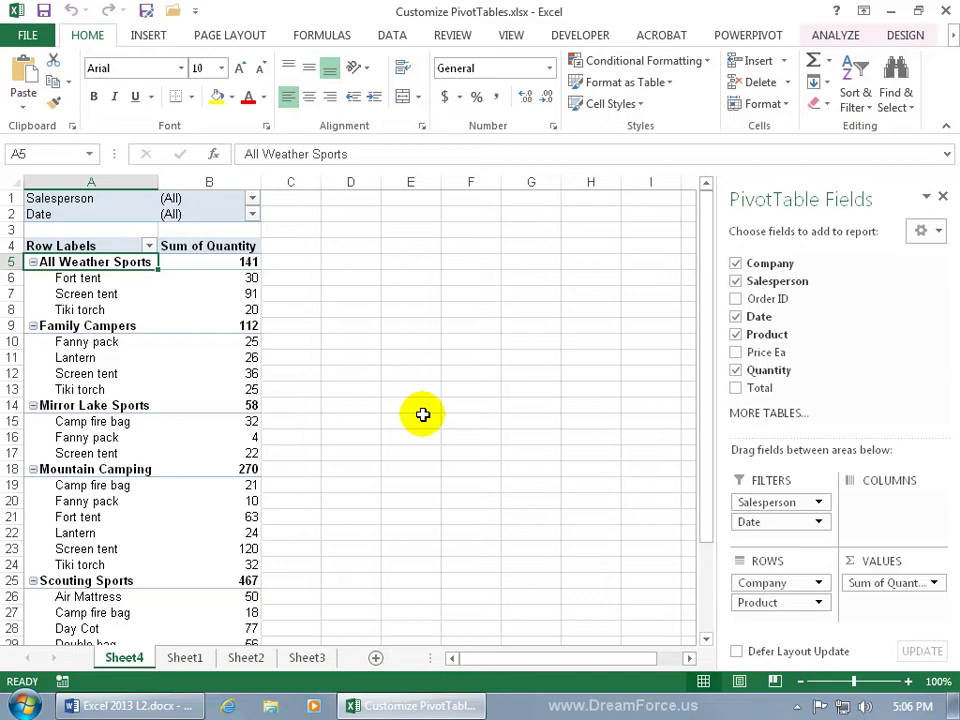
# Step: Close and then reopen the PivotTable field list from the Analyze tools
pyautogui.click(373, 371)
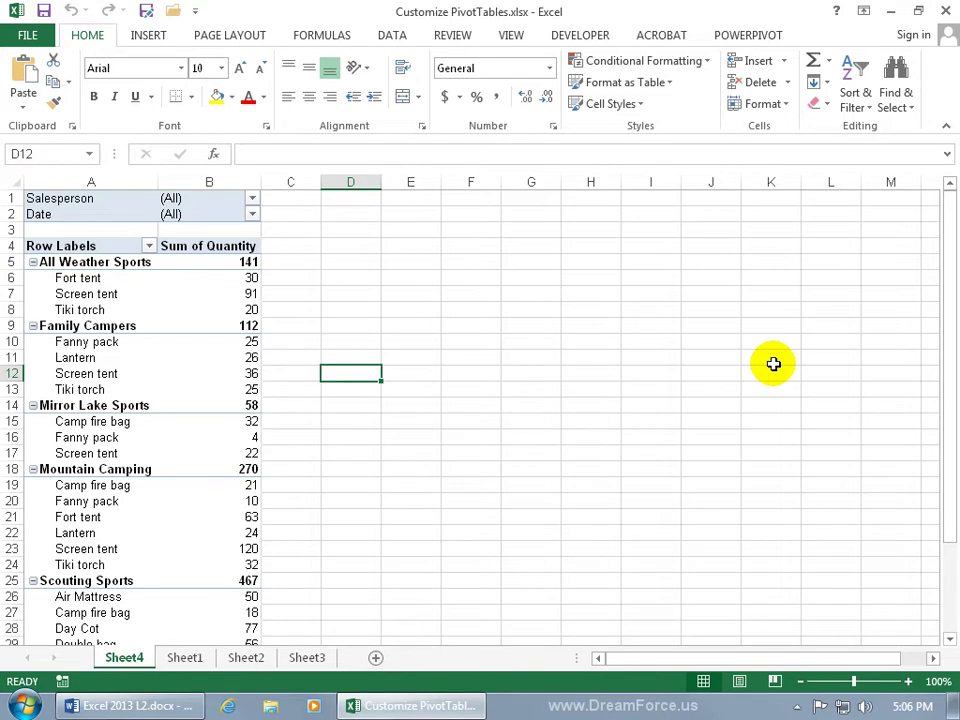
pyautogui.click(229, 326)
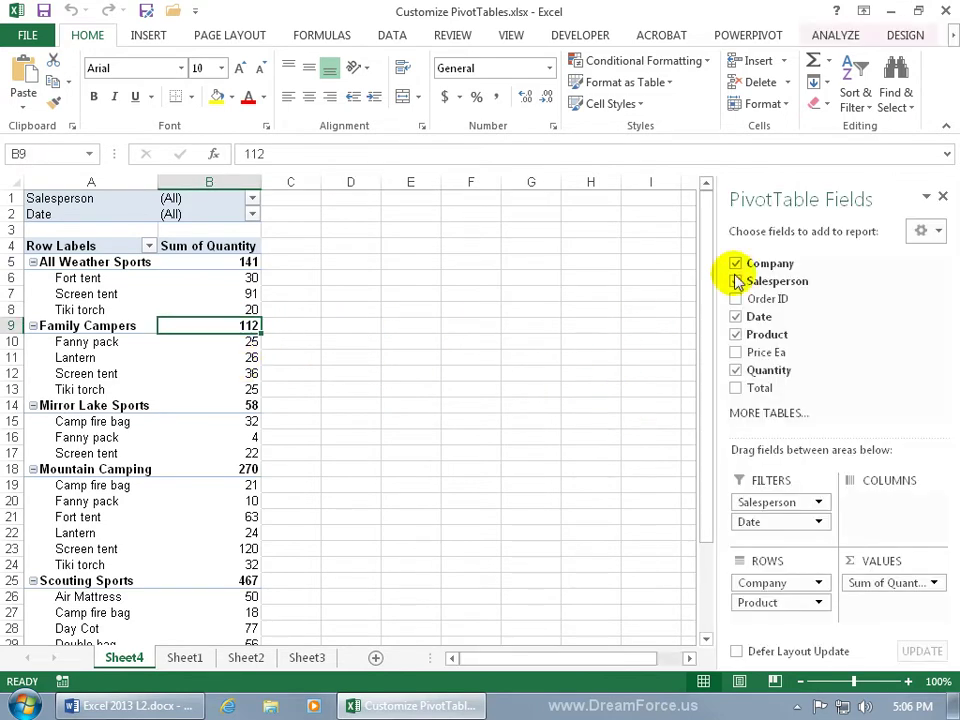
pyautogui.click(942, 196)
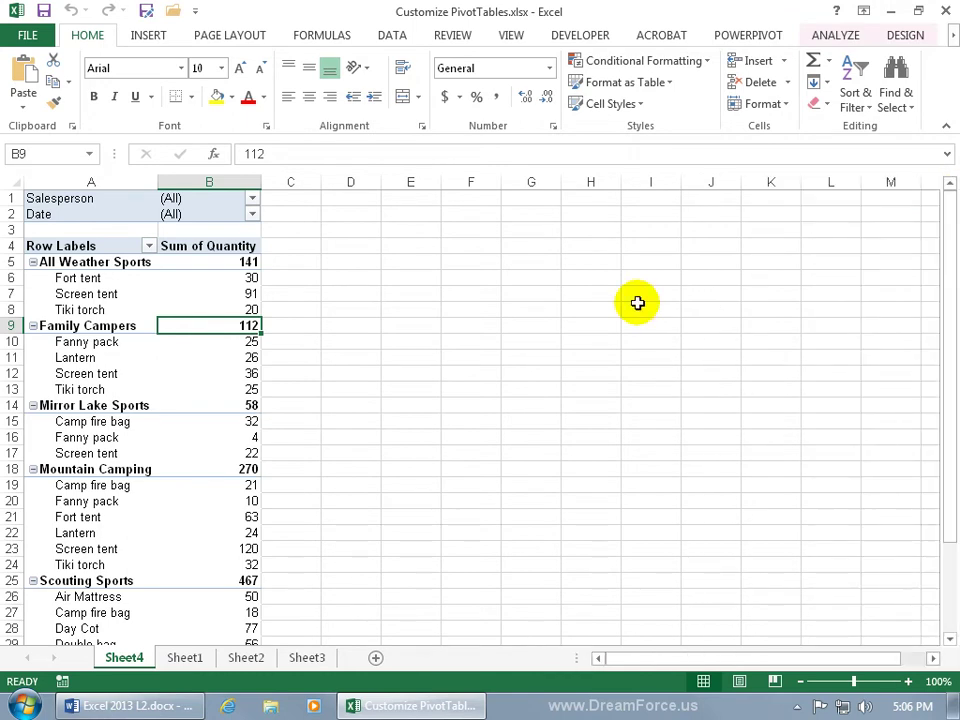
pyautogui.click(835, 35)
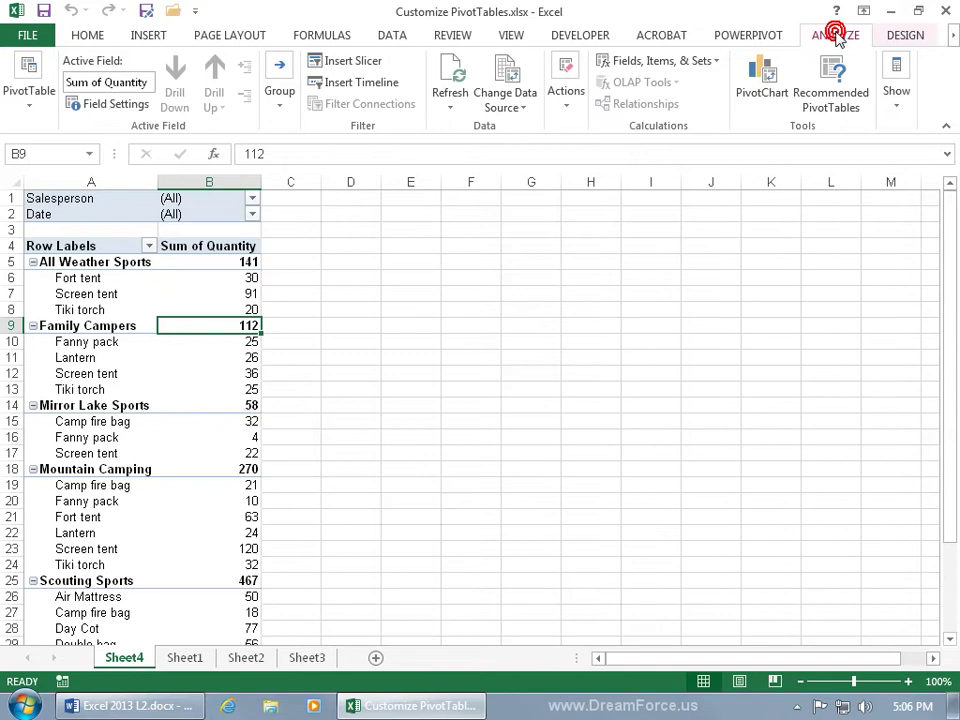
pyautogui.click(893, 95)
pyautogui.click(840, 172)
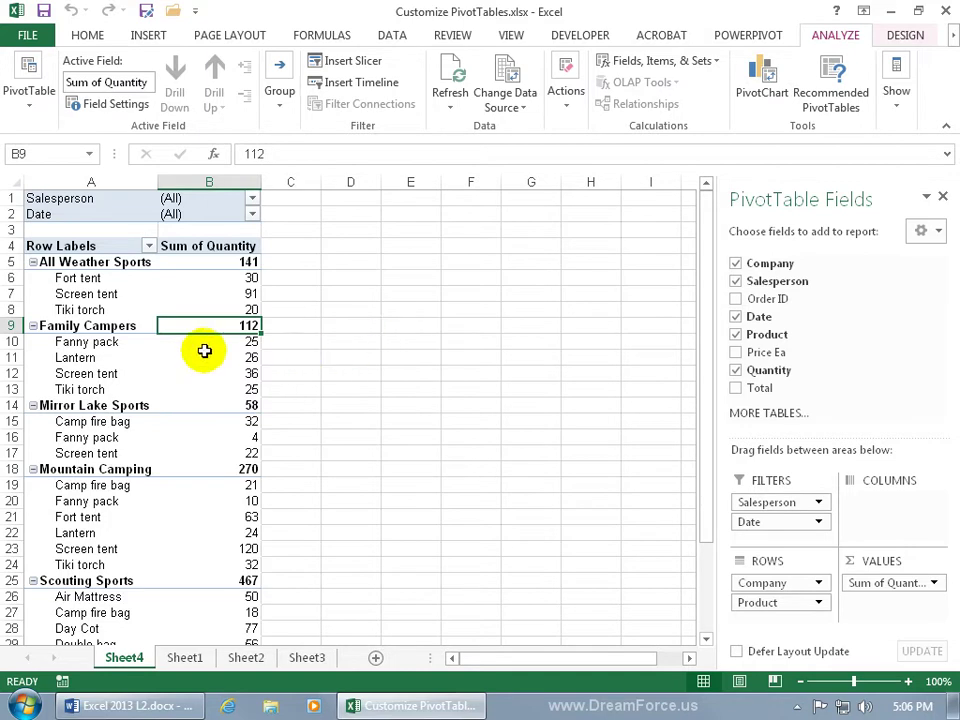
# Step: Group Mirror Lake Sports with Mountain Camping, then undo that grouping
pyautogui.moveTo(211, 407)
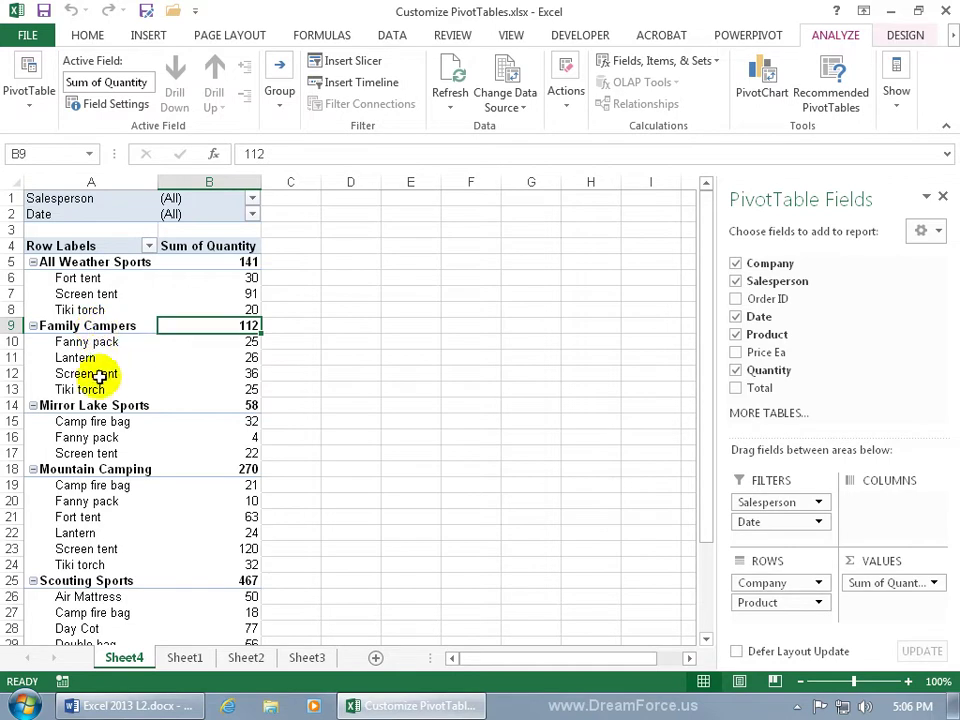
pyautogui.click(86, 405)
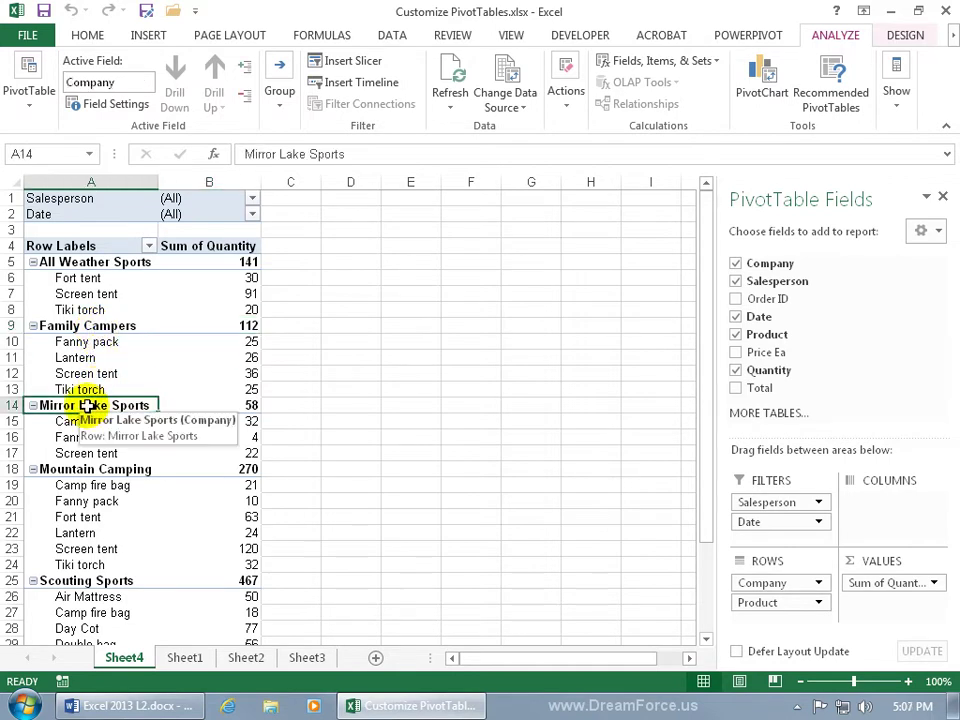
pyautogui.click(97, 461)
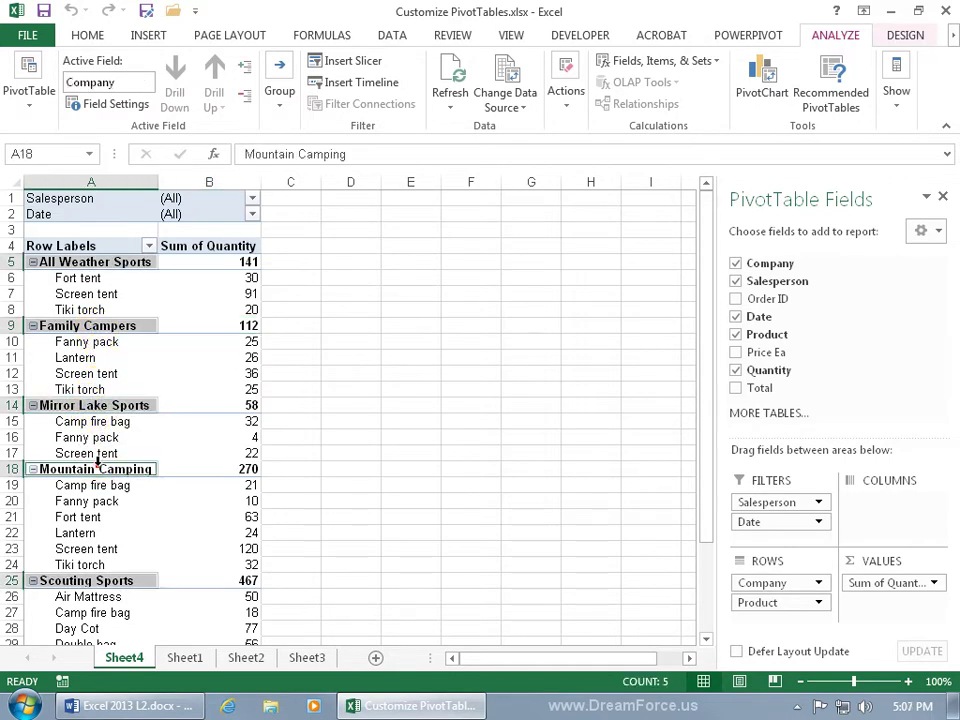
pyautogui.click(96, 405)
pyautogui.keyDown('ctrl'); pyautogui.click(122, 468); pyautogui.keyUp('ctrl')
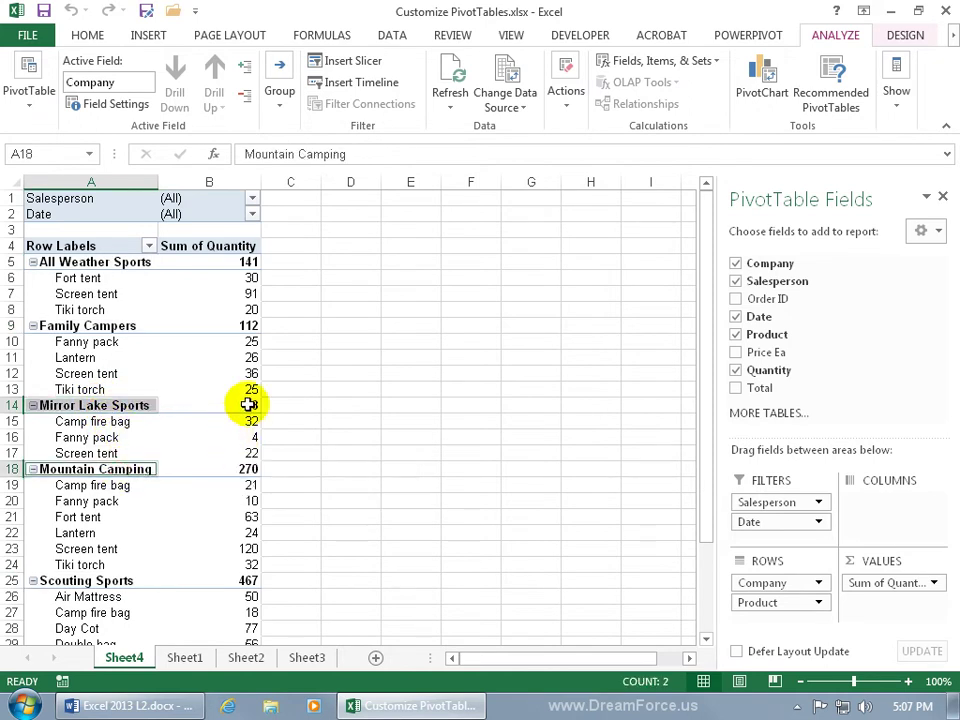
pyautogui.click(280, 98)
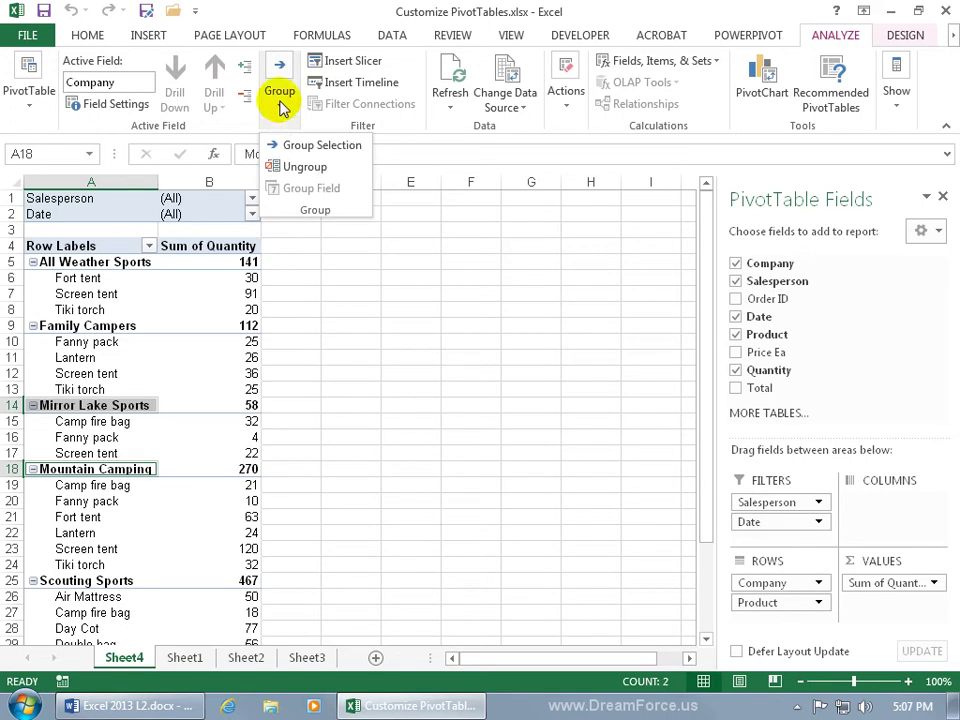
pyautogui.click(282, 145)
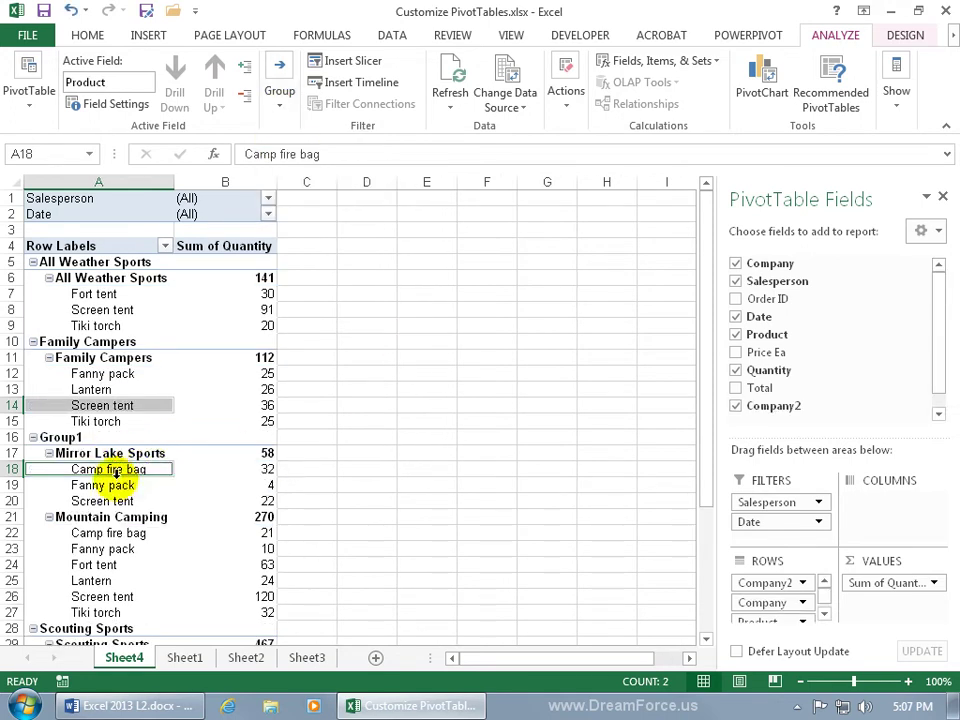
pyautogui.click(71, 10)
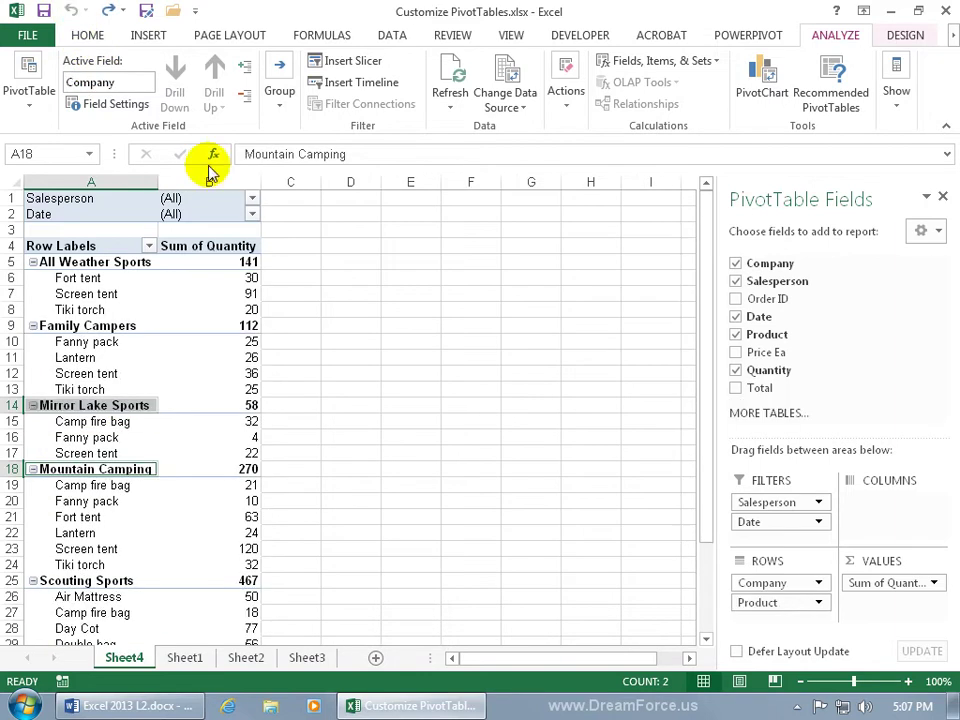
# Step: Select Mirror Lake Sports down through row 22 and group them as Group1
pyautogui.click(99, 405)
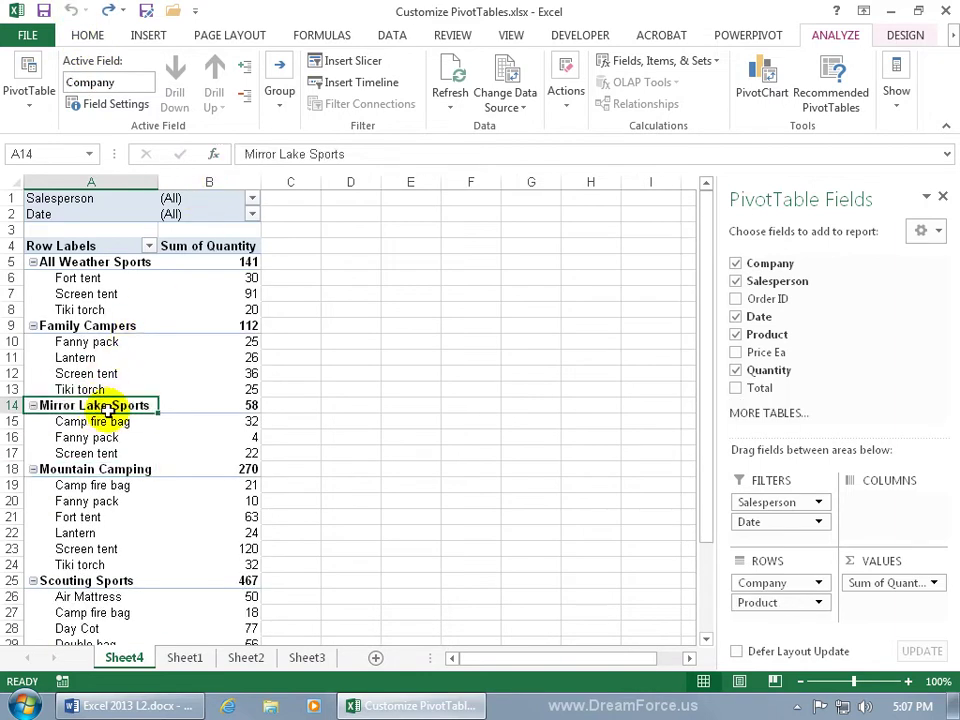
pyautogui.moveTo(107, 410); pyautogui.dragTo(120, 520)
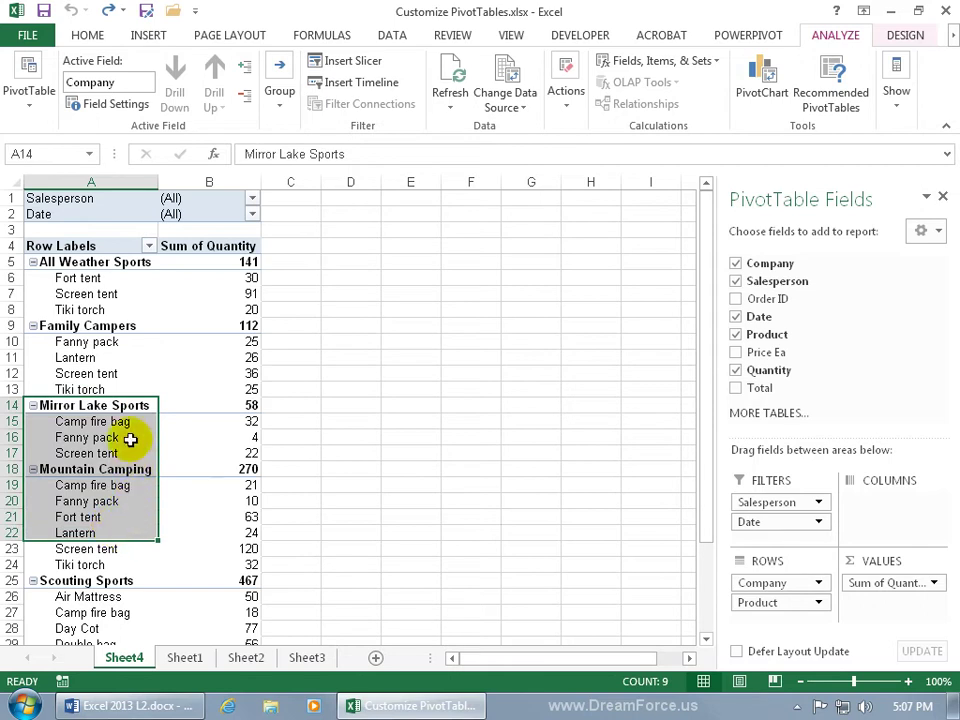
pyautogui.click(281, 100)
pyautogui.click(286, 148)
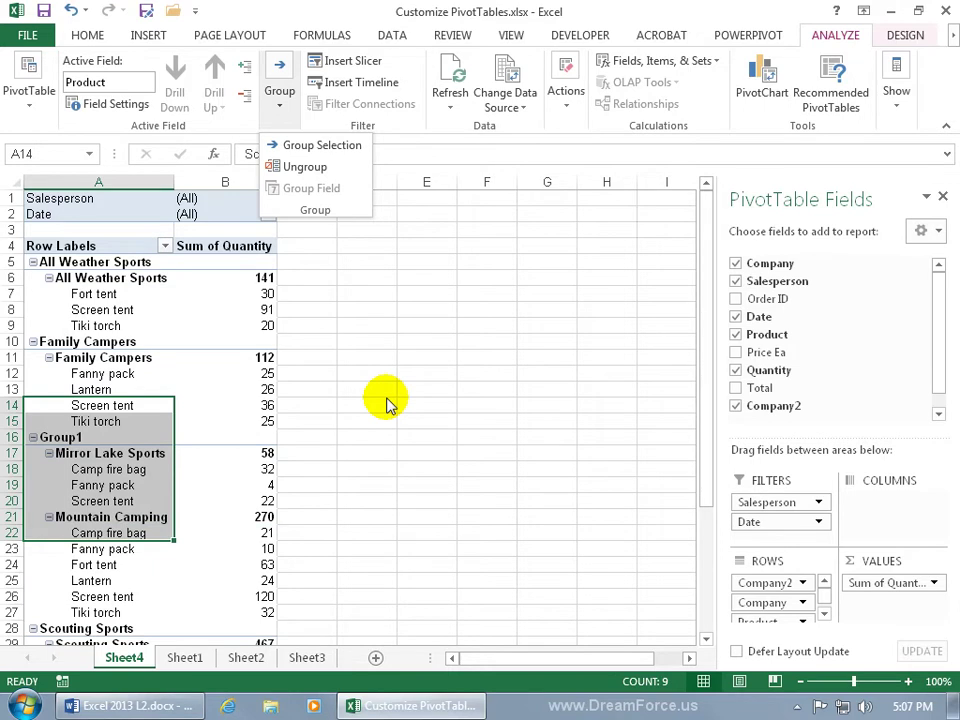
pyautogui.click(77, 452)
pyautogui.click(80, 452)
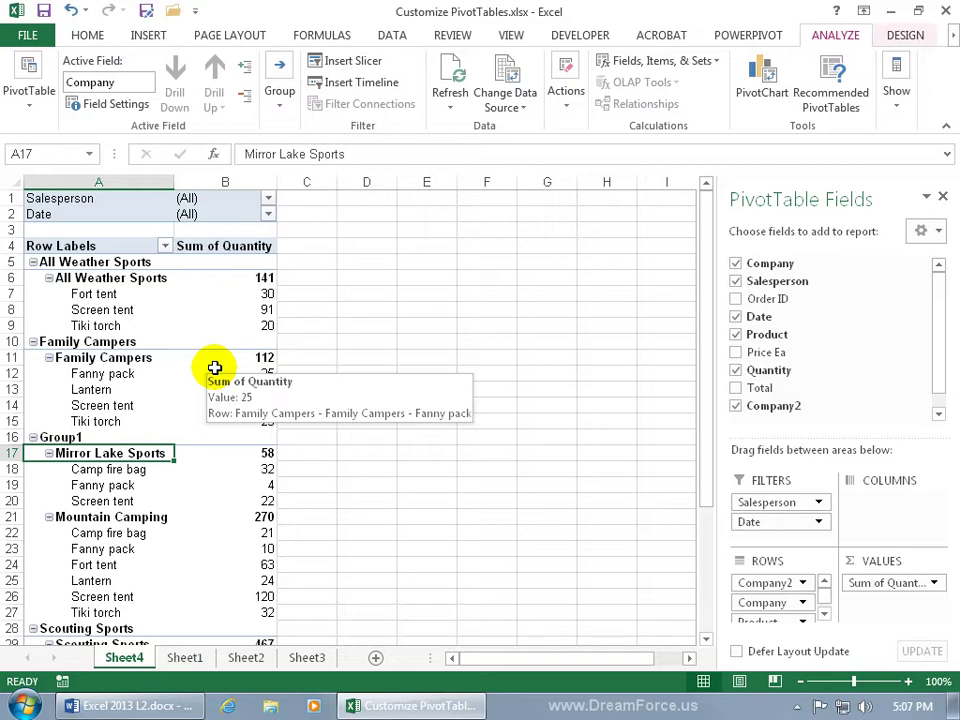
pyautogui.click(152, 359)
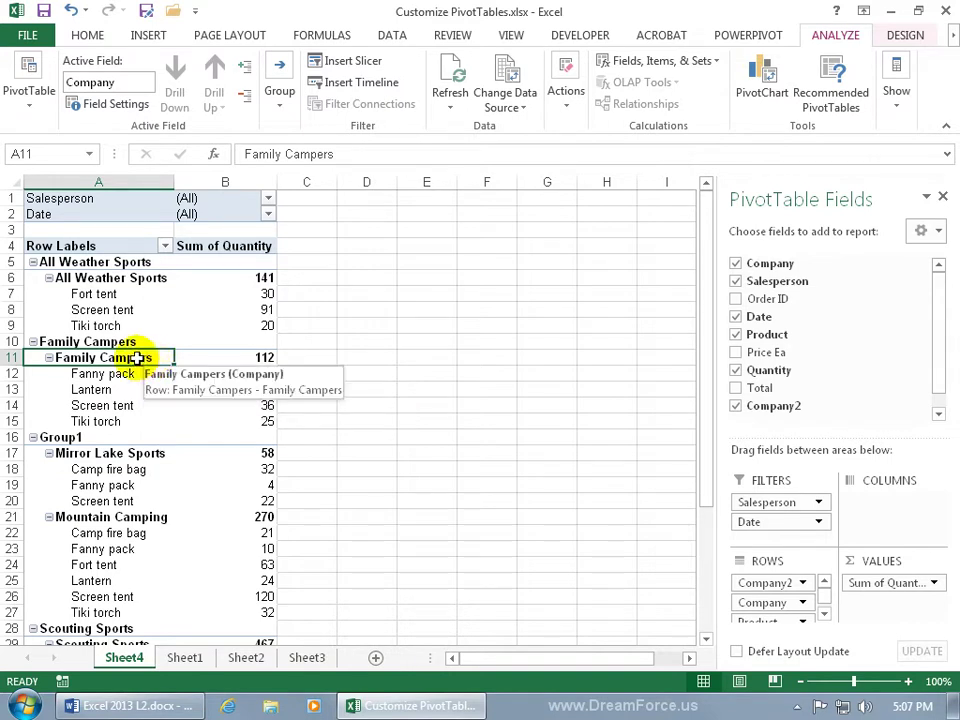
pyautogui.click(149, 340)
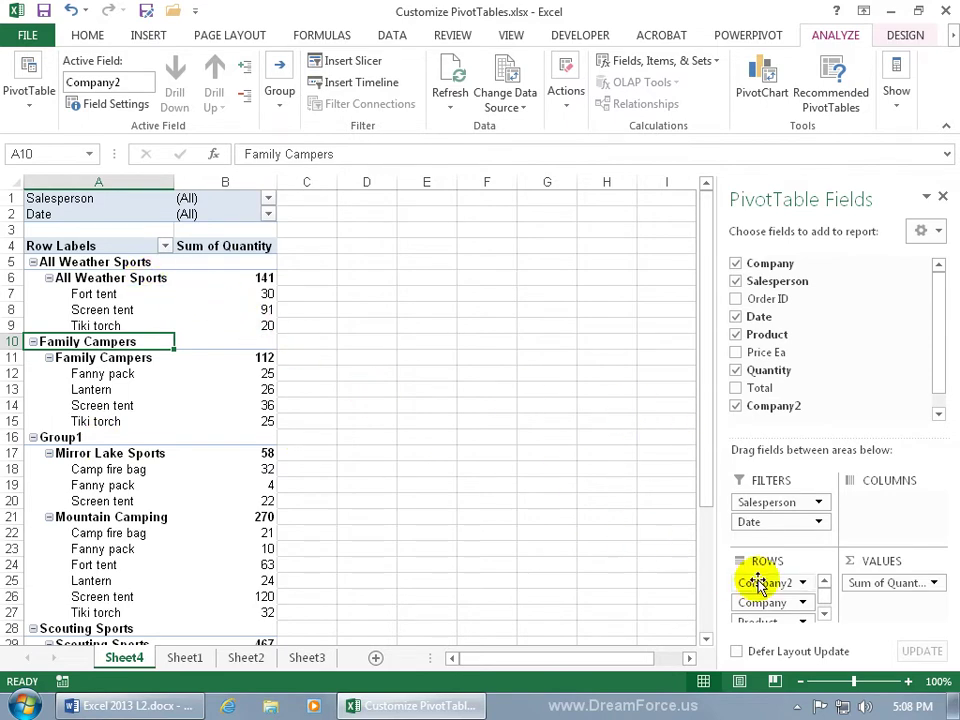
# Step: Rename the Company2 field to Index in its Field Settings
pyautogui.click(804, 583)
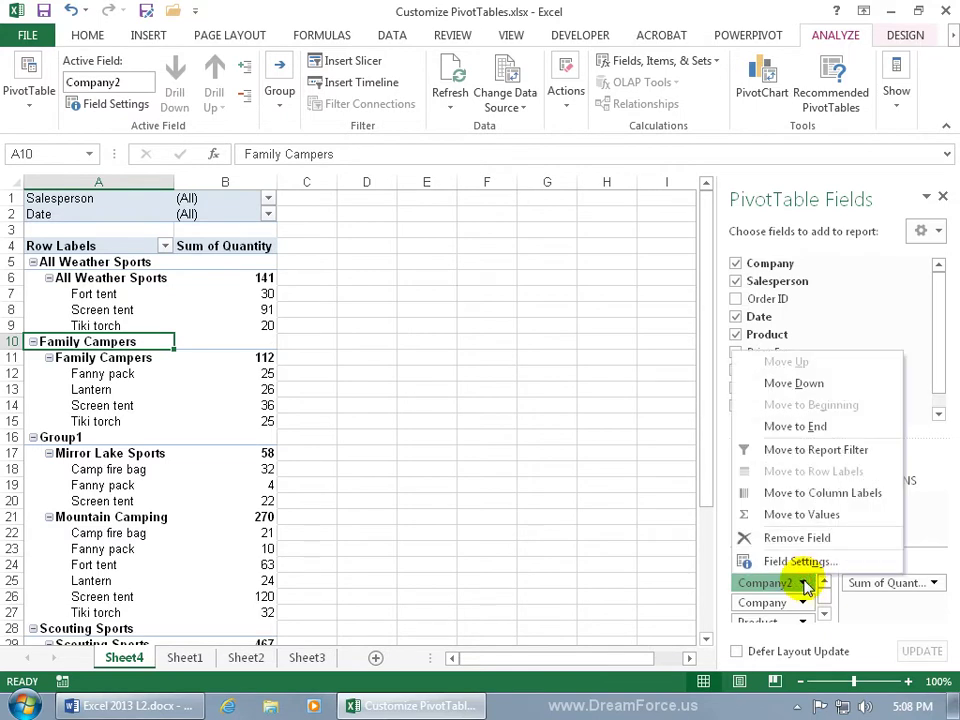
pyautogui.click(797, 561)
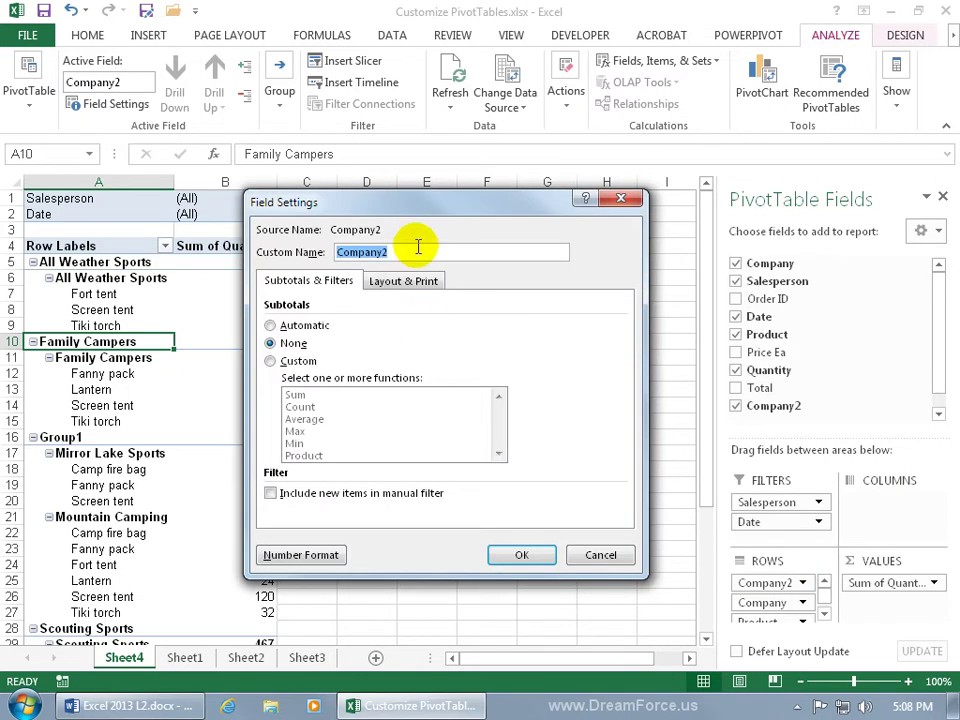
pyautogui.press('BackSpace')
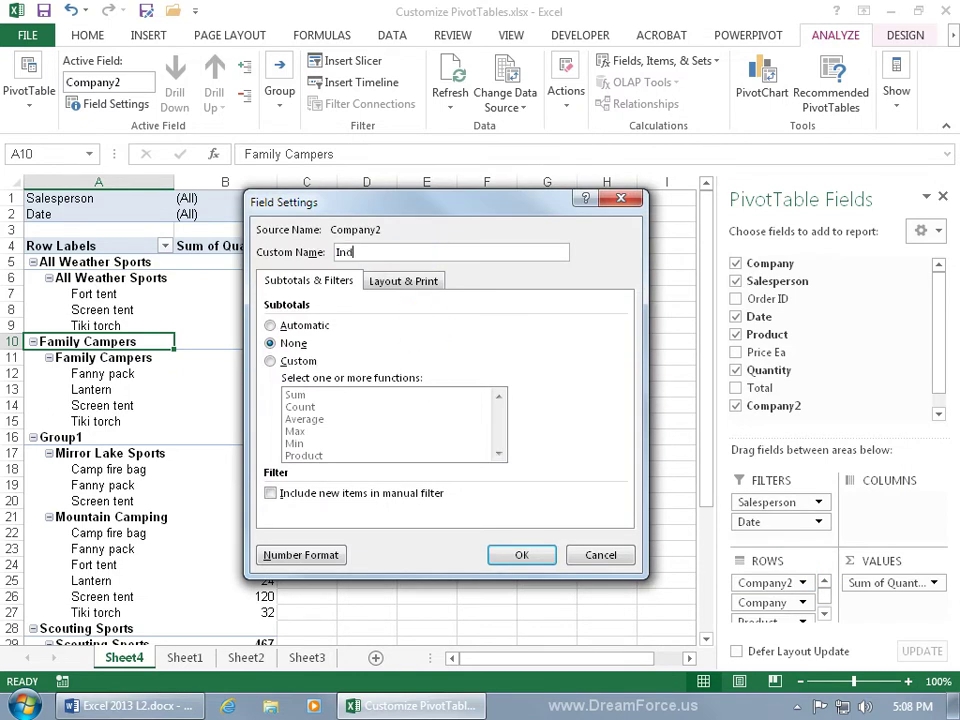
pyautogui.press('Return')
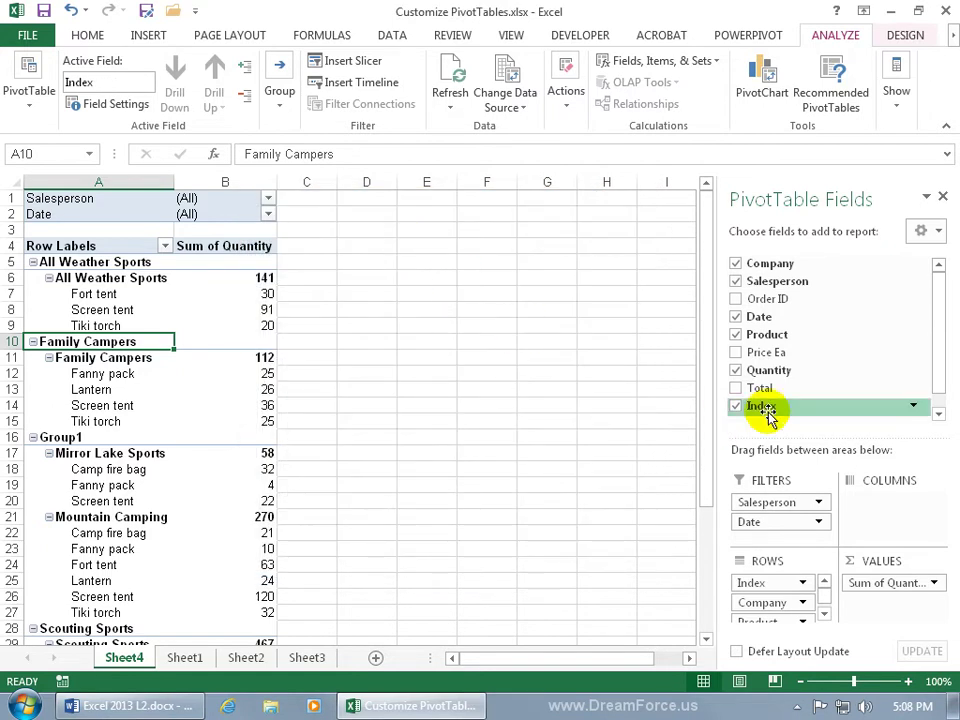
# Step: Re-add Index to the rows and drag it above Company as the outermost level
pyautogui.click(736, 406)
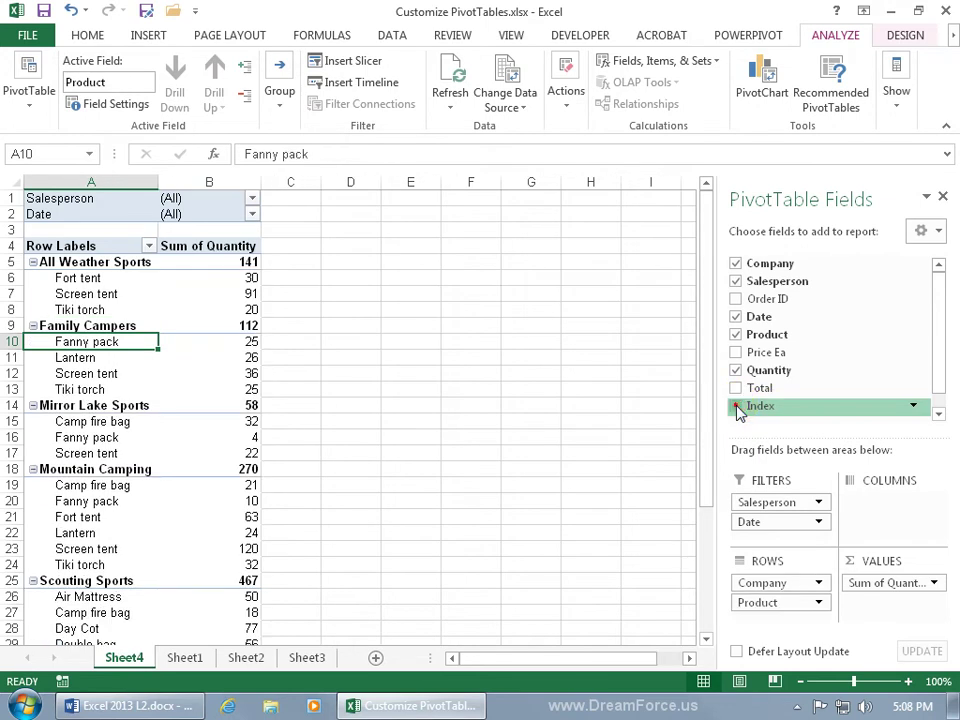
pyautogui.click(736, 406)
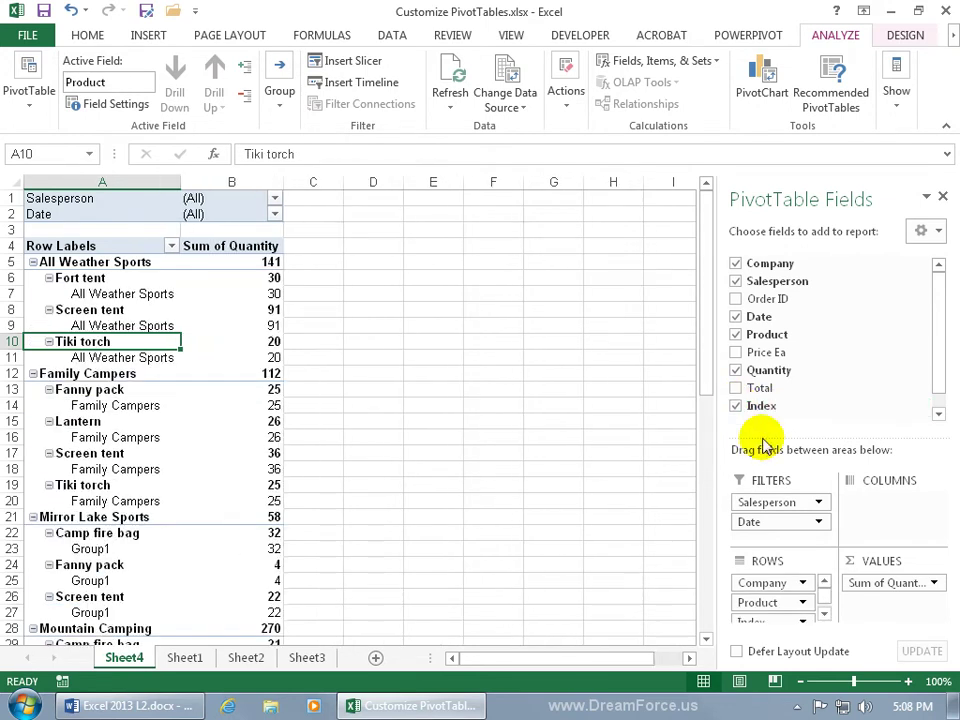
pyautogui.click(824, 612)
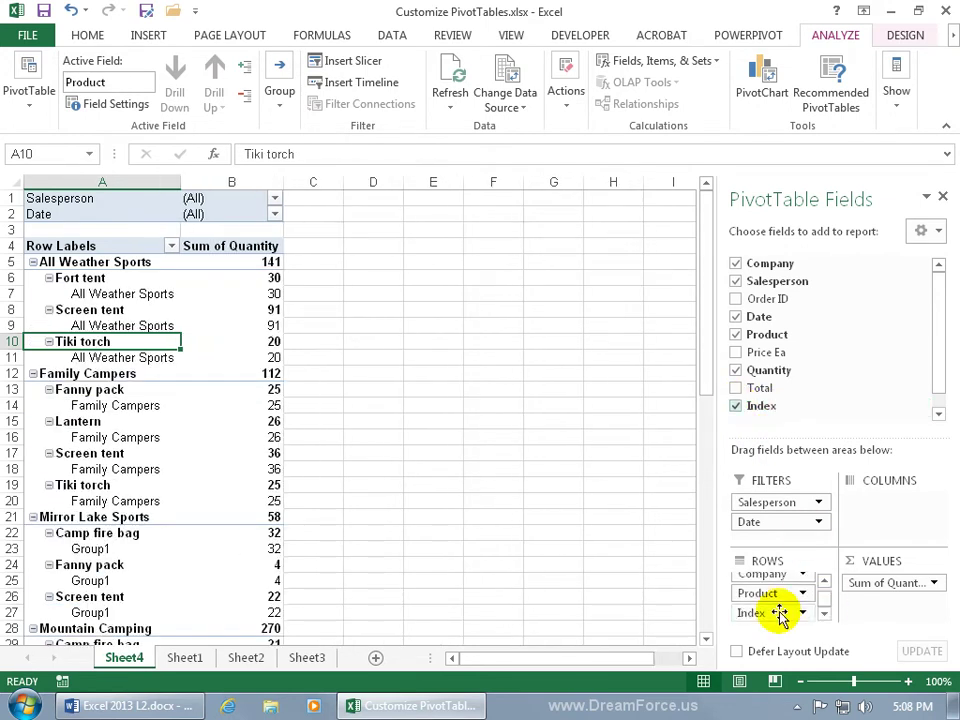
pyautogui.moveTo(779, 613); pyautogui.dragTo(787, 582)
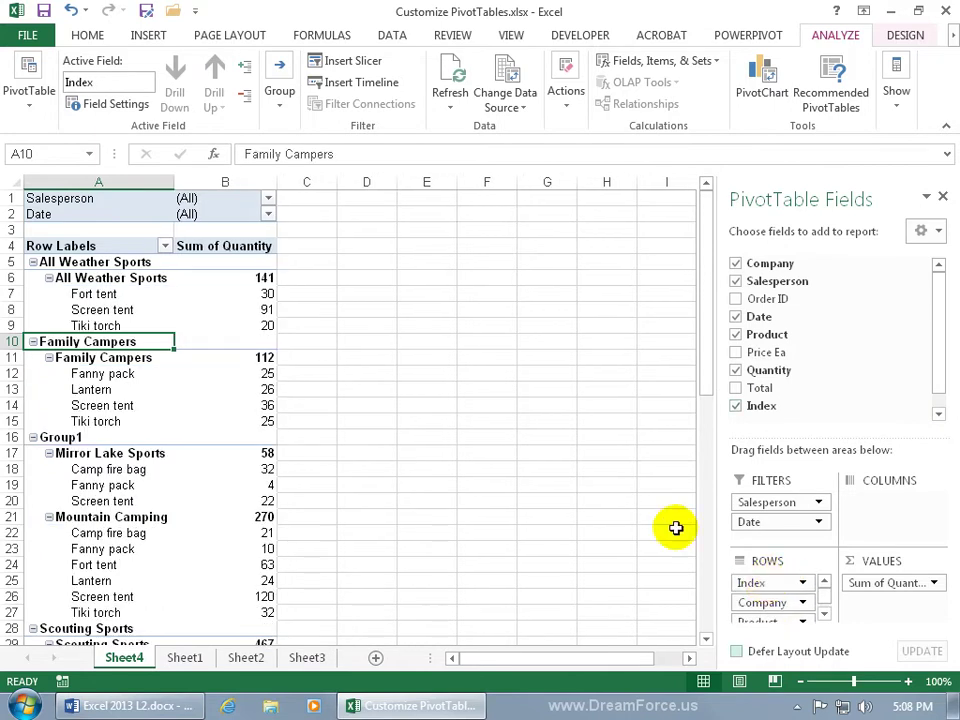
# Step: Relabel the All Weather Sports group as A and Family Campers as F
pyautogui.moveTo(215, 318)
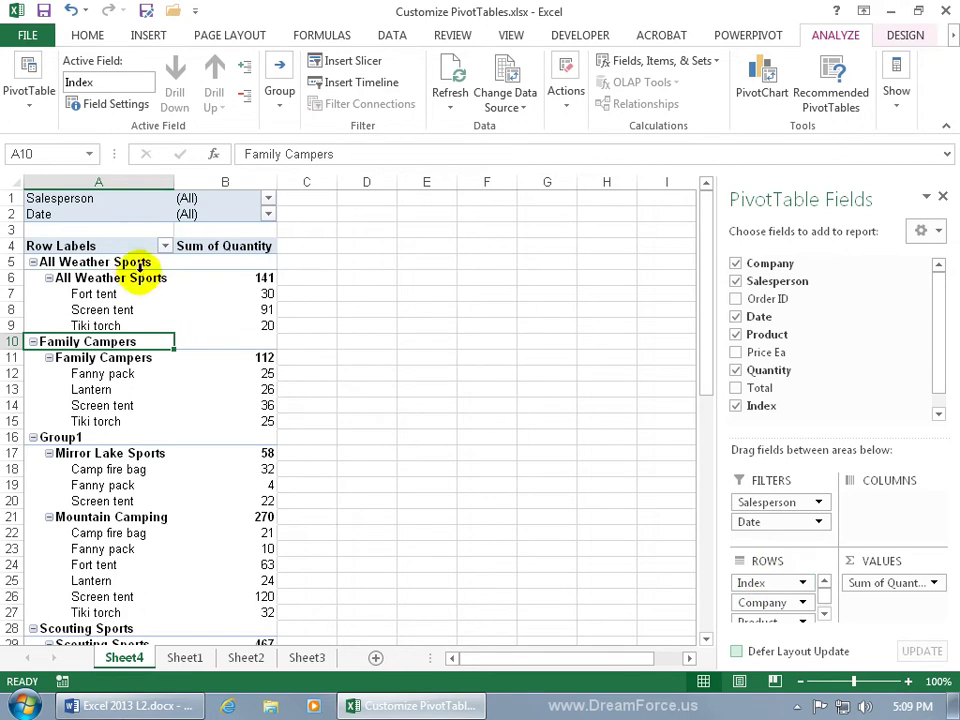
pyautogui.click(128, 262)
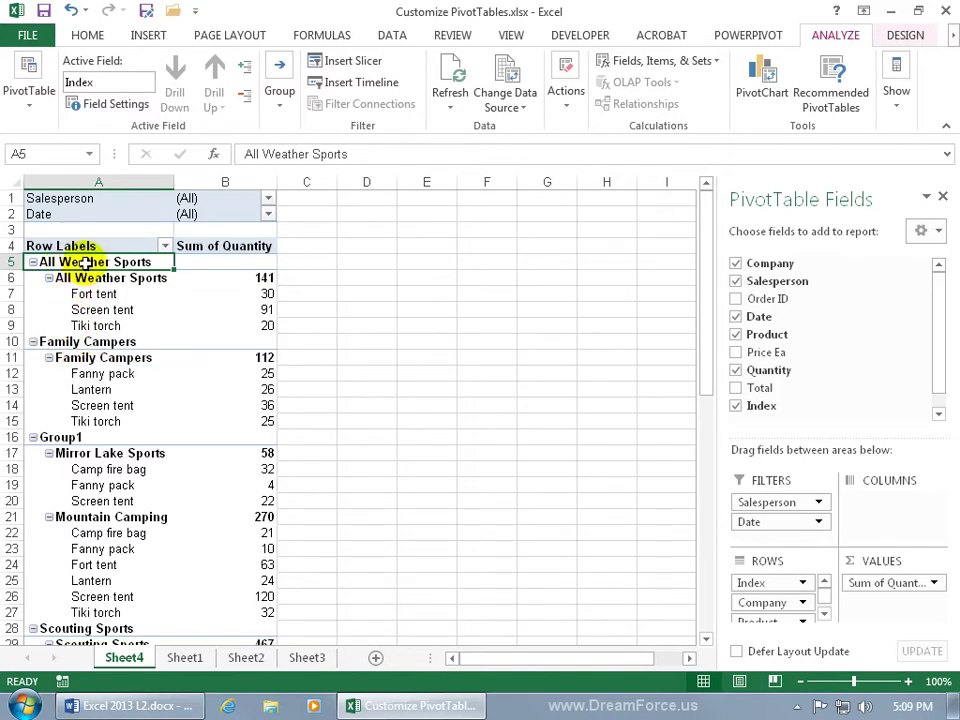
pyautogui.click(363, 153)
pyautogui.moveTo(222, 165); pyautogui.dragTo(230, 157)
pyautogui.write('A')
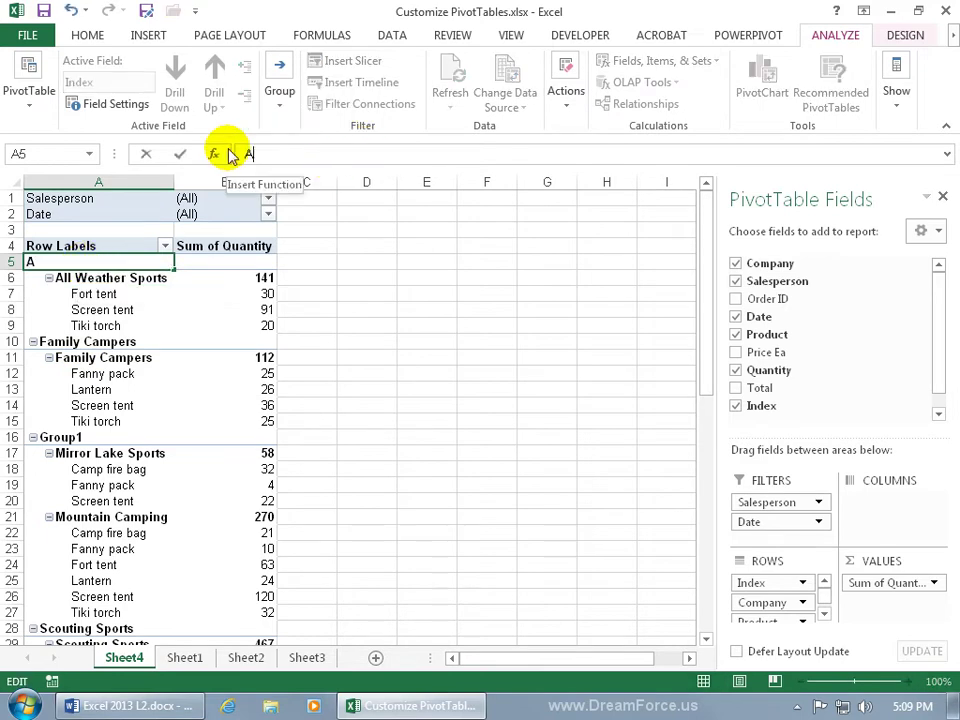
pyautogui.press('Return')
pyautogui.click(108, 341)
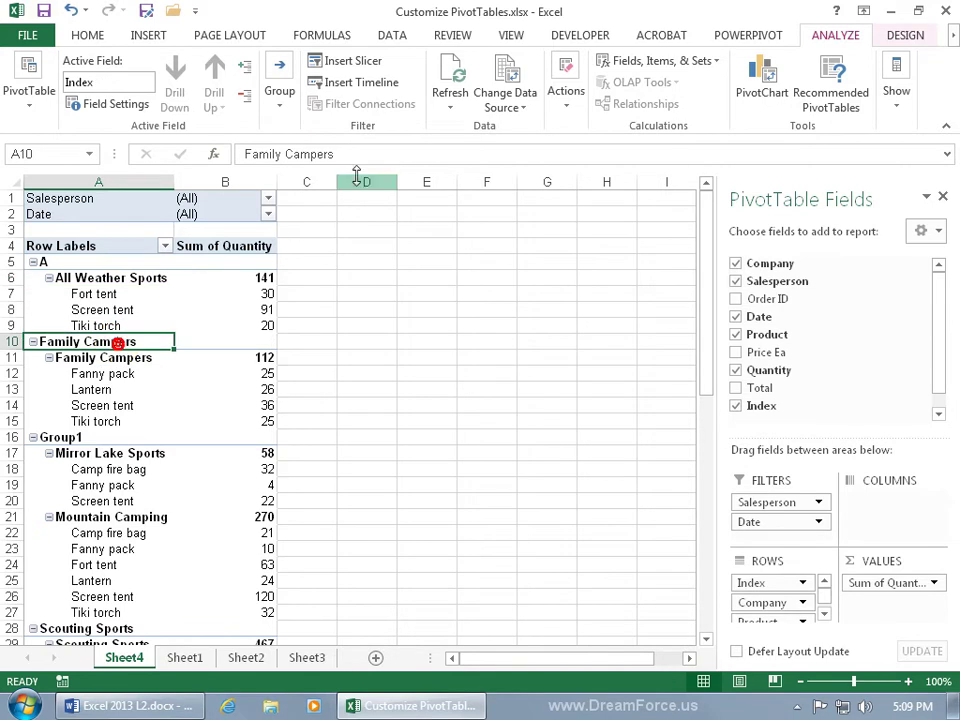
pyautogui.moveTo(343, 154); pyautogui.dragTo(243, 155)
pyautogui.write('F')
pyautogui.press('Return')
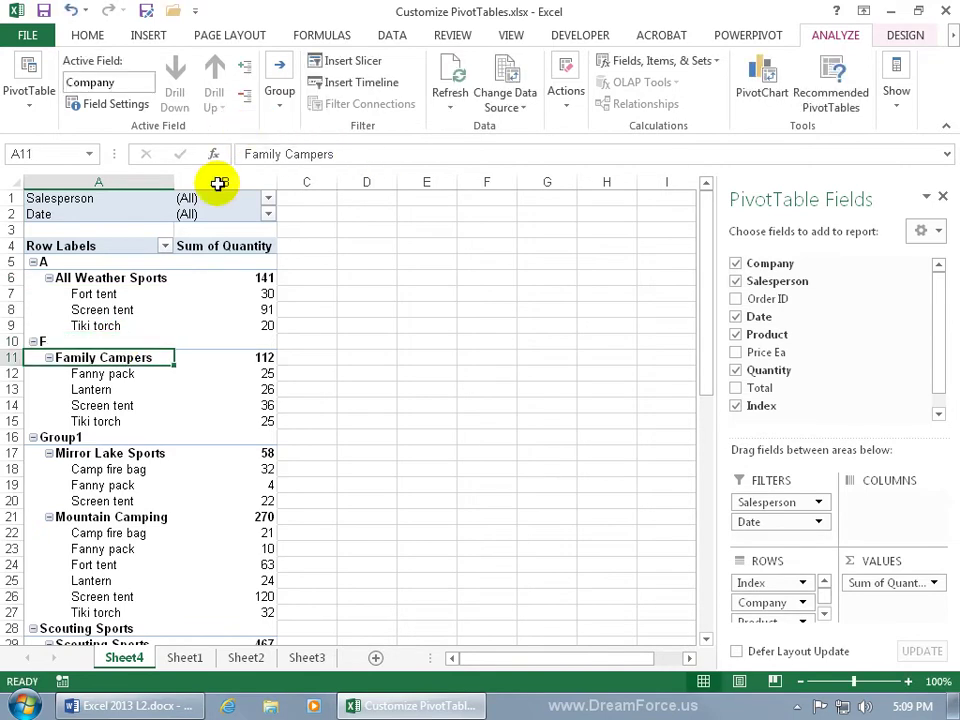
# Step: Relabel Group1 as M and Scouting Sports as S
pyautogui.click(84, 436)
pyautogui.doubleClick(290, 155)
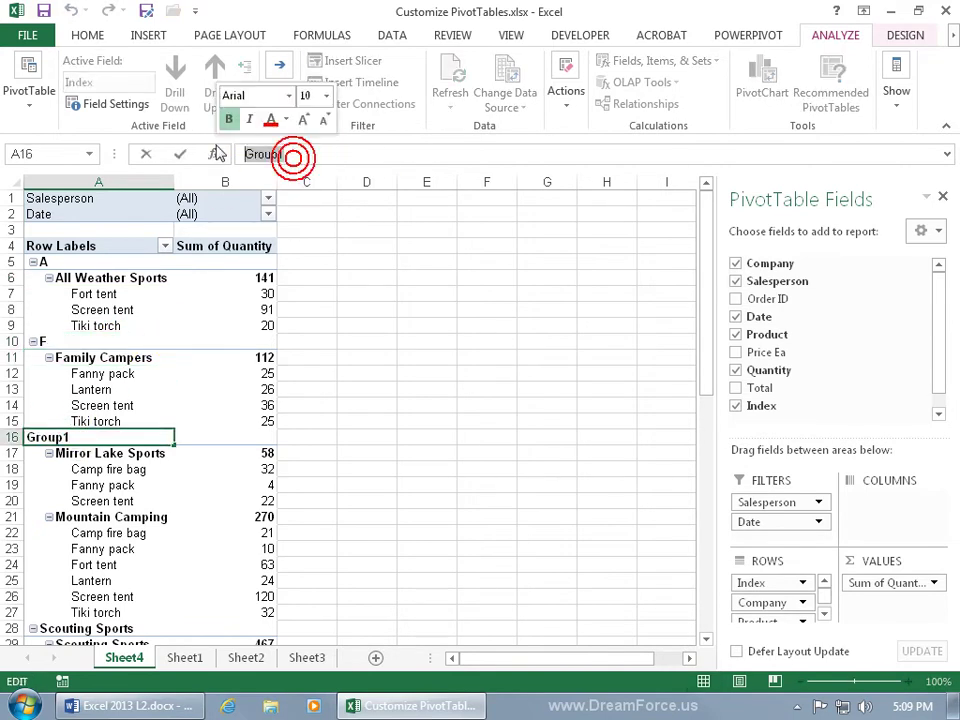
pyautogui.write('M')
pyautogui.press('Return')
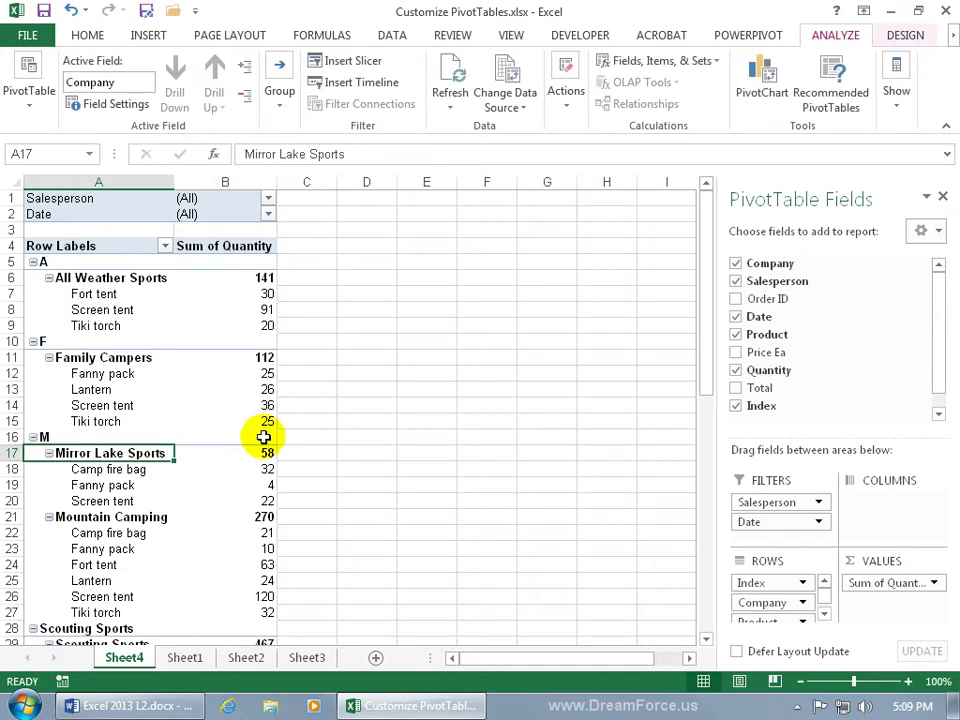
pyautogui.scroll(-1, 154, 549)
pyautogui.click(100, 580)
pyautogui.tripleClick(369, 153)
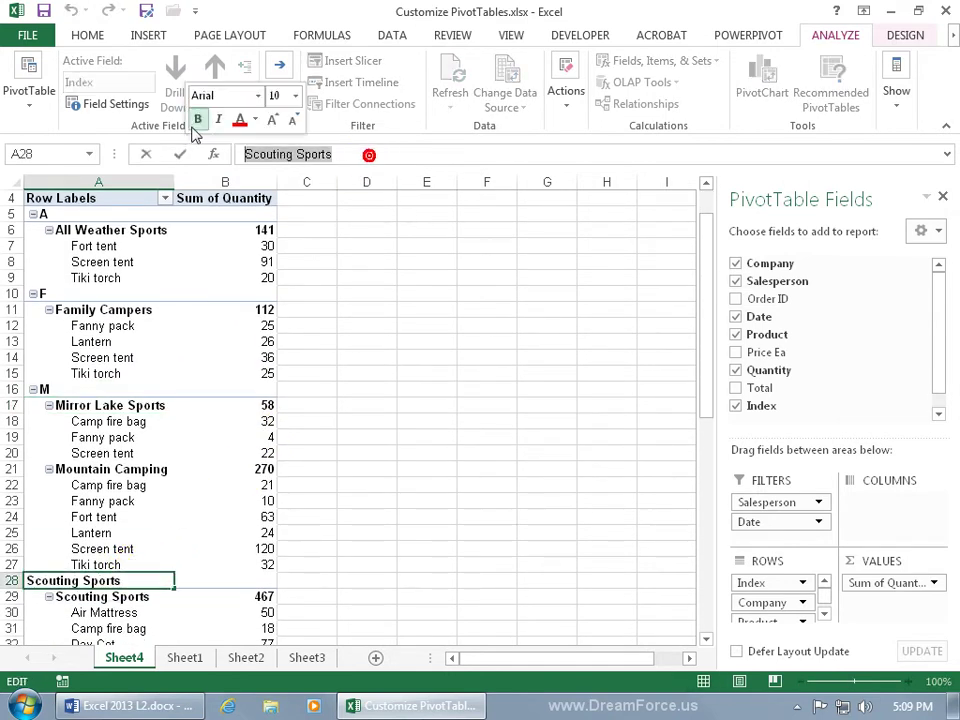
pyautogui.write('S')
pyautogui.press('Return')
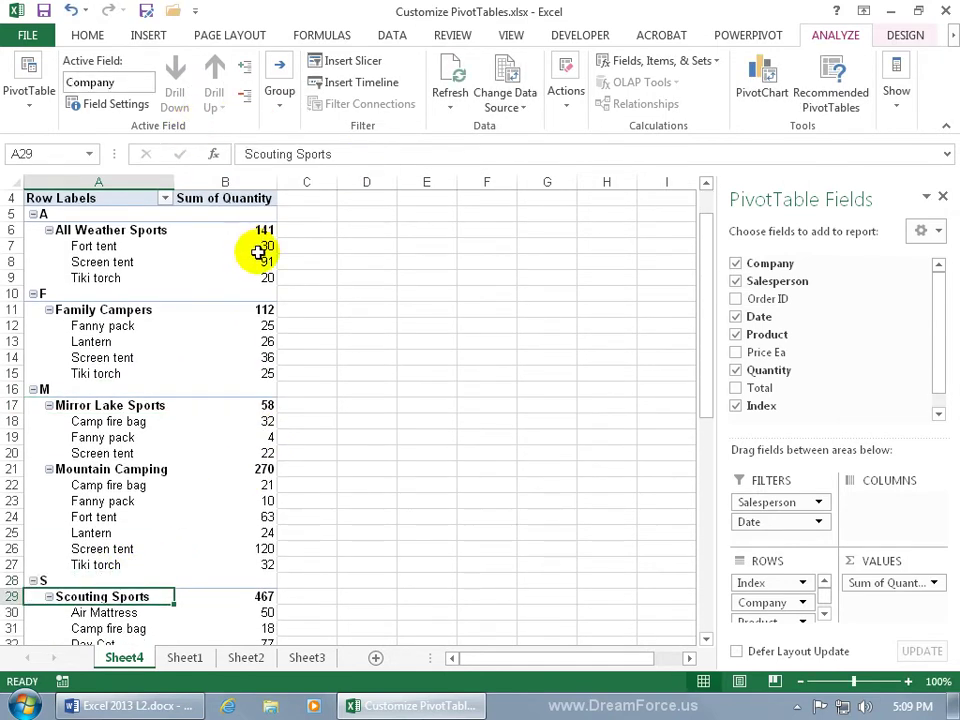
pyautogui.moveTo(707, 360); pyautogui.dragTo(705, 290)
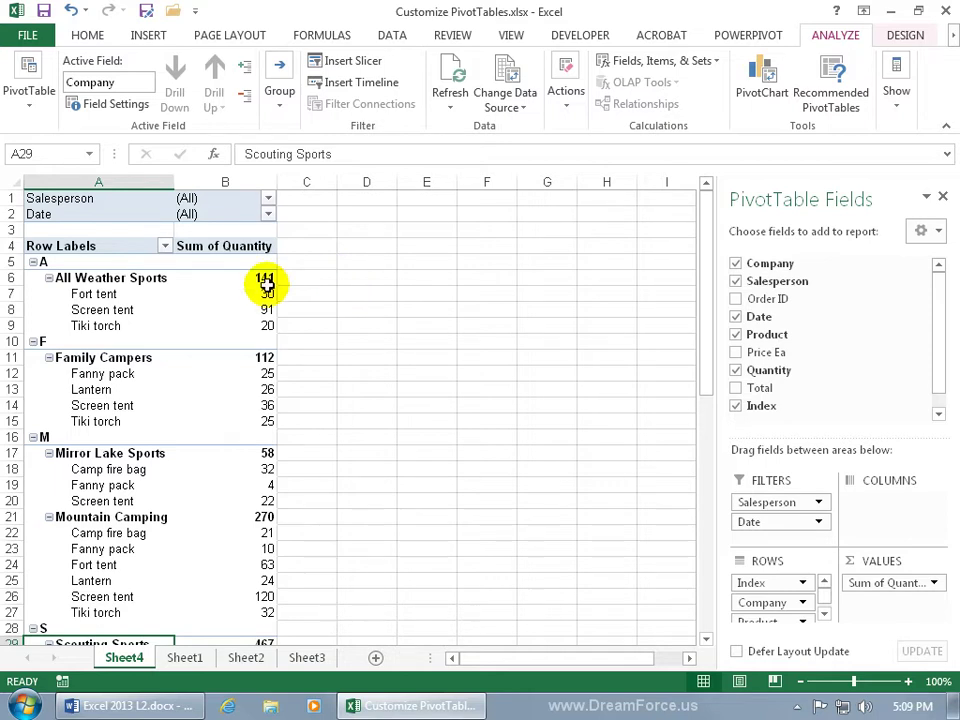
# Step: Give the Index field a custom Count subtotal, showing A 13, F 9, M 33, S 53
pyautogui.rightClick(90, 265)
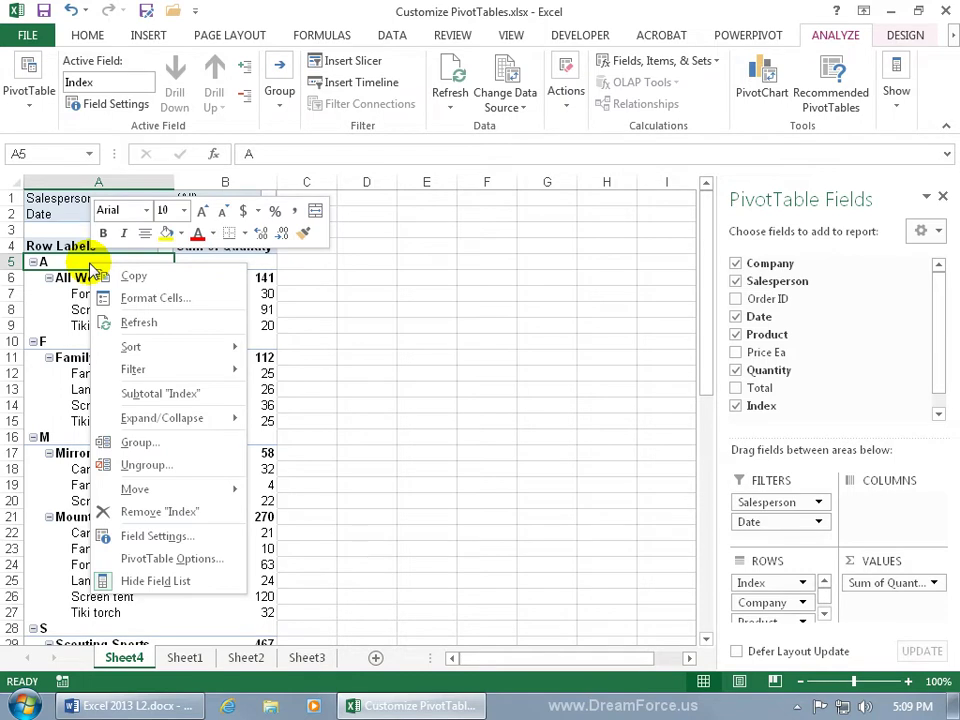
pyautogui.click(182, 536)
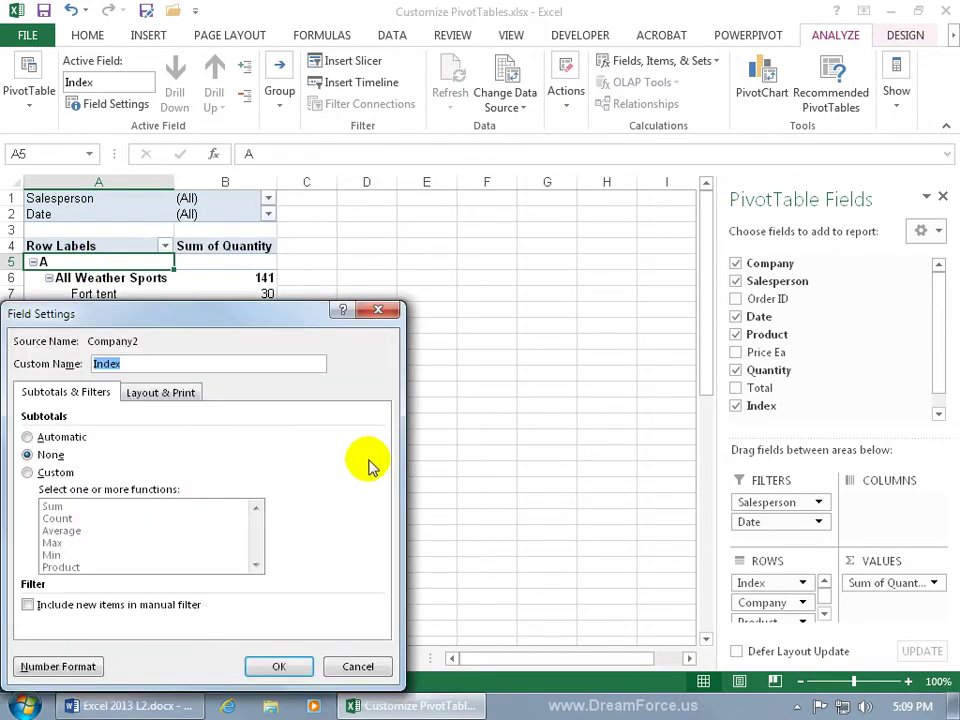
pyautogui.moveTo(200, 314); pyautogui.dragTo(553, 246)
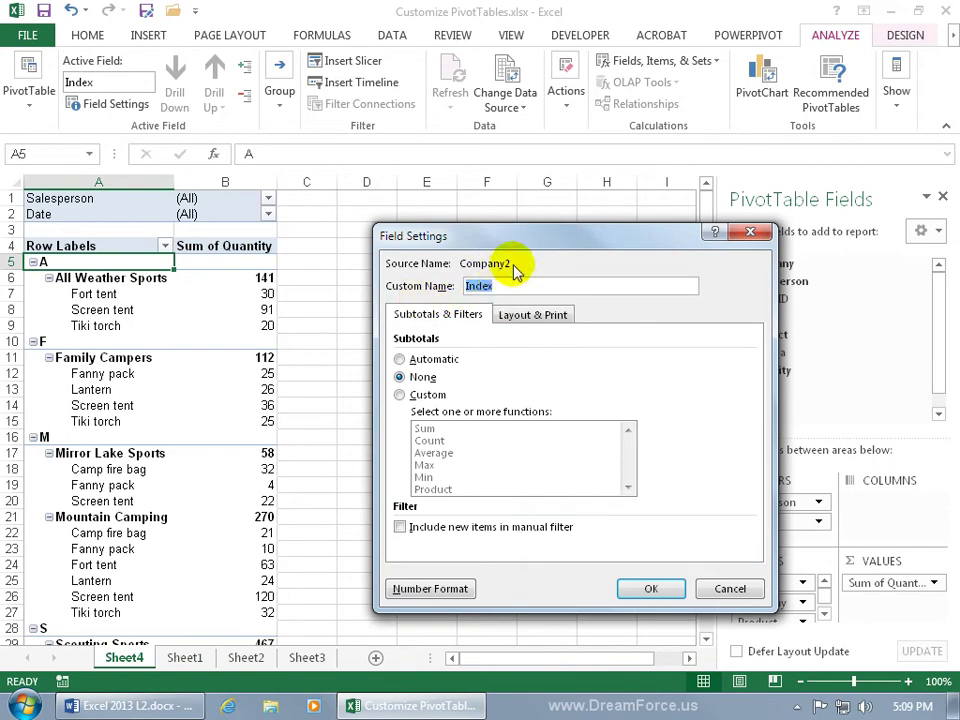
pyautogui.click(414, 396)
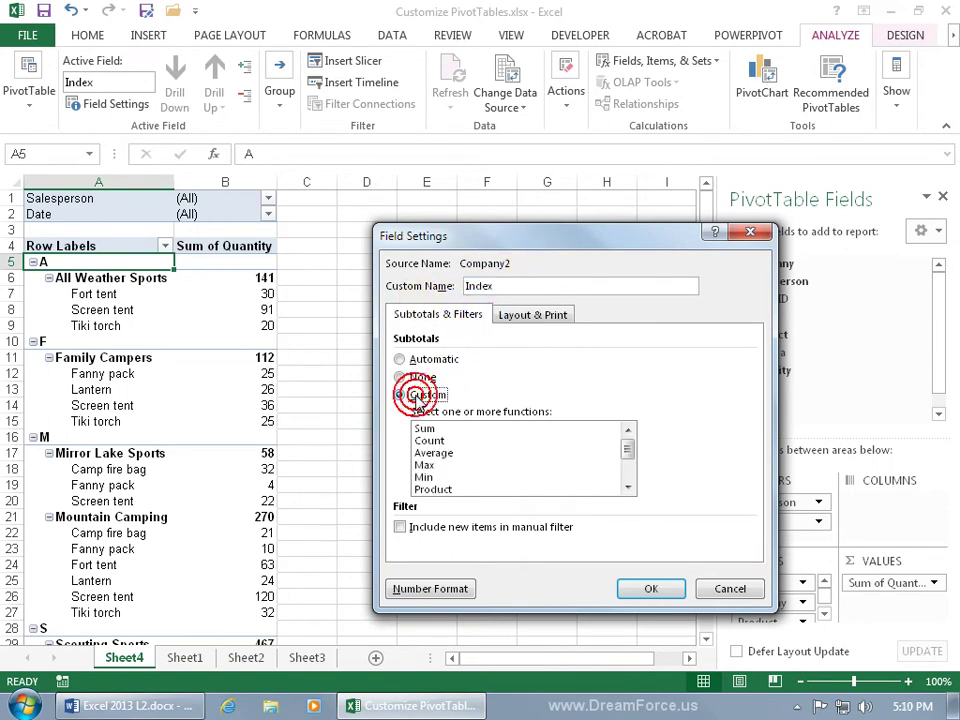
pyautogui.click(437, 441)
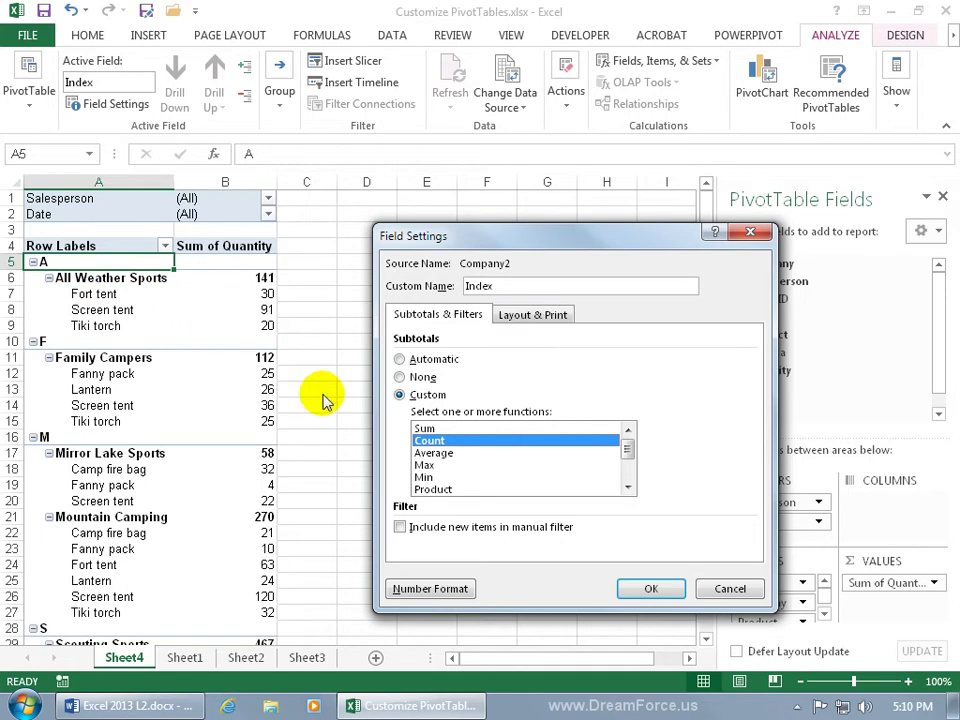
pyautogui.click(651, 590)
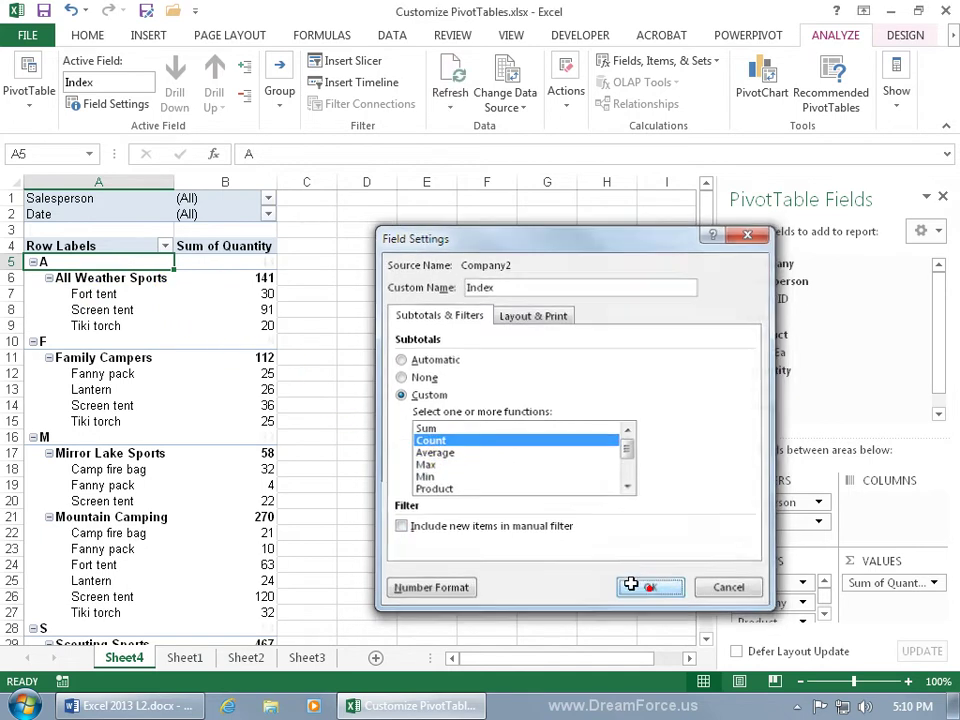
pyautogui.click(272, 263)
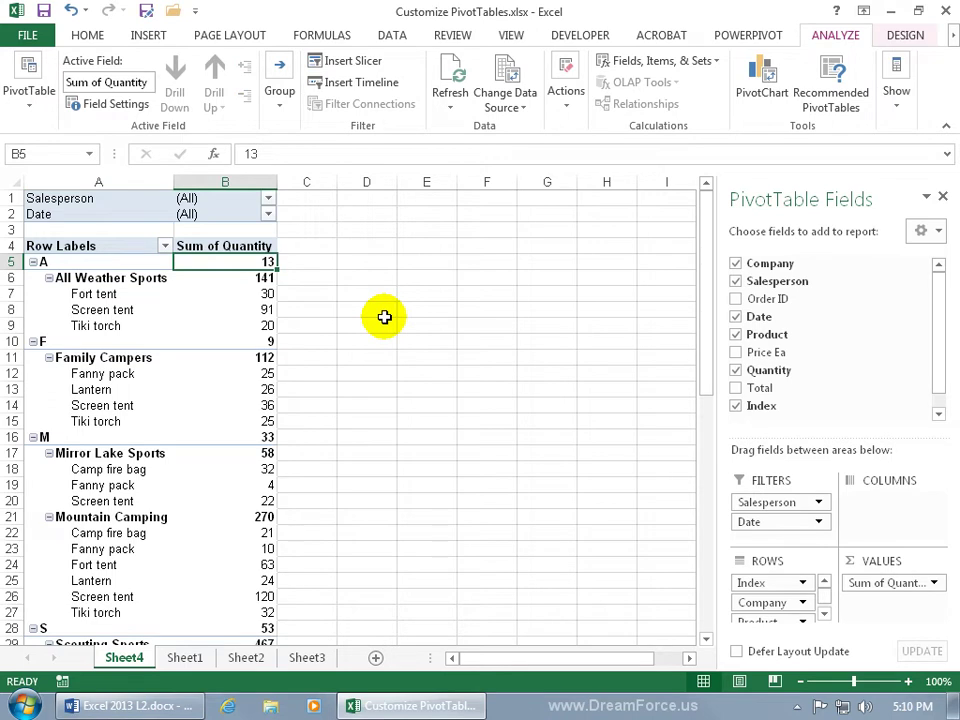
pyautogui.moveTo(261, 290); pyautogui.dragTo(265, 318)
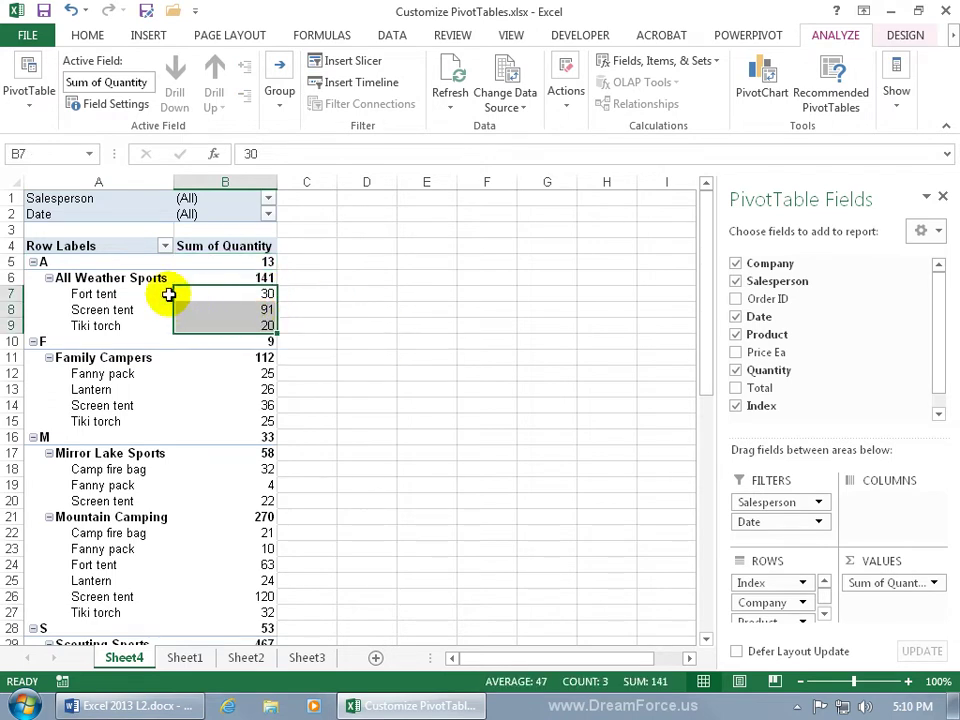
pyautogui.click(185, 657)
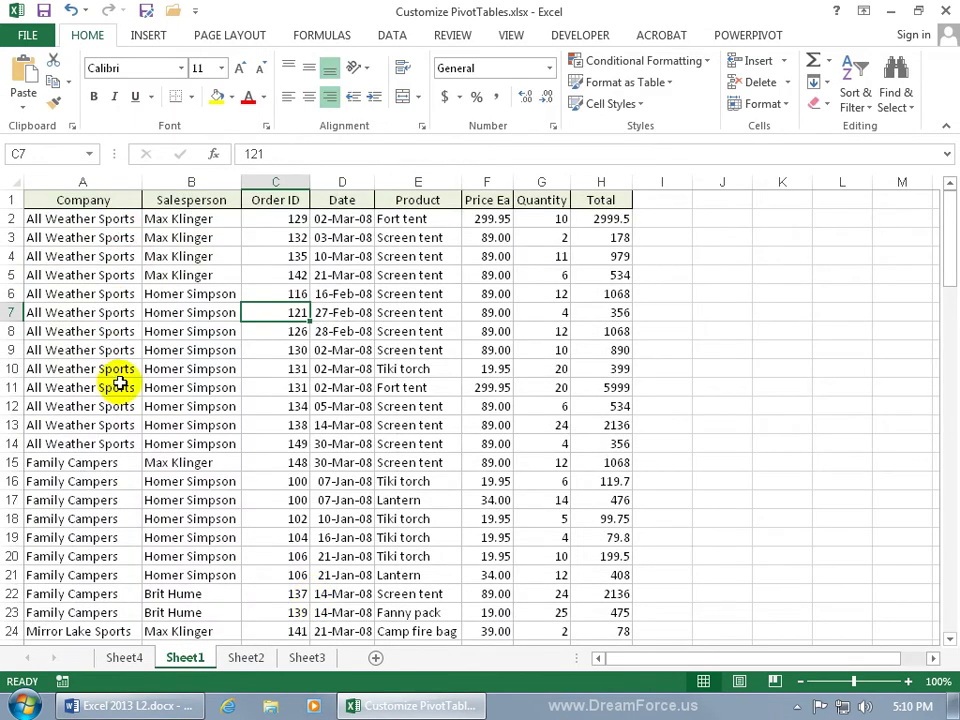
pyautogui.click(547, 218)
pyautogui.moveTo(547, 218); pyautogui.dragTo(554, 441)
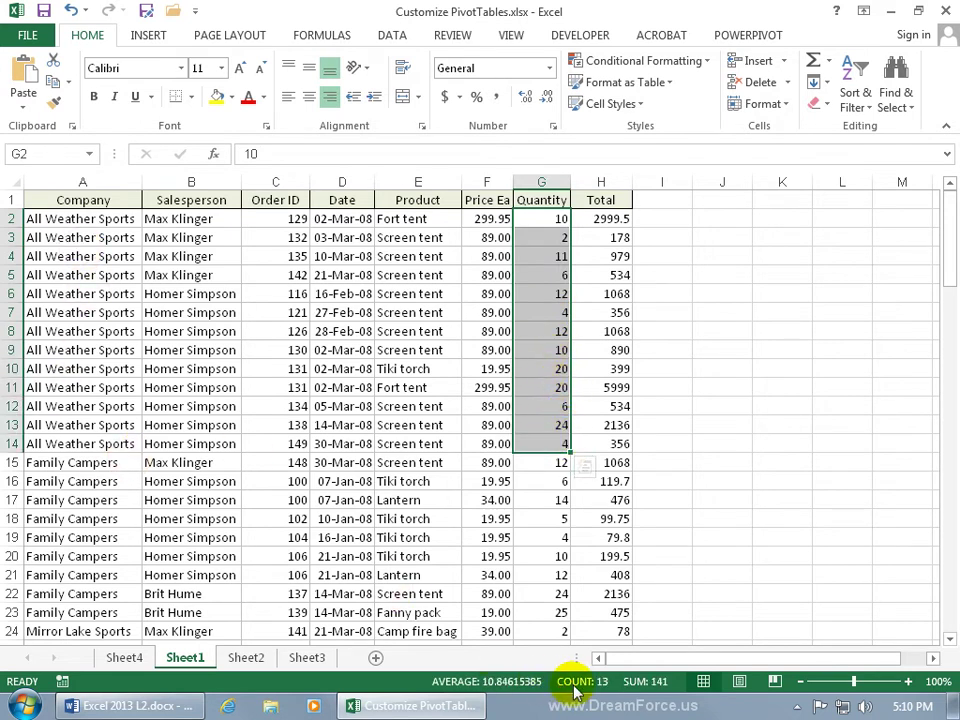
pyautogui.click(124, 657)
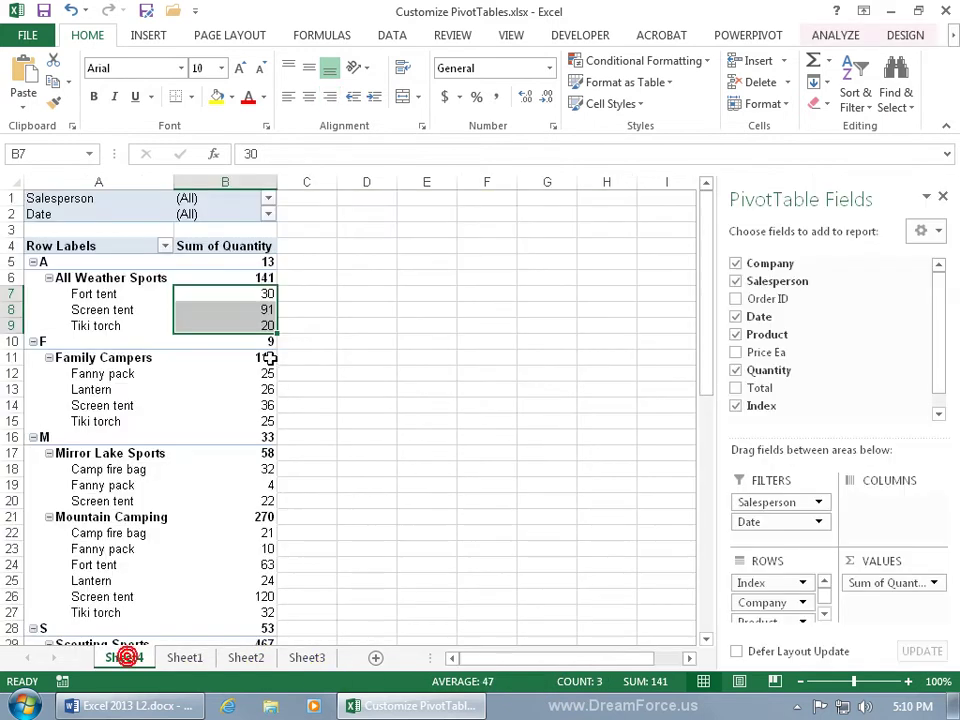
pyautogui.click(263, 262)
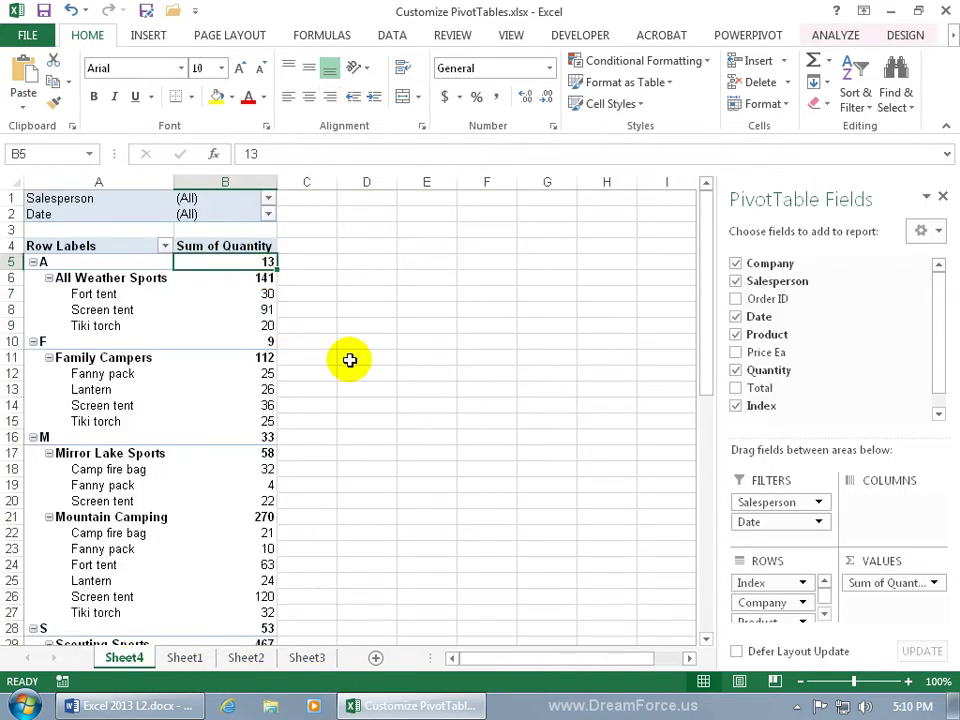
# Step: Set the Index field's subtotals to None in its Field Settings
pyautogui.rightClick(93, 265)
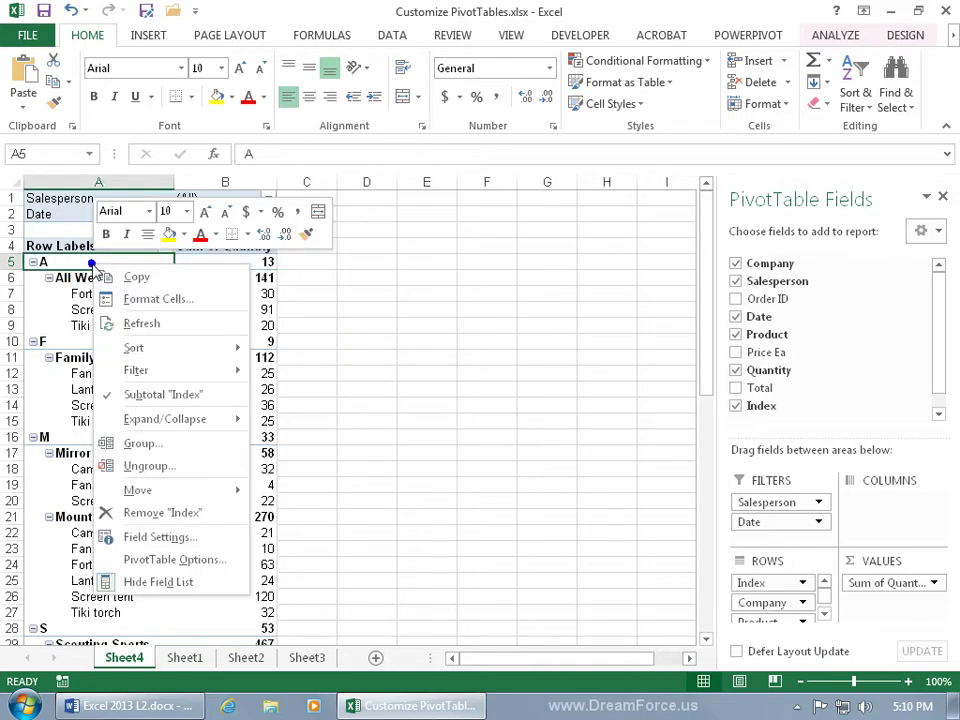
pyautogui.click(178, 535)
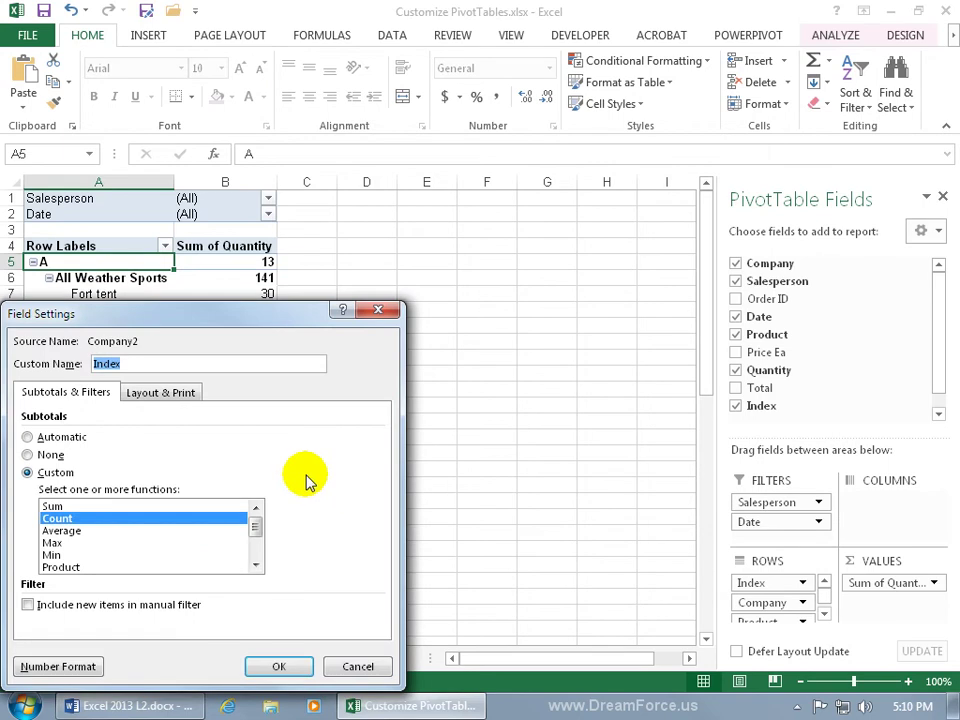
pyautogui.click(50, 456)
pyautogui.click(276, 666)
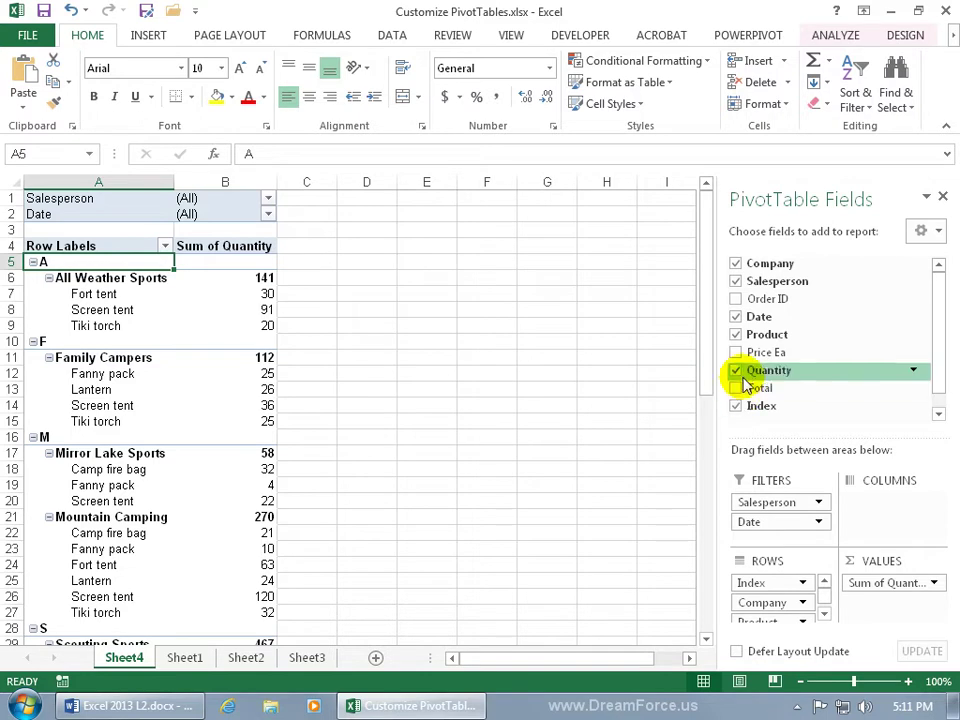
# Step: Add Sum of Price Ea as a value column, briefly toggling Total on and off
pyautogui.click(737, 353)
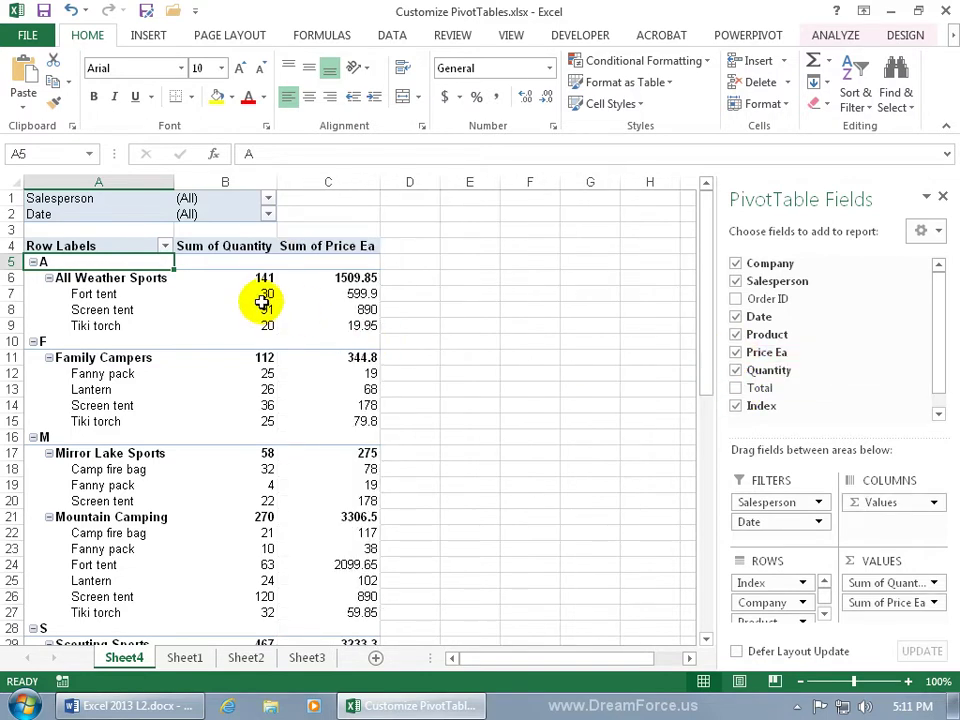
pyautogui.moveTo(268, 306)
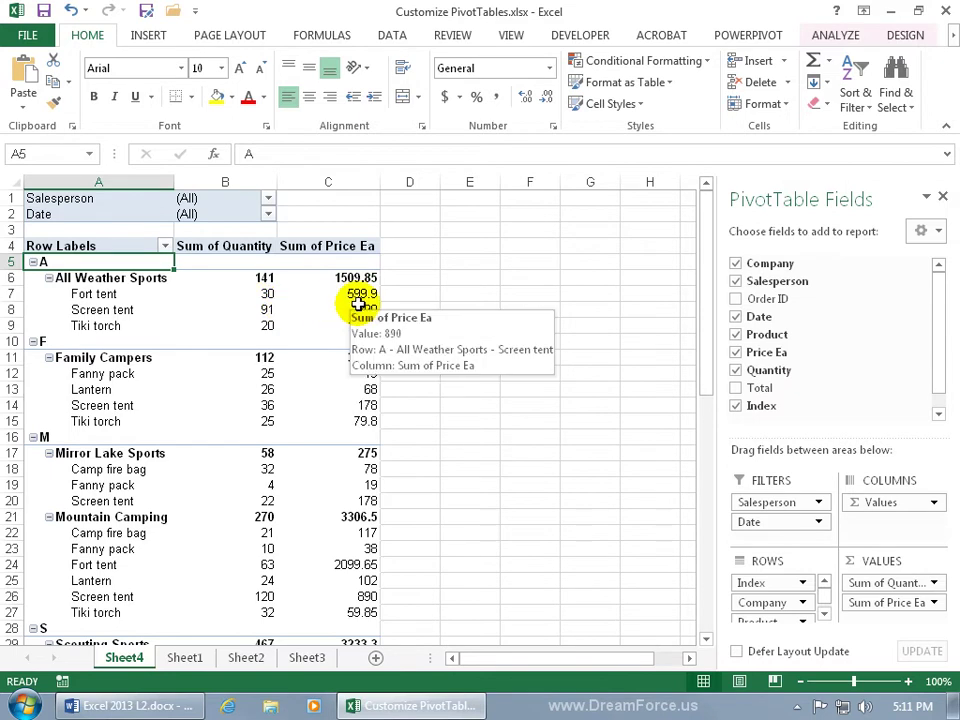
pyautogui.click(736, 388)
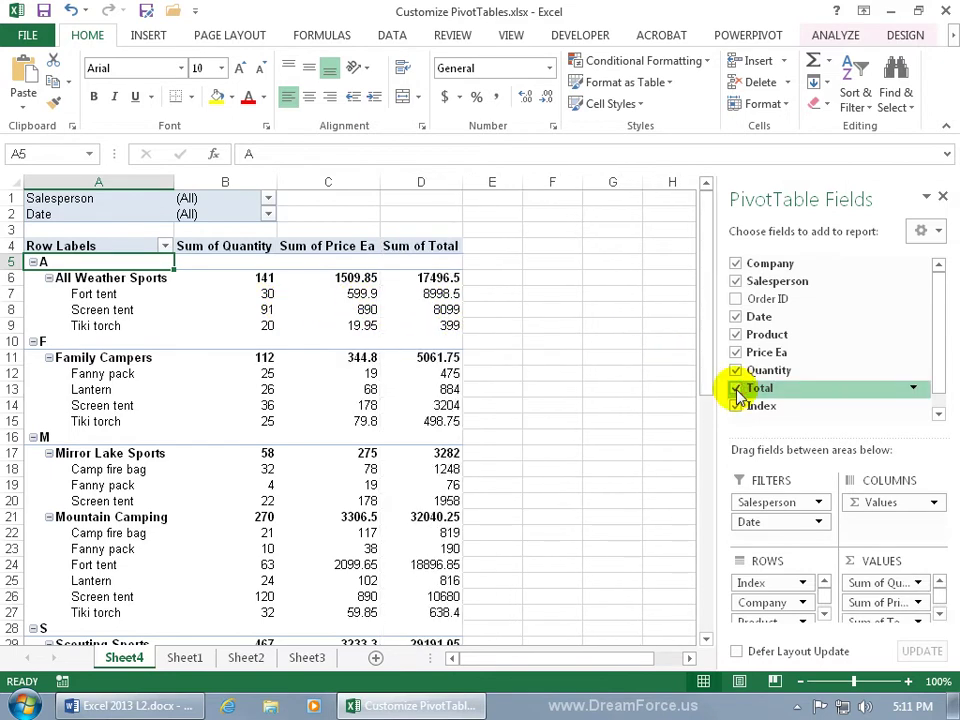
pyautogui.click(737, 390)
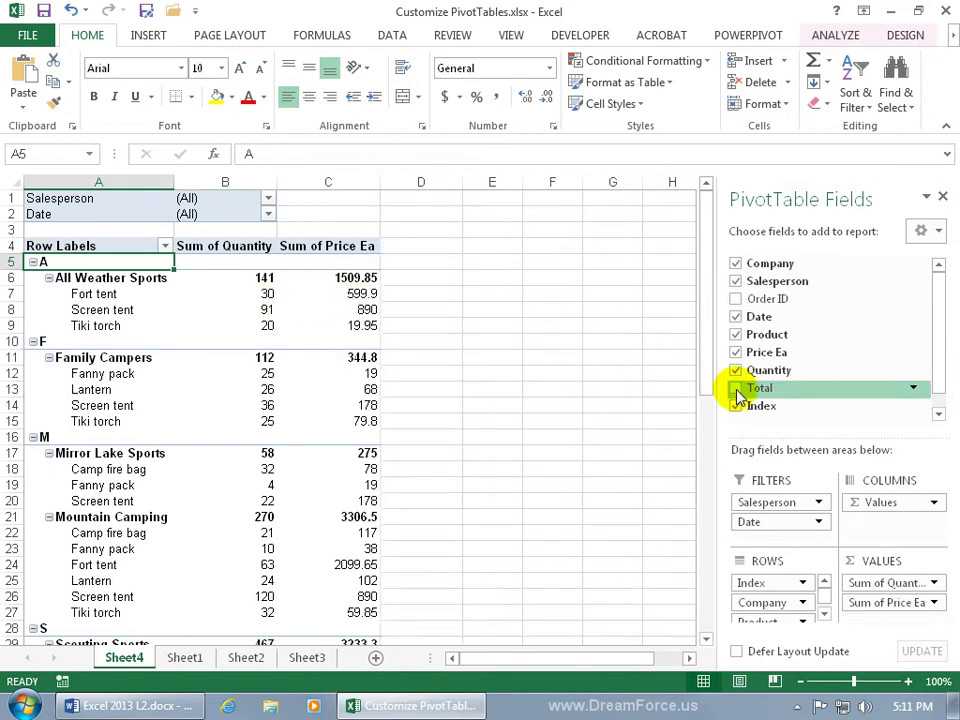
pyautogui.click(186, 658)
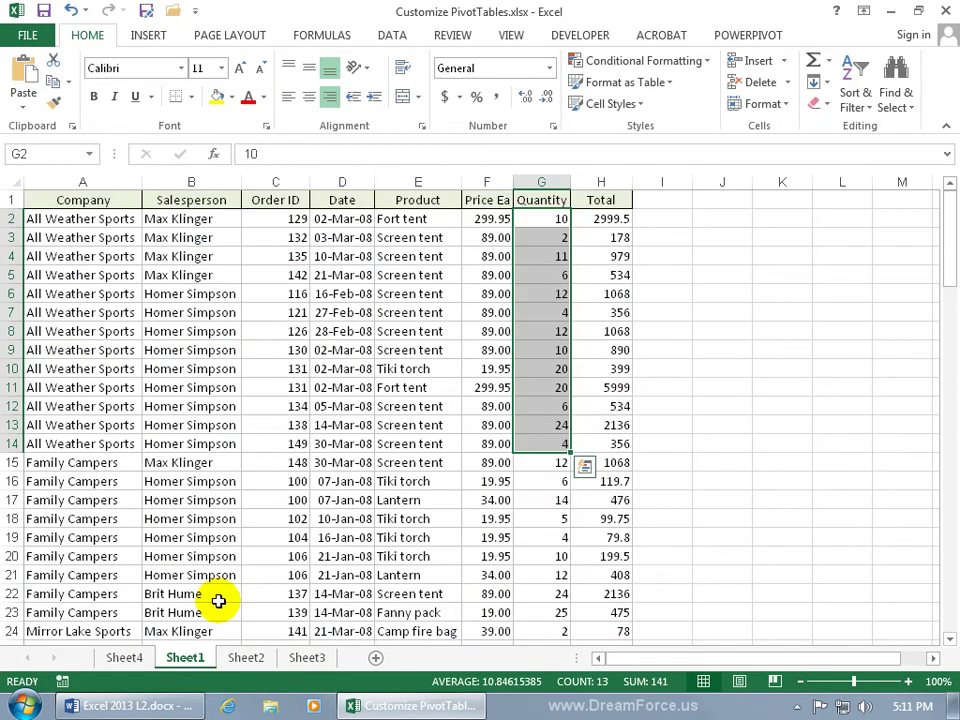
pyautogui.click(124, 657)
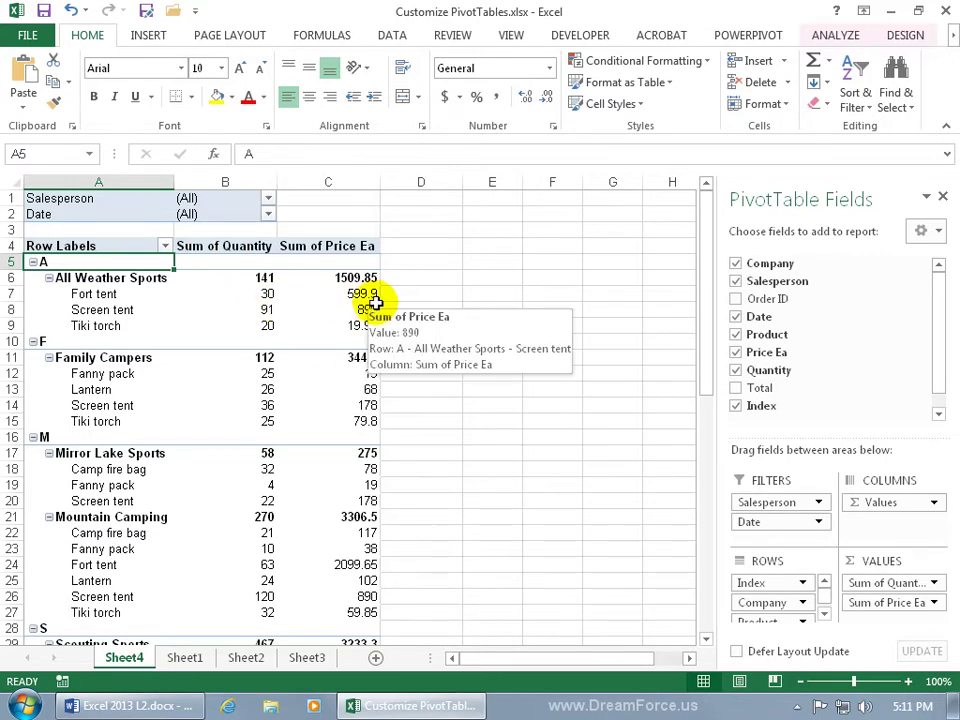
pyautogui.click(836, 36)
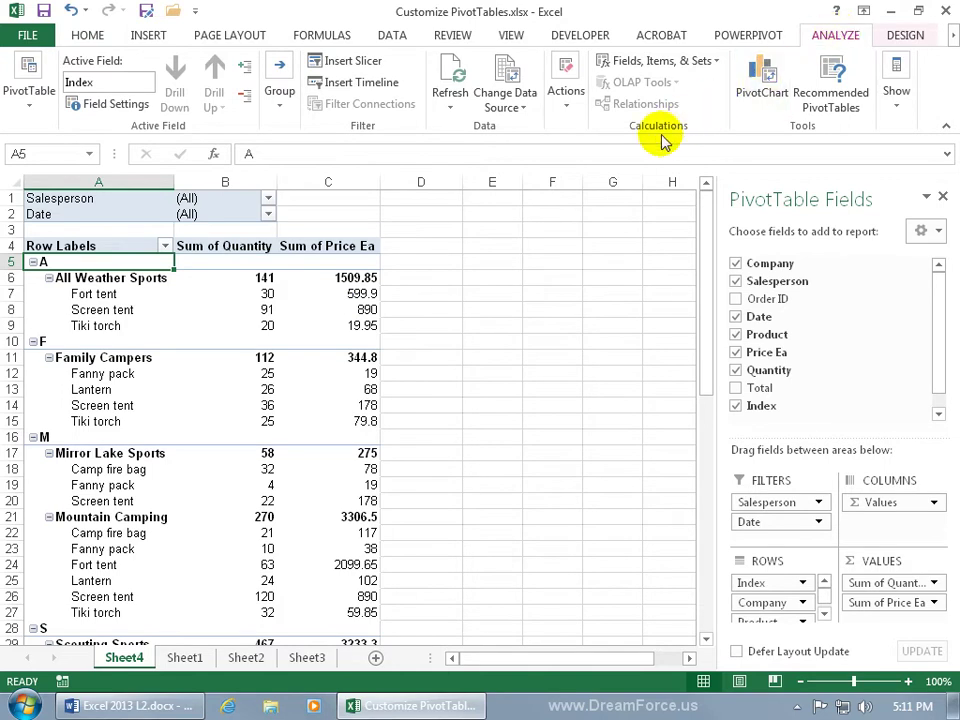
# Step: Define a calculated field named Total with formula 'Price Ea'*Quantity
pyautogui.click(680, 62)
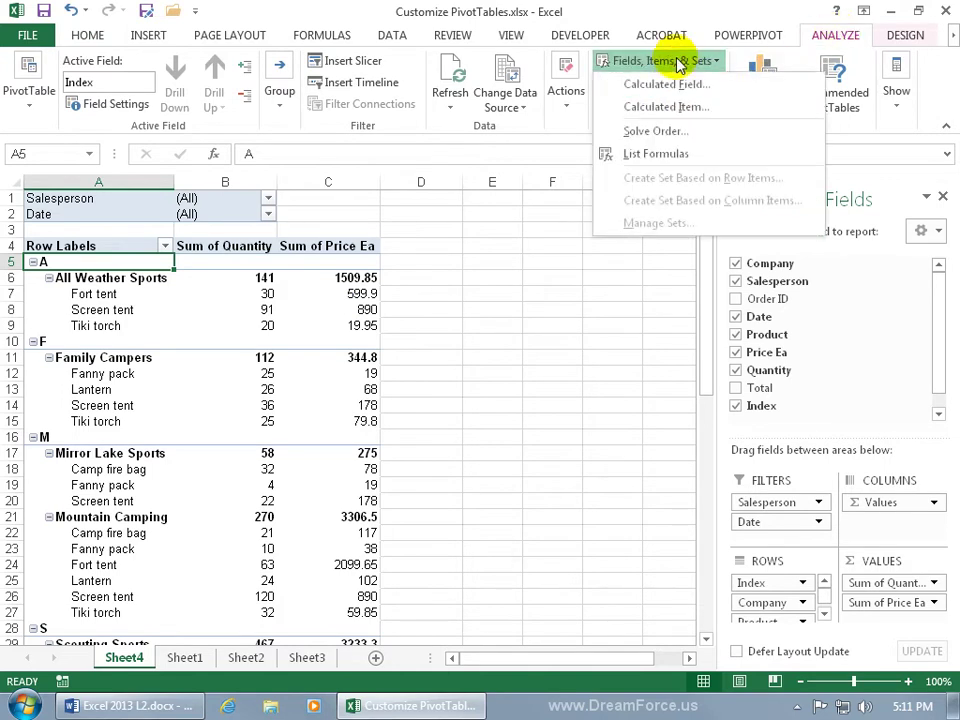
pyautogui.click(680, 86)
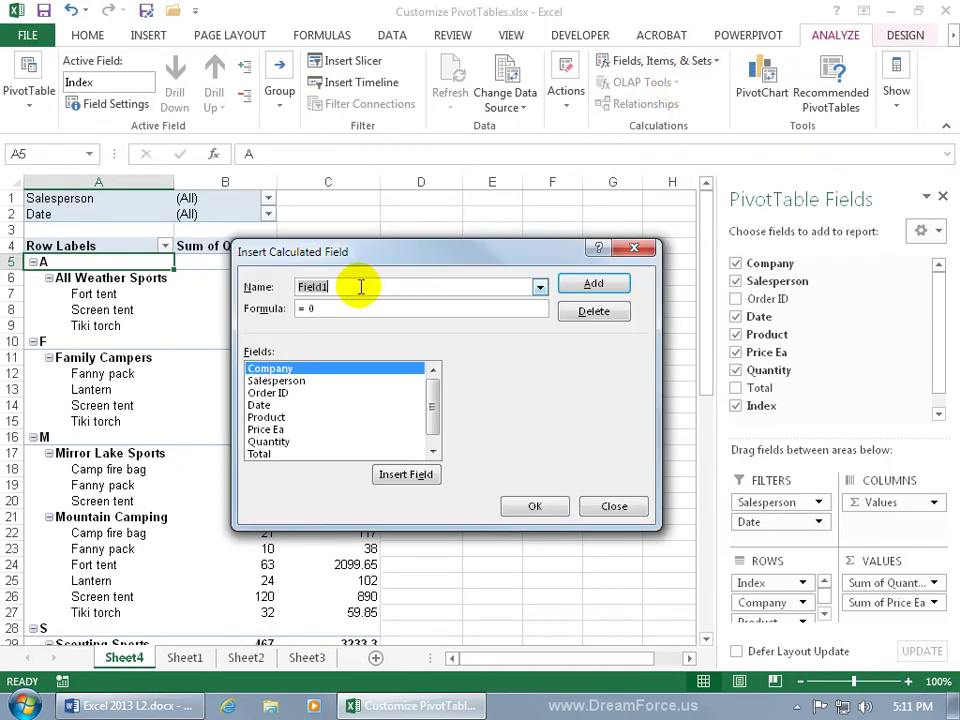
pyautogui.press('BackSpace')
pyautogui.write('Total')
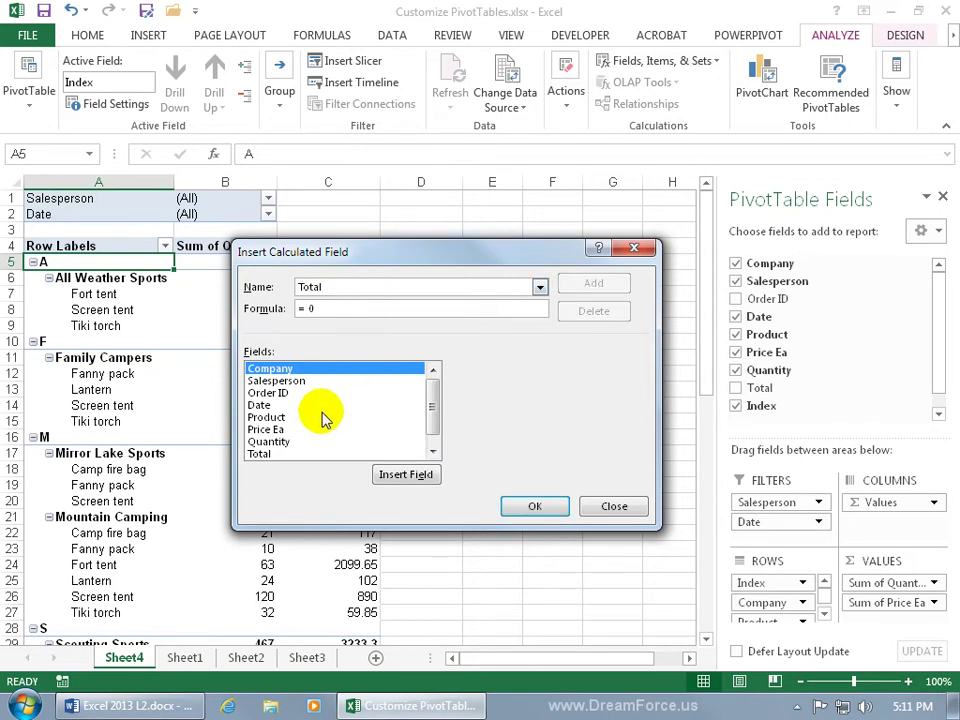
pyautogui.click(266, 429)
pyautogui.doubleClick(266, 429)
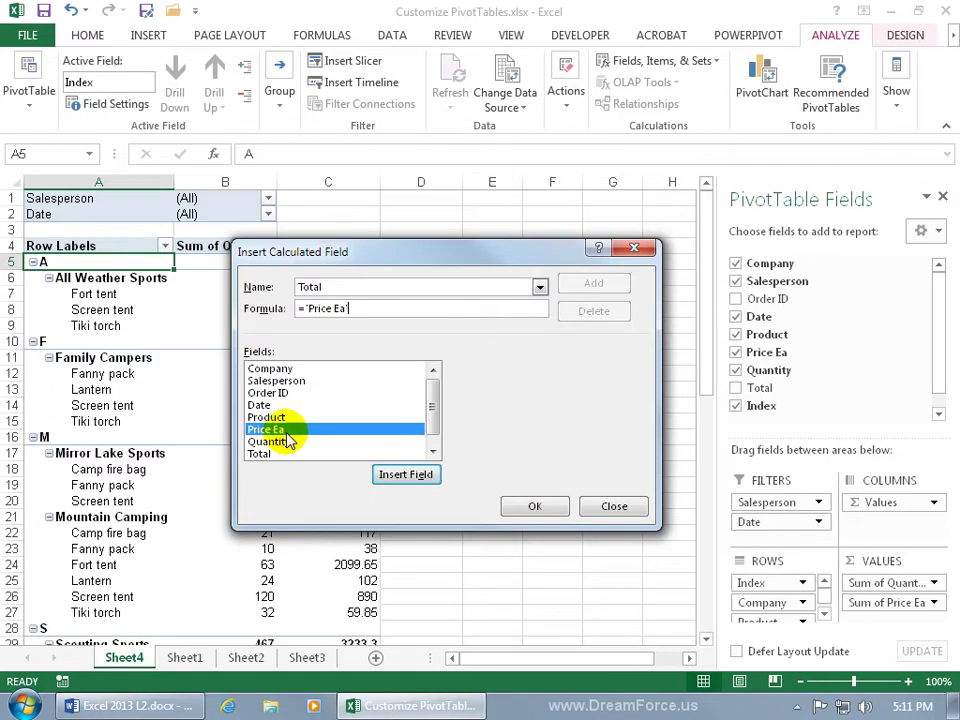
pyautogui.write('*')
pyautogui.doubleClick(286, 442)
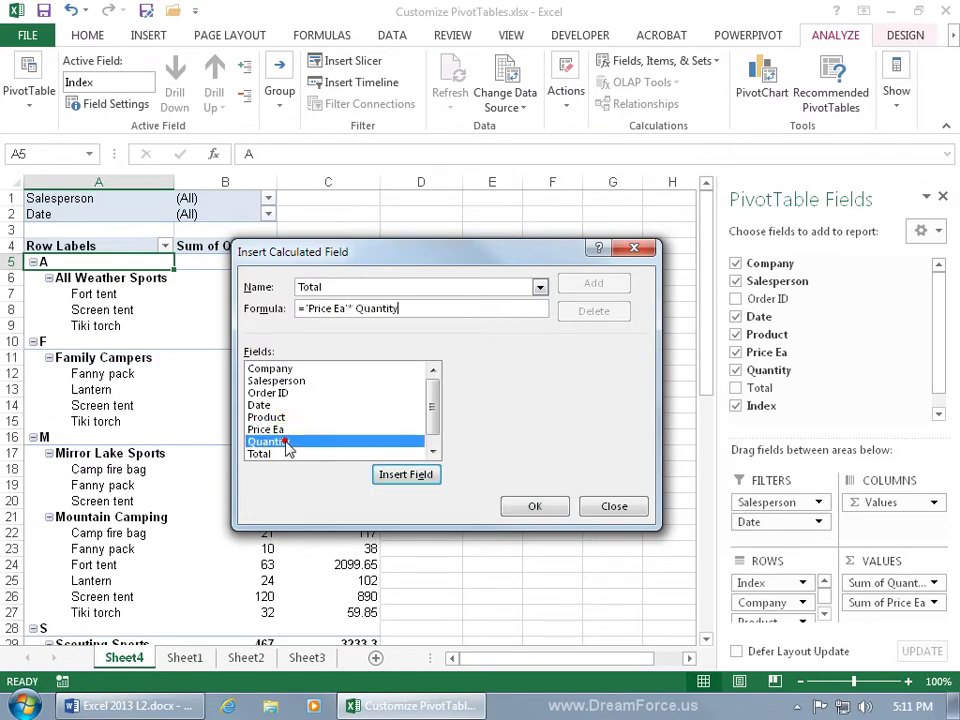
pyautogui.click(530, 505)
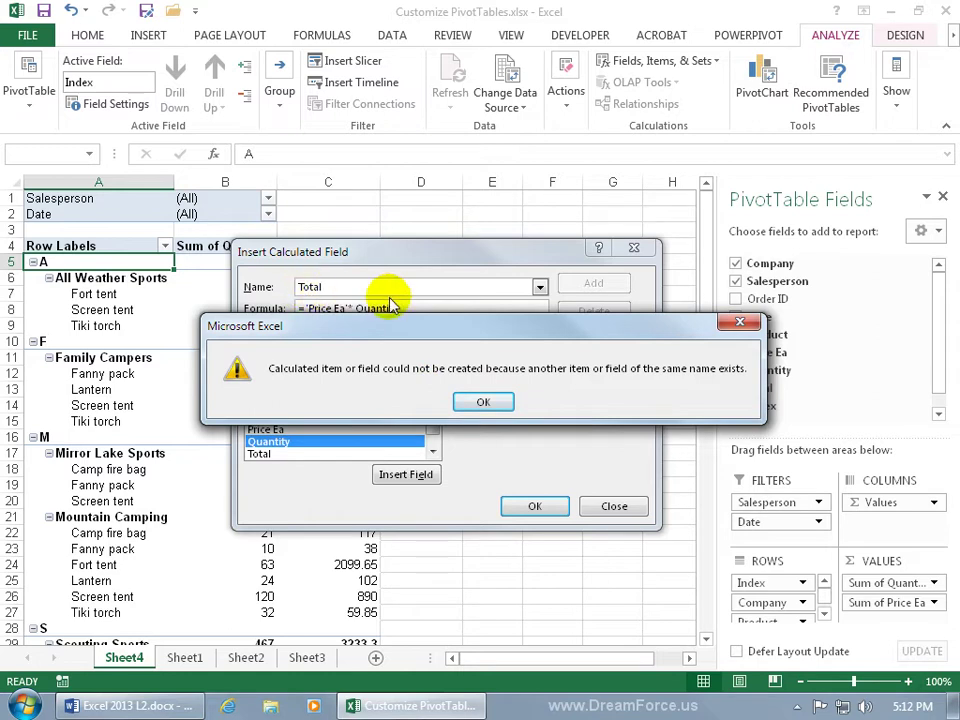
# Step: Dismiss the name-conflict error, rename the field to Totals and add it
pyautogui.moveTo(451, 326); pyautogui.dragTo(380, 337)
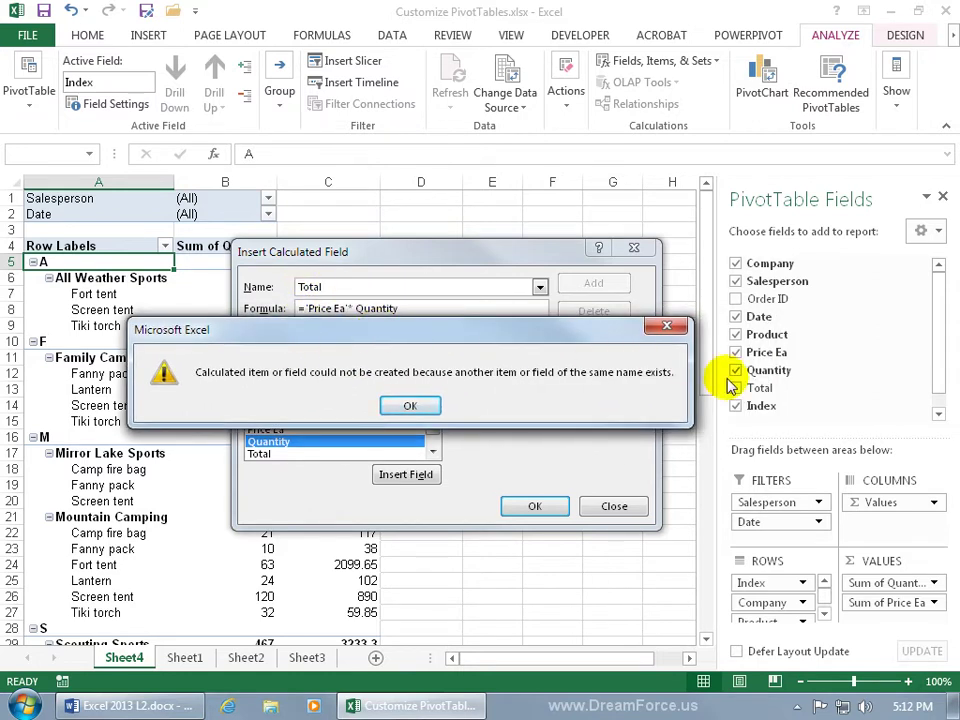
pyautogui.click(430, 406)
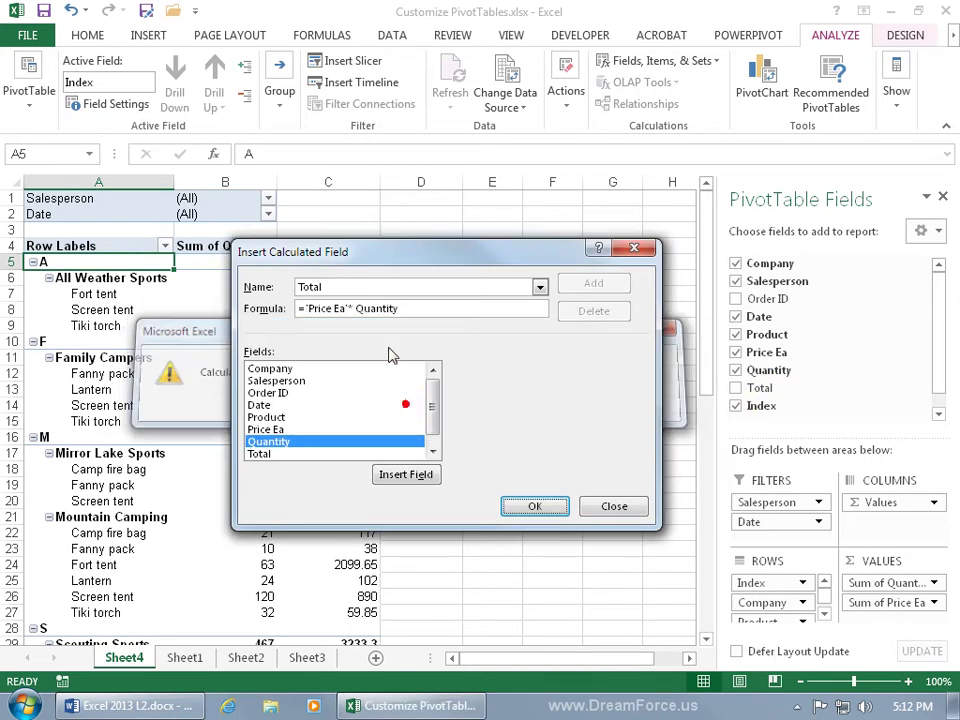
pyautogui.click(352, 286)
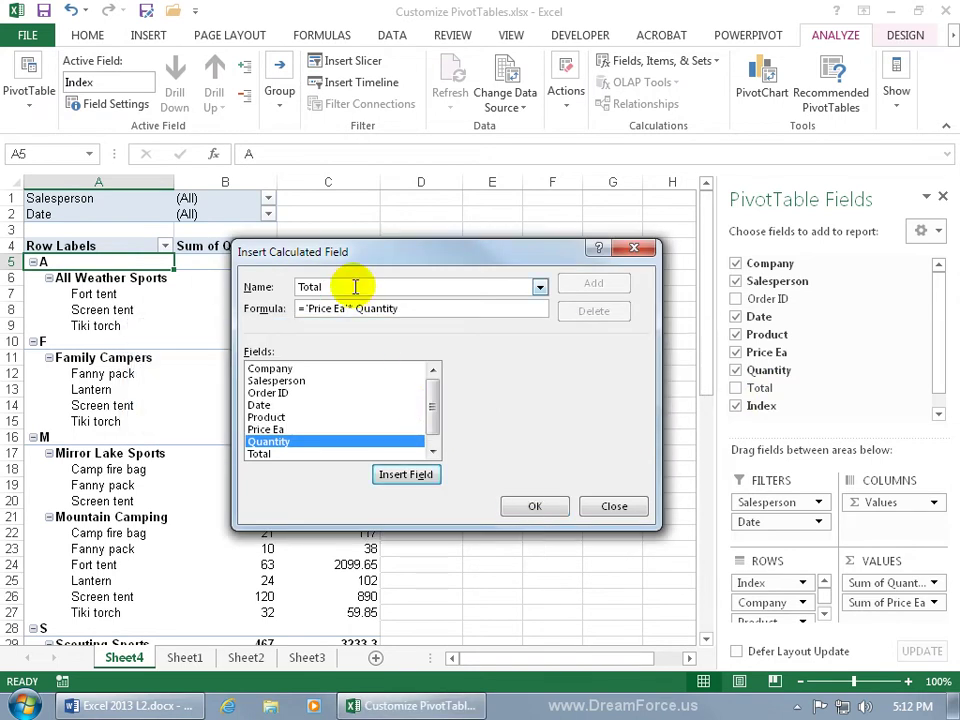
pyautogui.write('s')
pyautogui.click(534, 506)
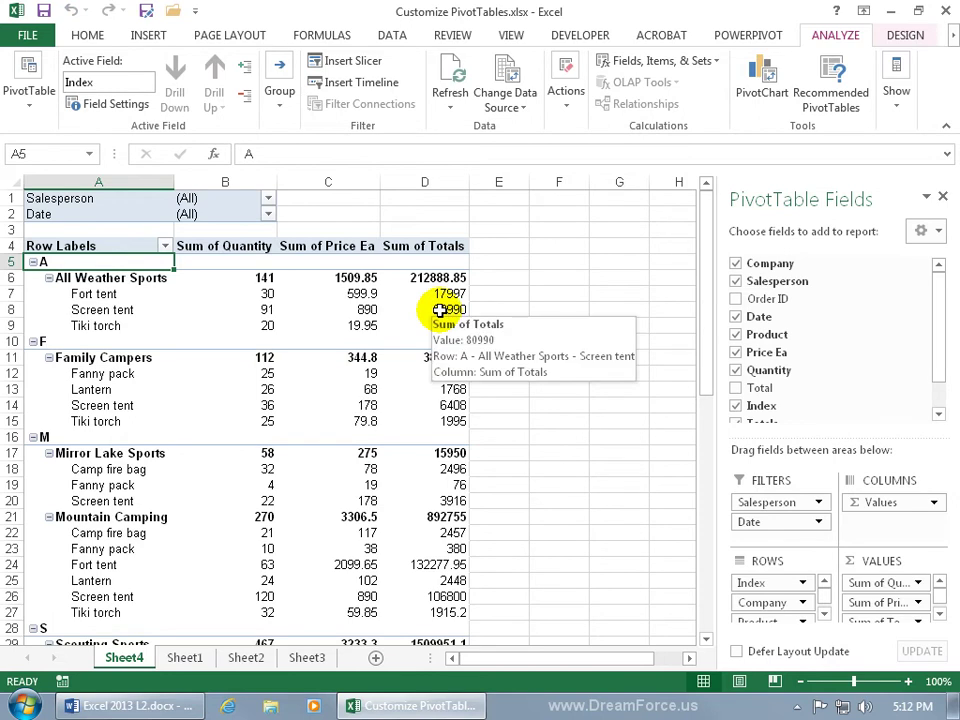
# Step: Inspect the Fanny pack values (4, 19, 76) and enter =4*19 in F19 as a check
pyautogui.click(265, 485)
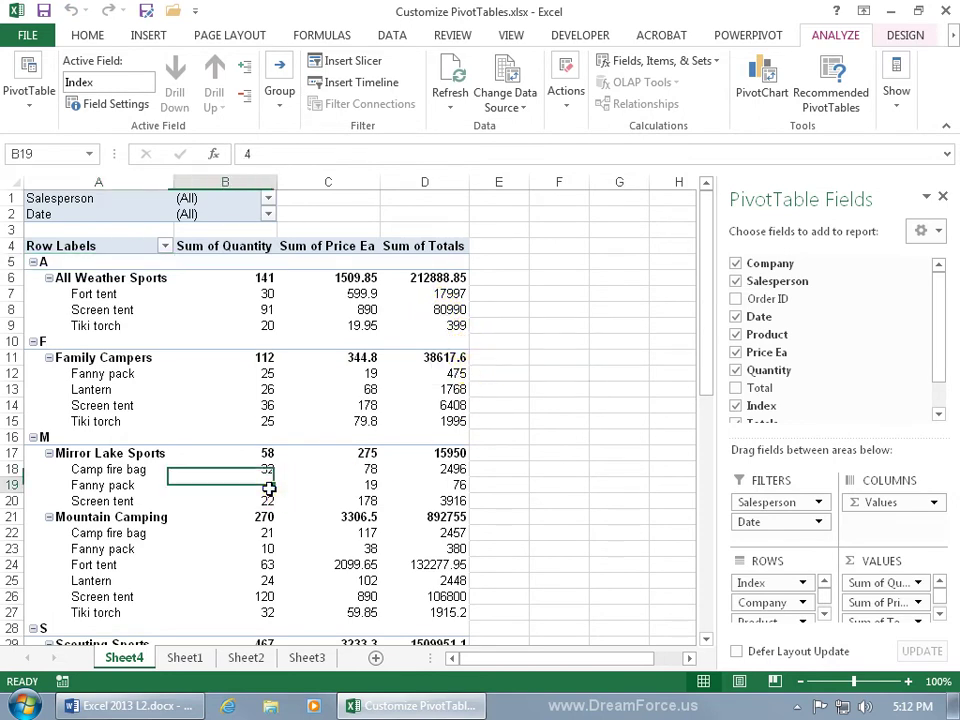
pyautogui.click(354, 485)
pyautogui.click(445, 484)
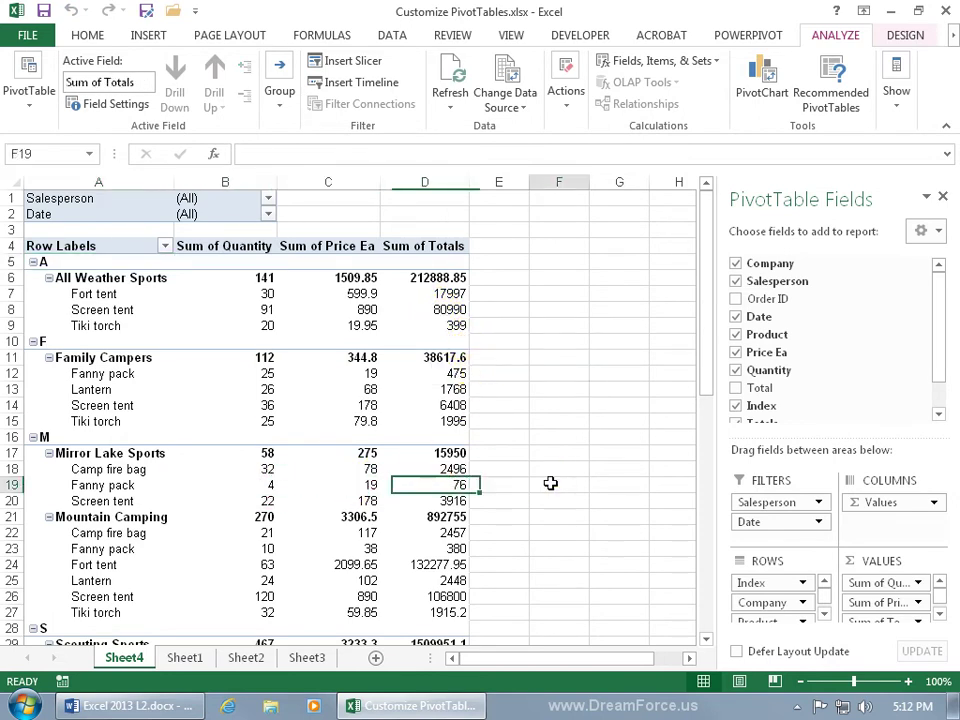
pyautogui.click(548, 484)
pyautogui.write('=4*19')
pyautogui.press('Return')
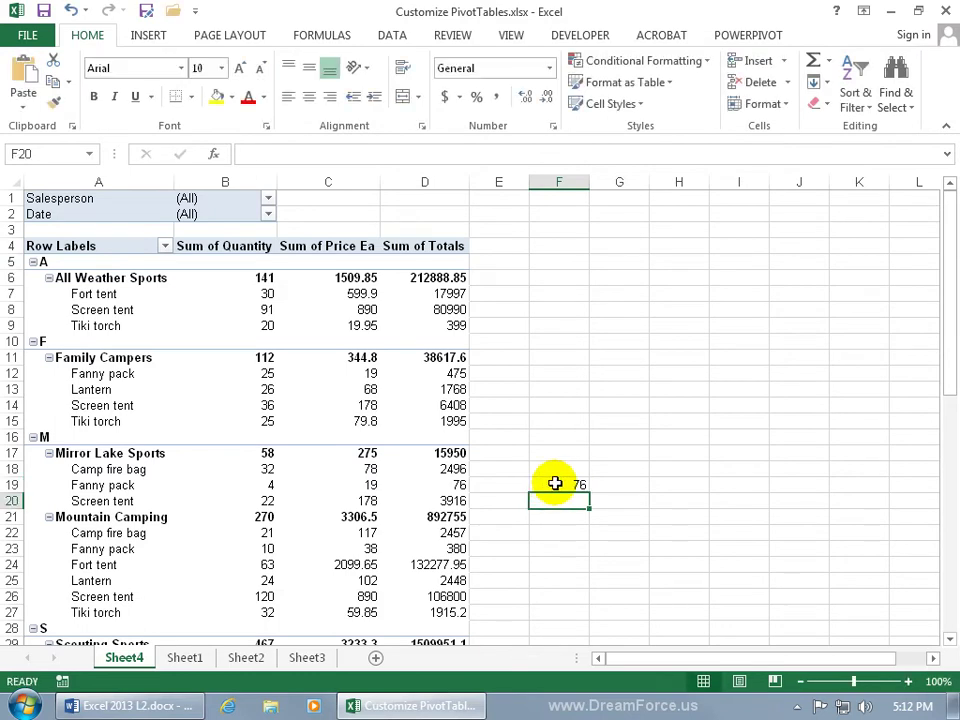
pyautogui.click(369, 484)
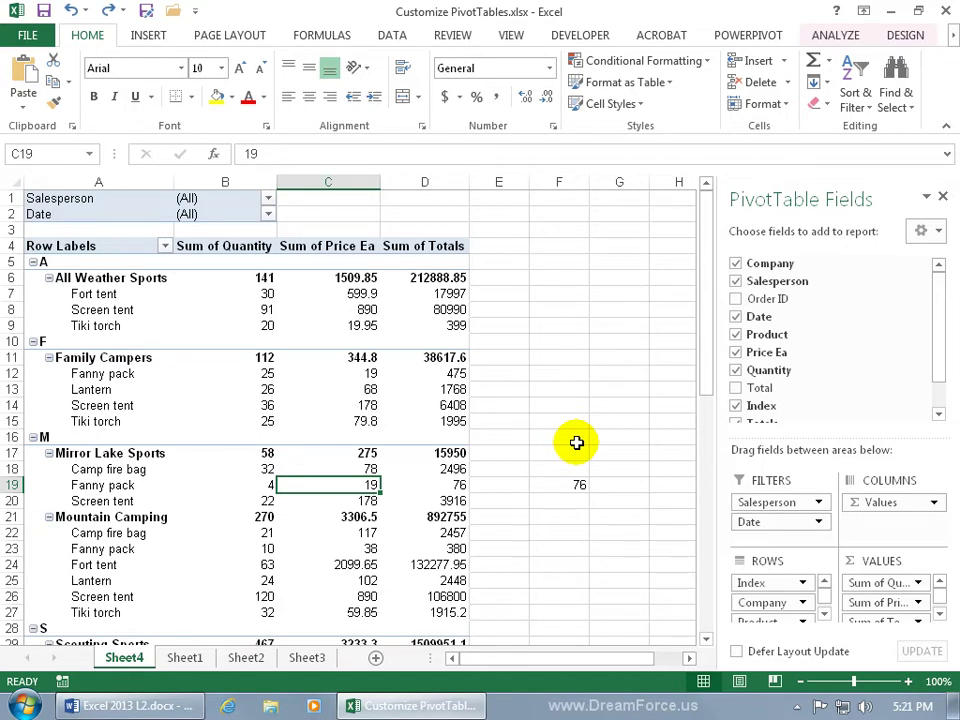
pyautogui.click(896, 35)
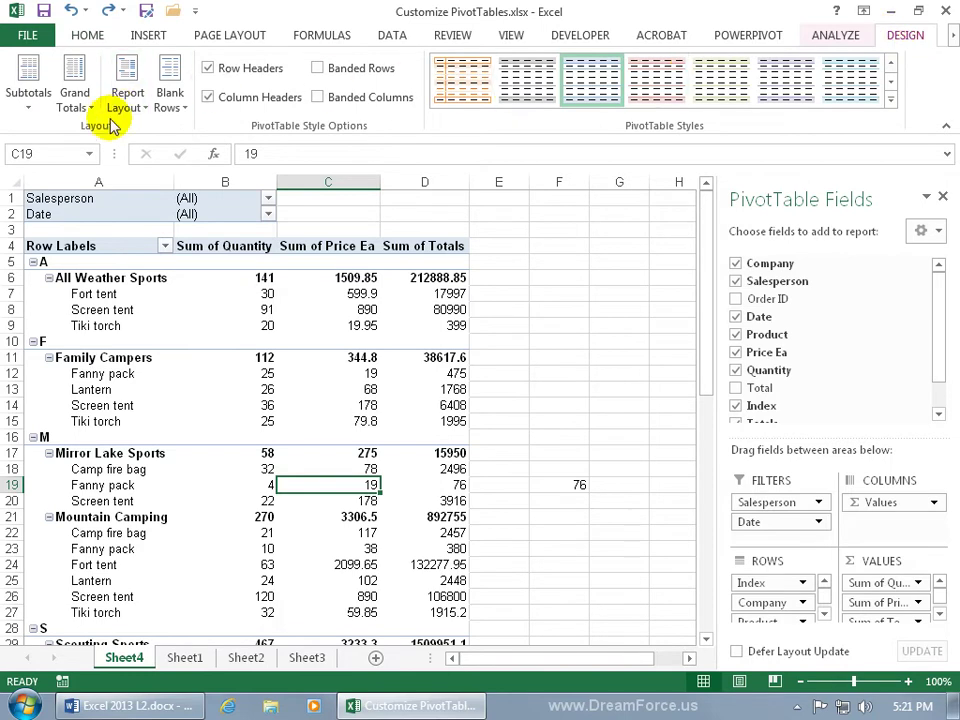
# Step: Move subtotals to the bottom of each group, then hide all subtotals
pyautogui.click(29, 98)
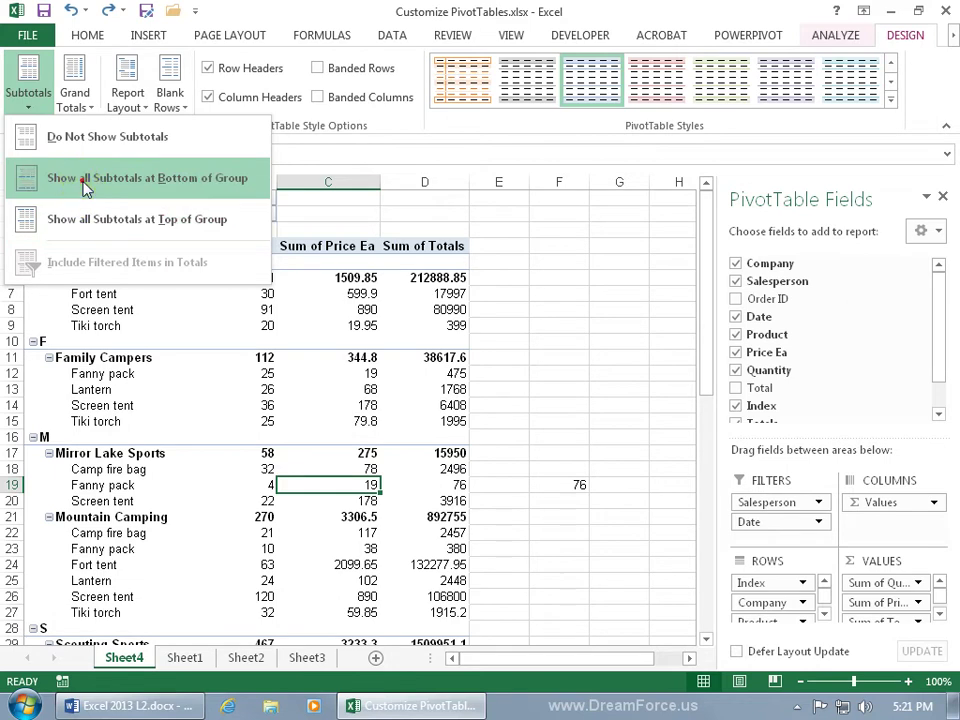
pyautogui.click(80, 180)
pyautogui.scroll(-3, 229, 472)
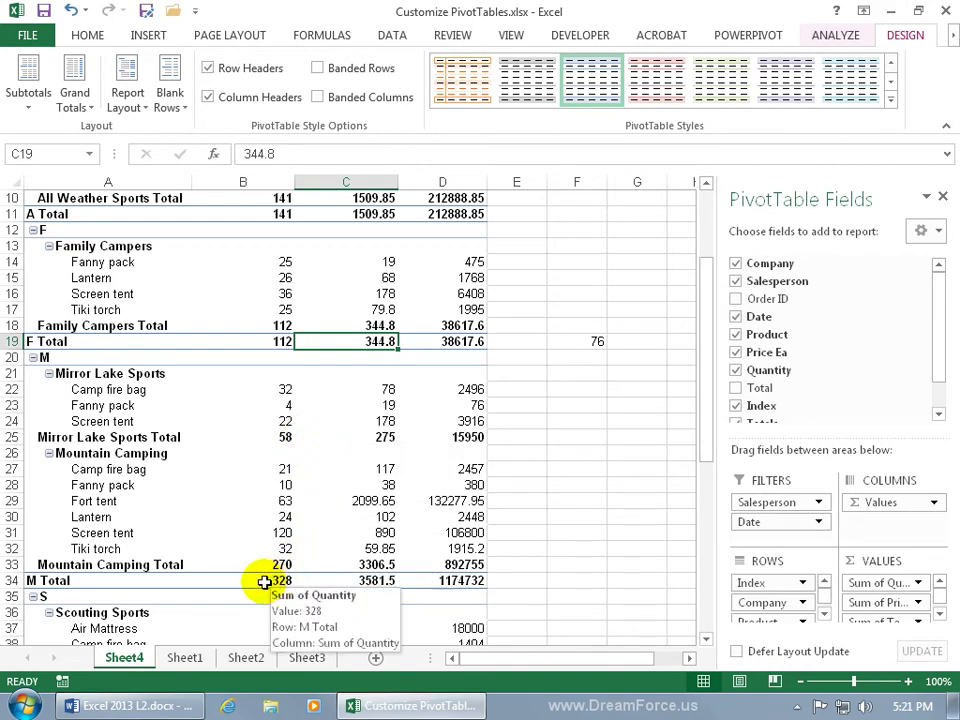
pyautogui.click(27, 95)
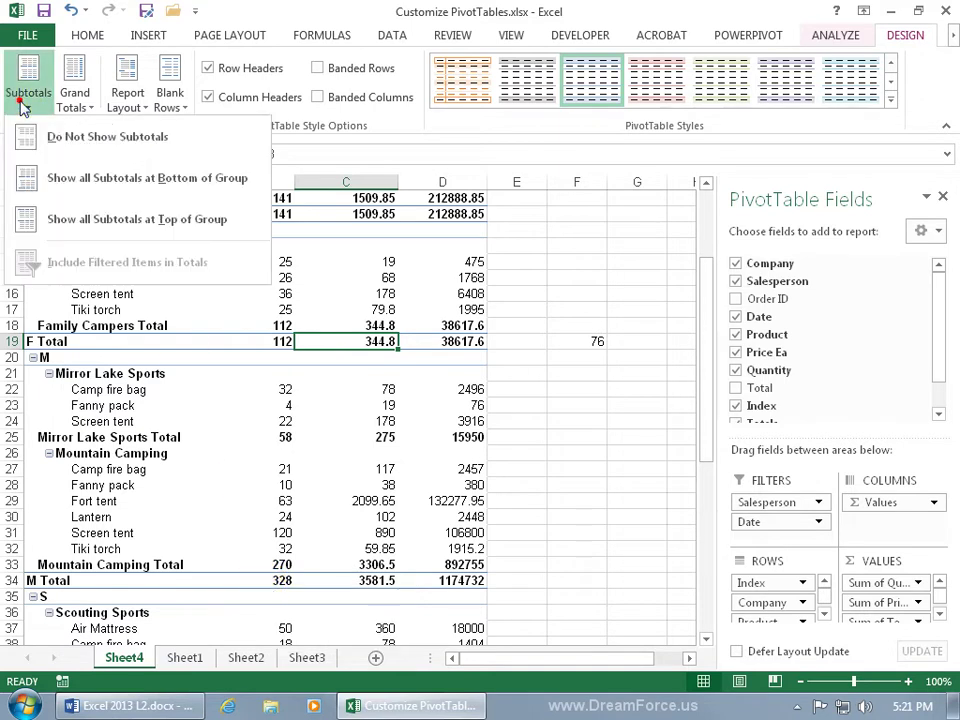
pyautogui.click(38, 146)
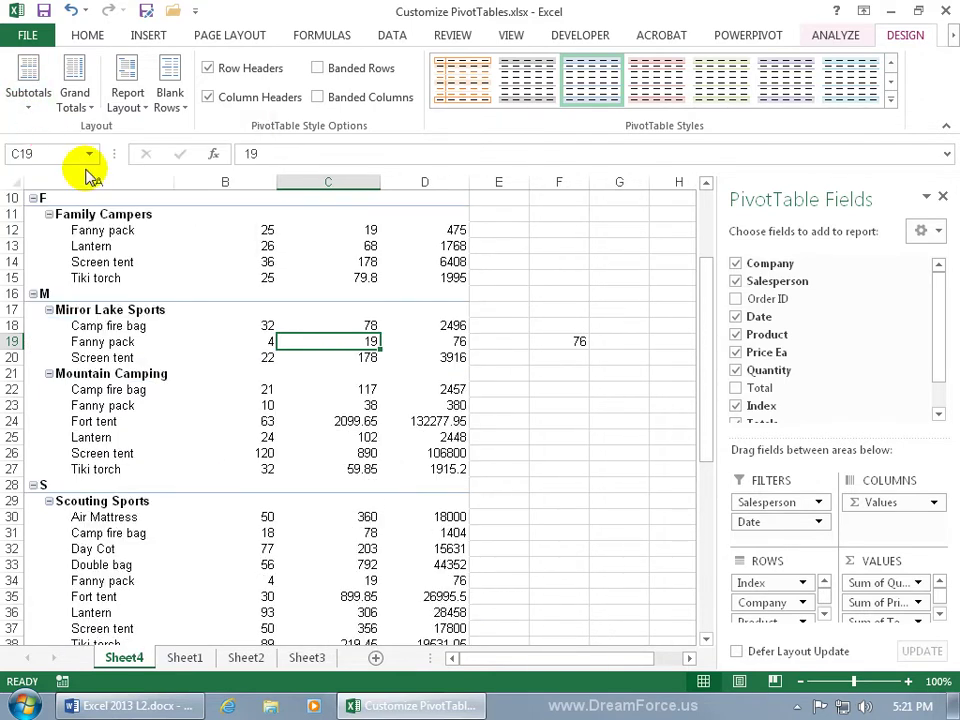
pyautogui.moveTo(707, 285); pyautogui.dragTo(706, 325)
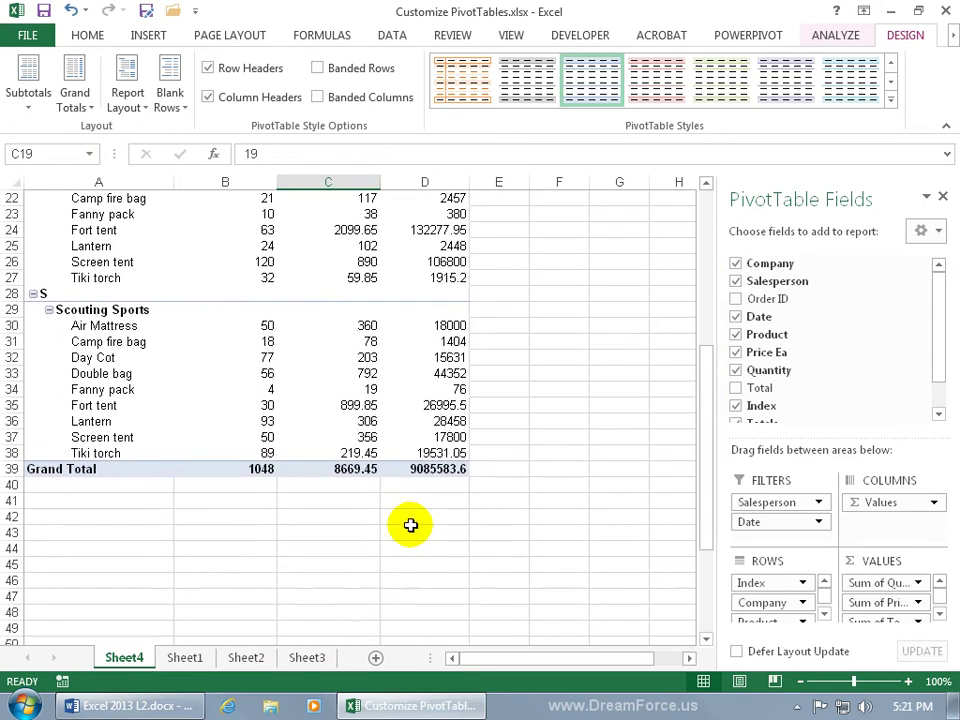
# Step: Turn grand totals off for rows and columns, then expand the PivotTable Styles gallery
pyautogui.click(78, 103)
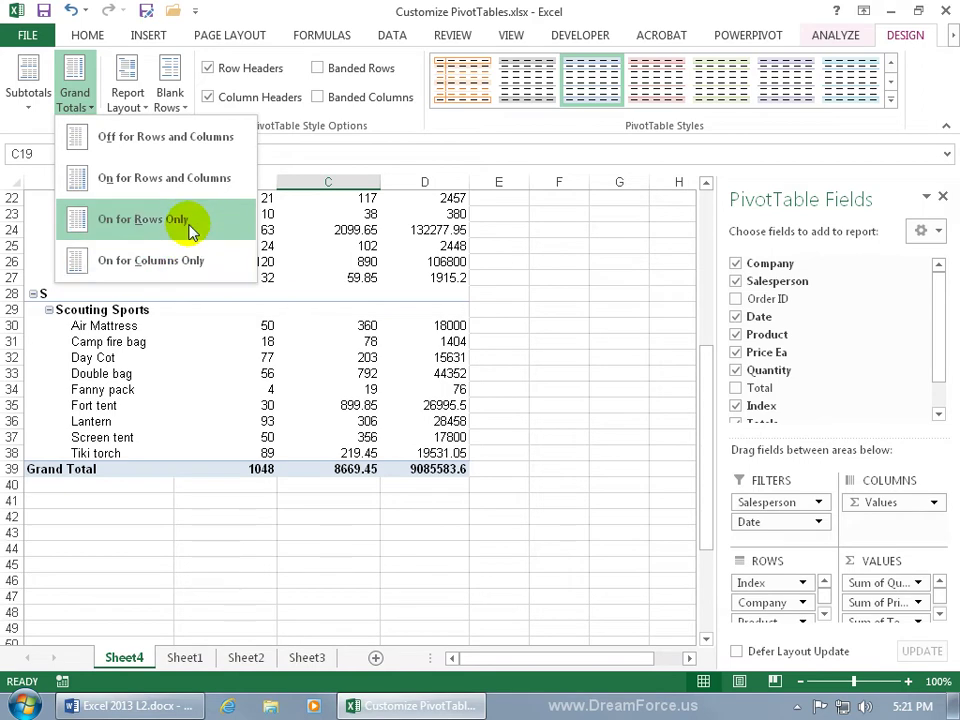
pyautogui.click(146, 142)
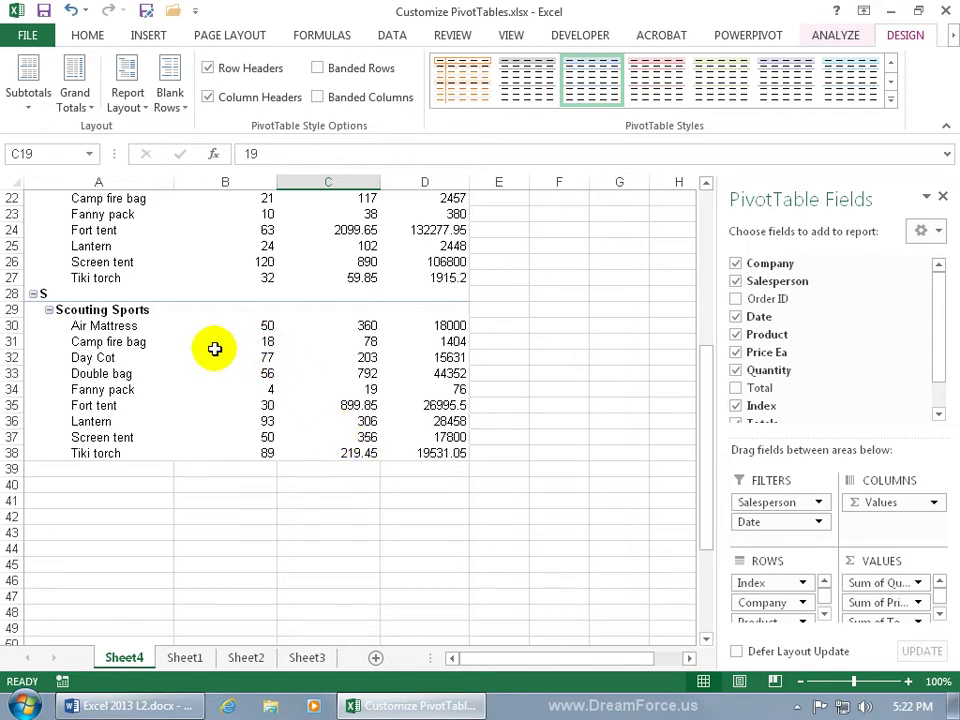
pyautogui.moveTo(213, 358)
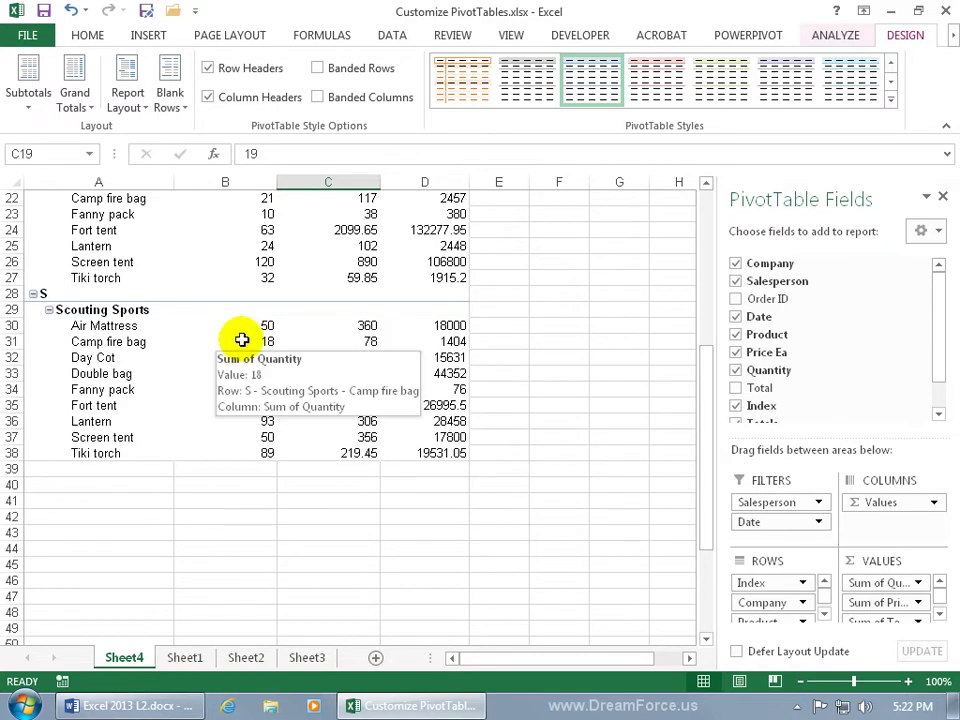
pyautogui.click(888, 102)
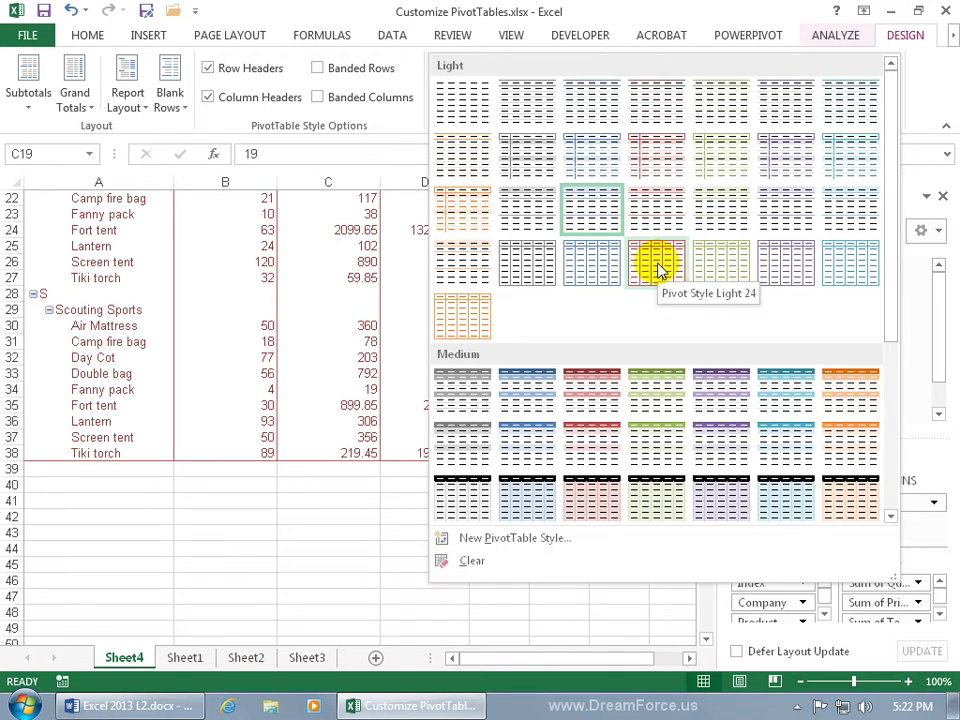
# Step: Apply the orange Light style from the PivotTable Styles gallery to the pivot table
pyautogui.click(473, 205)
pyautogui.scroll(6, 422, 272)
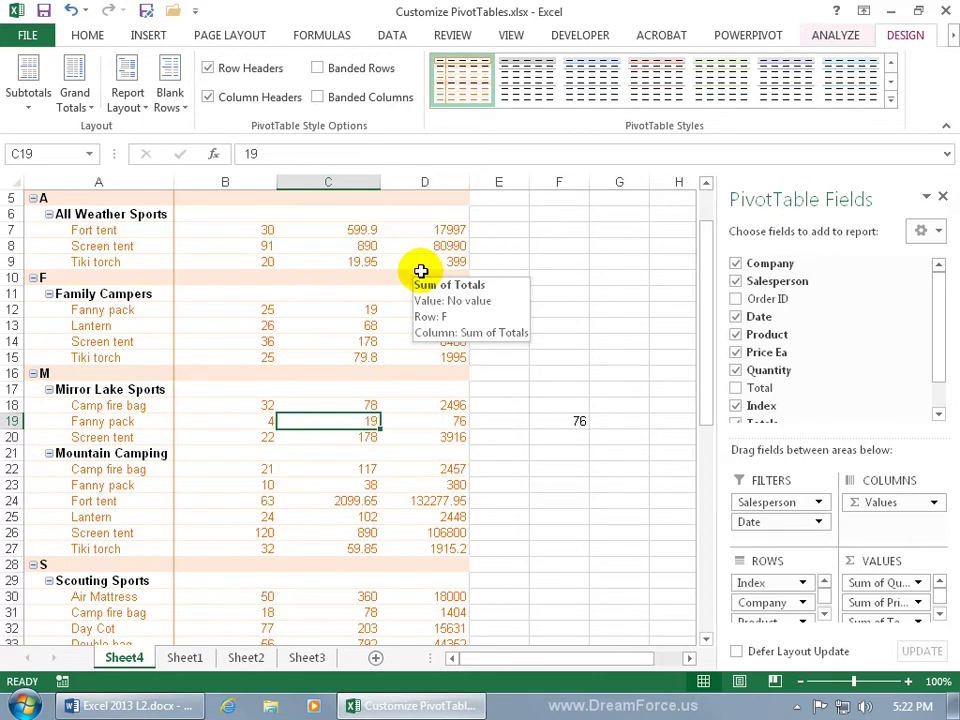
pyautogui.moveTo(704, 232); pyautogui.dragTo(702, 220)
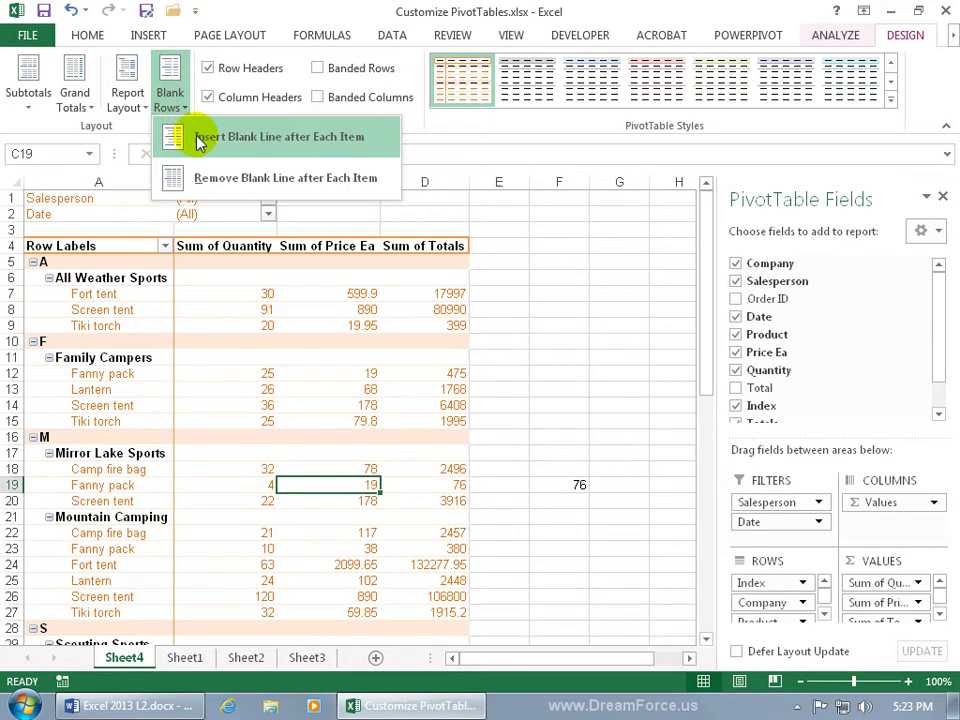
# Step: Insert a blank line after each item, then remove the Salesperson and Date report filters
pyautogui.click(205, 138)
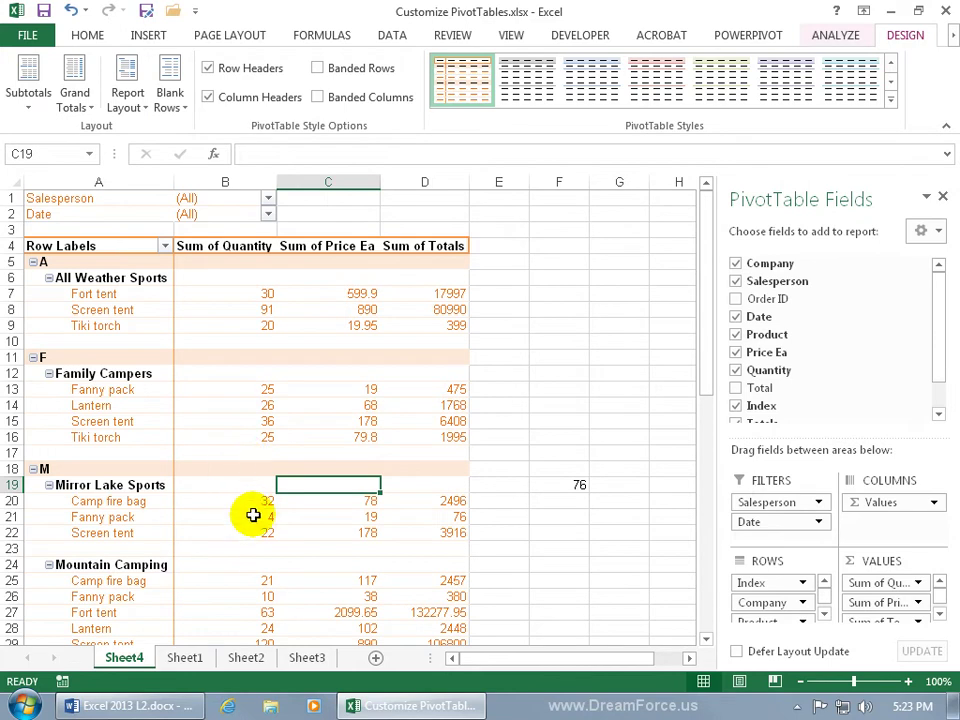
pyautogui.moveTo(253, 515)
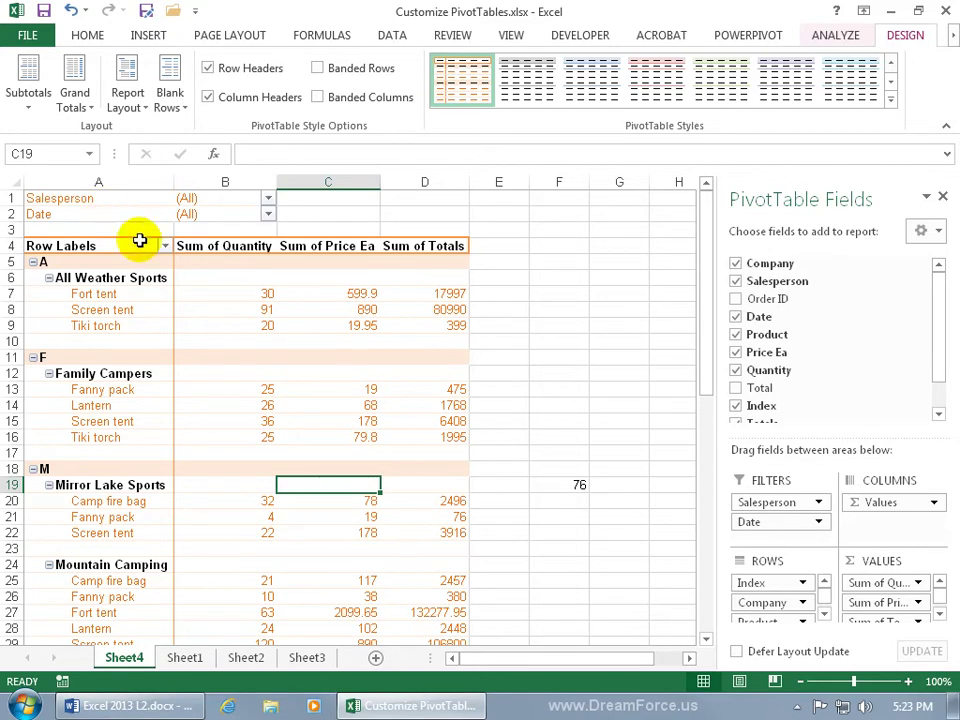
pyautogui.moveTo(768, 506); pyautogui.dragTo(638, 404)
pyautogui.click(818, 503)
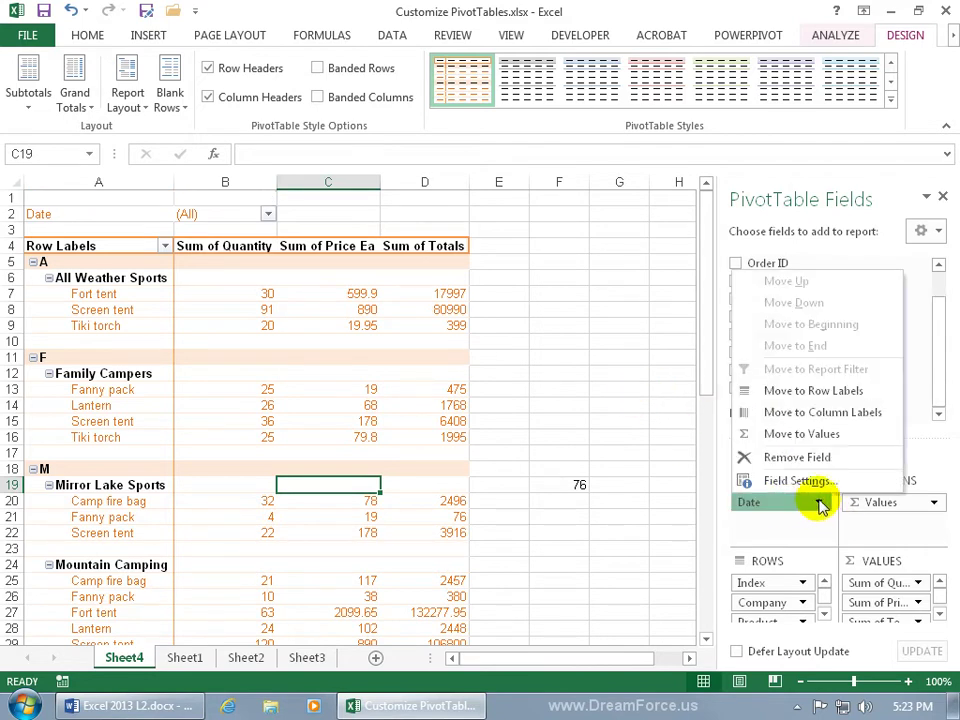
pyautogui.click(790, 457)
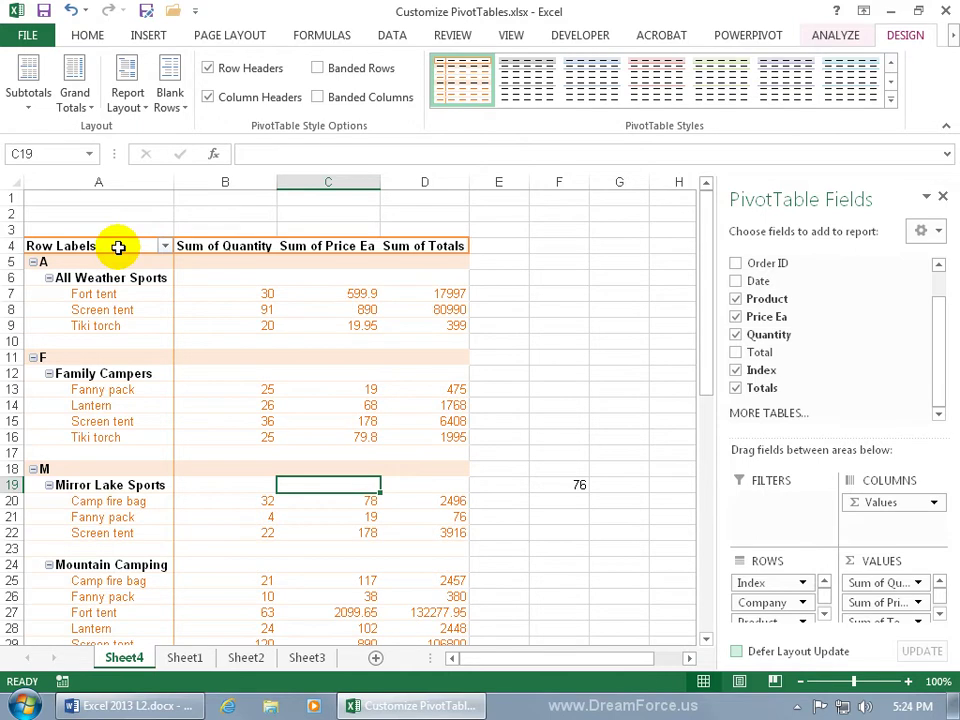
# Step: Turn off the pivot table's field headers from the Analyze tab's Show options
pyautogui.click(830, 35)
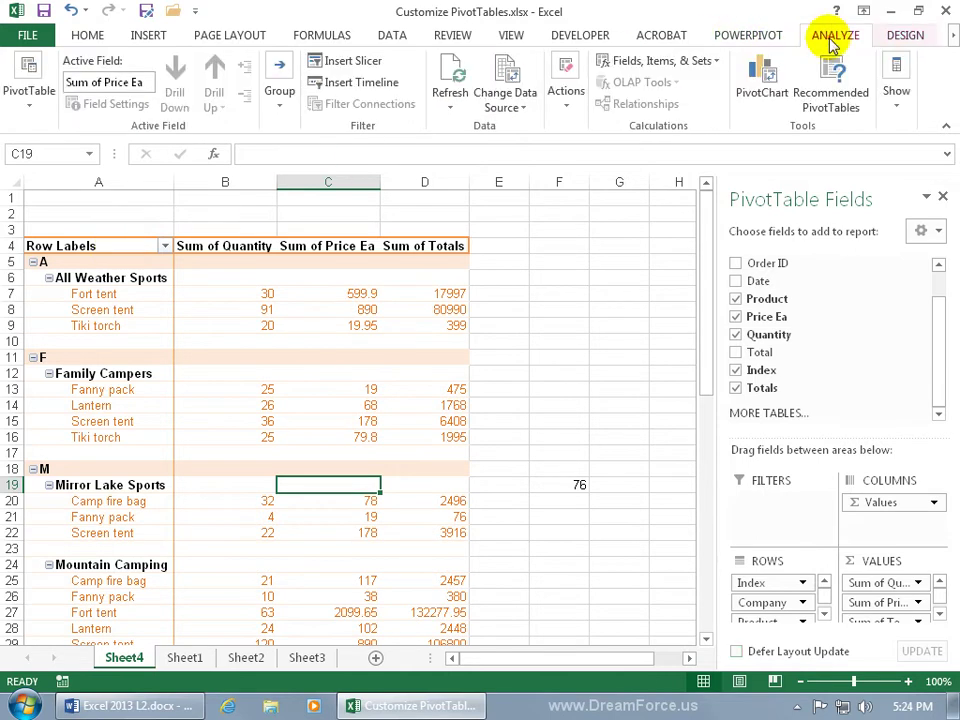
pyautogui.click(899, 114)
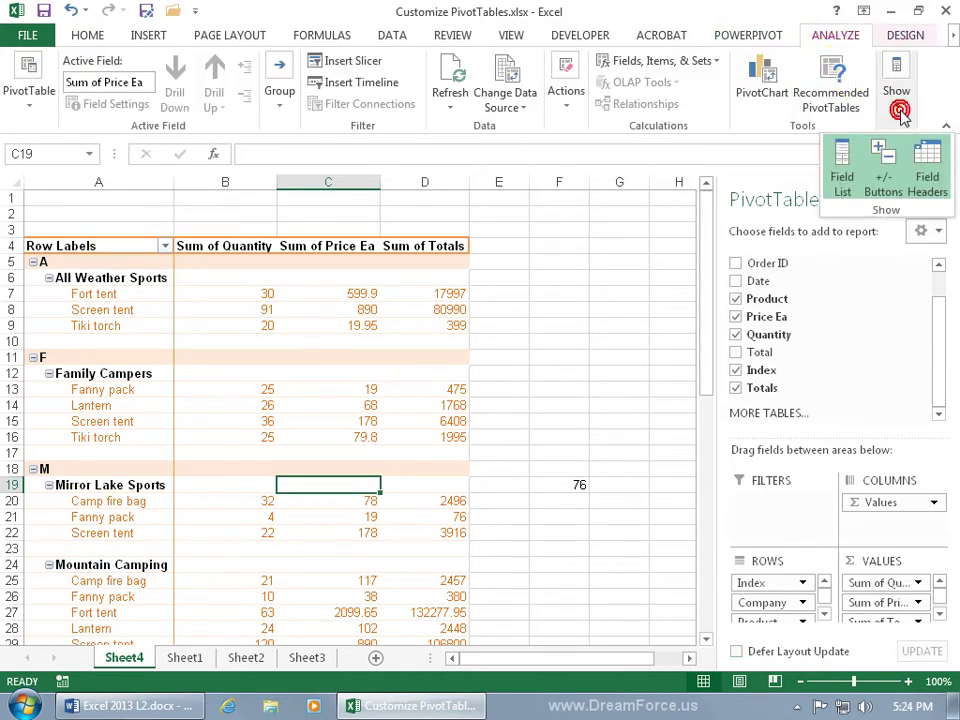
pyautogui.click(934, 170)
pyautogui.click(934, 170)
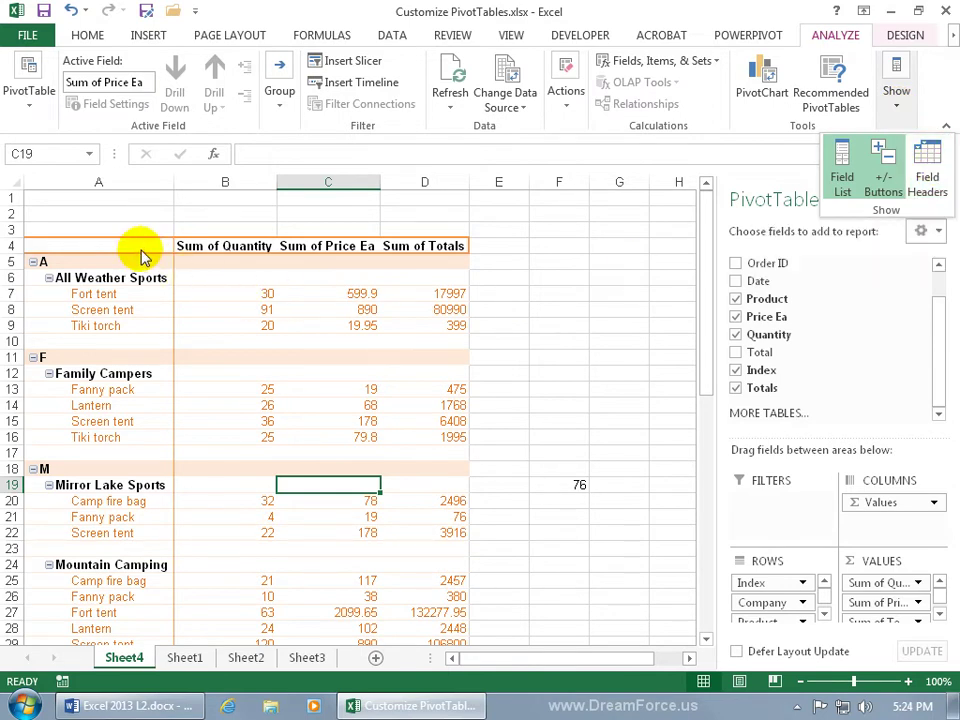
pyautogui.click(27, 35)
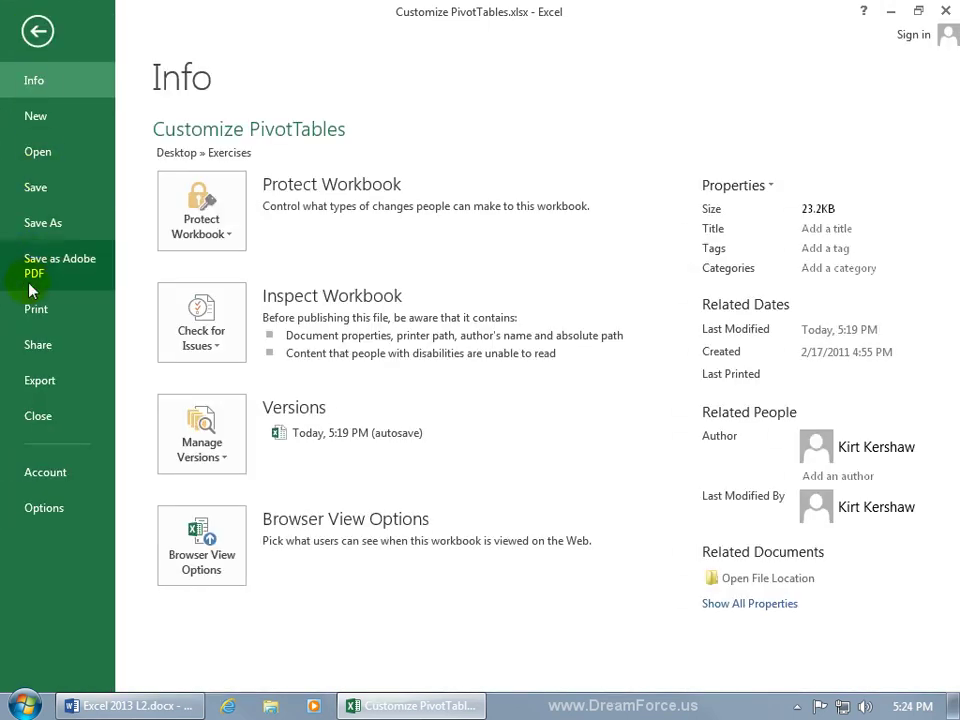
# Step: Show the workbook's Print preview in Backstage view
pyautogui.click(34, 306)
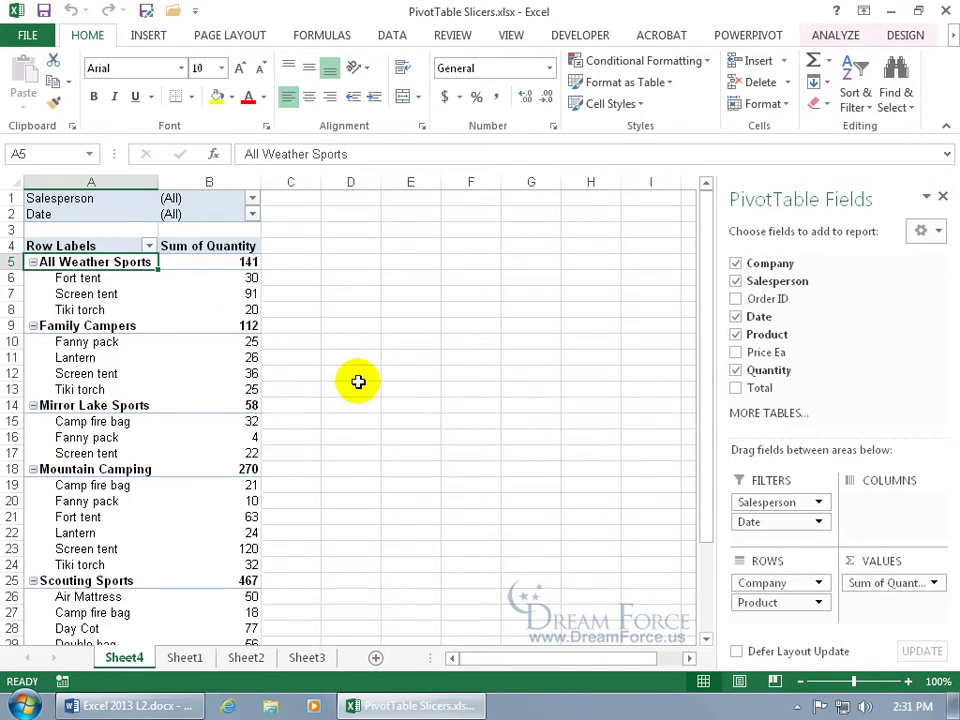
# Step: Review the Salesperson filter choices in B1 and close the list unchanged
pyautogui.click(105, 198)
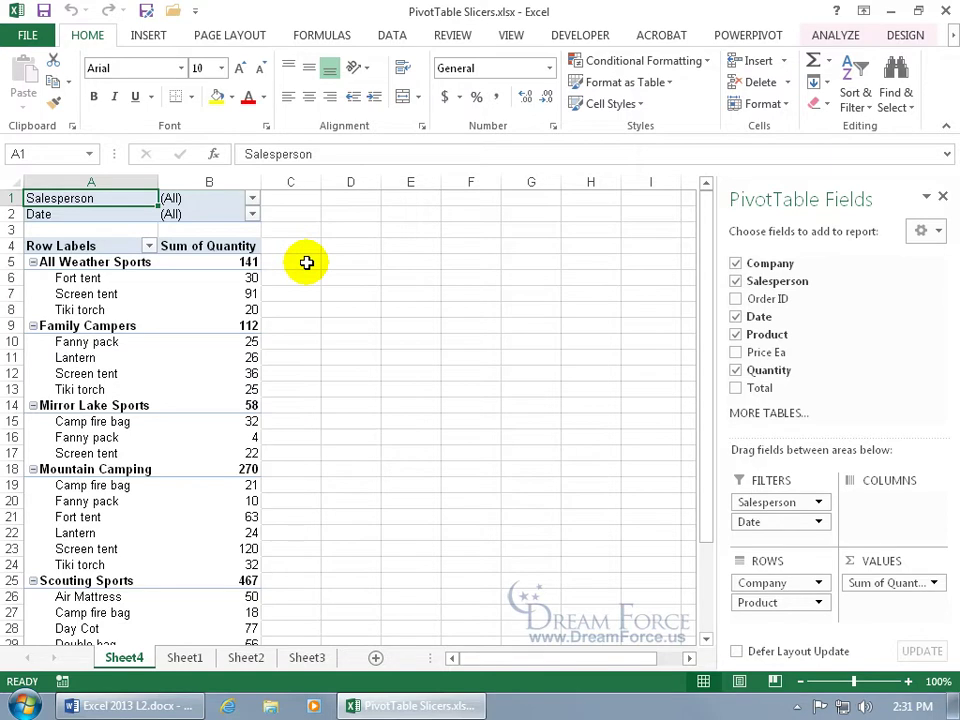
pyautogui.click(252, 199)
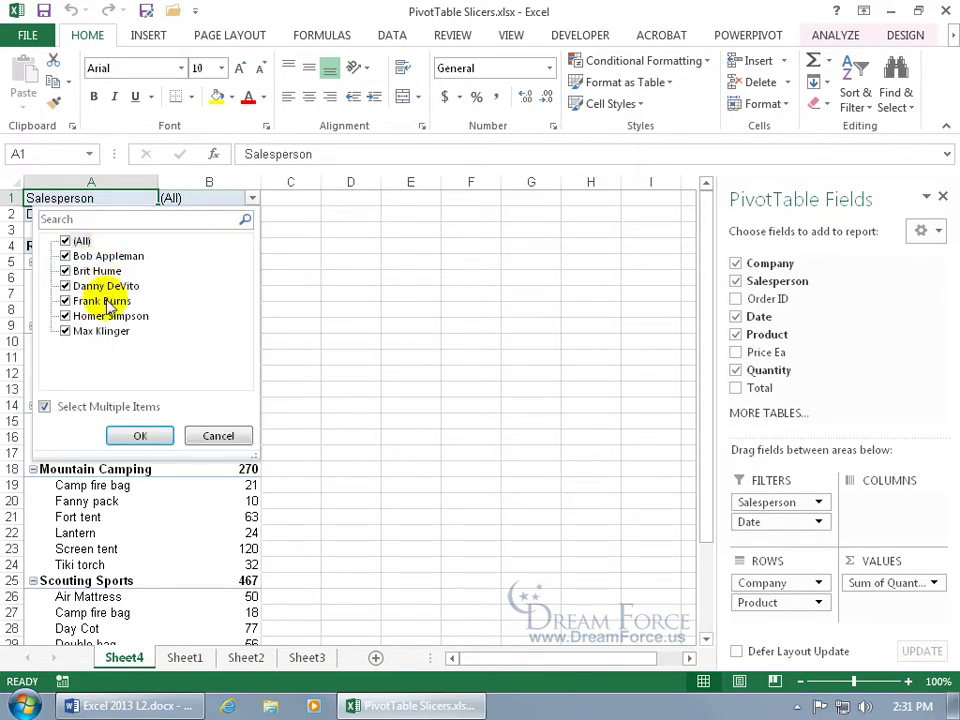
pyautogui.click(358, 326)
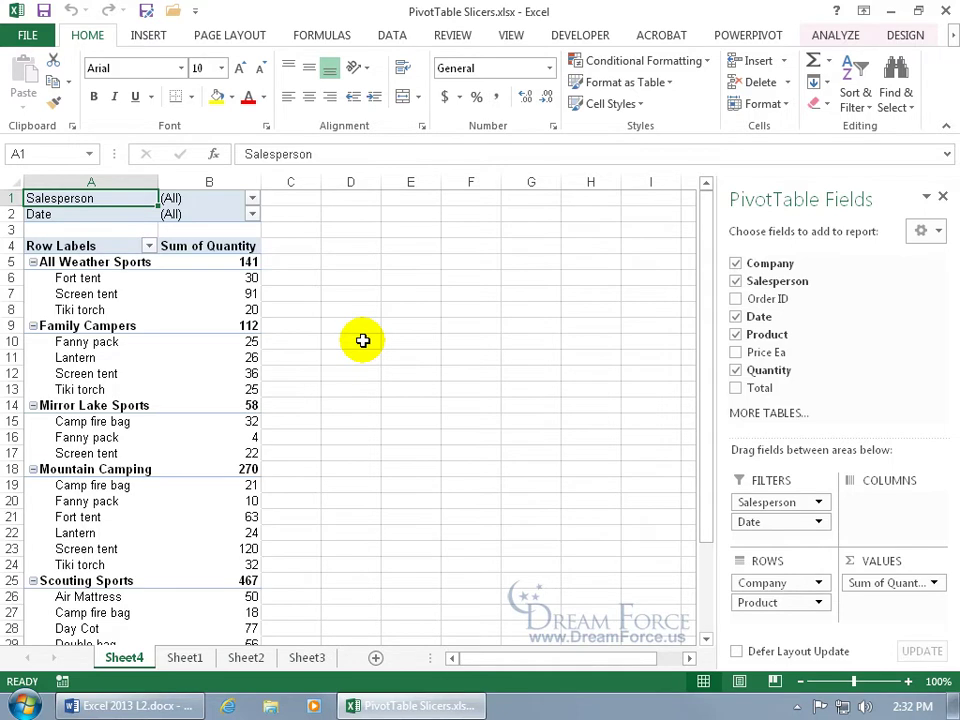
pyautogui.click(147, 36)
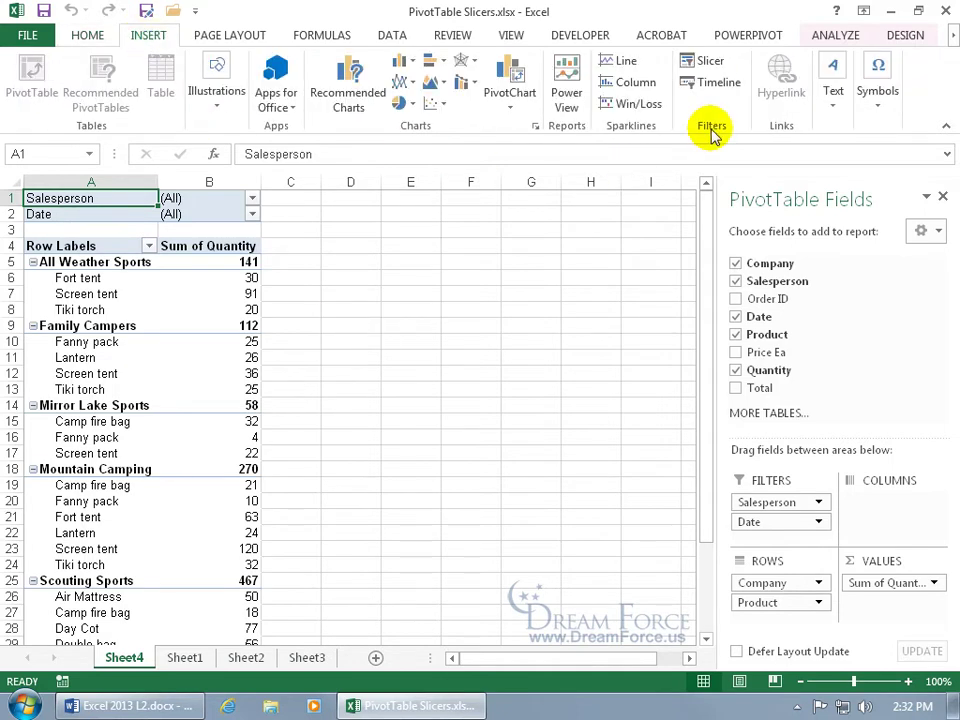
# Step: From the Analyze tab, insert slicers for Salesperson, Product and Total
pyautogui.click(712, 61)
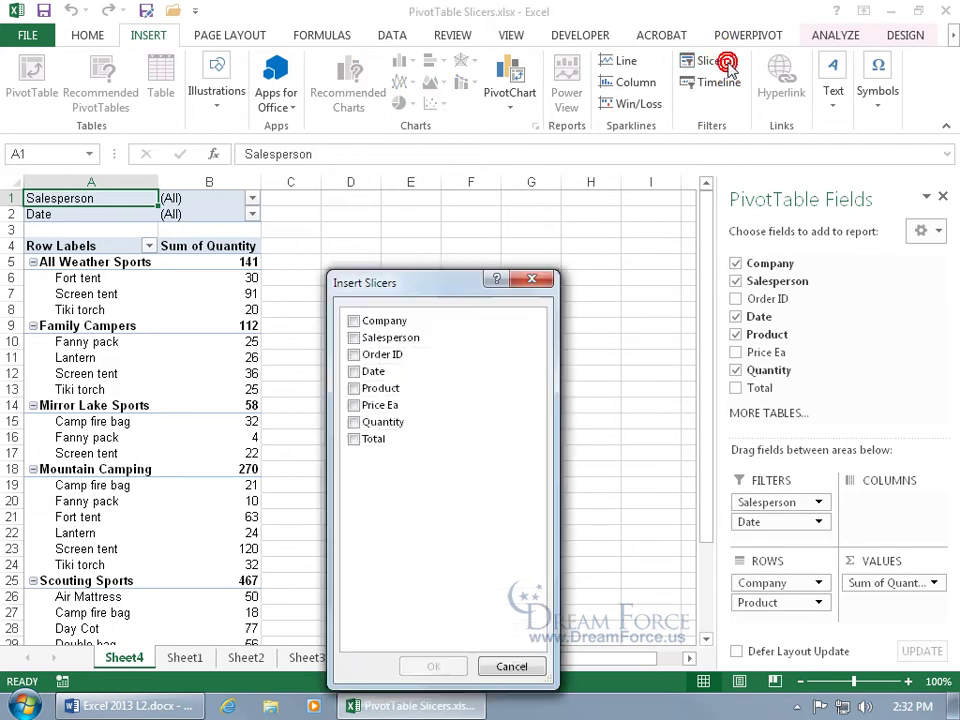
pyautogui.click(530, 279)
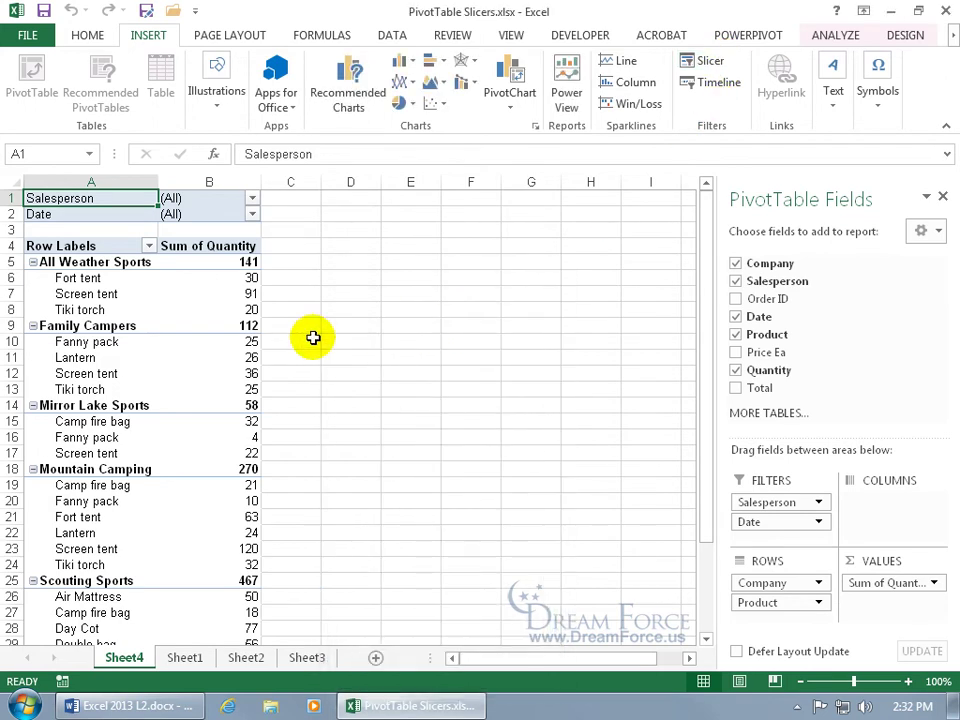
pyautogui.moveTo(159, 328)
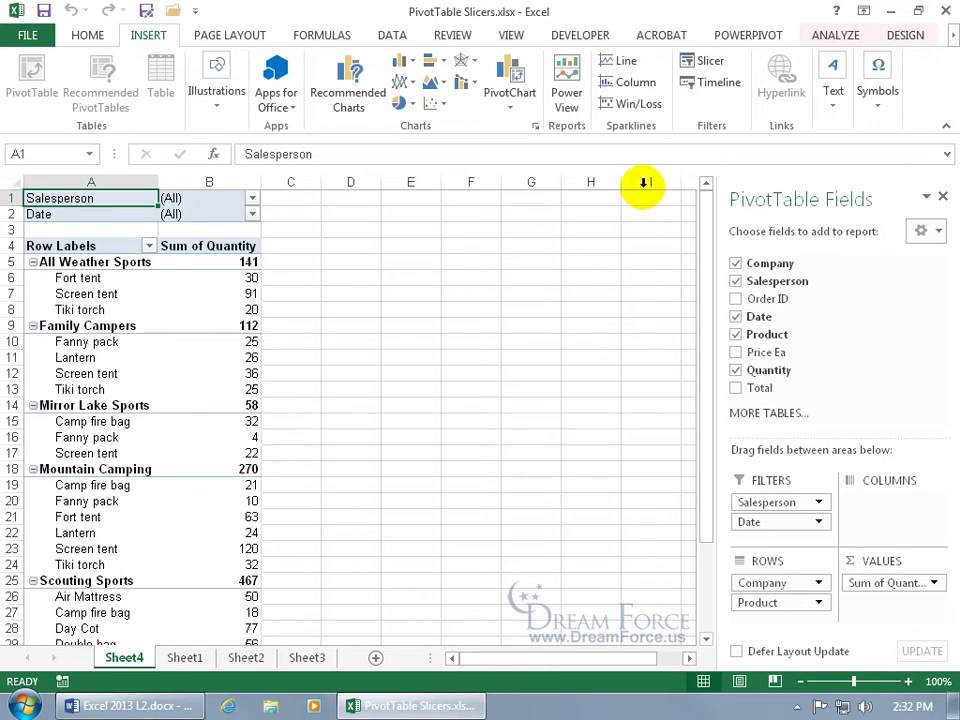
pyautogui.click(831, 36)
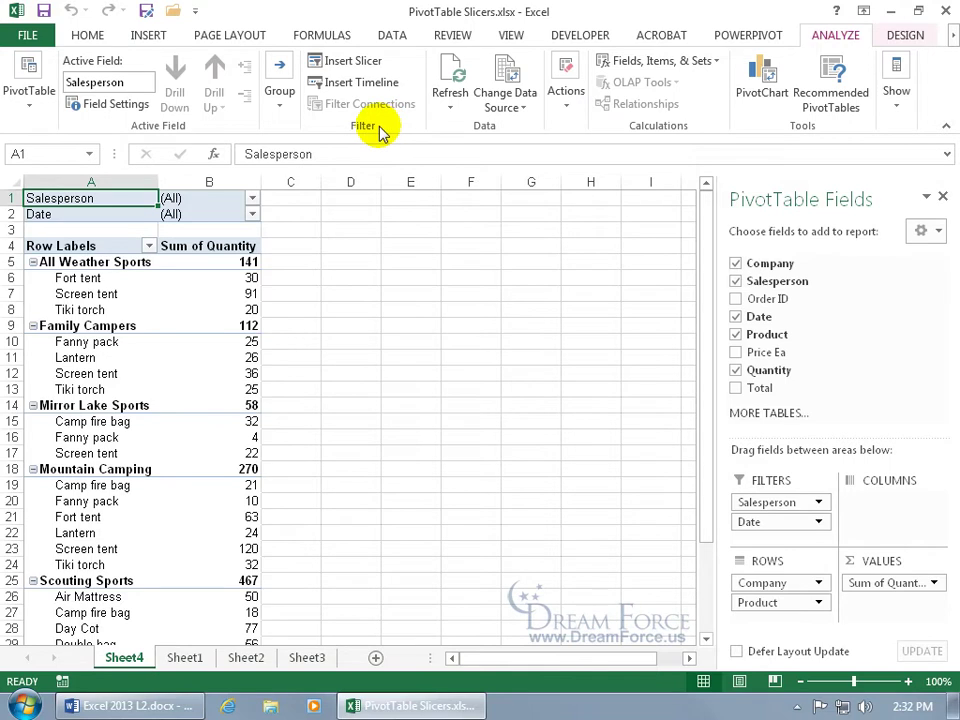
pyautogui.click(340, 62)
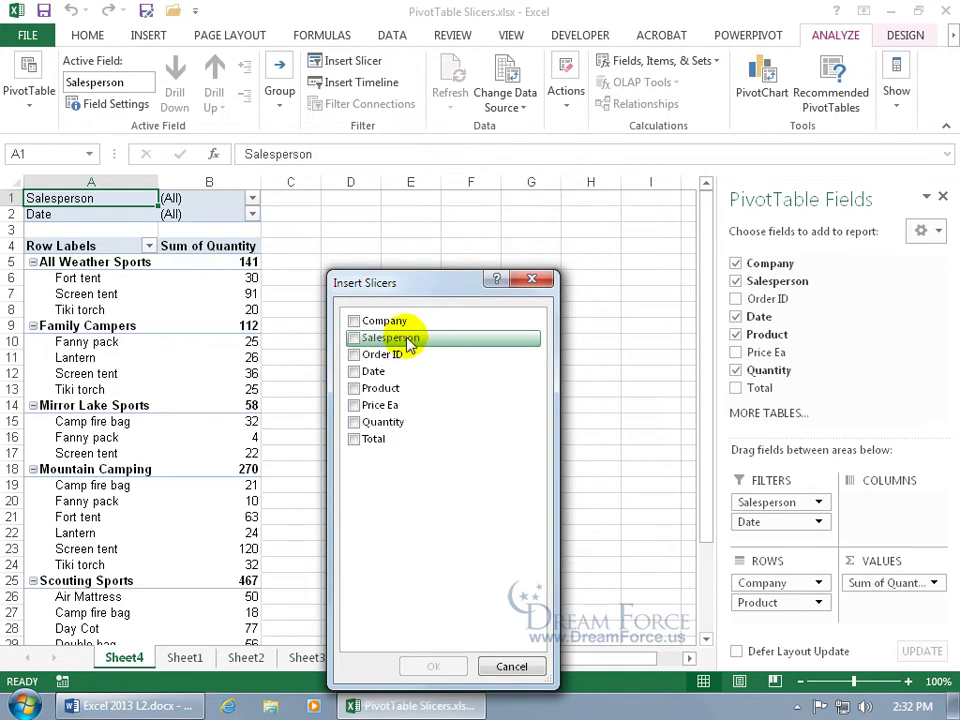
pyautogui.click(356, 339)
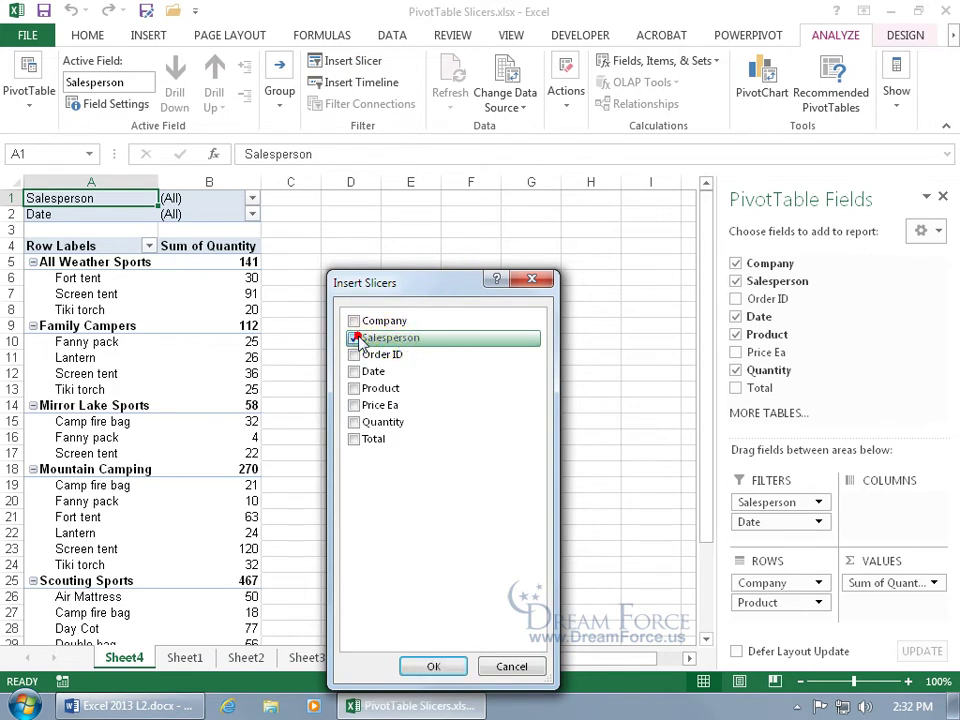
pyautogui.click(355, 388)
pyautogui.click(360, 444)
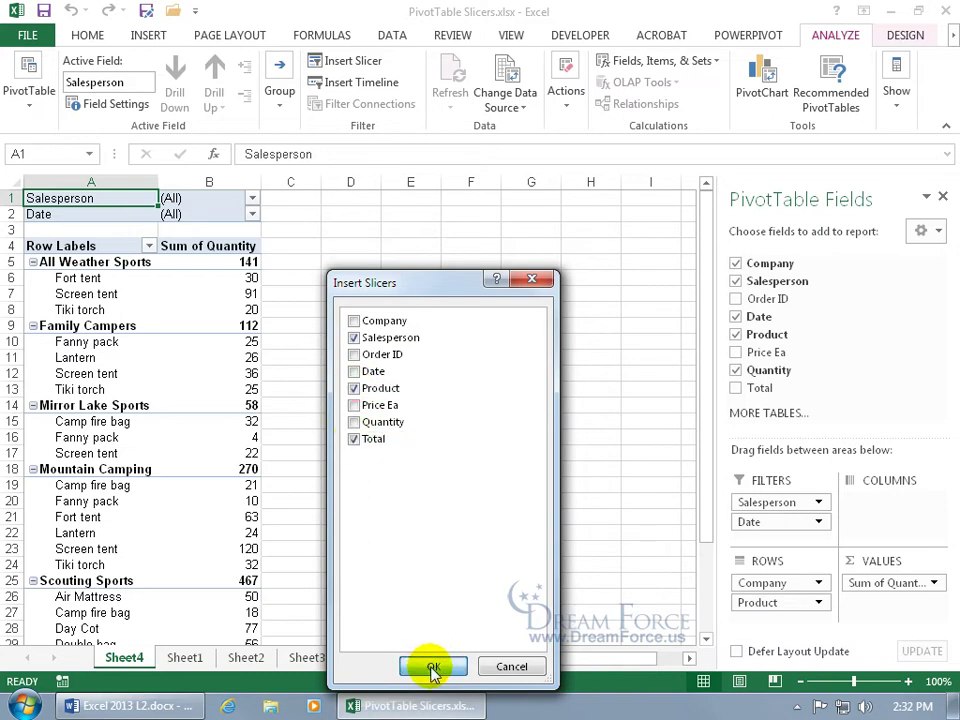
pyautogui.click(430, 666)
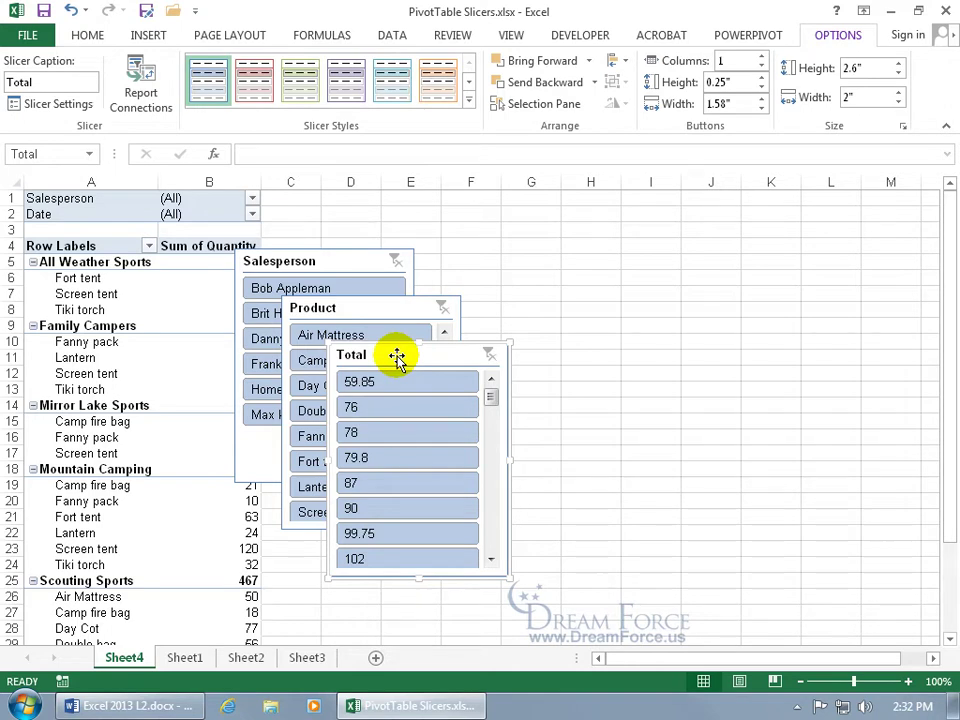
# Step: Arrange the Total, Product and Salesperson slicers in a non-overlapping row across columns C–L
pyautogui.moveTo(397, 358); pyautogui.dragTo(791, 306)
pyautogui.moveTo(393, 307); pyautogui.dragTo(606, 306)
pyautogui.moveTo(339, 266); pyautogui.dragTo(416, 311)
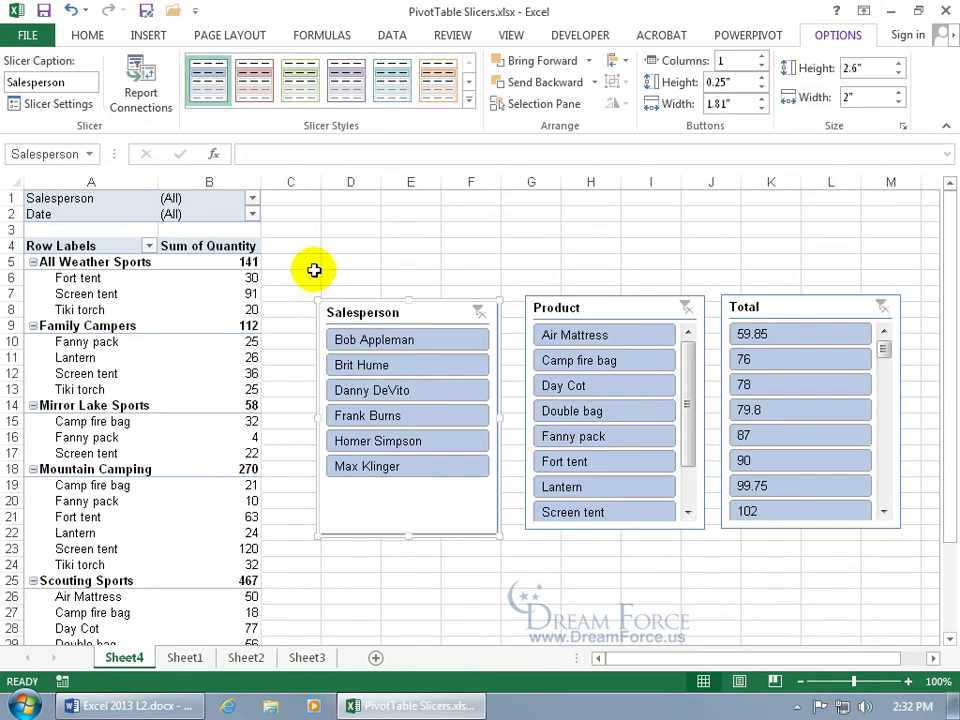
# Step: Filter the B1 Salesperson field to only the first salesperson and close the PivotTable Fields pane
pyautogui.click(252, 199)
pyautogui.click(70, 243)
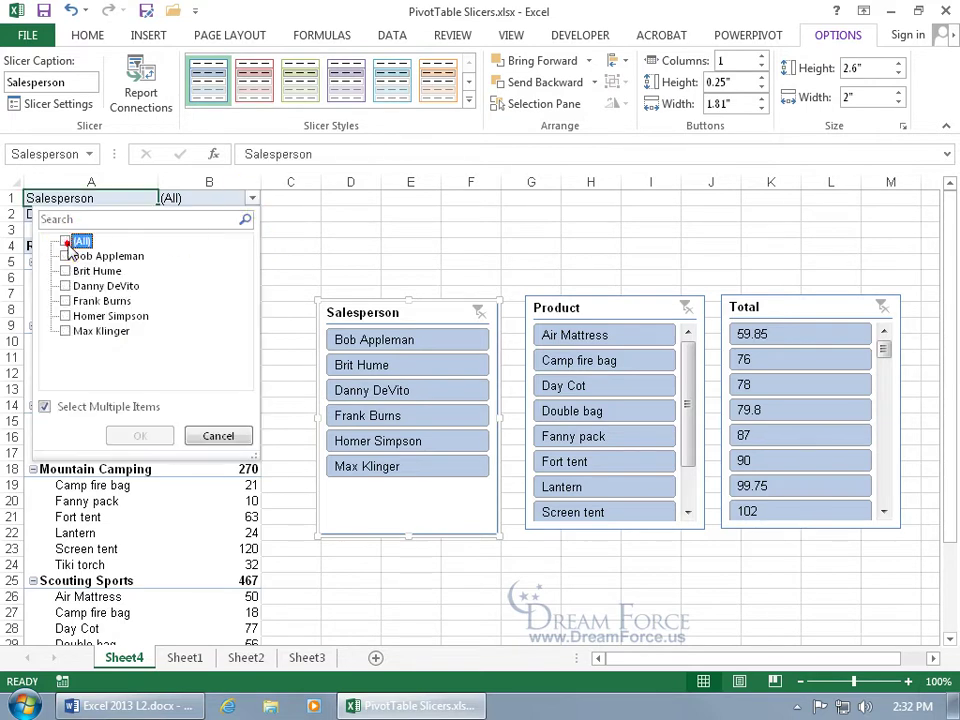
pyautogui.click(64, 256)
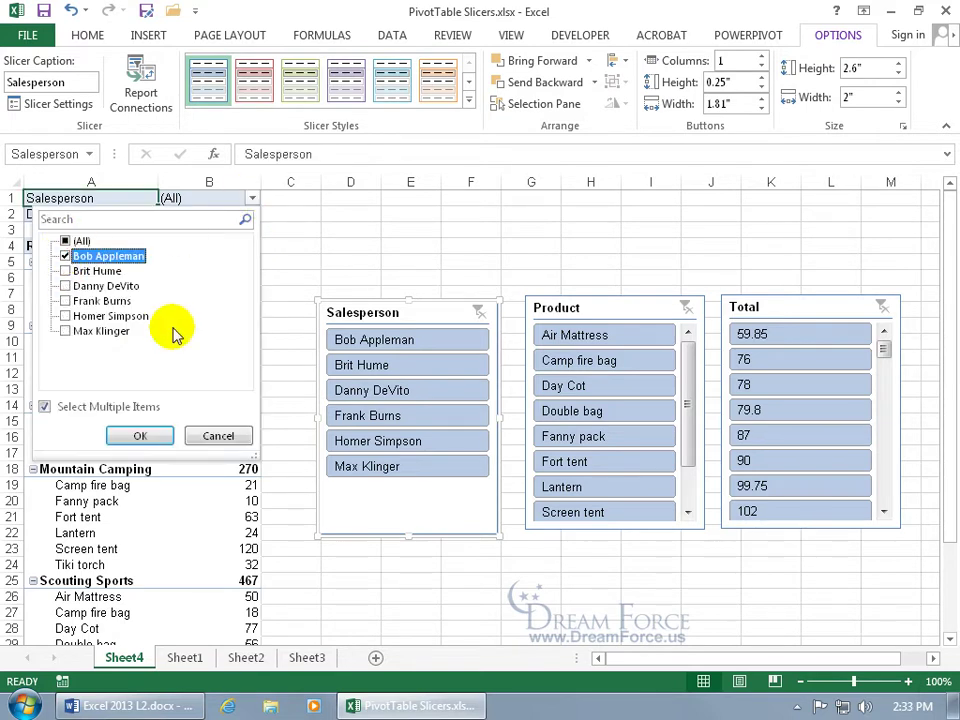
pyautogui.click(140, 435)
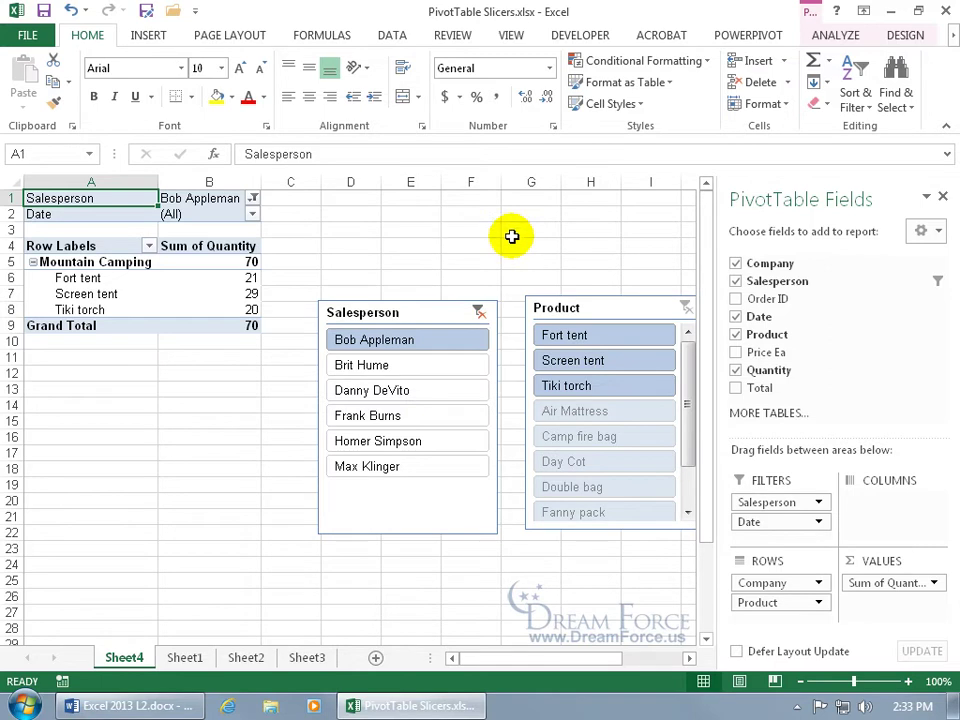
pyautogui.click(942, 196)
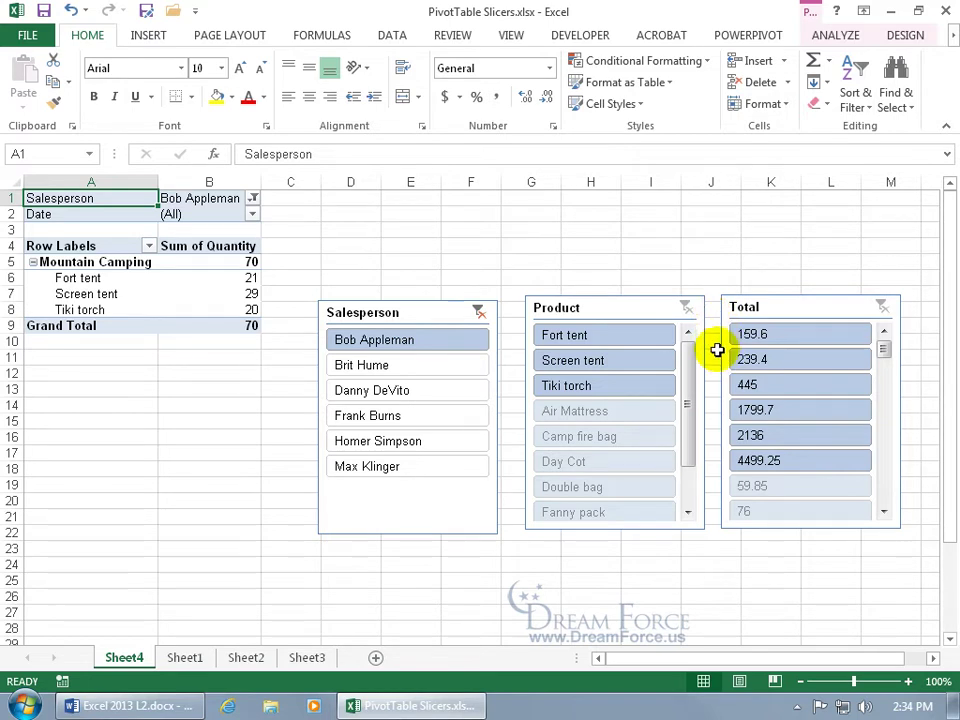
# Step: Clear the Salesperson slicer's filter so every company reappears, e.g. Mountain Camping 270
pyautogui.click(148, 36)
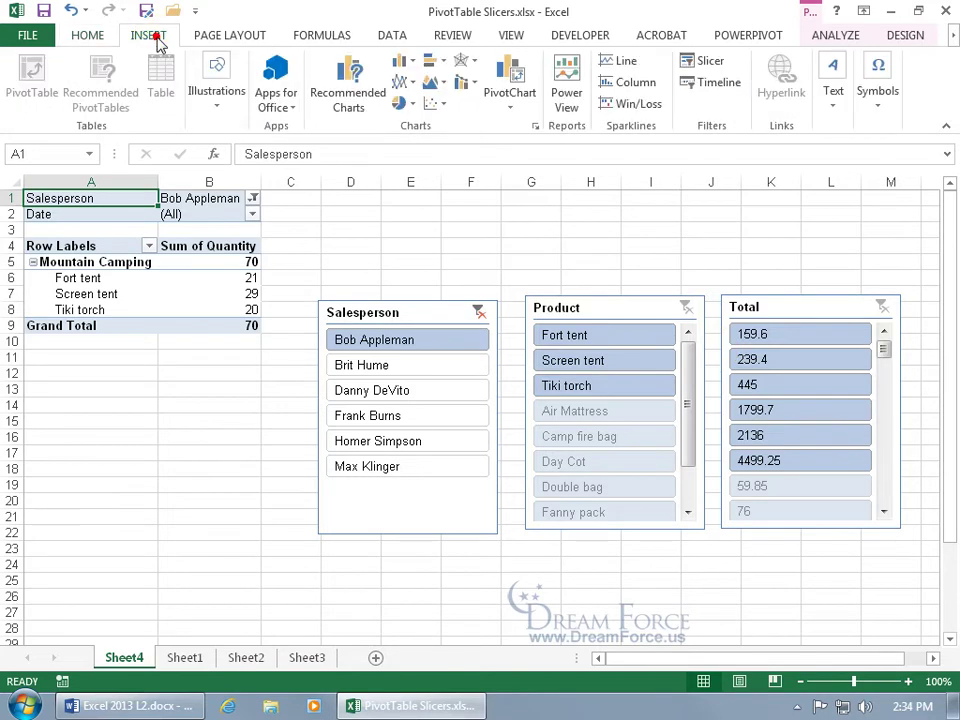
pyautogui.click(707, 62)
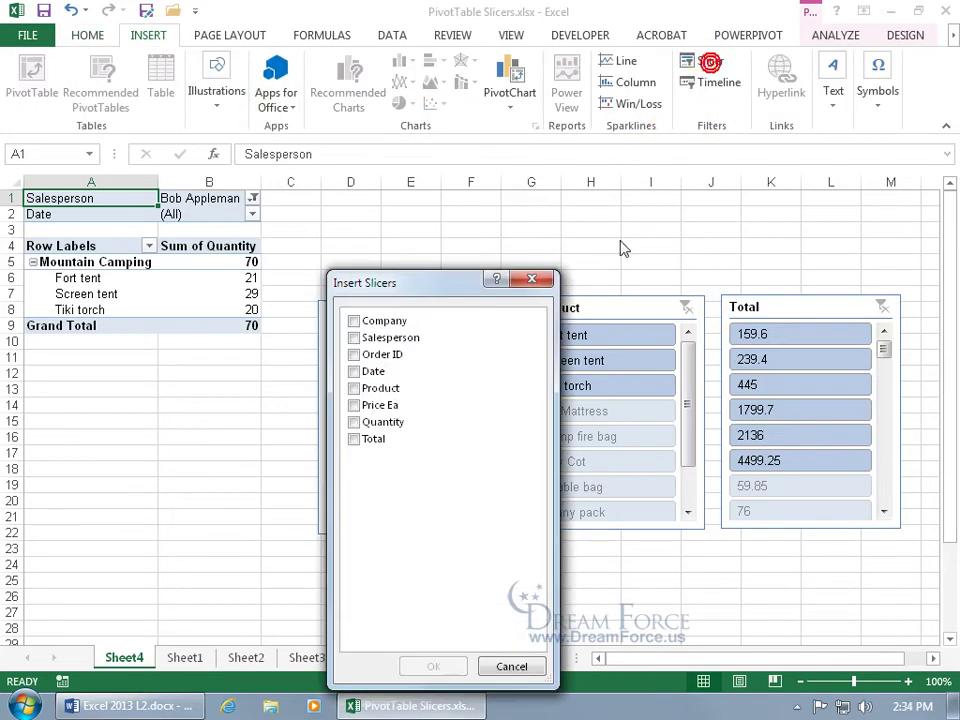
pyautogui.click(510, 666)
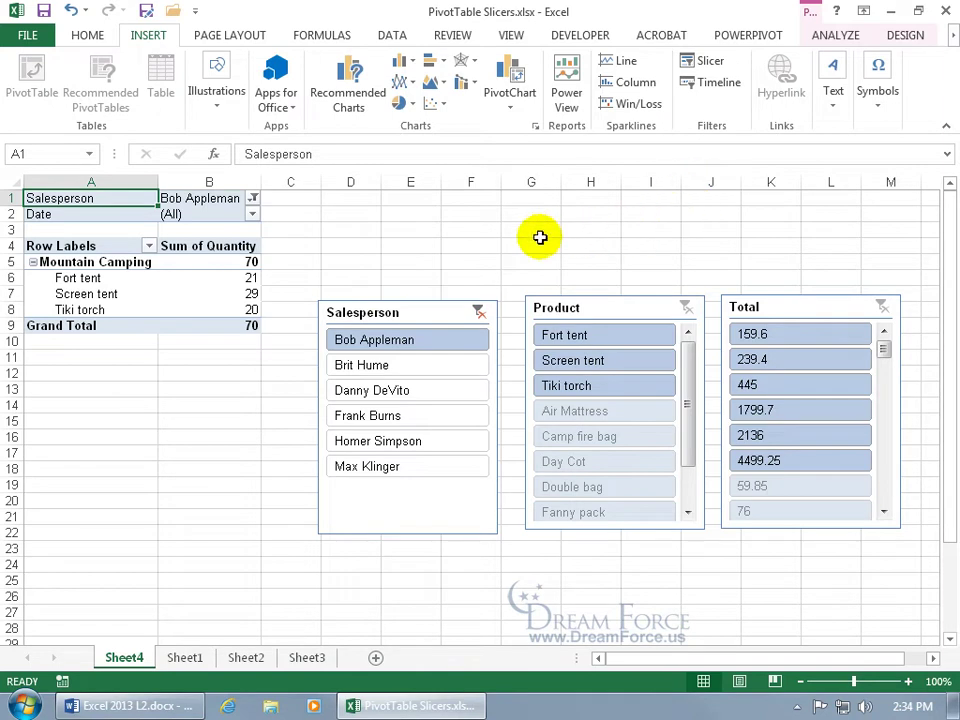
pyautogui.click(253, 199)
pyautogui.click(367, 234)
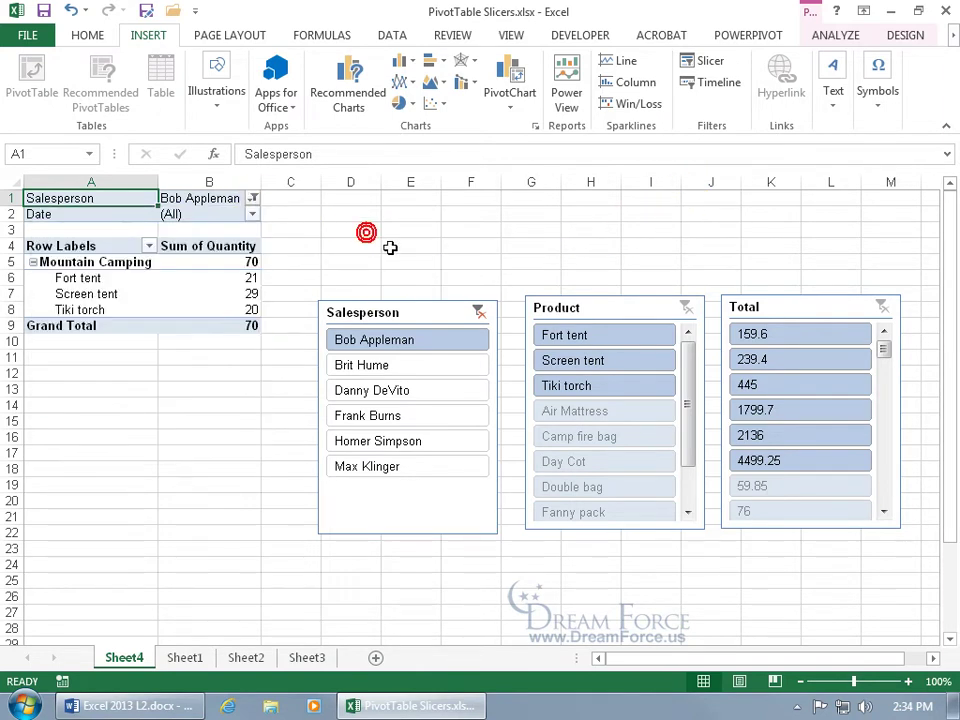
pyautogui.click(478, 314)
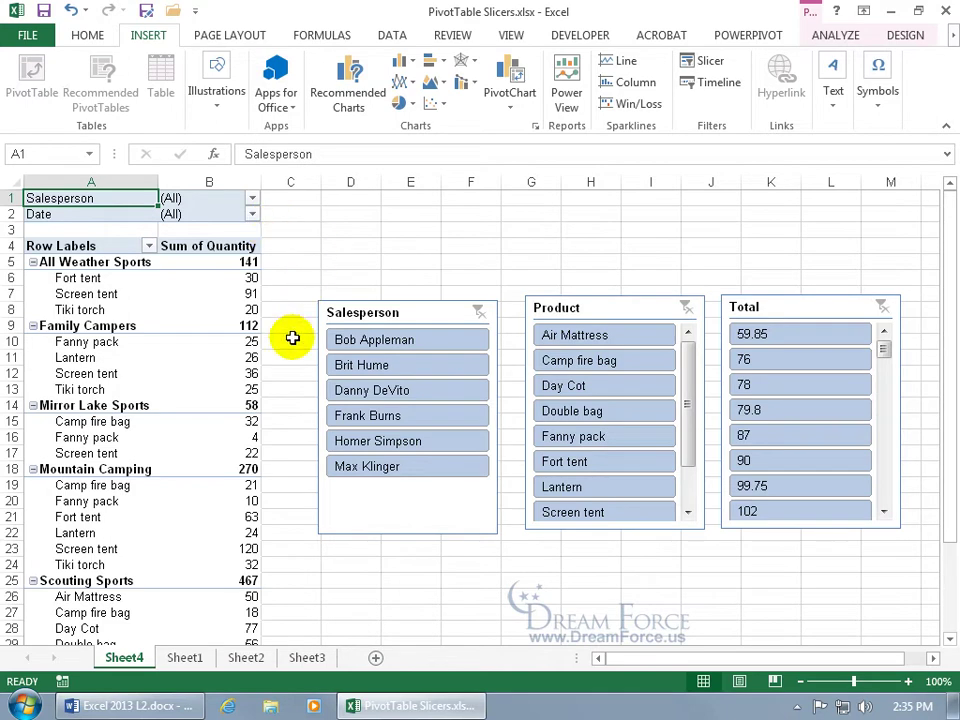
# Step: Use the slicers to pick one salesperson and Camp fire bag, leaving Mirror Lake Sports at 30
pyautogui.click(348, 341)
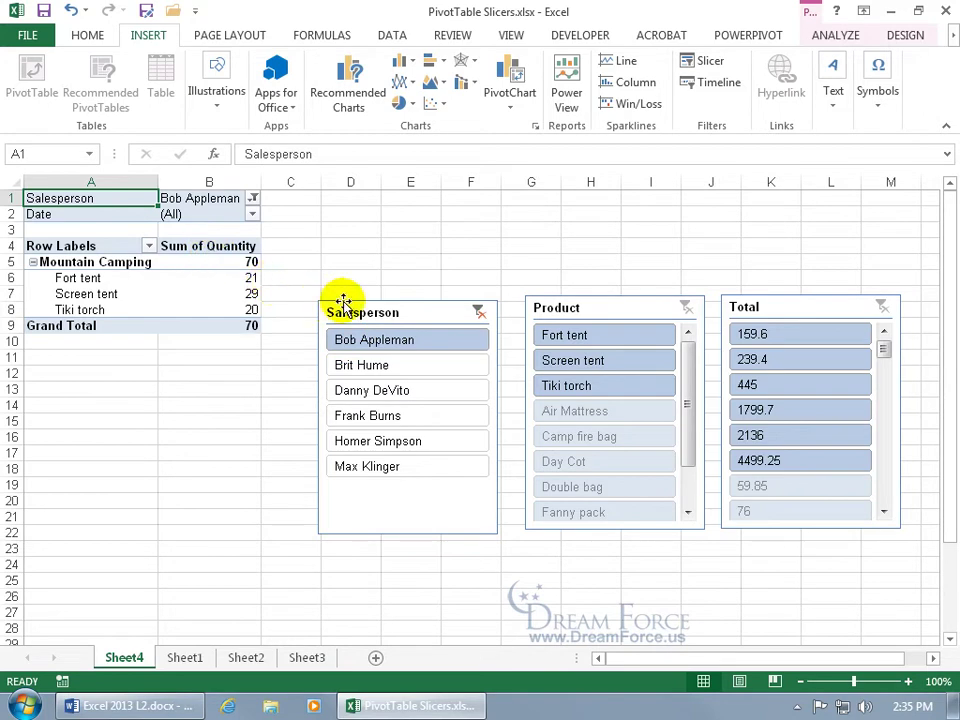
pyautogui.keyDown('ctrl'); pyautogui.click(378, 392); pyautogui.keyUp('ctrl')
pyautogui.keyDown('ctrl'); pyautogui.click(384, 464); pyautogui.keyUp('ctrl')
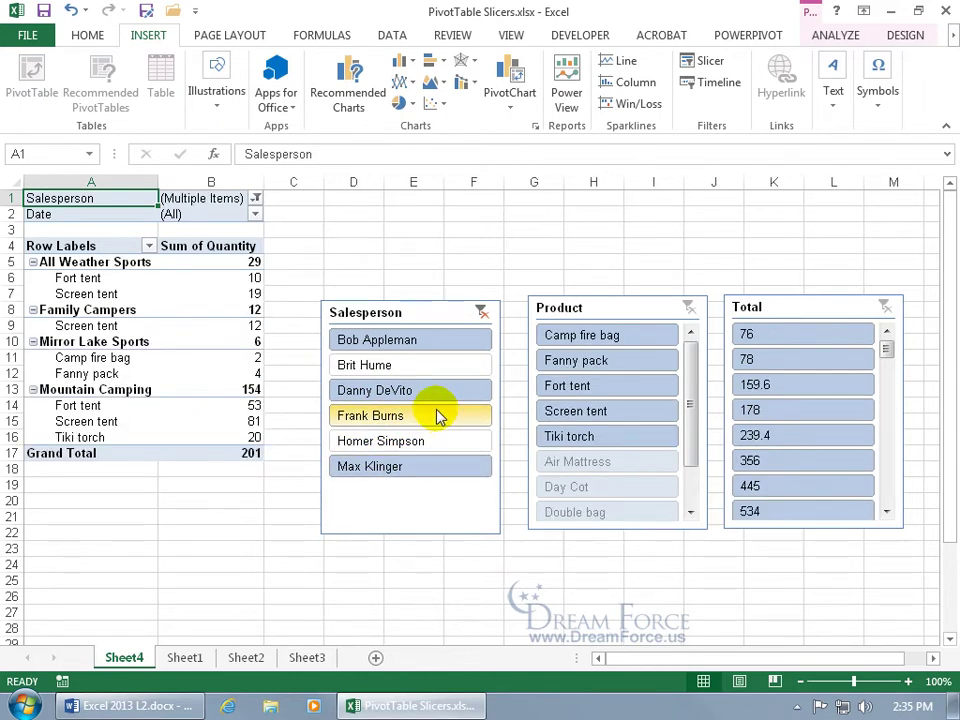
pyautogui.click(397, 369)
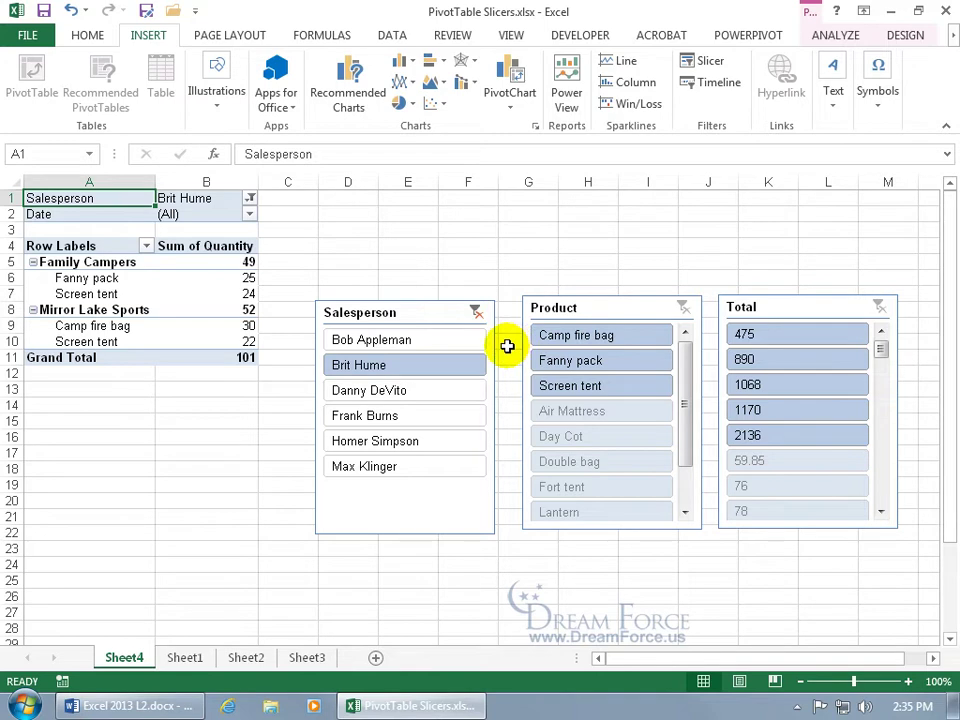
pyautogui.click(563, 339)
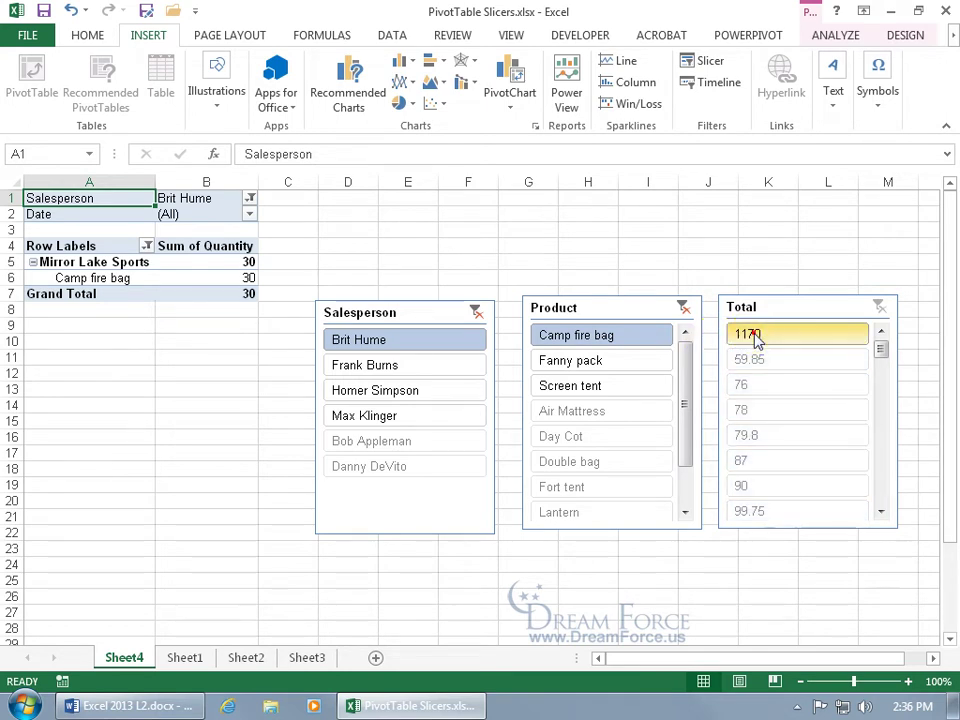
# Step: Clear the Total slicer filter and filter the Product slicer to Screen tent, totalling 46
pyautogui.click(752, 337)
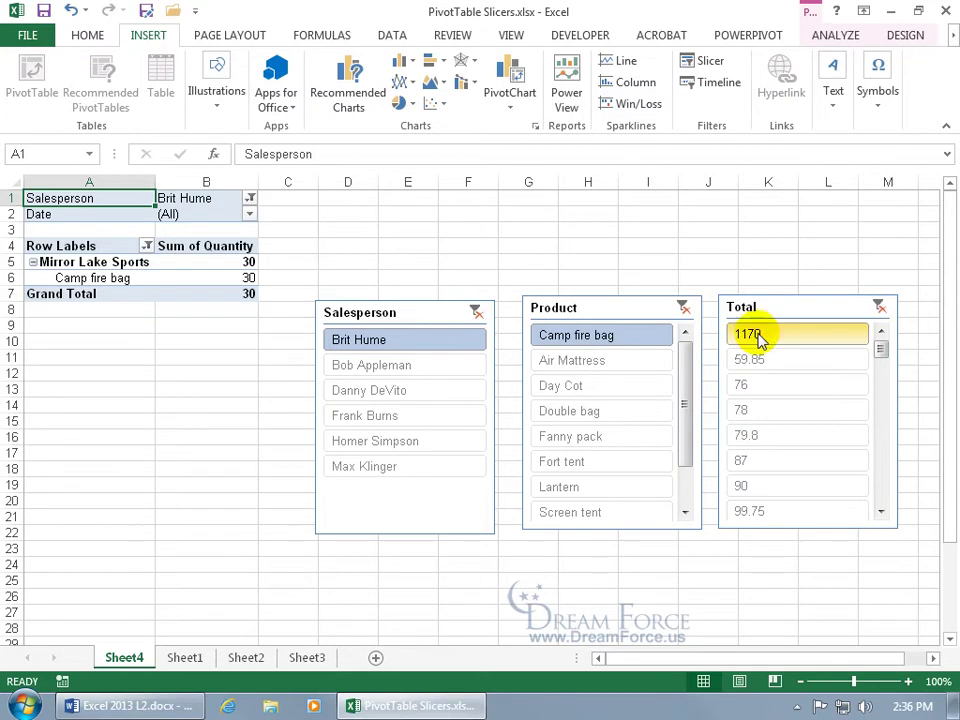
pyautogui.click(885, 316)
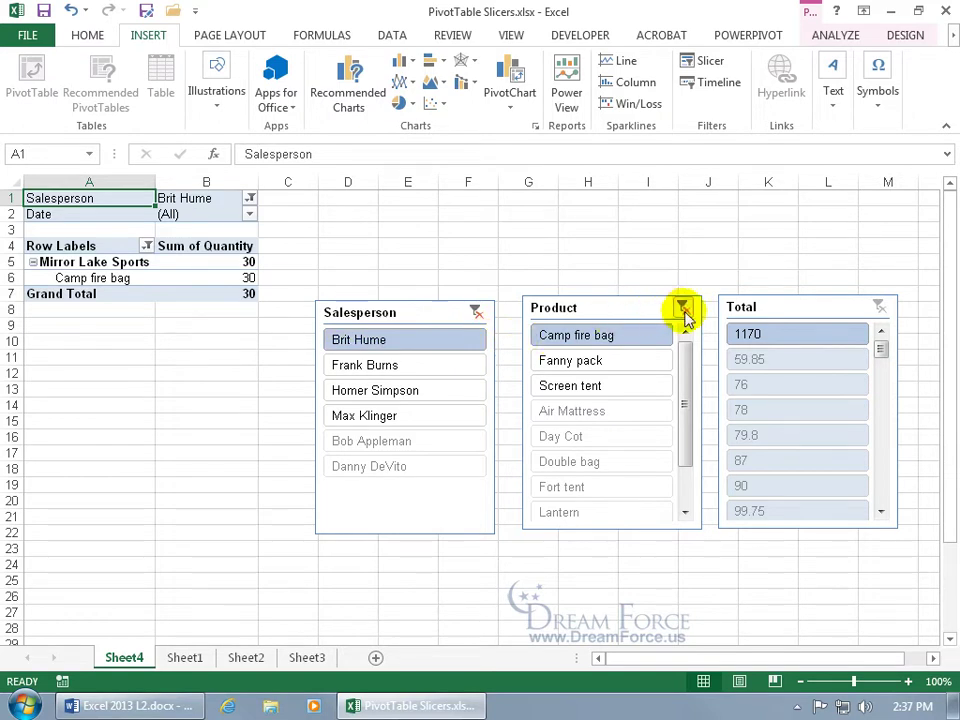
pyautogui.click(684, 310)
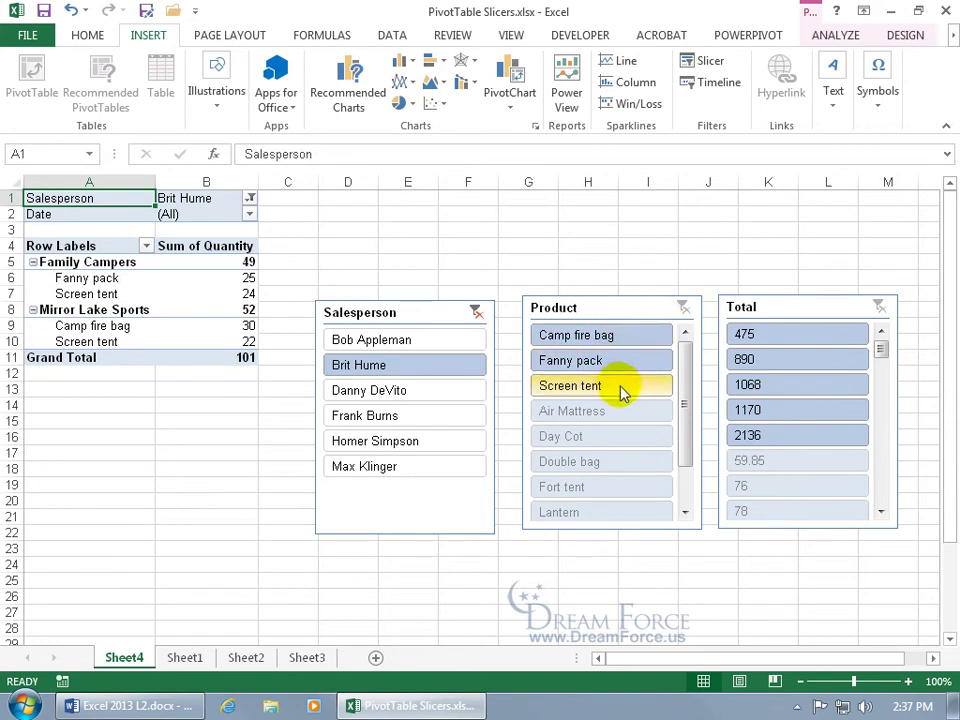
pyautogui.click(615, 340)
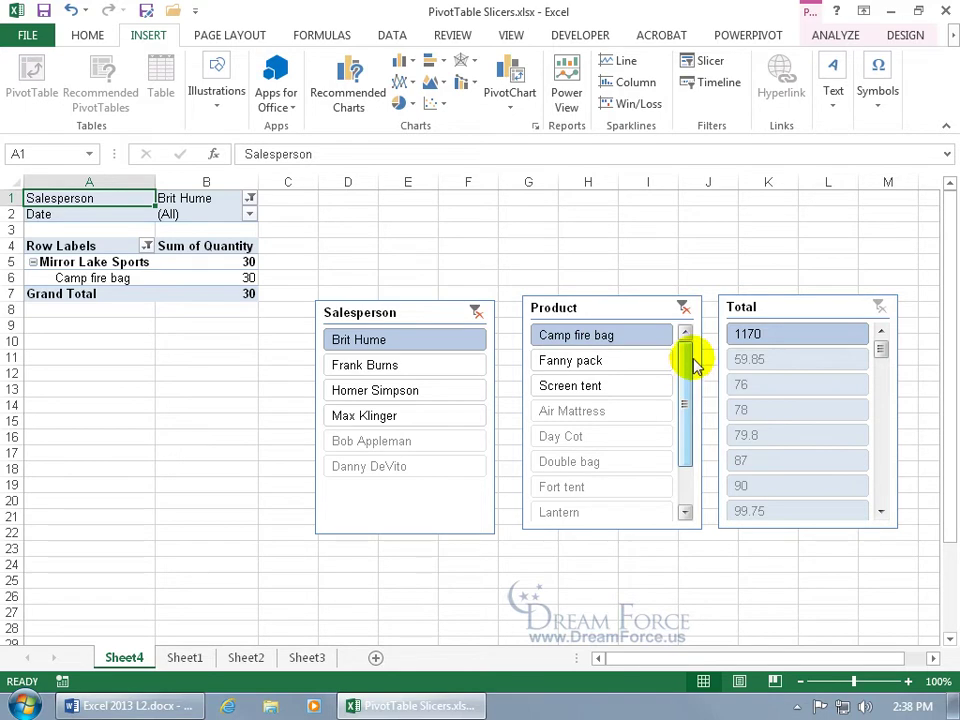
pyautogui.click(683, 309)
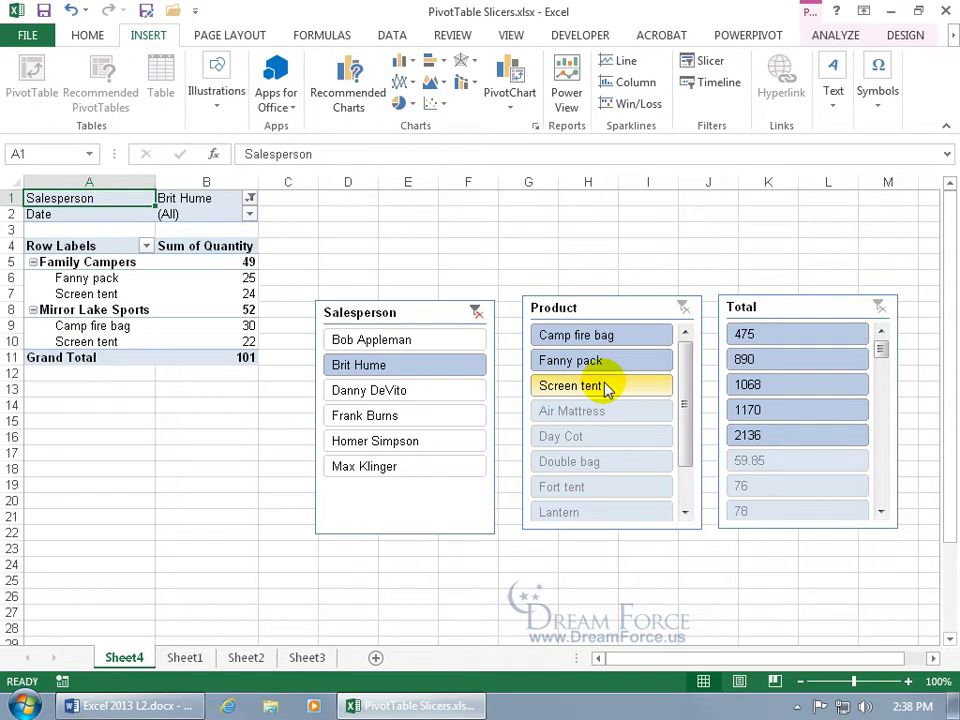
pyautogui.click(614, 340)
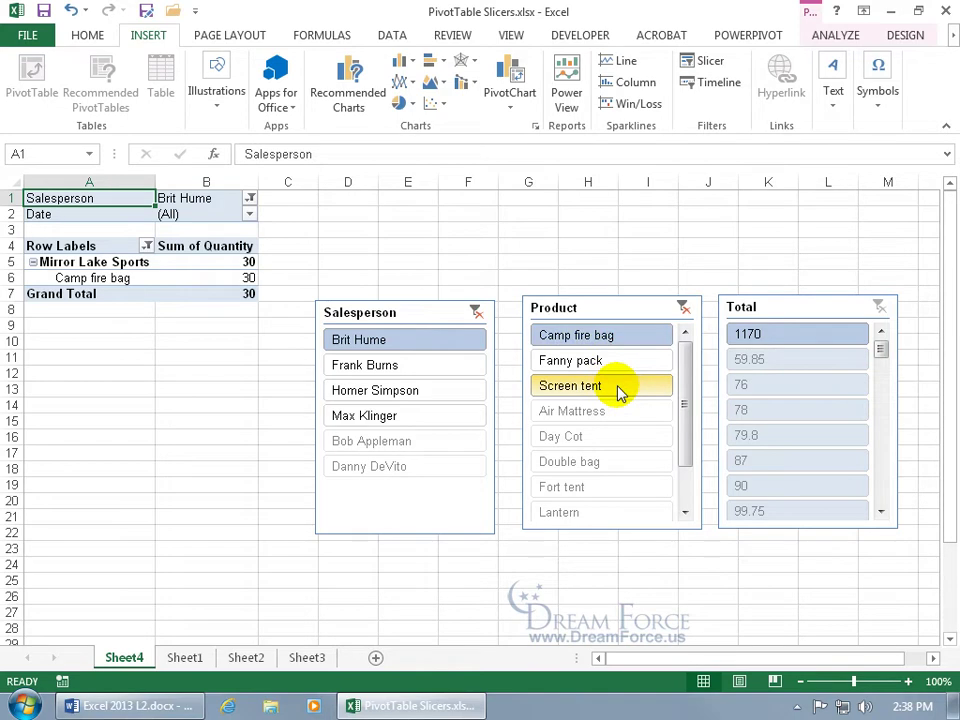
pyautogui.click(606, 362)
pyautogui.click(615, 387)
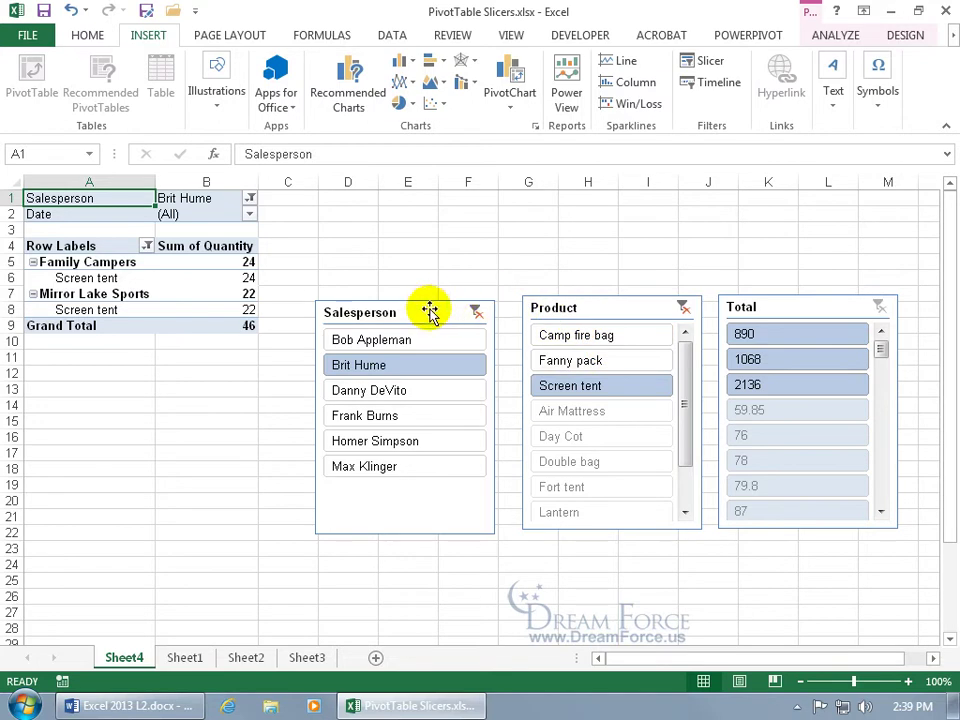
# Step: Apply purple, orange and green slicer styles to the Salesperson, Product and Total slicers
pyautogui.click(428, 312)
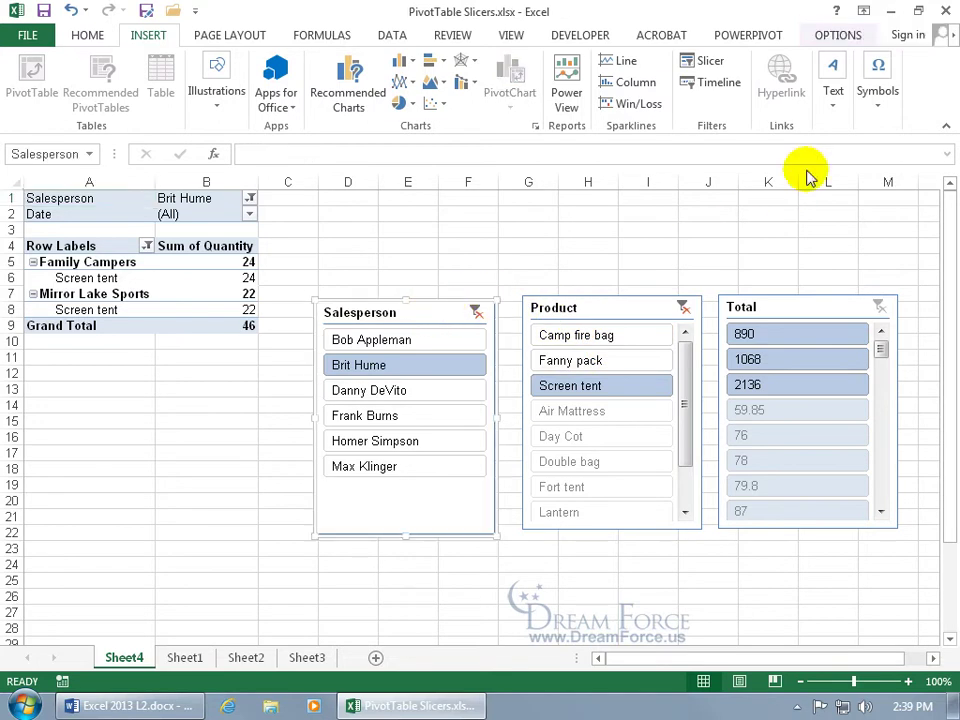
pyautogui.click(838, 35)
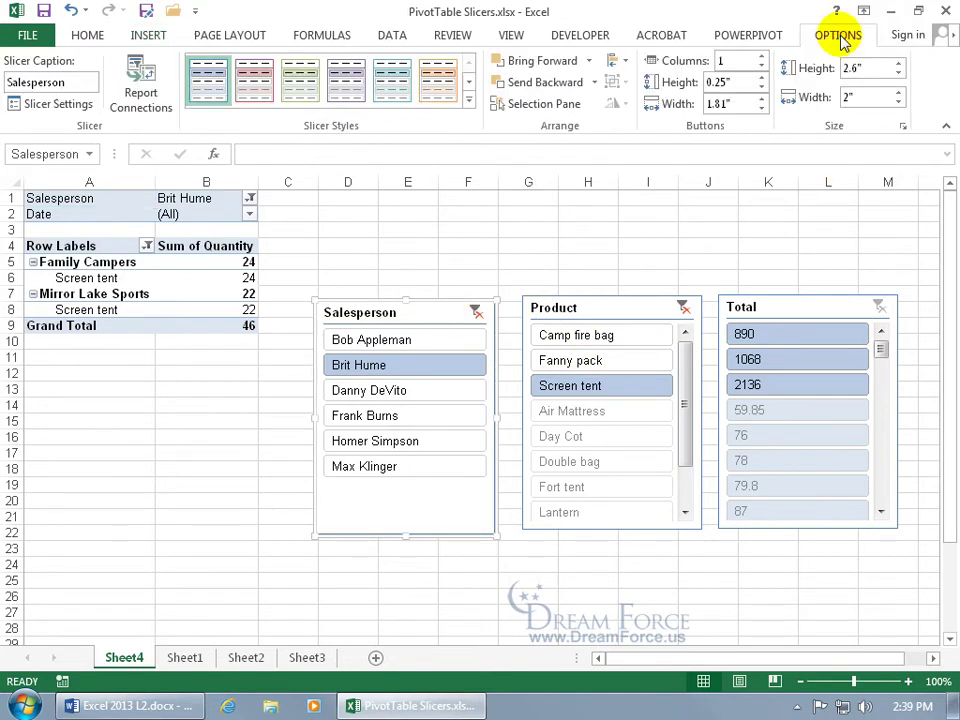
pyautogui.click(345, 86)
pyautogui.click(611, 309)
pyautogui.click(437, 84)
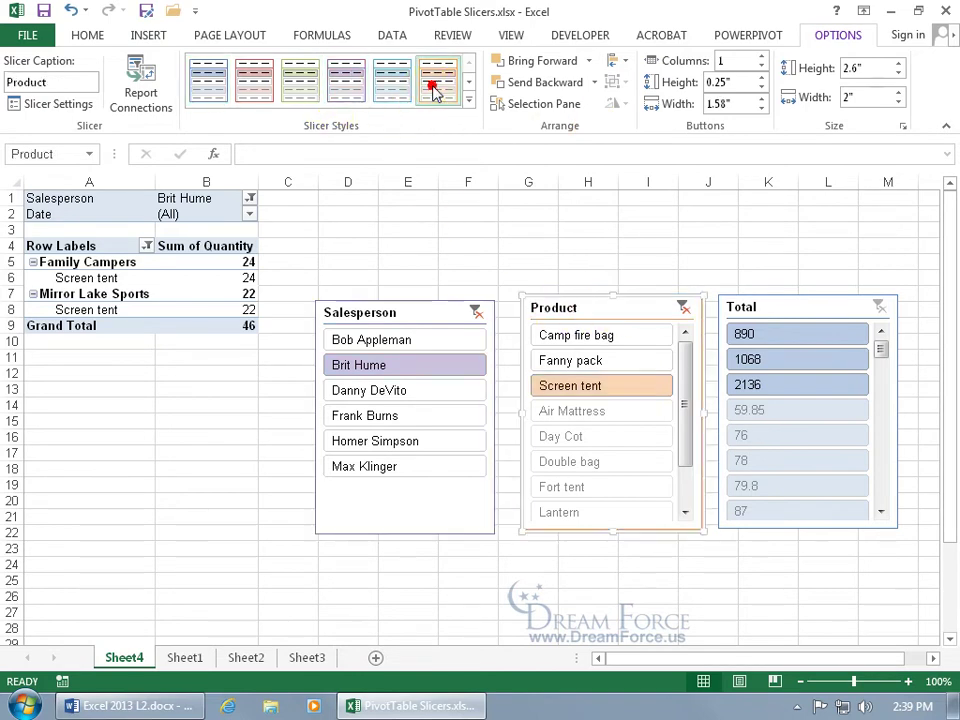
pyautogui.click(776, 313)
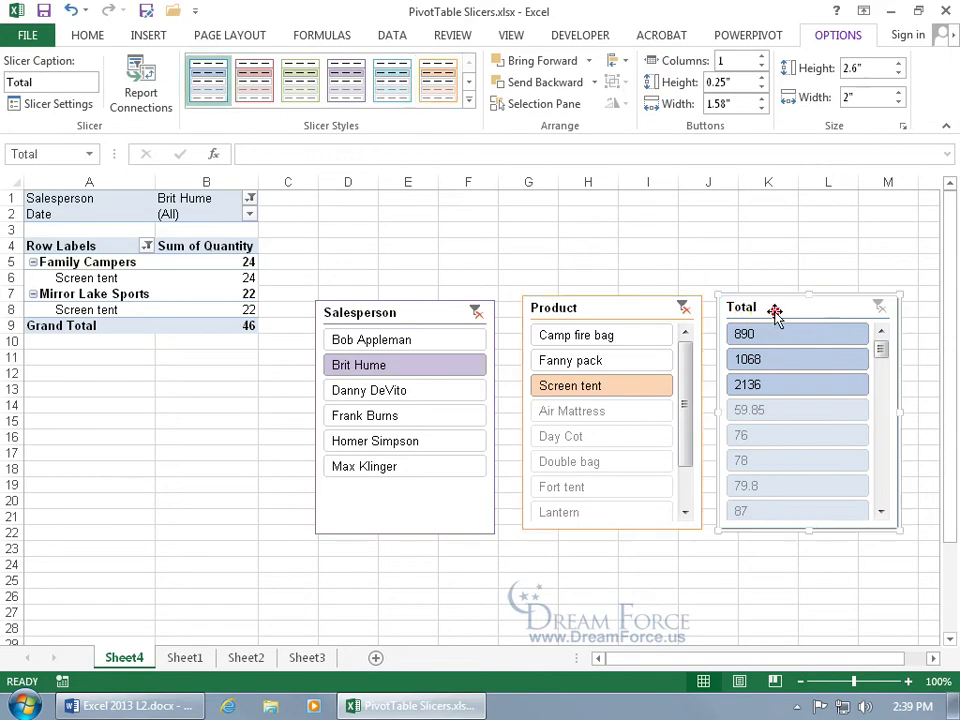
pyautogui.click(301, 84)
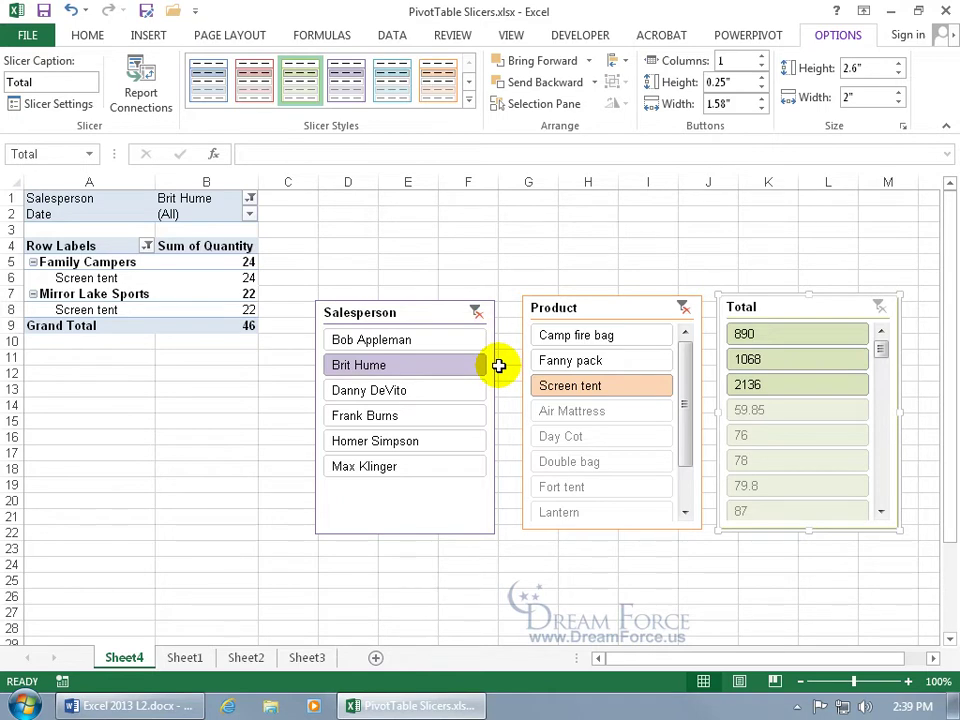
# Step: Clear the Salesperson and Product slicer filters and view the Sheet1 source data
pyautogui.click(476, 313)
pyautogui.click(687, 309)
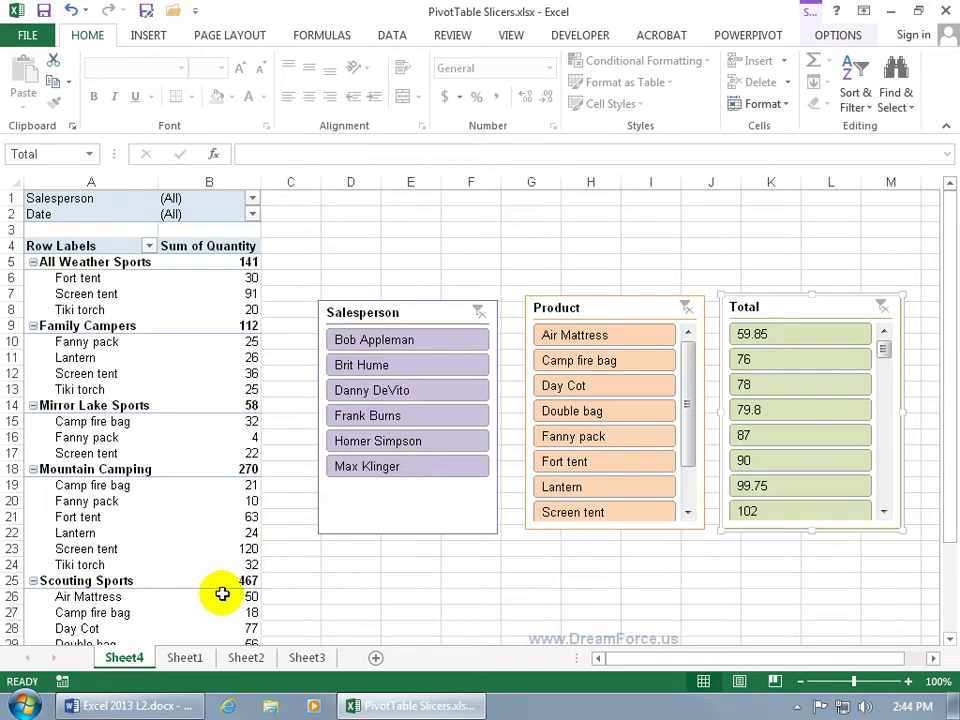
pyautogui.click(183, 657)
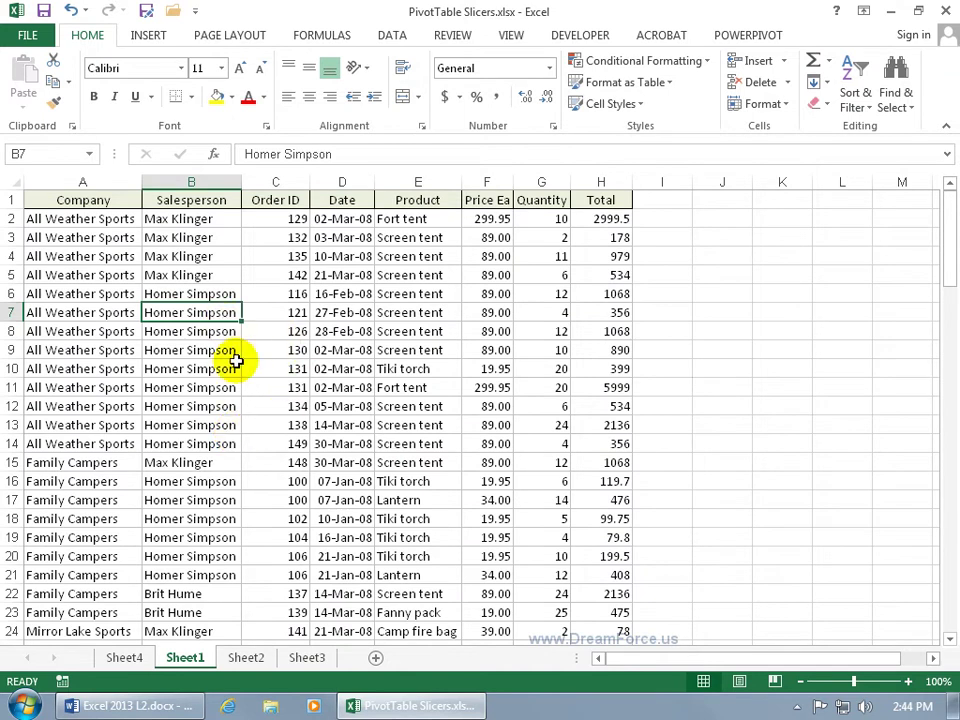
# Step: Insert a new PivotTable from the Sheet1 data on a new worksheet
pyautogui.click(140, 32)
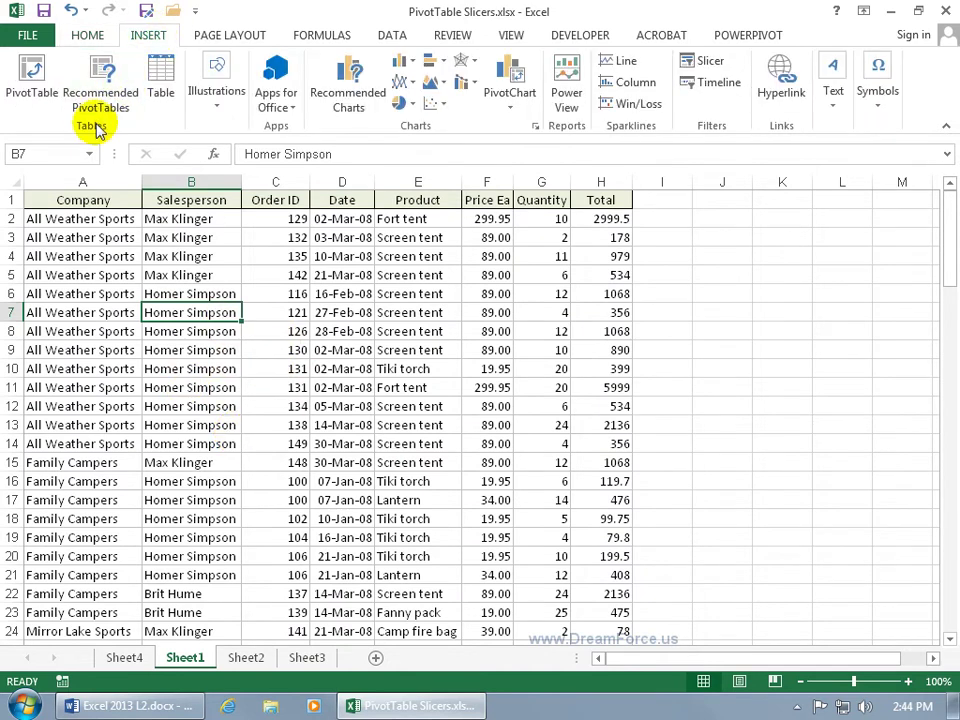
pyautogui.click(32, 82)
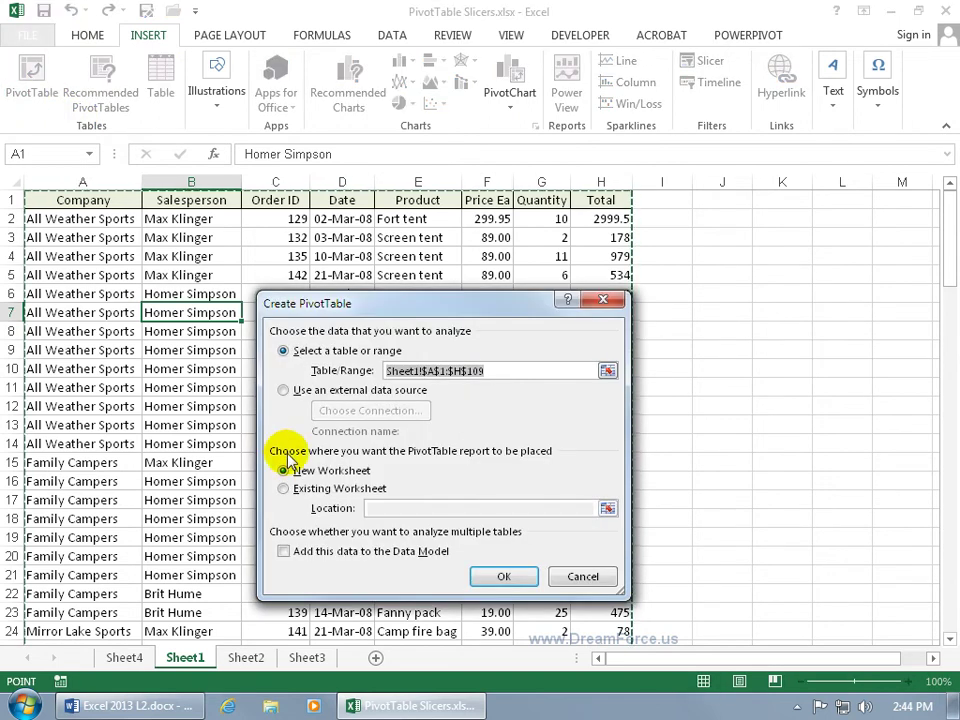
pyautogui.click(501, 574)
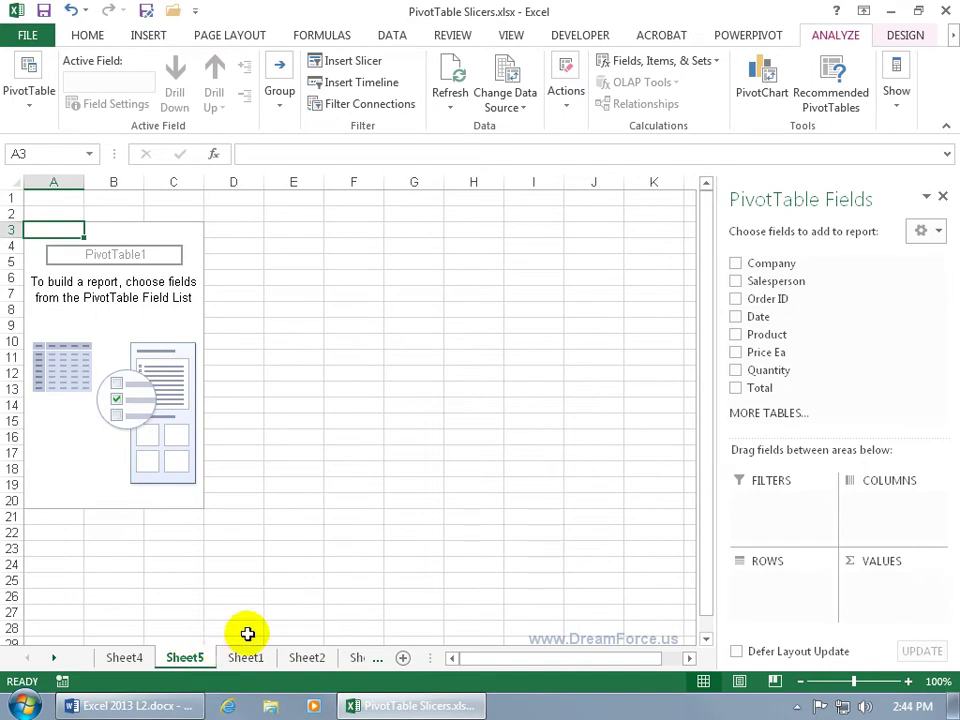
# Step: Add Company, Product and Sum of Quantity, with Salesperson and Date as report filters
pyautogui.click(736, 281)
pyautogui.click(736, 263)
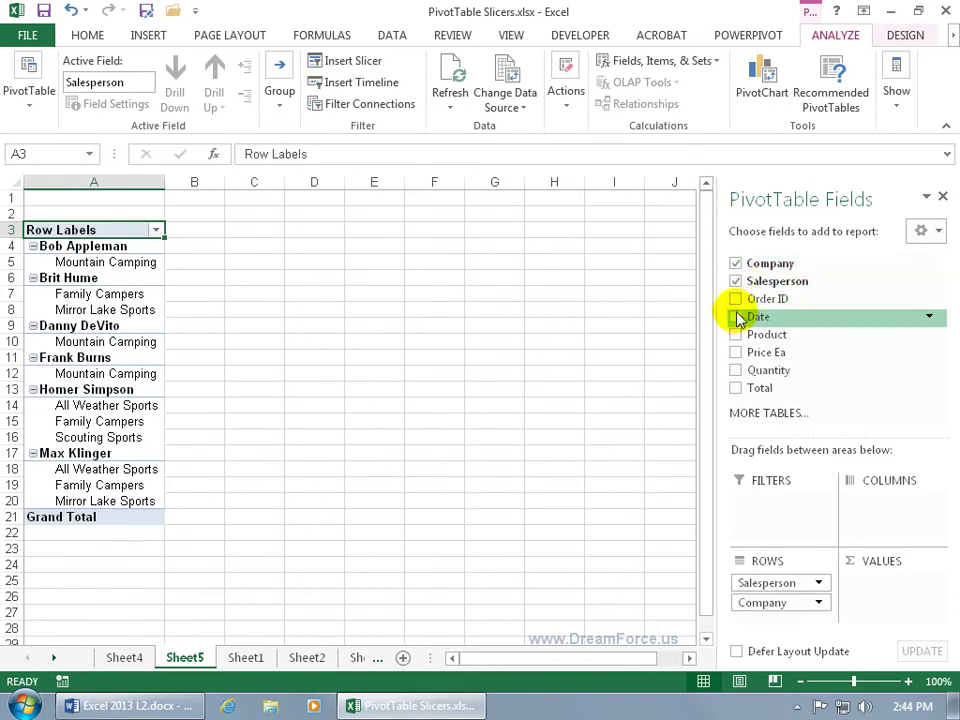
pyautogui.click(736, 316)
pyautogui.click(736, 334)
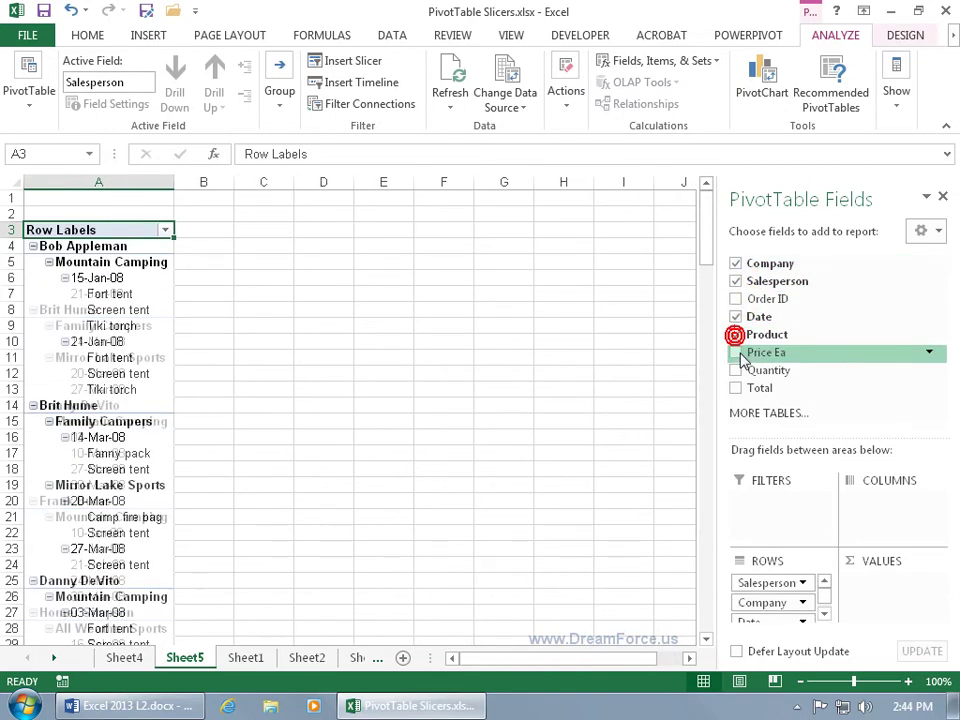
pyautogui.click(736, 370)
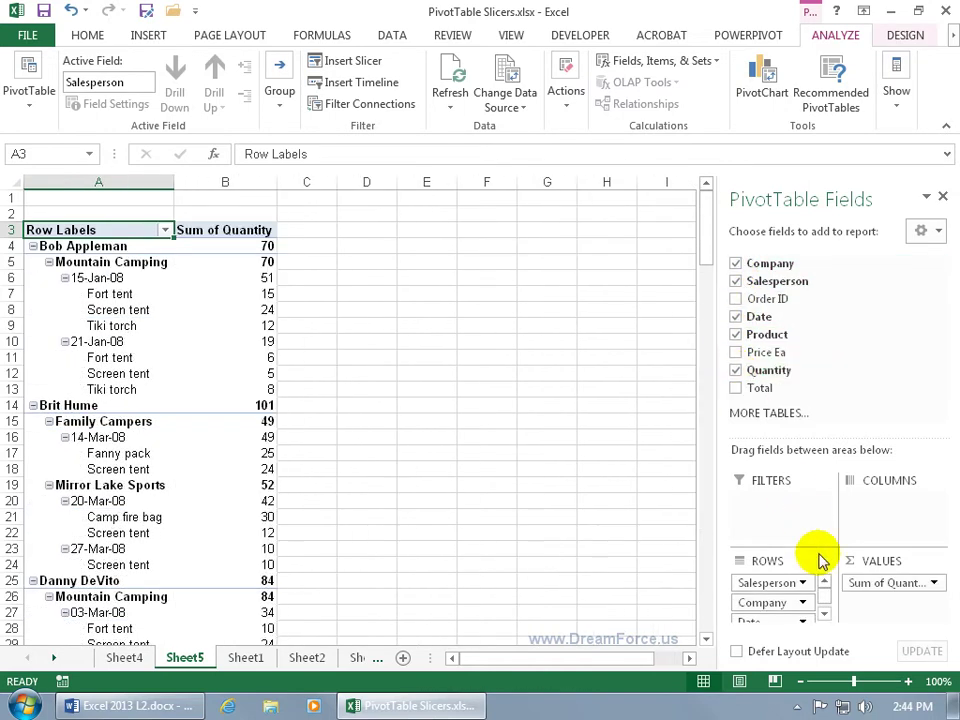
pyautogui.click(825, 595)
pyautogui.scroll(2, 825, 598)
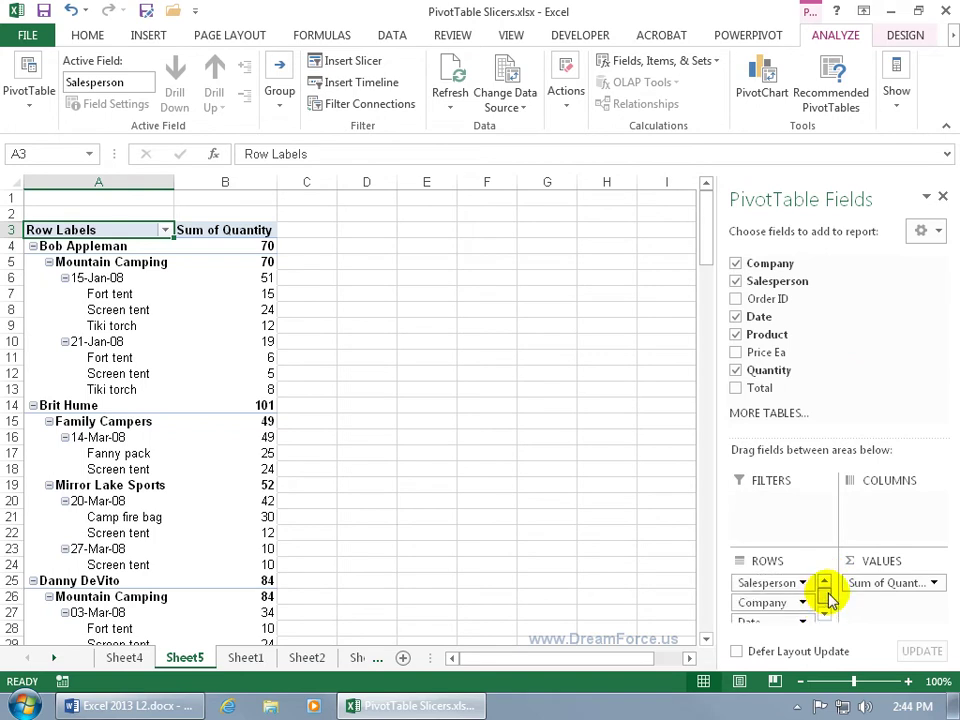
pyautogui.moveTo(766, 588); pyautogui.dragTo(790, 506)
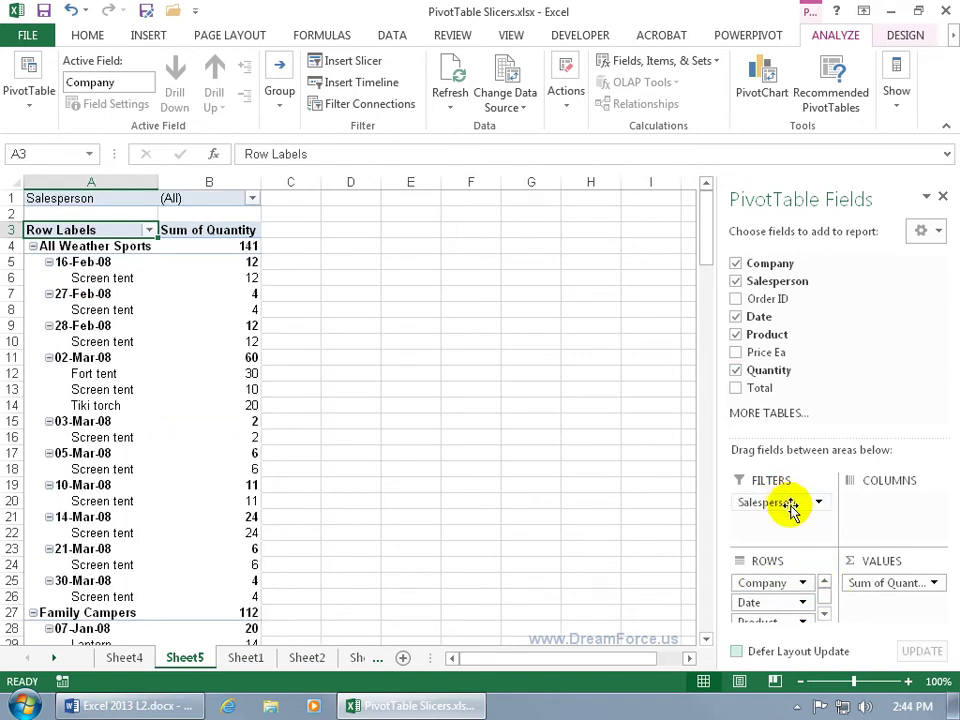
pyautogui.moveTo(767, 606); pyautogui.dragTo(786, 525)
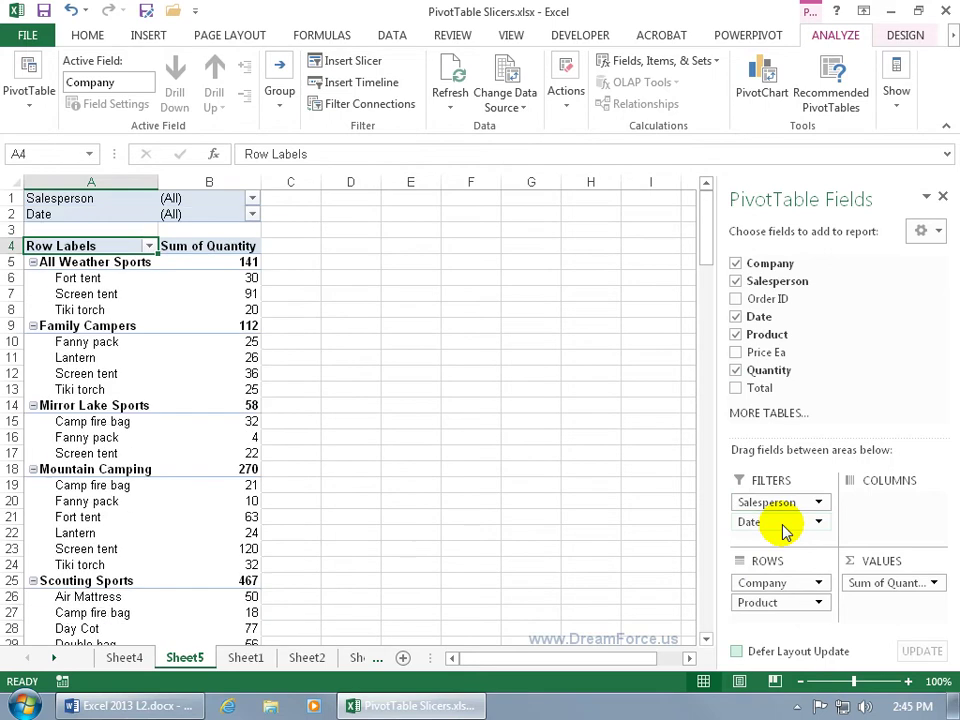
# Step: Rename Sheet5 to P2, Sheet4 to P1 and Sheet1 to Database, then return to P1
pyautogui.click(183, 658)
pyautogui.doubleClick(183, 658)
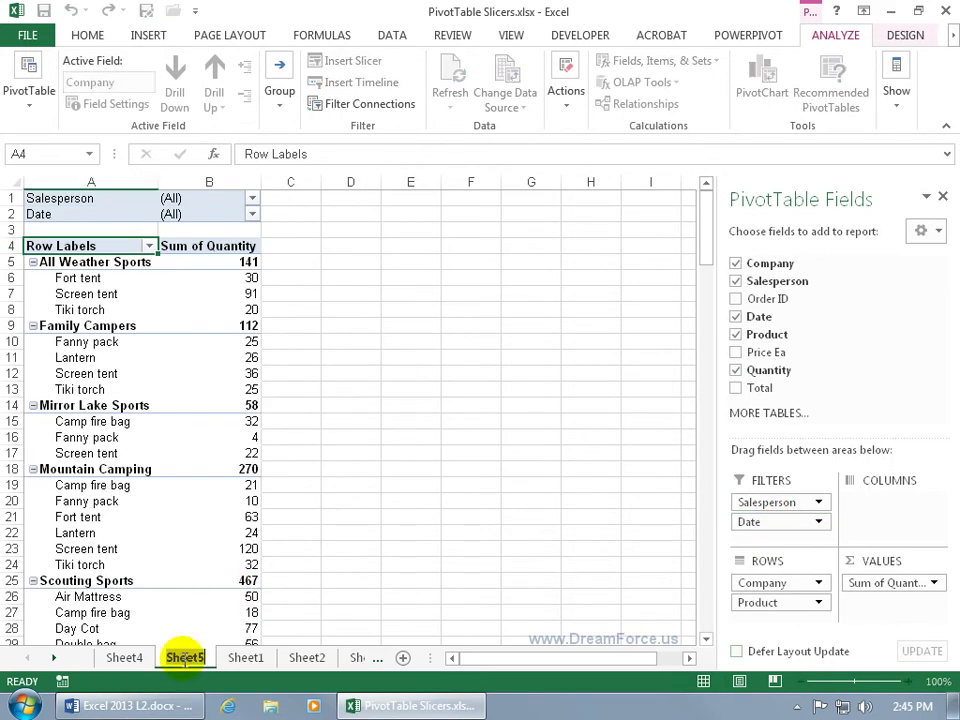
pyautogui.write('P2')
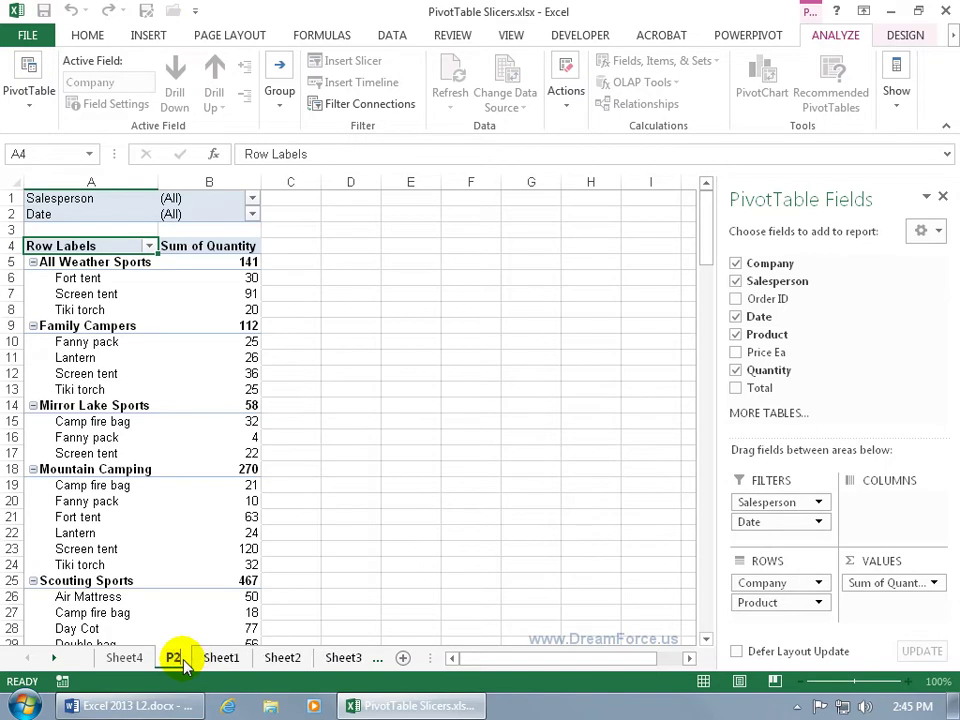
pyautogui.press('Return')
pyautogui.click(123, 657)
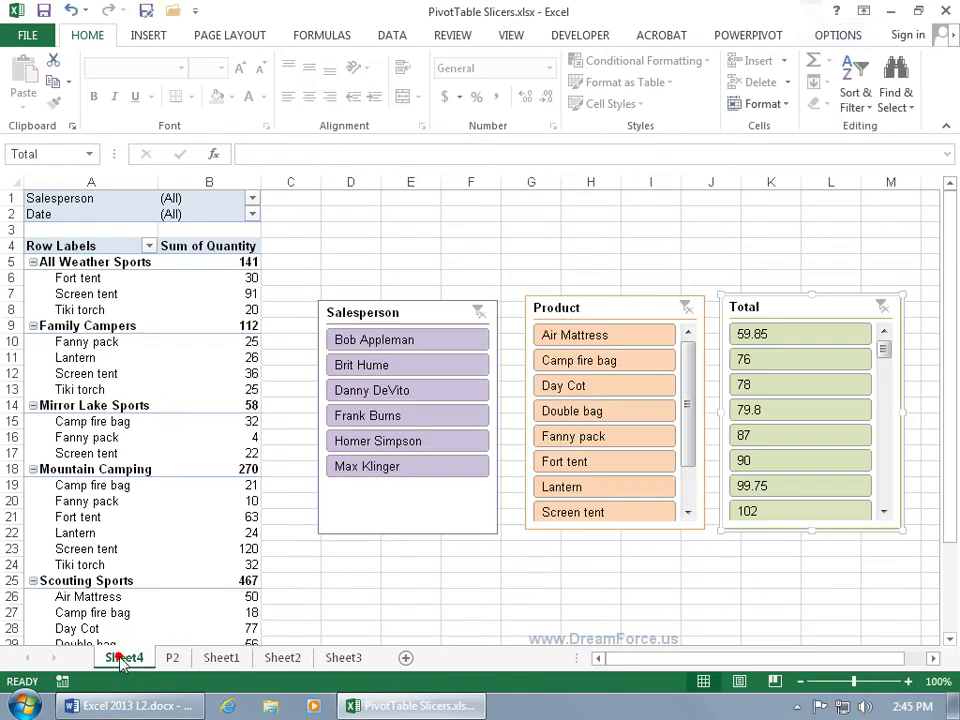
pyautogui.write('P1')
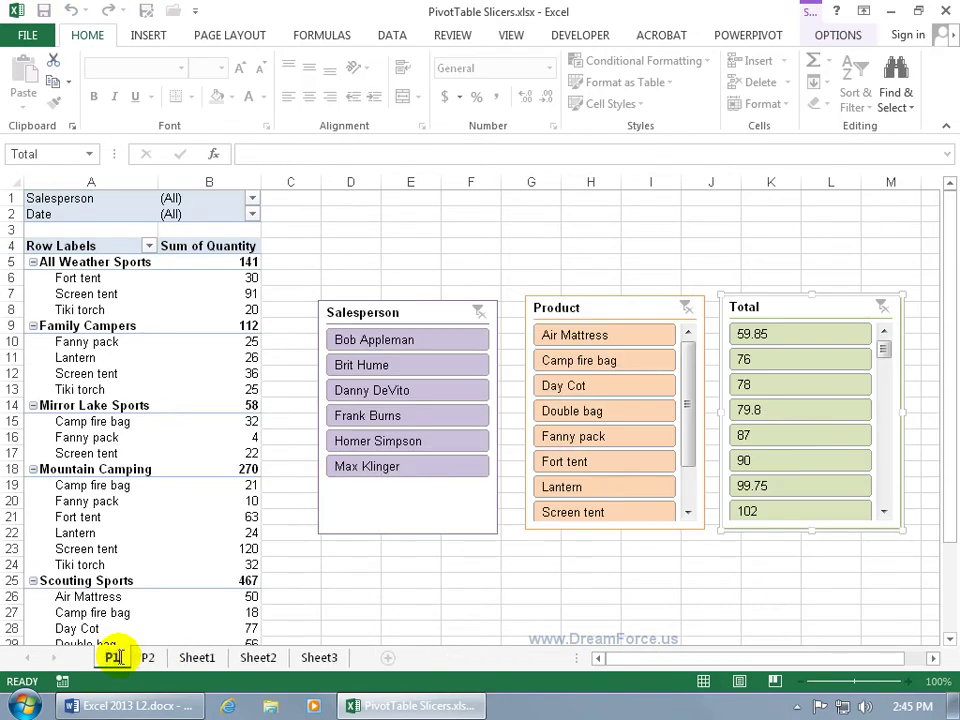
pyautogui.press('Return')
pyautogui.click(196, 657)
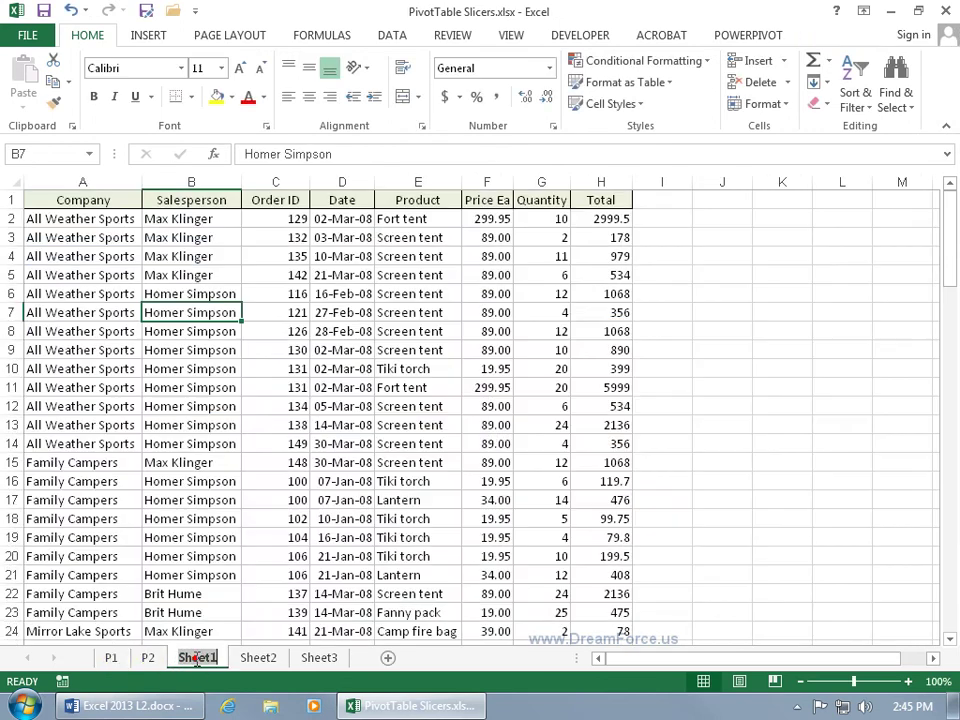
pyautogui.write('Database')
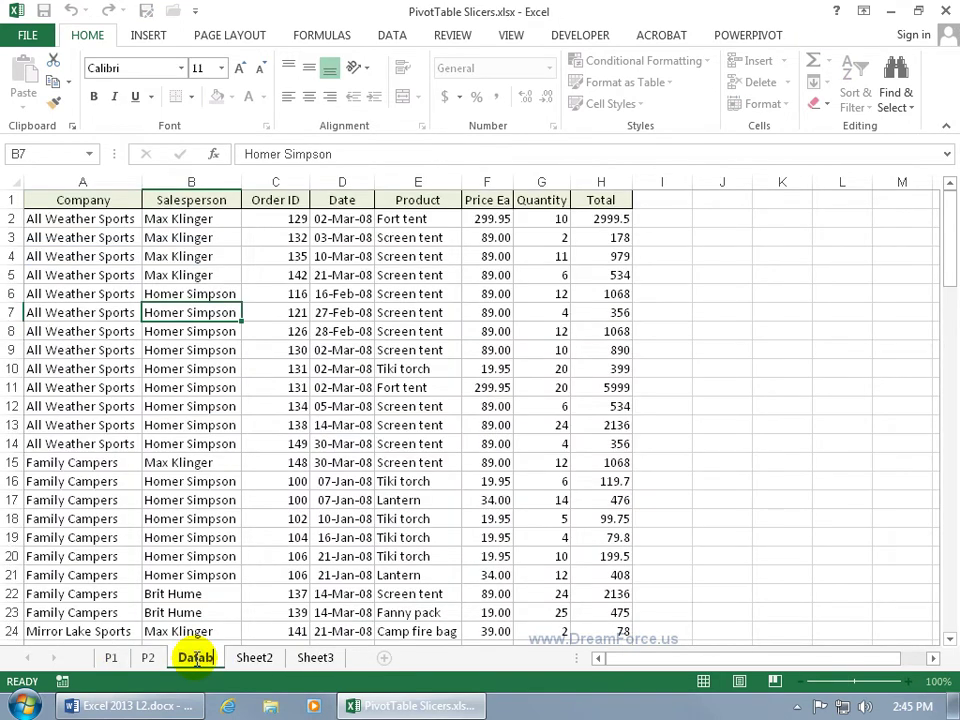
pyautogui.press('Return')
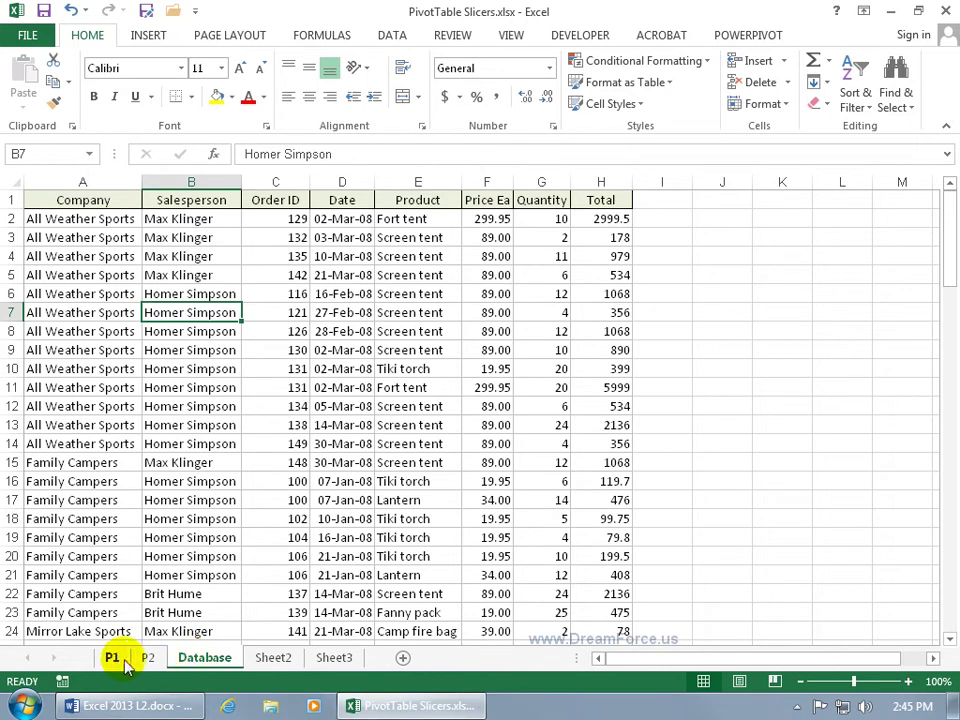
pyautogui.click(111, 657)
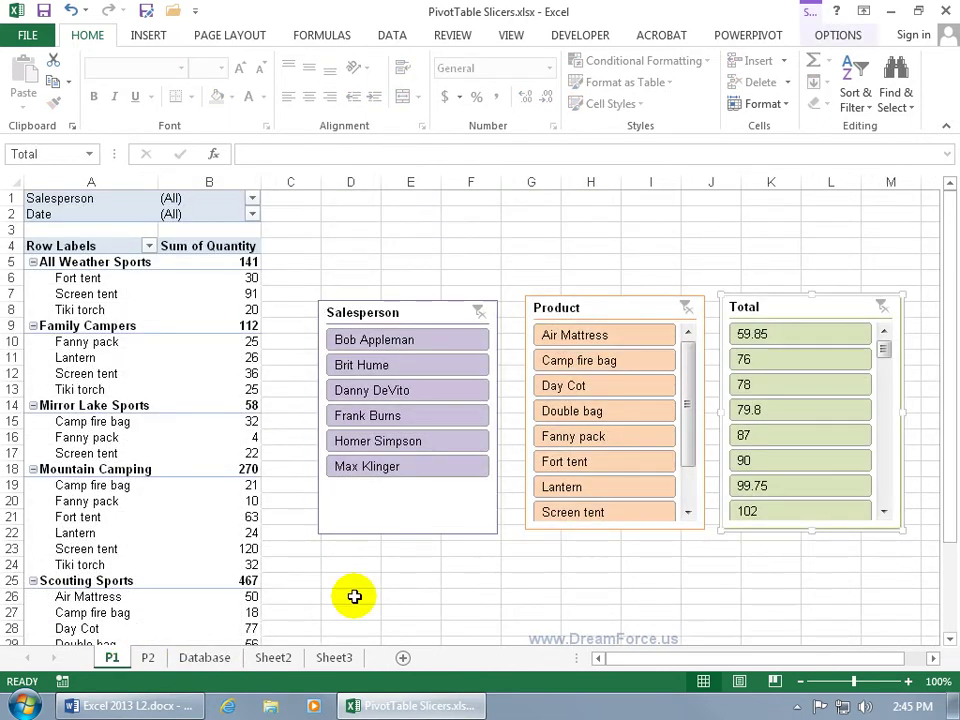
# Step: Connect the Salesperson slicer to PivotTable1 on P2 via Report Connections, then view P2
pyautogui.click(400, 512)
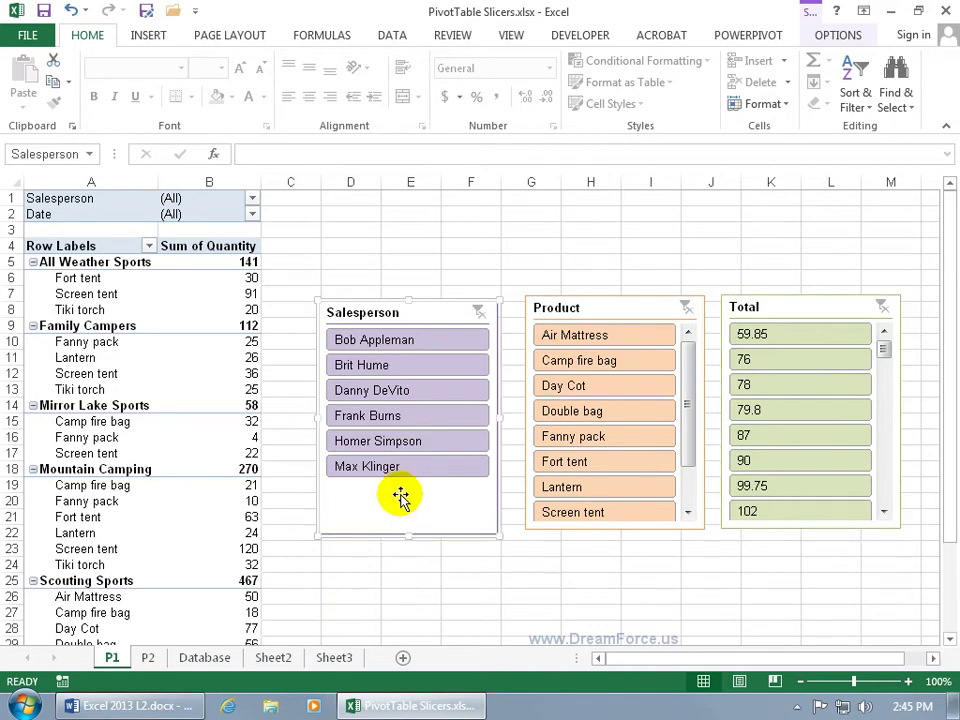
pyautogui.click(835, 36)
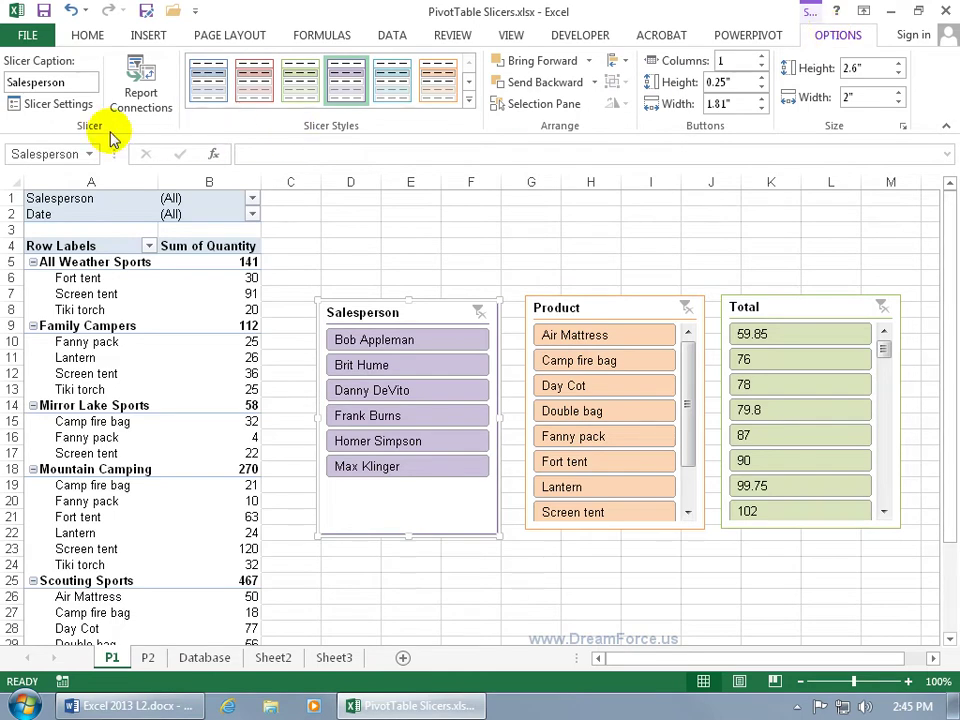
pyautogui.click(141, 95)
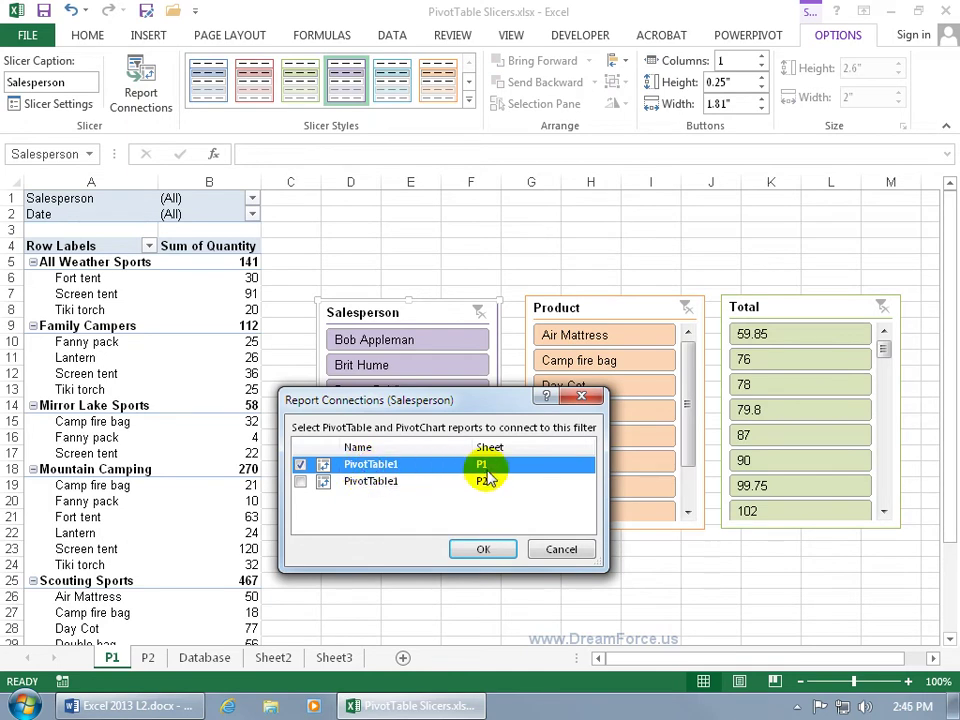
pyautogui.click(310, 484)
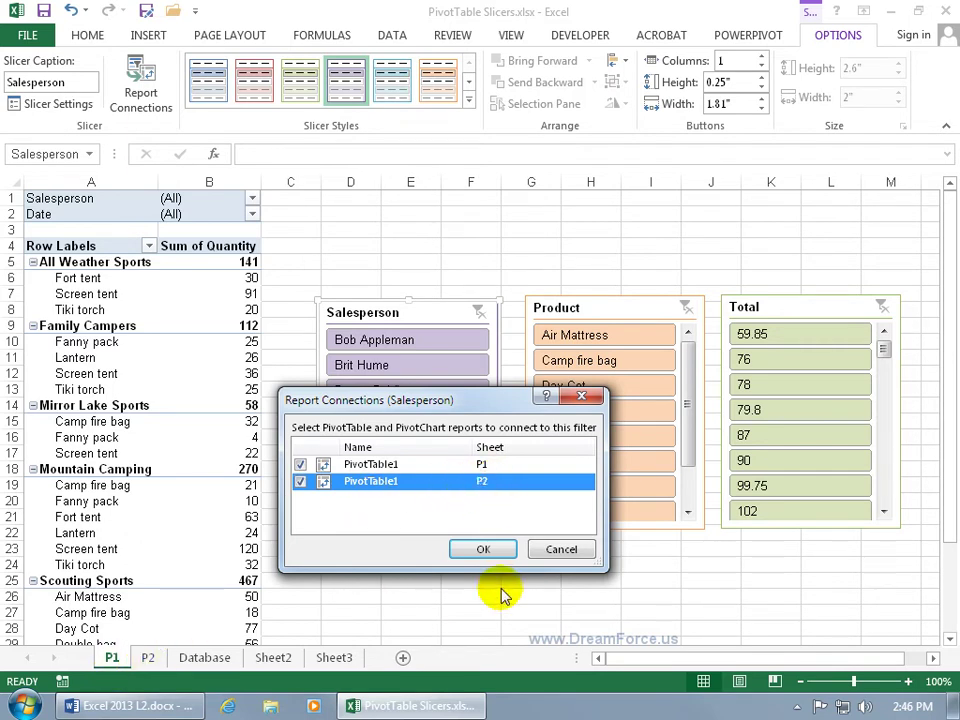
pyautogui.click(494, 552)
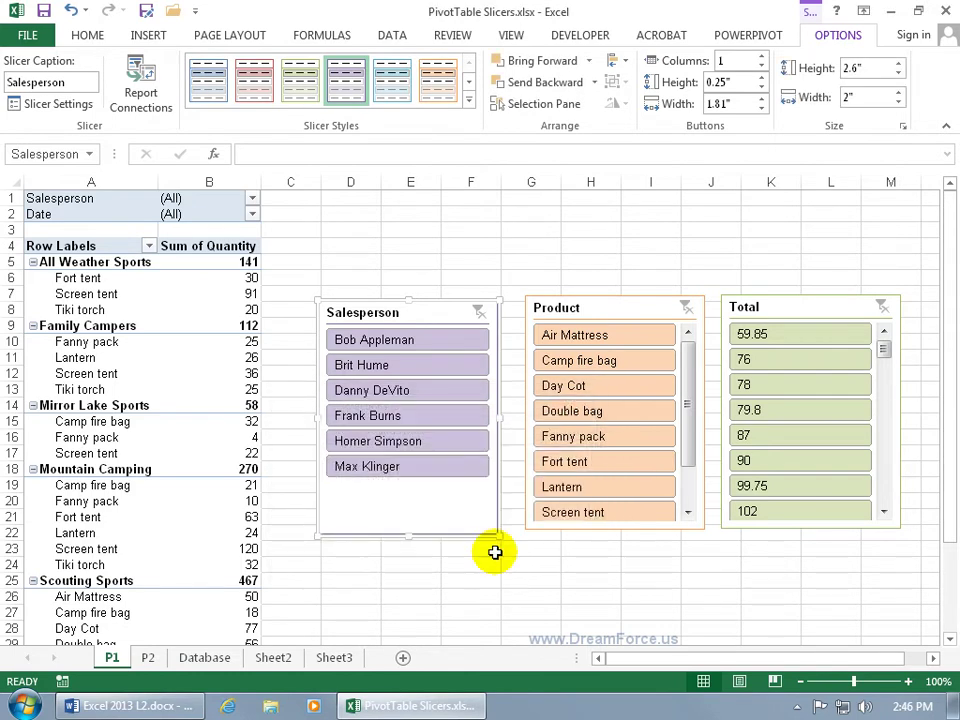
pyautogui.click(148, 657)
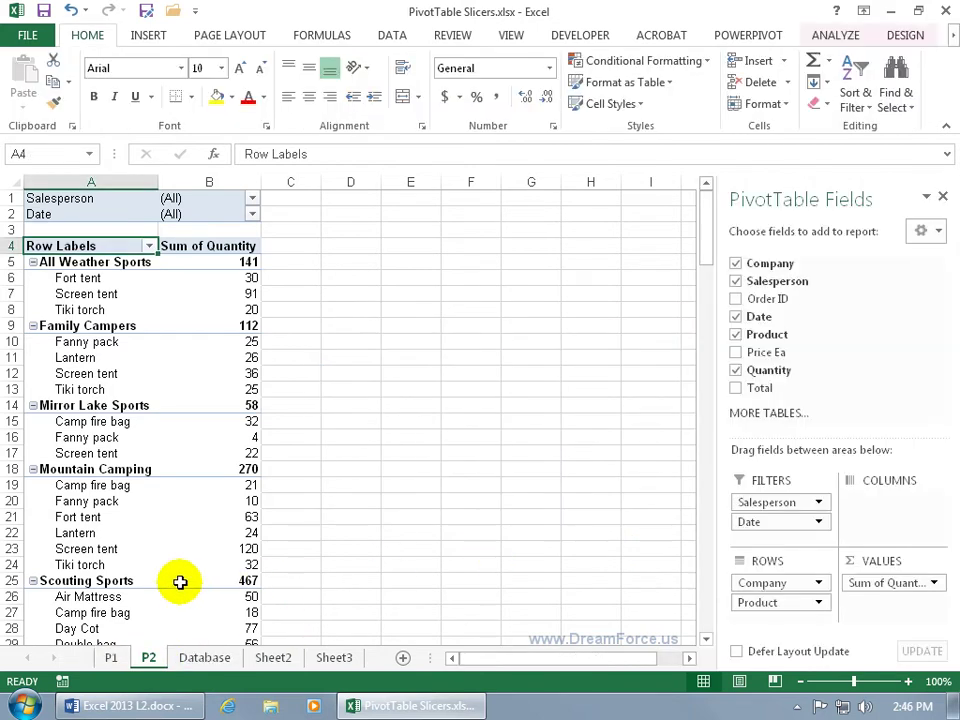
# Step: Connect P2's pivot table to the Product and Total slicers too, then return to P1
pyautogui.click(106, 371)
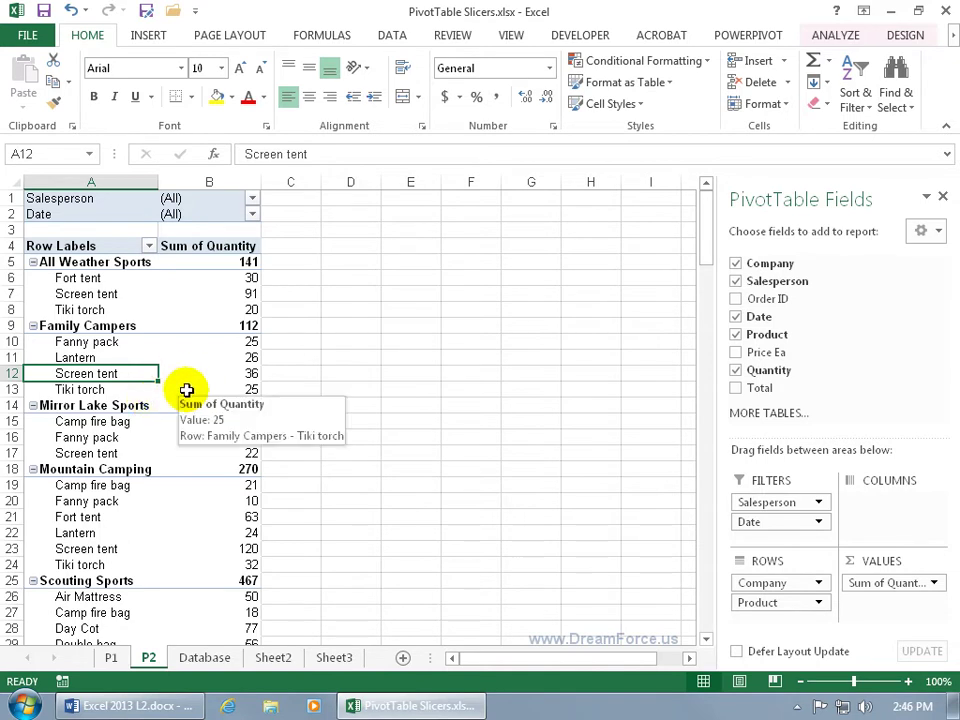
pyautogui.click(836, 38)
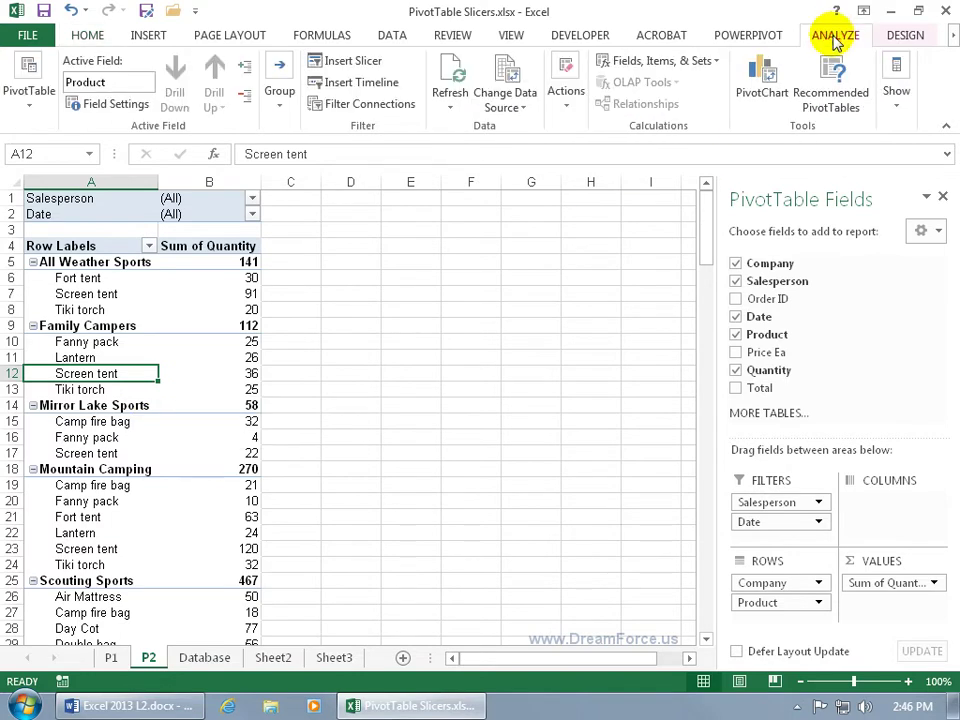
pyautogui.click(393, 110)
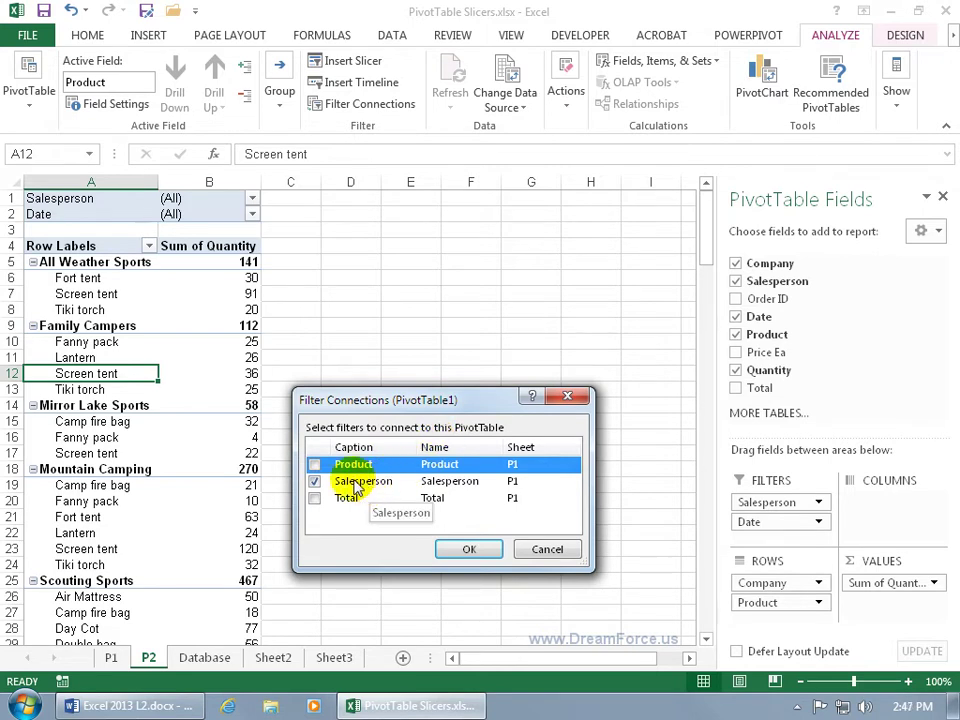
pyautogui.click(314, 464)
pyautogui.click(314, 496)
pyautogui.click(469, 549)
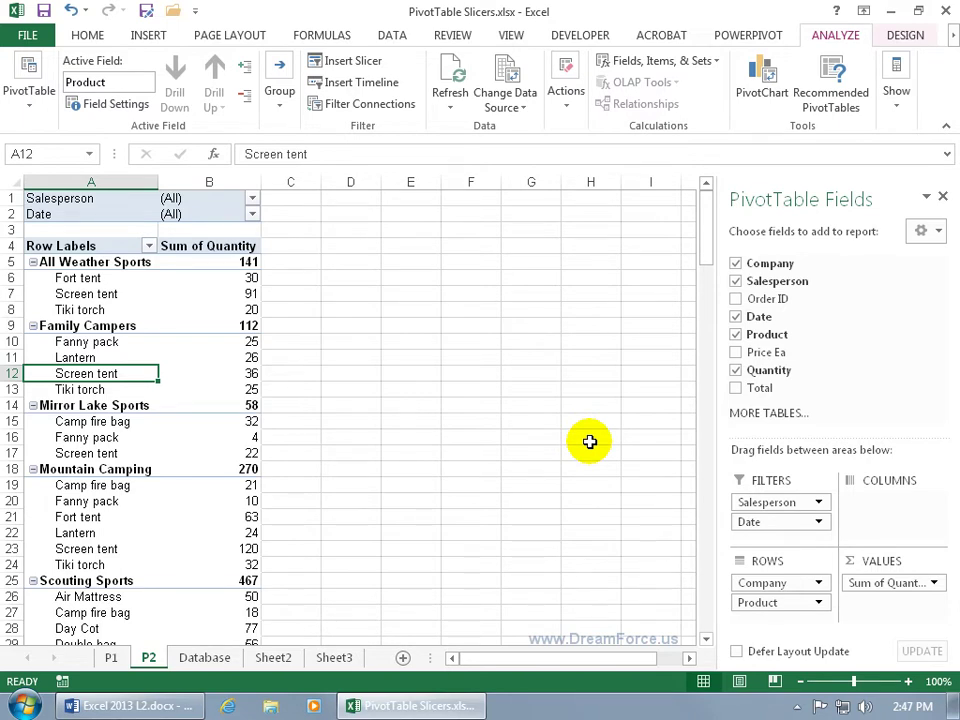
pyautogui.click(113, 658)
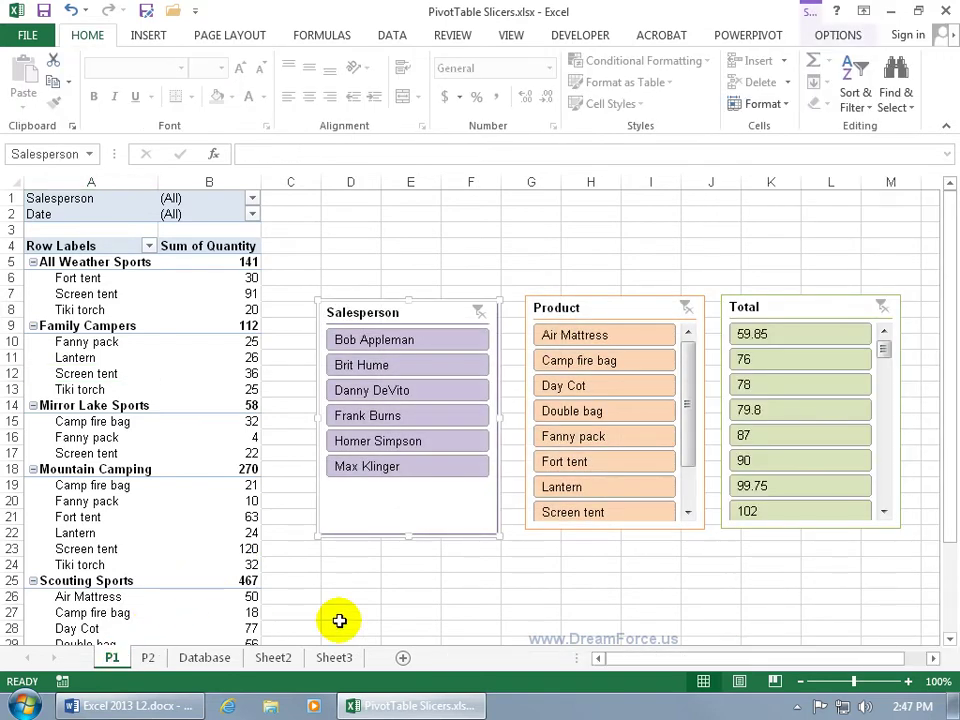
# Step: Filter to one salesperson and verify both P1 and P2 show Mountain Camping totalling 70
pyautogui.click(427, 343)
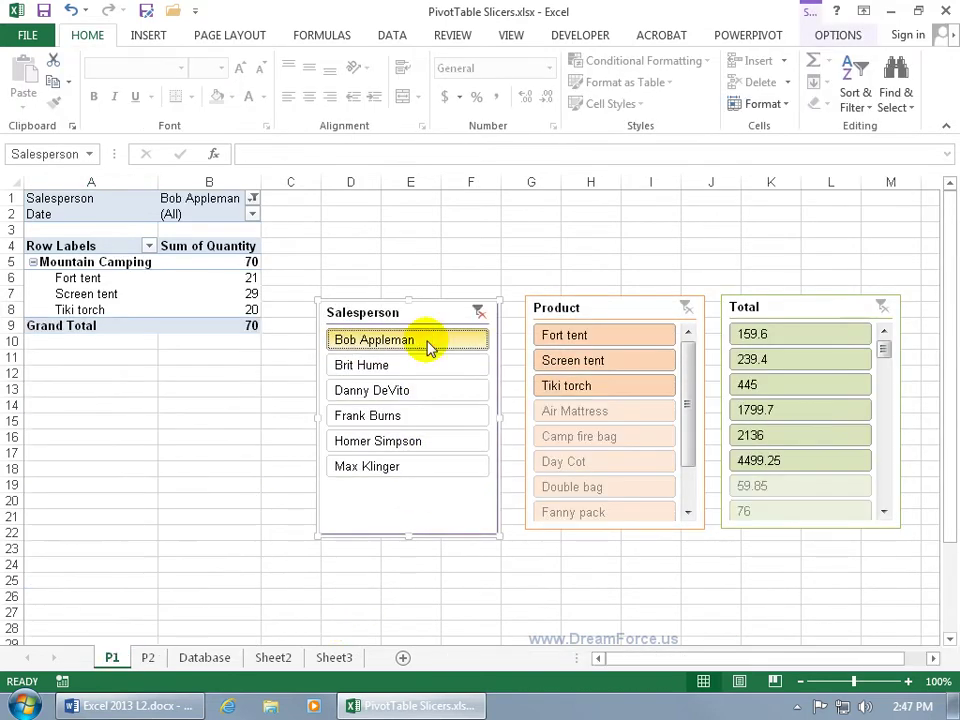
pyautogui.click(150, 657)
pyautogui.click(206, 199)
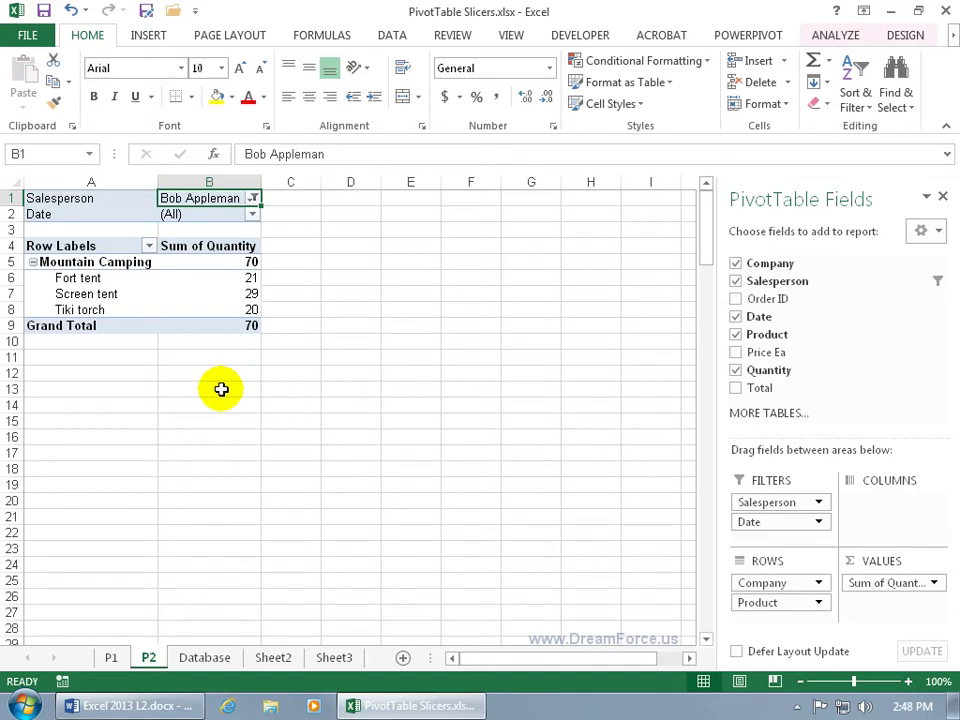
pyautogui.click(116, 648)
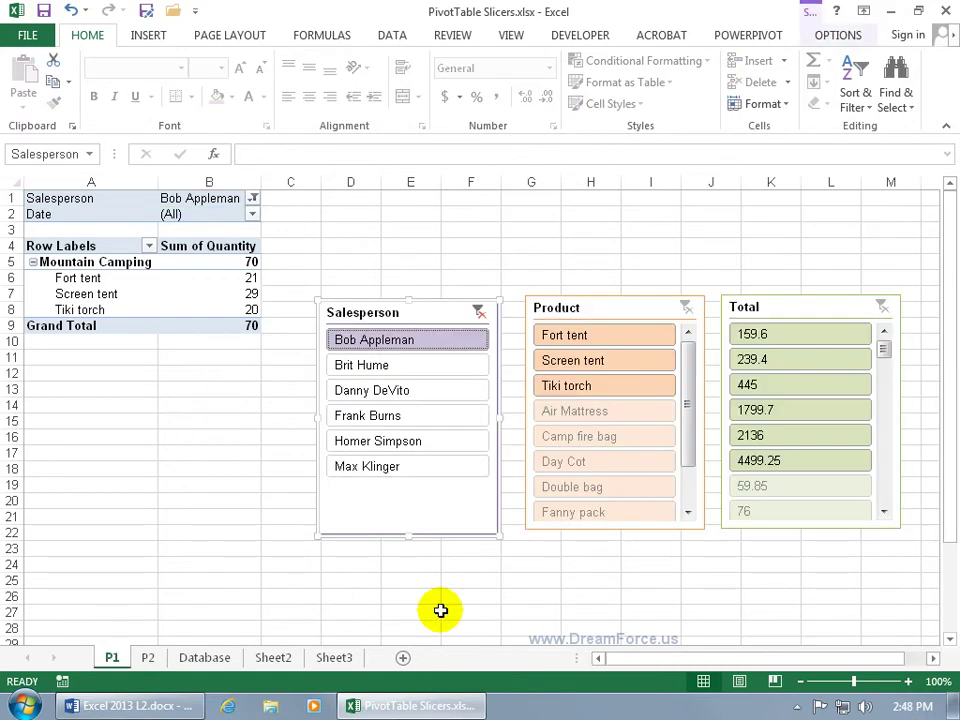
pyautogui.click(148, 657)
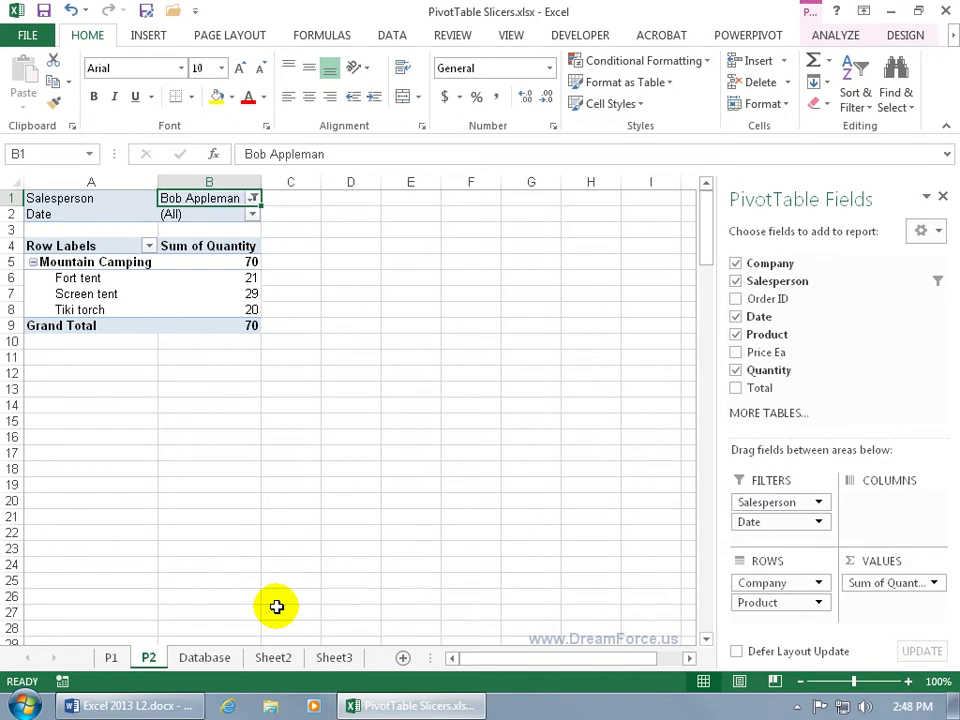
pyautogui.click(111, 657)
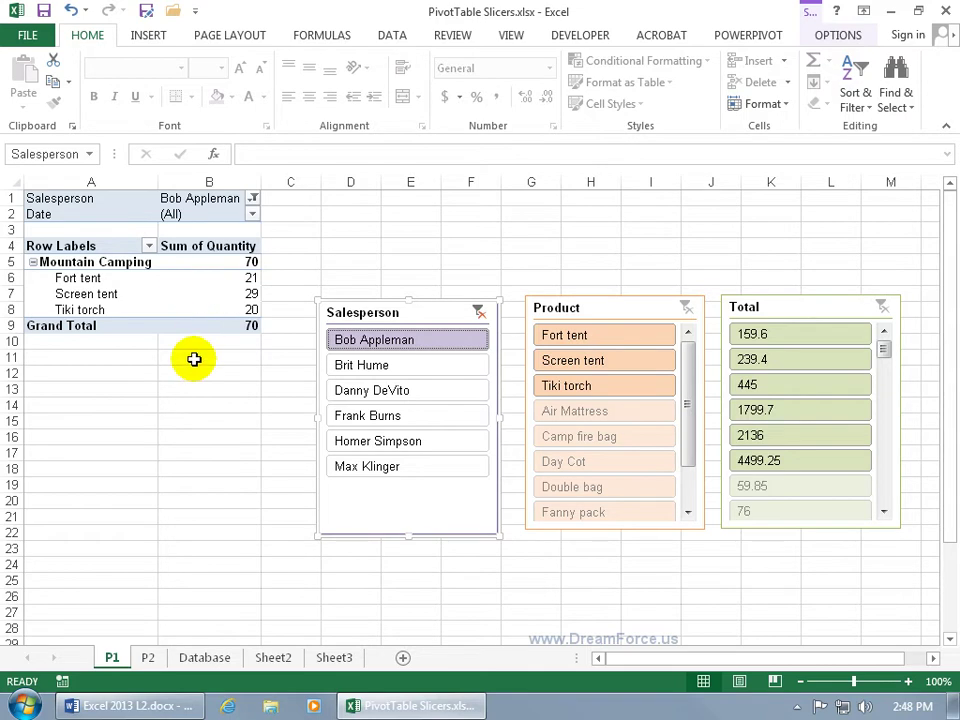
pyautogui.click(146, 657)
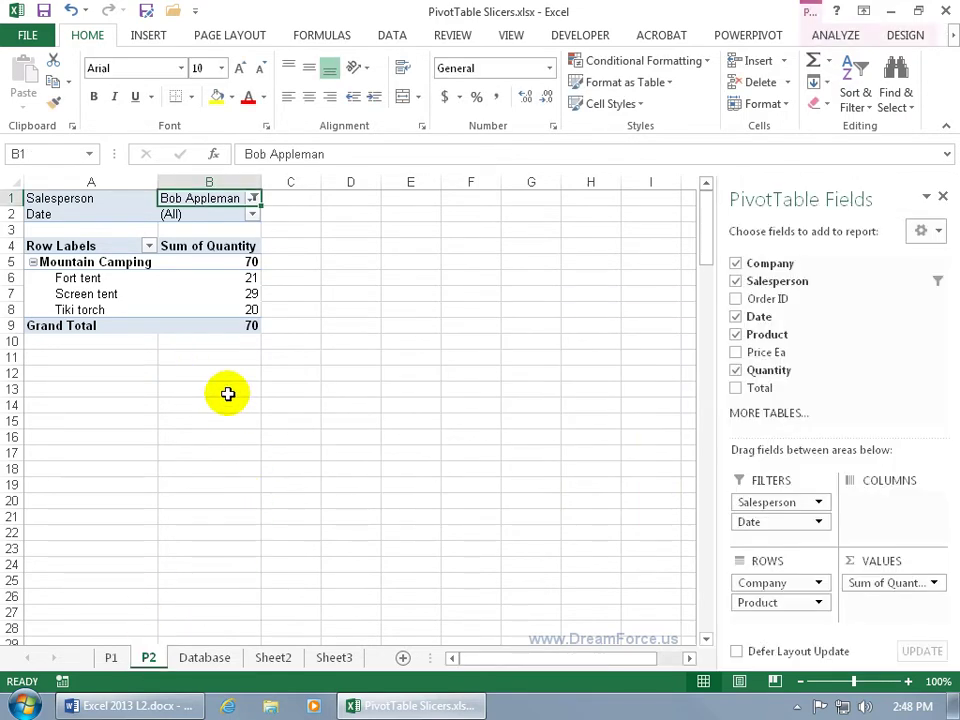
pyautogui.click(111, 657)
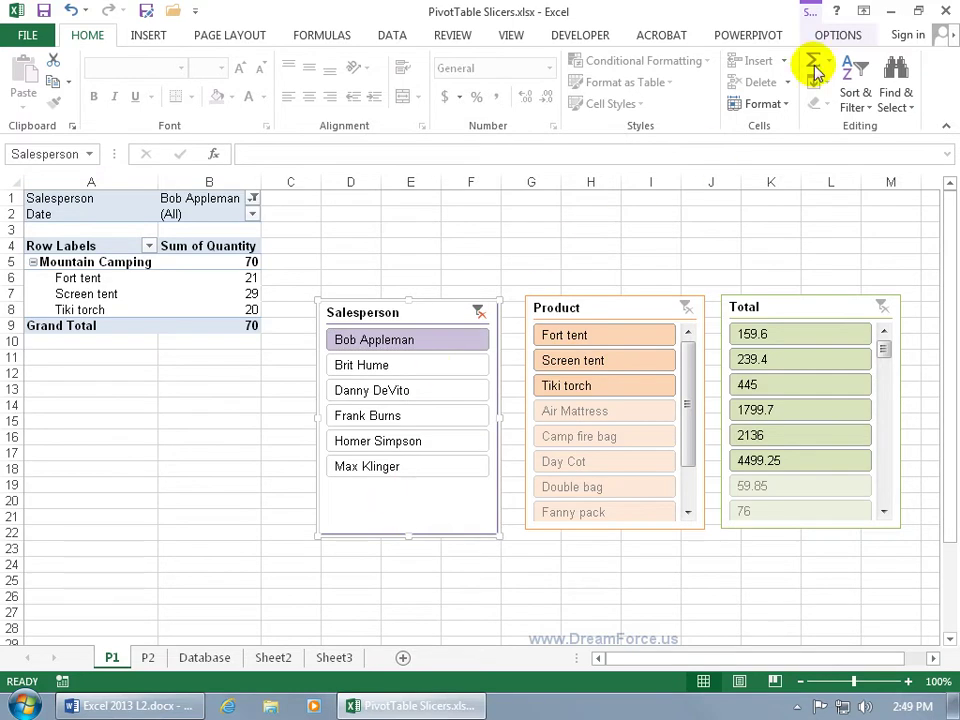
pyautogui.click(845, 35)
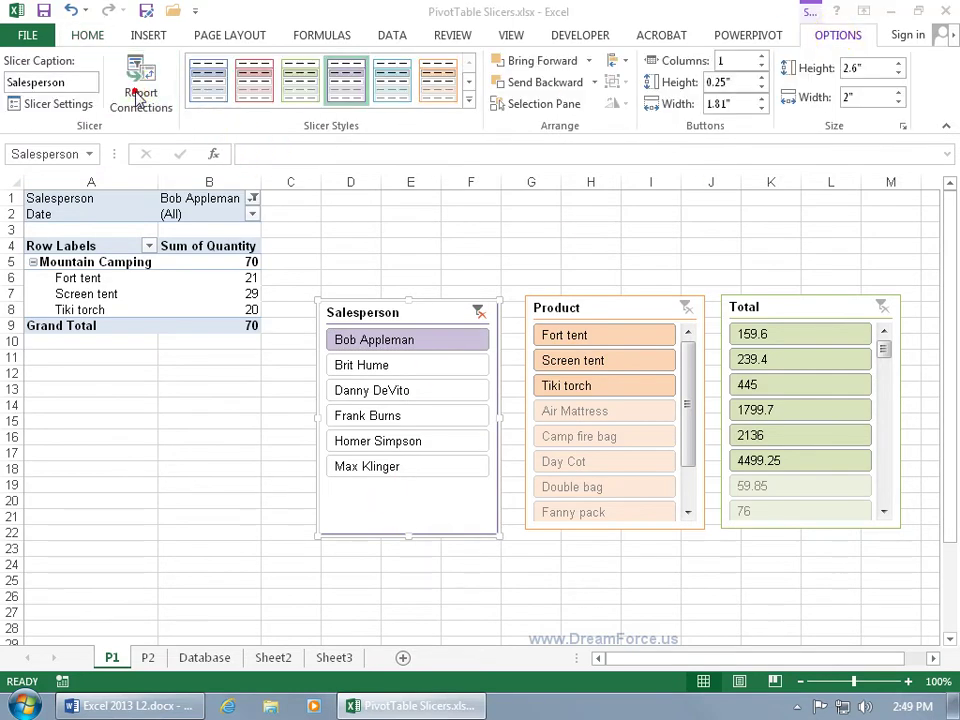
pyautogui.click(137, 92)
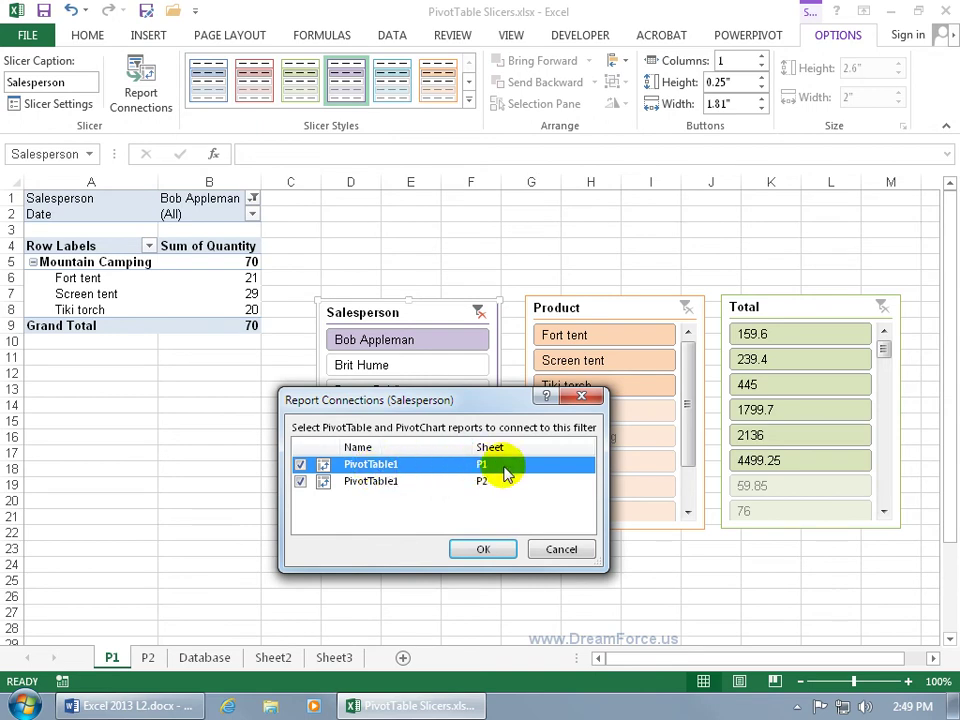
pyautogui.click(371, 483)
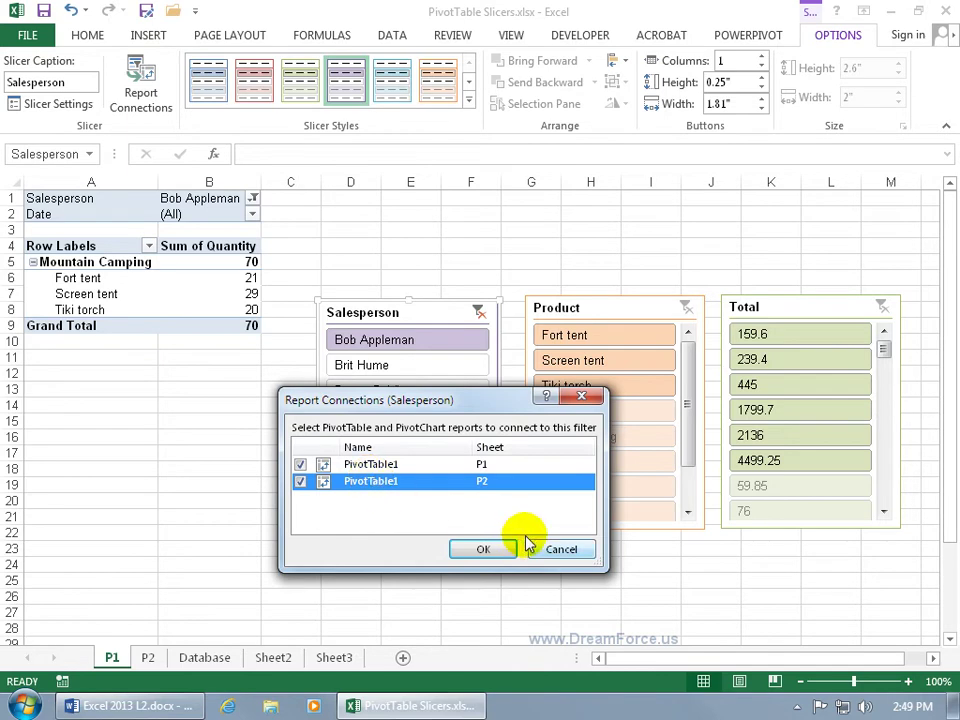
pyautogui.click(505, 549)
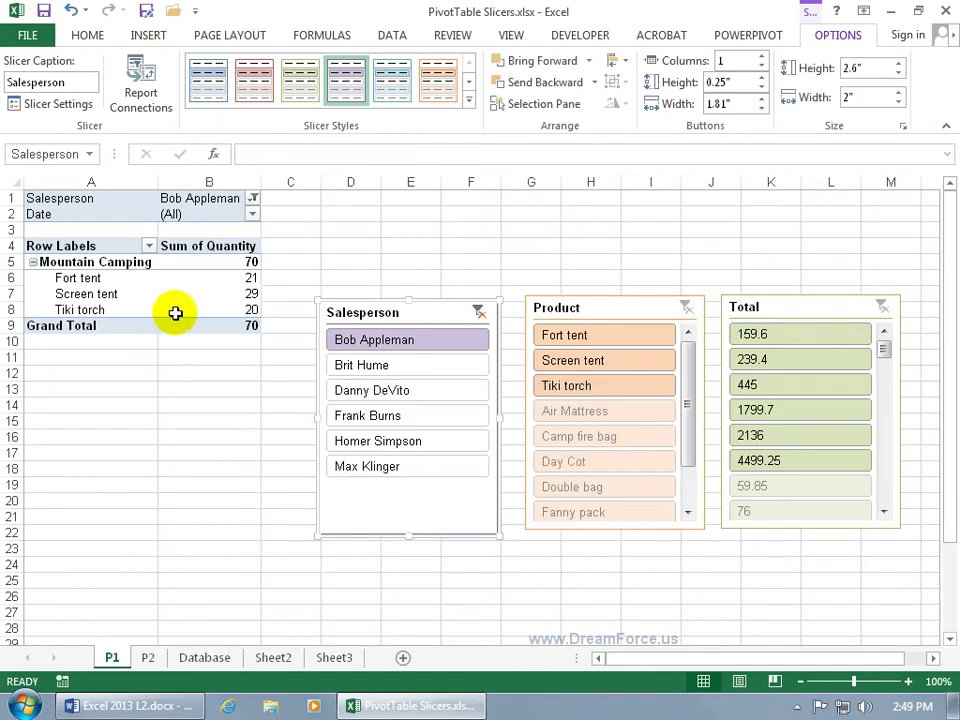
pyautogui.click(152, 282)
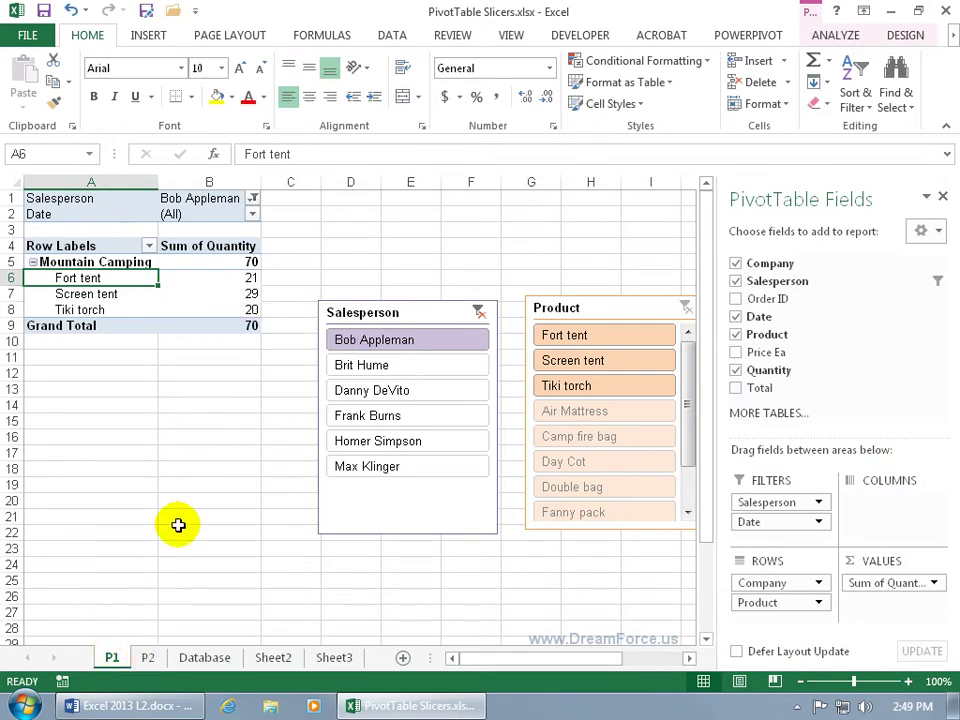
pyautogui.click(835, 36)
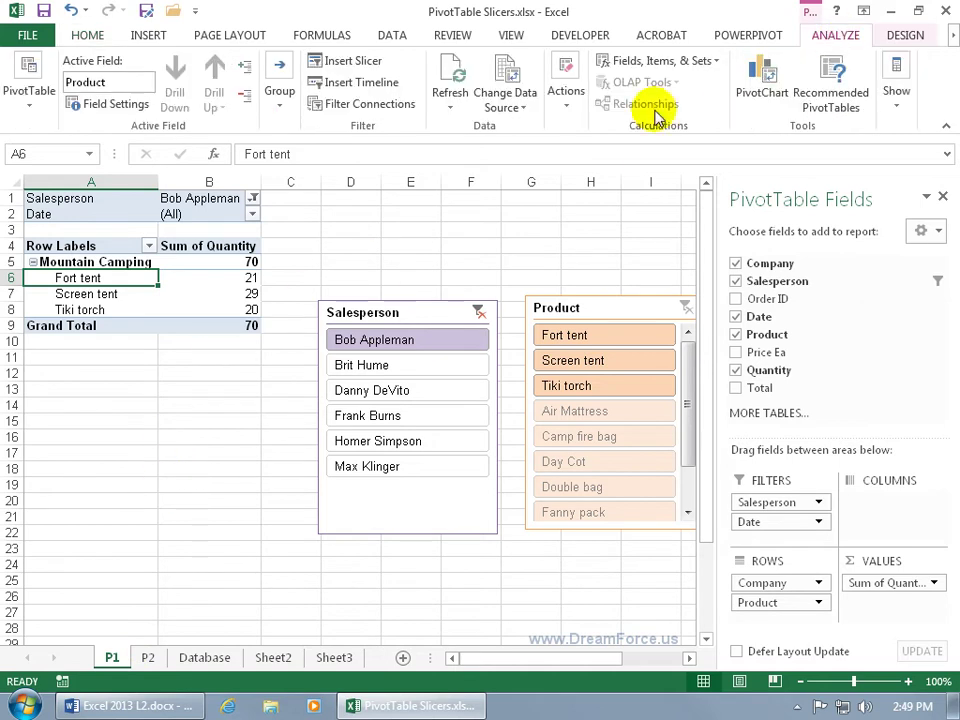
pyautogui.click(380, 116)
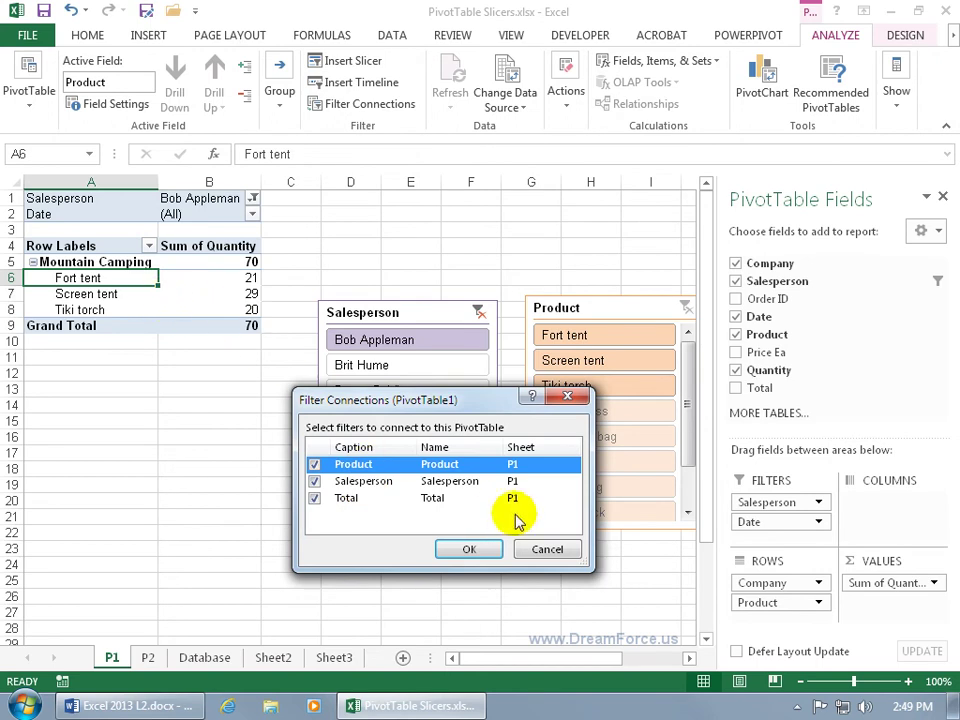
pyautogui.click(540, 546)
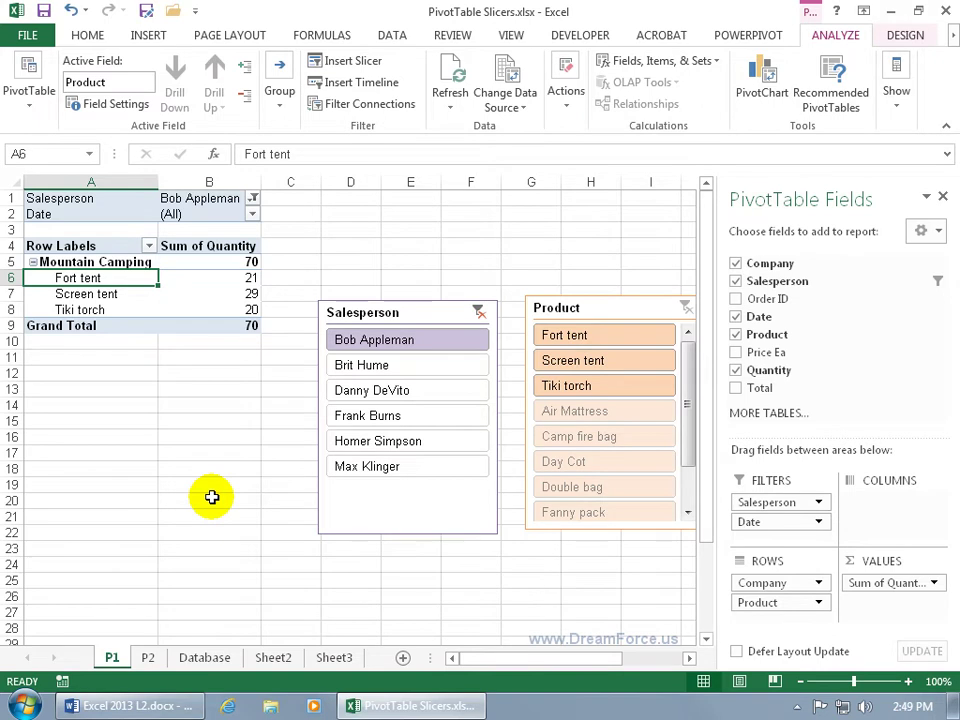
# Step: Open the Salesperson slicer's Size and Properties pane and expand PROPERTIES, showing 2.6" by 2"
pyautogui.click(414, 313)
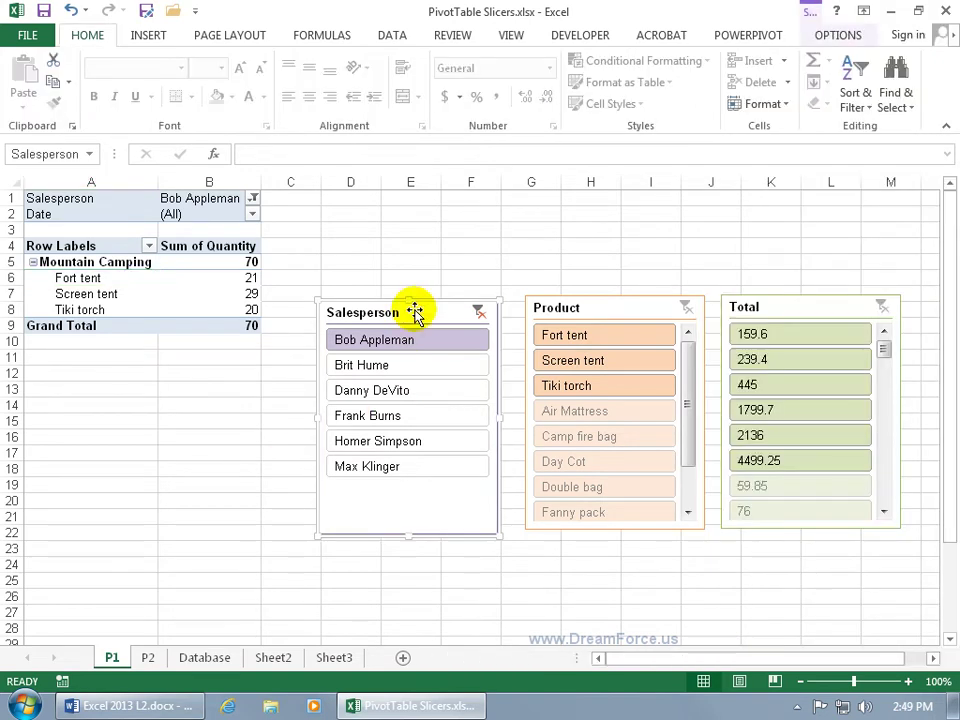
pyautogui.click(840, 36)
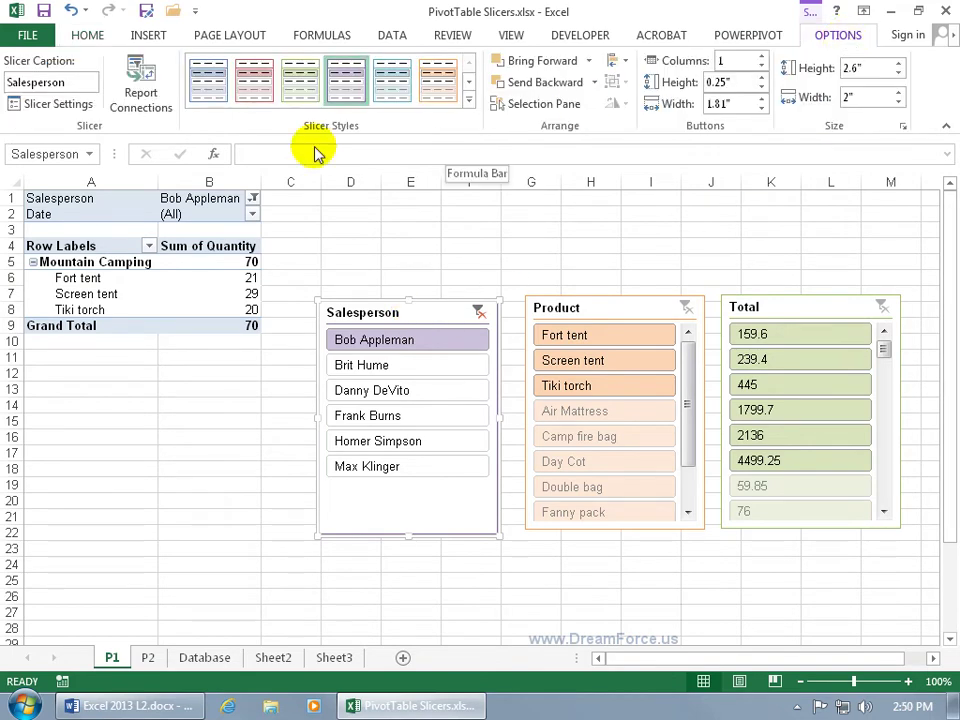
pyautogui.click(904, 127)
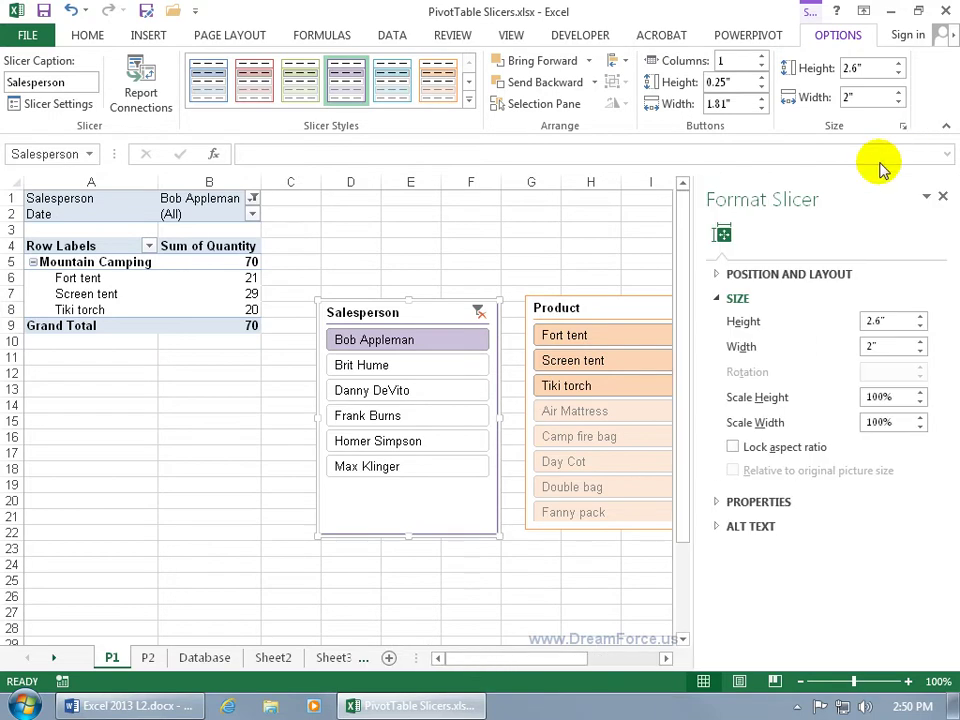
pyautogui.click(941, 197)
pyautogui.rightClick(419, 498)
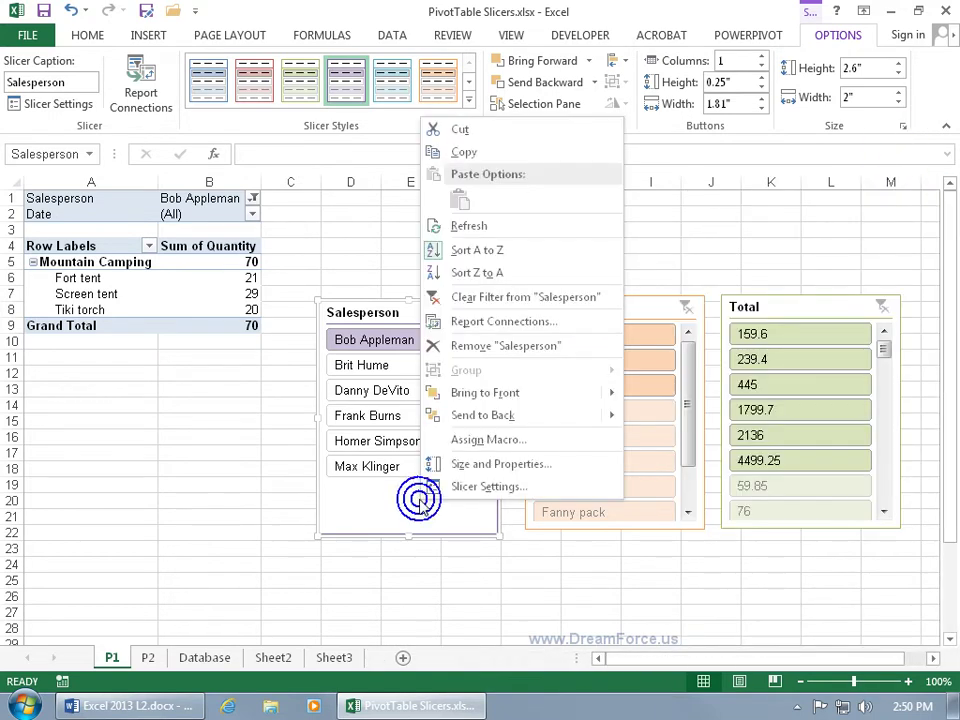
pyautogui.click(476, 470)
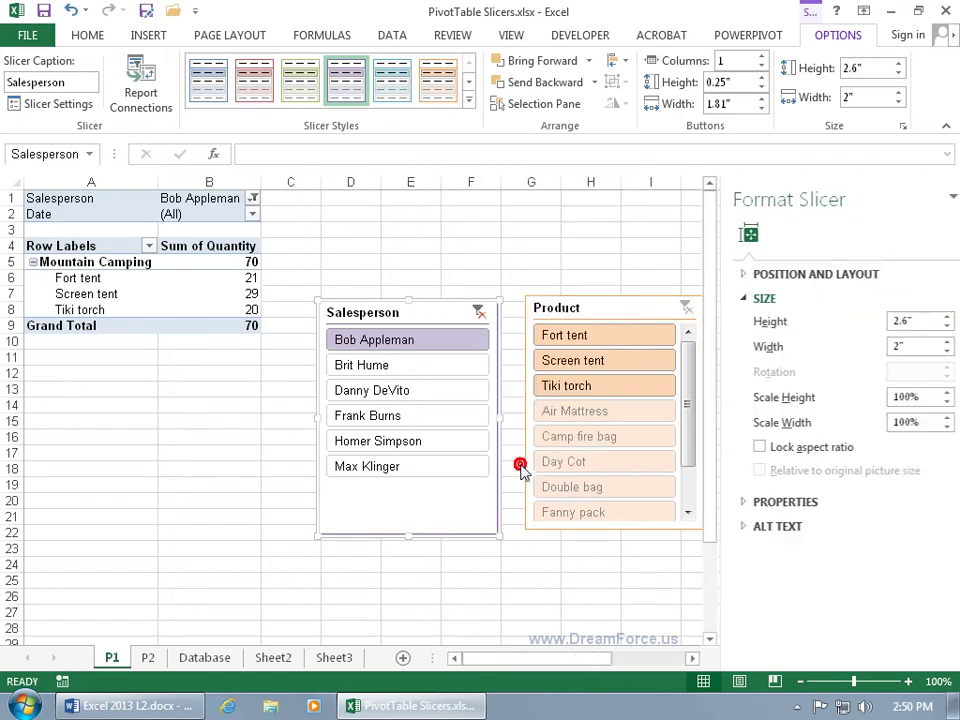
pyautogui.click(715, 503)
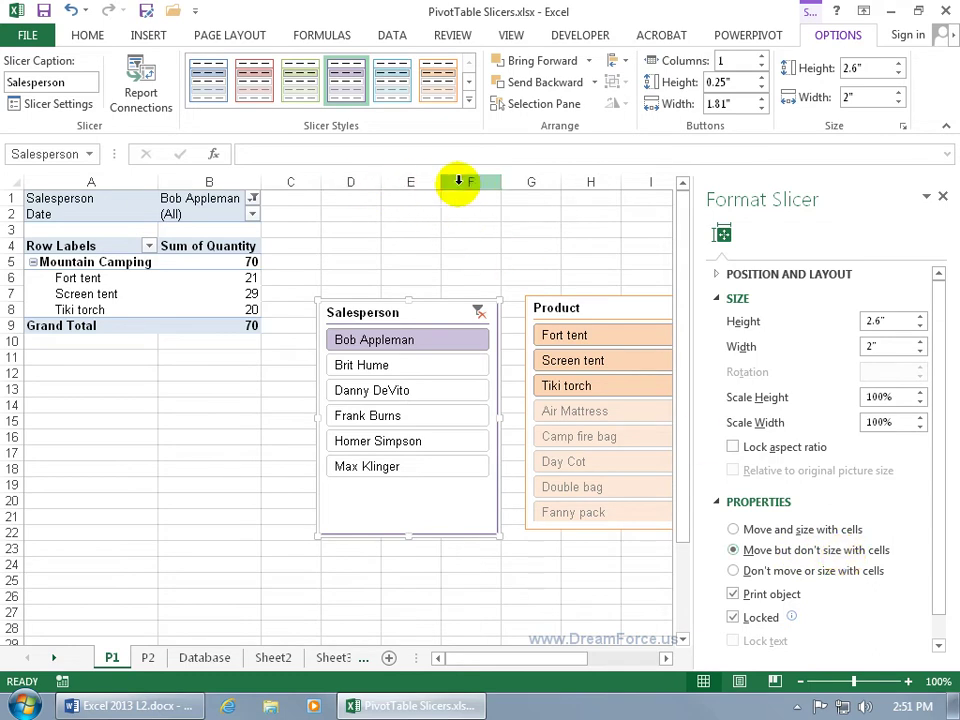
pyautogui.rightClick(512, 184)
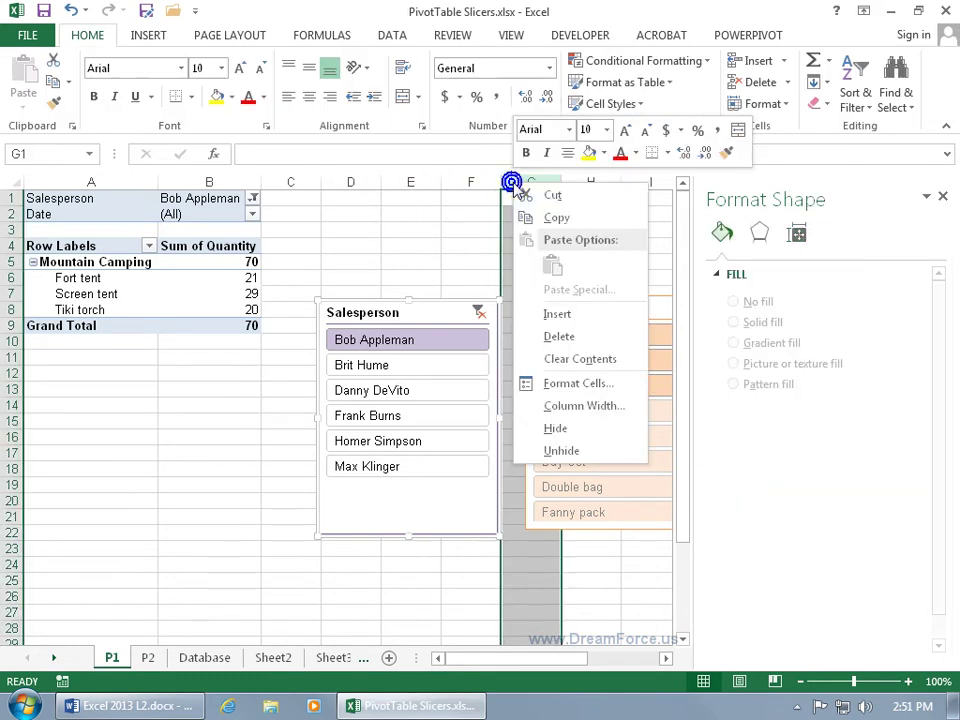
pyautogui.click(564, 314)
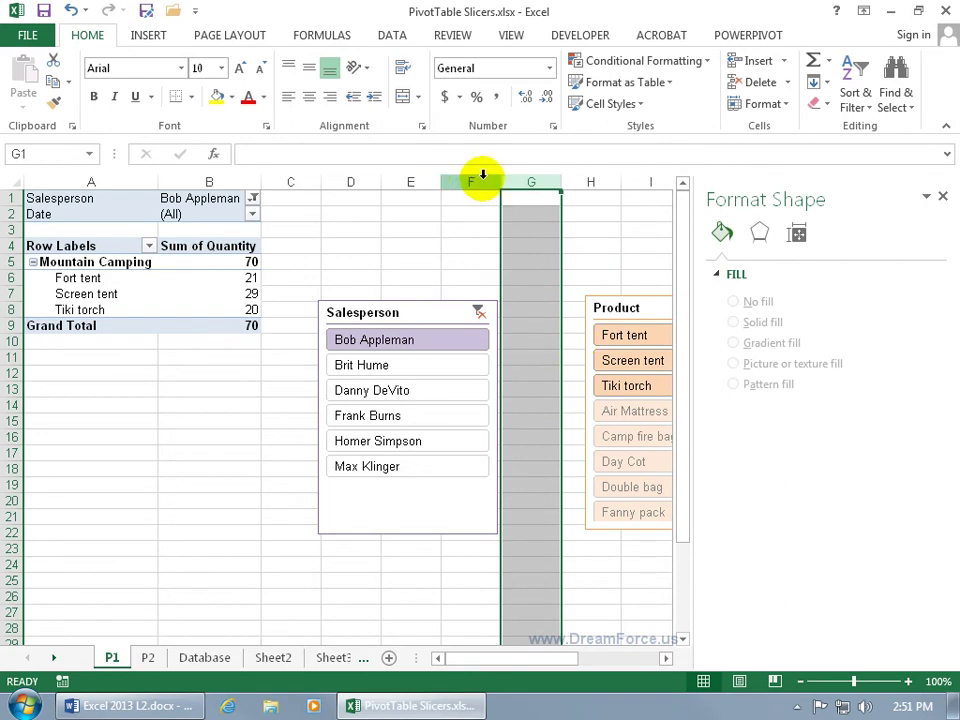
pyautogui.moveTo(500, 185); pyautogui.dragTo(554, 188)
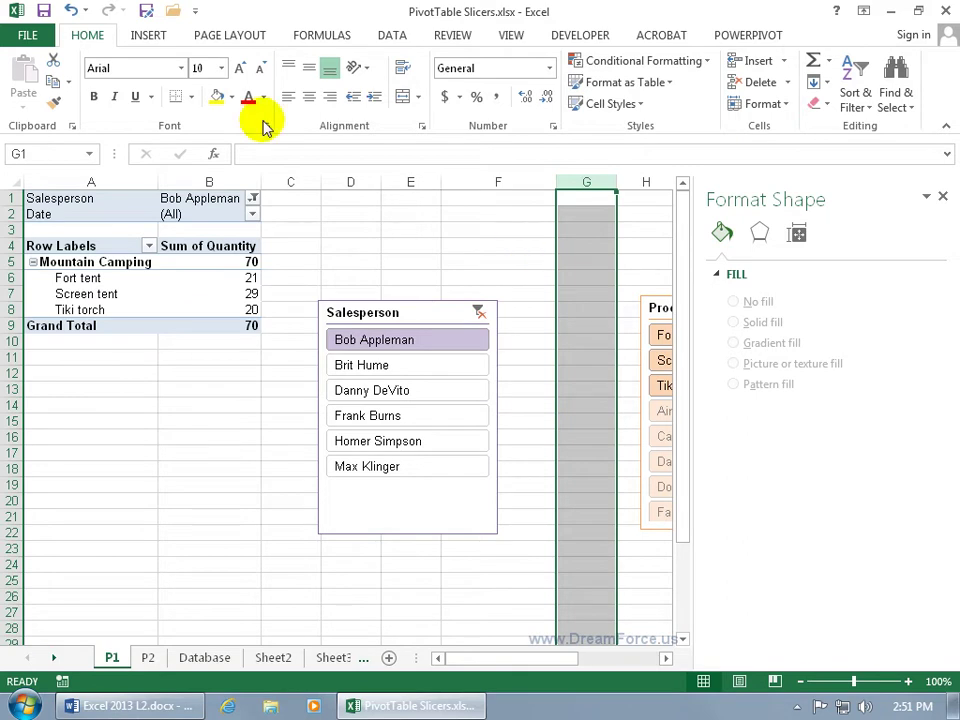
pyautogui.click(71, 10)
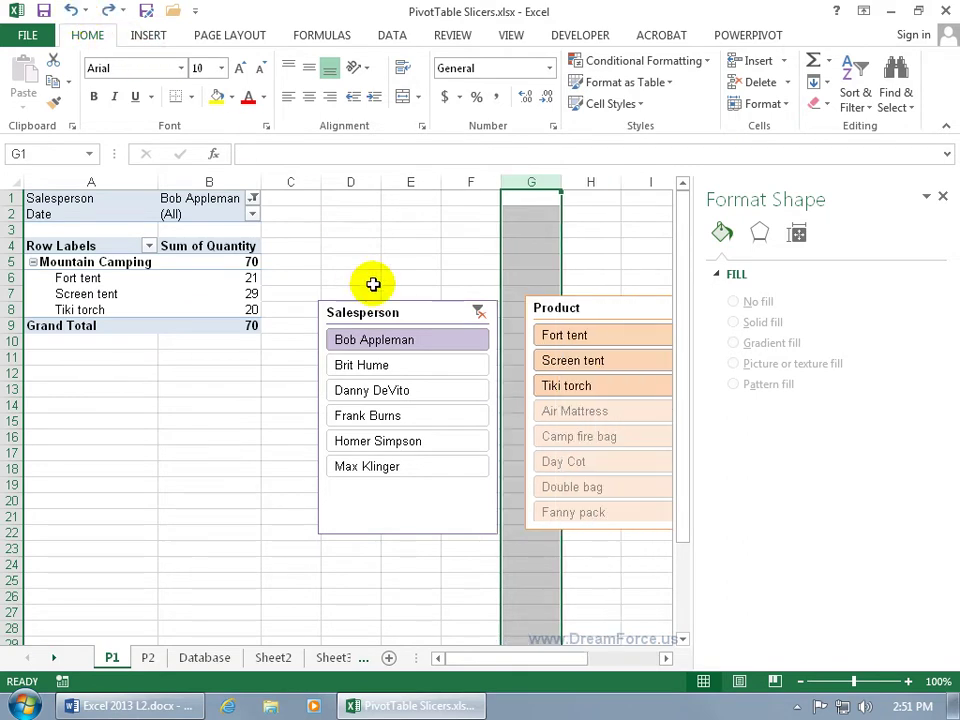
pyautogui.click(418, 314)
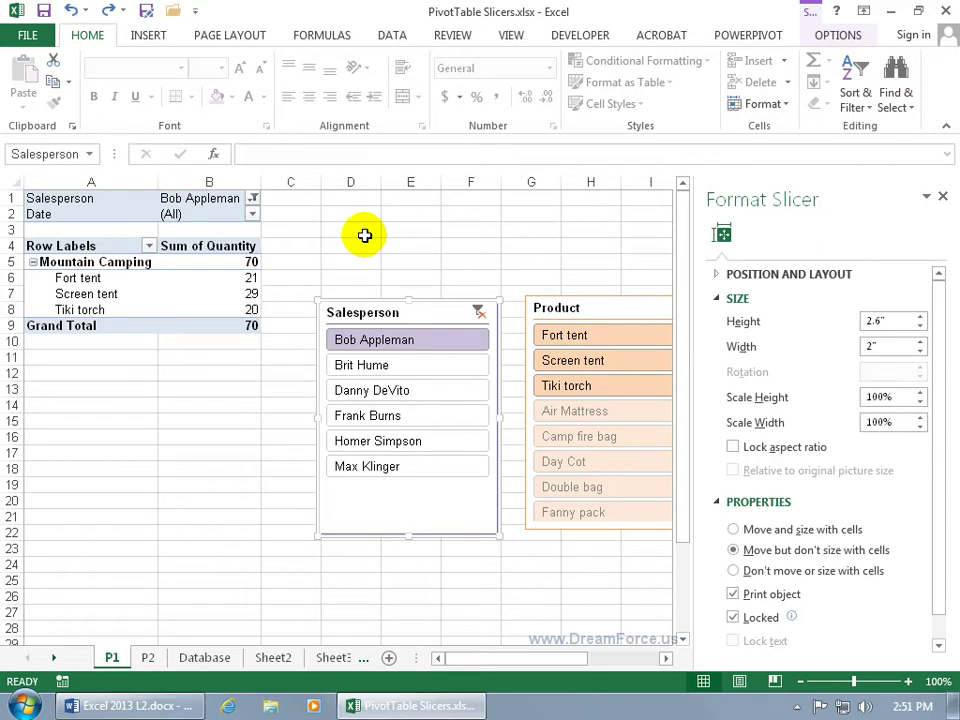
# Step: Test Move and size with cells by widening column F and resizing column E and row 16
pyautogui.click(733, 530)
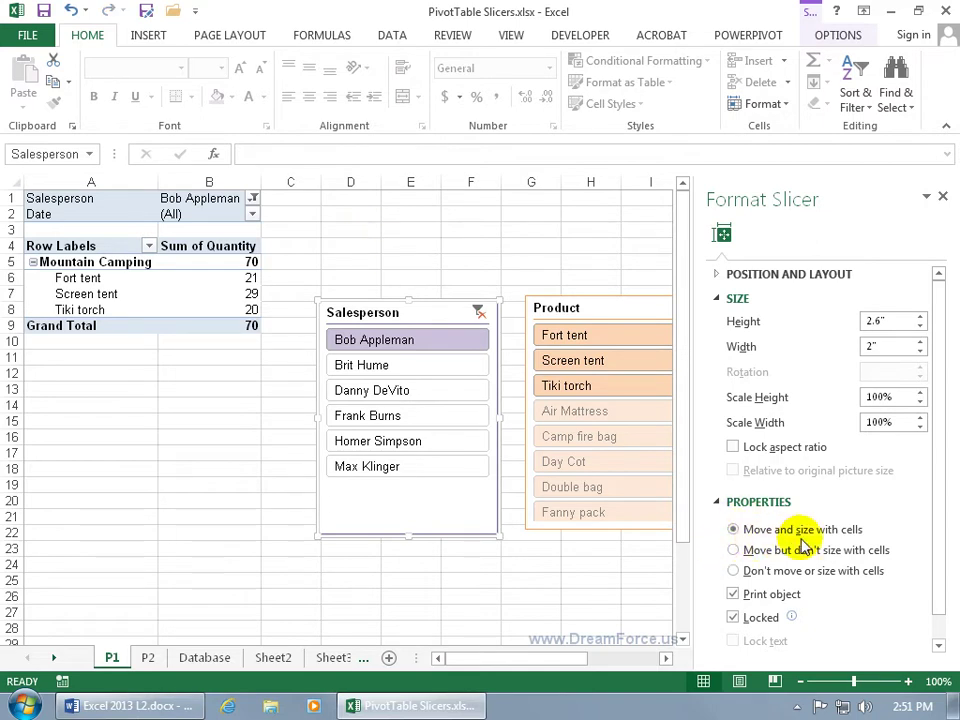
pyautogui.moveTo(500, 185); pyautogui.dragTo(561, 193)
pyautogui.moveTo(443, 182); pyautogui.dragTo(522, 194)
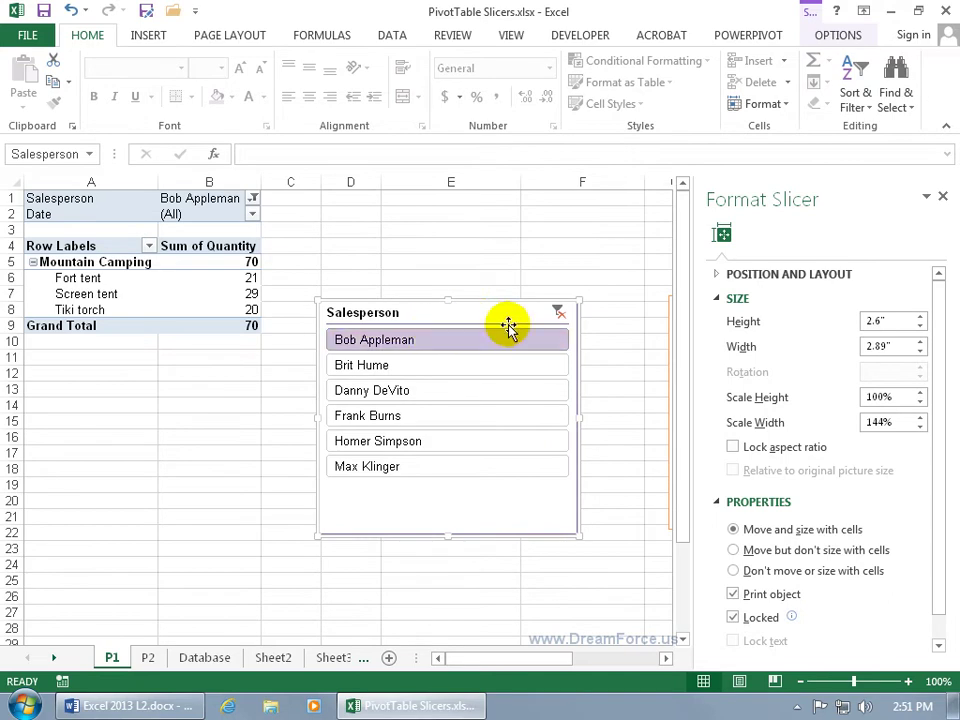
pyautogui.moveTo(521, 182); pyautogui.dragTo(438, 192)
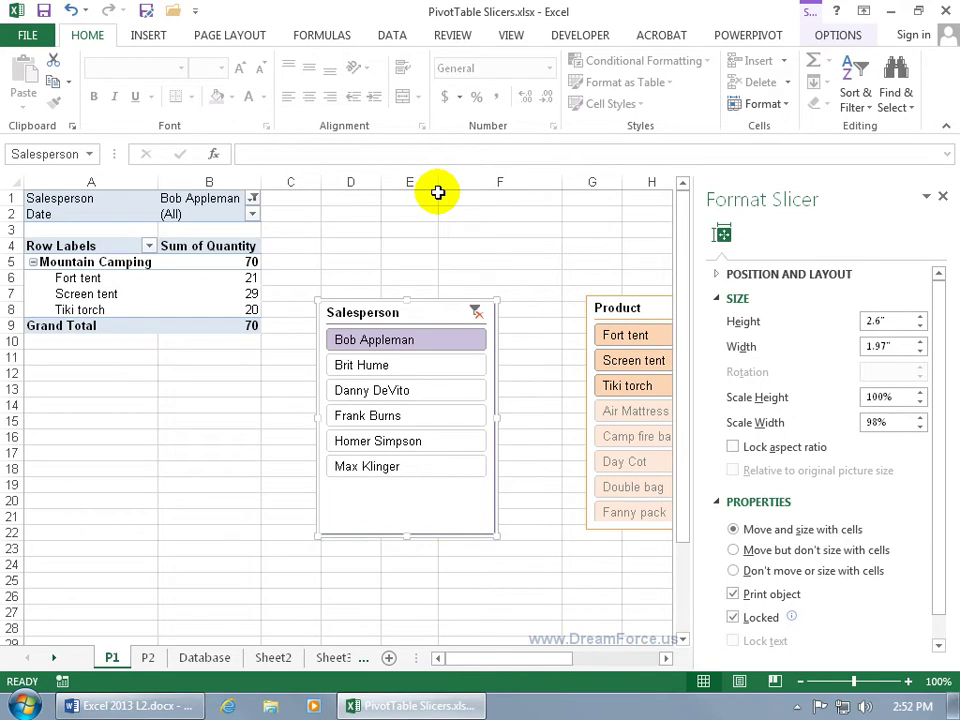
pyautogui.moveTo(17, 444); pyautogui.dragTo(22, 612)
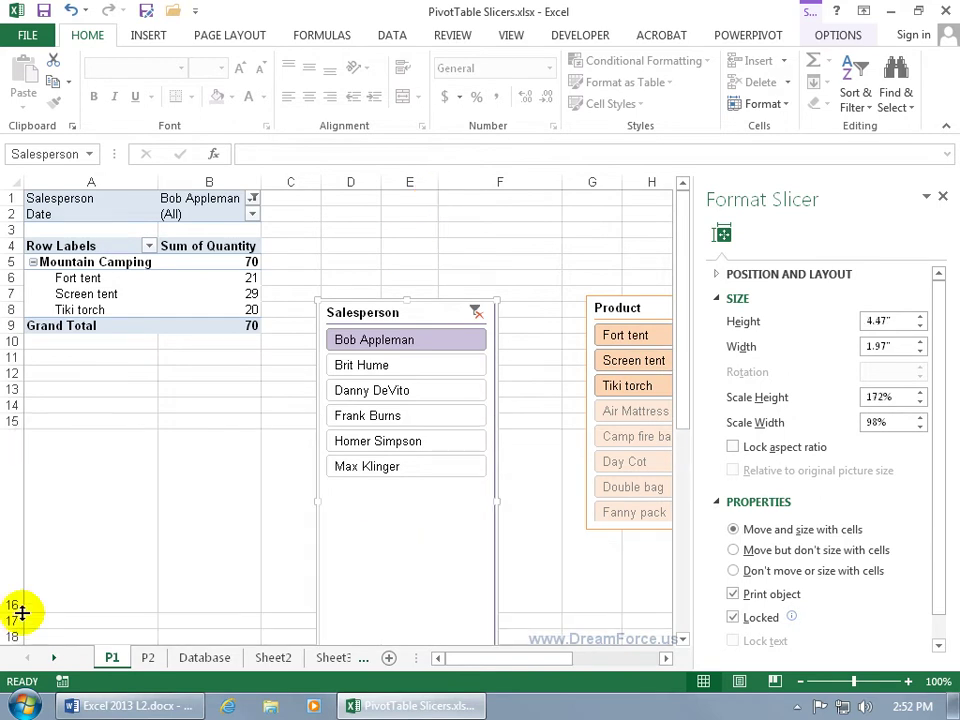
pyautogui.moveTo(686, 420); pyautogui.dragTo(686, 500)
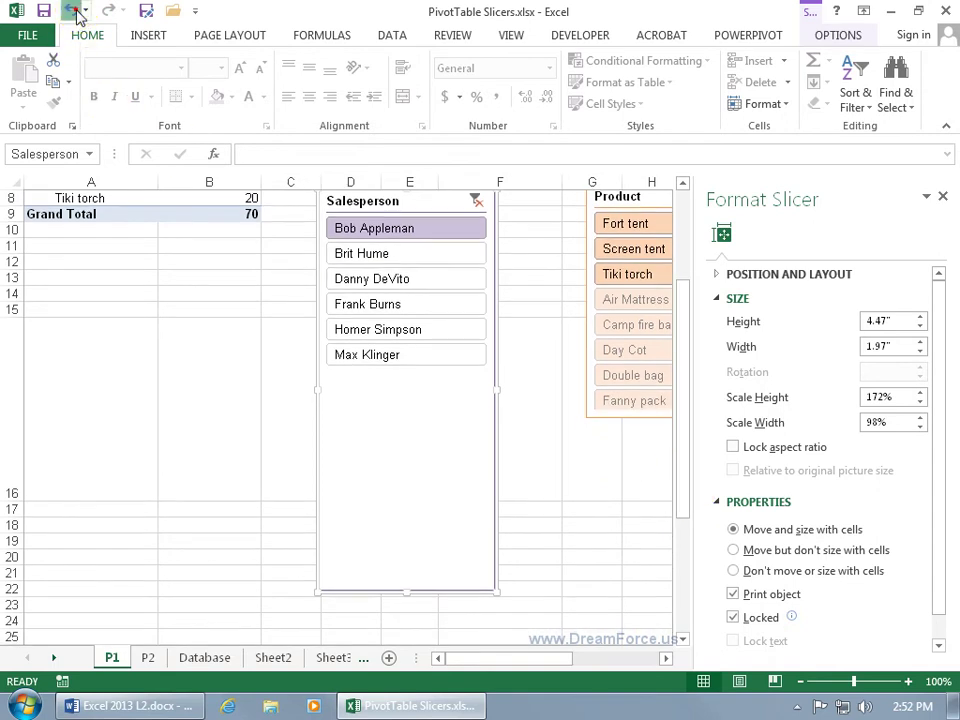
pyautogui.click(71, 10)
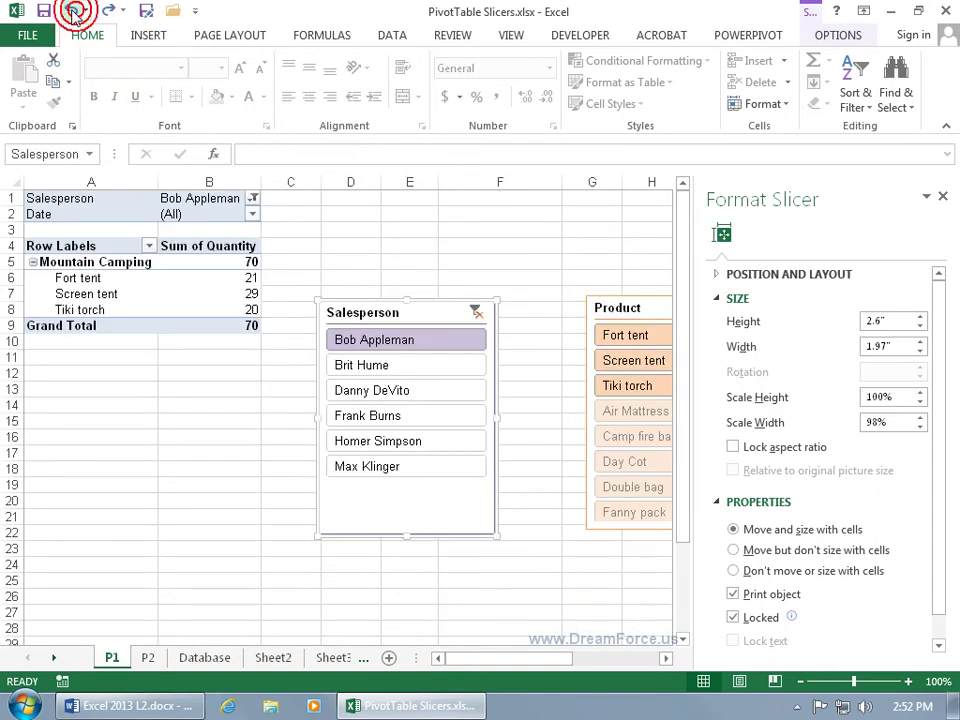
# Step: Set the Salesperson slicer to Don't move or size with cells and close the pane
pyautogui.click(735, 550)
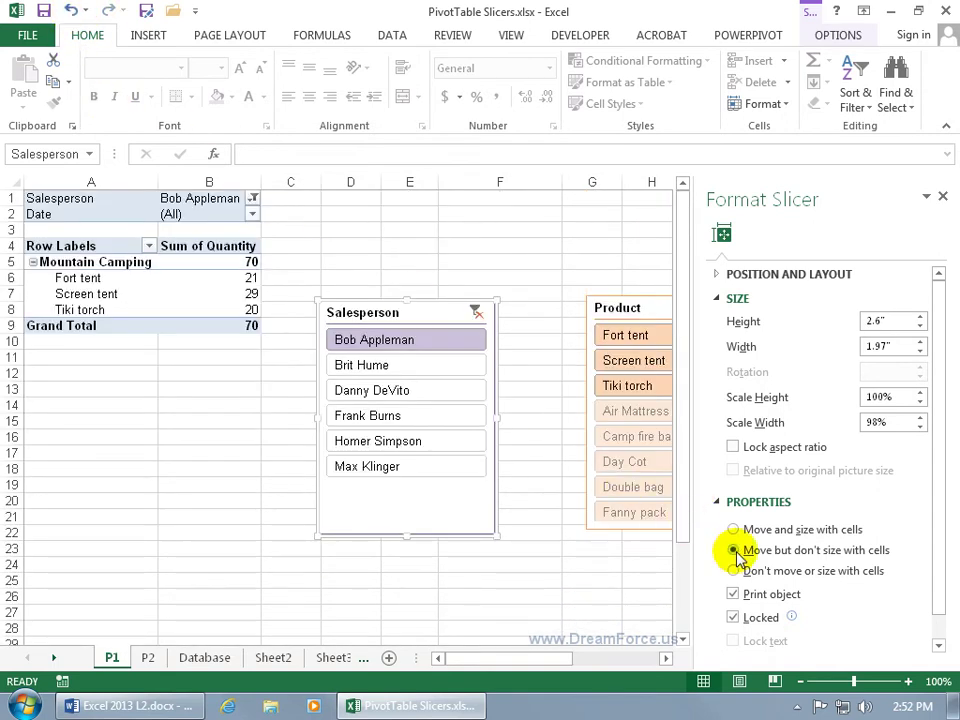
pyautogui.click(734, 571)
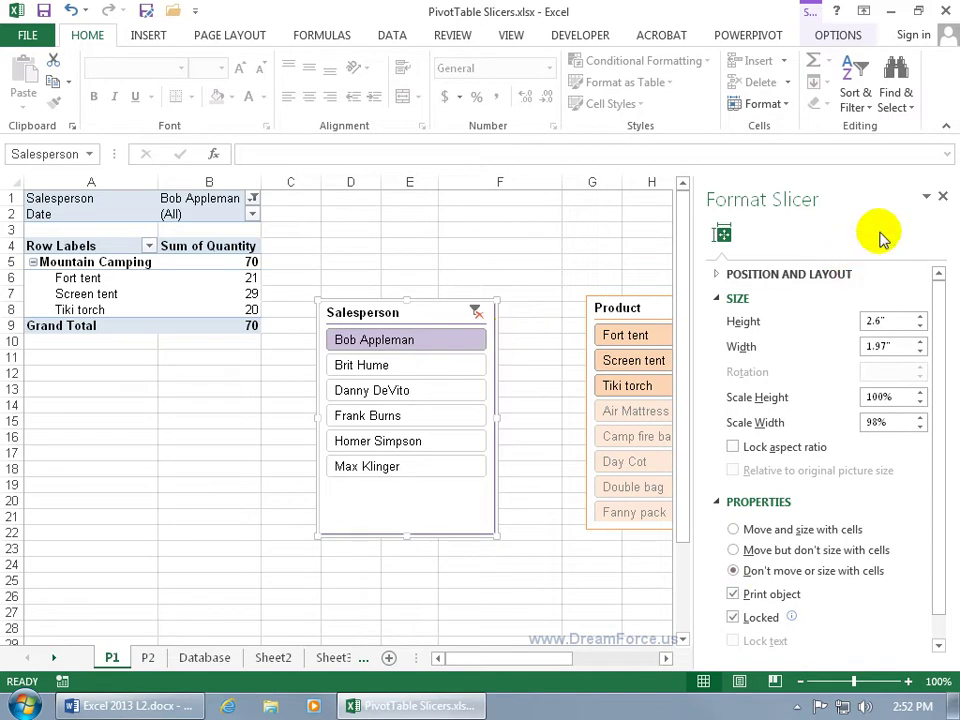
pyautogui.click(942, 197)
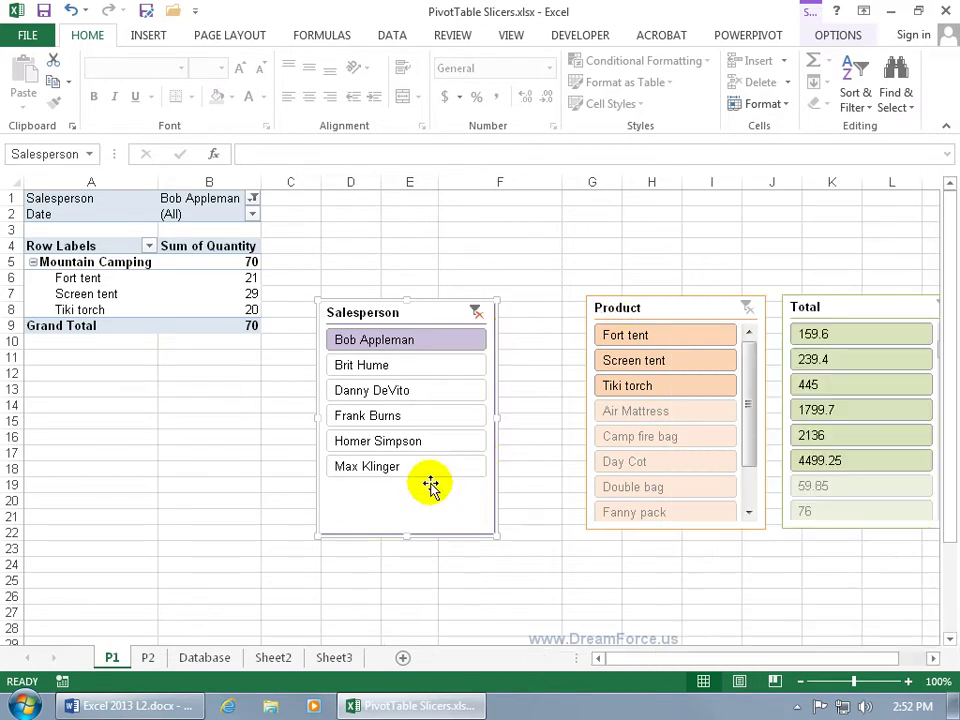
# Step: Remove the Salesperson and Product slicers from the sheet
pyautogui.rightClick(399, 504)
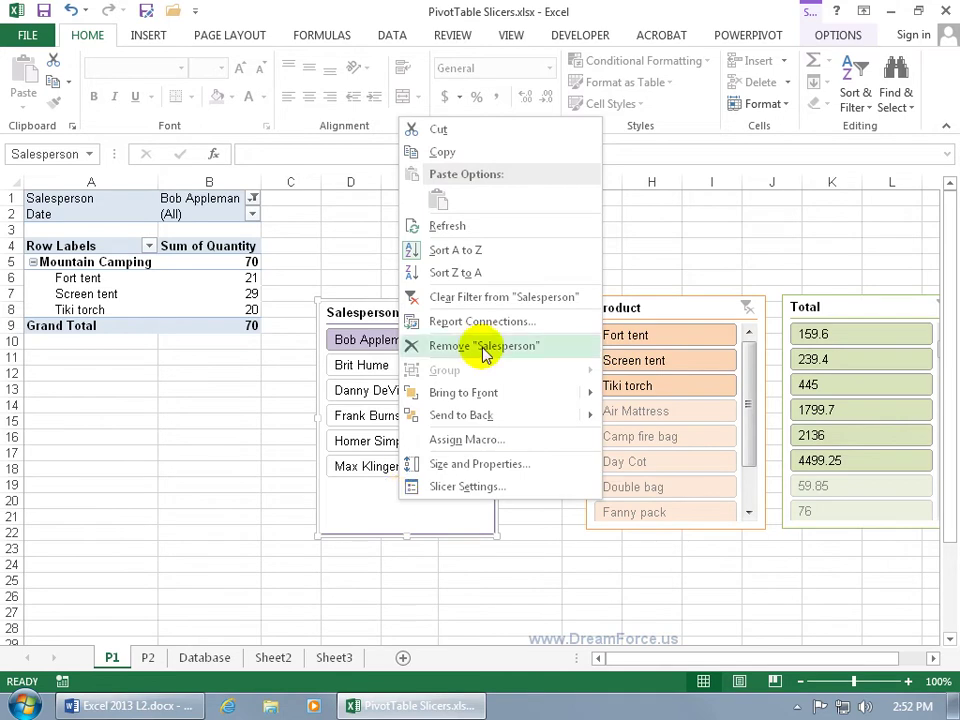
pyautogui.click(482, 346)
pyautogui.click(673, 310)
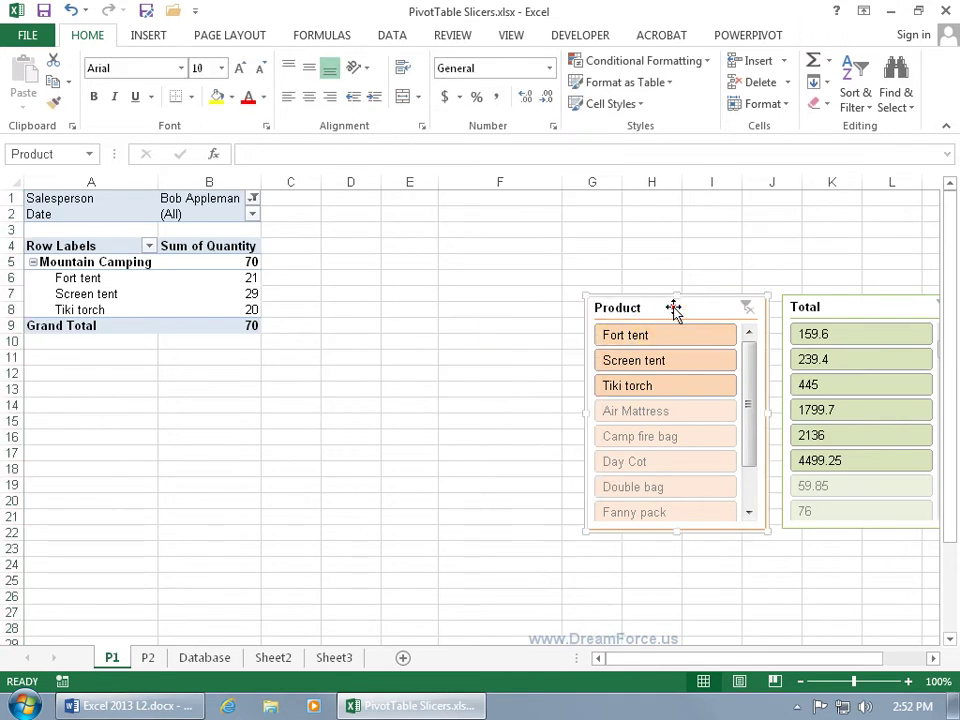
pyautogui.press('Delete')
pyautogui.click(836, 307)
# Step: Set the B1 Salesperson filter to show all salespeople on both P1 and P2
pyautogui.click(254, 200)
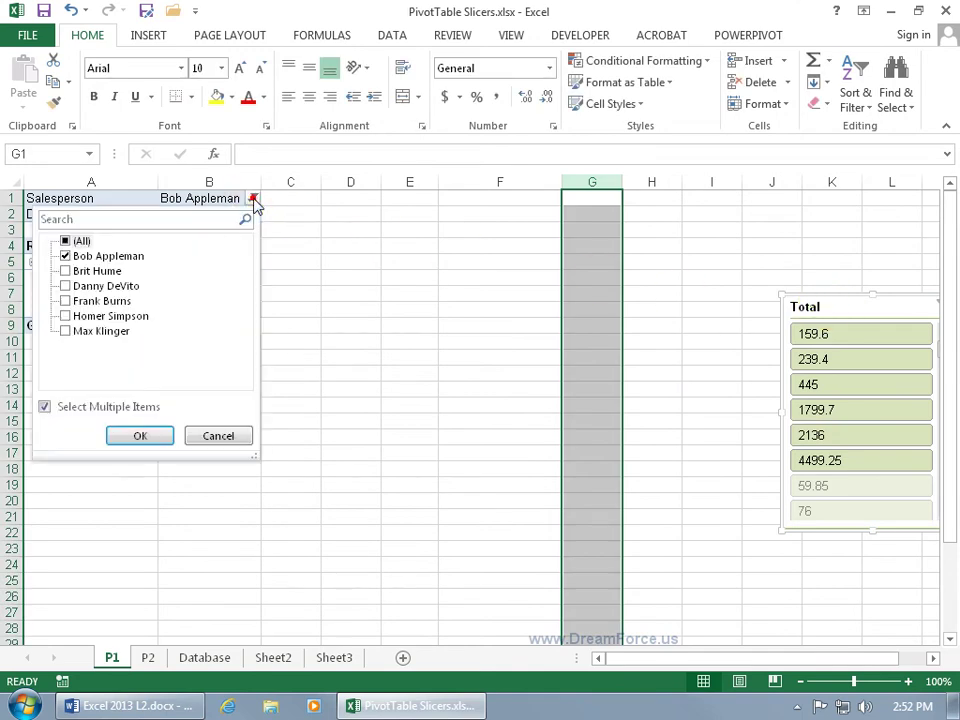
pyautogui.click(65, 242)
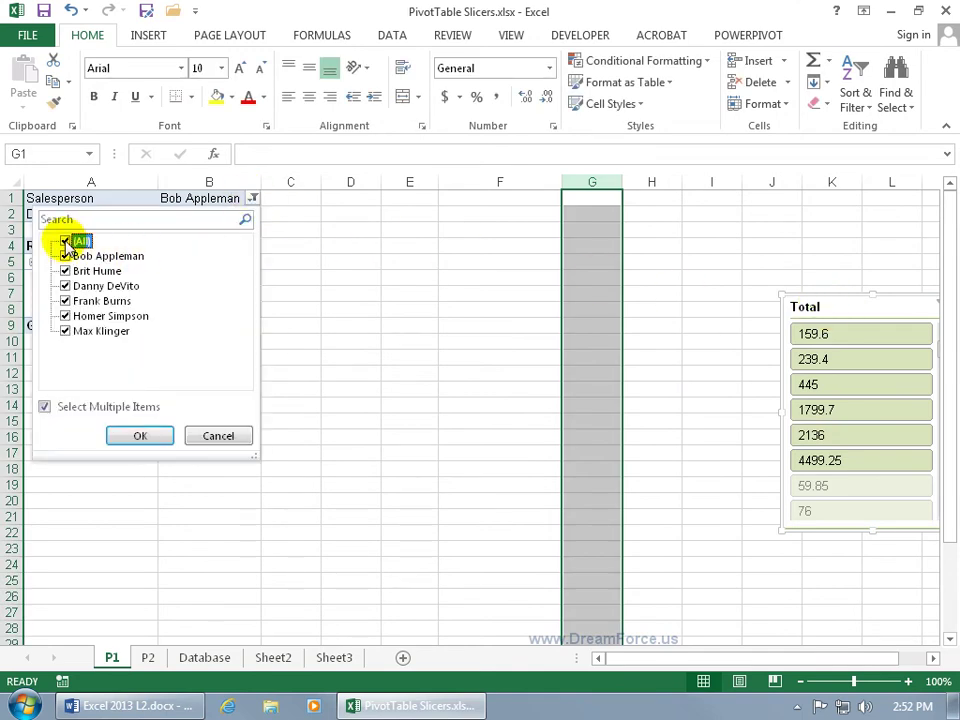
pyautogui.click(140, 438)
pyautogui.click(140, 438)
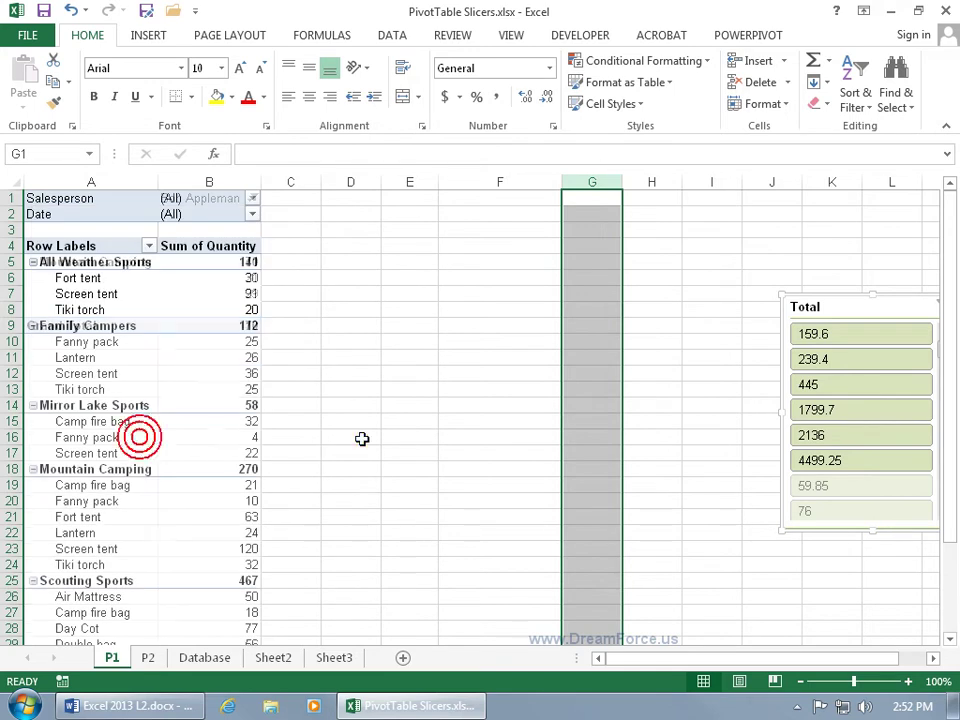
pyautogui.click(148, 657)
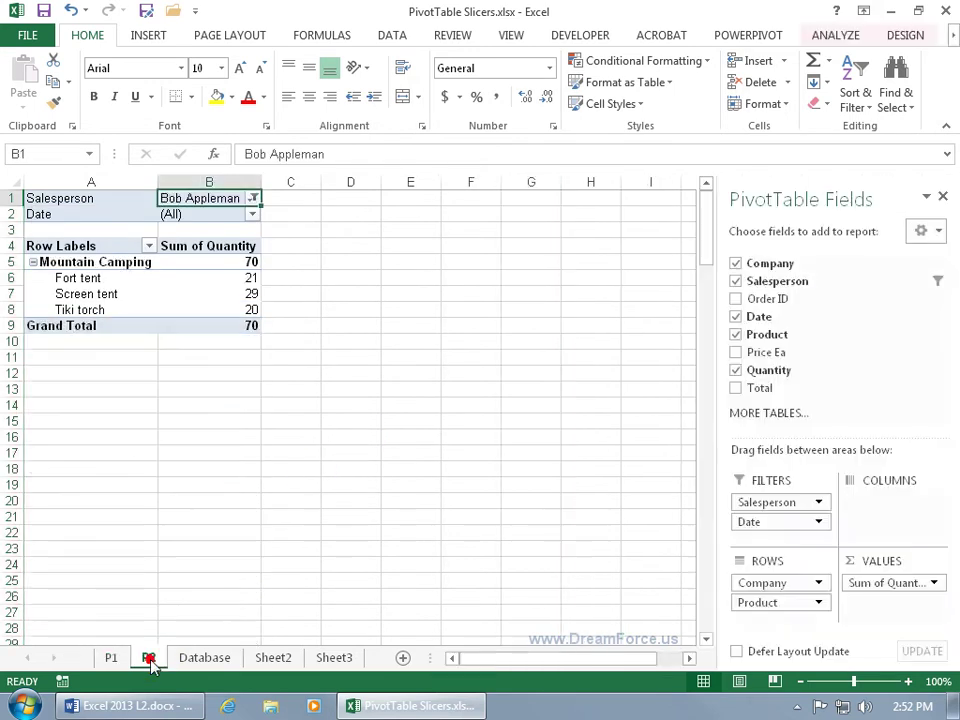
pyautogui.click(253, 198)
pyautogui.click(62, 407)
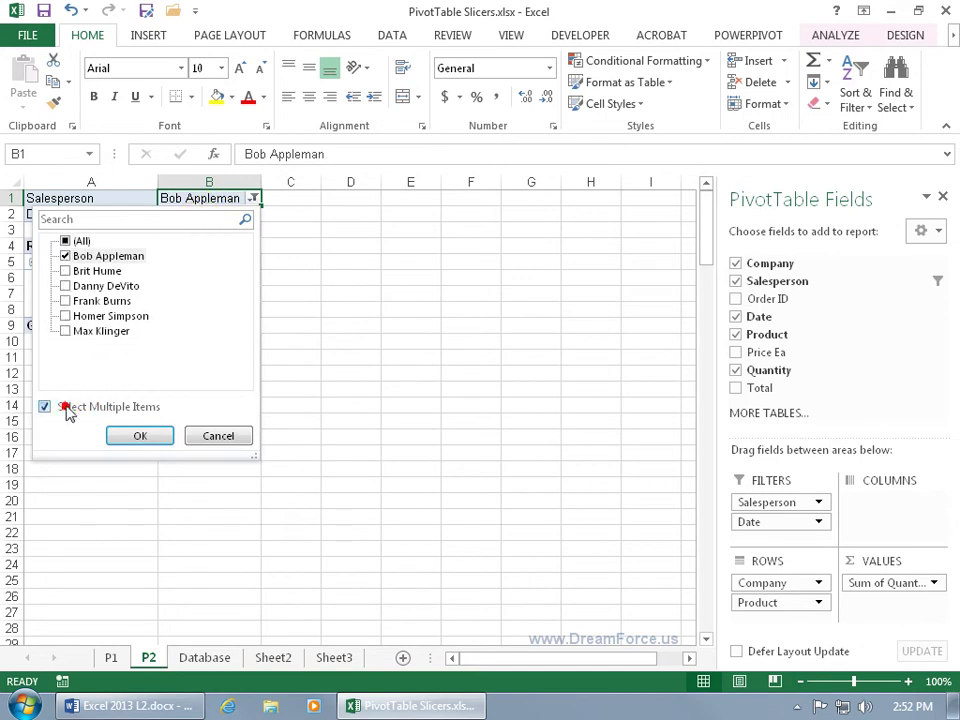
pyautogui.click(64, 242)
pyautogui.click(129, 435)
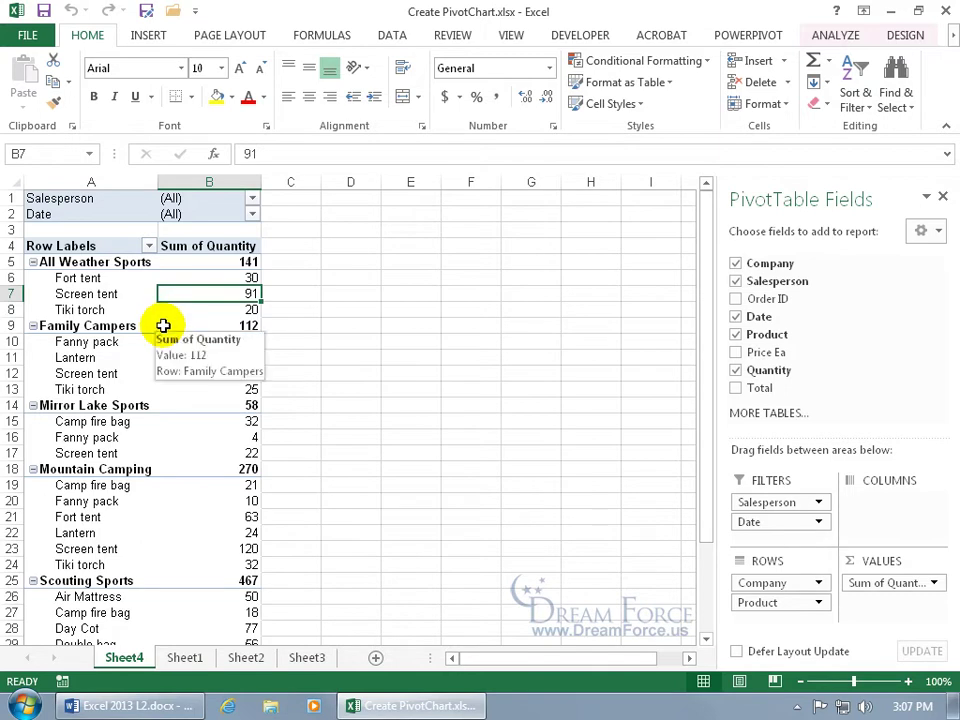
# Step: Insert a clustered column PivotChart from the Sheet4 pivot table
pyautogui.click(845, 38)
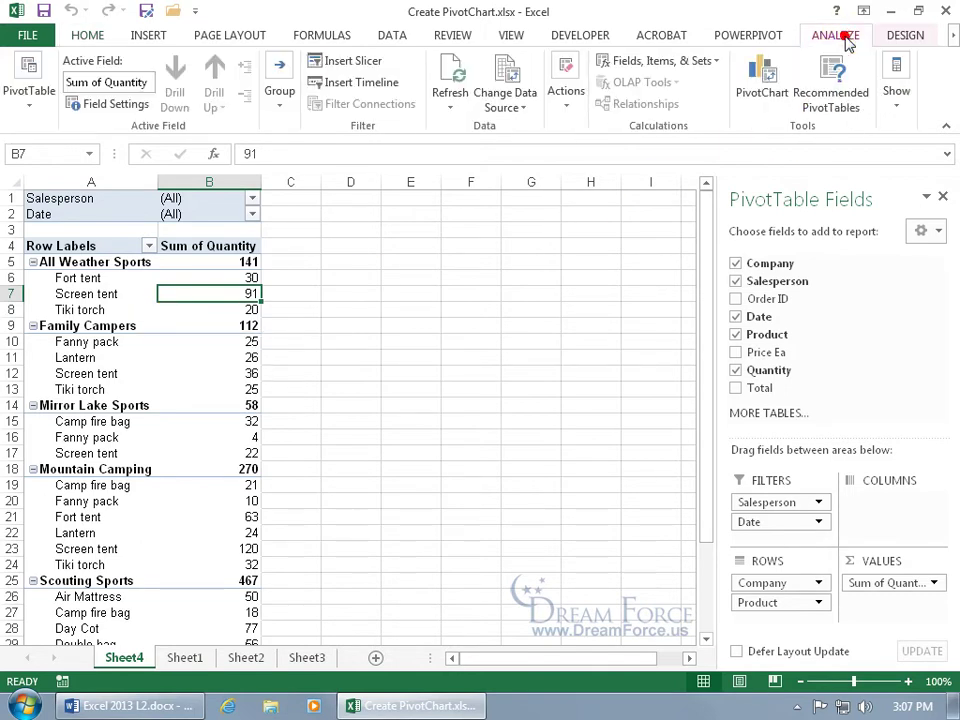
pyautogui.click(762, 78)
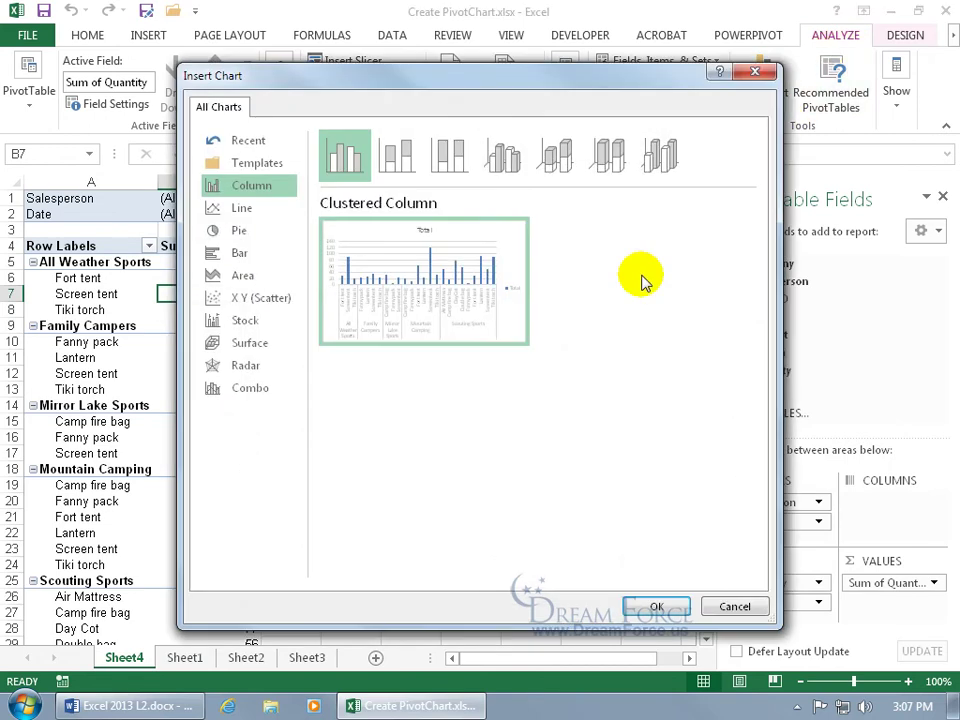
pyautogui.moveTo(445, 296)
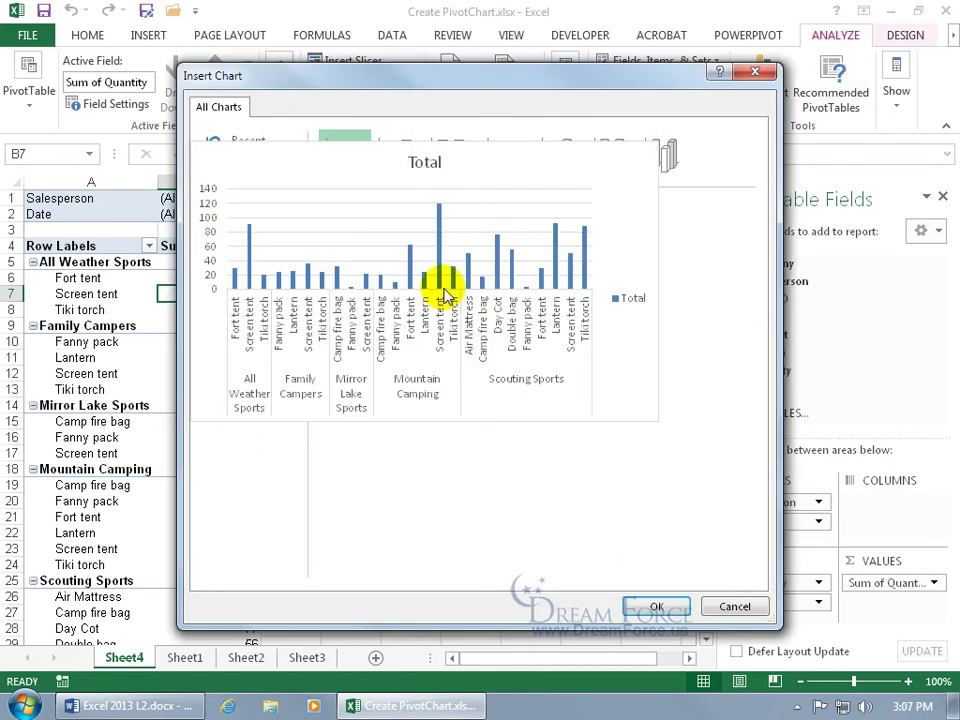
pyautogui.doubleClick(440, 287)
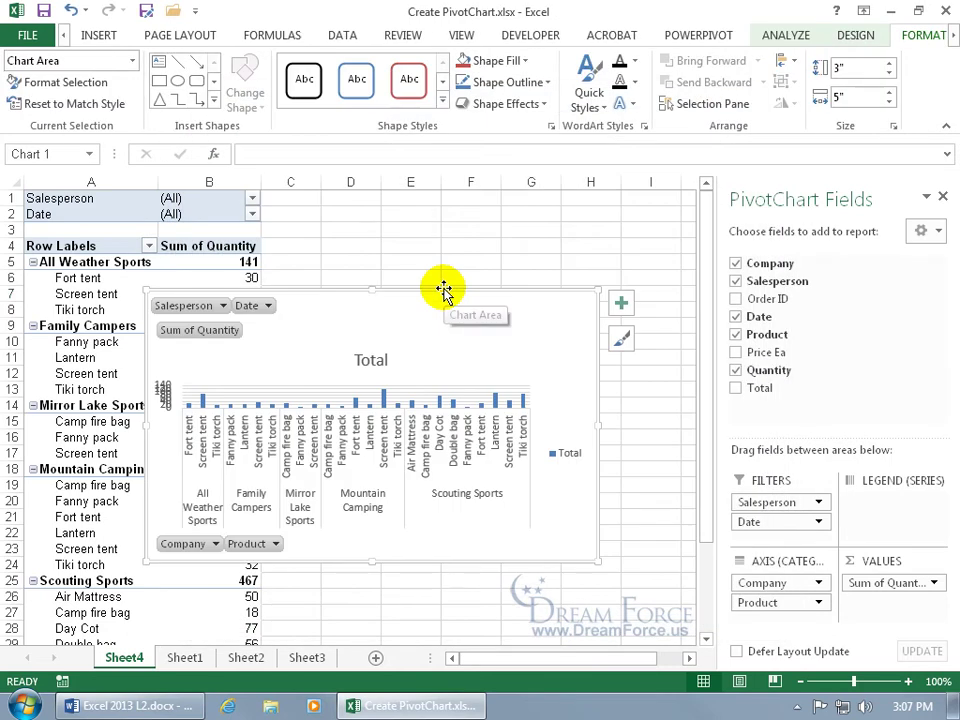
pyautogui.click(943, 196)
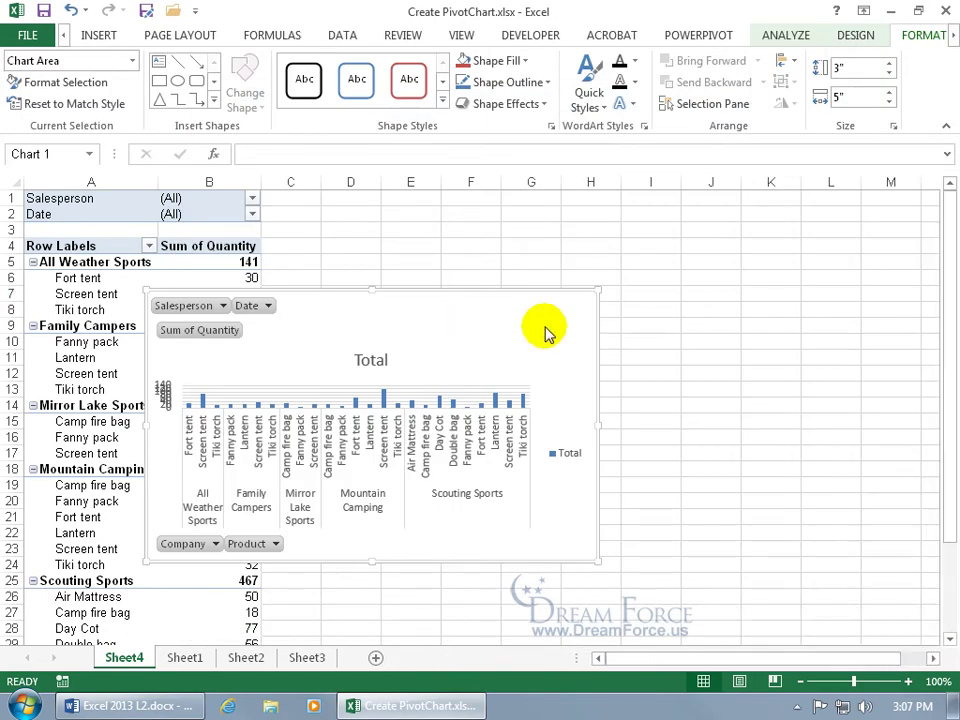
# Step: Move the chart up and enlarge it to span columns C through M
pyautogui.moveTo(465, 307); pyautogui.dragTo(636, 223)
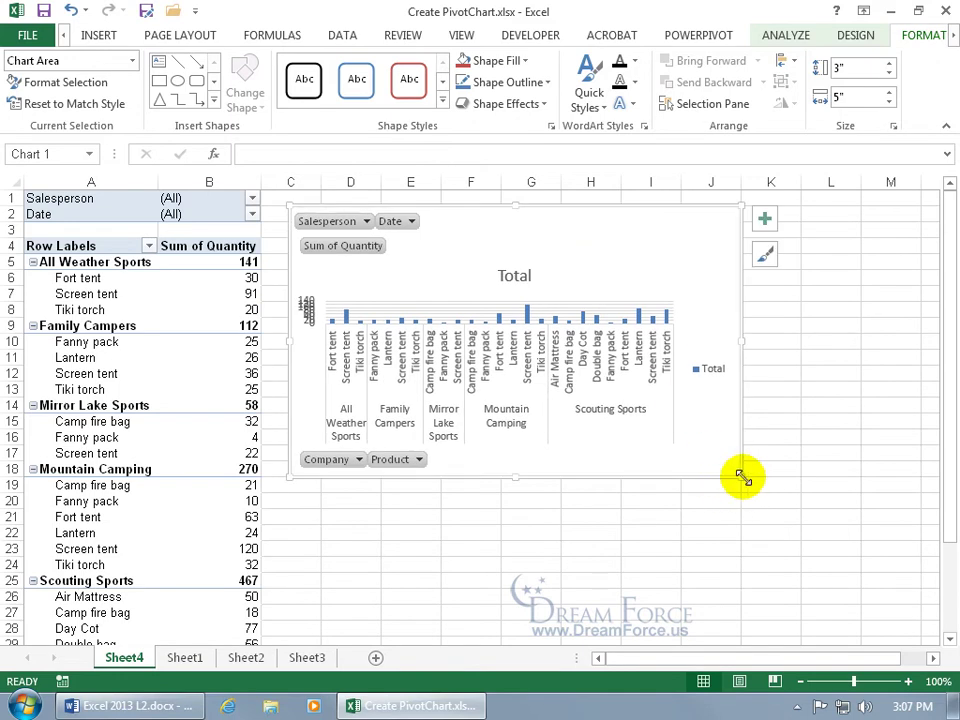
pyautogui.moveTo(741, 477); pyautogui.dragTo(858, 619)
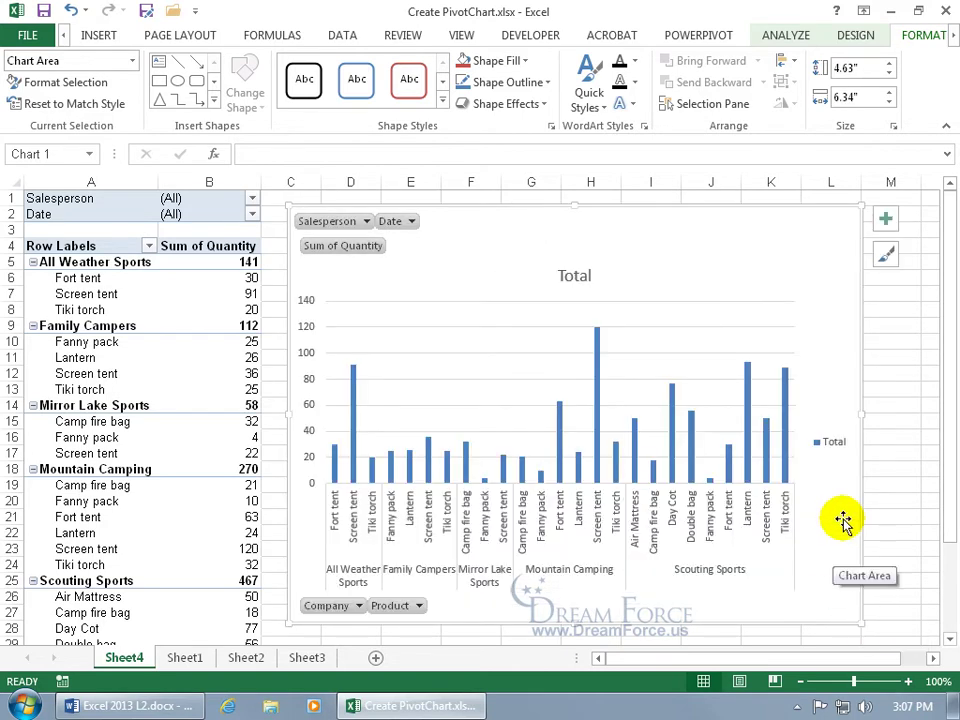
pyautogui.moveTo(860, 413); pyautogui.dragTo(930, 409)
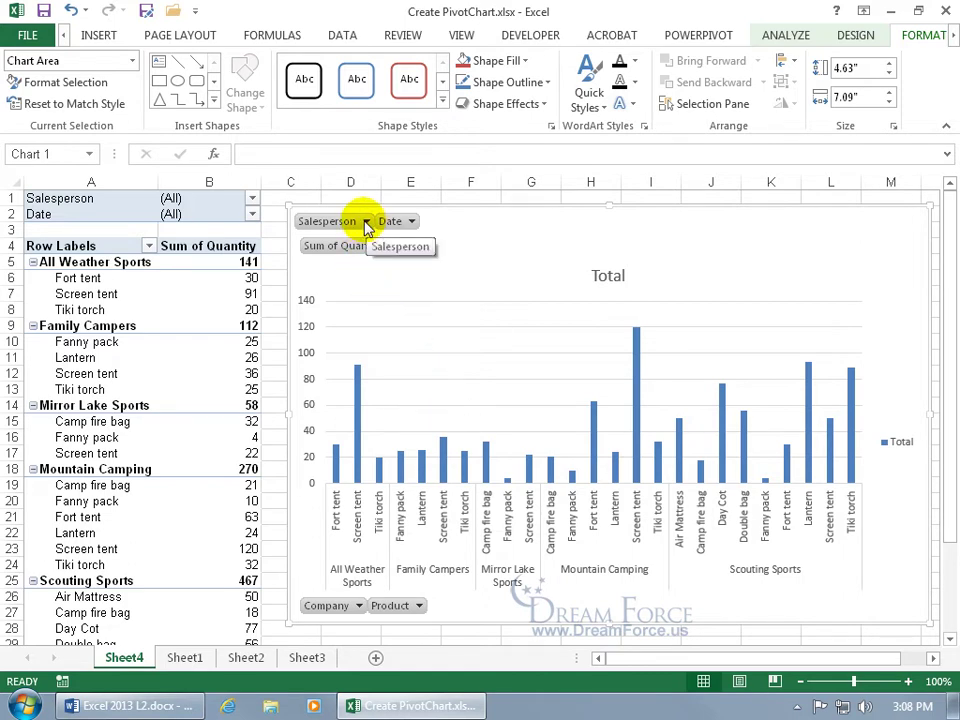
pyautogui.click(88, 198)
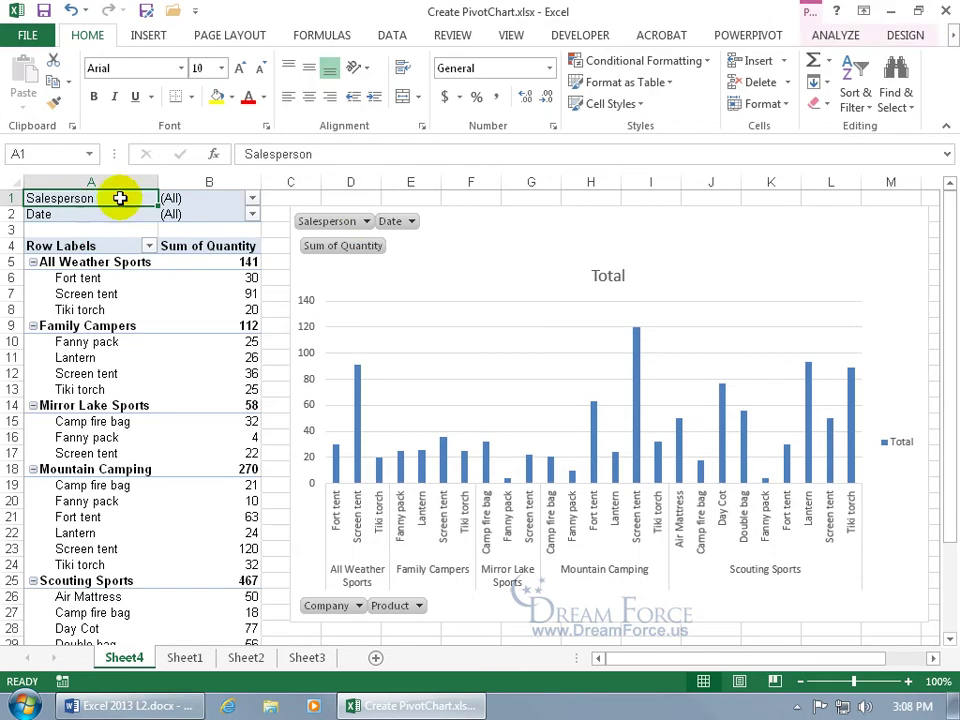
pyautogui.click(252, 200)
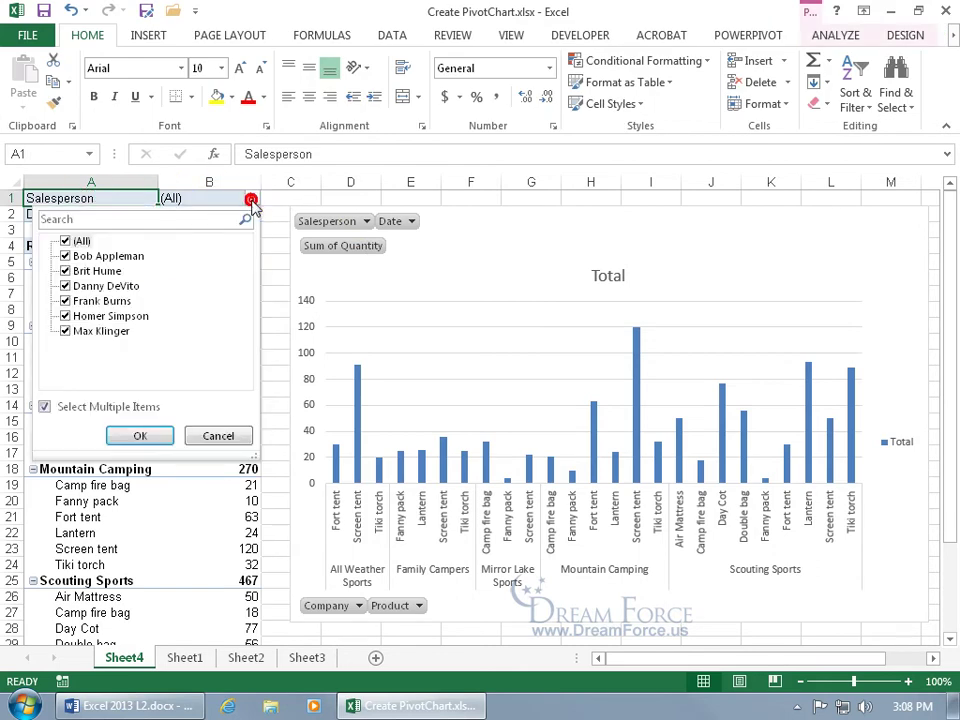
pyautogui.click(65, 242)
pyautogui.click(65, 257)
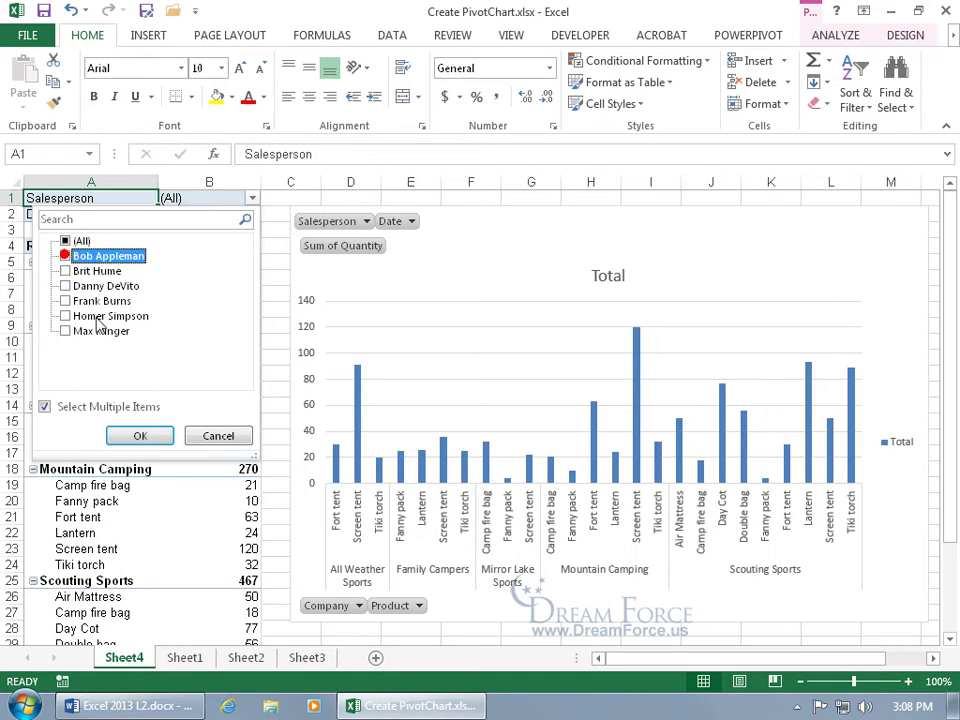
pyautogui.click(140, 435)
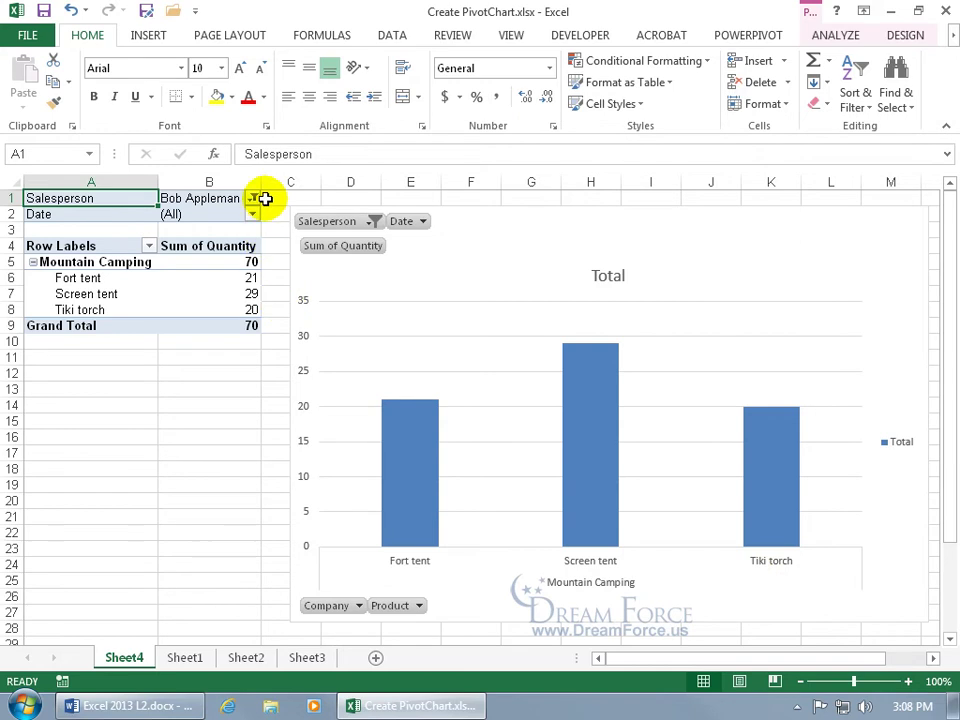
pyautogui.click(371, 221)
pyautogui.click(177, 259)
pyautogui.click(252, 453)
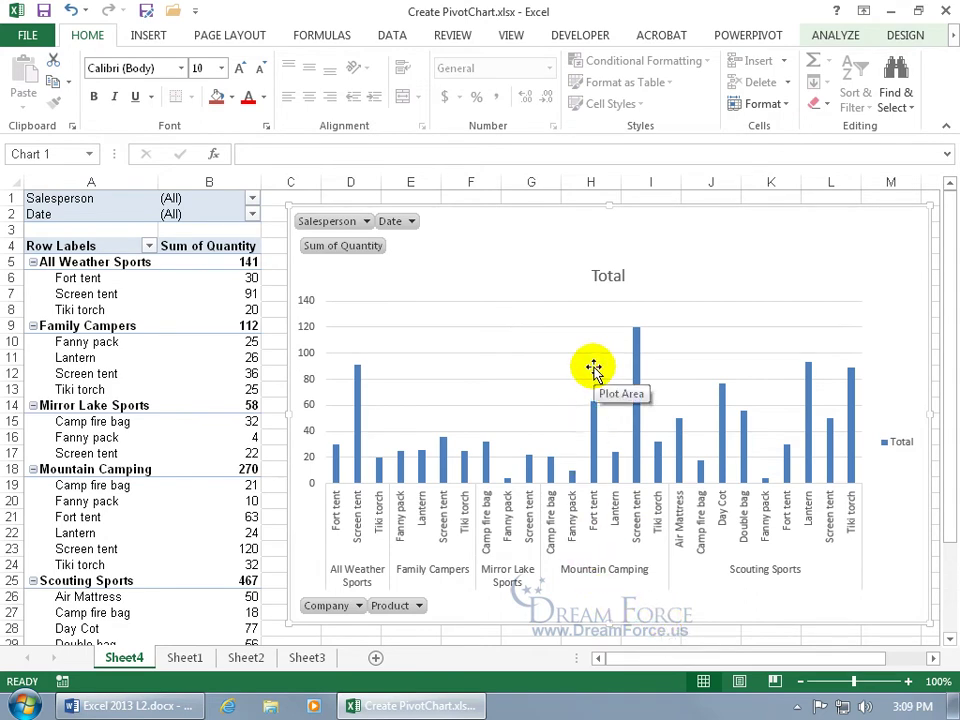
# Step: Change the chart title from Total to 'Salesperson's Performance'
pyautogui.click(609, 276)
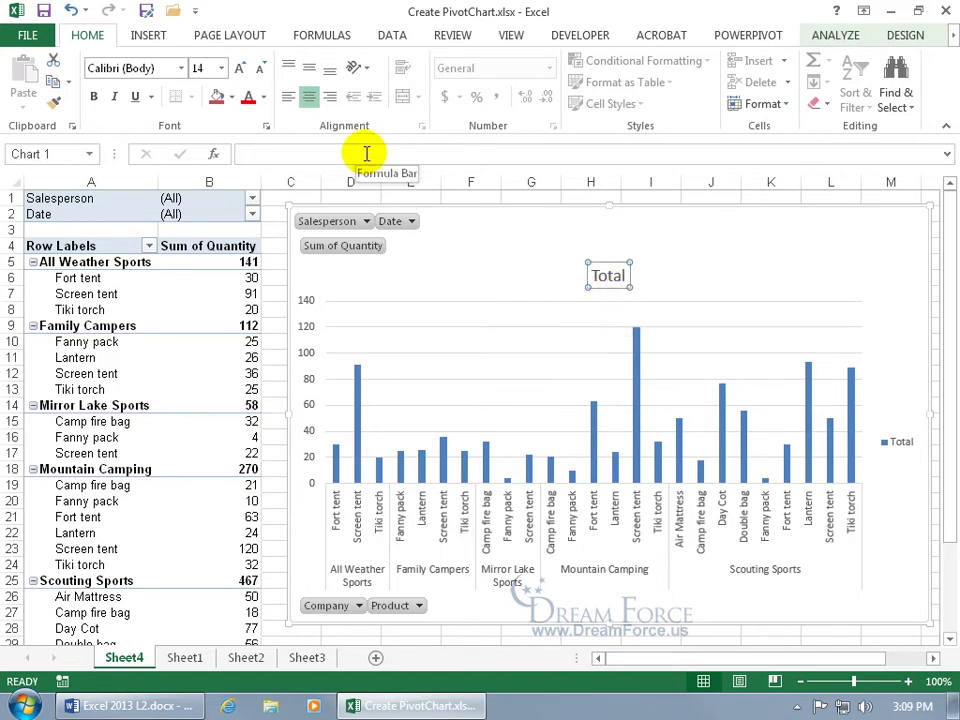
pyautogui.click(367, 153)
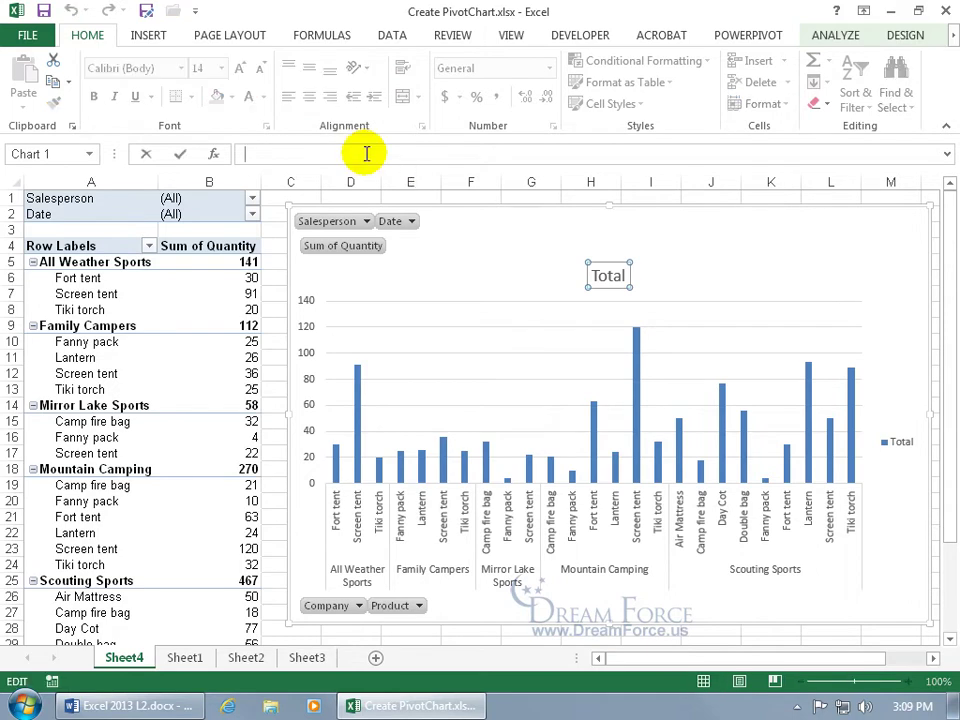
pyautogui.write("Salesperson's Performance")
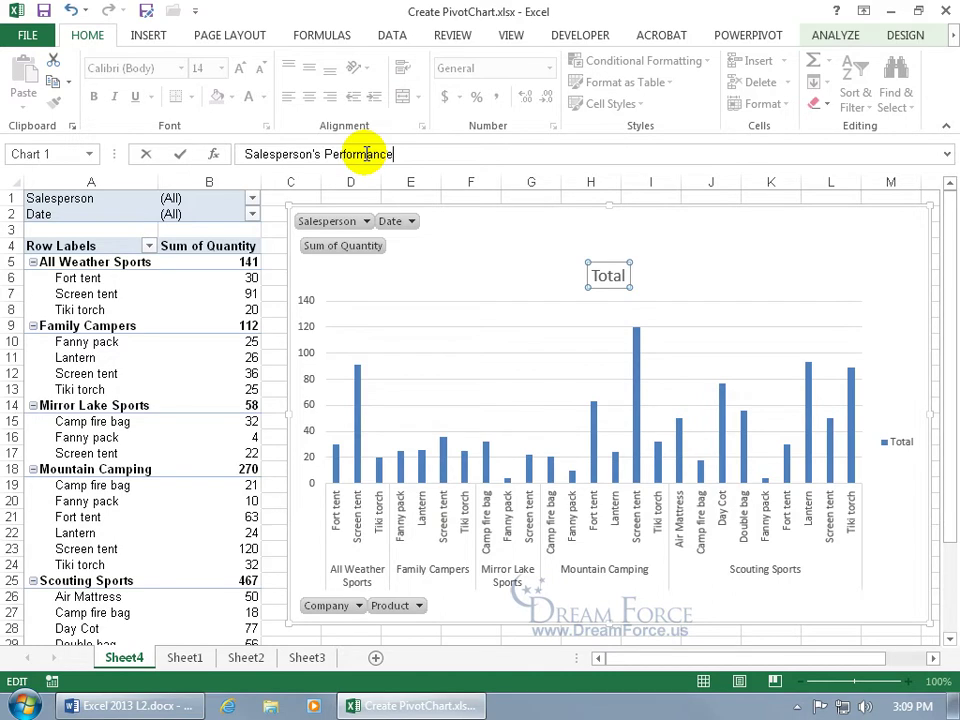
pyautogui.press('Return')
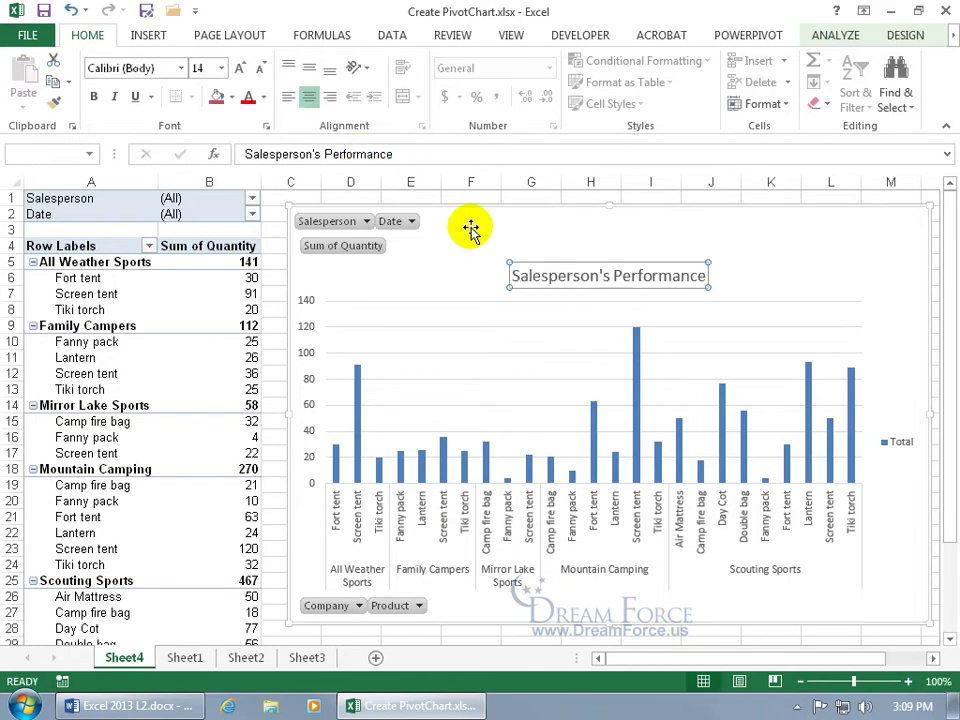
pyautogui.rightClick(567, 328)
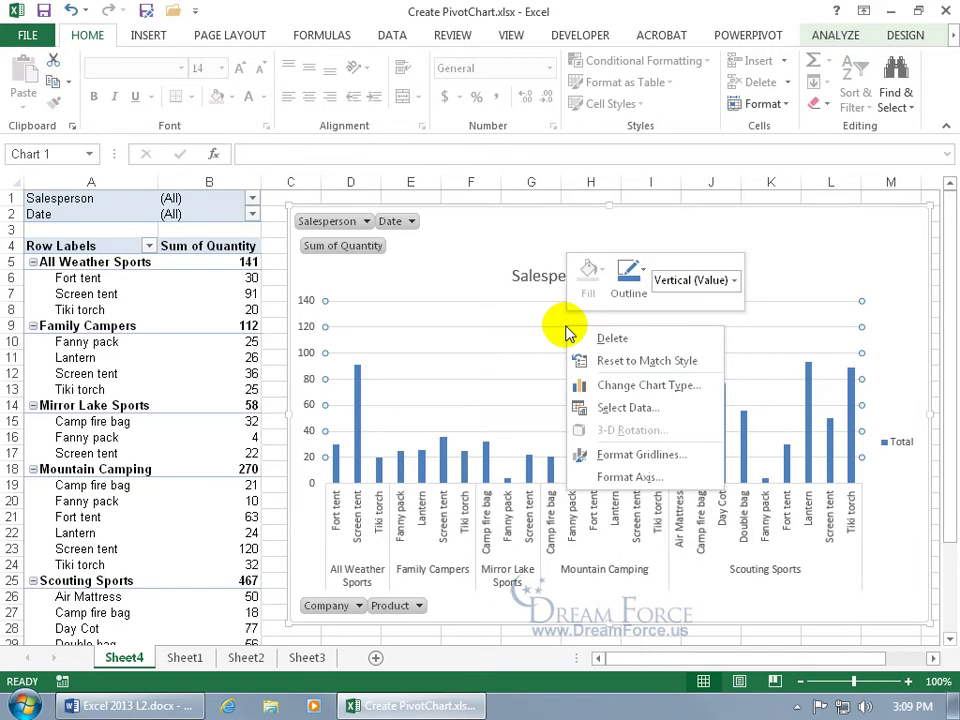
pyautogui.click(621, 386)
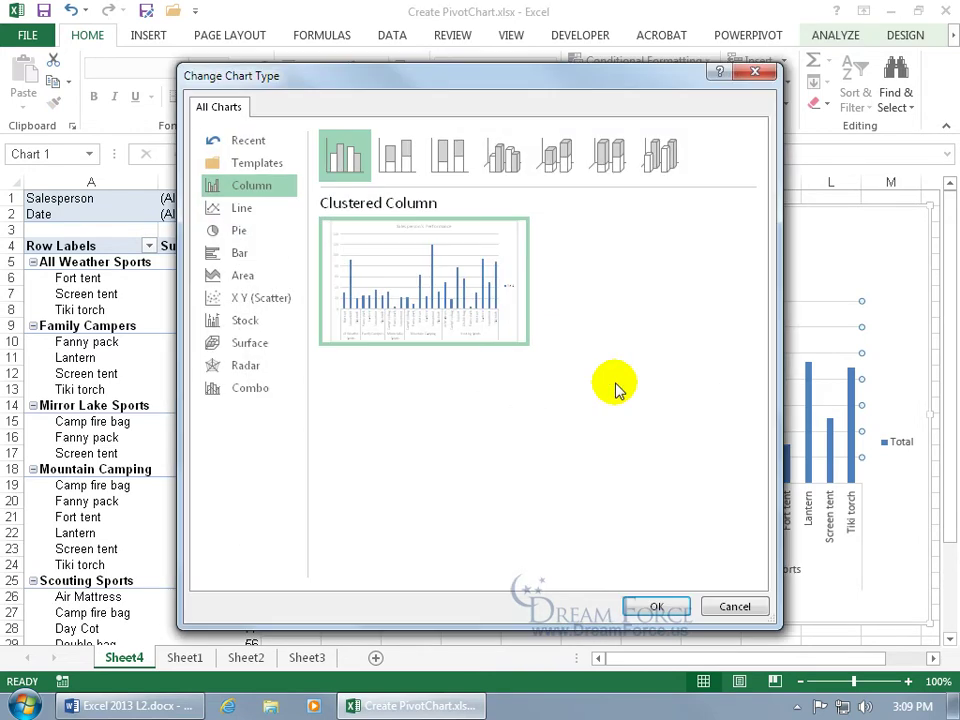
pyautogui.click(733, 607)
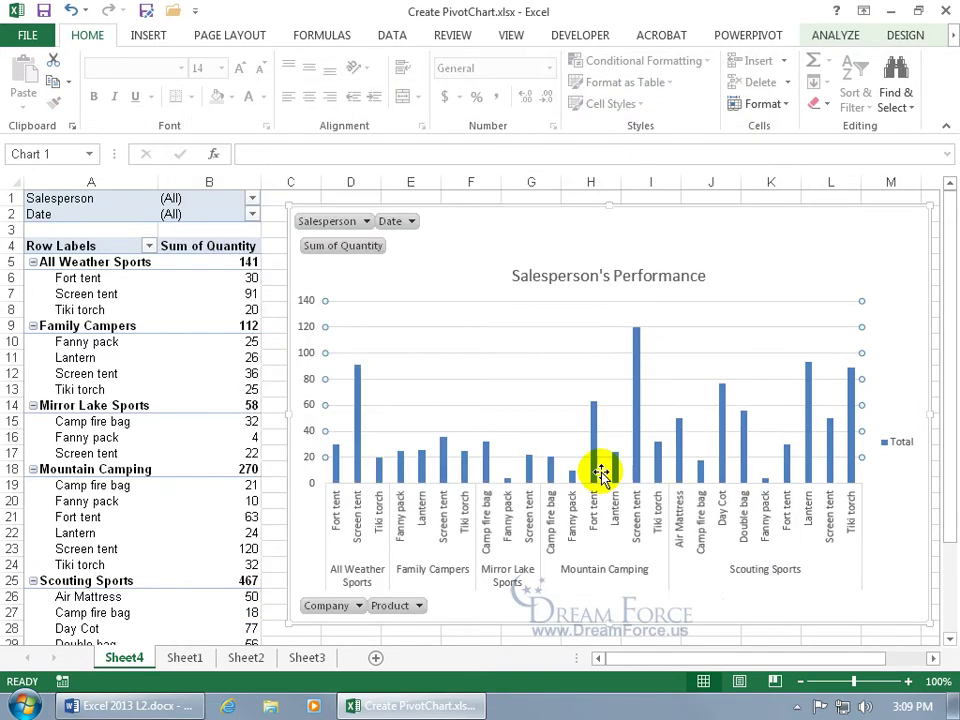
pyautogui.click(903, 35)
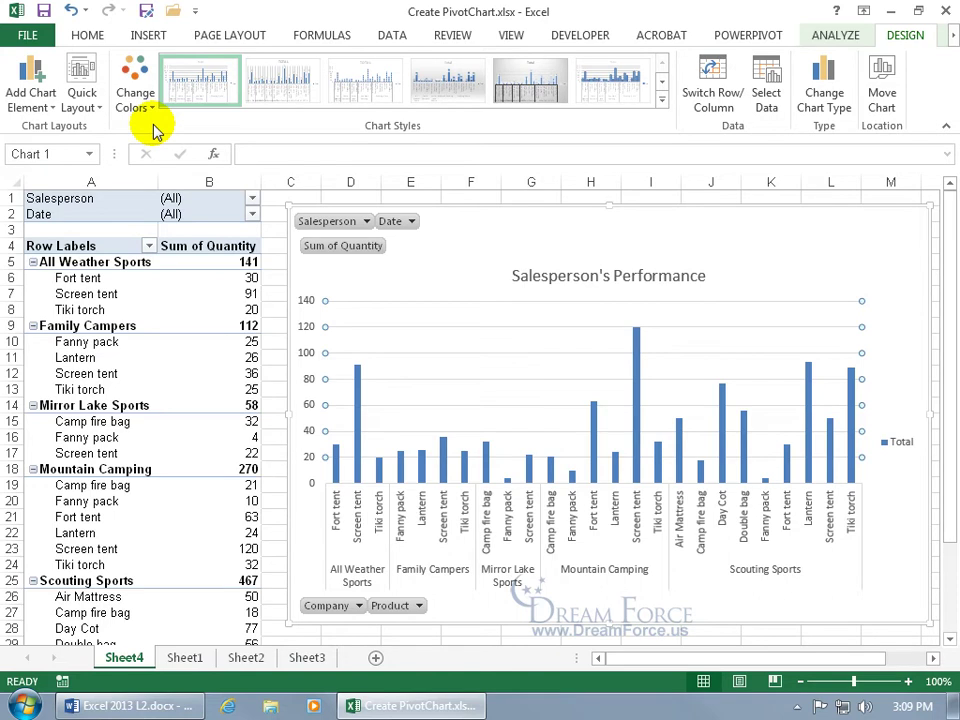
pyautogui.click(38, 106)
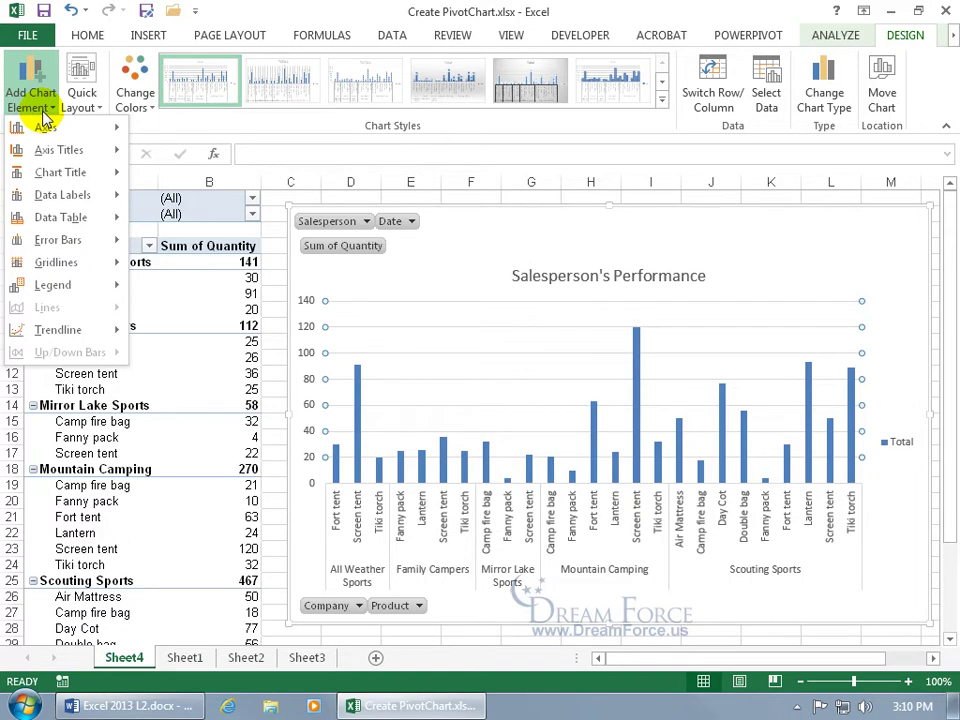
pyautogui.click(428, 250)
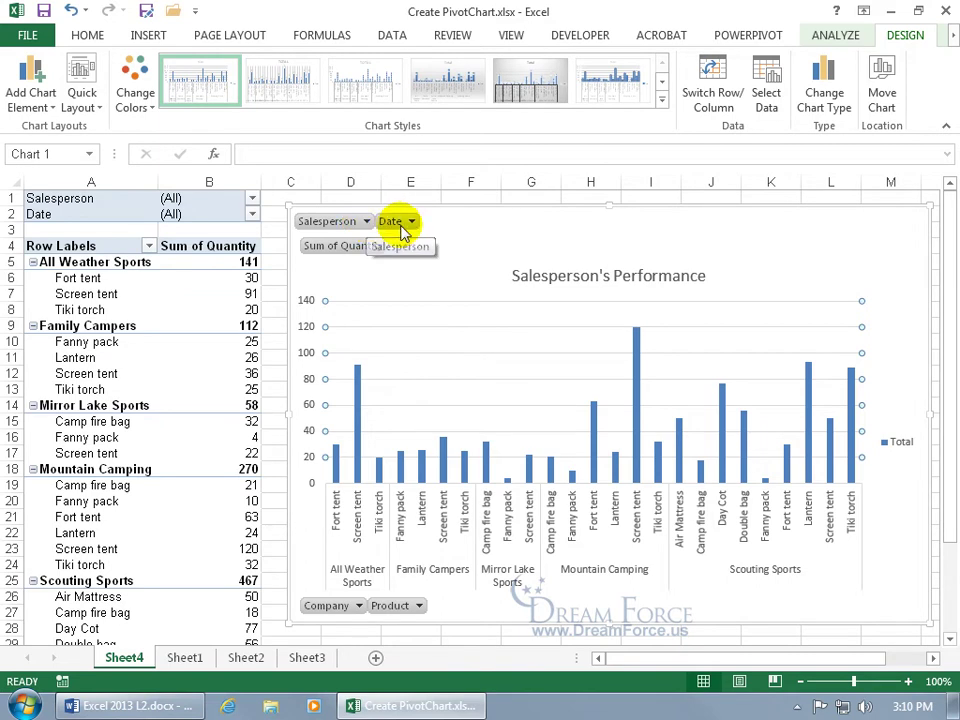
pyautogui.click(410, 221)
pyautogui.click(468, 254)
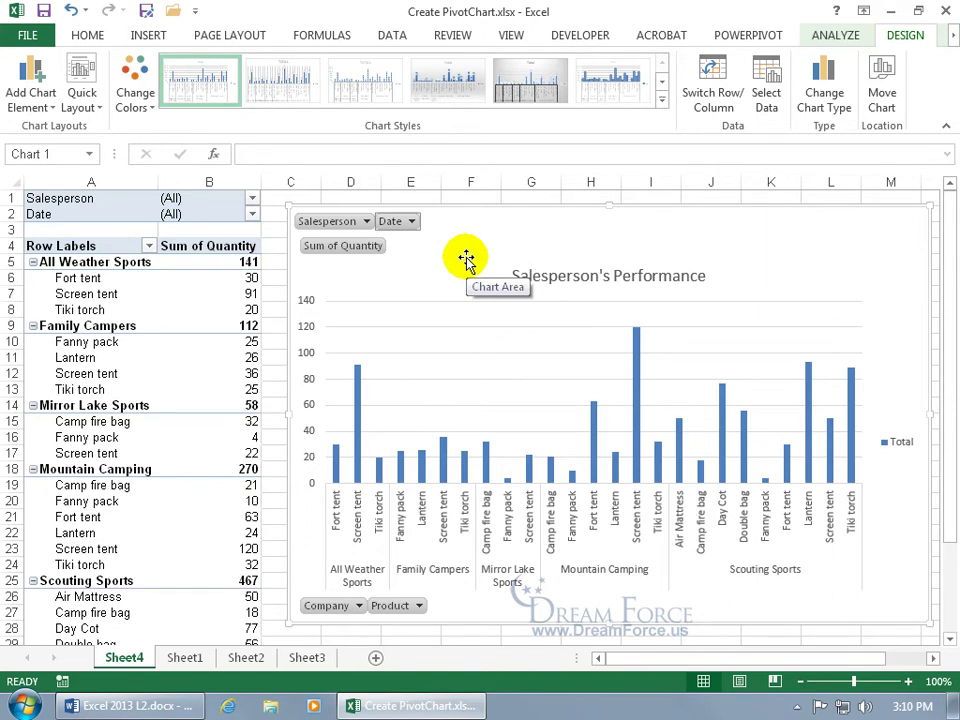
pyautogui.click(169, 357)
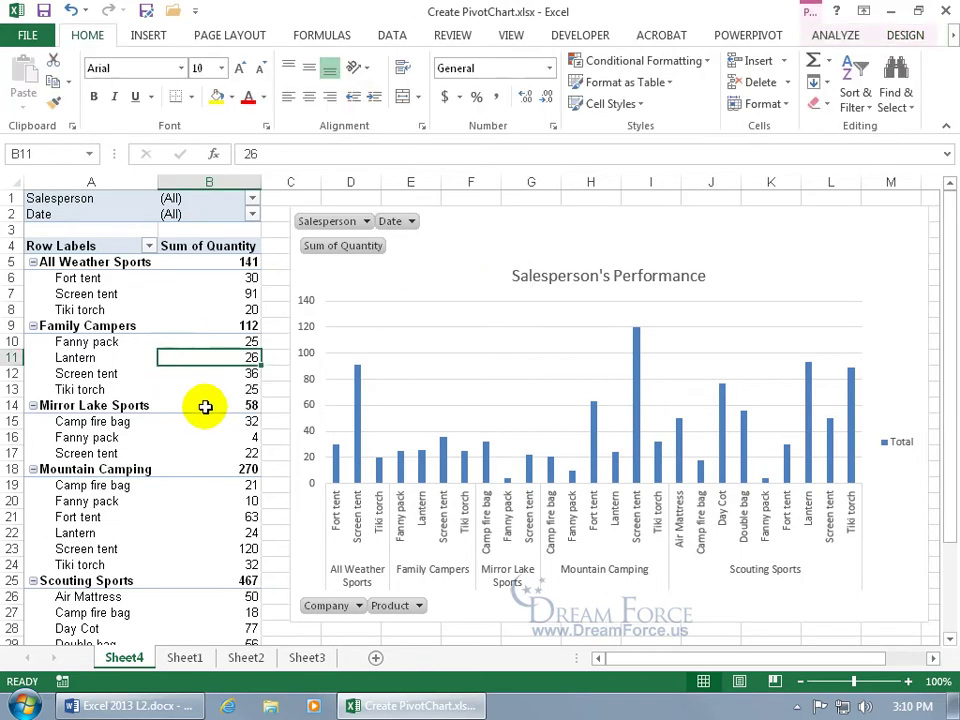
pyautogui.moveTo(207, 410)
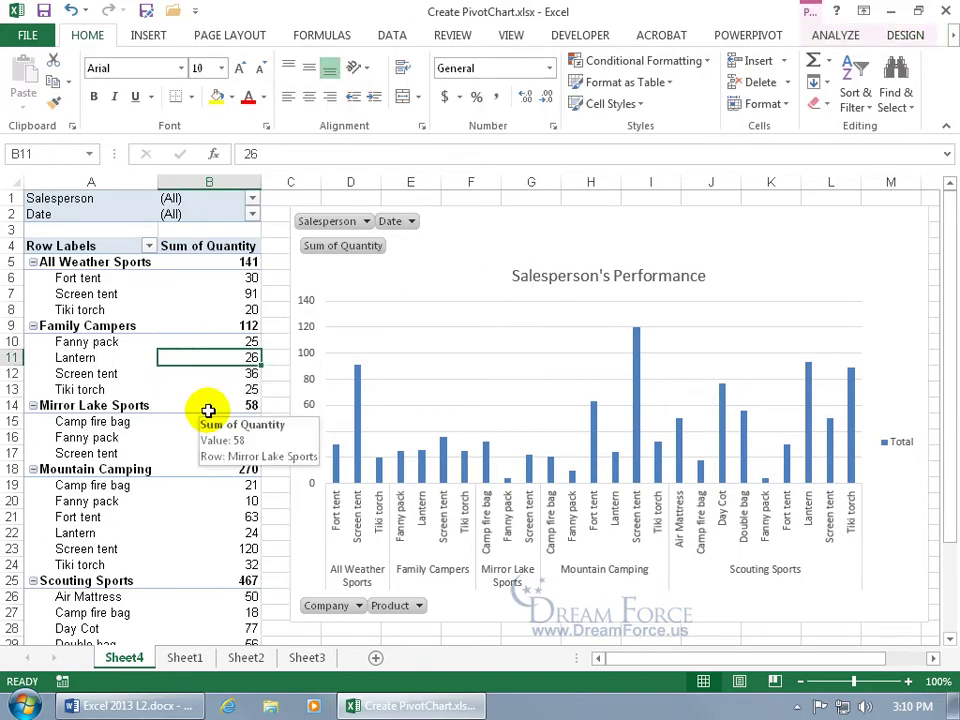
# Step: On Sheet1, insert a PivotChart at J5, then undo it, leaving only the order data
pyautogui.click(184, 657)
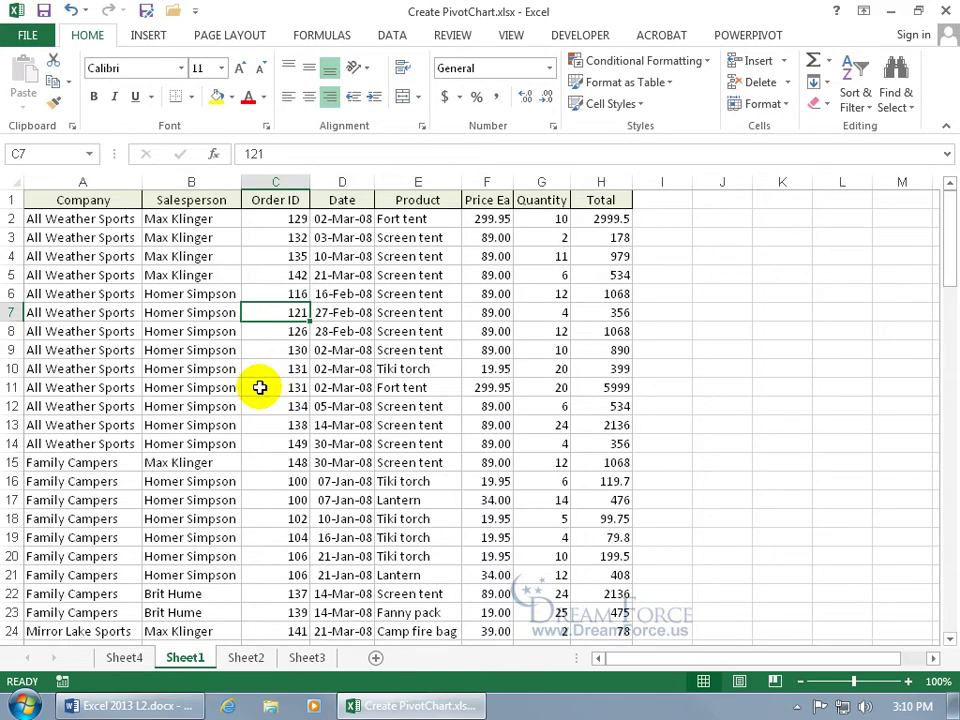
pyautogui.click(149, 37)
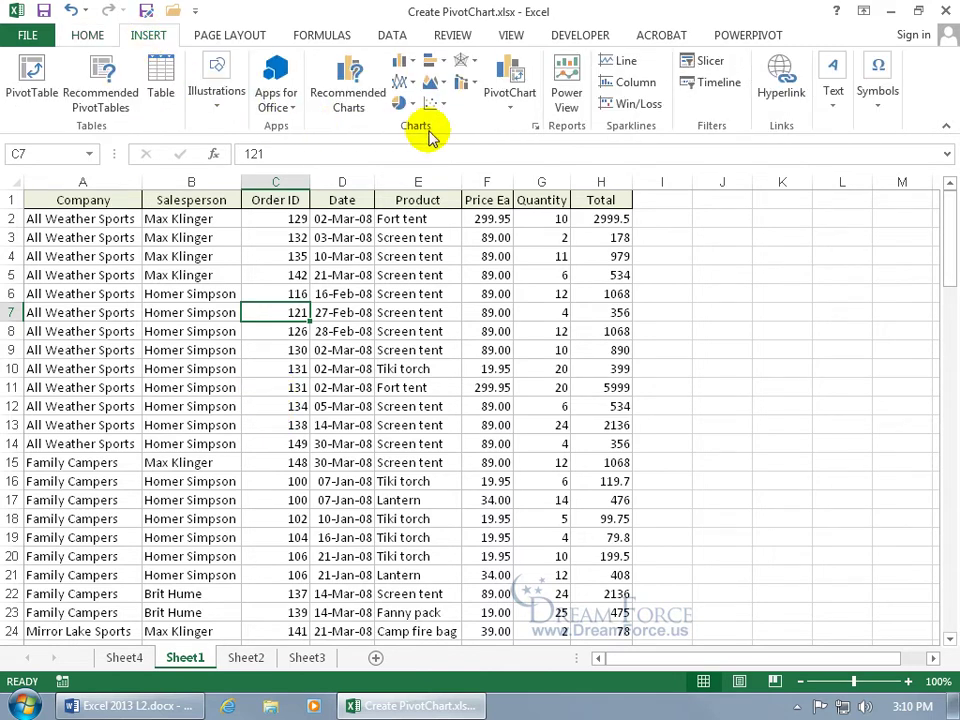
pyautogui.click(527, 80)
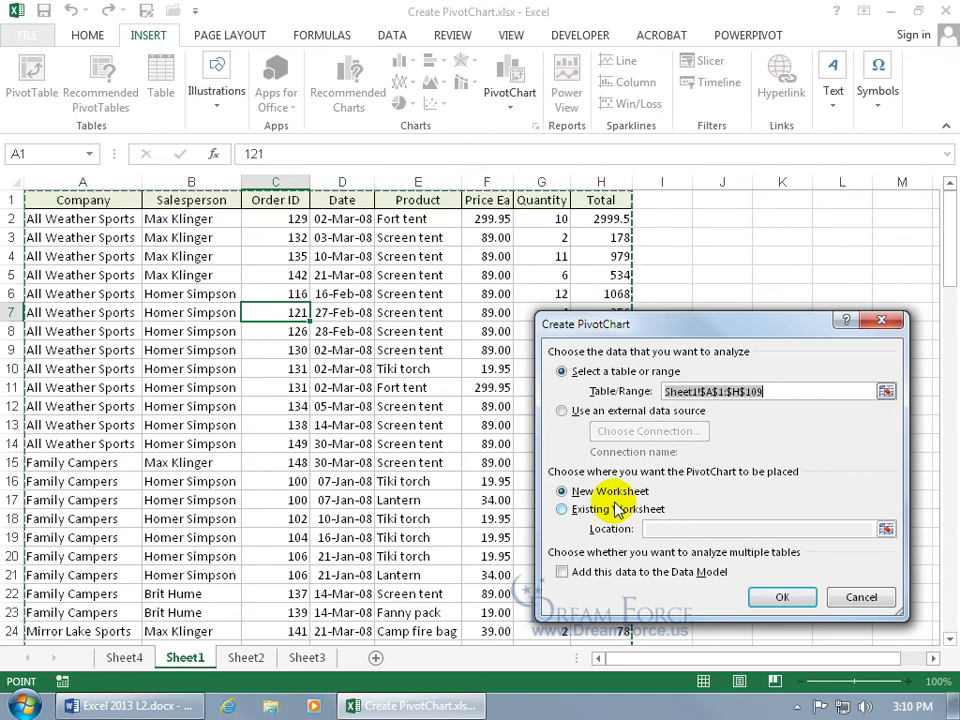
pyautogui.click(600, 512)
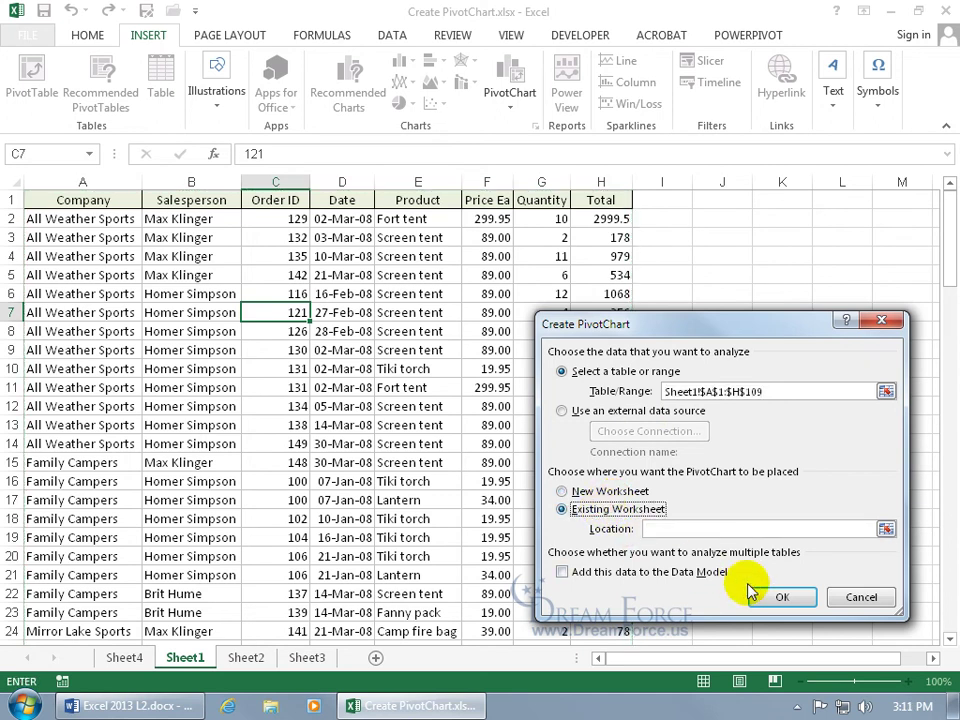
pyautogui.click(885, 530)
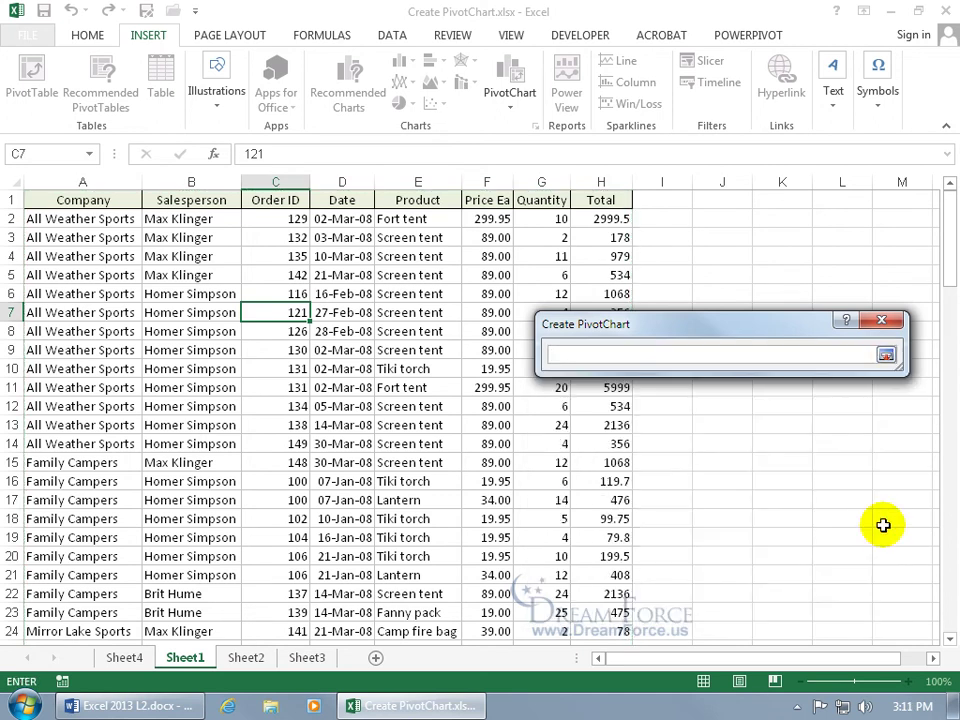
pyautogui.click(716, 274)
pyautogui.click(716, 274)
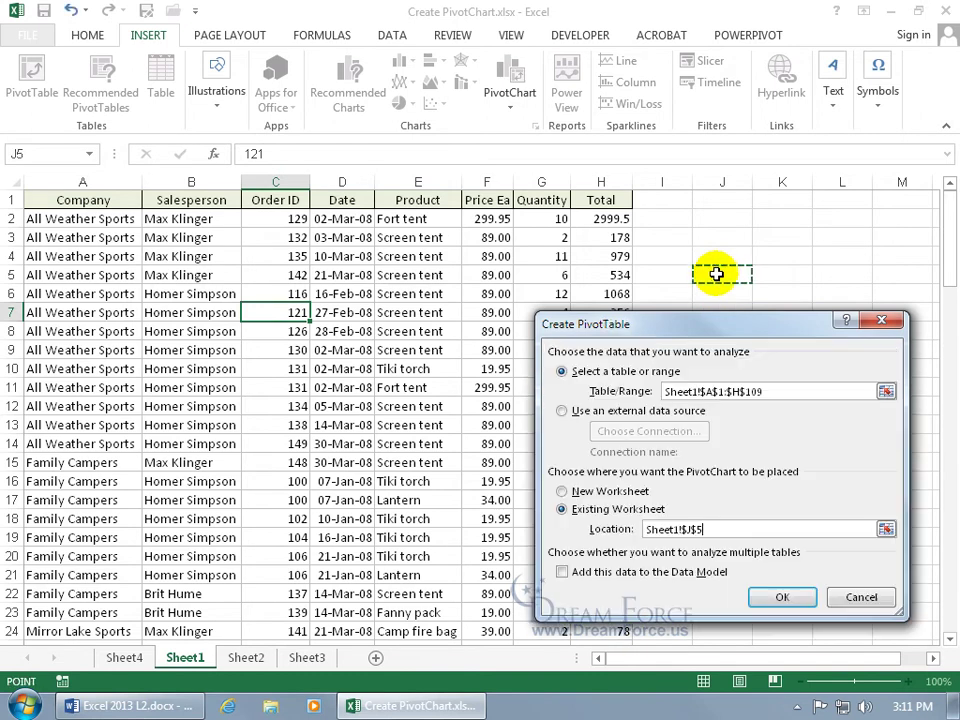
pyautogui.press('Return')
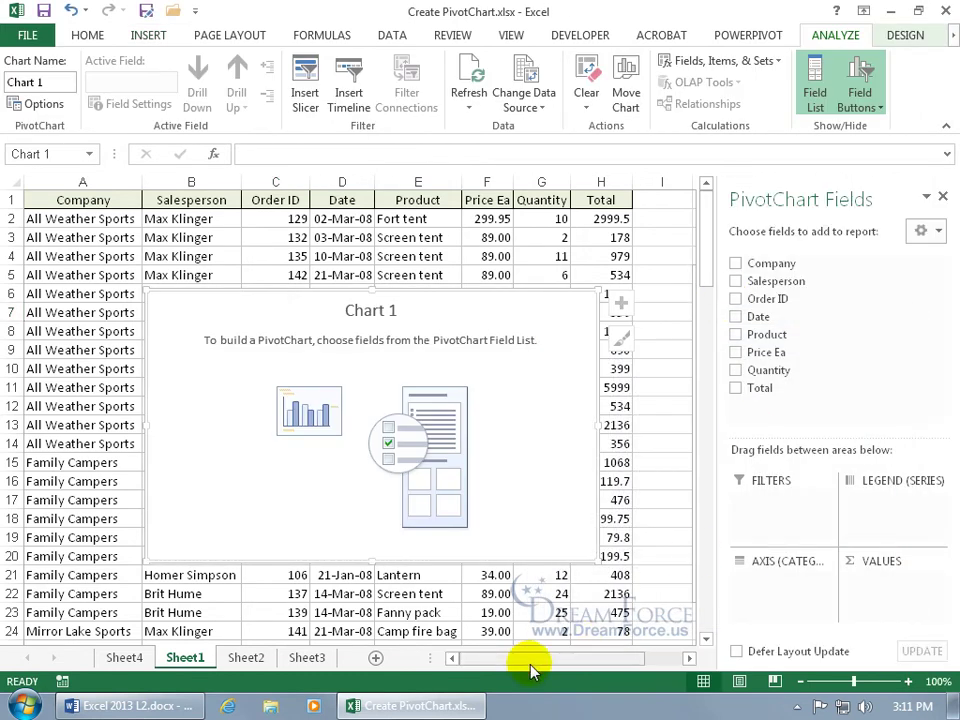
pyautogui.moveTo(531, 660); pyautogui.dragTo(566, 660)
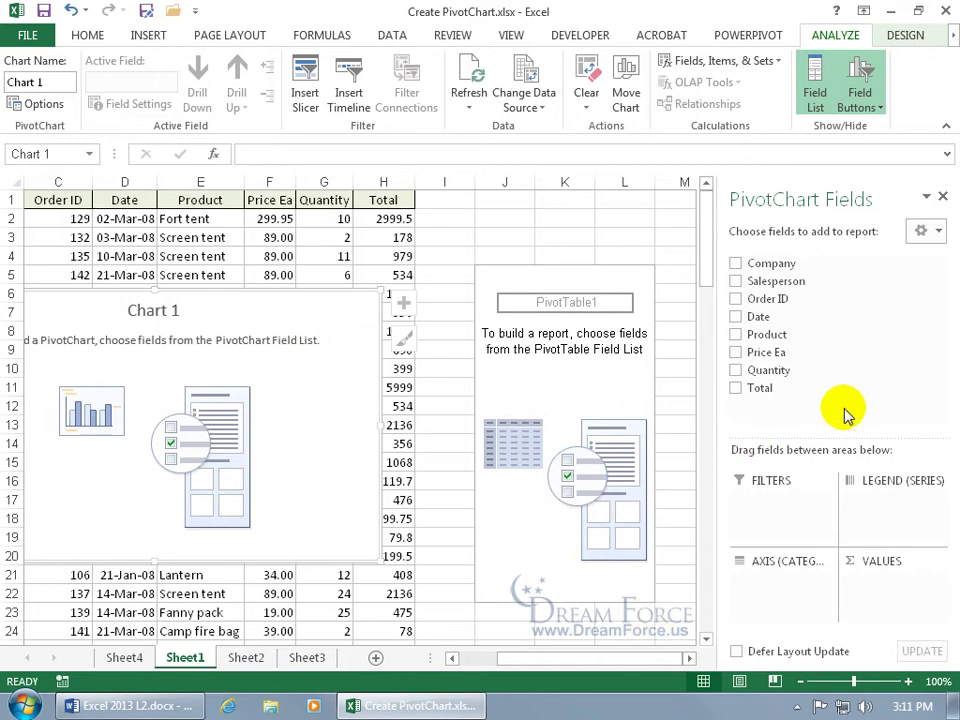
pyautogui.click(70, 11)
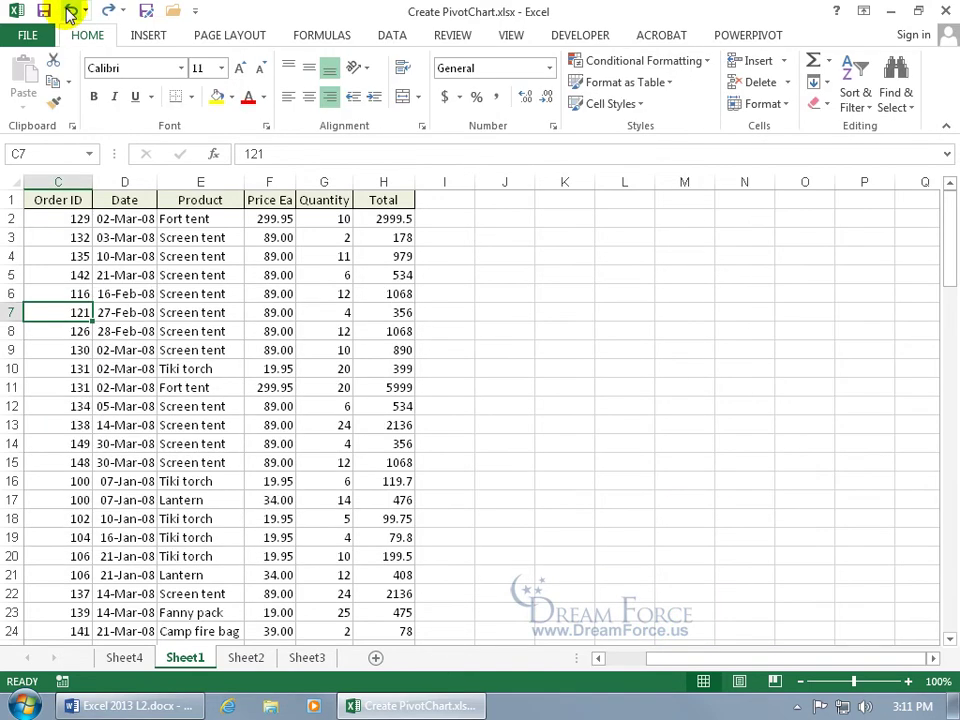
# Step: Insert a PivotChart from the sales data on a new worksheet
pyautogui.click(148, 35)
pyautogui.click(512, 80)
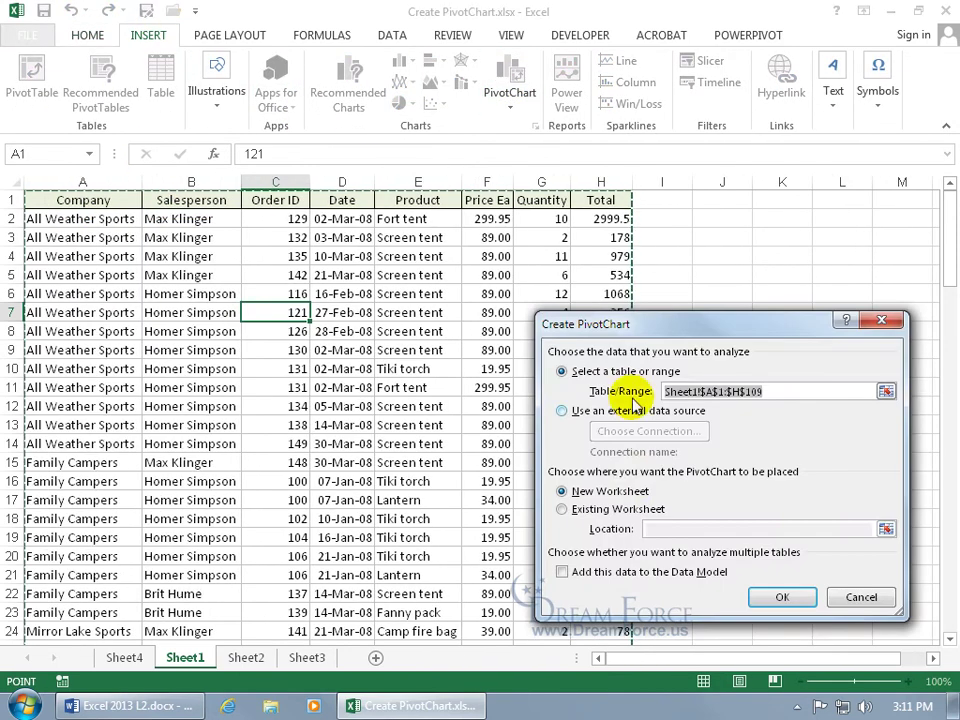
pyautogui.click(766, 597)
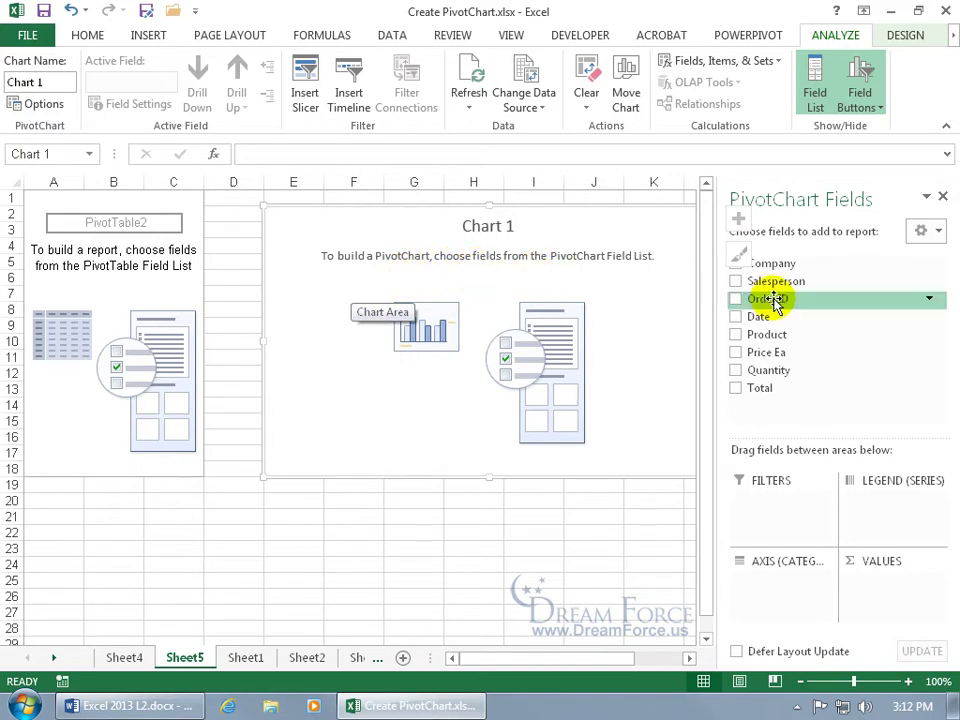
# Step: Add Company, Salesperson, Product and Total fields, moving Salesperson into Filters
pyautogui.click(736, 264)
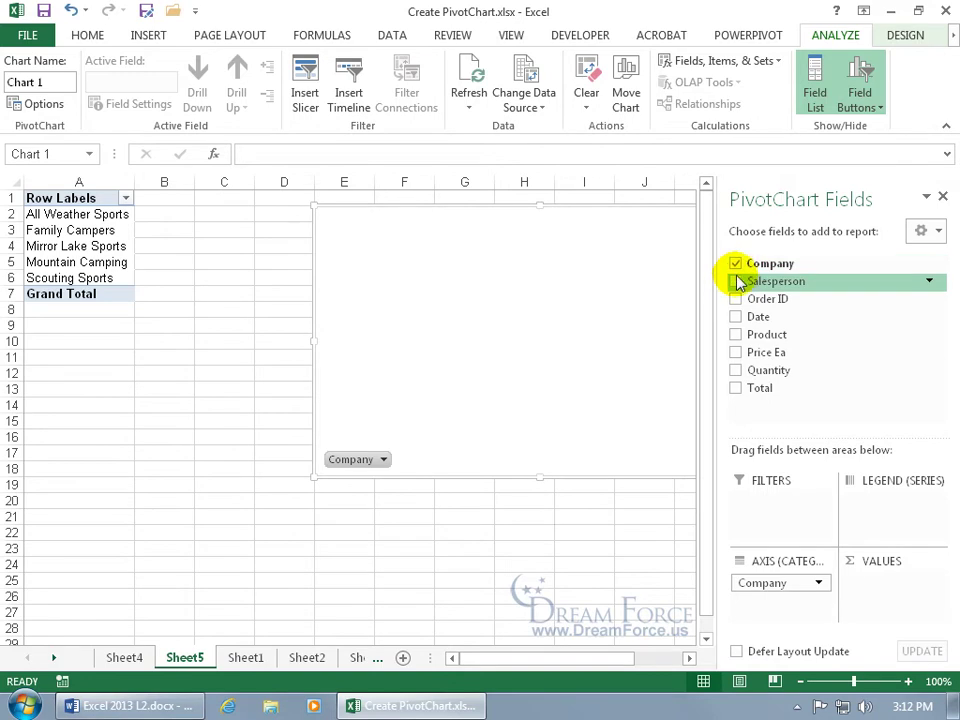
pyautogui.click(736, 281)
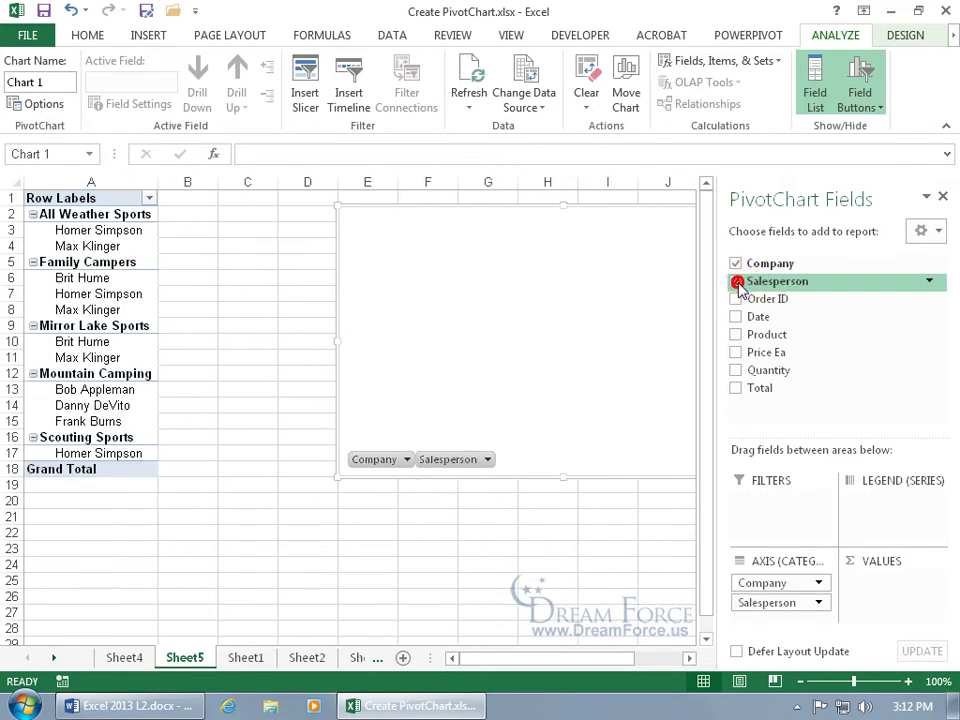
pyautogui.click(736, 335)
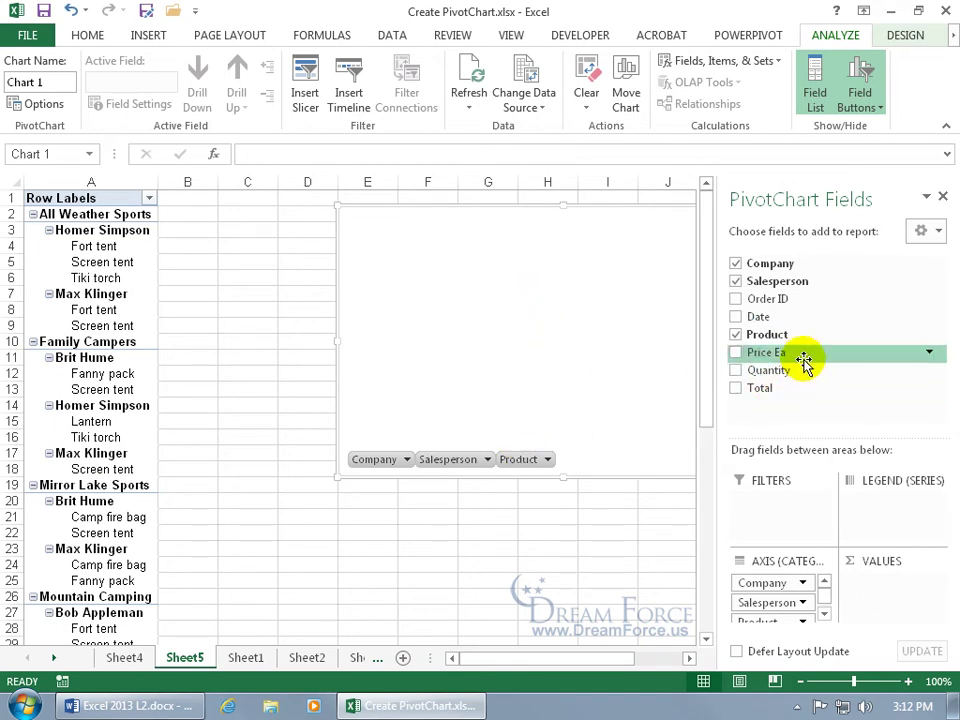
pyautogui.click(736, 388)
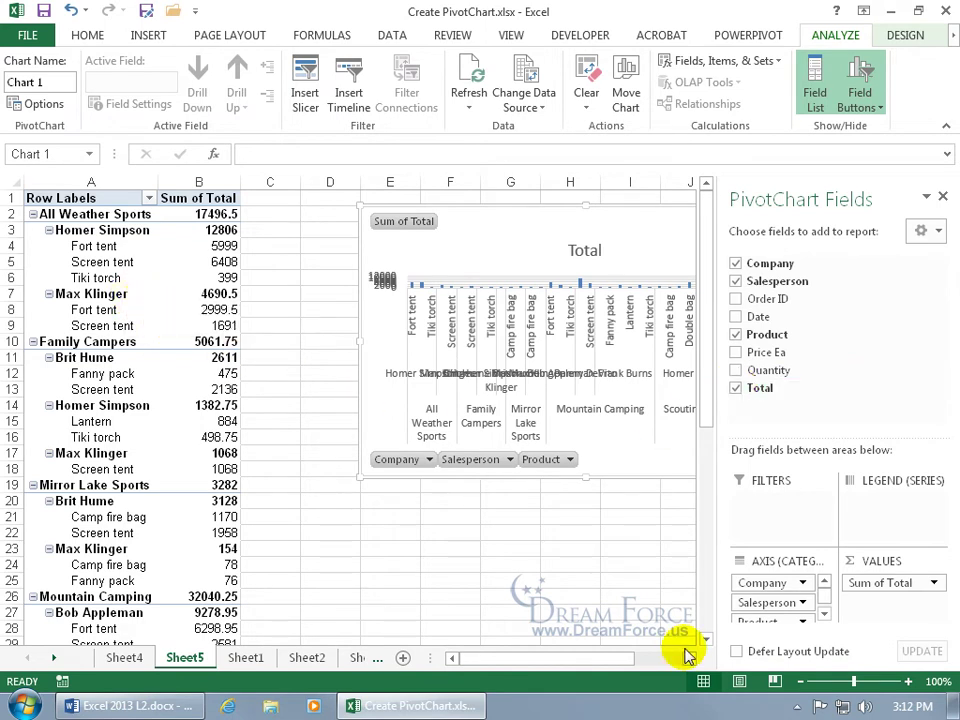
pyautogui.moveTo(756, 603); pyautogui.dragTo(765, 510)
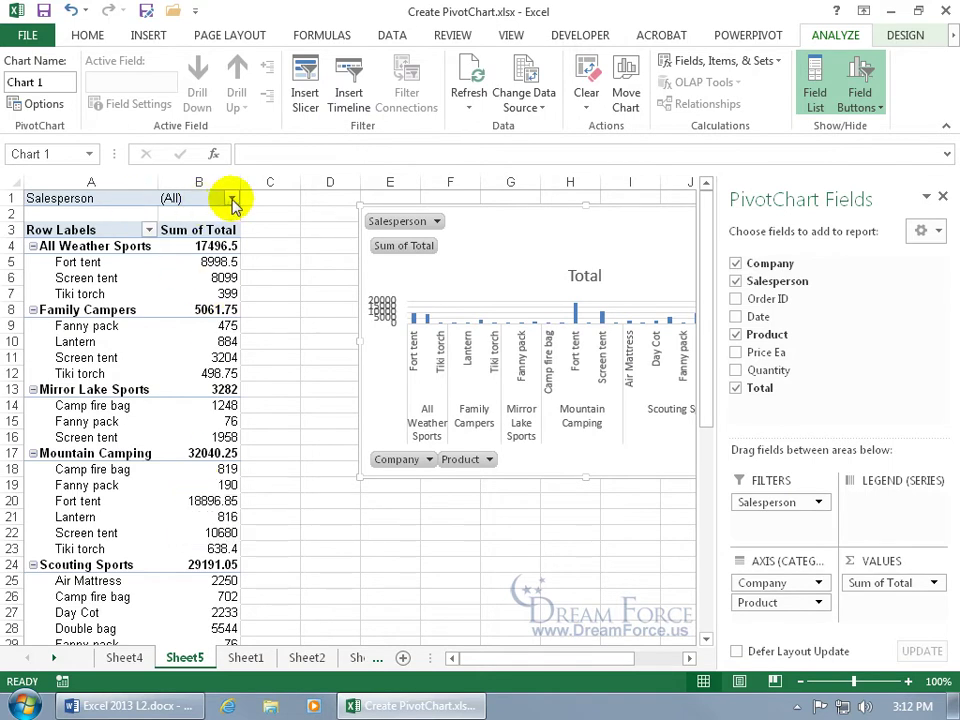
# Step: Filter the B1 Salesperson field to one salesperson and close the PivotTable Fields pane
pyautogui.click(231, 199)
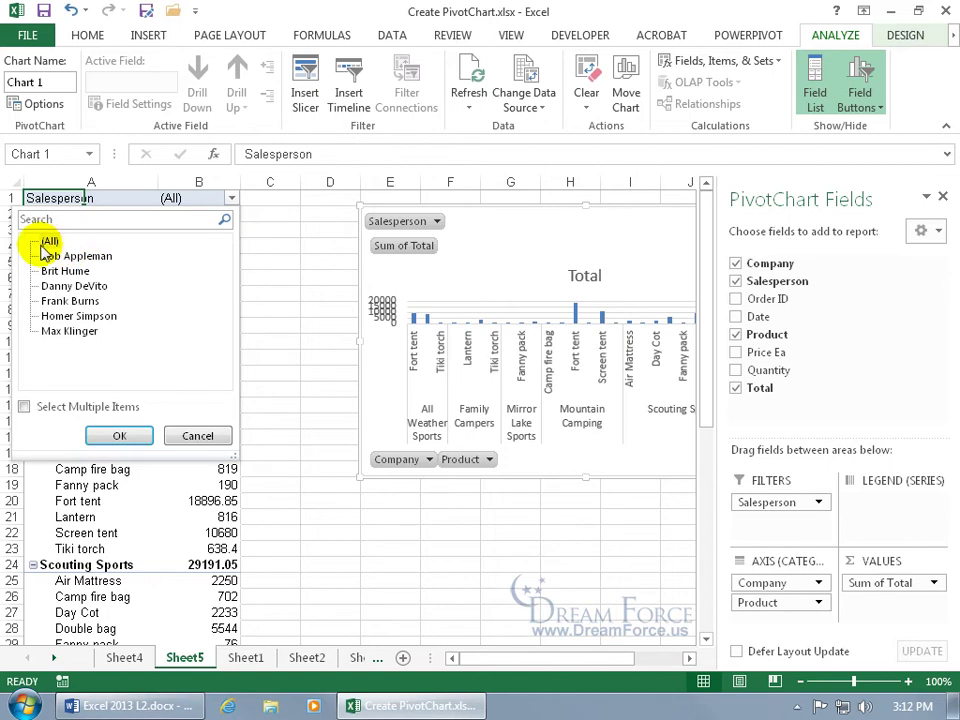
pyautogui.click(24, 407)
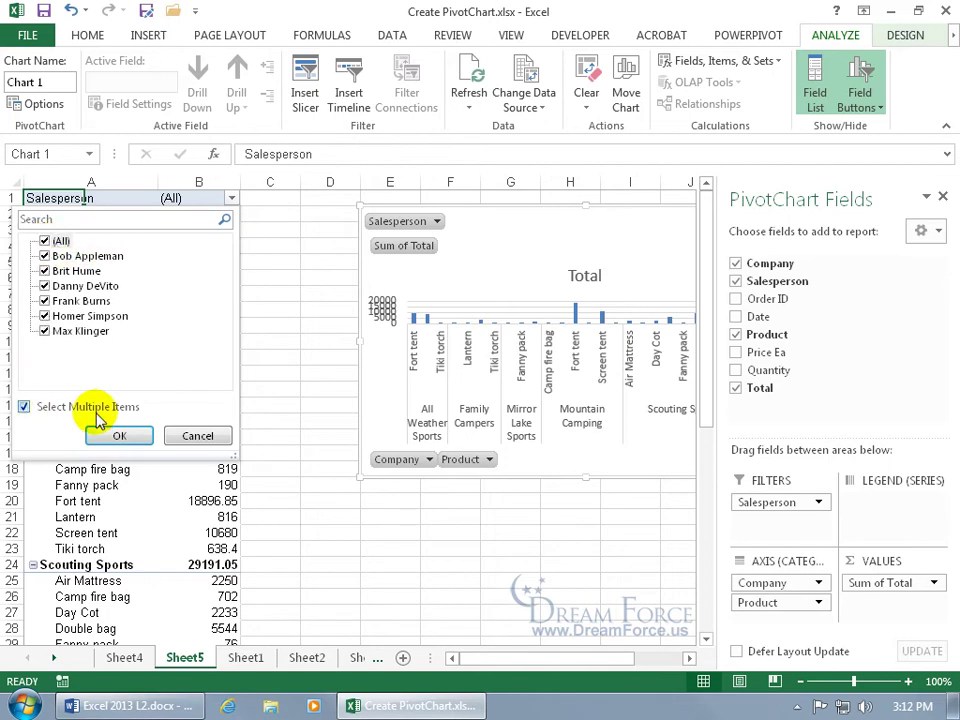
pyautogui.click(44, 241)
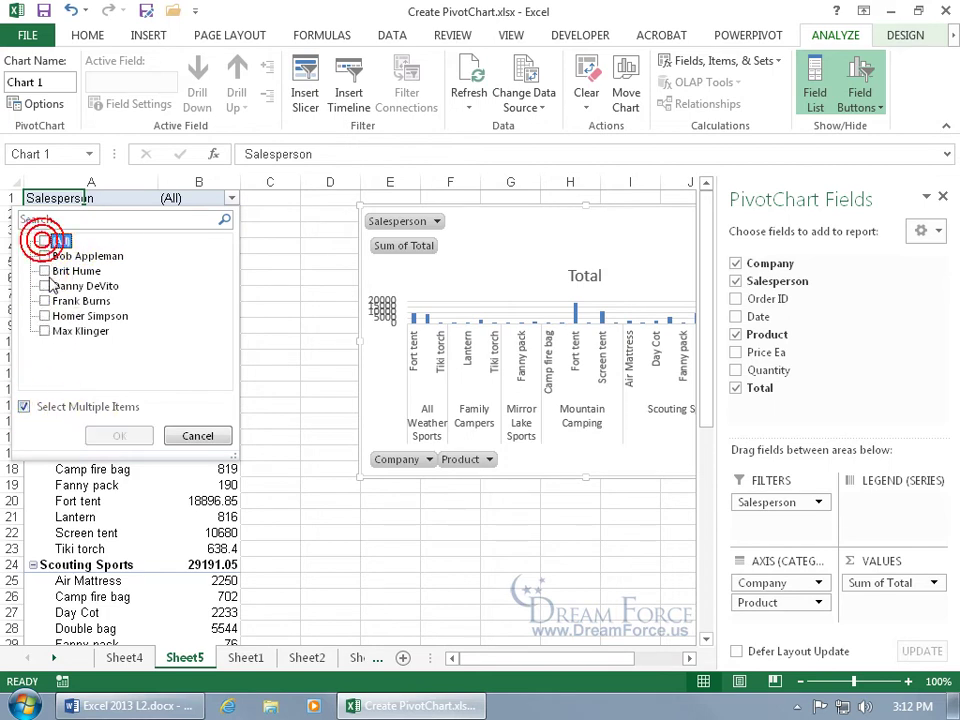
pyautogui.click(44, 286)
pyautogui.click(119, 436)
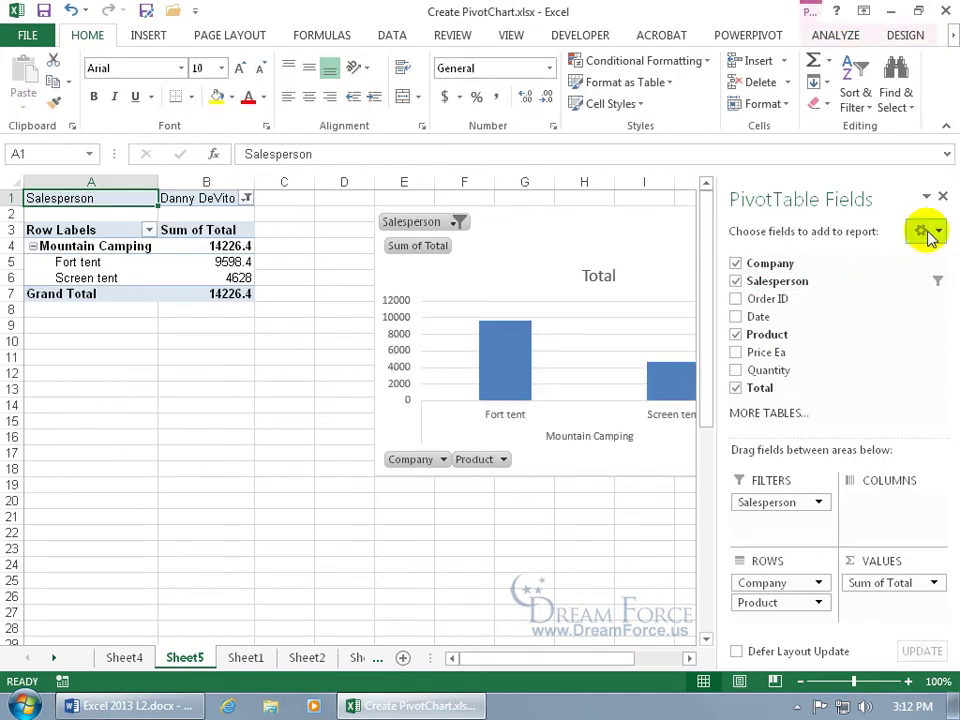
pyautogui.click(943, 198)
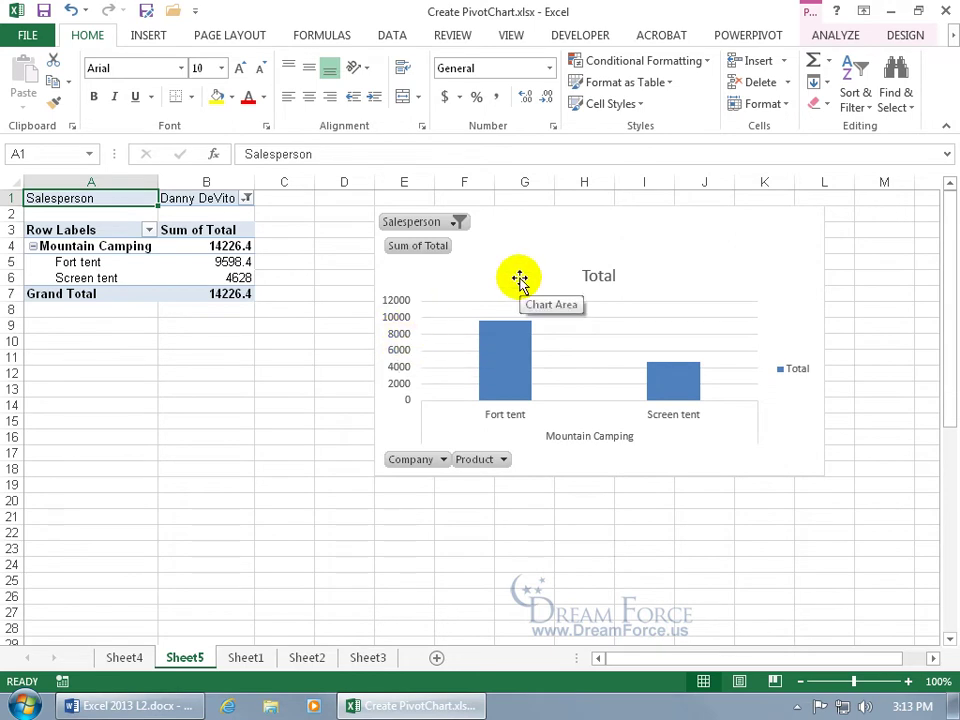
# Step: Move the PivotChart to a new chart sheet named 'Spiffy Chart'
pyautogui.rightClick(766, 272)
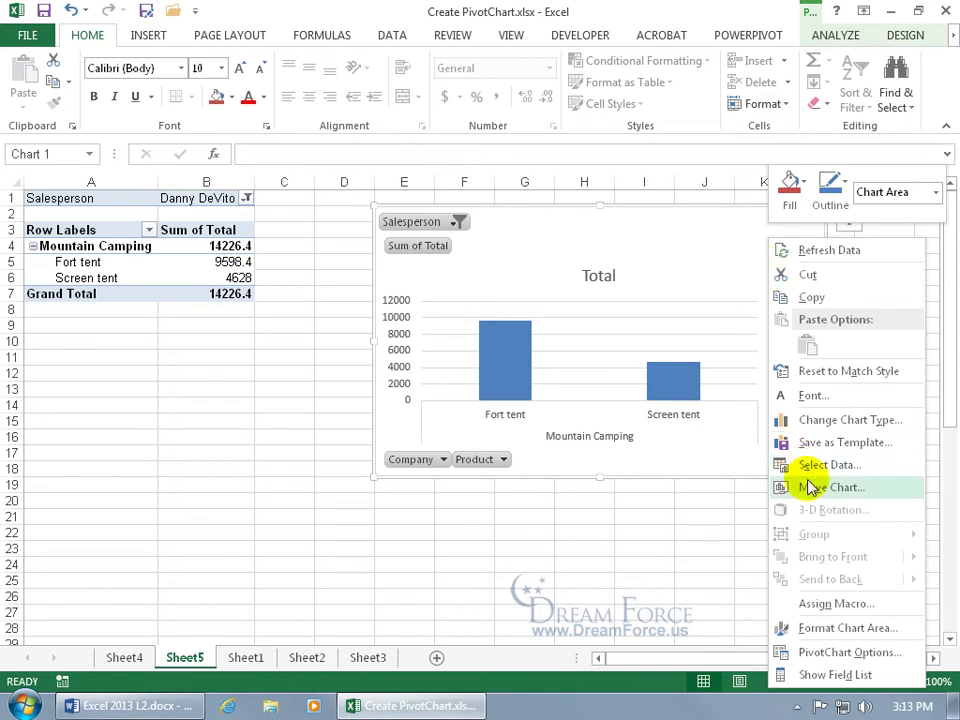
pyautogui.click(808, 487)
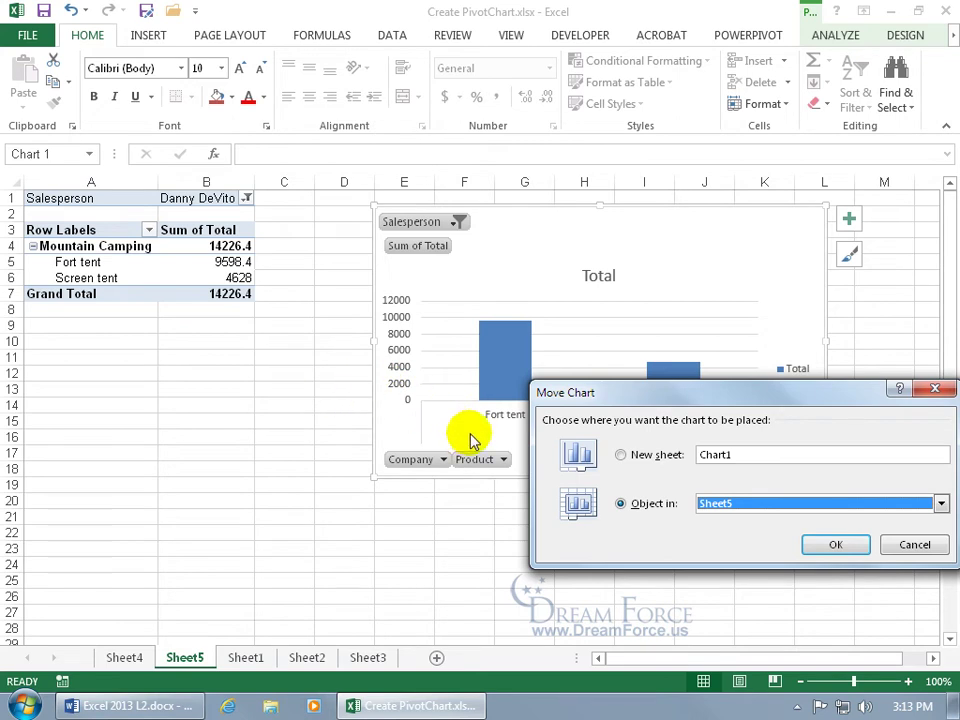
pyautogui.click(623, 456)
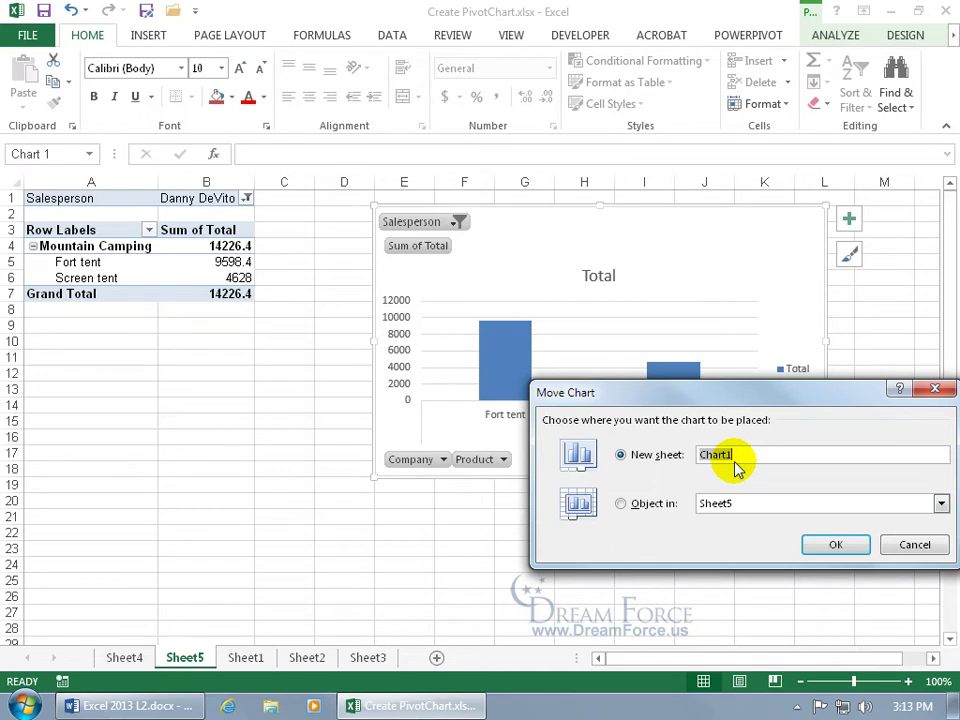
pyautogui.write('Spiffy Chart')
pyautogui.click(835, 550)
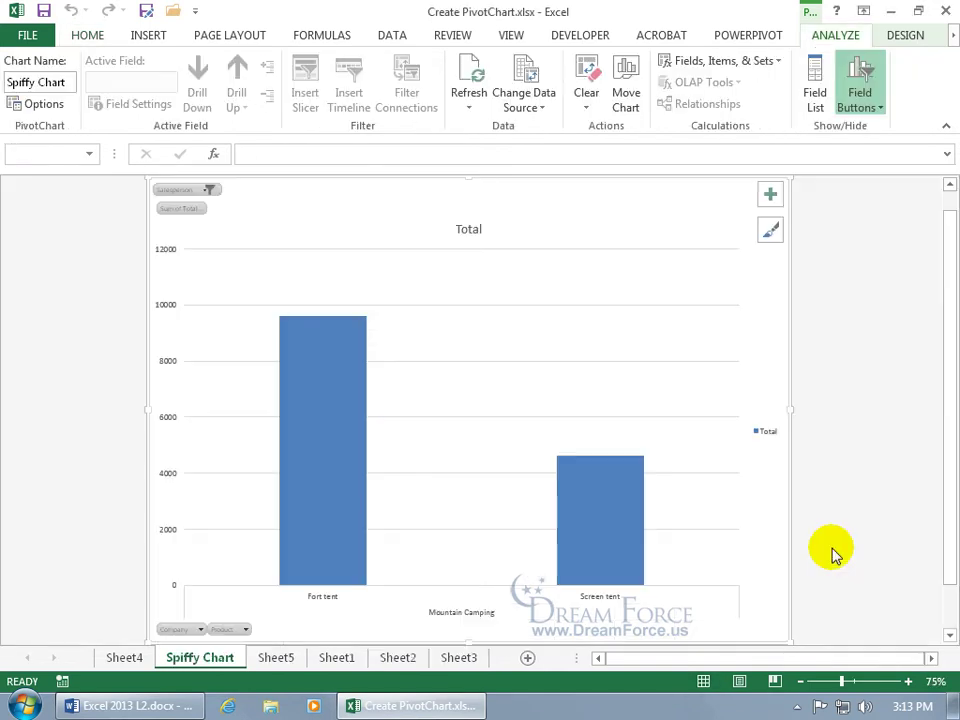
# Step: Reset the chart's Salesperson filter to include all salespeople
pyautogui.click(209, 189)
pyautogui.click(33, 224)
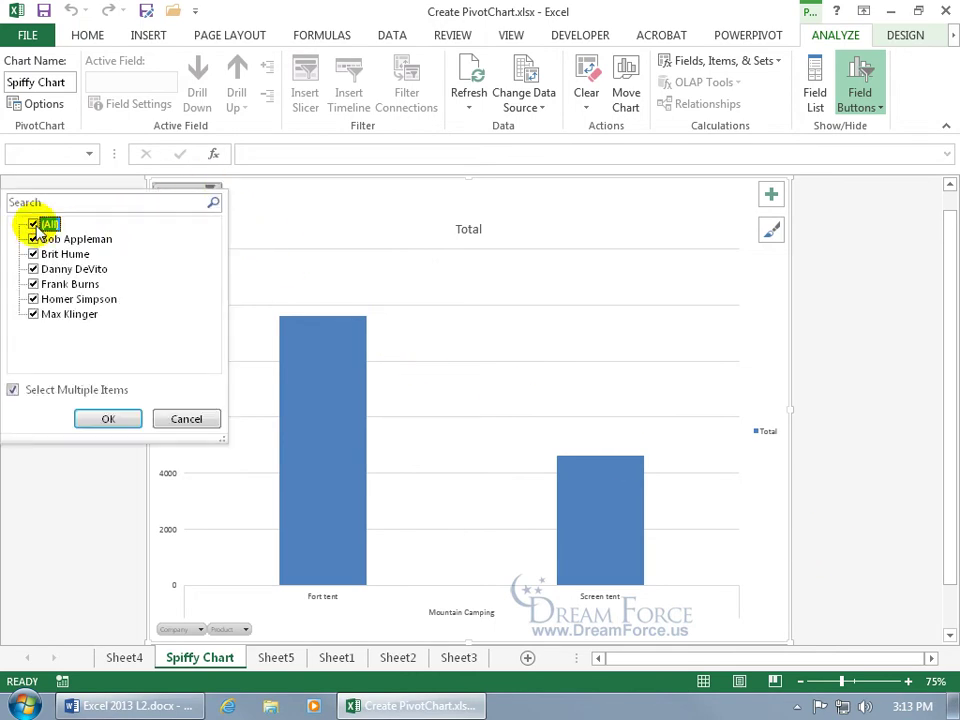
pyautogui.click(105, 416)
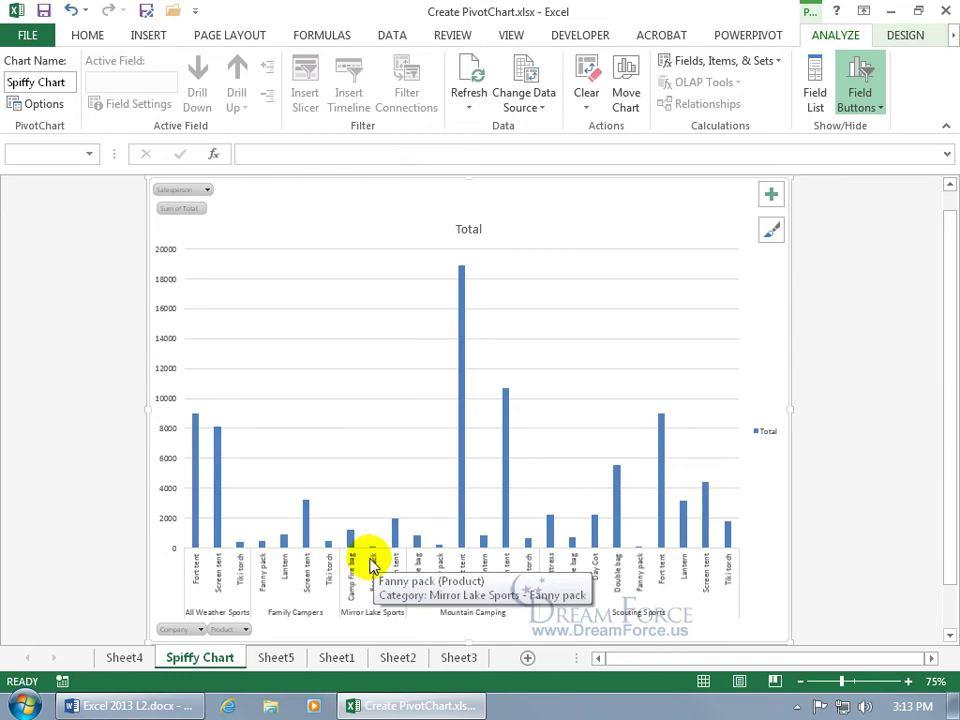
# Step: On Sheet5, filter Salesperson to two salespeople, then check the Spiffy Chart reflects it
pyautogui.click(272, 660)
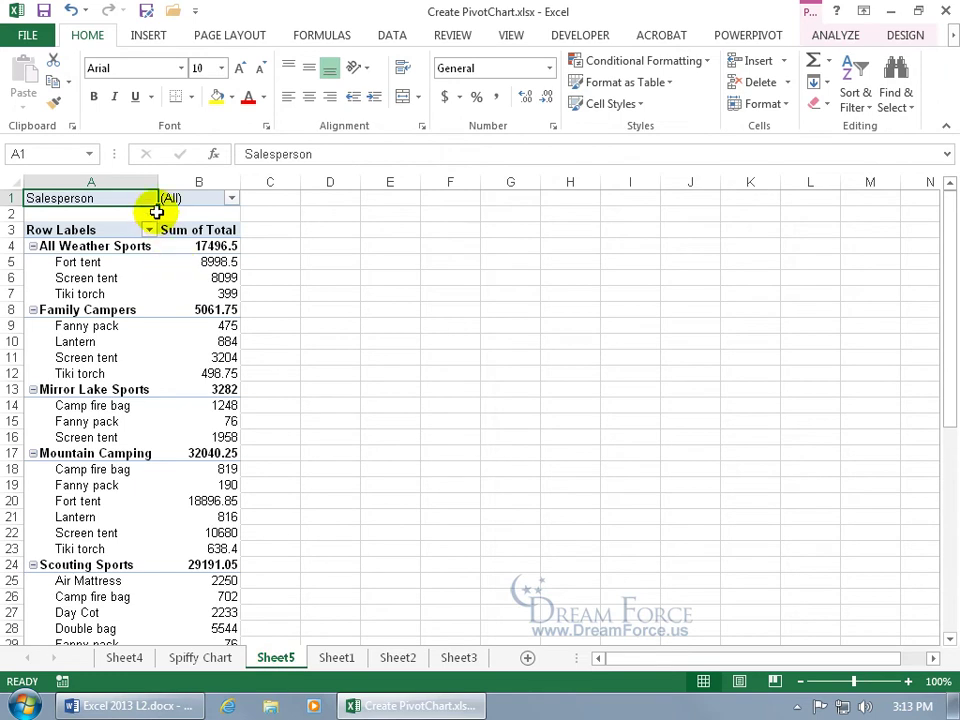
pyautogui.click(231, 198)
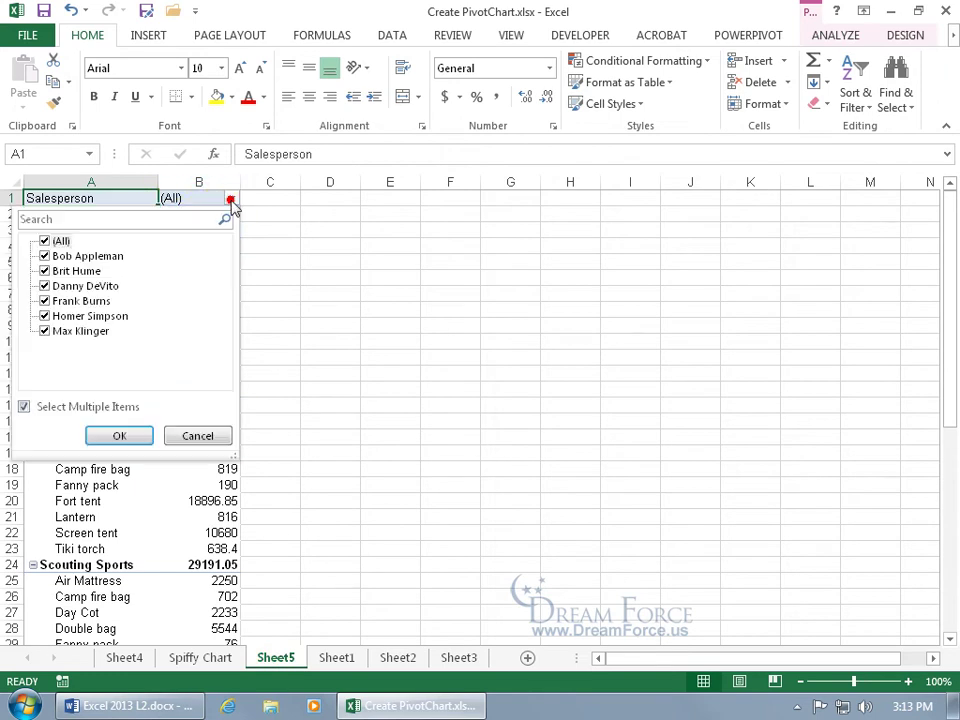
pyautogui.click(44, 241)
pyautogui.click(44, 271)
pyautogui.click(44, 286)
pyautogui.click(119, 436)
pyautogui.click(188, 664)
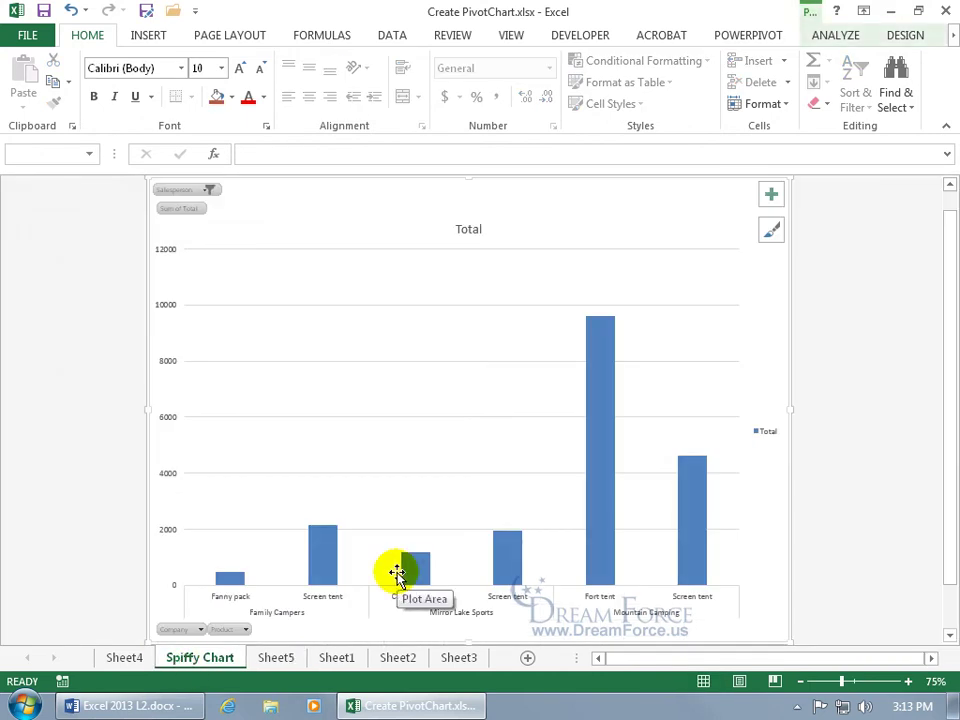
pyautogui.click(211, 193)
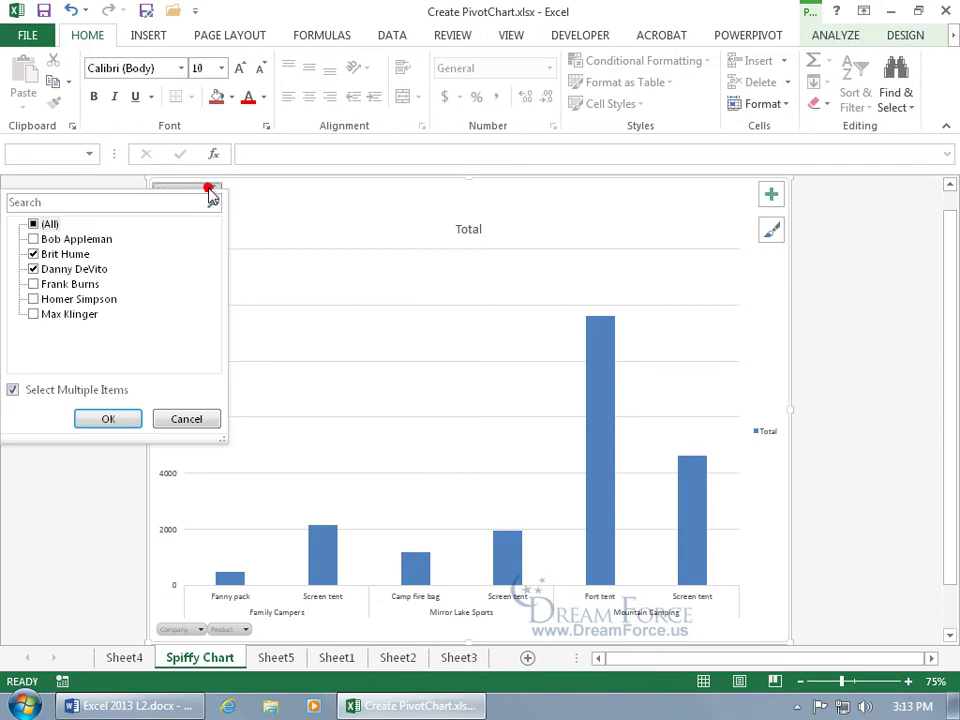
pyautogui.click(322, 231)
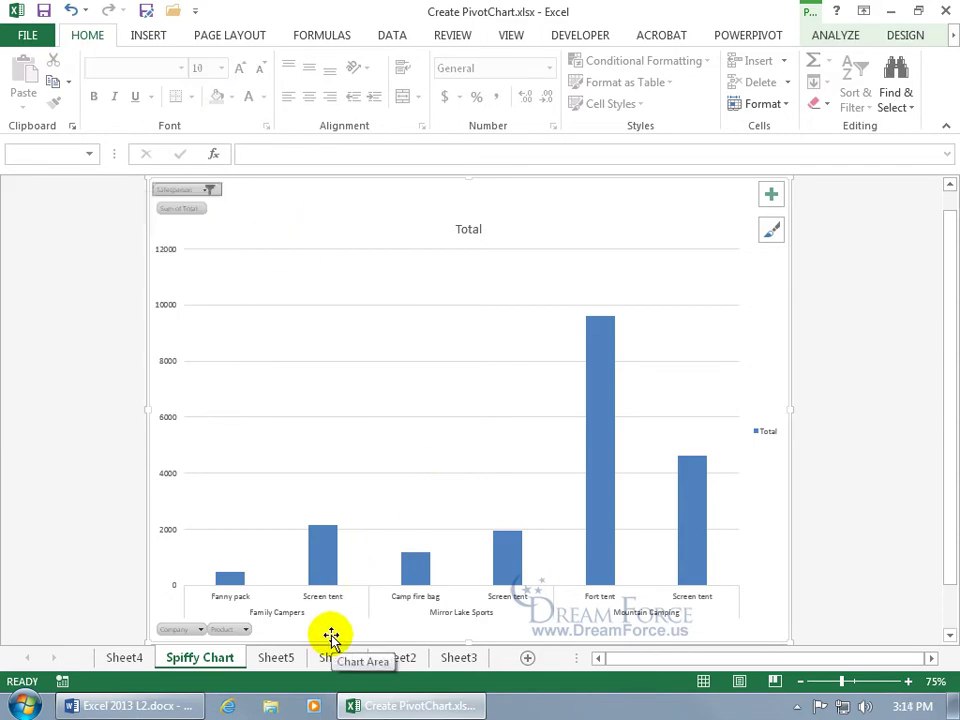
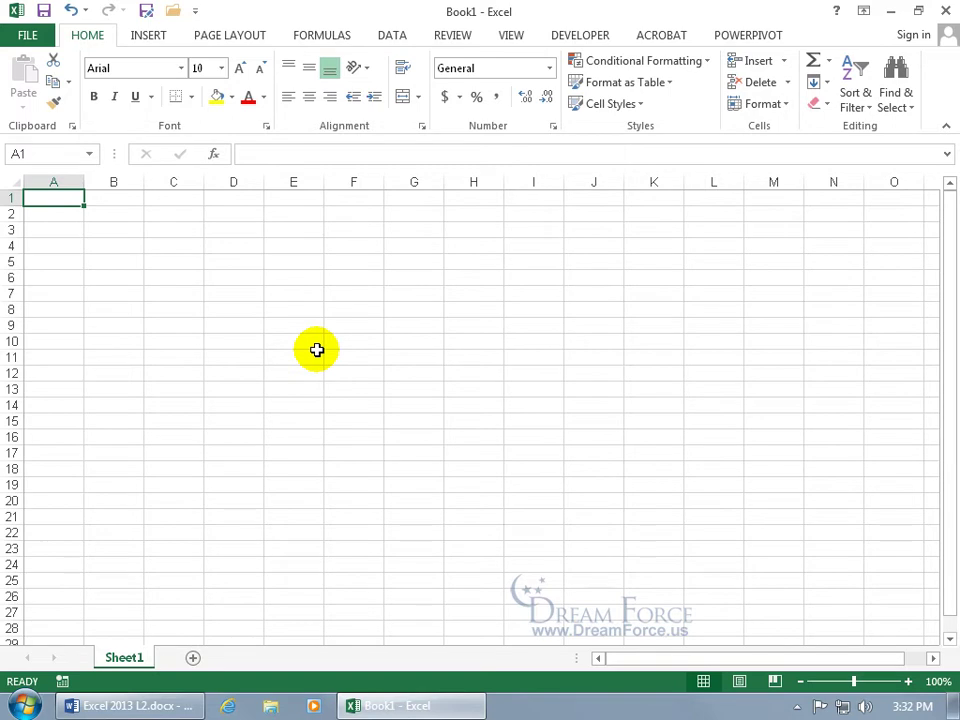
# Step: Insert the Computer Baby.jpg picture and move it to the sheet centre, around columns E–J
pyautogui.click(149, 38)
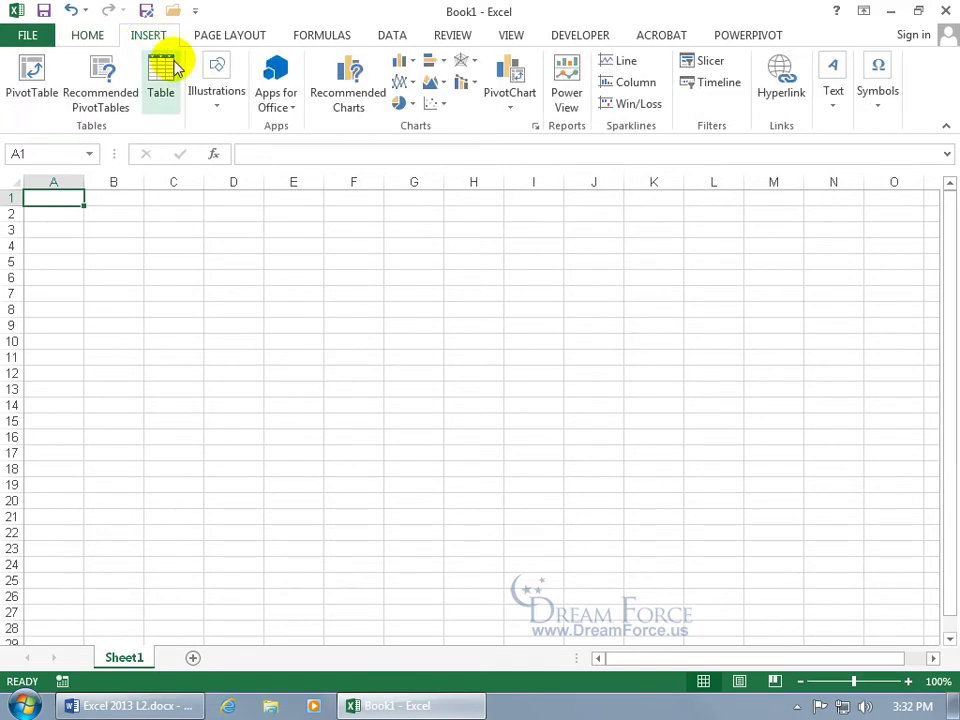
pyautogui.click(216, 93)
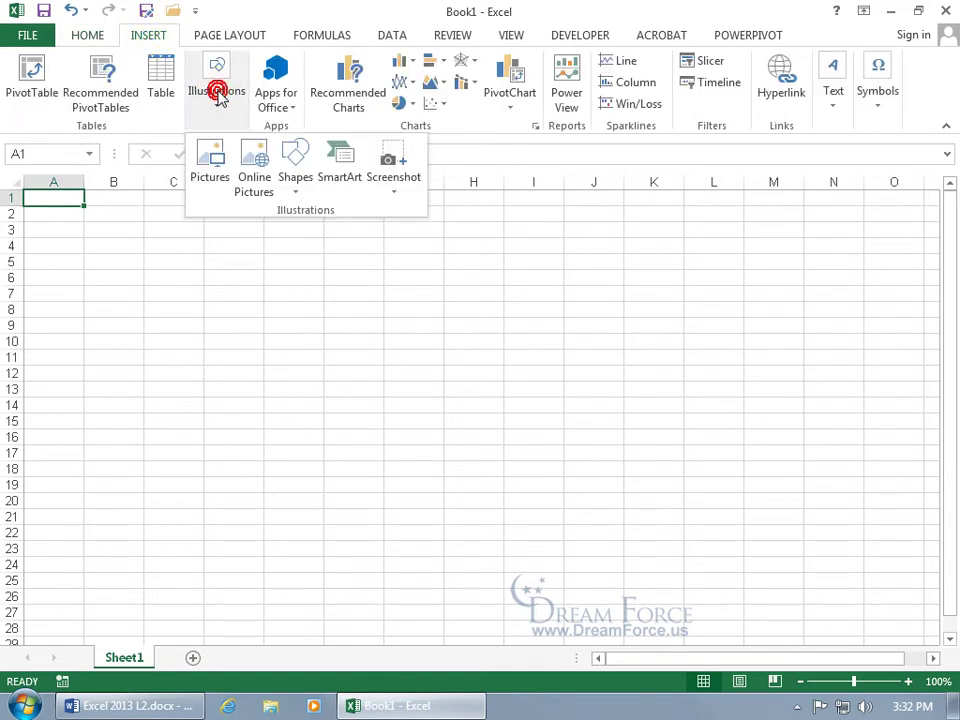
pyautogui.click(212, 152)
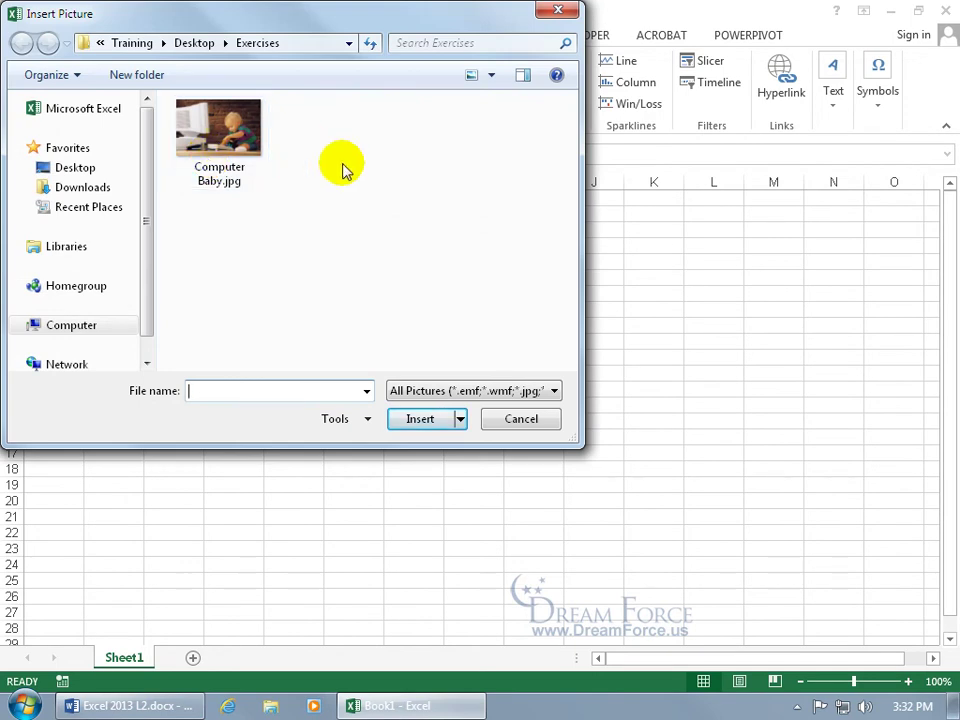
pyautogui.click(232, 142)
pyautogui.doubleClick(232, 142)
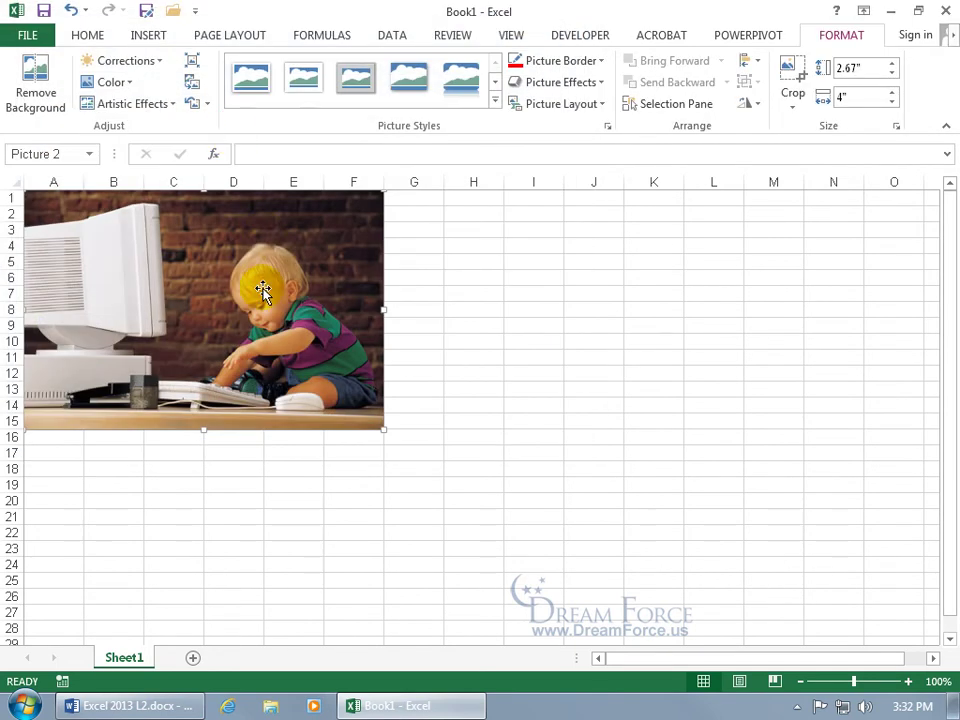
pyautogui.moveTo(197, 272); pyautogui.dragTo(455, 352)
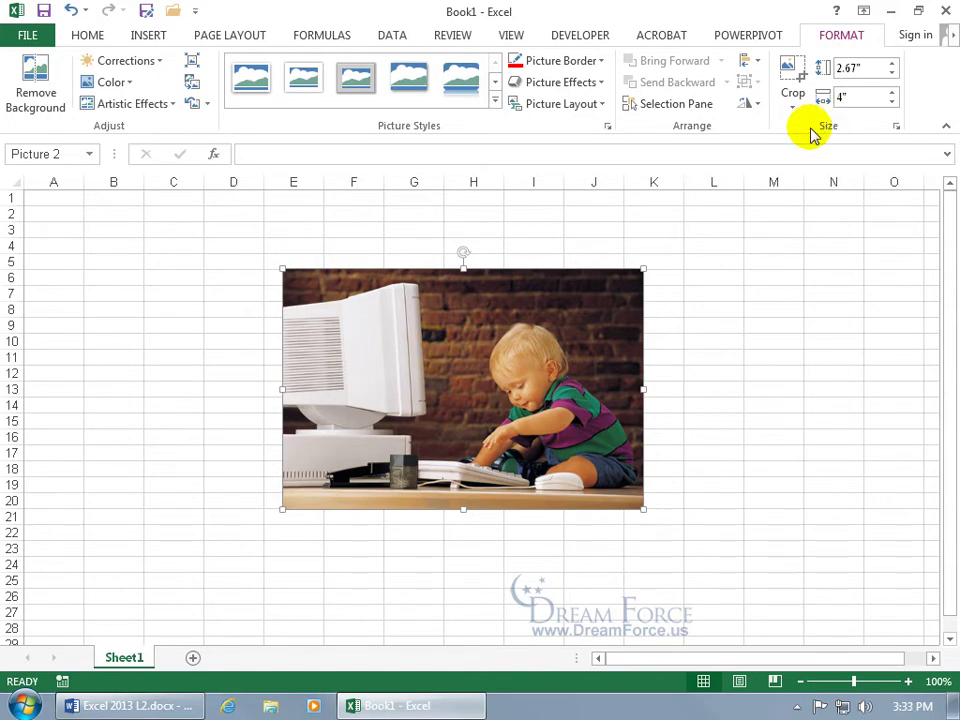
# Step: Apply the Reflected Rounded Rectangle picture style and an orange glow effect to the photo
pyautogui.click(494, 100)
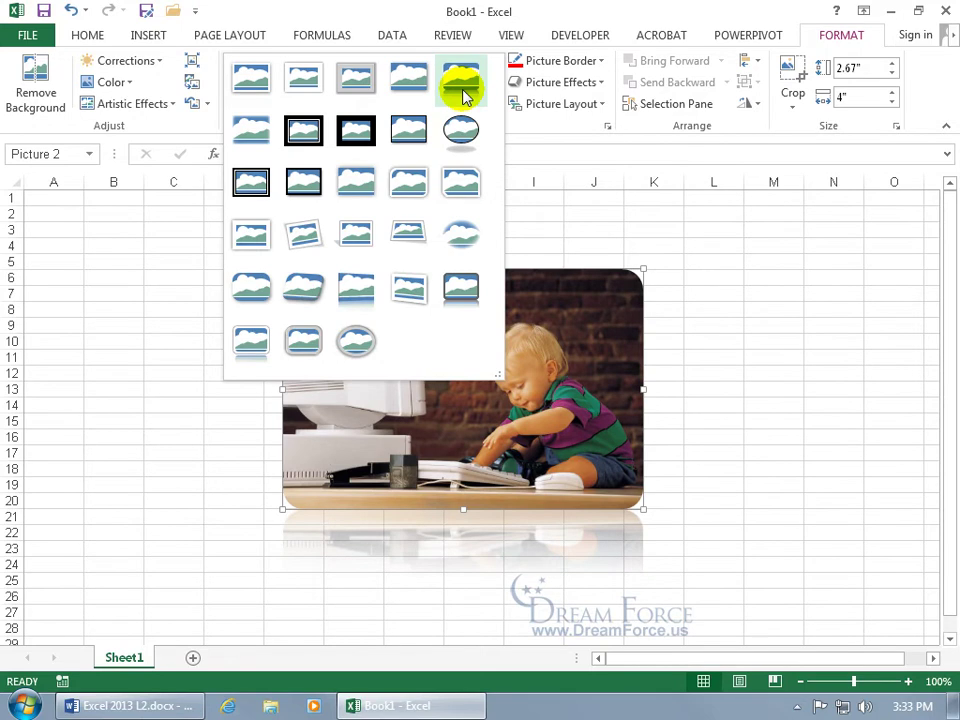
pyautogui.click(462, 88)
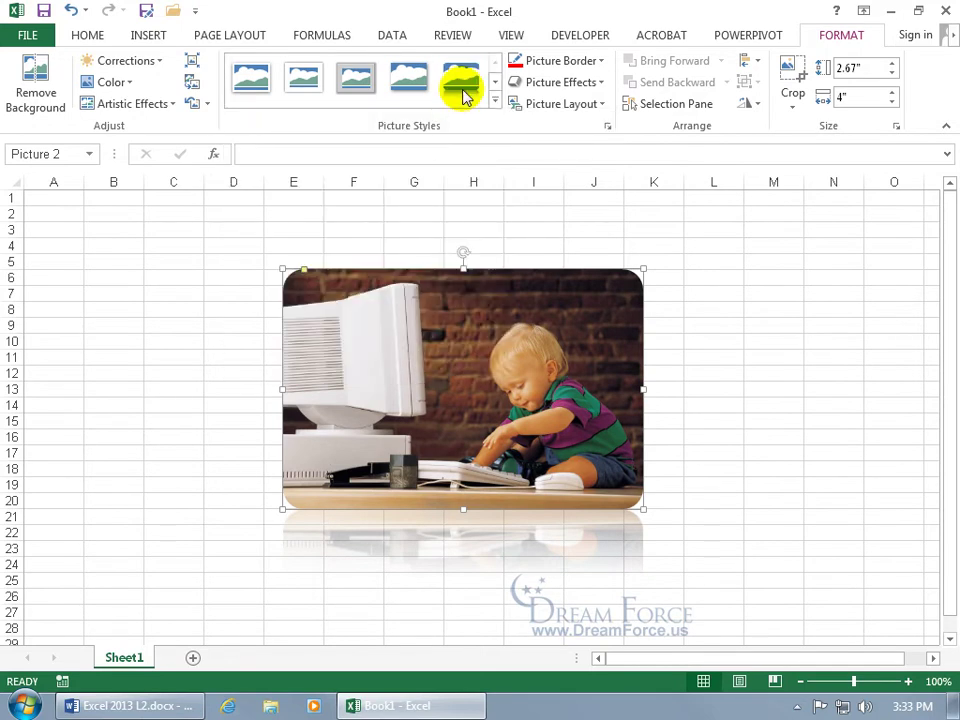
pyautogui.click(578, 84)
pyautogui.moveTo(590, 207)
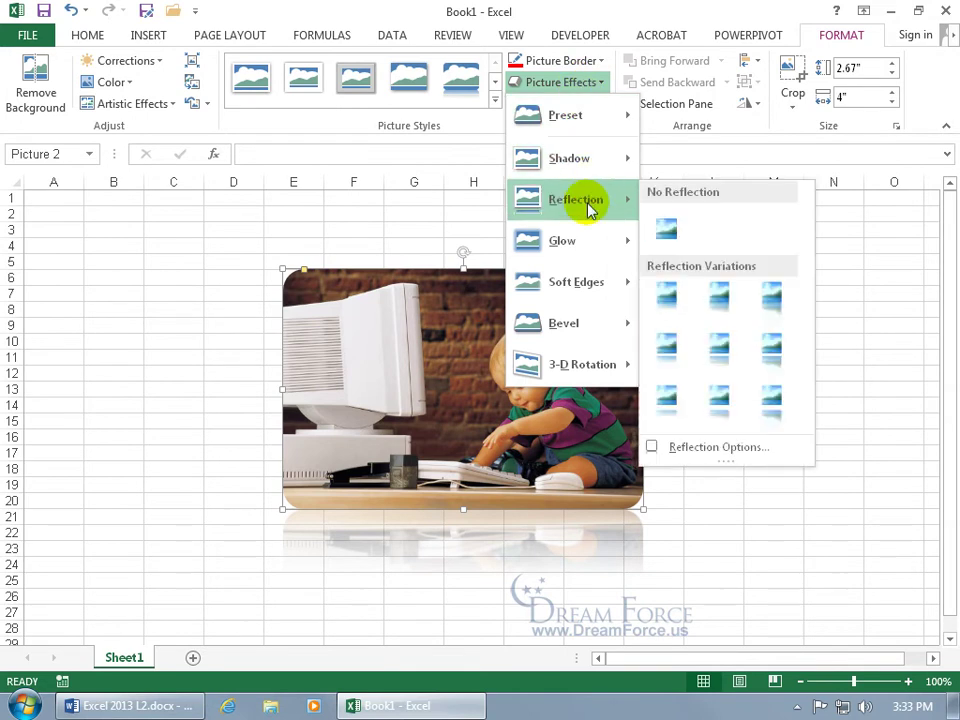
pyautogui.moveTo(589, 251)
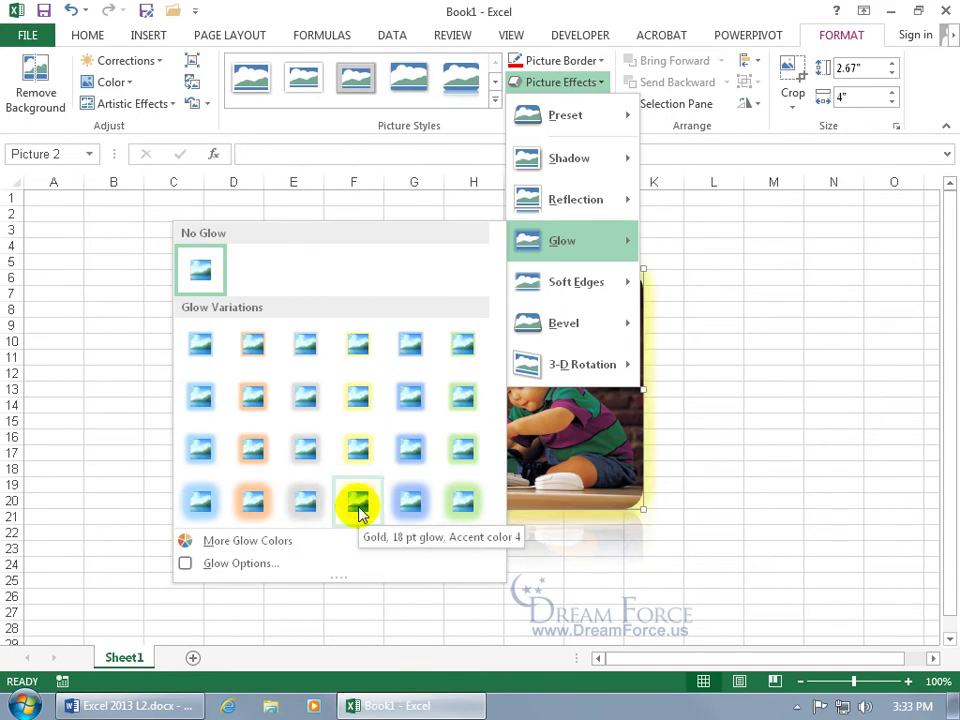
pyautogui.click(255, 505)
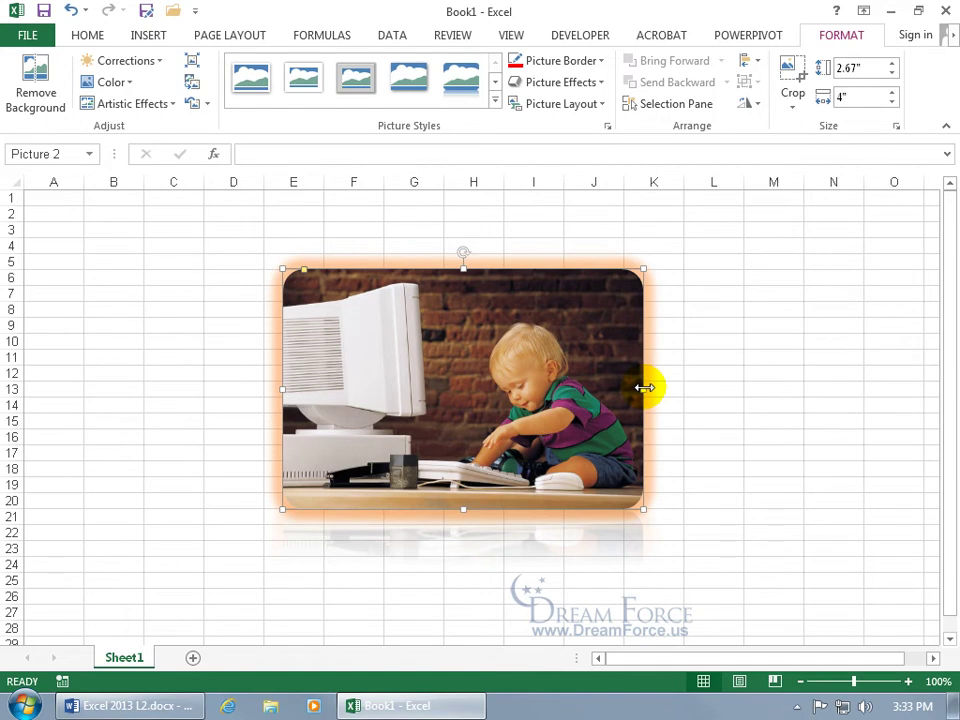
# Step: Undo a trial widening, then enlarge the photo proportionally from its corner to 2.79" by 4.19"
pyautogui.moveTo(644, 388); pyautogui.dragTo(770, 393)
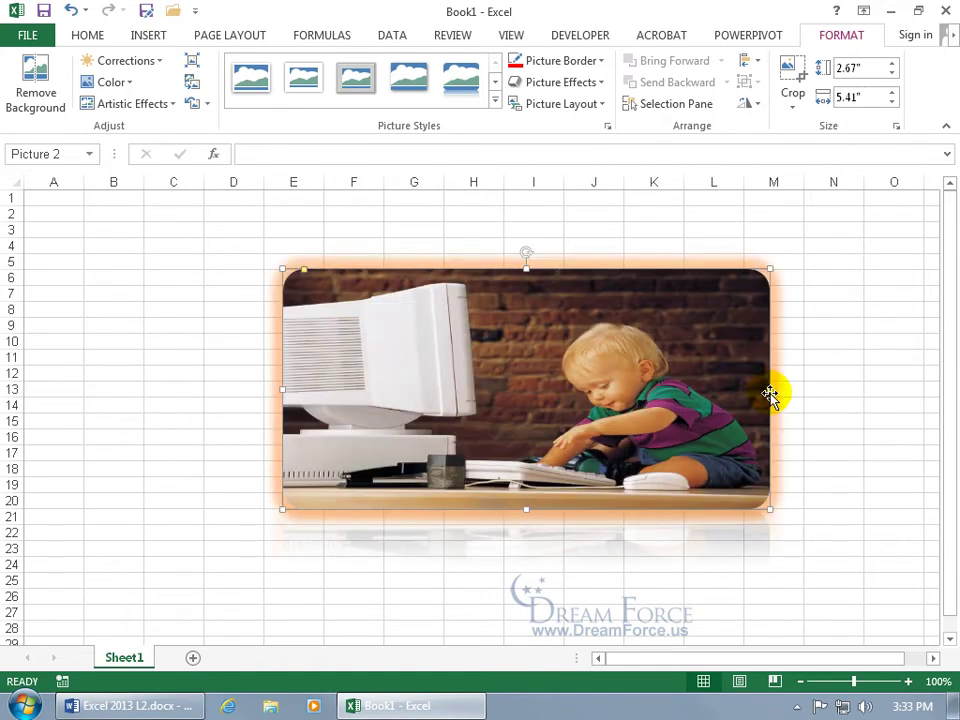
pyautogui.click(69, 10)
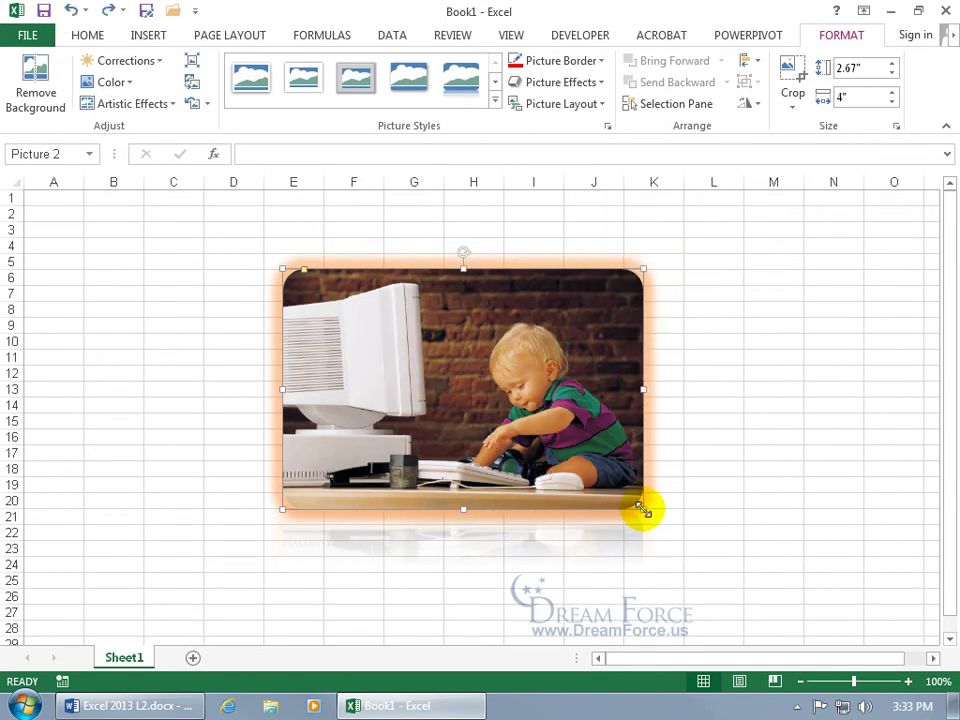
pyautogui.moveTo(642, 510); pyautogui.dragTo(660, 520)
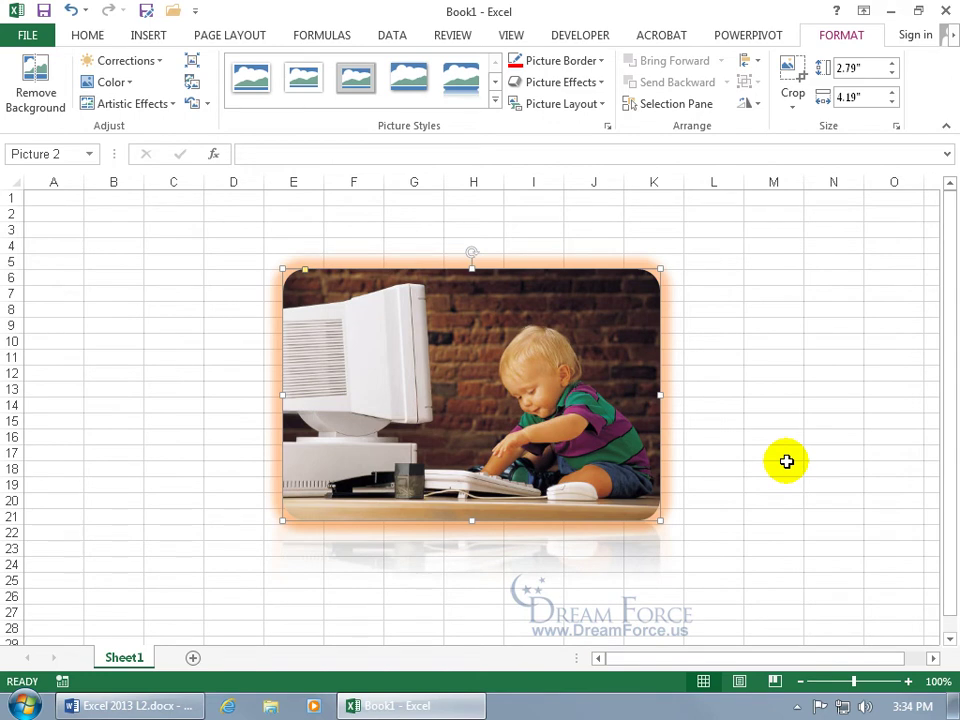
# Step: Set the photo's height to 3 inches
pyautogui.click(869, 67)
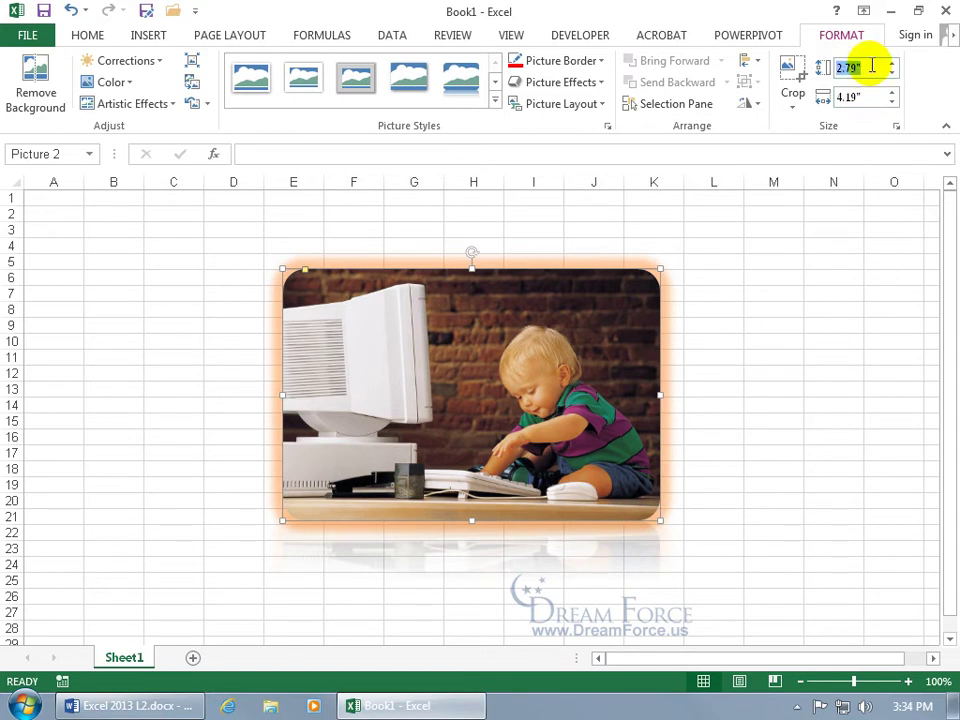
pyautogui.write('3')
pyautogui.press('Return')
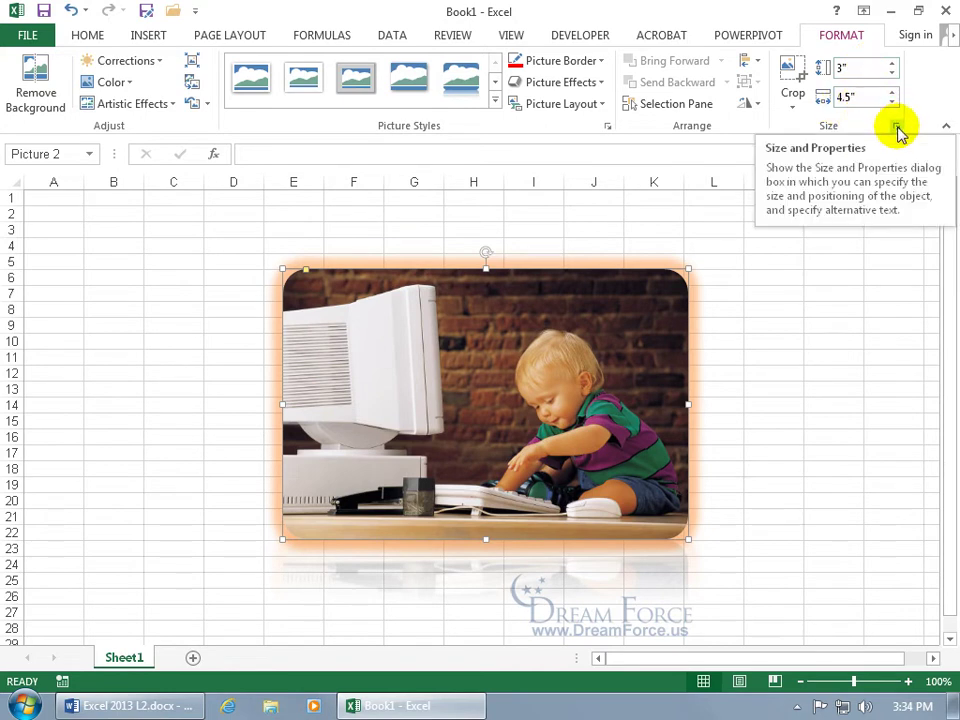
# Step: Unlock aspect ratio, try and undo a 4" height, then reset the photo to 2.67" by 4"
pyautogui.click(897, 127)
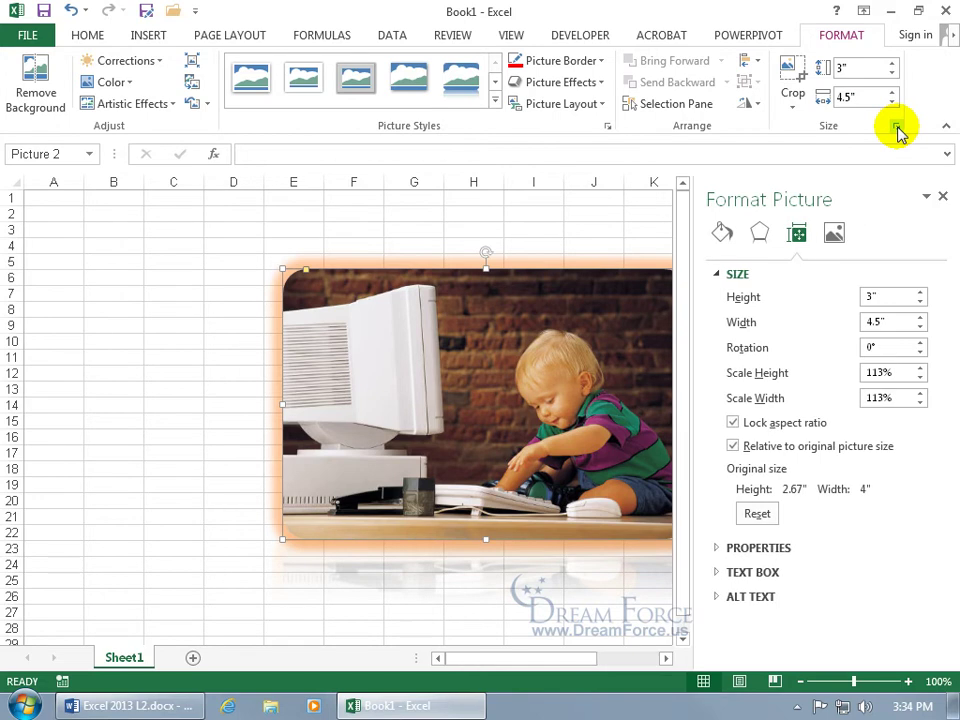
pyautogui.click(734, 422)
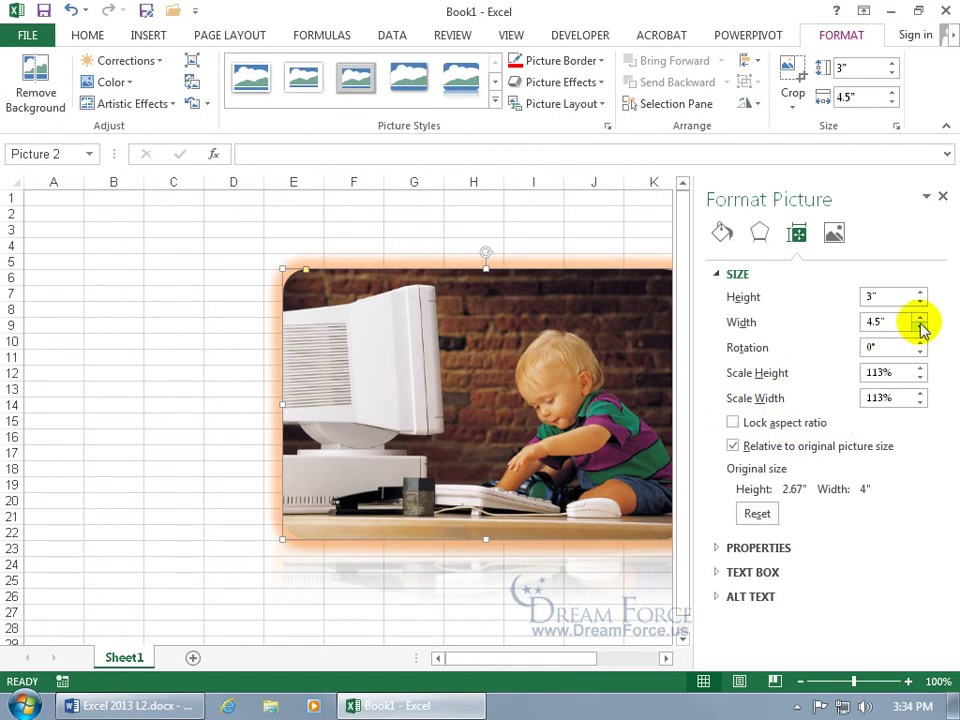
pyautogui.moveTo(896, 300); pyautogui.dragTo(857, 297)
pyautogui.write('4')
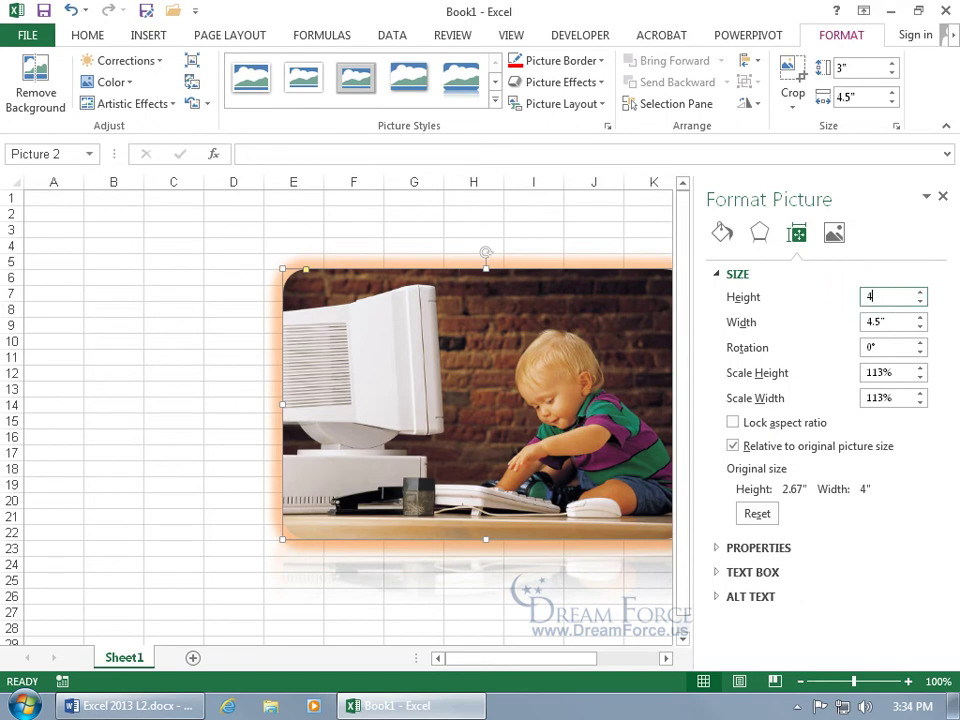
pyautogui.press('Return')
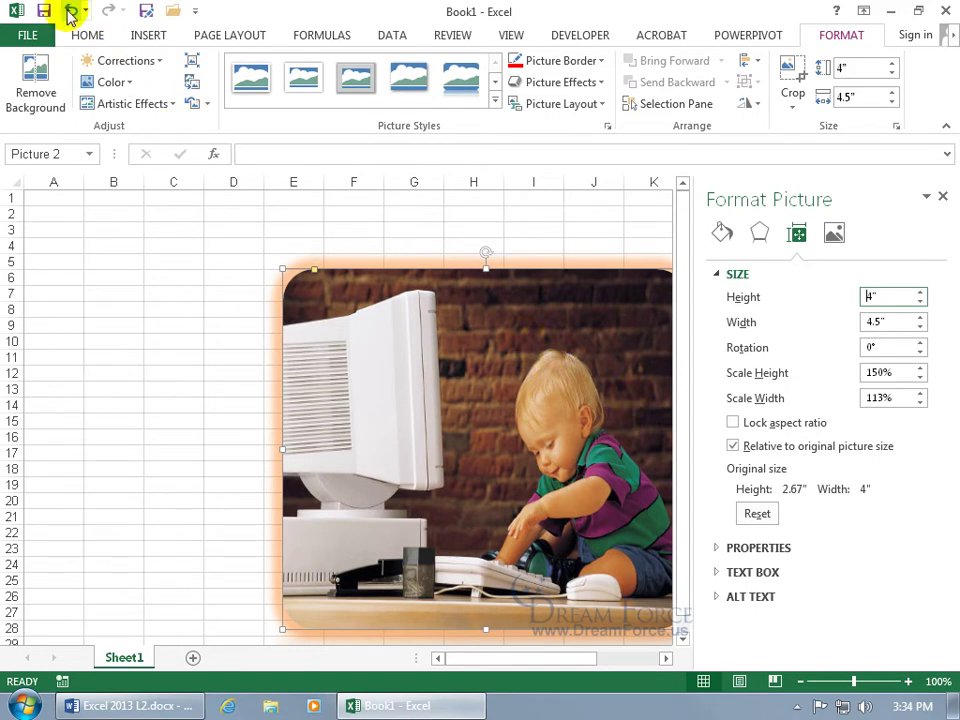
pyautogui.click(71, 11)
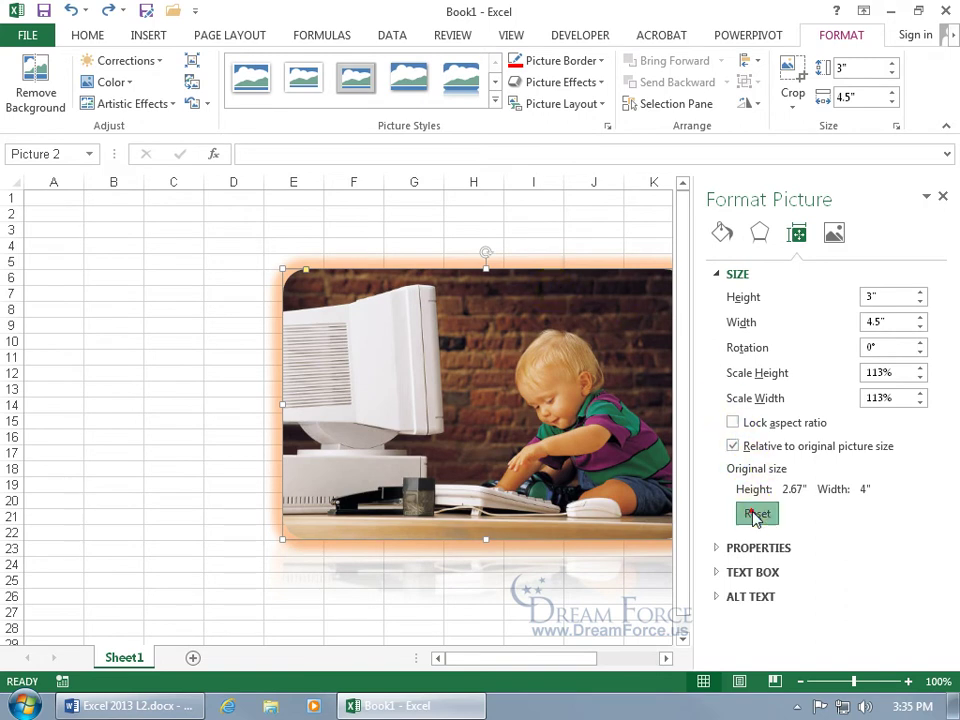
pyautogui.click(755, 513)
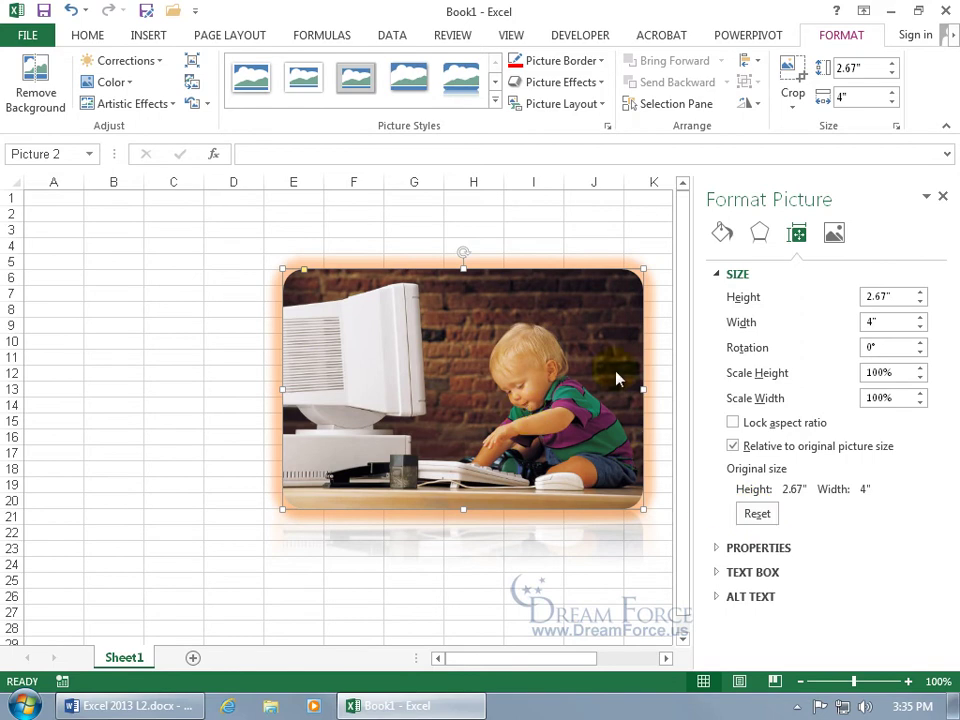
pyautogui.click(945, 198)
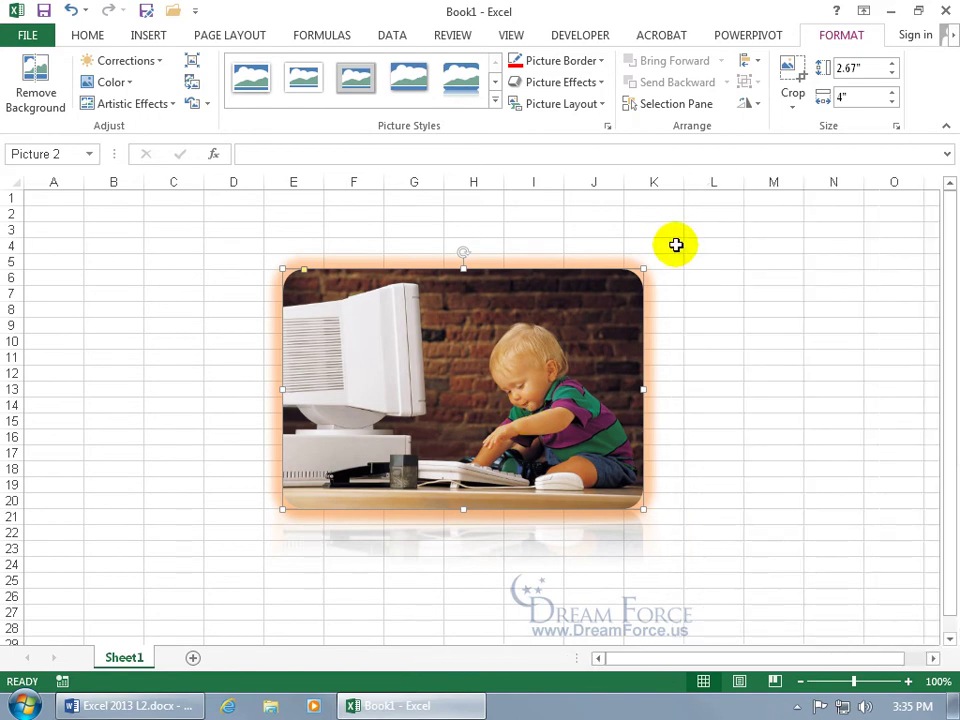
# Step: Try cropping the picture to a diamond shape, then undo it
pyautogui.click(798, 107)
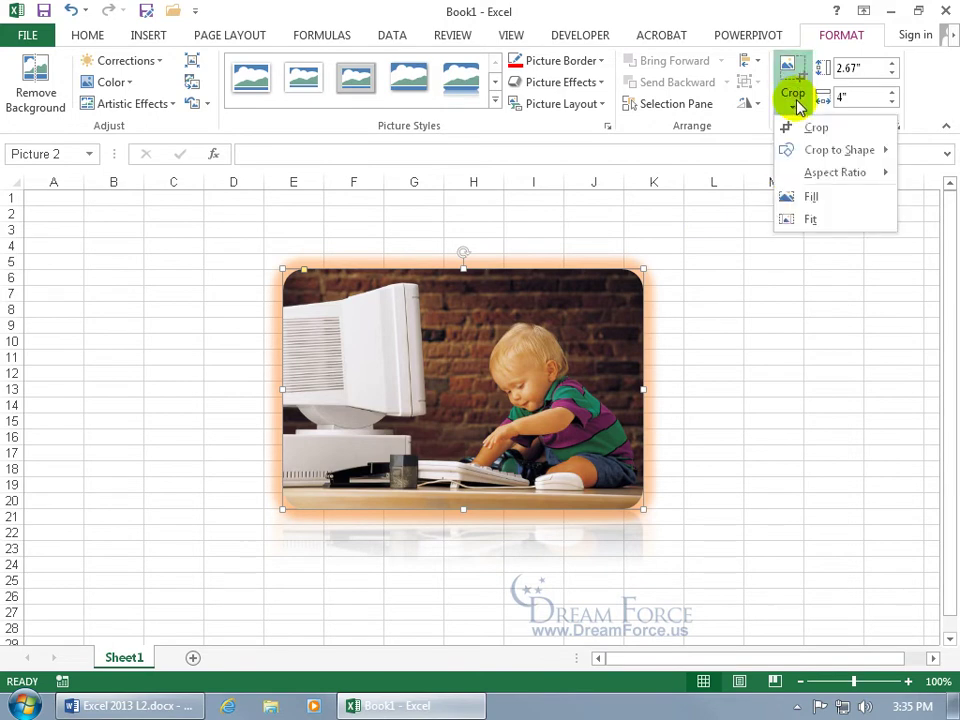
pyautogui.moveTo(820, 148)
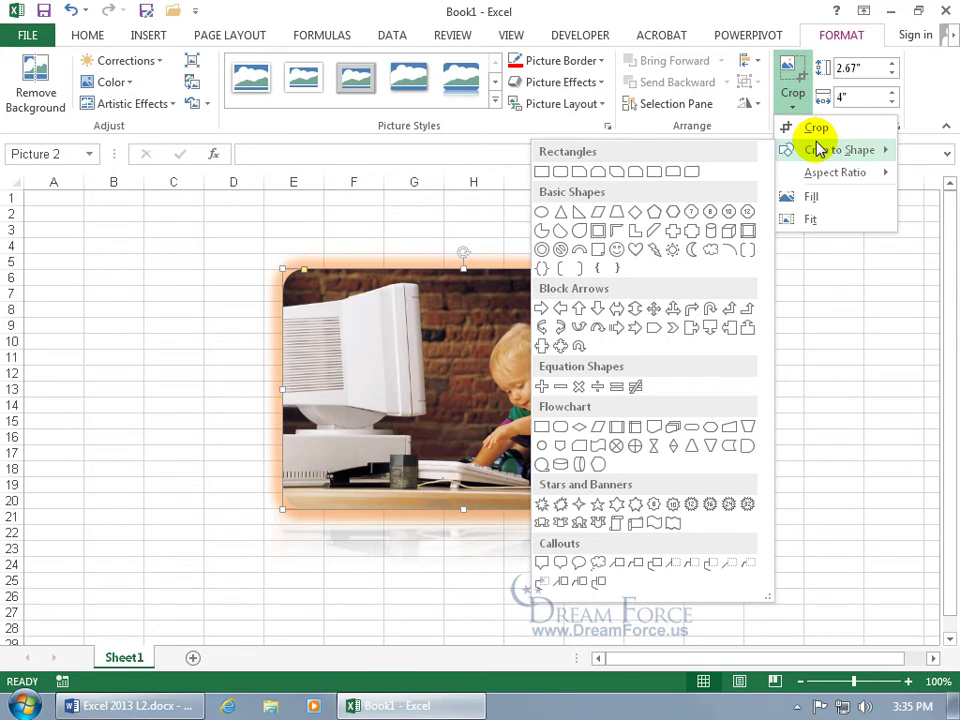
pyautogui.click(635, 212)
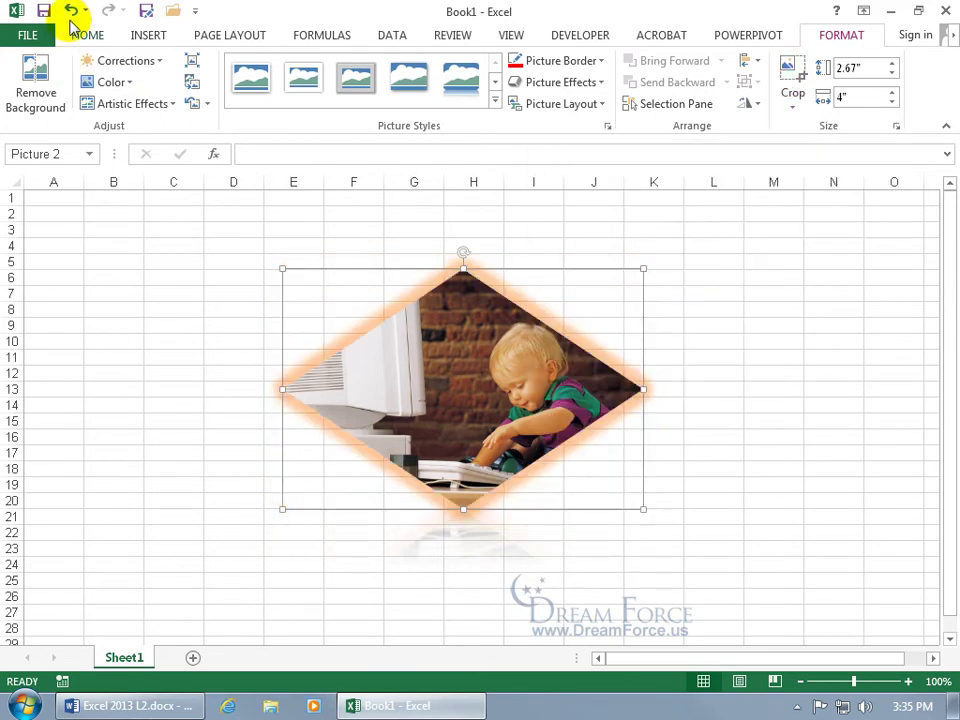
pyautogui.click(71, 11)
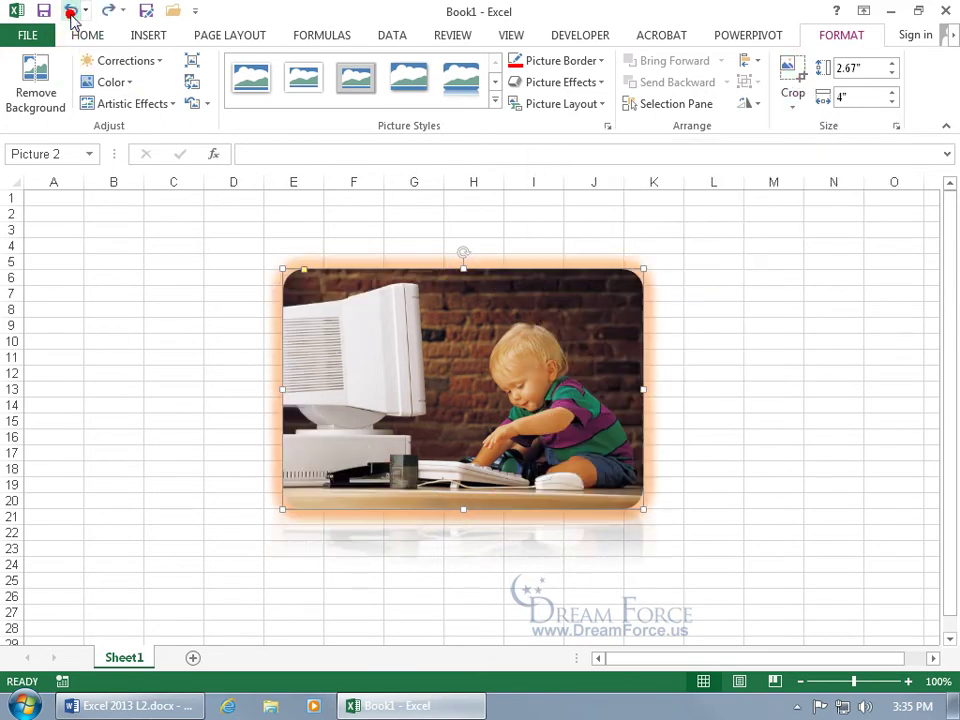
# Step: Crop the computer off the photo's left side, keeping only the child at 2.41" wide
pyautogui.click(790, 70)
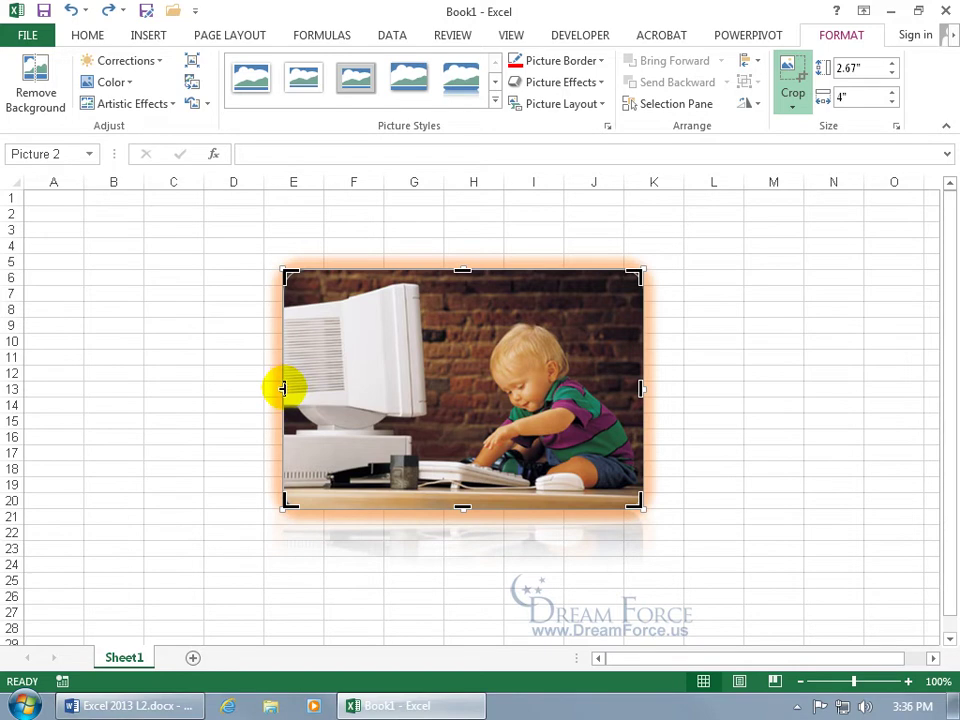
pyautogui.moveTo(284, 388); pyautogui.dragTo(427, 390)
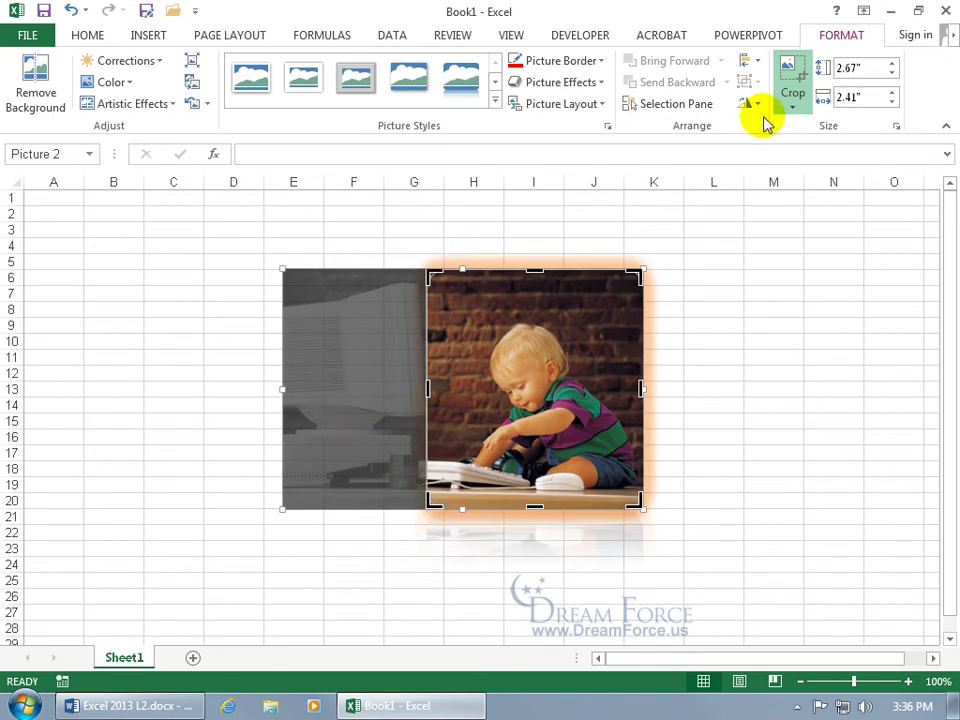
pyautogui.click(792, 68)
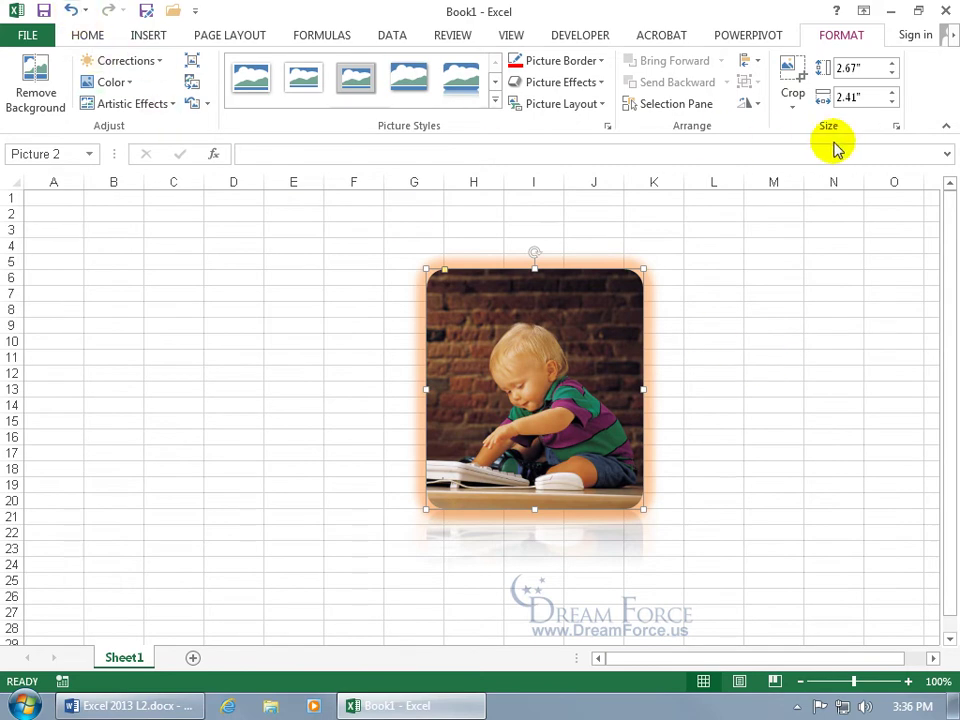
pyautogui.click(792, 68)
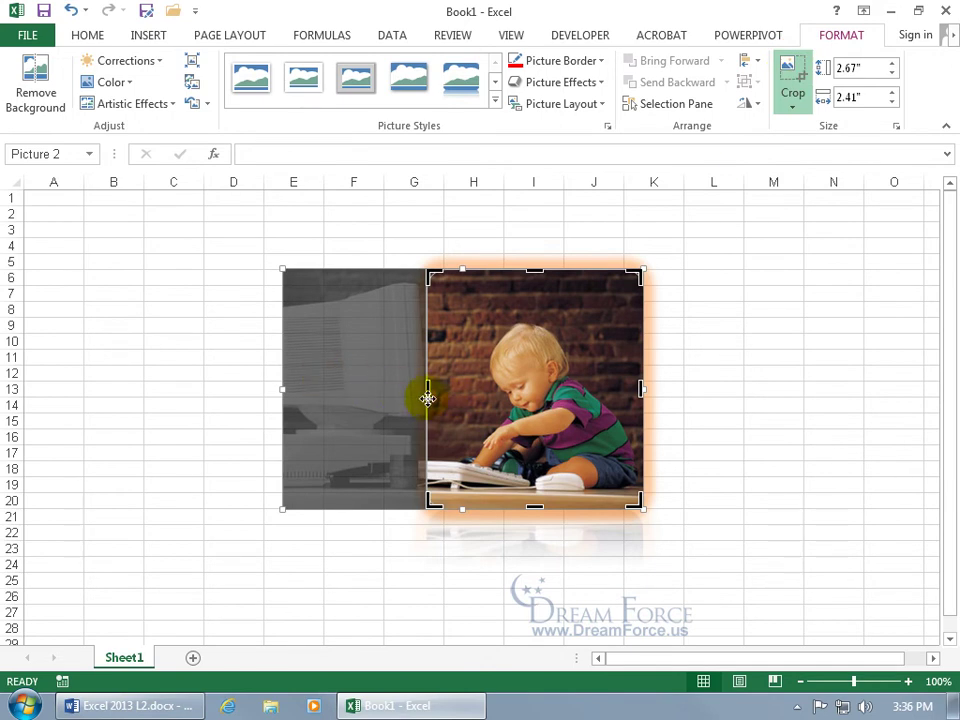
pyautogui.moveTo(425, 390); pyautogui.dragTo(283, 387)
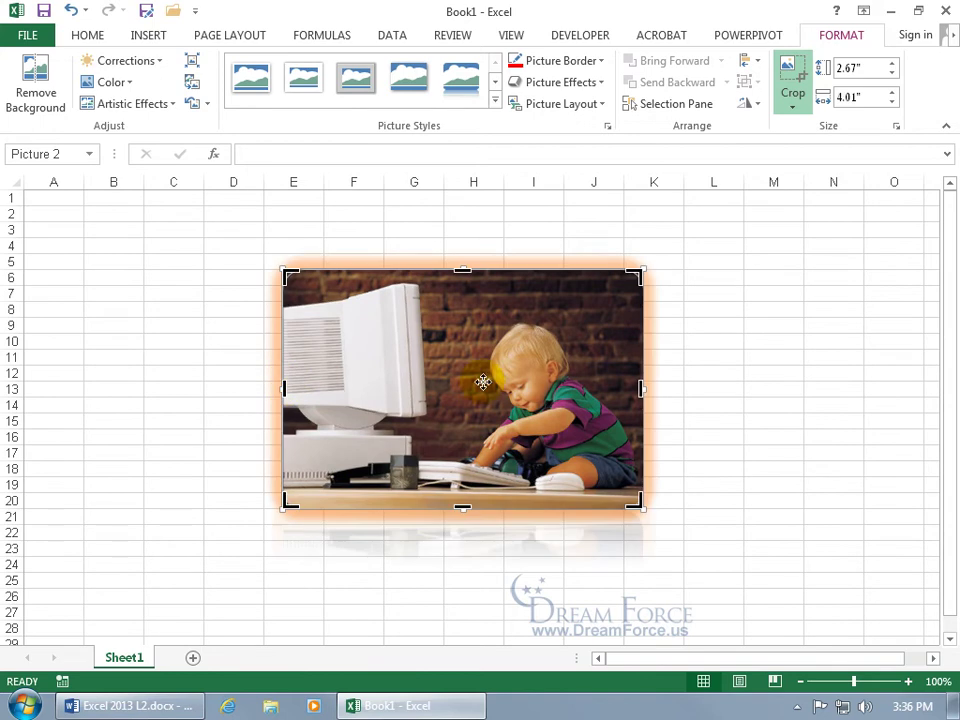
pyautogui.click(800, 69)
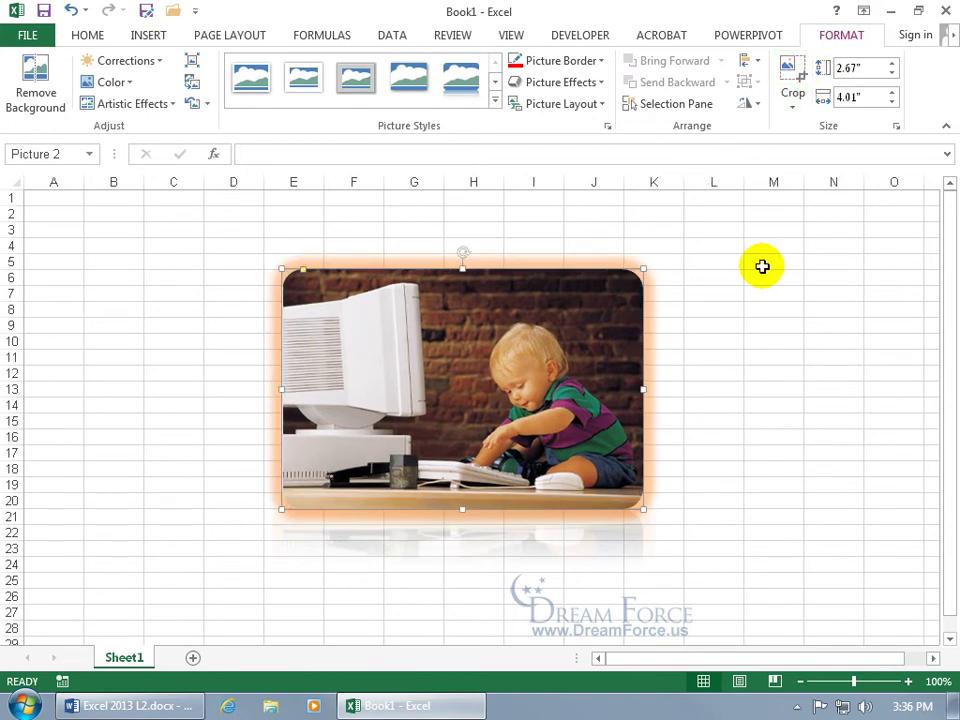
pyautogui.click(68, 11)
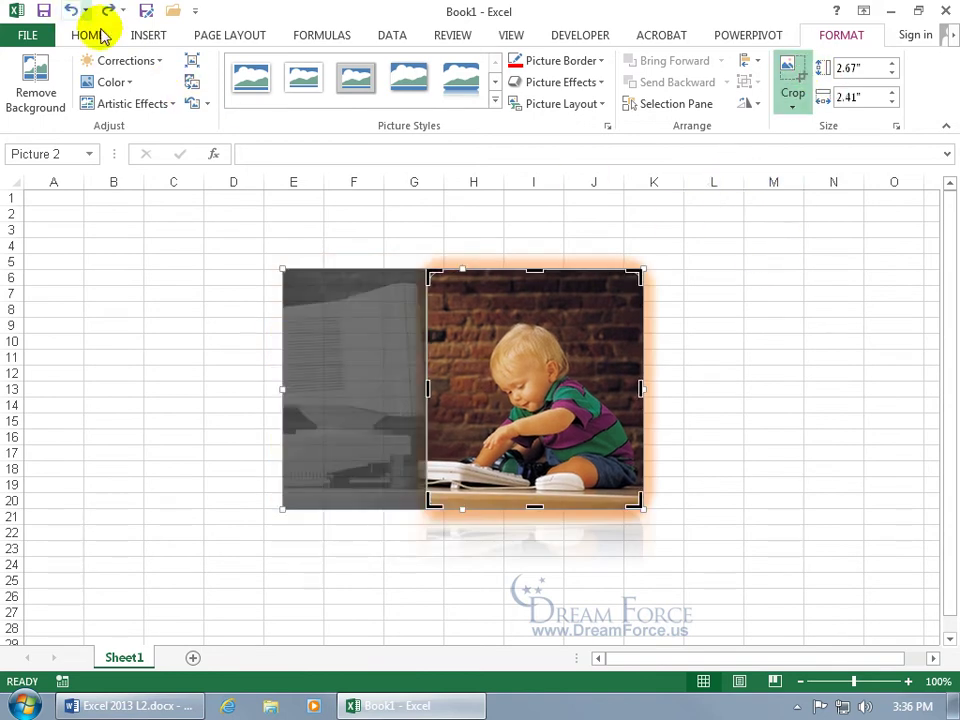
pyautogui.click(793, 69)
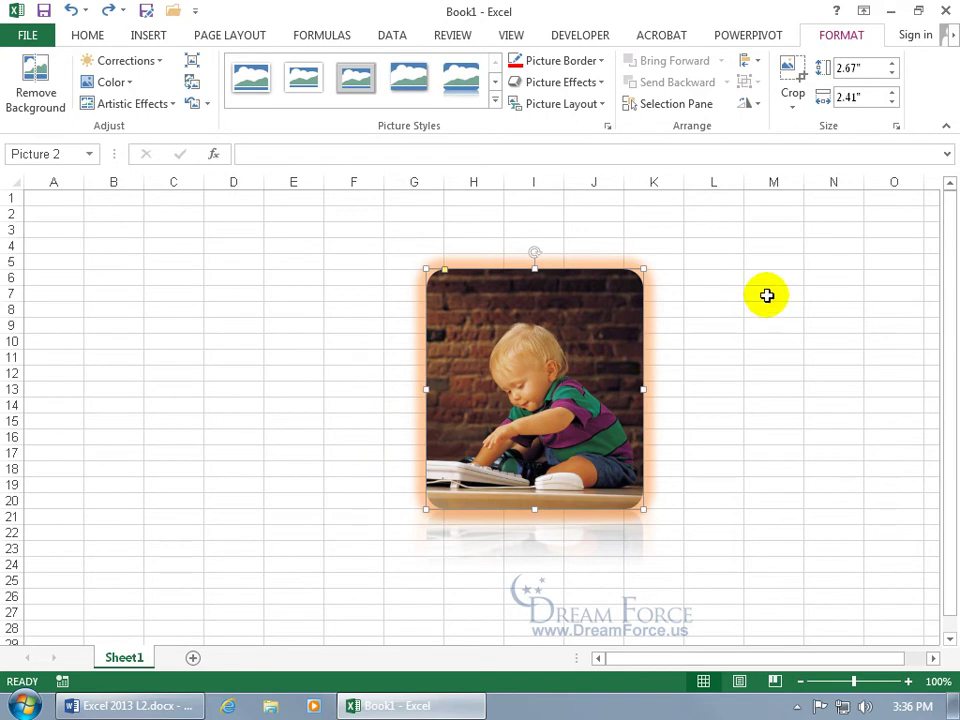
# Step: Reset the cropped photo to its original 2.67" by 4" size in the Format Picture pane
pyautogui.click(896, 127)
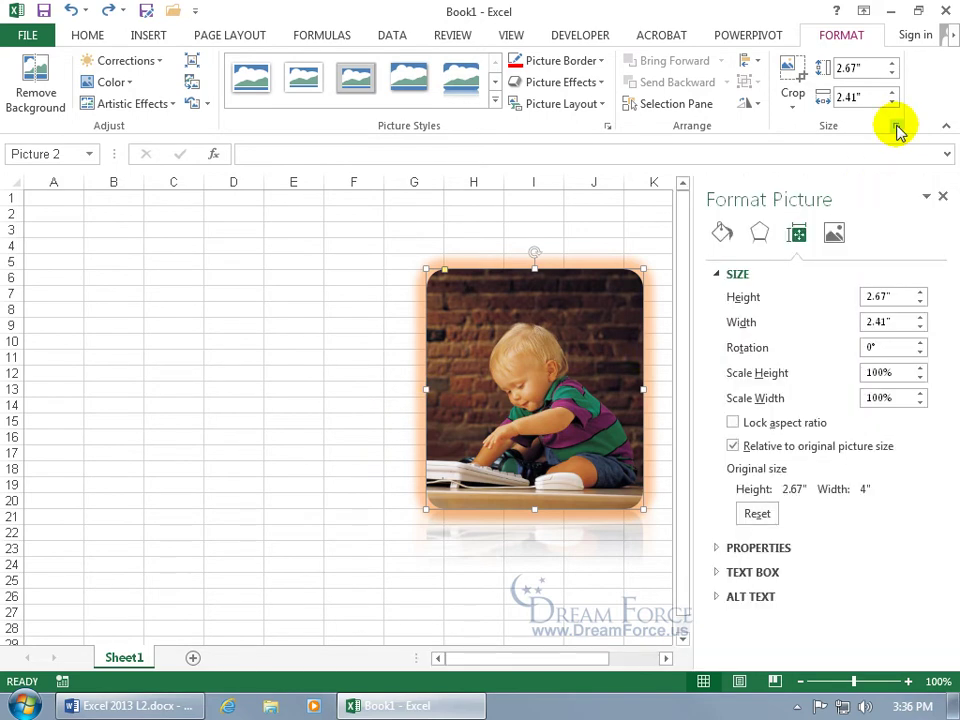
pyautogui.click(757, 514)
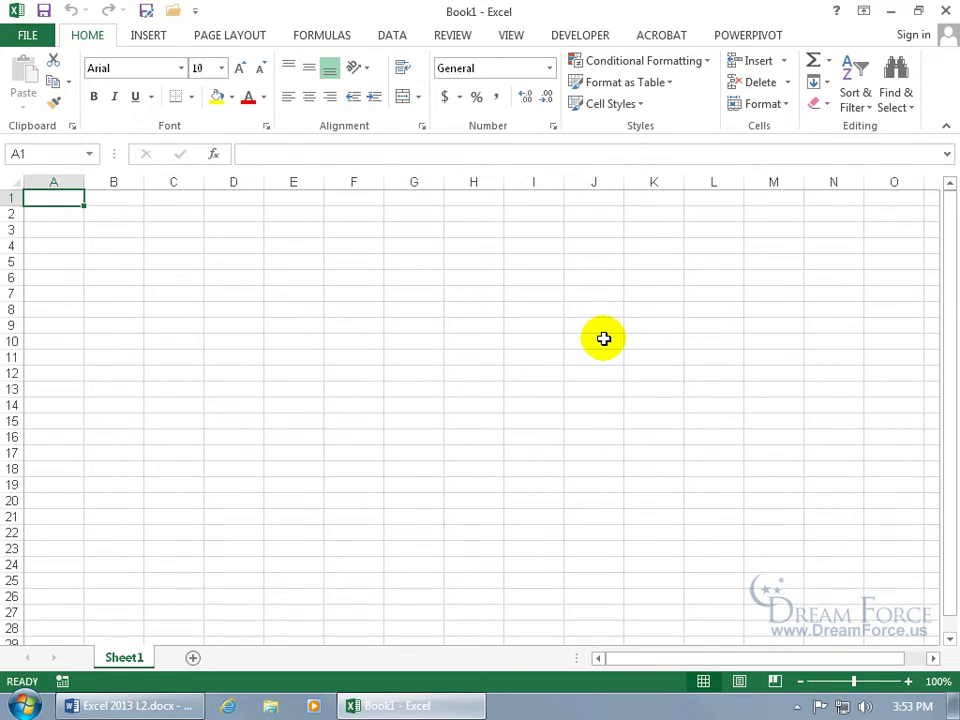
# Step: Search Office.com clip art for 'Ghost' and insert the Halloween ghost emoticon
pyautogui.click(142, 36)
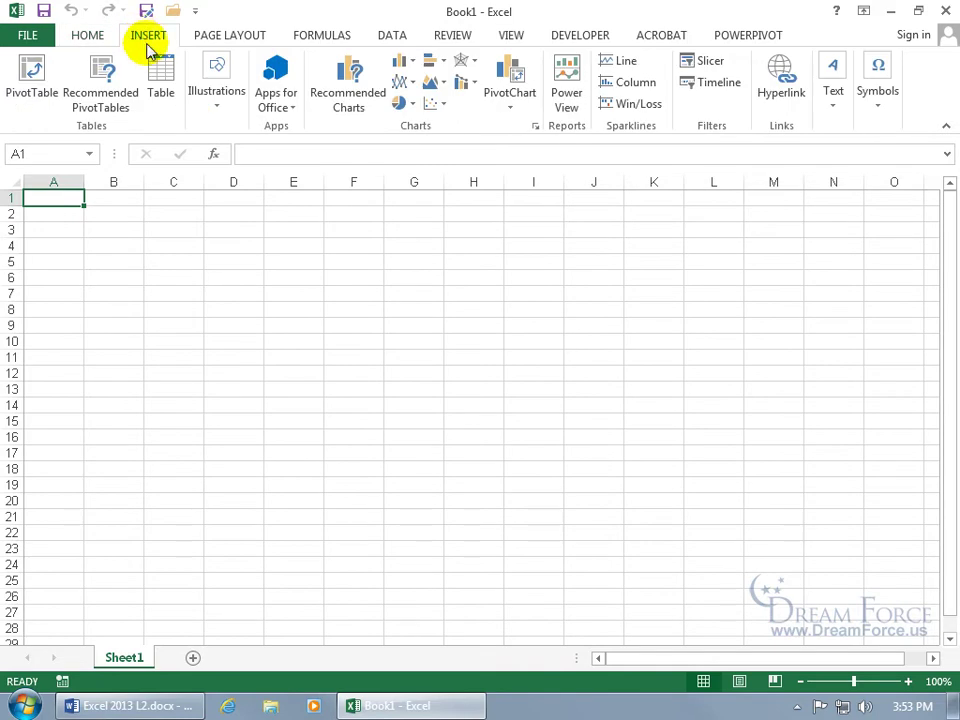
pyautogui.click(214, 111)
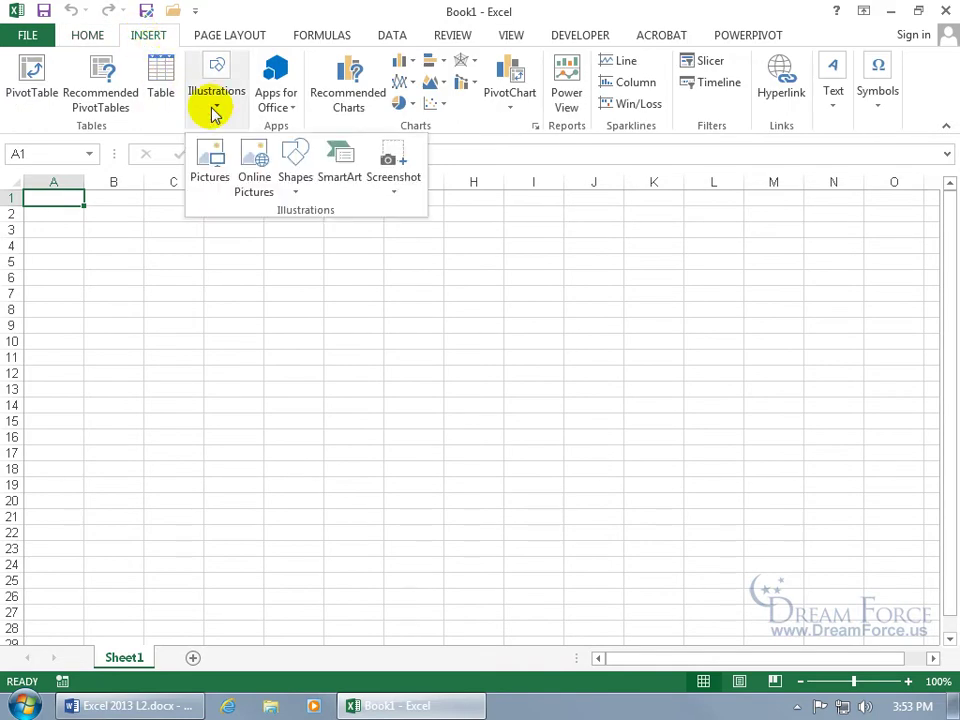
pyautogui.click(258, 158)
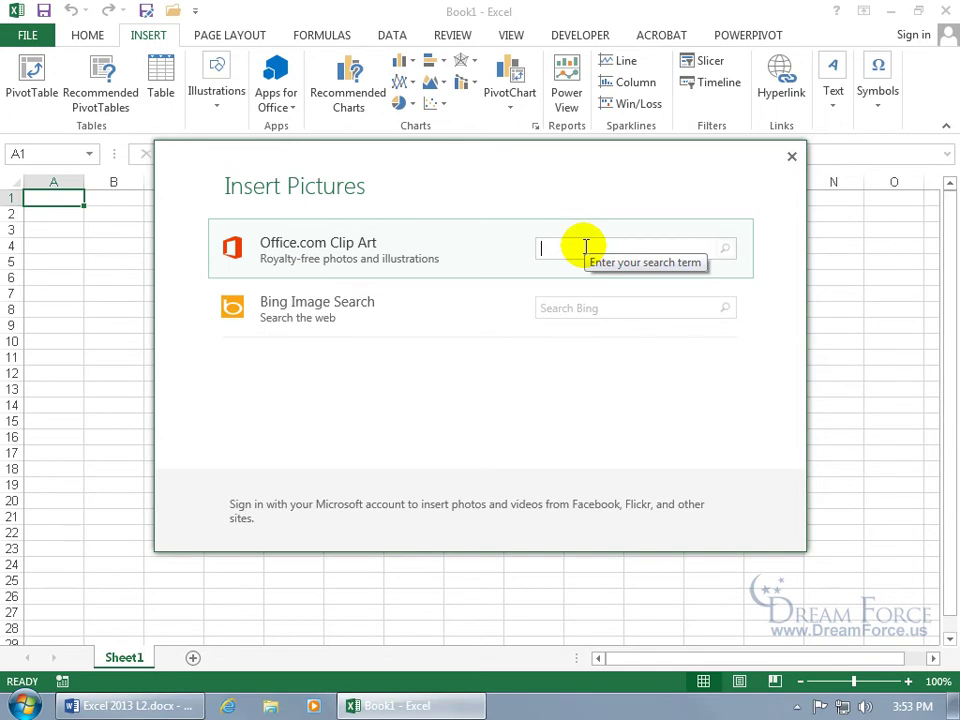
pyautogui.write('Ghost')
pyautogui.press('Return')
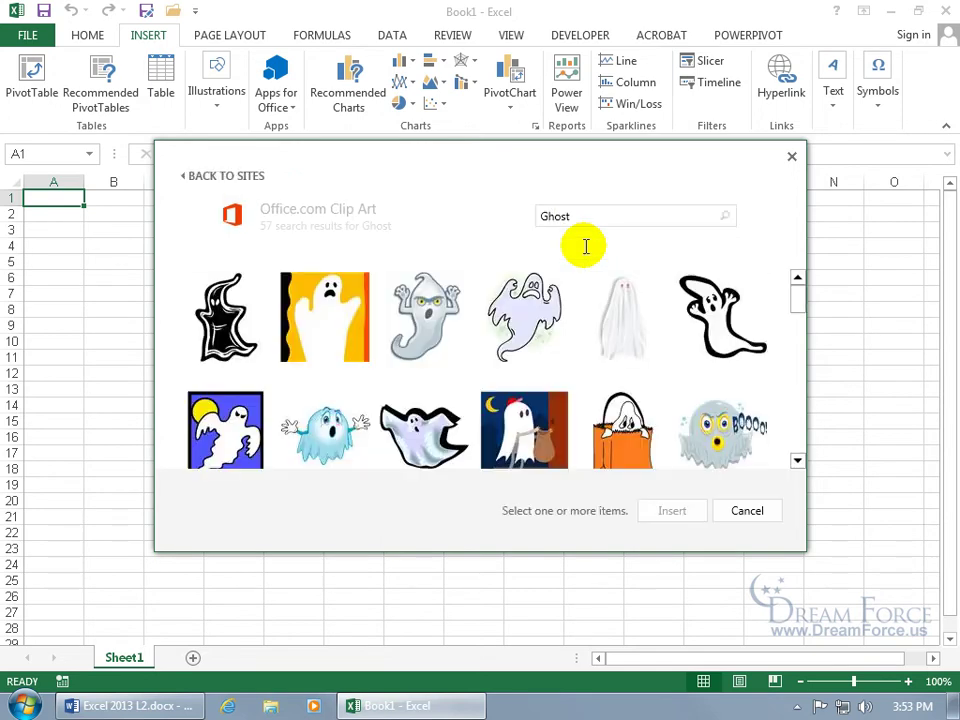
pyautogui.click(335, 447)
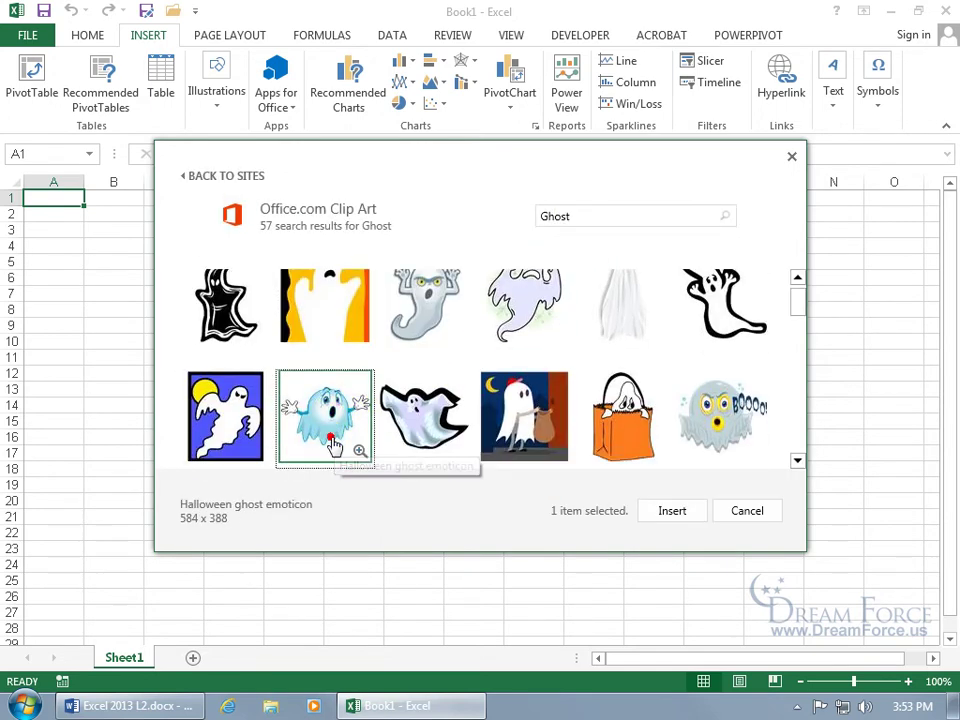
pyautogui.click(672, 511)
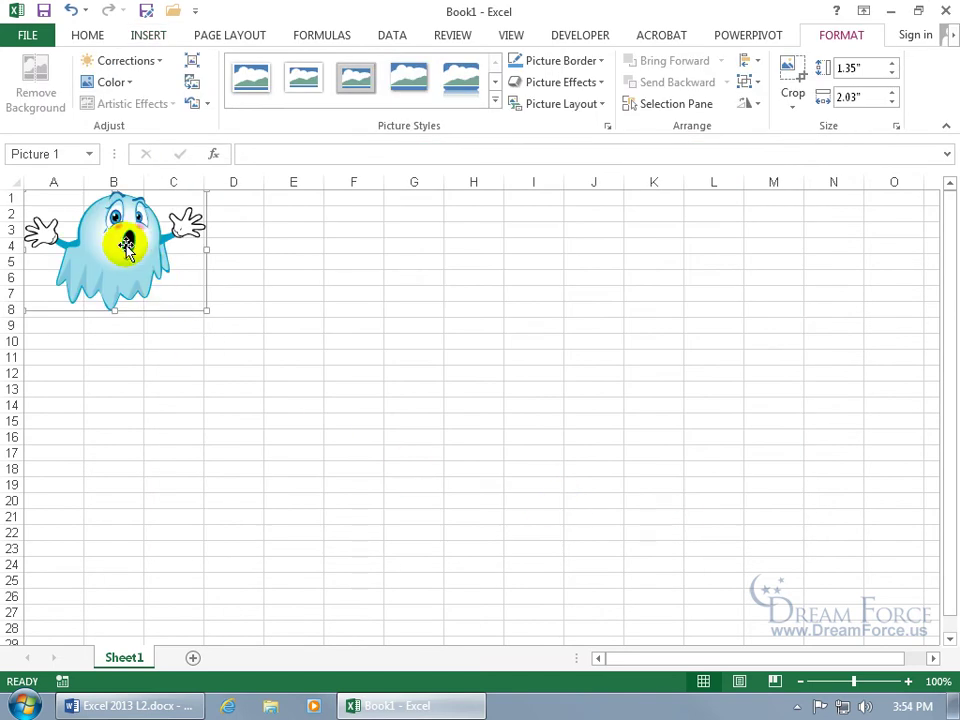
# Step: Enlarge the ghost to 2.5" by 3.76" and position it over columns D–J, rows 2–16
pyautogui.moveTo(126, 247); pyautogui.dragTo(485, 410)
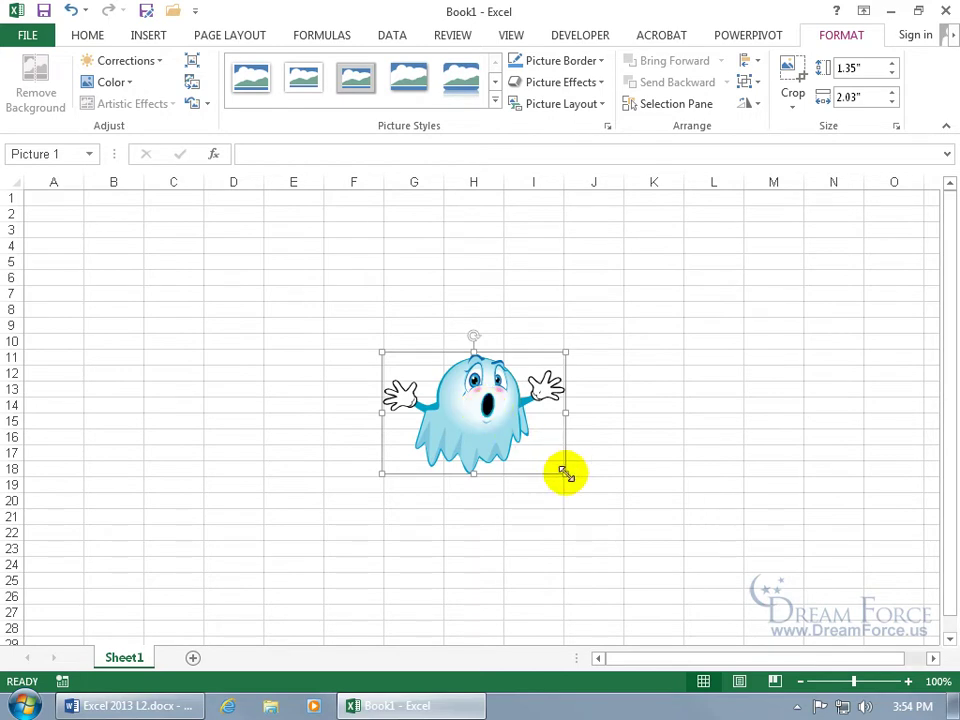
pyautogui.moveTo(565, 472); pyautogui.dragTo(705, 577)
pyautogui.moveTo(586, 452); pyautogui.dragTo(465, 333)
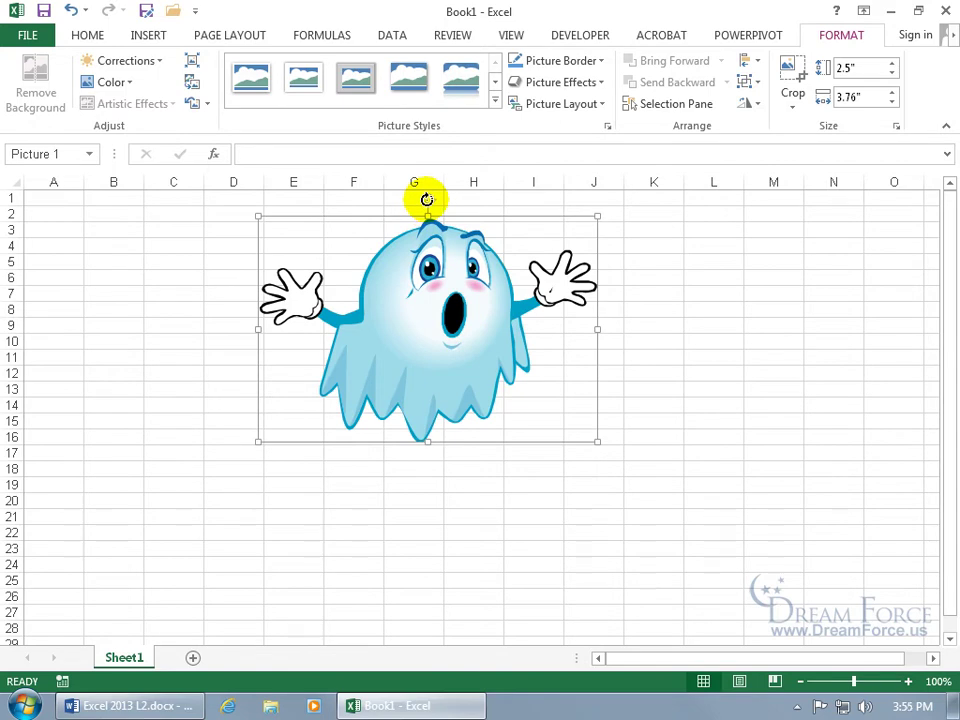
# Step: Try tilting the ghost clockwise, then bring up the rotate and flip choices
pyautogui.moveTo(427, 200); pyautogui.dragTo(427, 201)
pyautogui.moveTo(427, 200)
pyautogui.mouseDown()
pyautogui.moveTo(463, 202)
pyautogui.moveTo(371, 199)
pyautogui.moveTo(430, 206)
pyautogui.mouseUp()
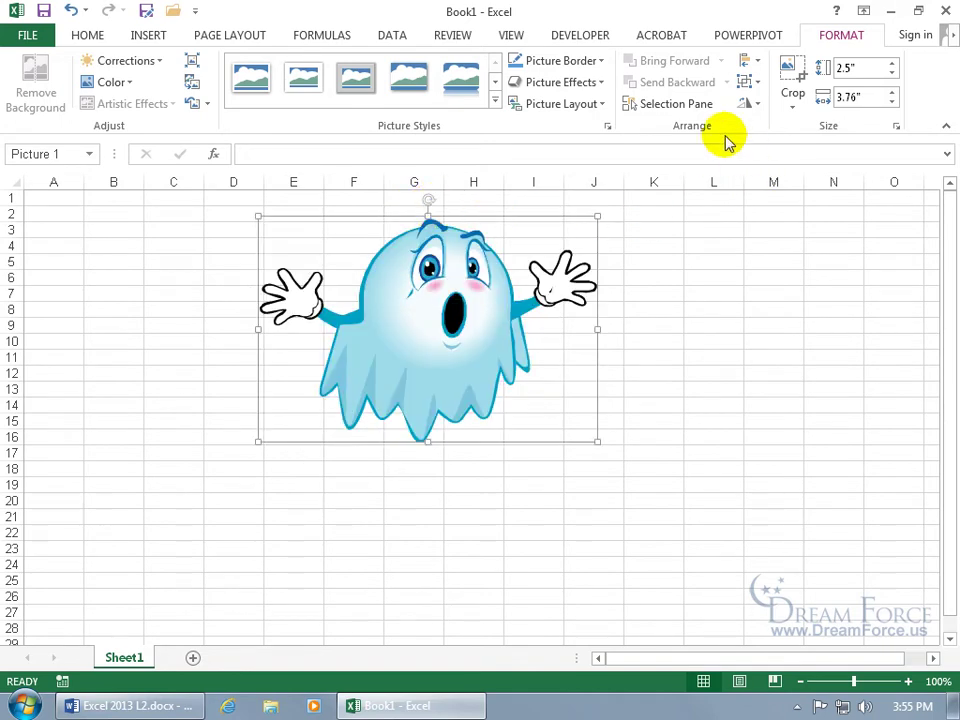
pyautogui.click(757, 104)
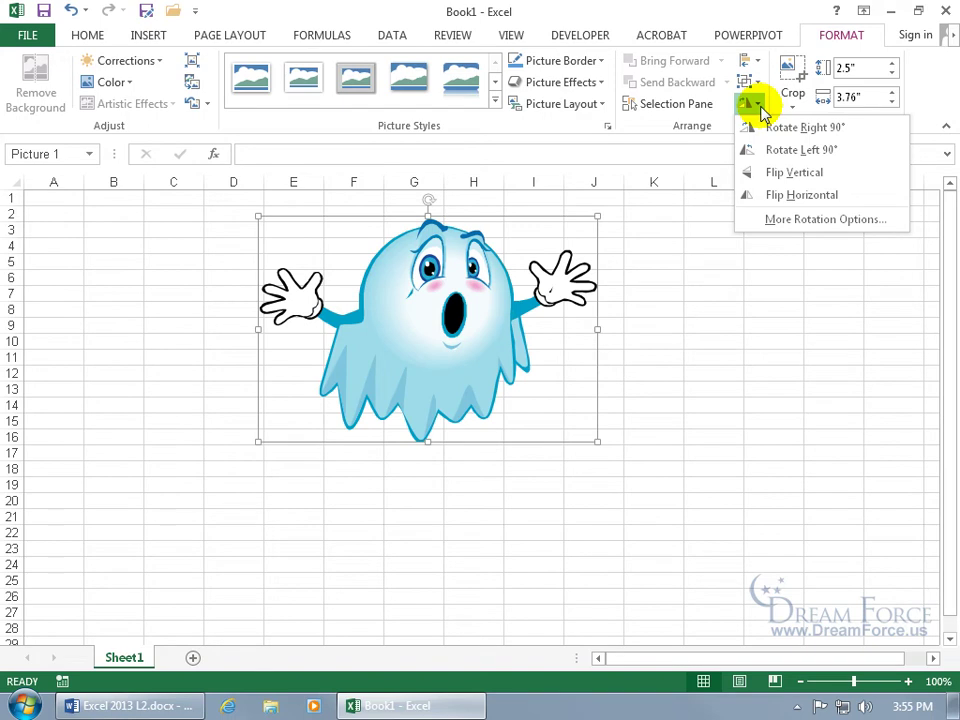
# Step: Flip the ghost horizontally and open its Color recolouring options
pyautogui.click(785, 196)
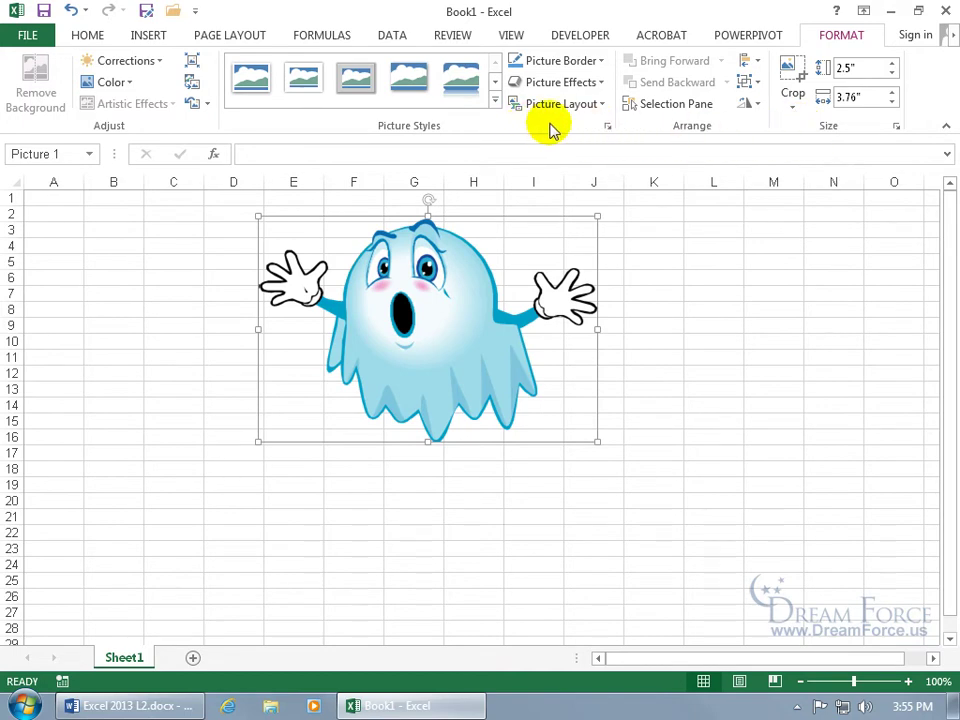
pyautogui.click(108, 84)
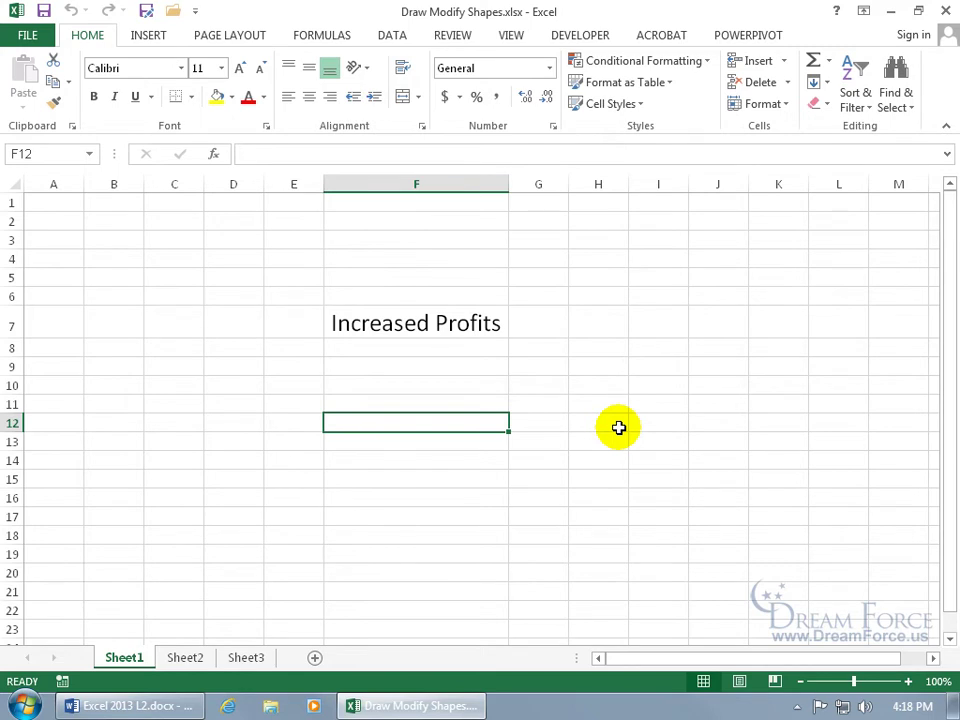
# Step: Choose the Oval shape from the Insert Shapes gallery, ready to draw it
pyautogui.click(147, 34)
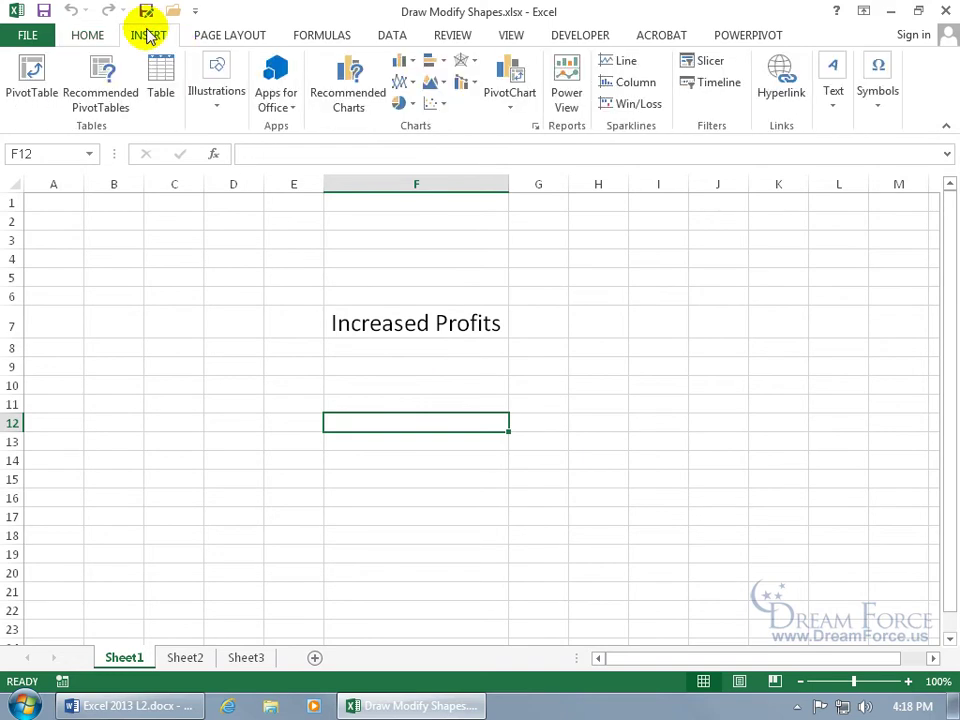
pyautogui.click(224, 101)
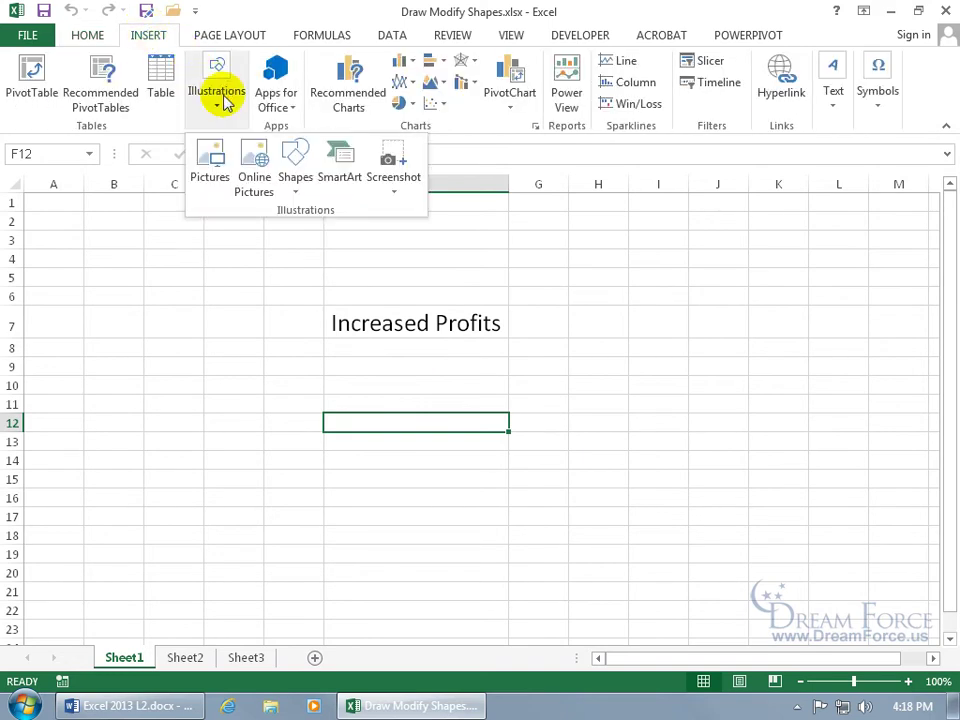
pyautogui.click(297, 175)
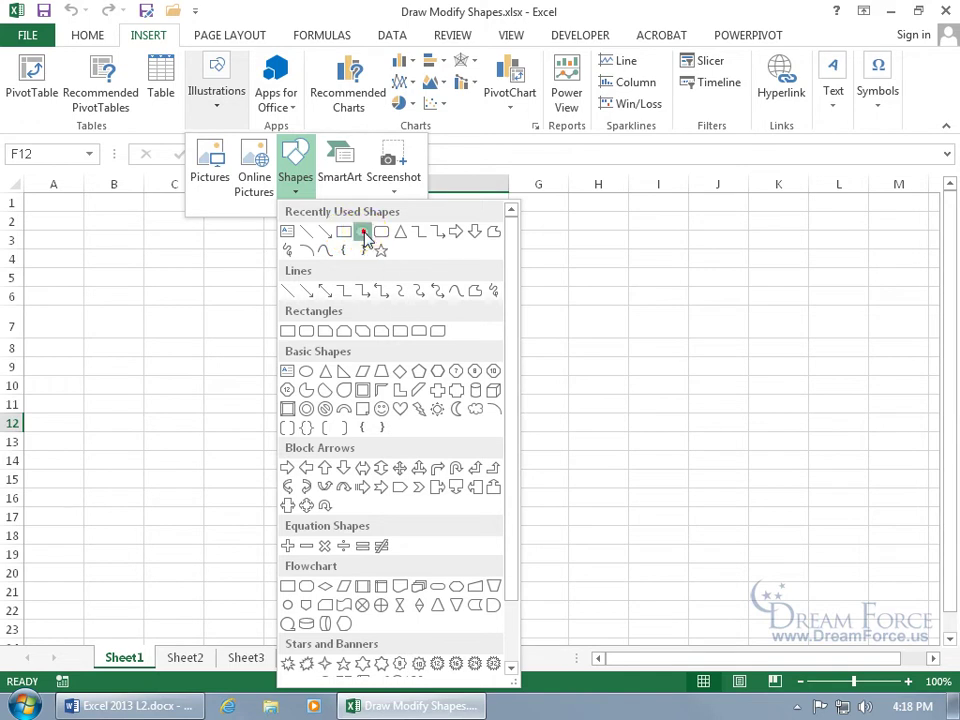
pyautogui.click(364, 233)
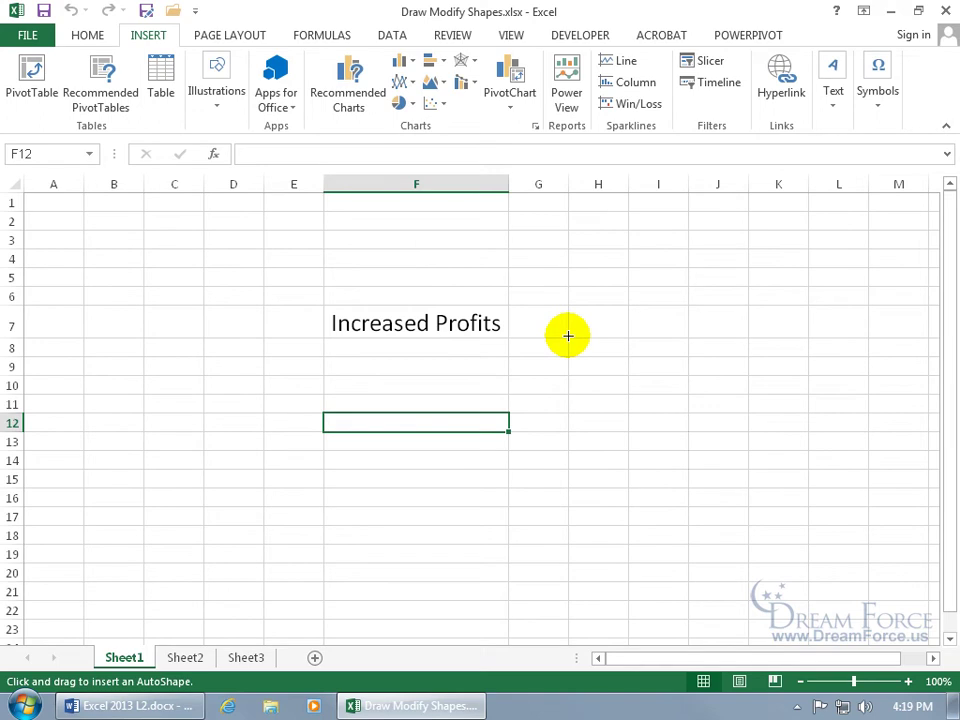
# Step: Drag out a Shift-constrained 1.44" blue circle across columns H–J beside Increased Profits
pyautogui.moveTo(577, 321); pyautogui.dragTo(683, 411)
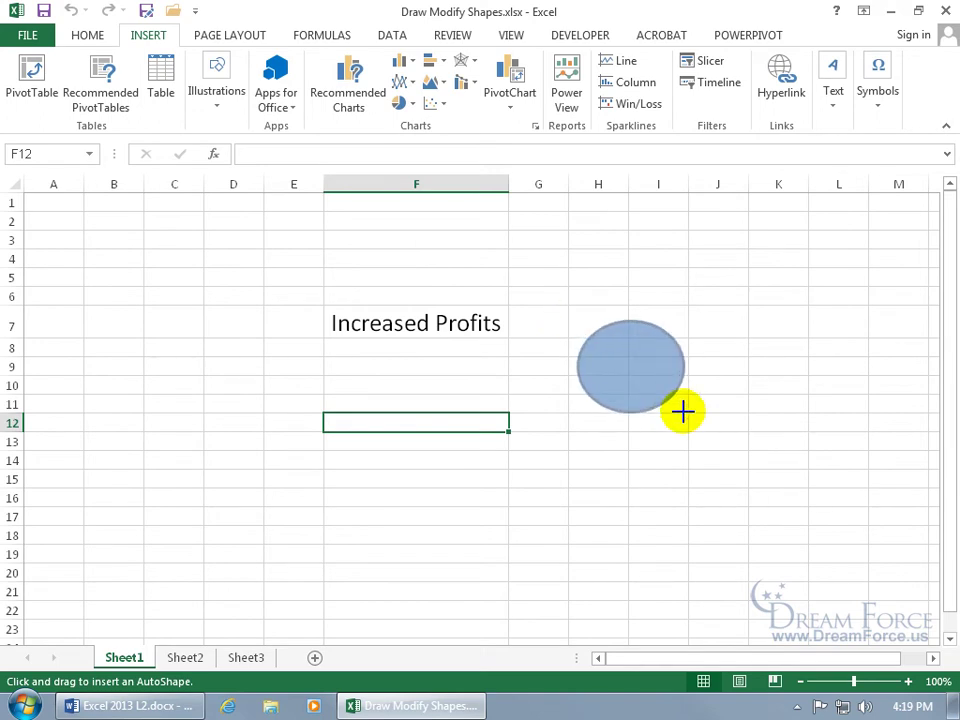
pyautogui.moveTo(683, 411); pyautogui.dragTo(685, 416)
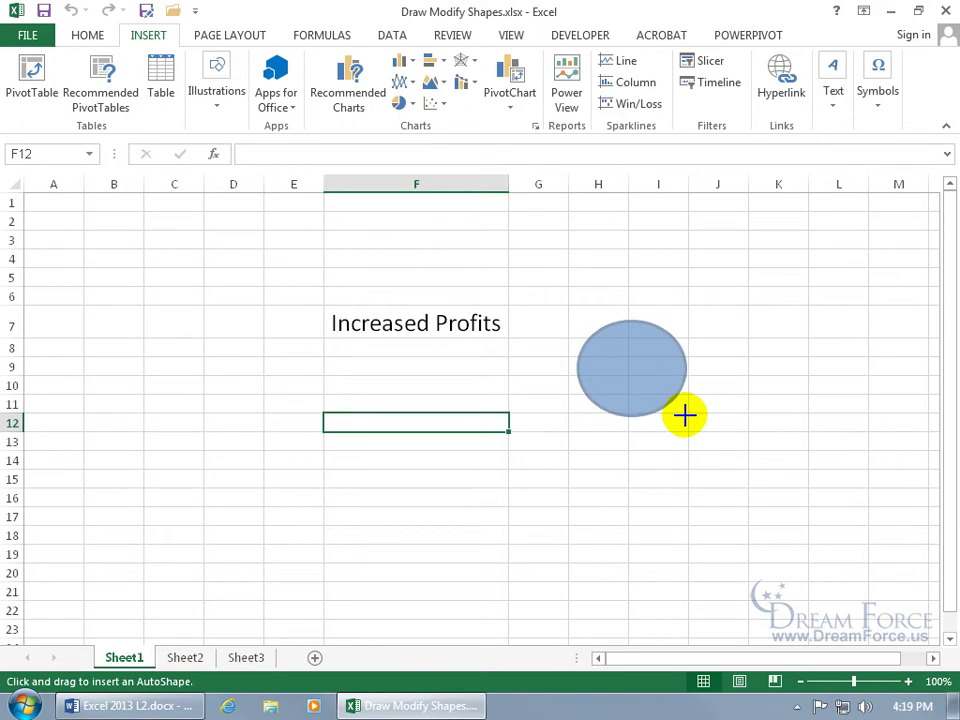
pyautogui.moveTo(684, 415); pyautogui.dragTo(627, 494)
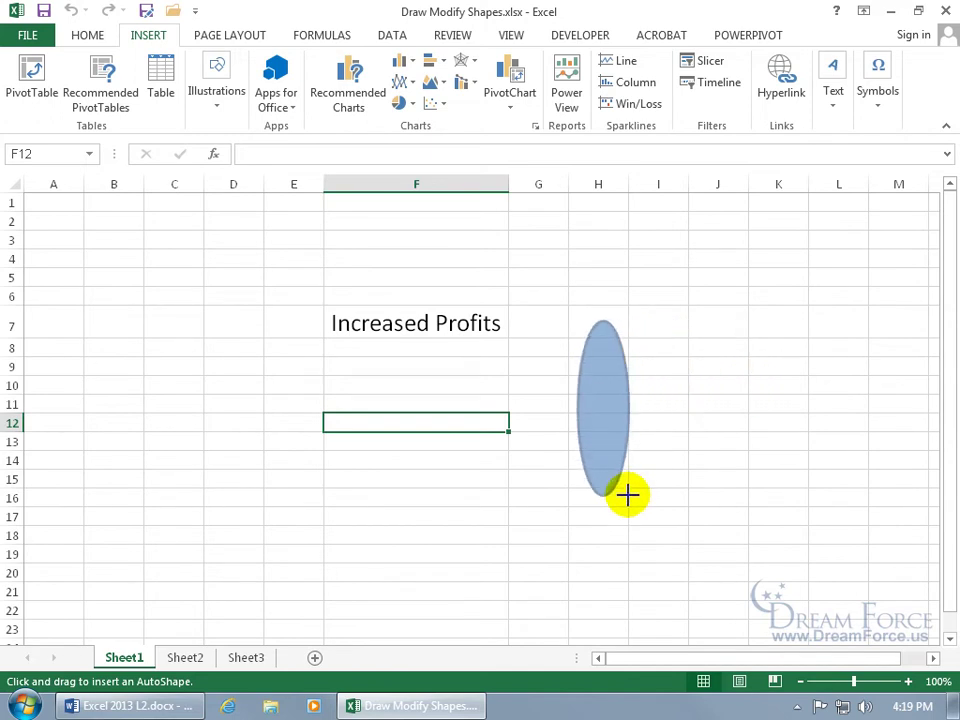
pyautogui.moveTo(627, 494); pyautogui.dragTo(655, 451)
pyautogui.press('shift')
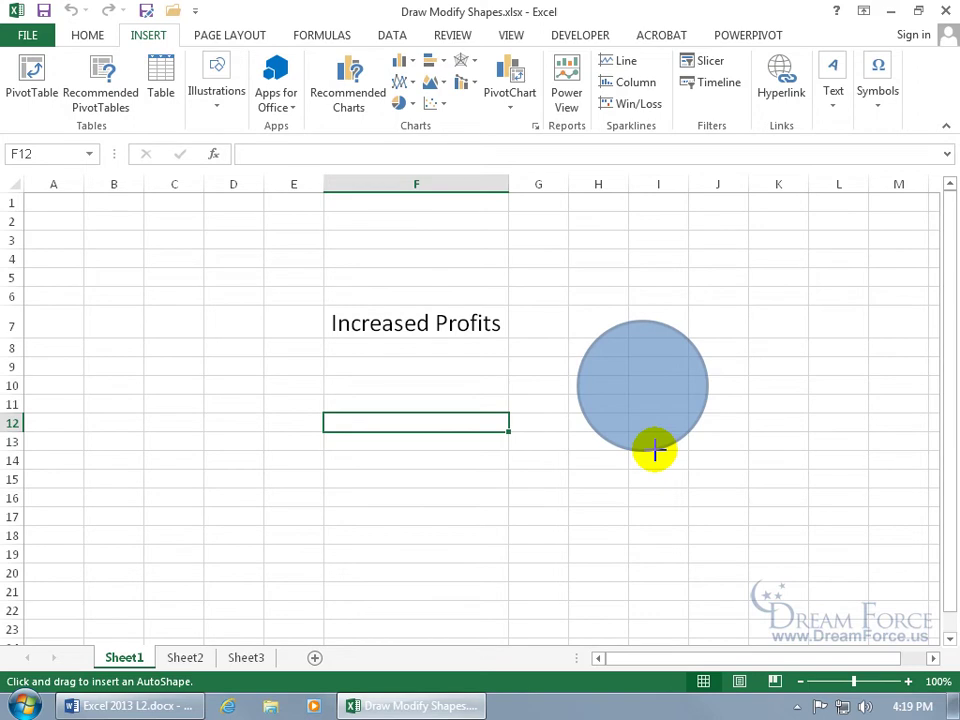
pyautogui.moveTo(655, 451); pyautogui.dragTo(656, 452)
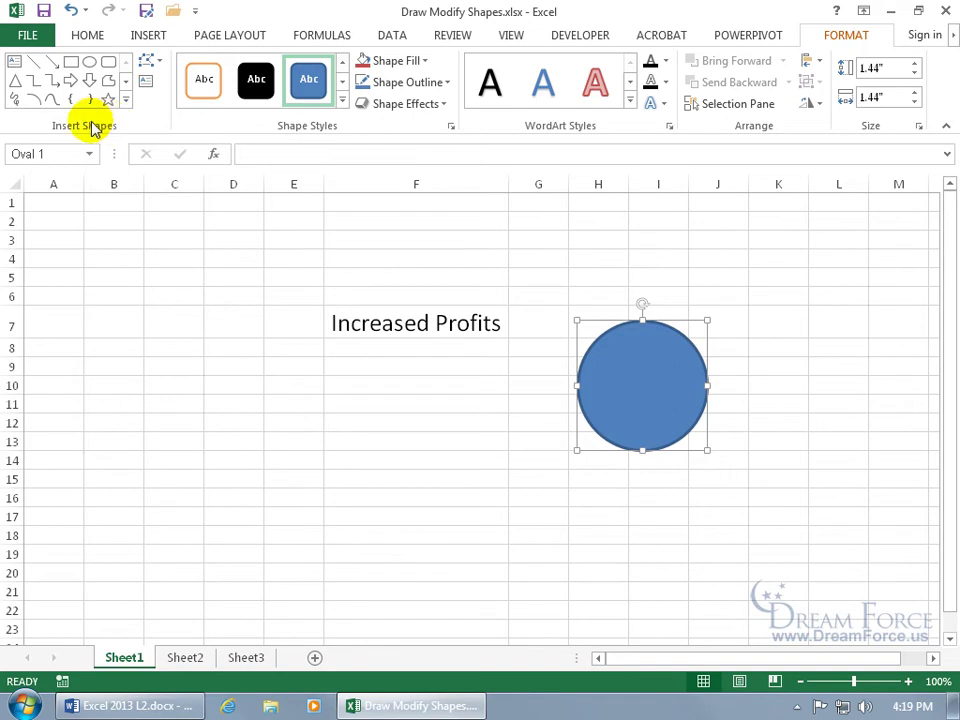
# Step: Draw a trial rectangle over cells D9 to F14, then delete it
pyautogui.click(71, 62)
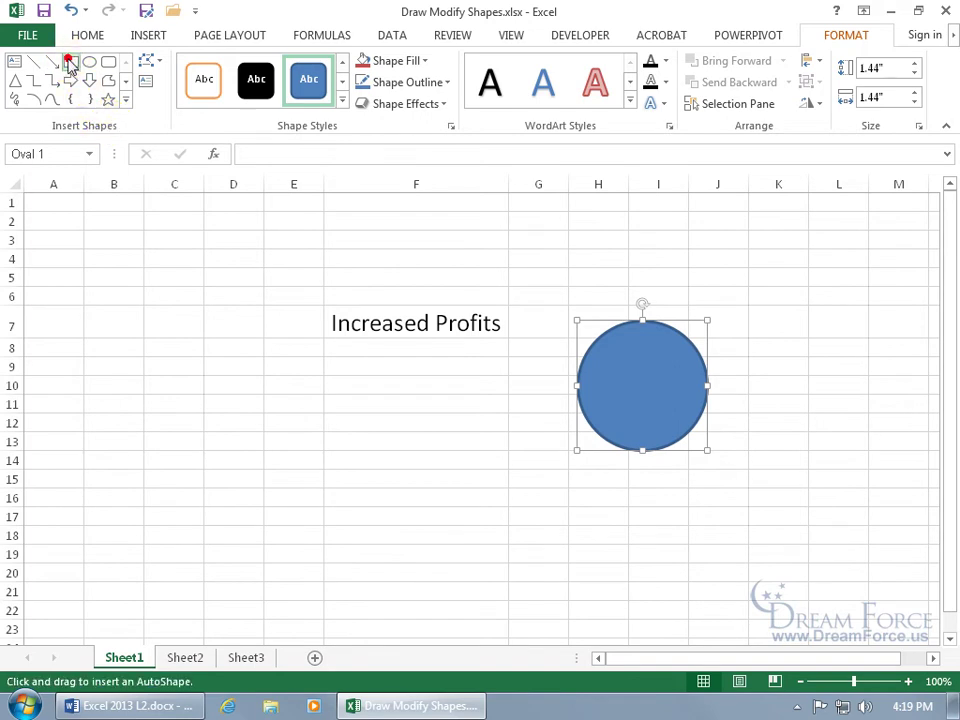
pyautogui.moveTo(254, 365); pyautogui.dragTo(320, 583)
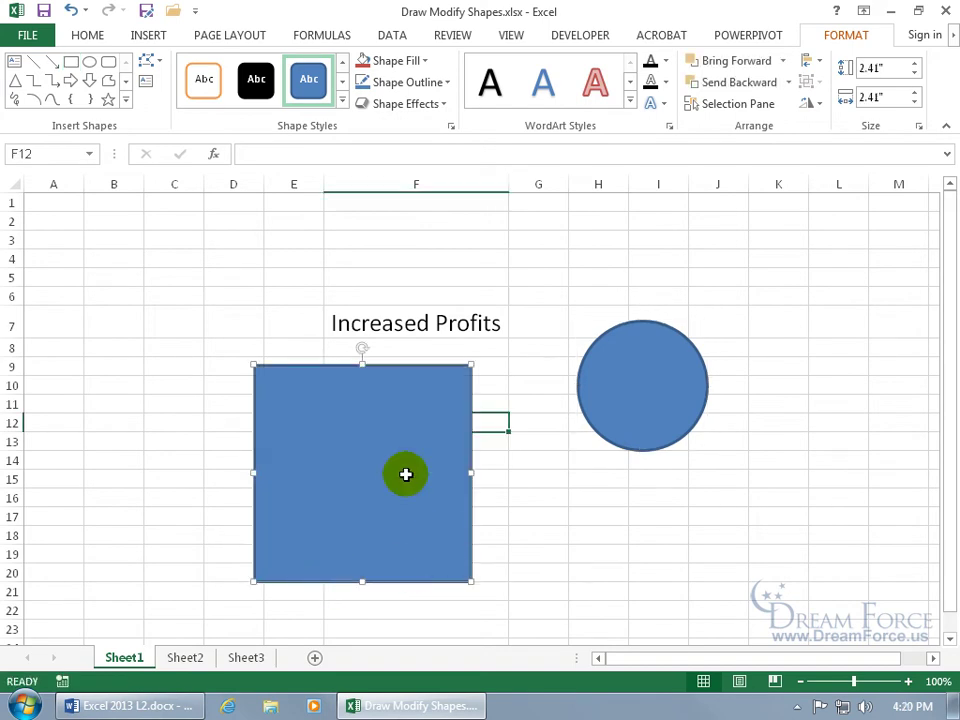
pyautogui.press('Delete')
# Step: Draw a small 0.33" five-point star inside the lower right of the blue circle
pyautogui.click(623, 386)
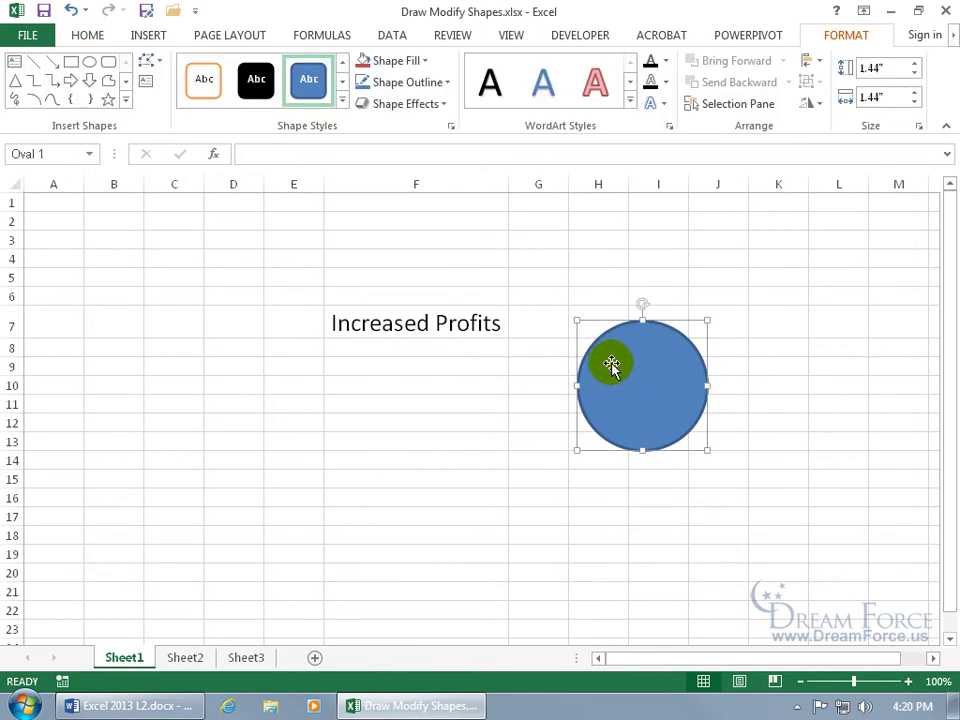
pyautogui.click(108, 99)
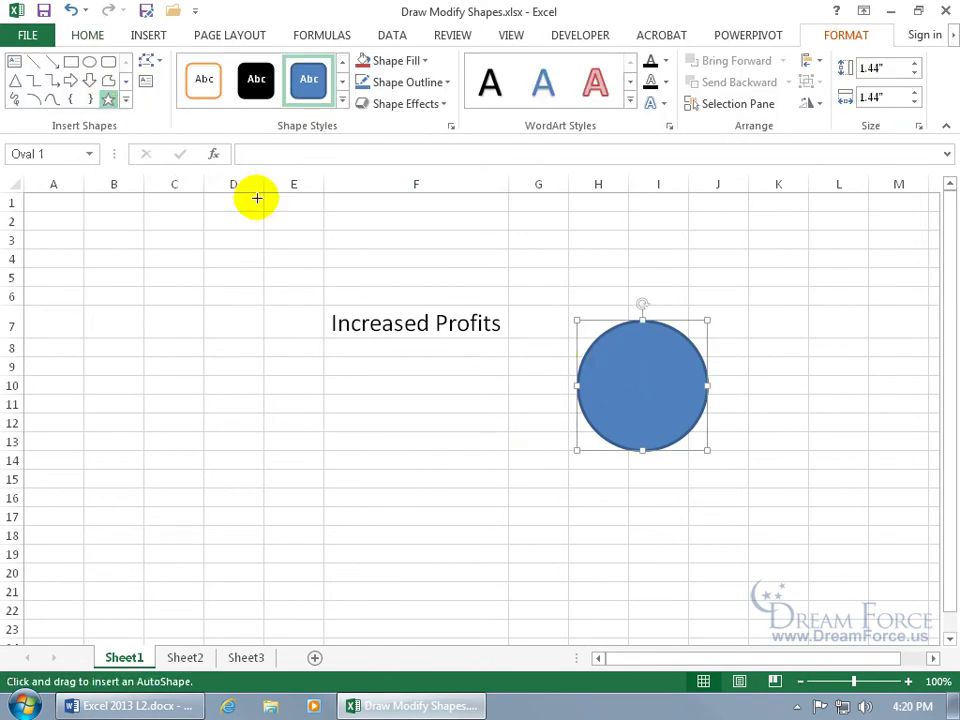
pyautogui.moveTo(666, 427); pyautogui.dragTo(676, 431)
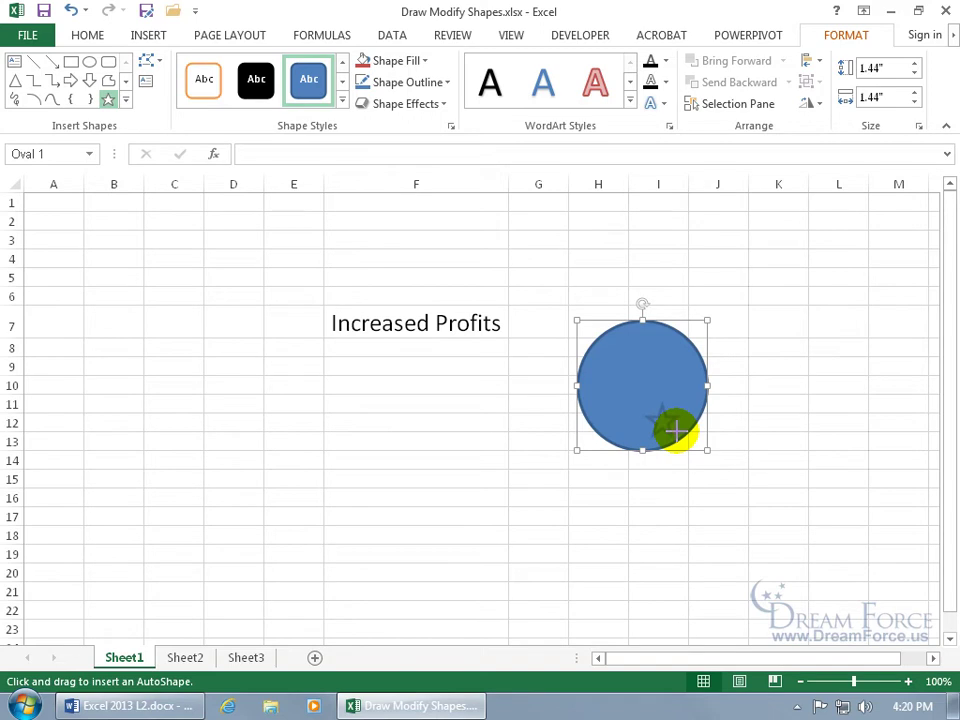
pyautogui.moveTo(676, 430); pyautogui.dragTo(679, 437)
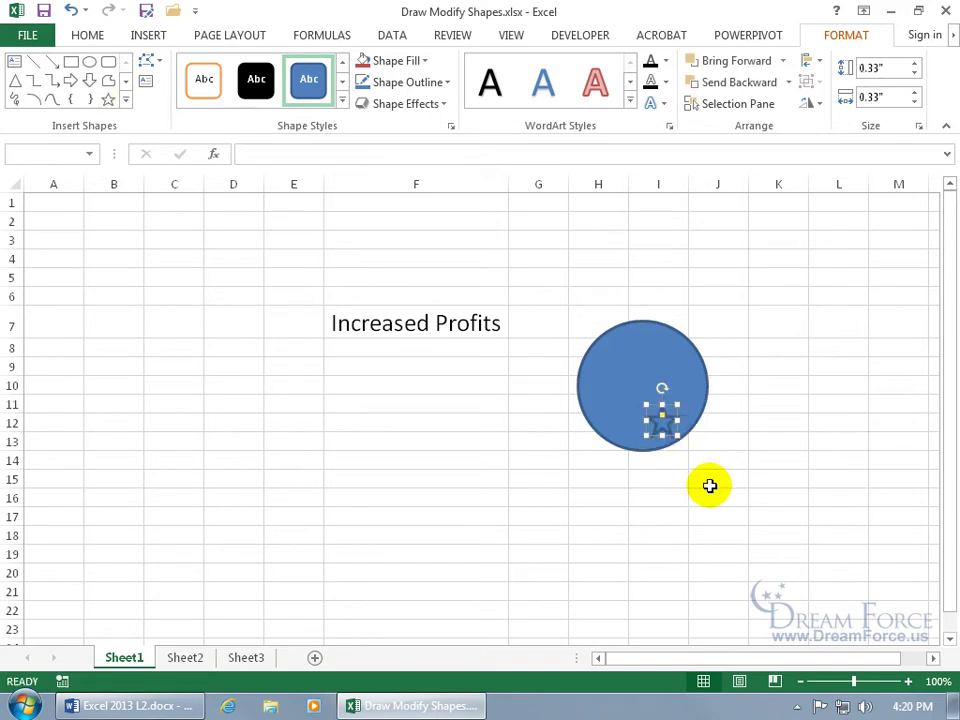
# Step: Give the star a yellow fill and an orange outline
pyautogui.click(426, 62)
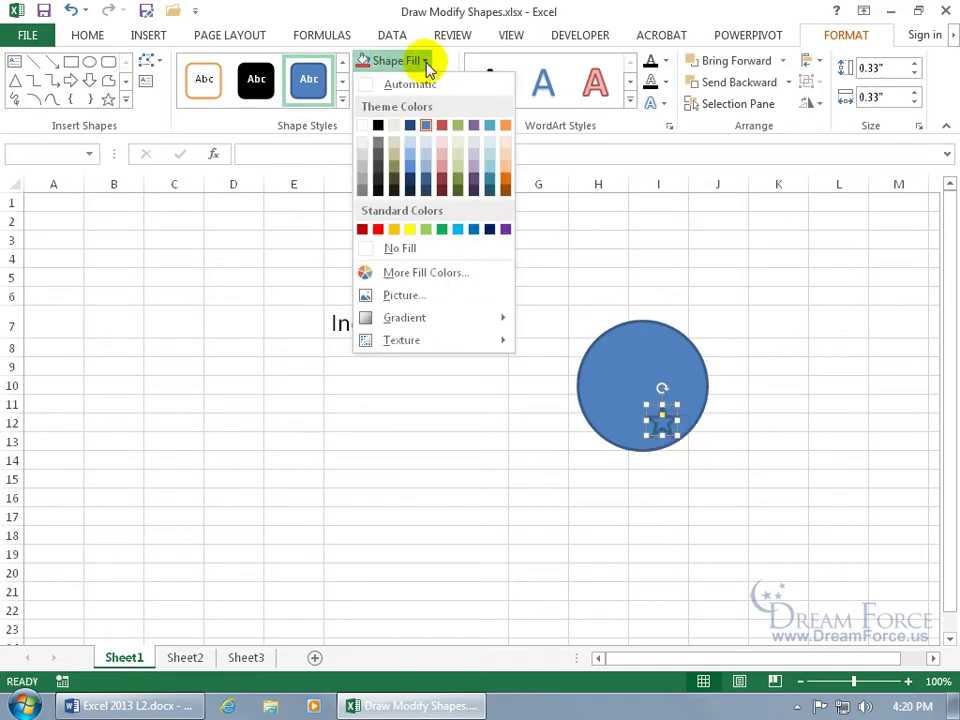
pyautogui.click(416, 232)
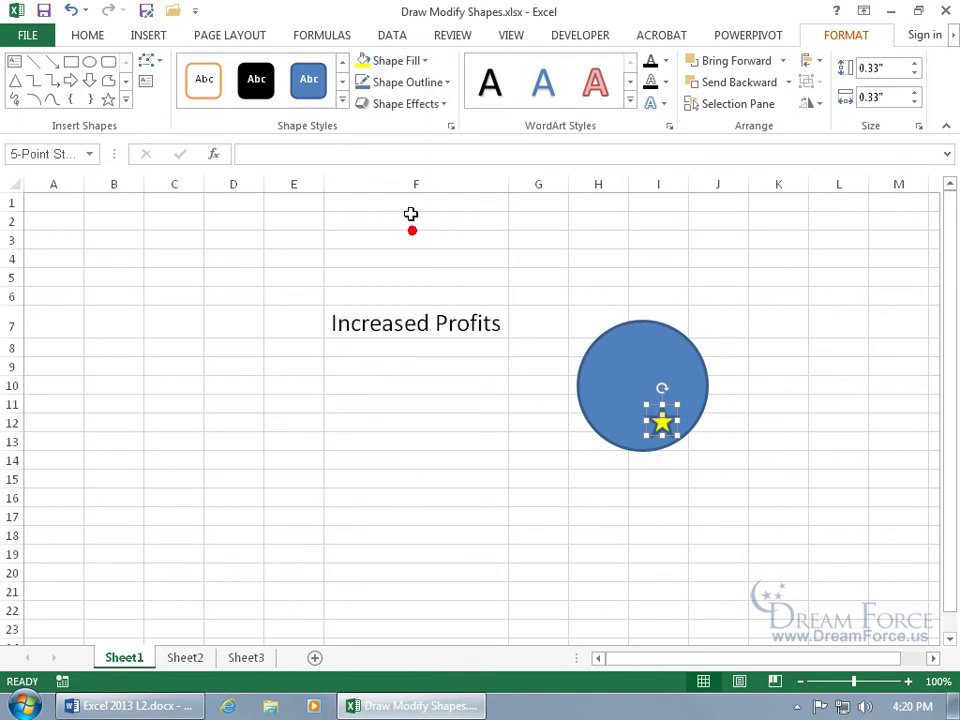
pyautogui.click(442, 84)
pyautogui.click(505, 147)
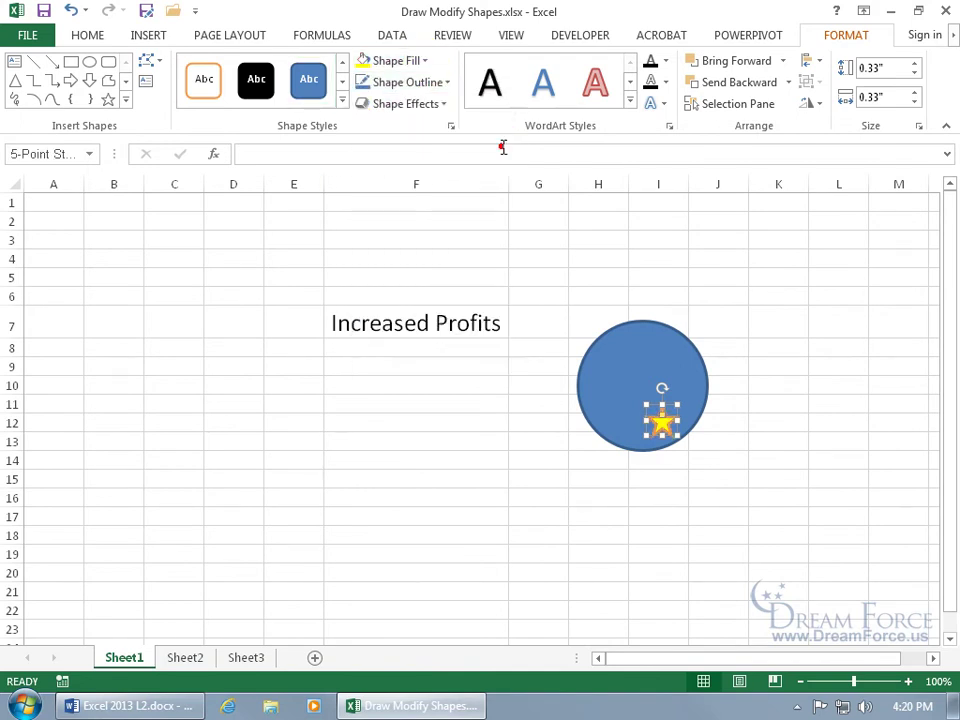
# Step: Apply the Subtle Effect - Orange style, move the star up-left, and select the circle too
pyautogui.click(443, 106)
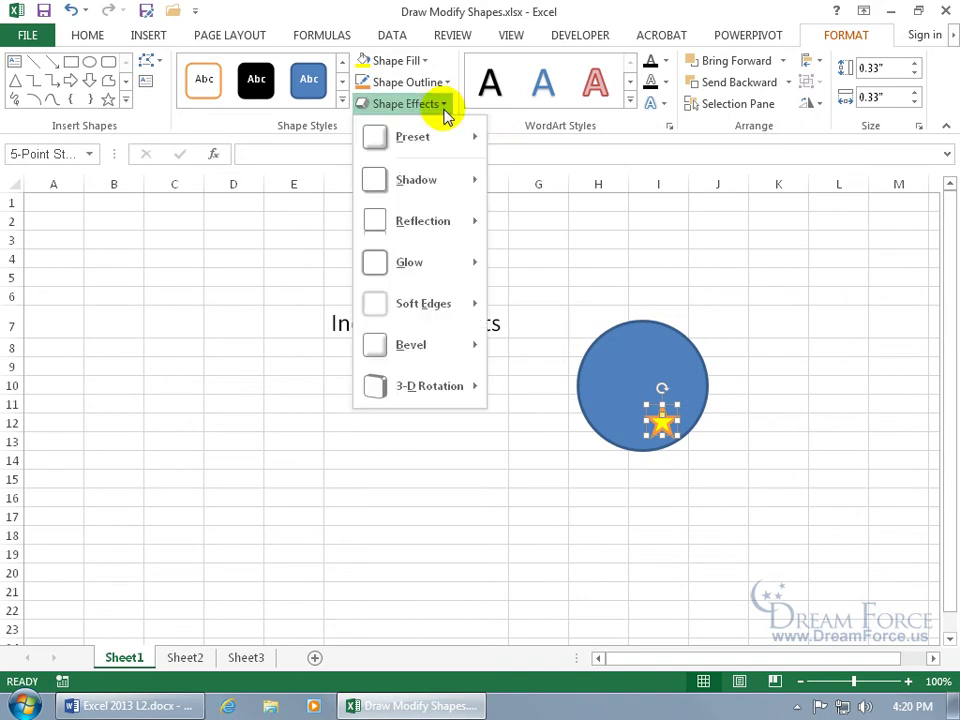
pyautogui.click(342, 104)
pyautogui.click(342, 104)
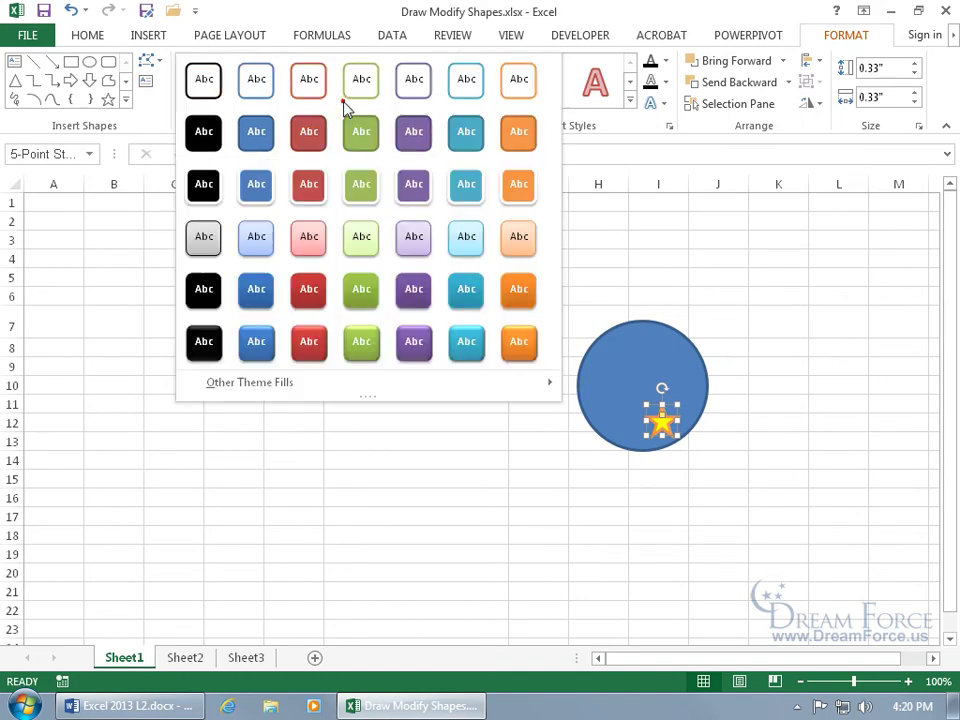
pyautogui.click(519, 251)
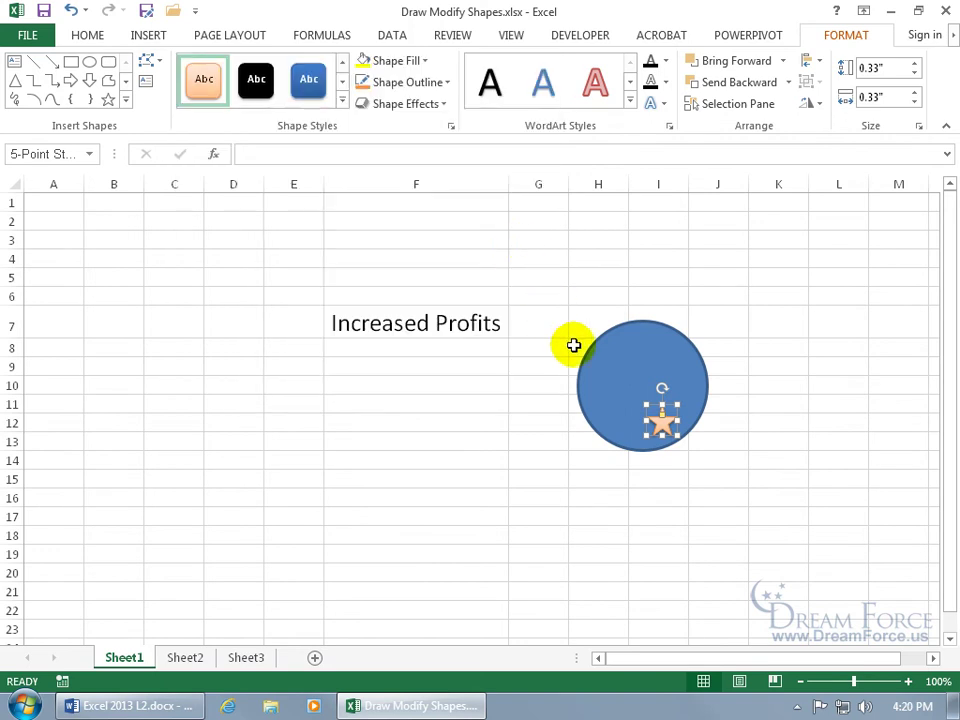
pyautogui.moveTo(662, 424); pyautogui.dragTo(617, 390)
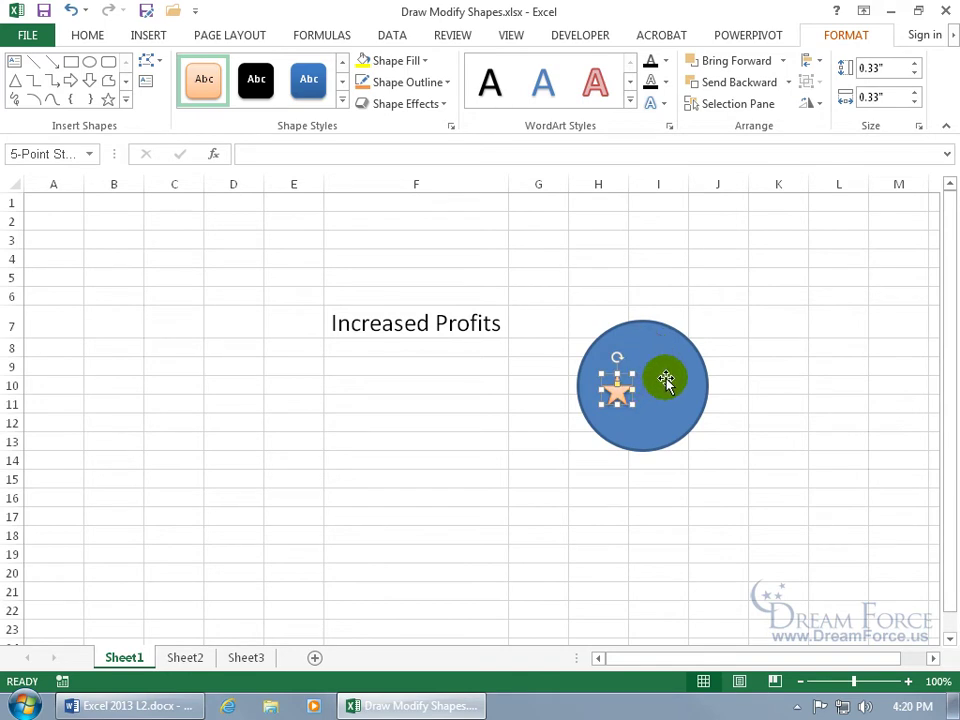
pyautogui.keyDown('shift'); pyautogui.click(666, 381); pyautogui.keyUp('shift')
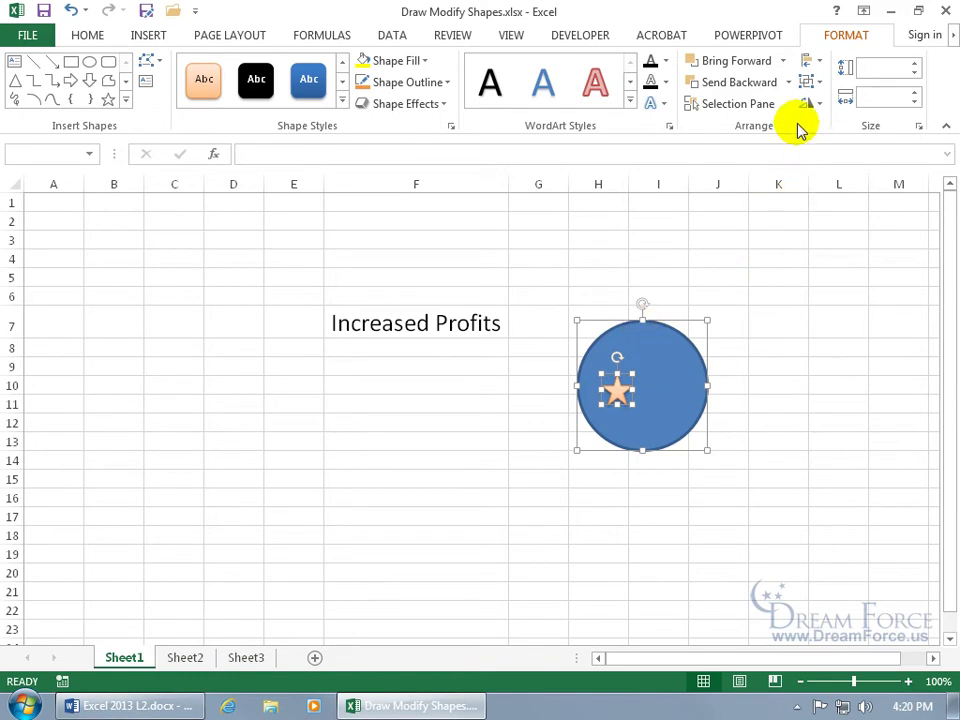
# Step: Apply Align Center and Align Middle to star and circle, then reselect the star
pyautogui.click(821, 66)
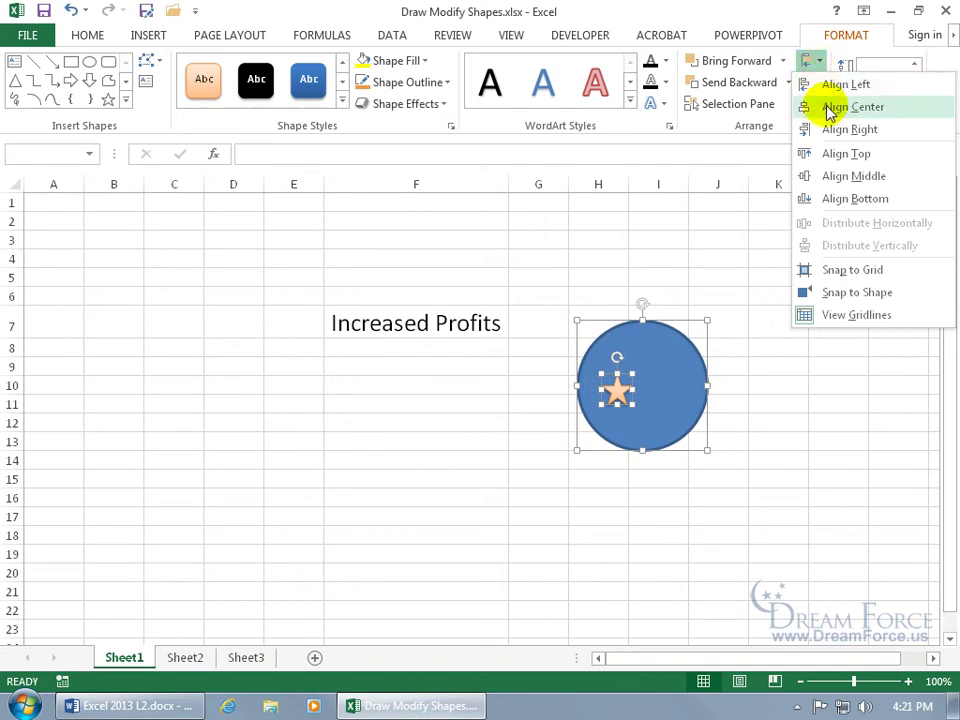
pyautogui.click(829, 108)
pyautogui.click(821, 64)
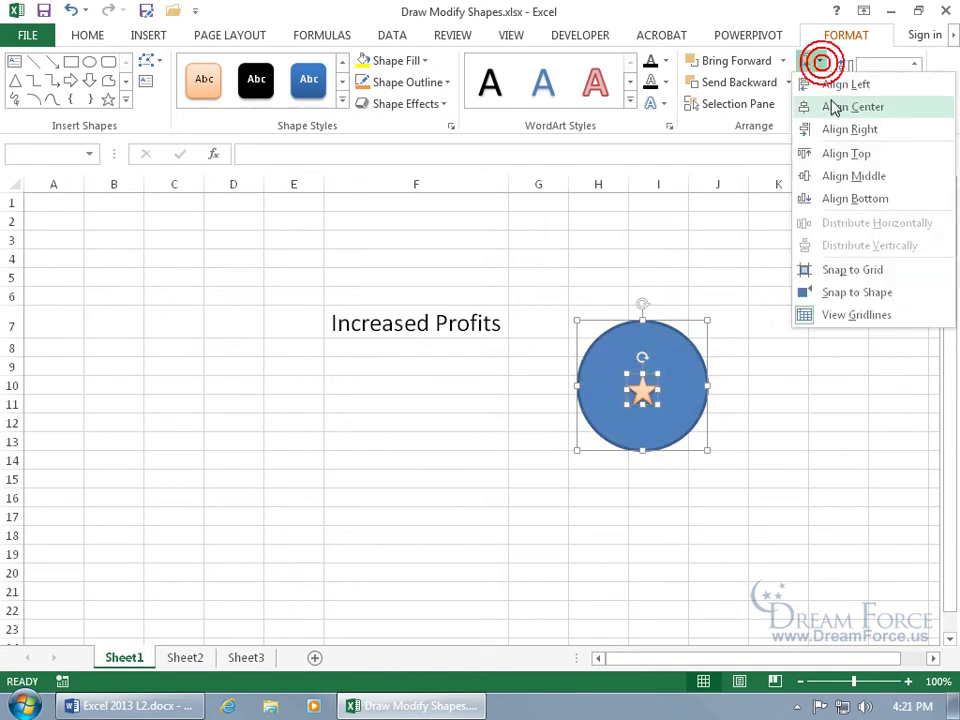
pyautogui.click(849, 176)
pyautogui.click(512, 405)
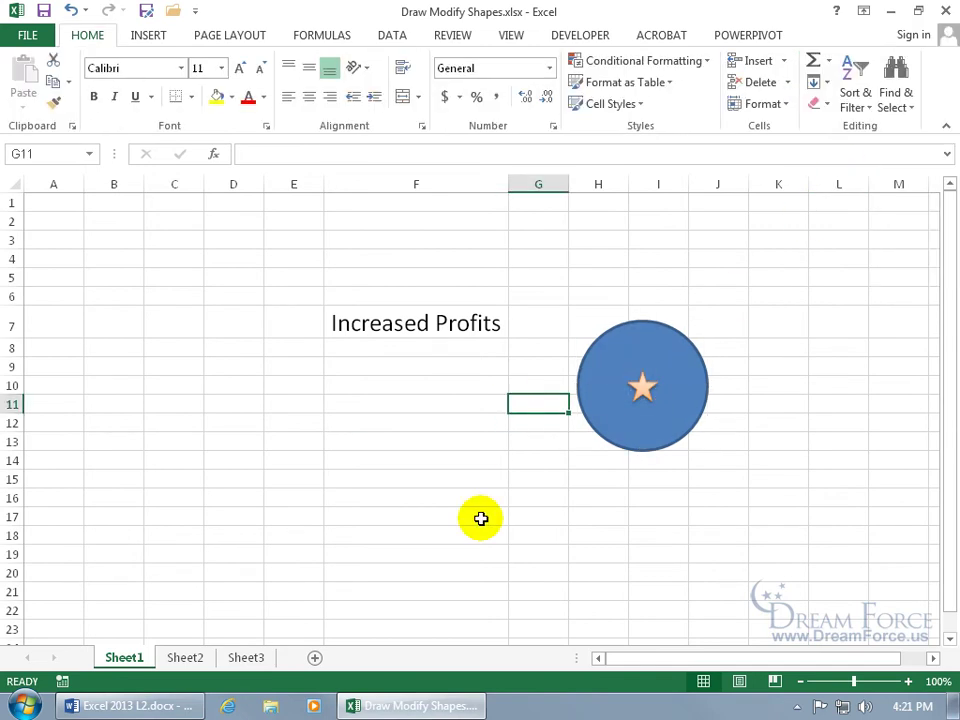
pyautogui.click(642, 388)
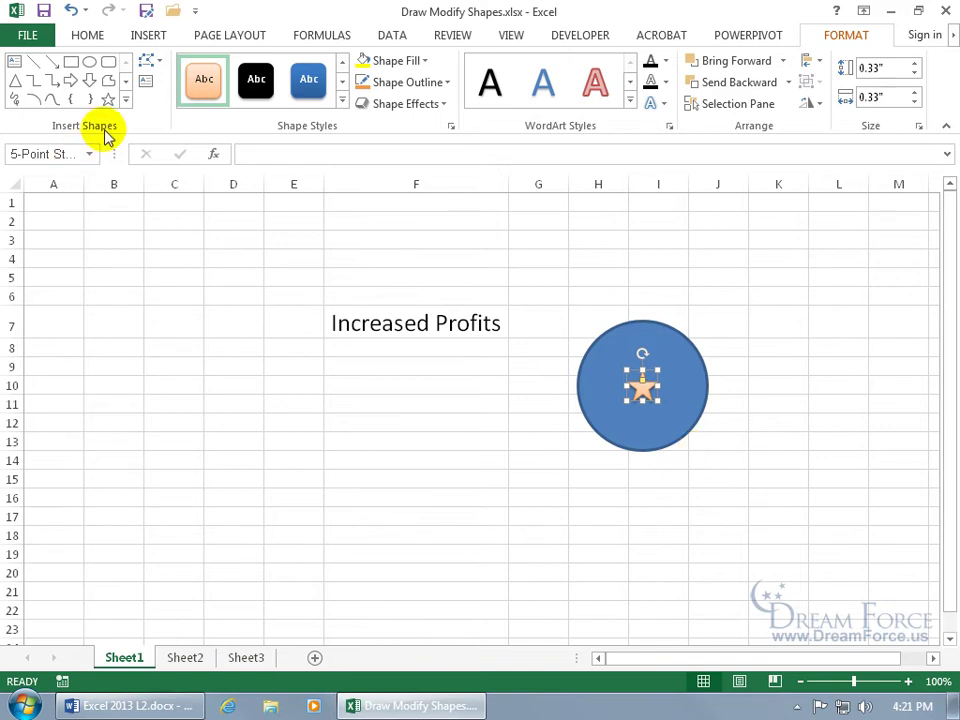
# Step: Change the star into a Smiley Face shape
pyautogui.click(160, 64)
pyautogui.moveTo(178, 82)
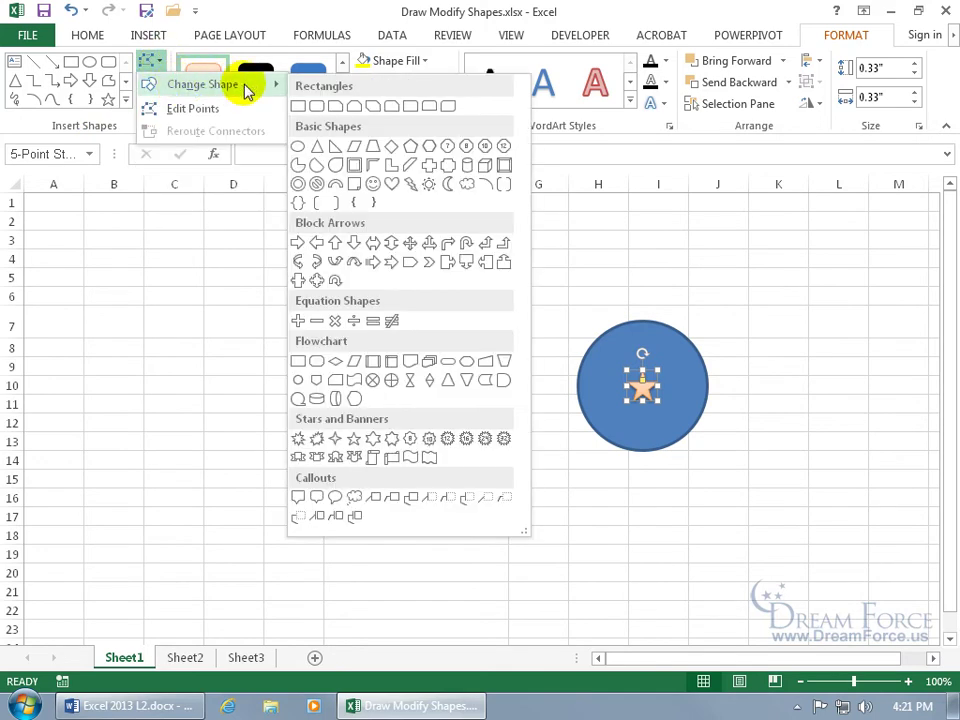
pyautogui.click(369, 182)
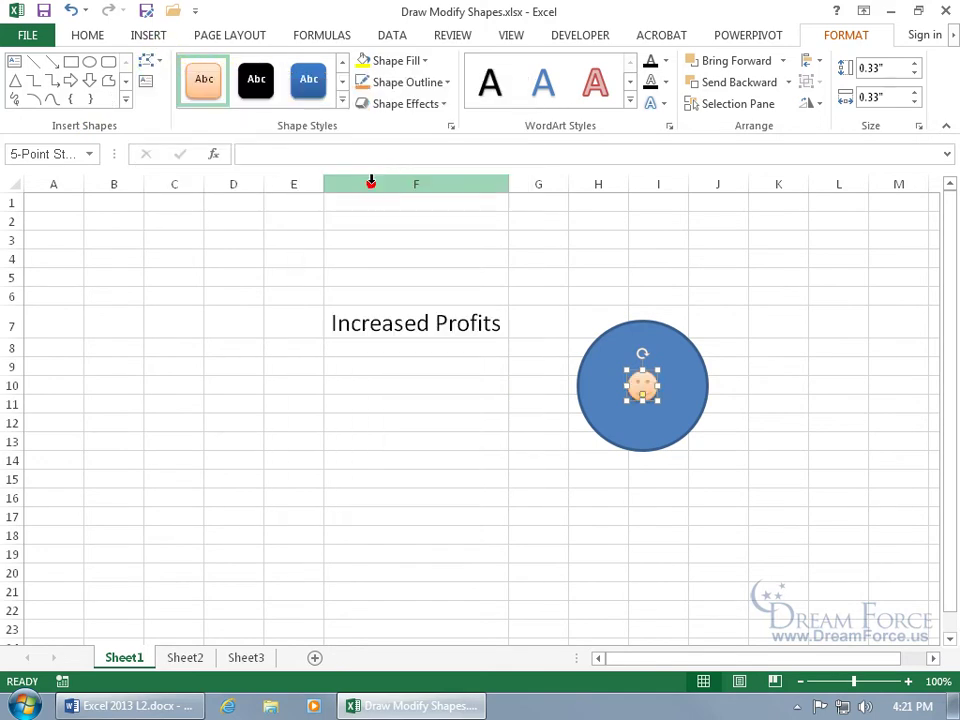
pyautogui.click(525, 407)
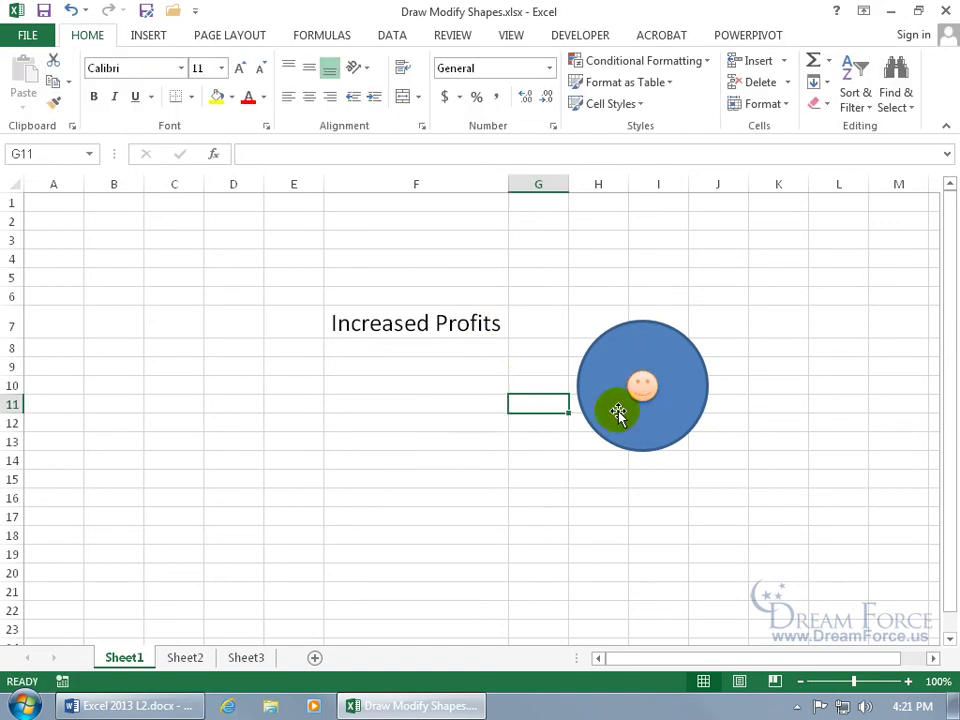
# Step: Delete the smiley face and select the remaining blue circle
pyautogui.click(643, 387)
pyautogui.press('Delete')
pyautogui.click(643, 388)
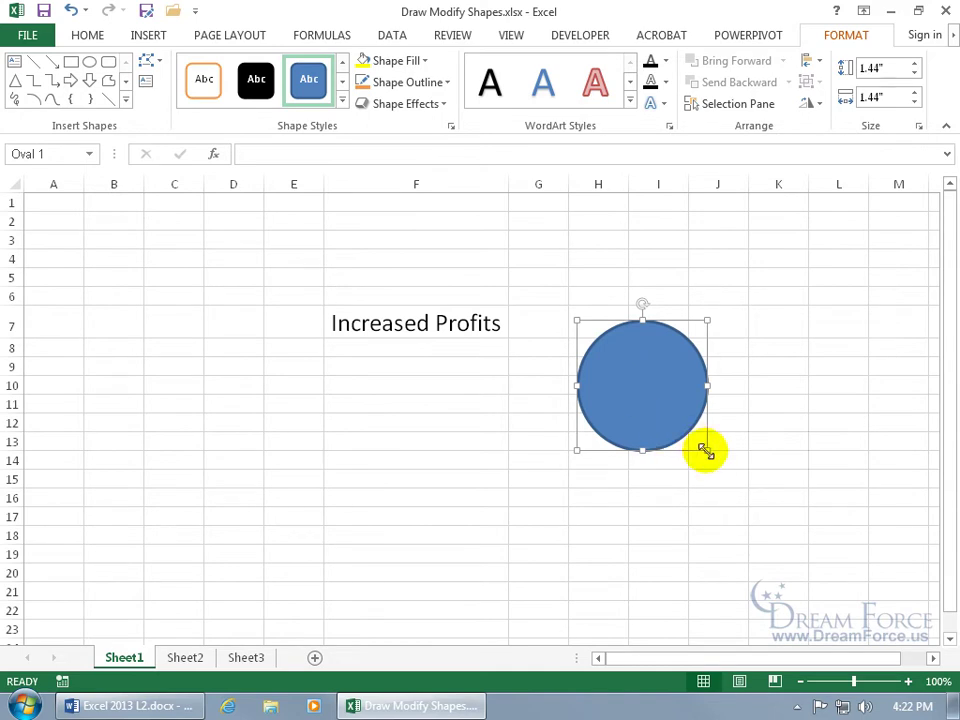
# Step: Flatten the circle into a 0.77" by 2.34" oval over Increased Profits with 57% fill transparency
pyautogui.moveTo(705, 451); pyautogui.dragTo(789, 390)
pyautogui.moveTo(718, 364); pyautogui.dragTo(441, 326)
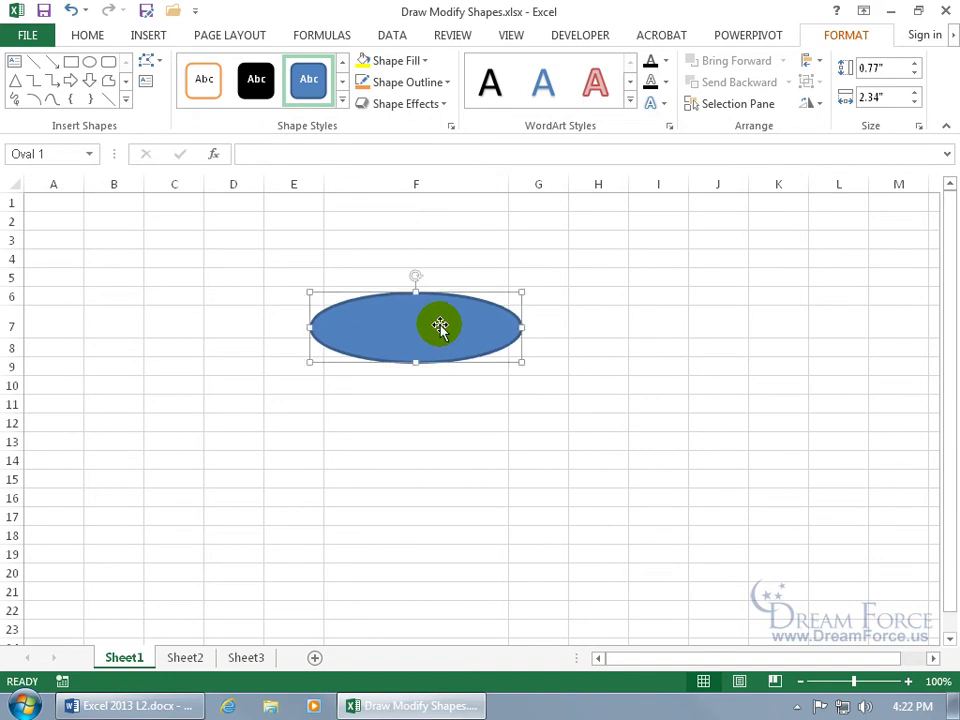
pyautogui.click(452, 129)
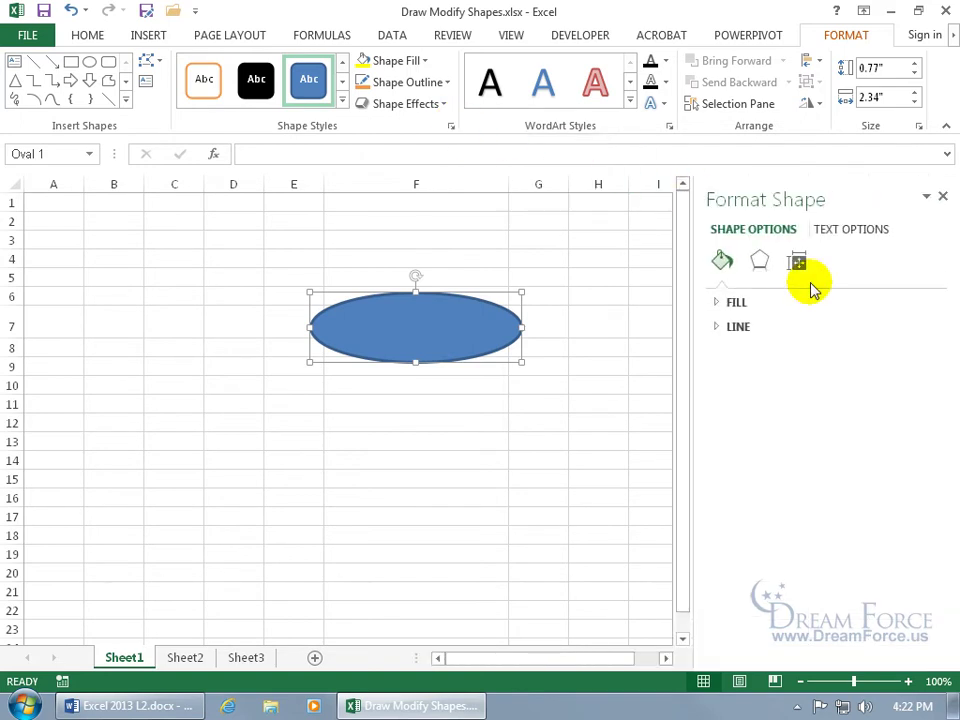
pyautogui.click(714, 303)
pyautogui.click(716, 305)
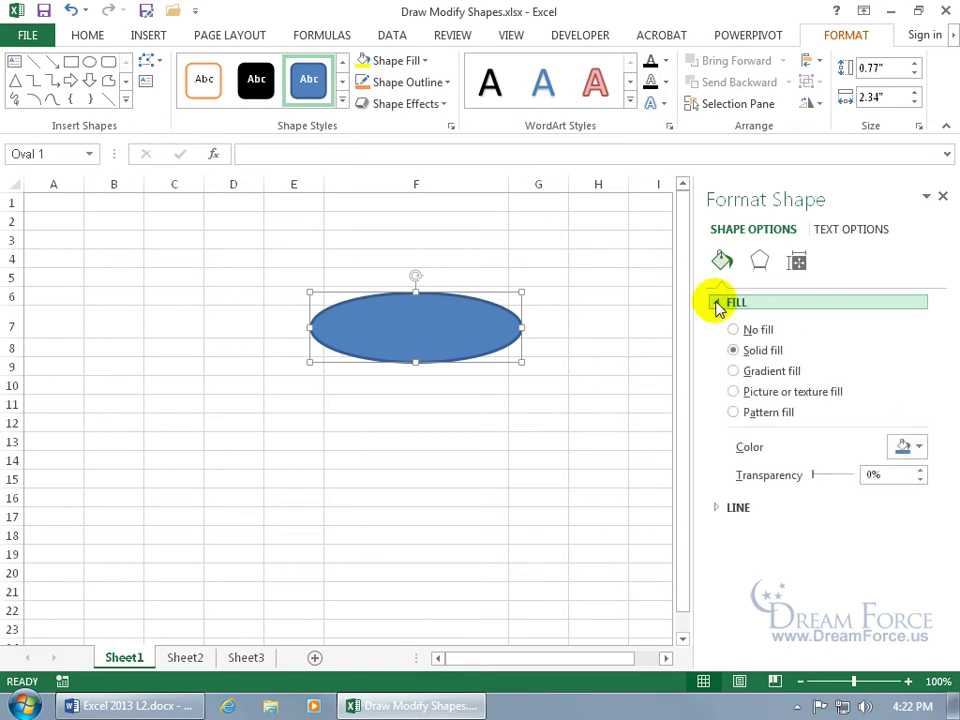
pyautogui.moveTo(814, 475); pyautogui.dragTo(840, 478)
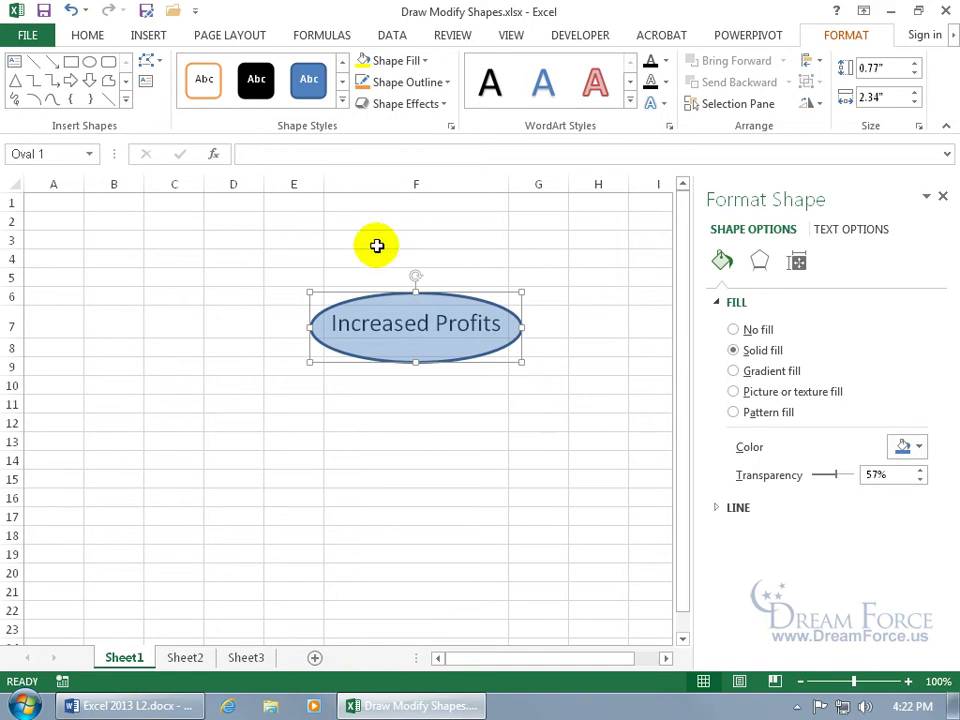
pyautogui.click(238, 36)
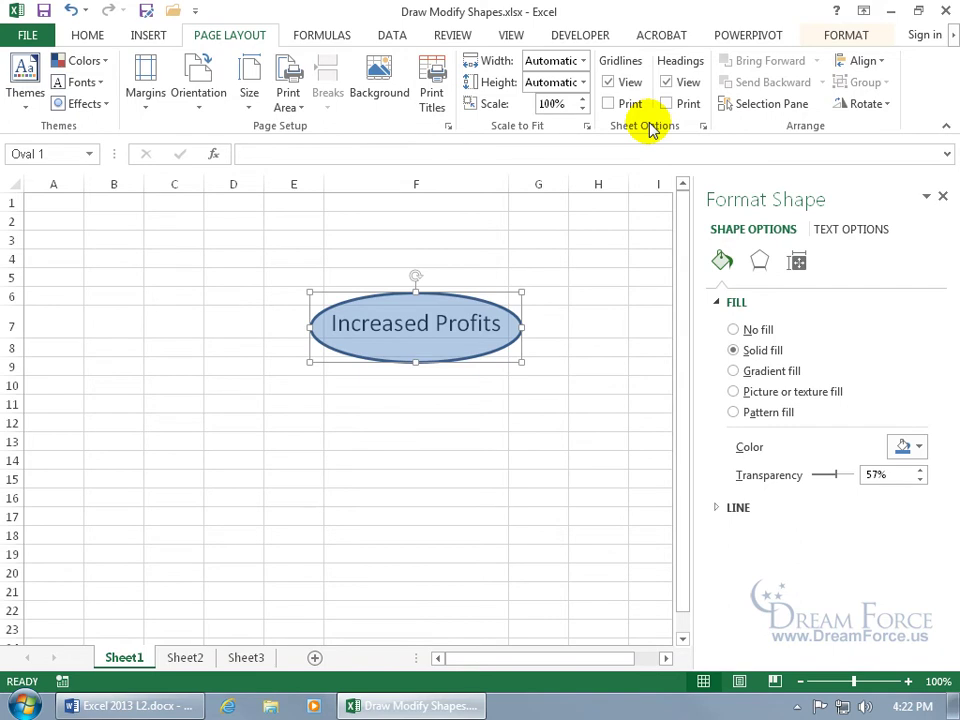
# Step: Toggle worksheet gridlines off and back on, then select the Increased Profits oval
pyautogui.click(608, 83)
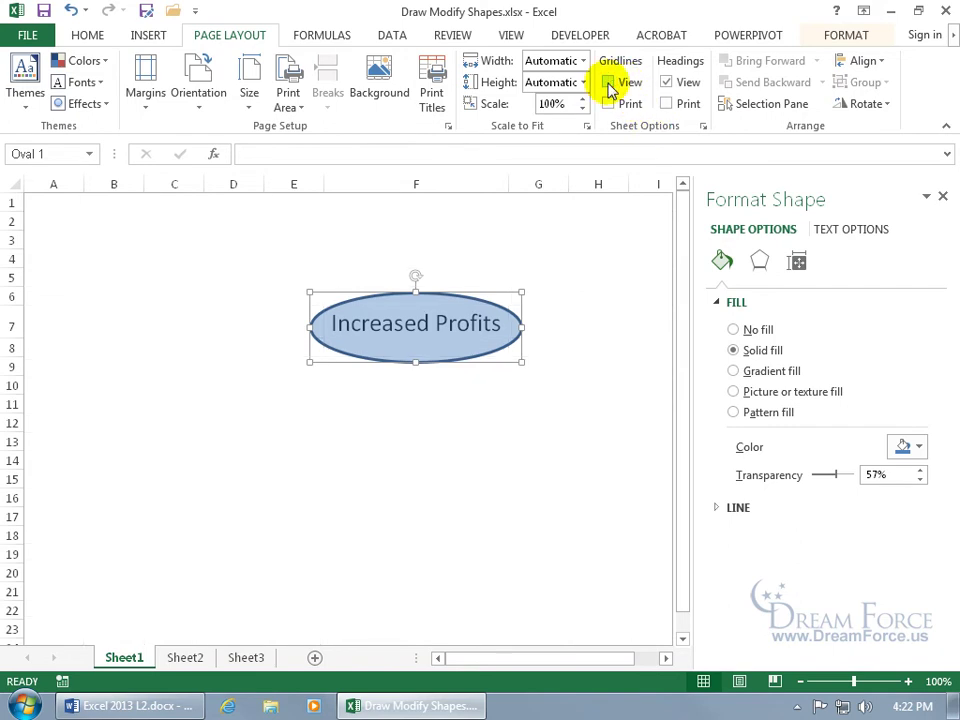
pyautogui.click(587, 272)
pyautogui.click(527, 439)
pyautogui.click(369, 424)
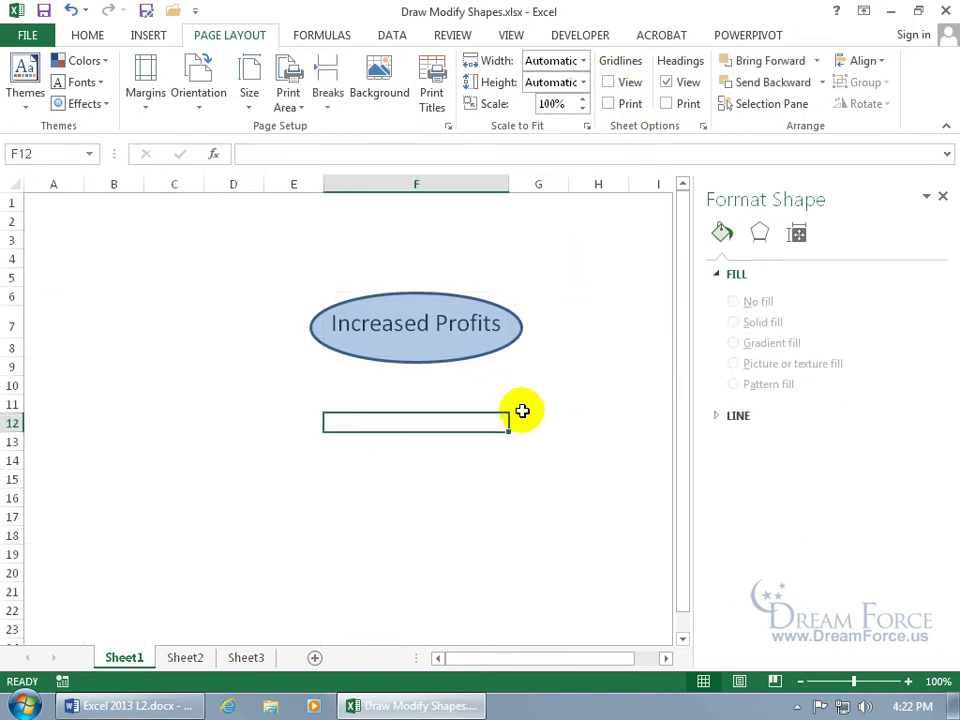
pyautogui.click(608, 82)
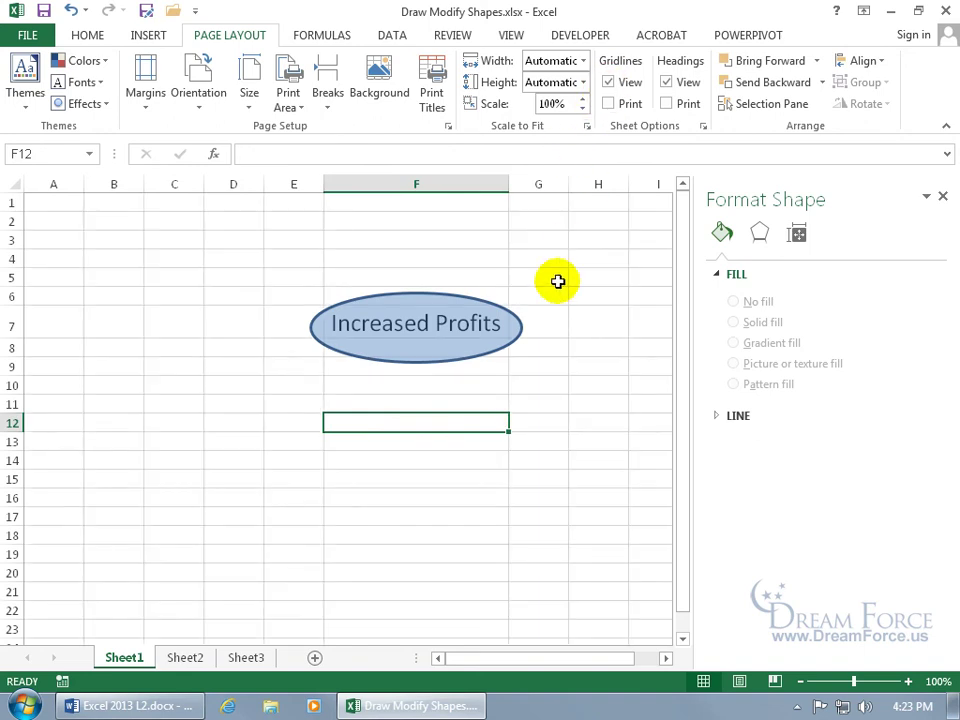
pyautogui.click(501, 337)
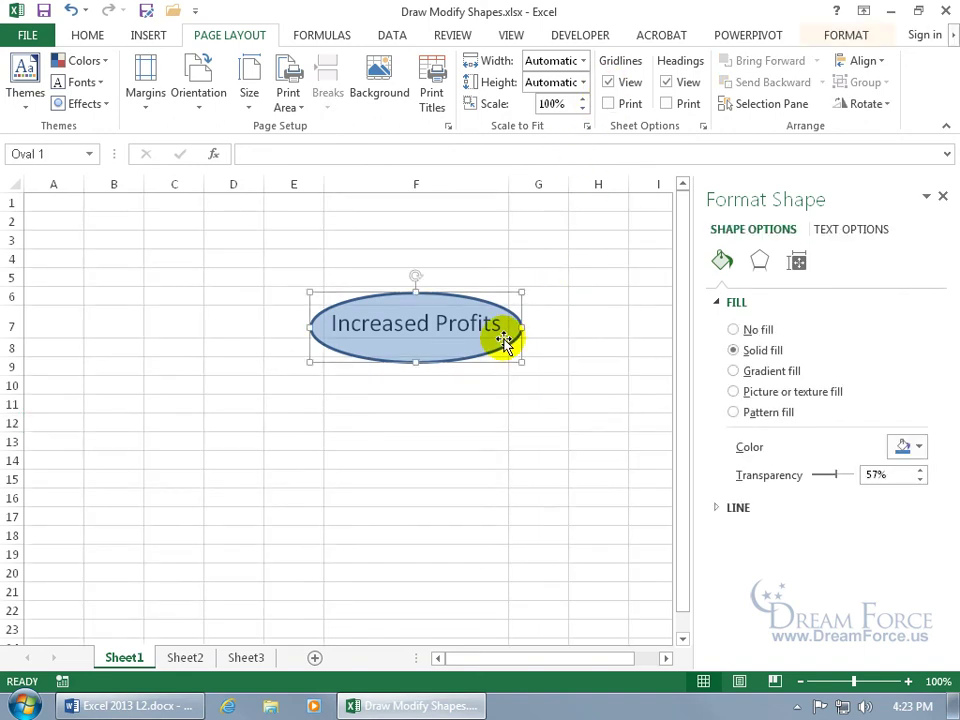
pyautogui.click(804, 267)
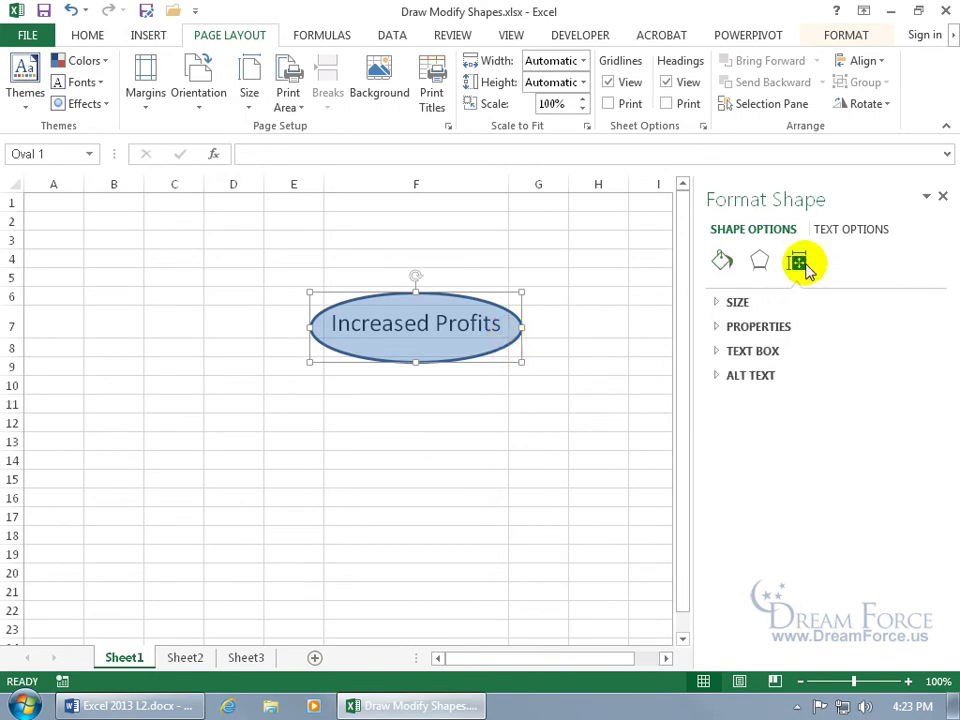
pyautogui.click(715, 302)
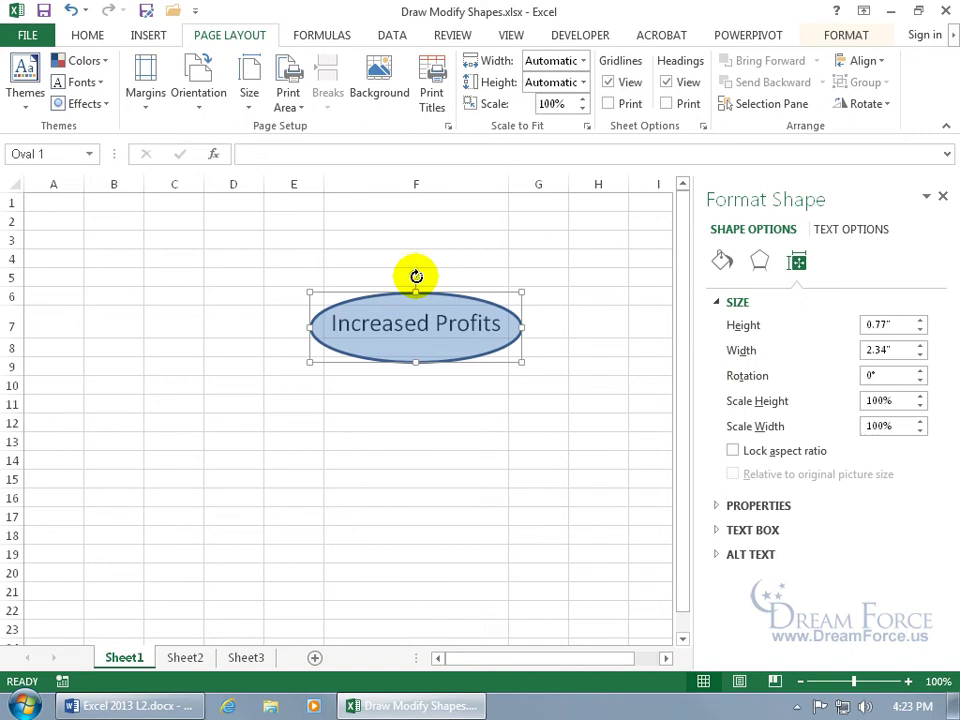
pyautogui.moveTo(417, 275)
pyautogui.mouseDown()
pyautogui.moveTo(439, 291)
pyautogui.moveTo(435, 279)
pyautogui.moveTo(400, 287)
pyautogui.moveTo(401, 274)
pyautogui.moveTo(423, 273)
pyautogui.mouseUp()
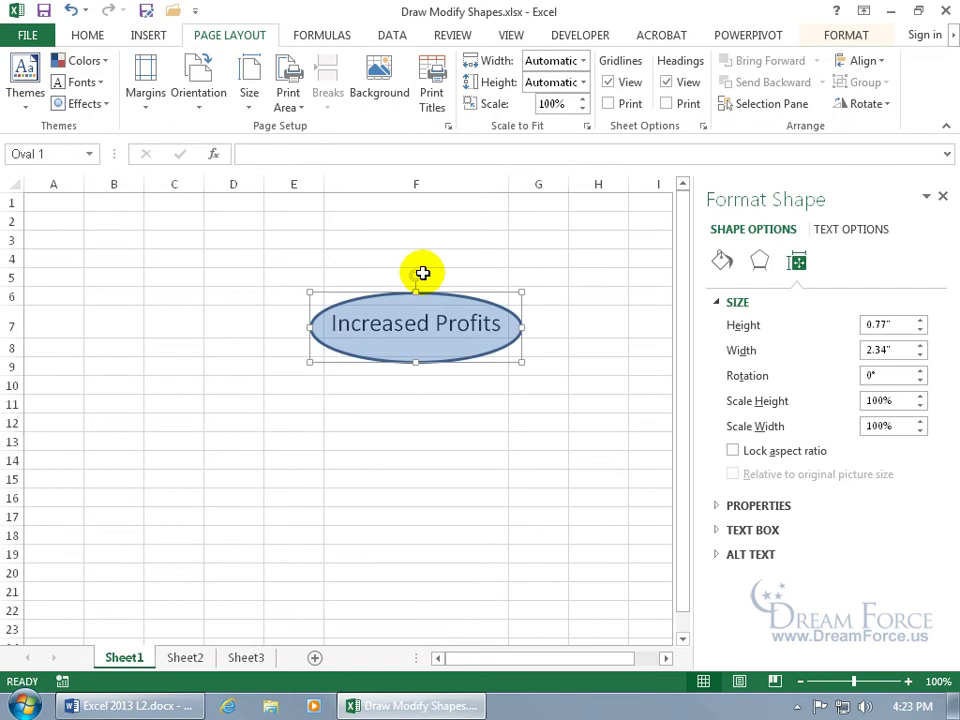
pyautogui.click(866, 375)
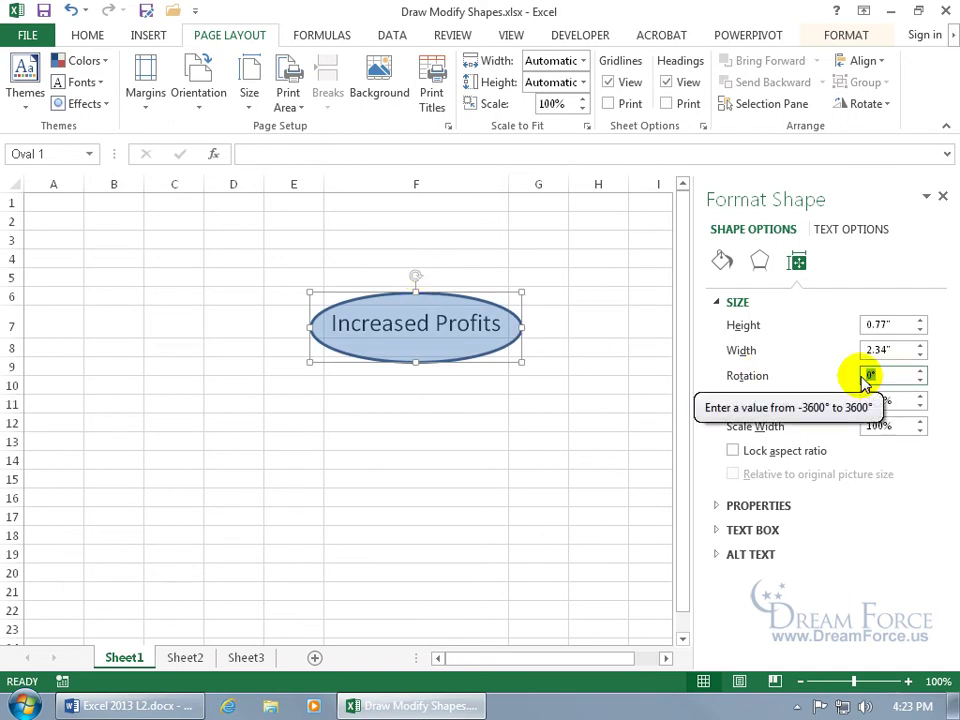
pyautogui.write('45')
pyautogui.press('Return')
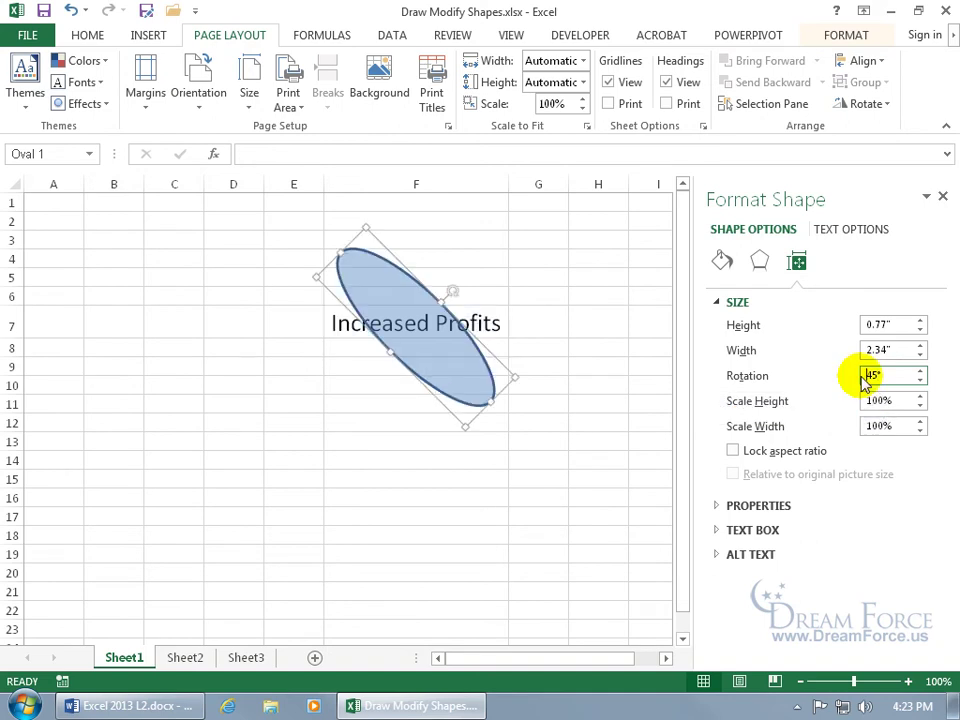
pyautogui.click(71, 10)
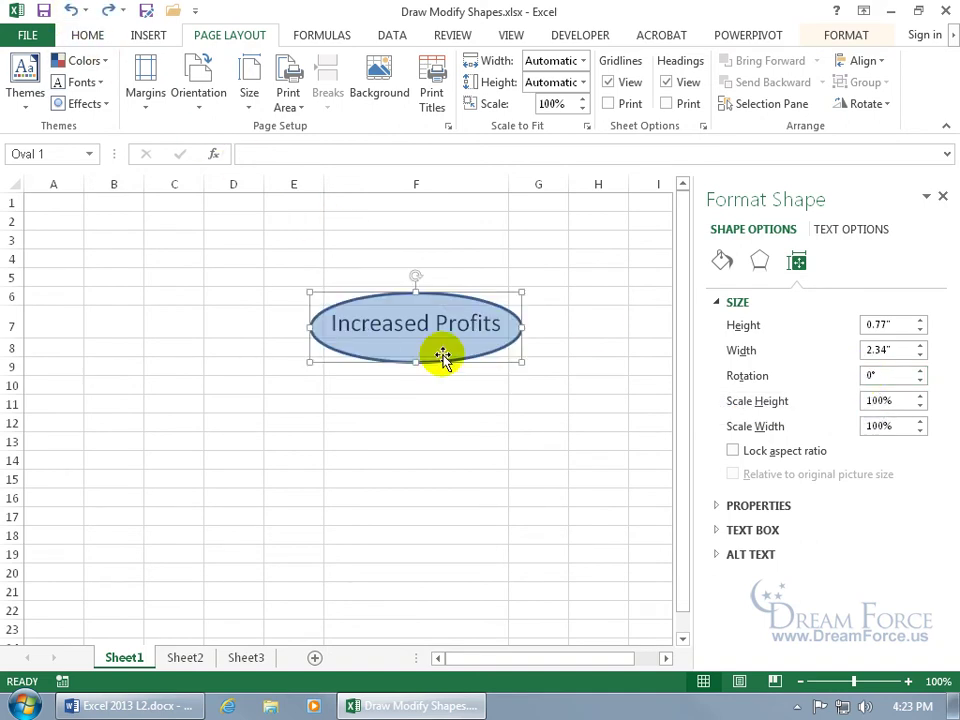
pyautogui.click(722, 261)
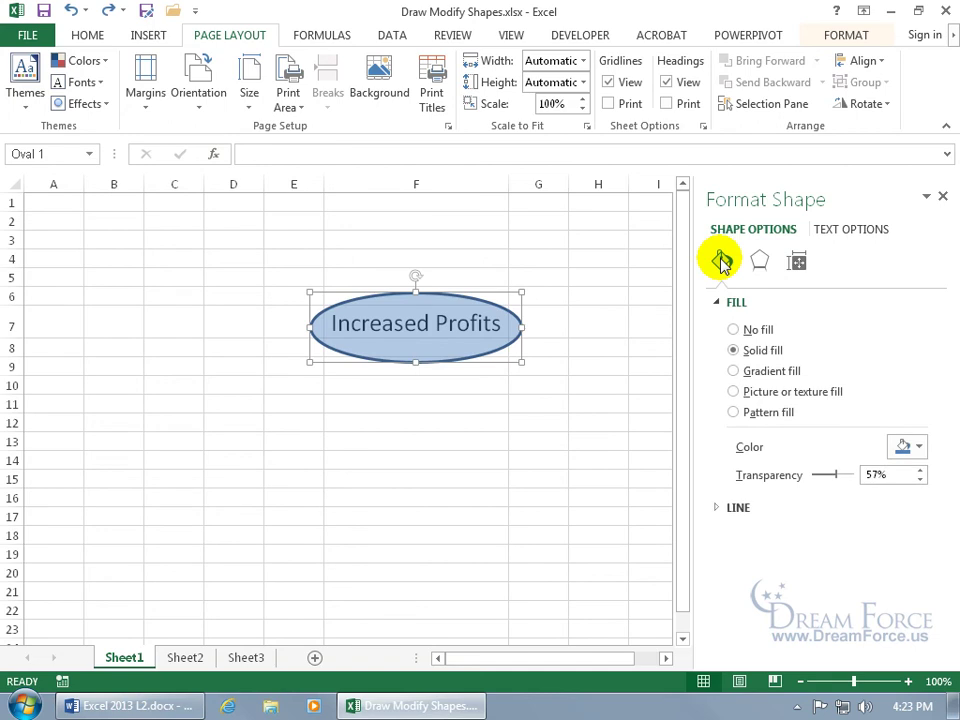
# Step: Switch the oval's fill from No fill to an opaque solid blue fill
pyautogui.click(734, 330)
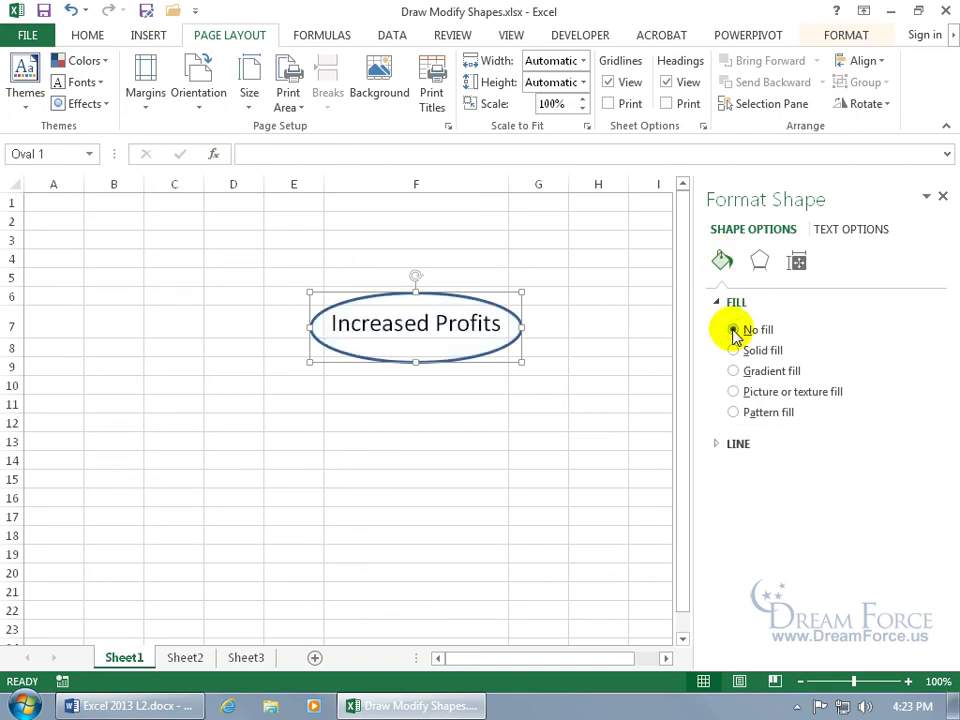
pyautogui.click(735, 351)
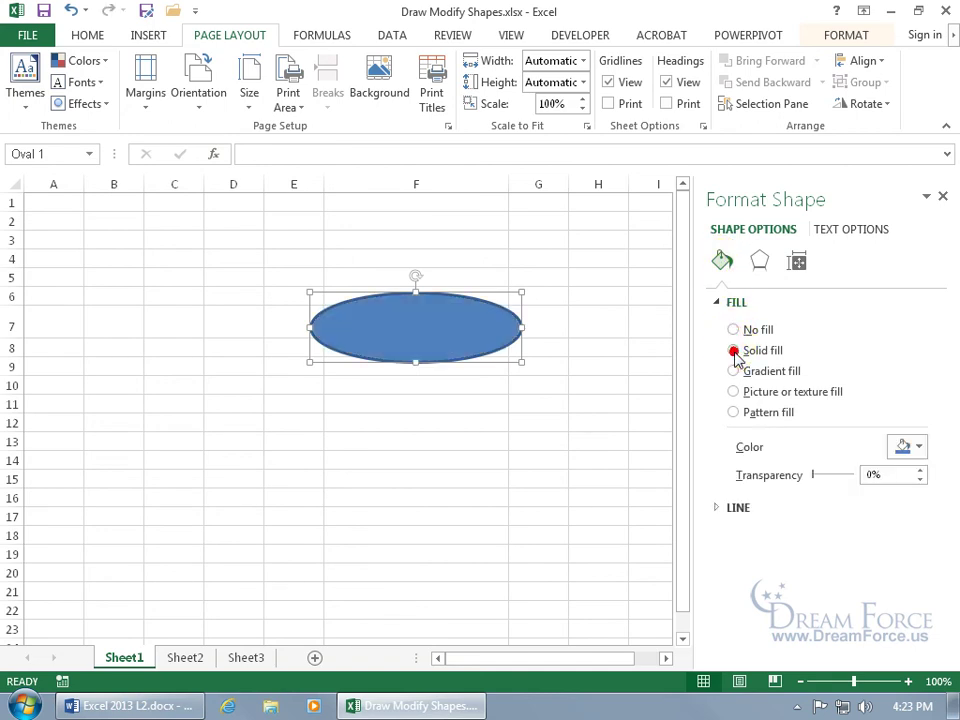
pyautogui.click(411, 349)
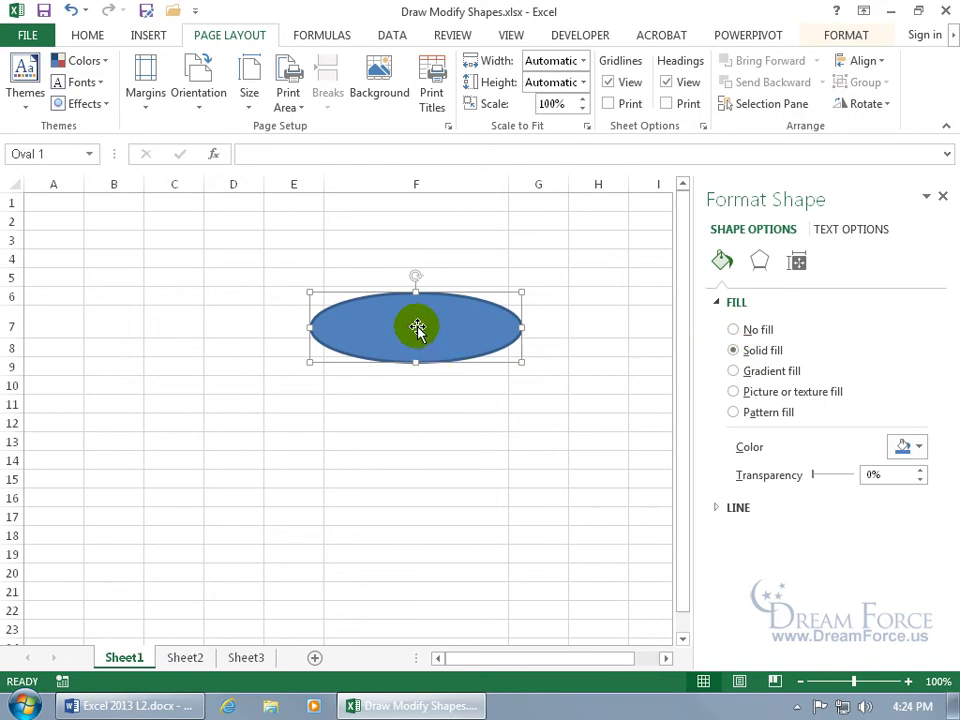
# Step: Type 'Spiffy' inside the oval and select the word
pyautogui.rightClick(419, 327)
pyautogui.press('Escape')
pyautogui.click(414, 349)
pyautogui.click(381, 326)
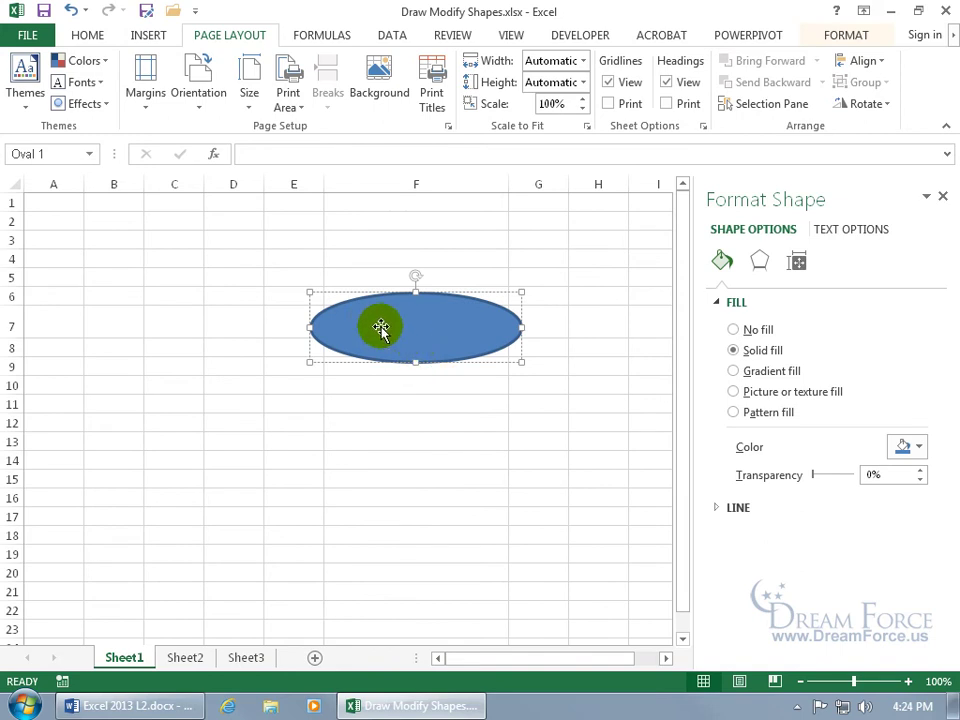
pyautogui.write('Spiffy')
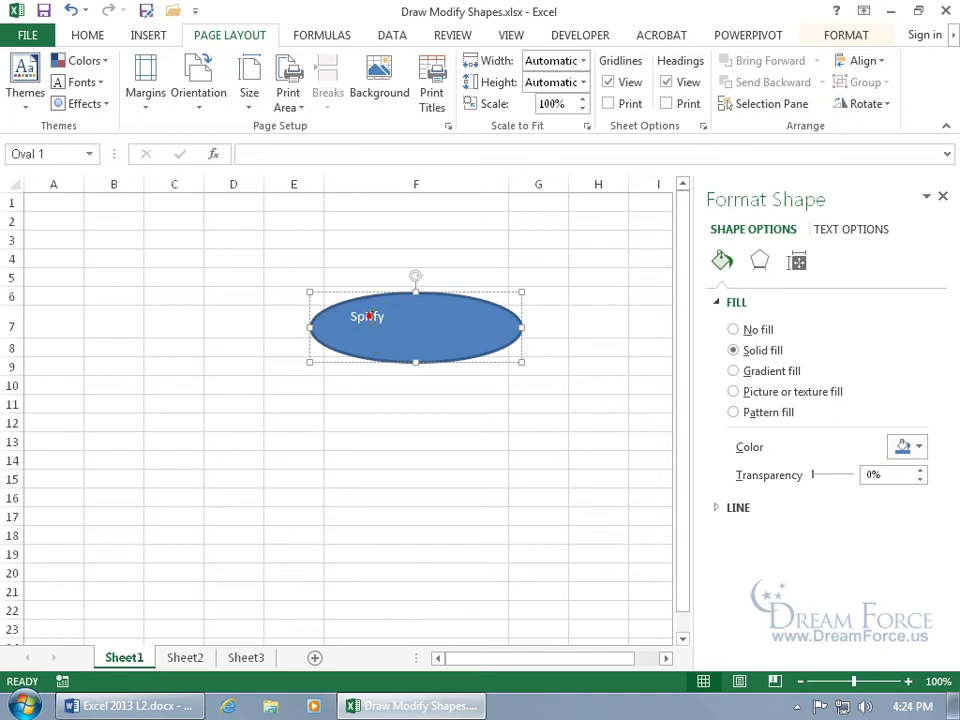
pyautogui.doubleClick(366, 317)
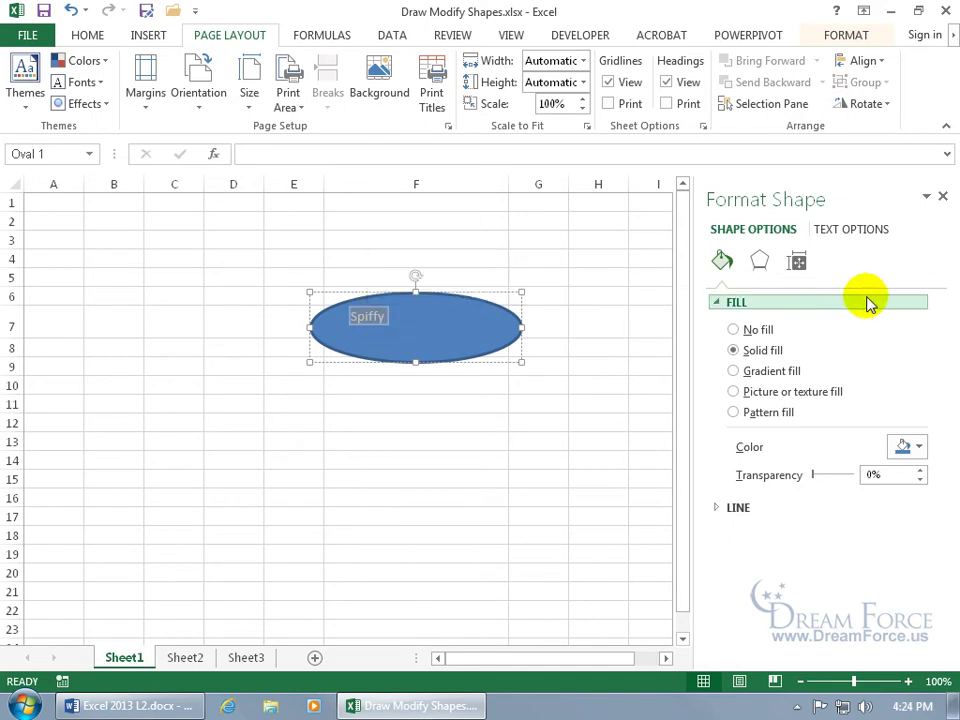
# Step: Make Spiffy red through Text Fill, also trying a theme font colour
pyautogui.click(866, 229)
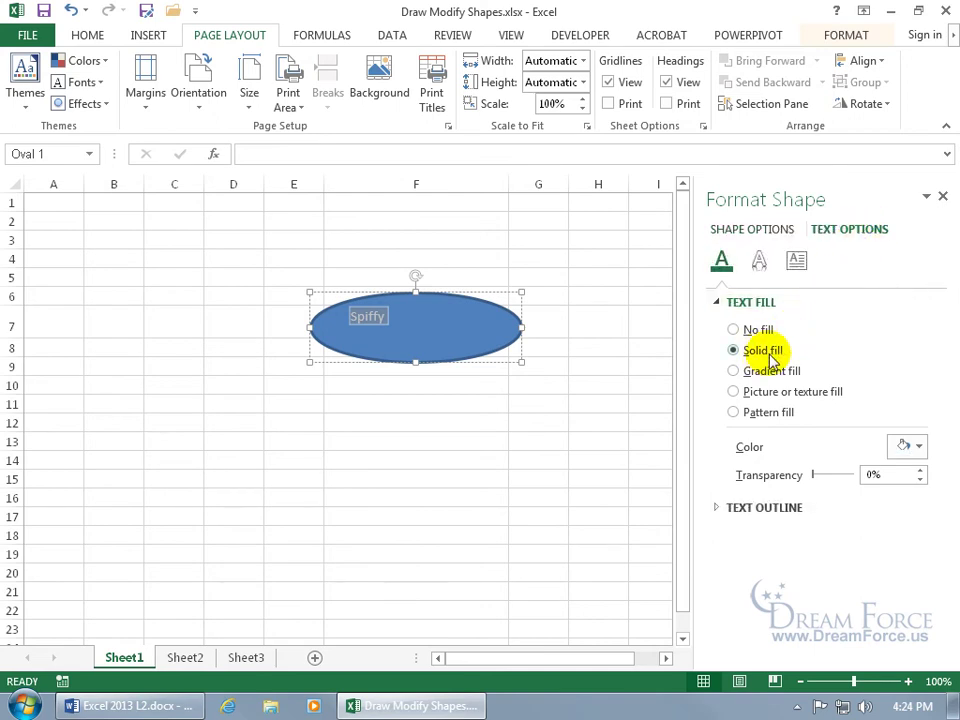
pyautogui.click(921, 447)
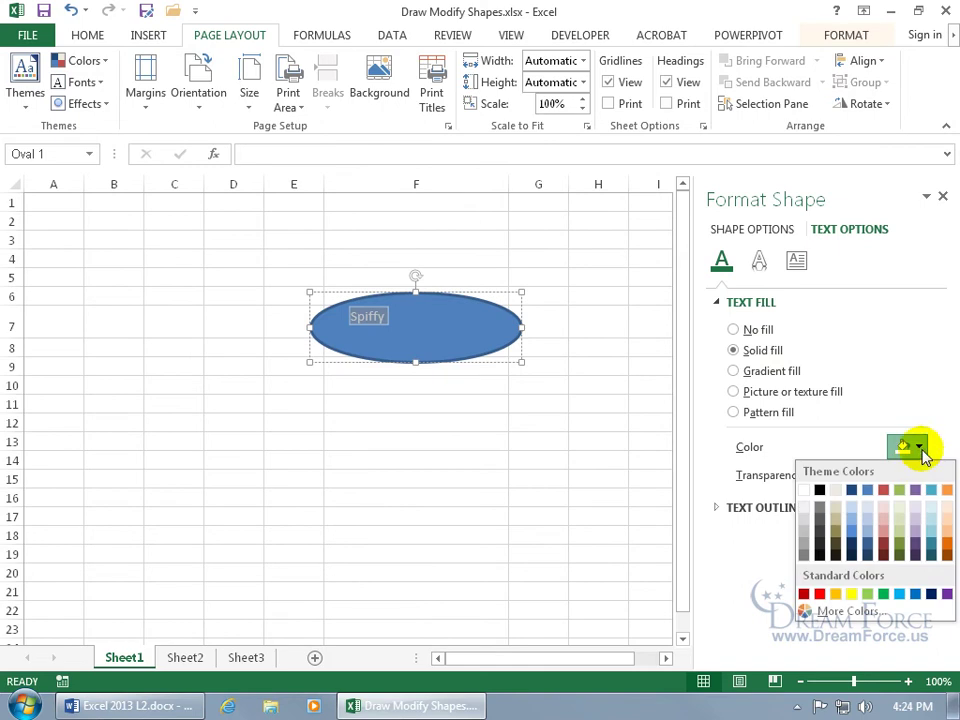
pyautogui.click(816, 534)
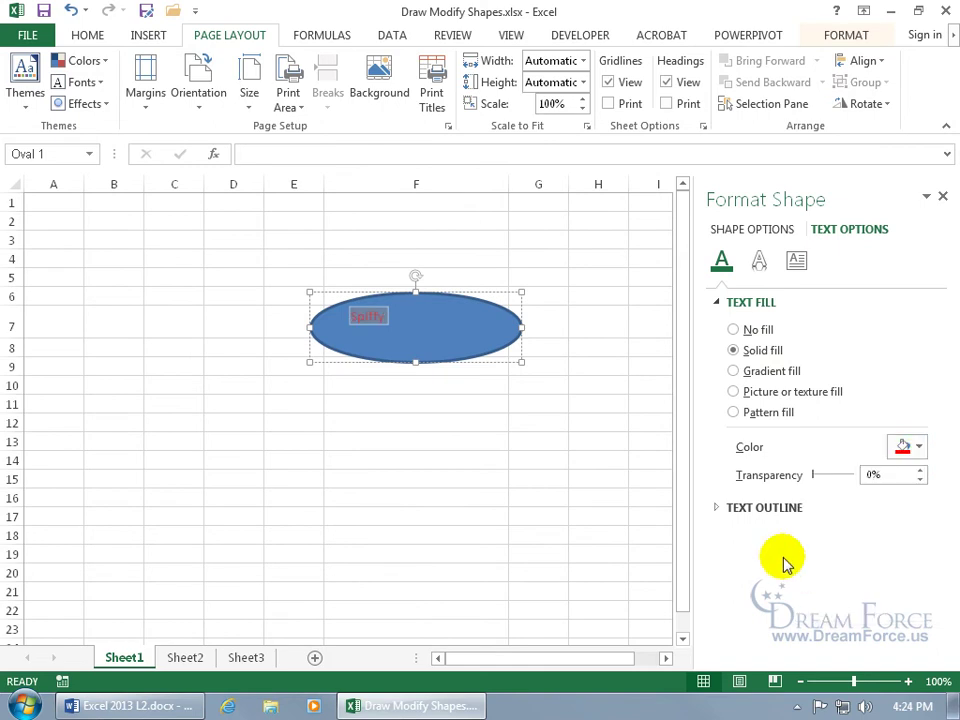
pyautogui.click(88, 36)
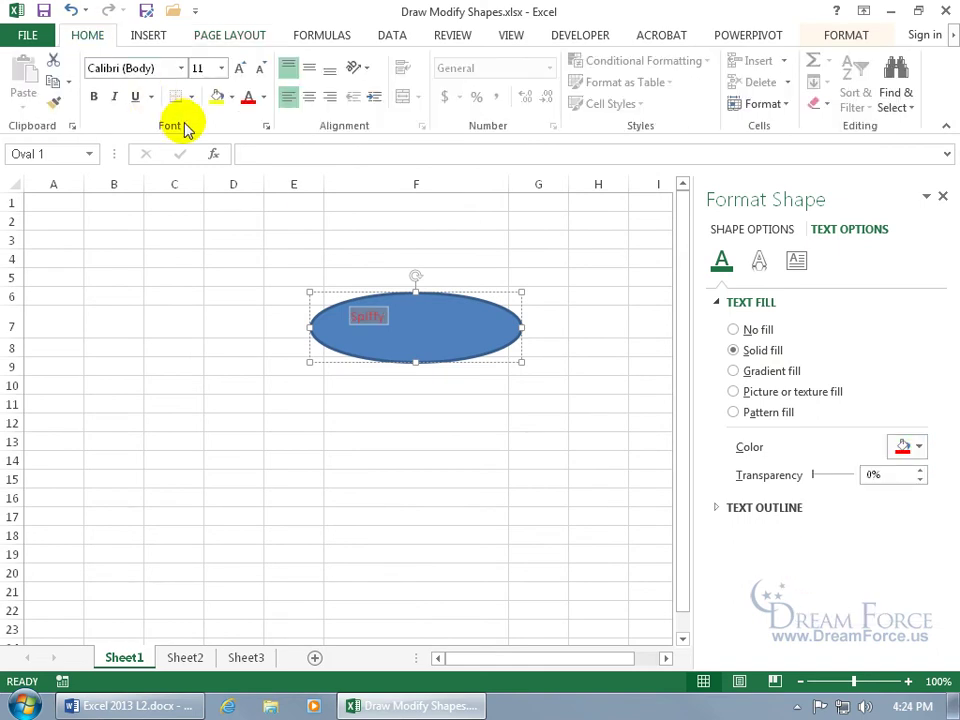
pyautogui.click(264, 98)
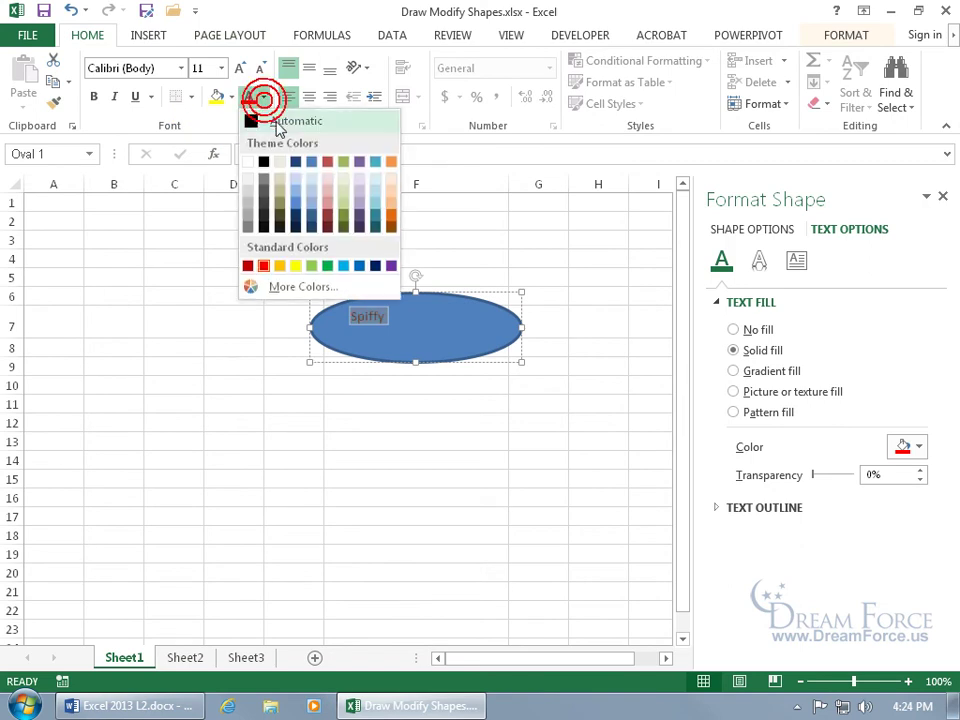
pyautogui.click(395, 215)
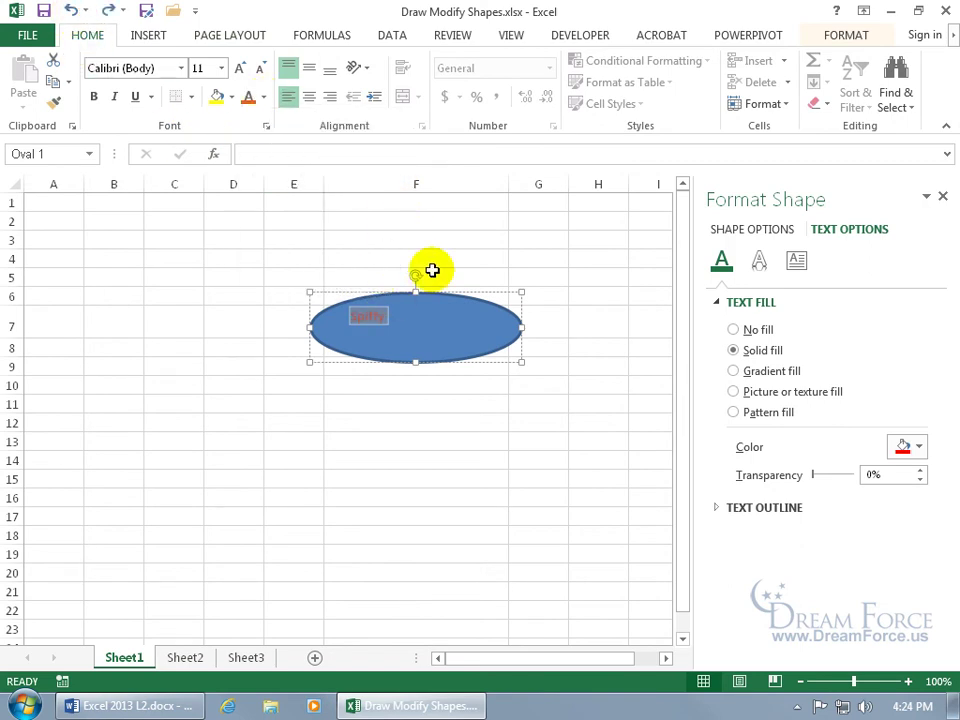
# Step: Set Spiffy to 14 point, centred horizontally and vertically in the oval
pyautogui.click(221, 68)
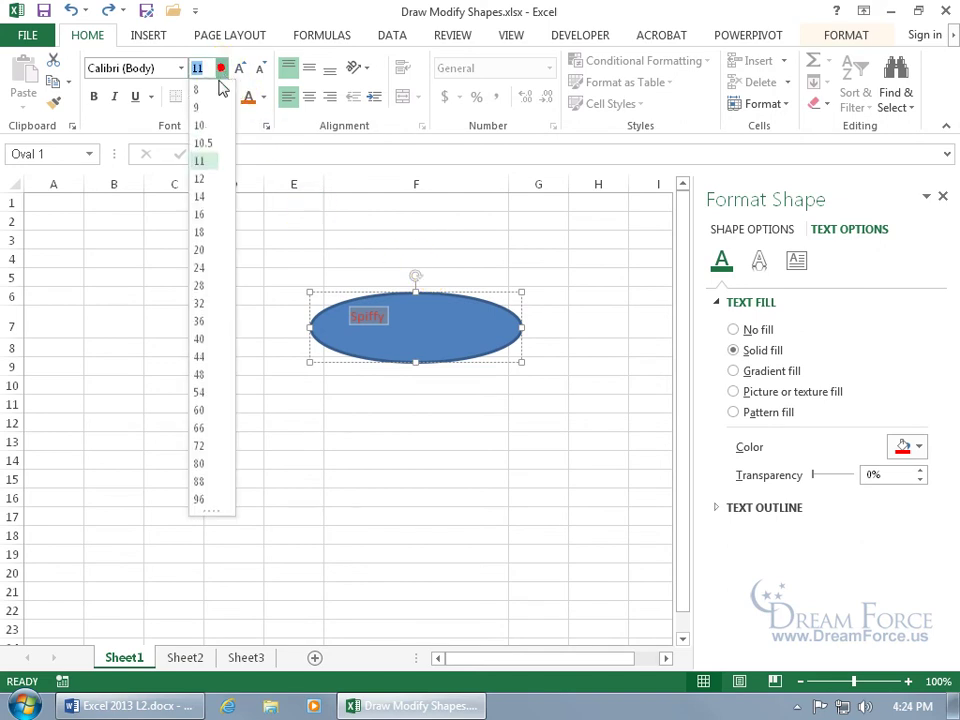
pyautogui.click(205, 197)
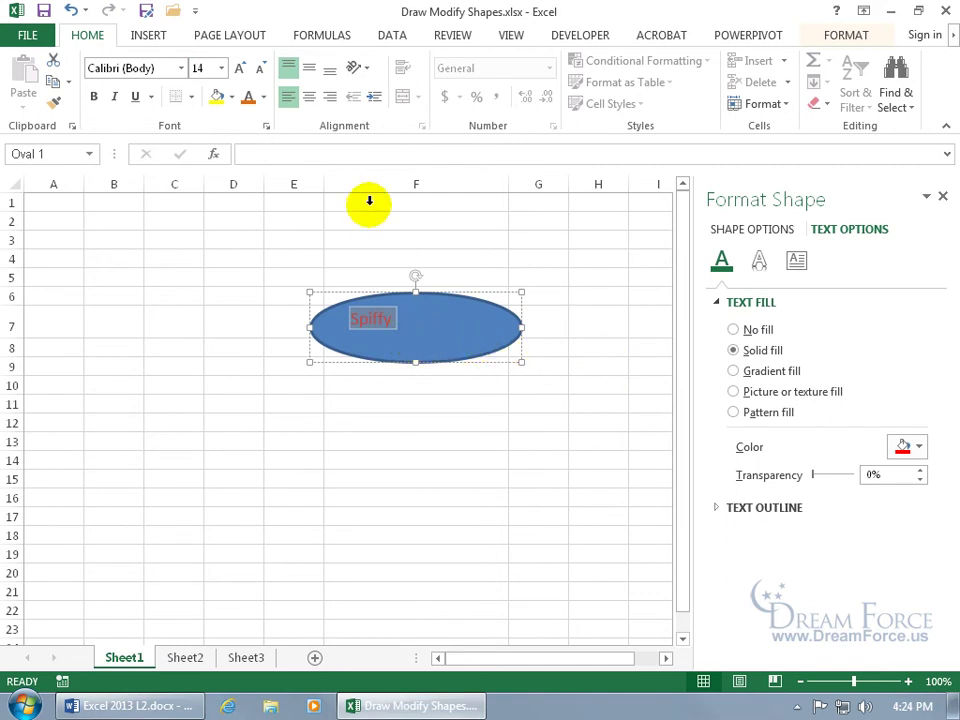
pyautogui.click(310, 97)
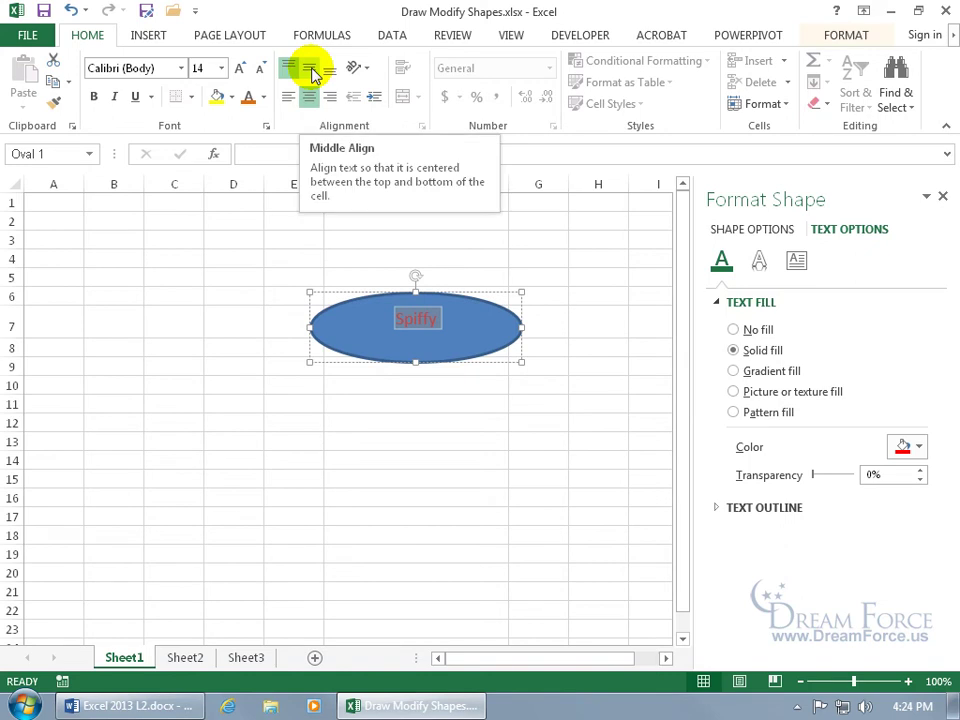
pyautogui.click(311, 70)
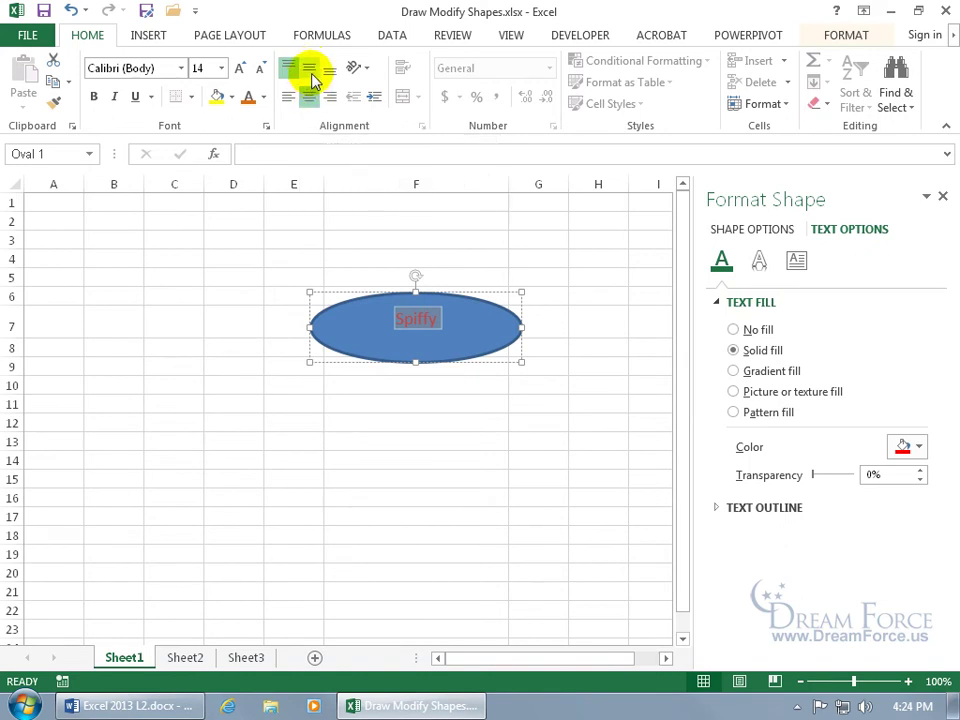
pyautogui.click(797, 264)
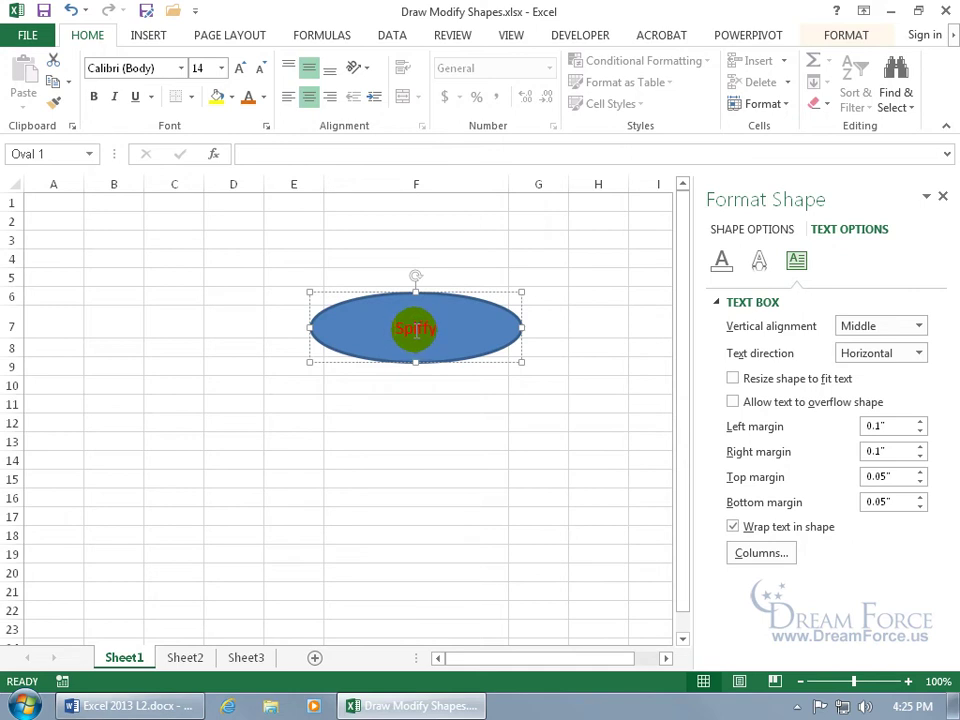
# Step: Delete the word Spiffy from the oval and reselect the oval
pyautogui.click(414, 329)
pyautogui.doubleClick(420, 330)
pyautogui.press('Delete')
pyautogui.click(424, 394)
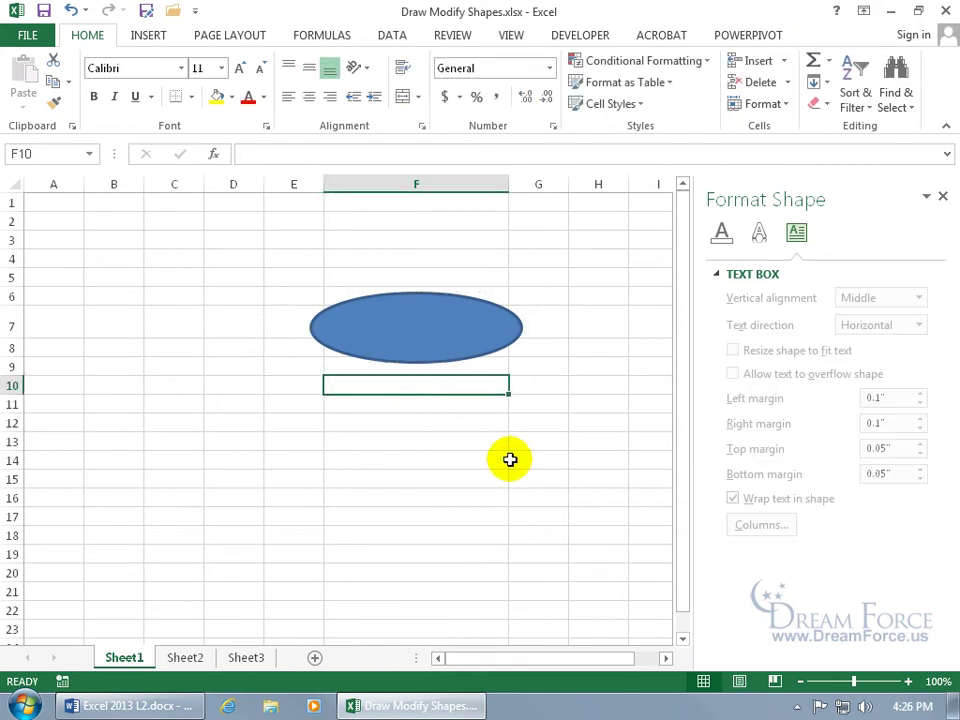
pyautogui.click(440, 363)
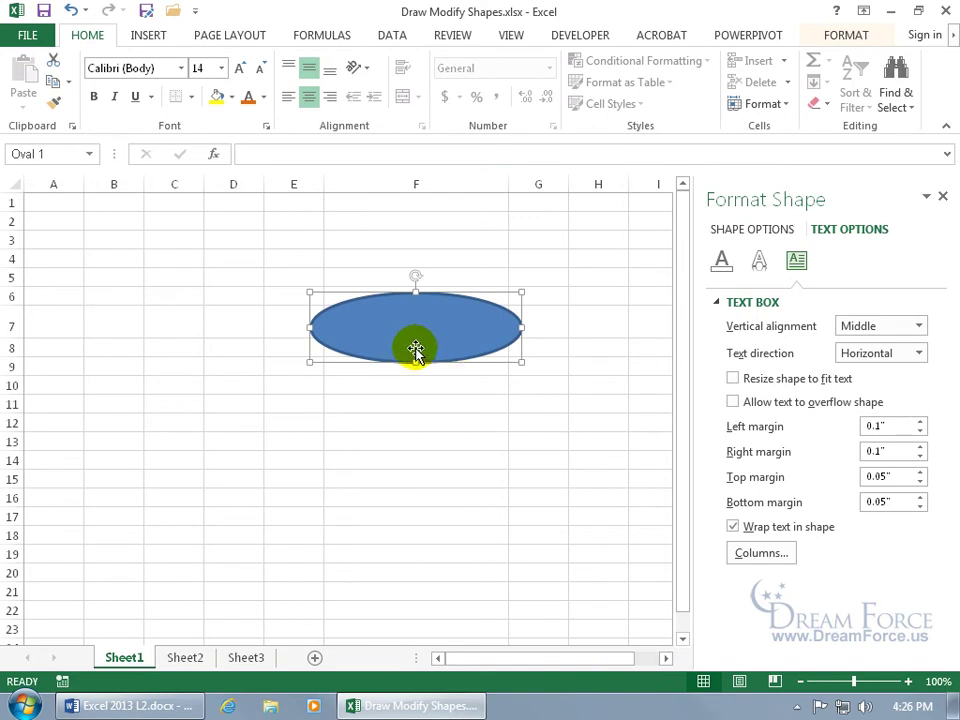
# Step: Link the oval's text to cell A1 with the formula =$A$1
pyautogui.click(271, 155)
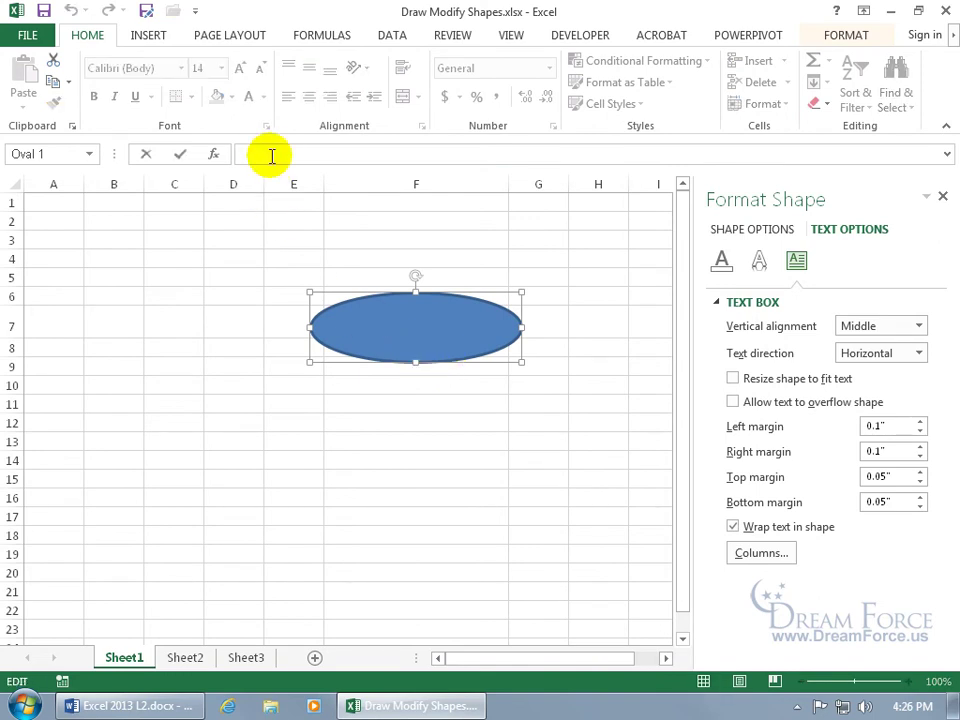
pyautogui.write('=')
pyautogui.click(236, 202)
pyautogui.click(66, 203)
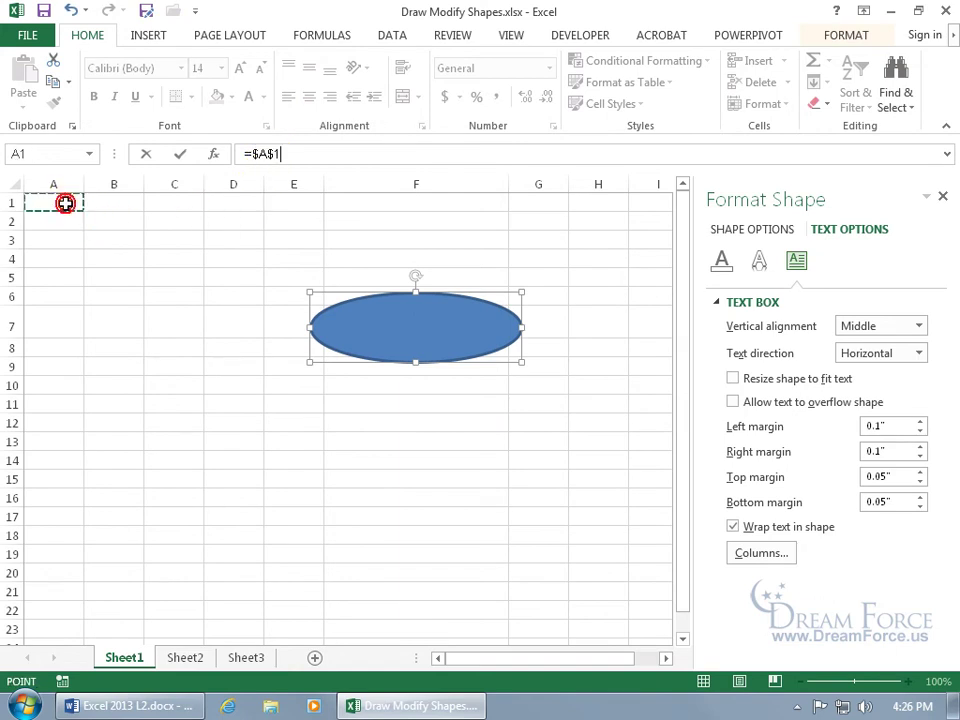
pyautogui.press('Return')
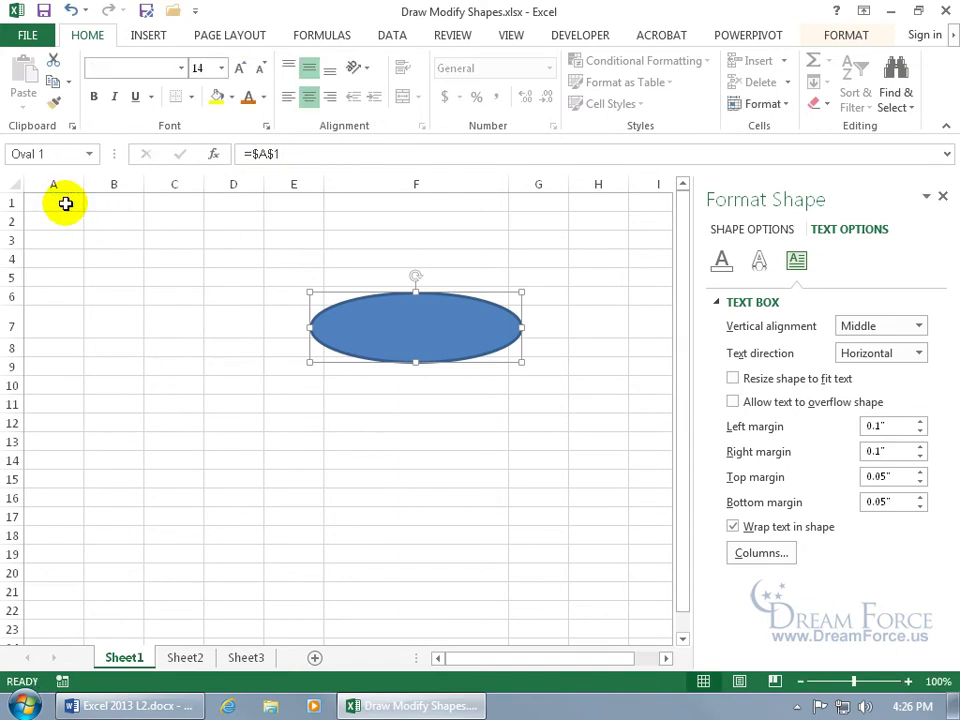
# Step: Enter 'bye' in A1, then replace it with =4+2 so it shows 6
pyautogui.click(65, 203)
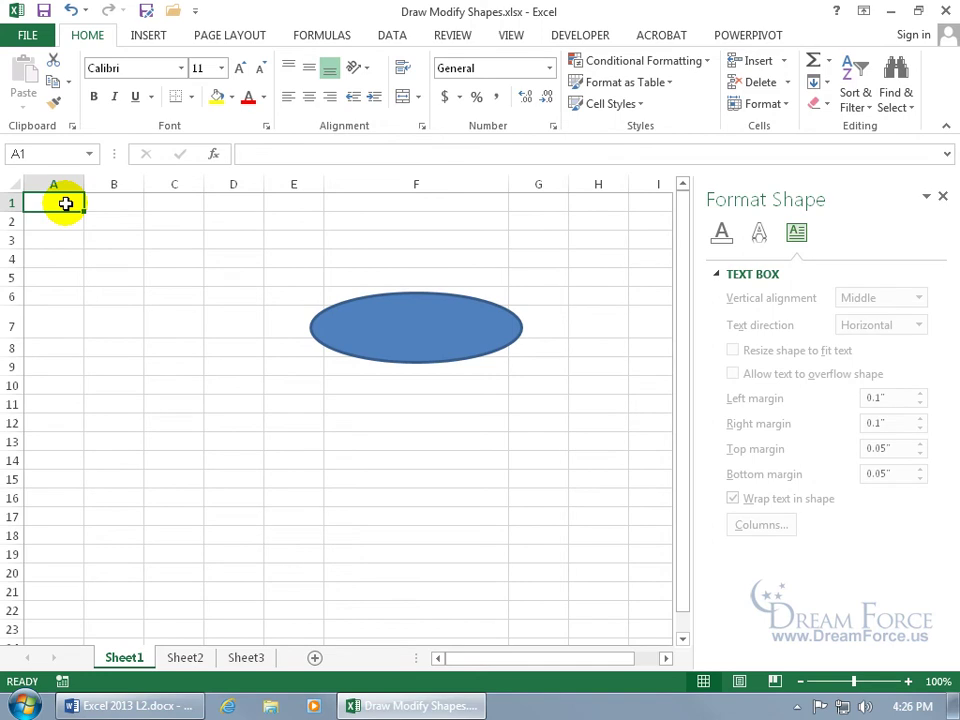
pyautogui.write('bye')
pyautogui.press('Return')
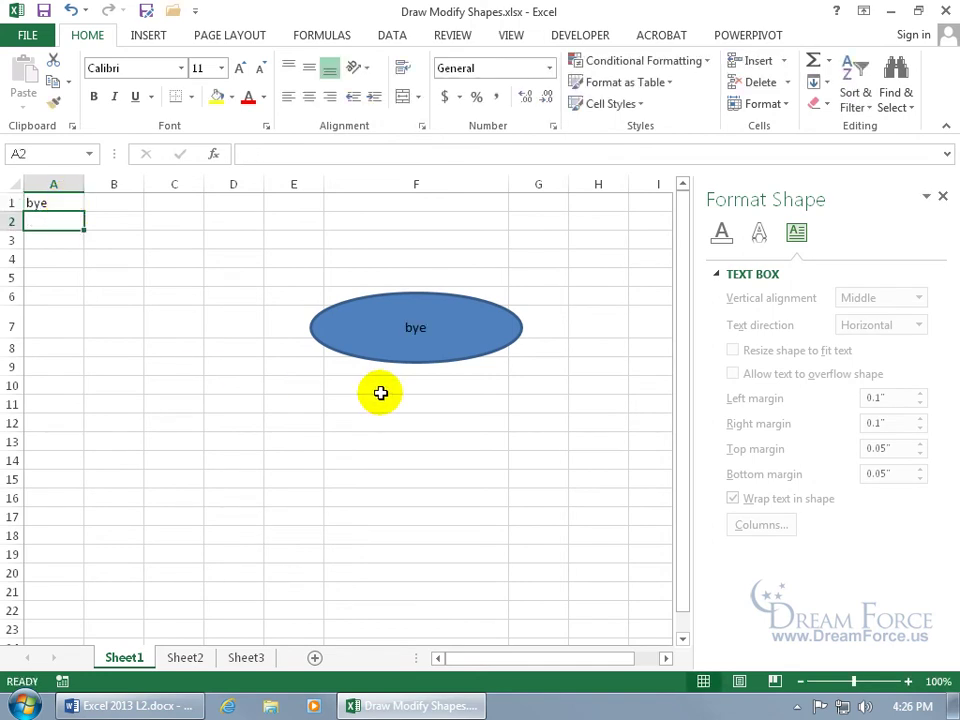
pyautogui.click(60, 200)
pyautogui.write('=')
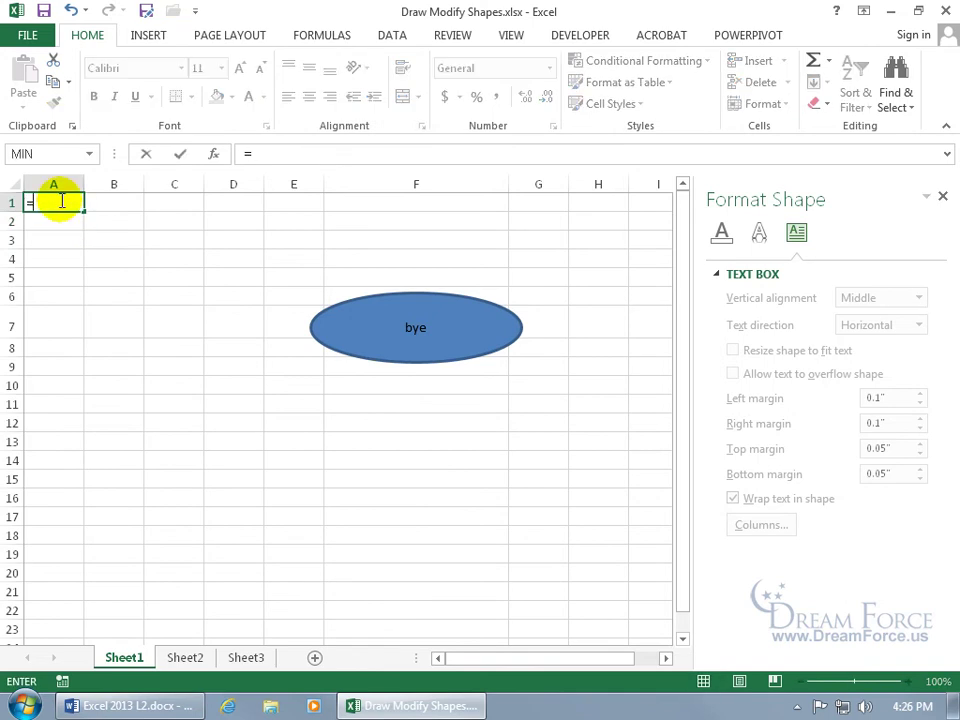
pyautogui.write('4+2')
pyautogui.press('Return')
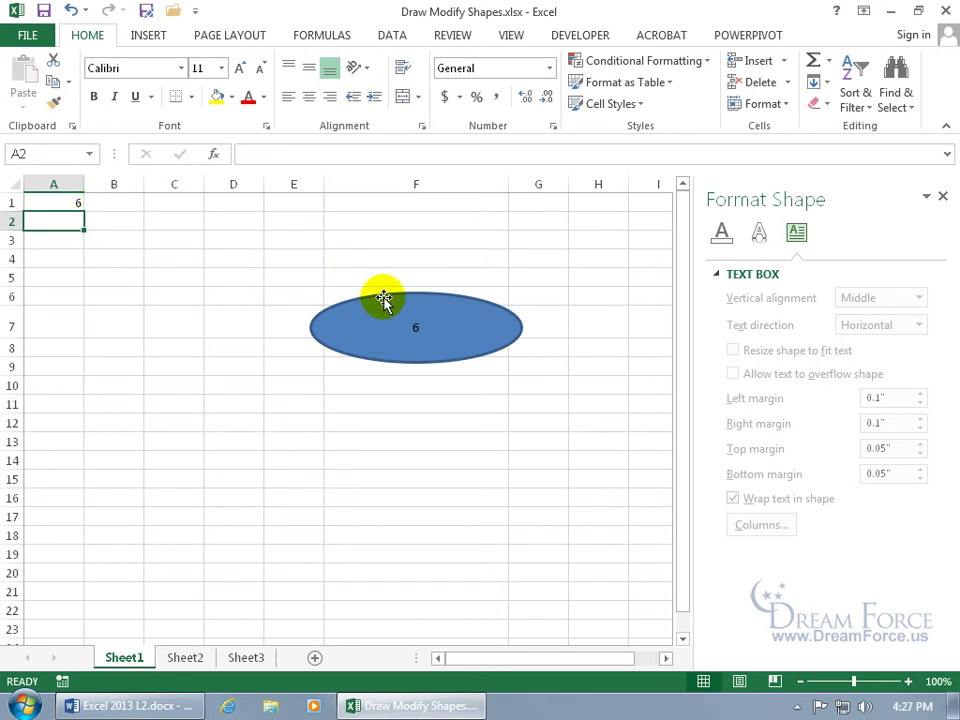
# Step: Delete the oval's =$A$1 formula to unlink it from cell A1
pyautogui.click(383, 300)
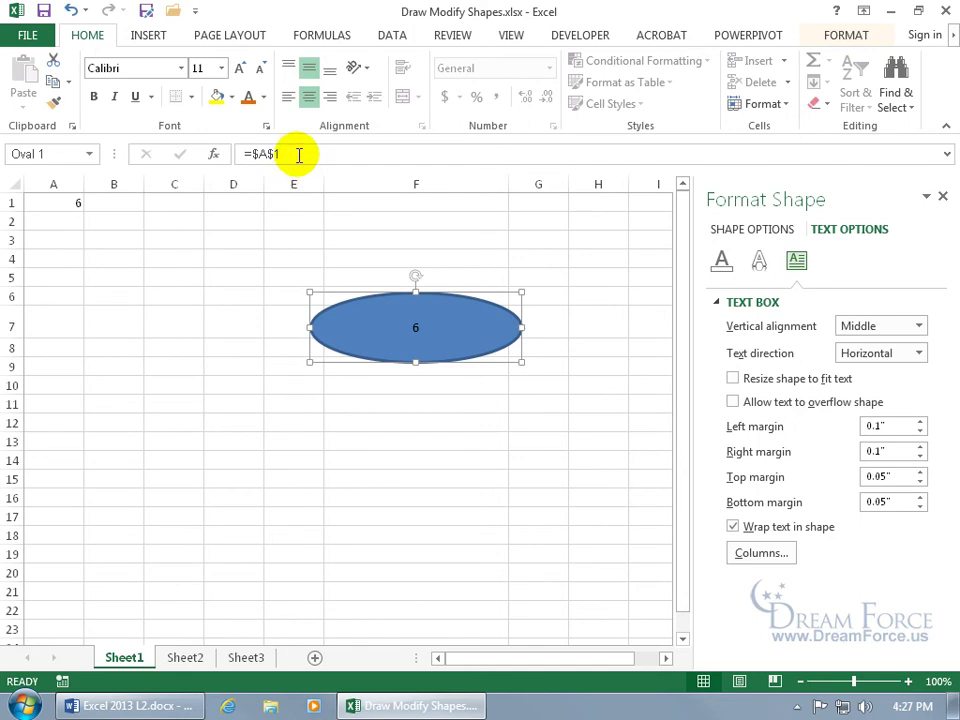
pyautogui.moveTo(296, 154); pyautogui.dragTo(233, 154)
pyautogui.press('Delete')
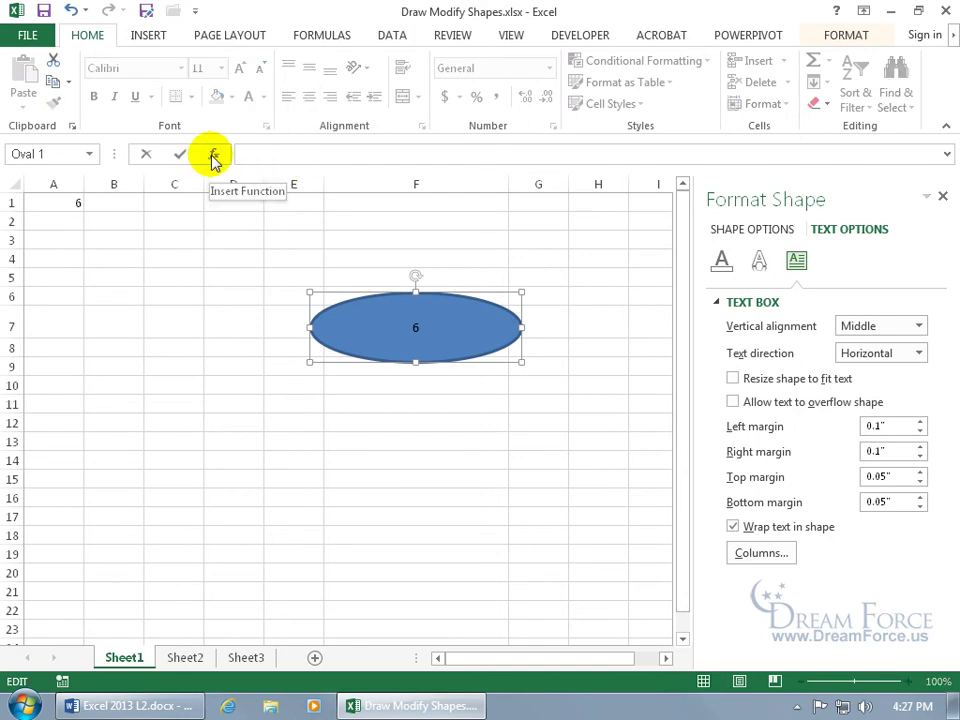
pyautogui.press('Return')
pyautogui.click(422, 336)
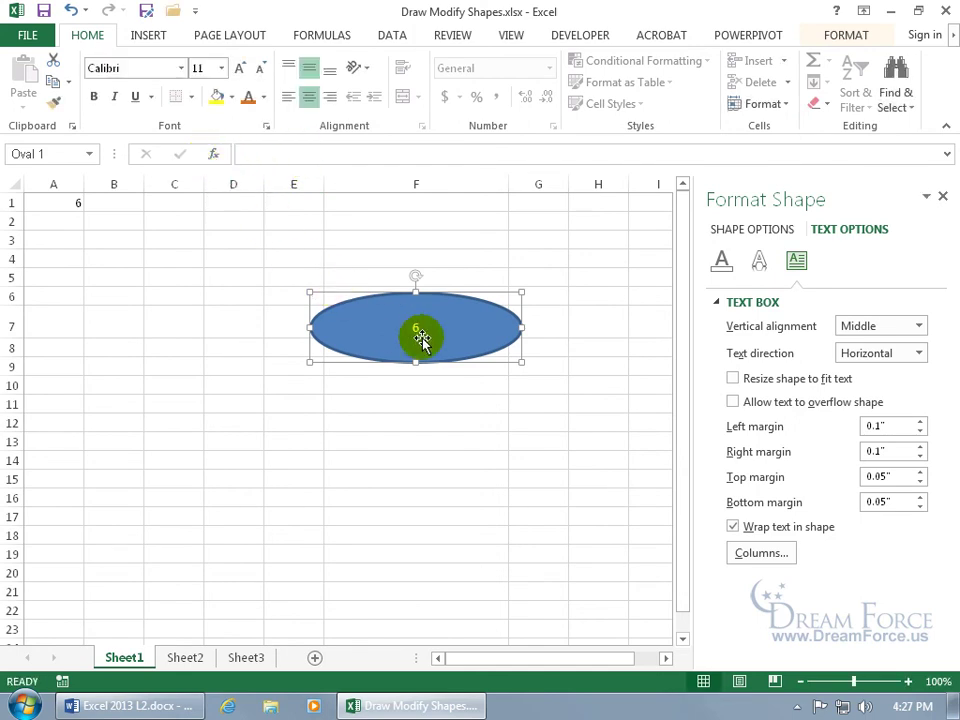
pyautogui.click(417, 328)
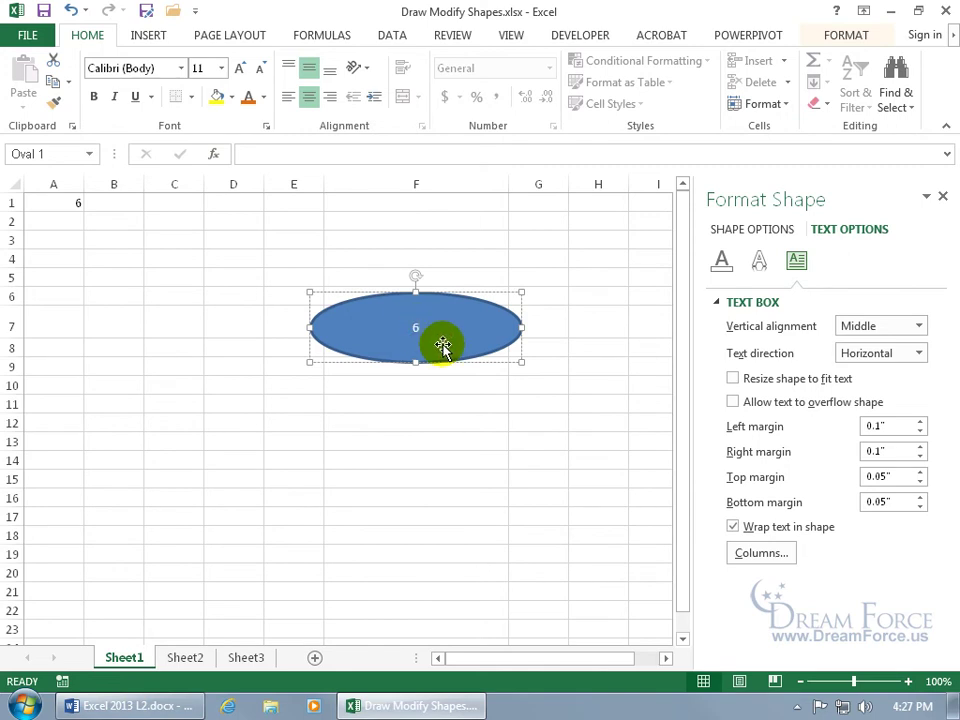
# Step: Switch to Book1's blank Sheet1, select cell F10, and bring up the Insert ribbon
pyautogui.click(407, 388)
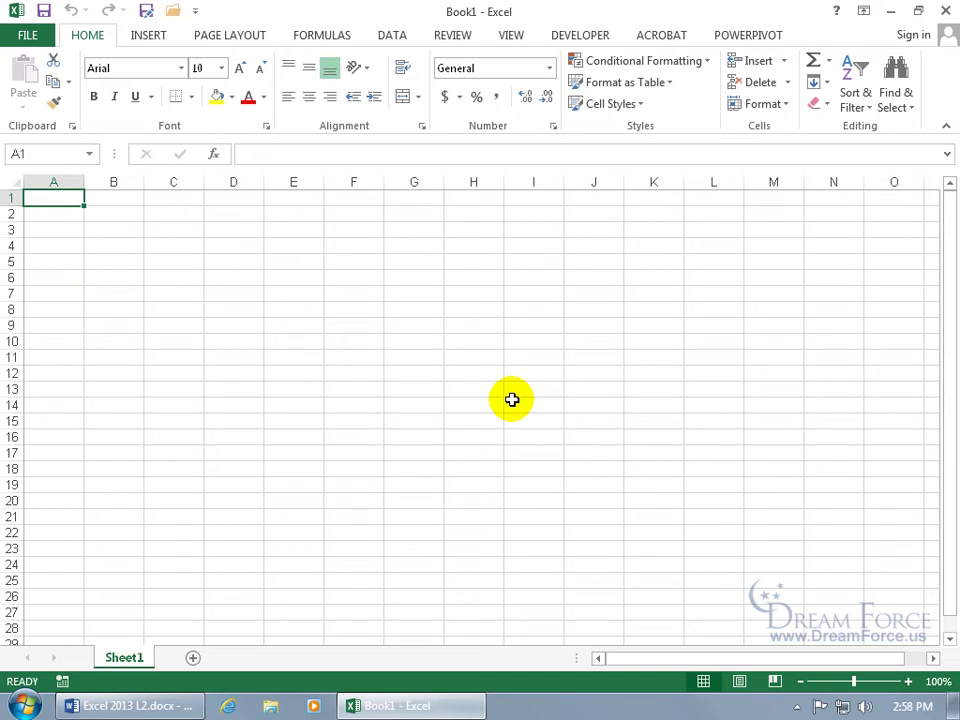
pyautogui.click(372, 295)
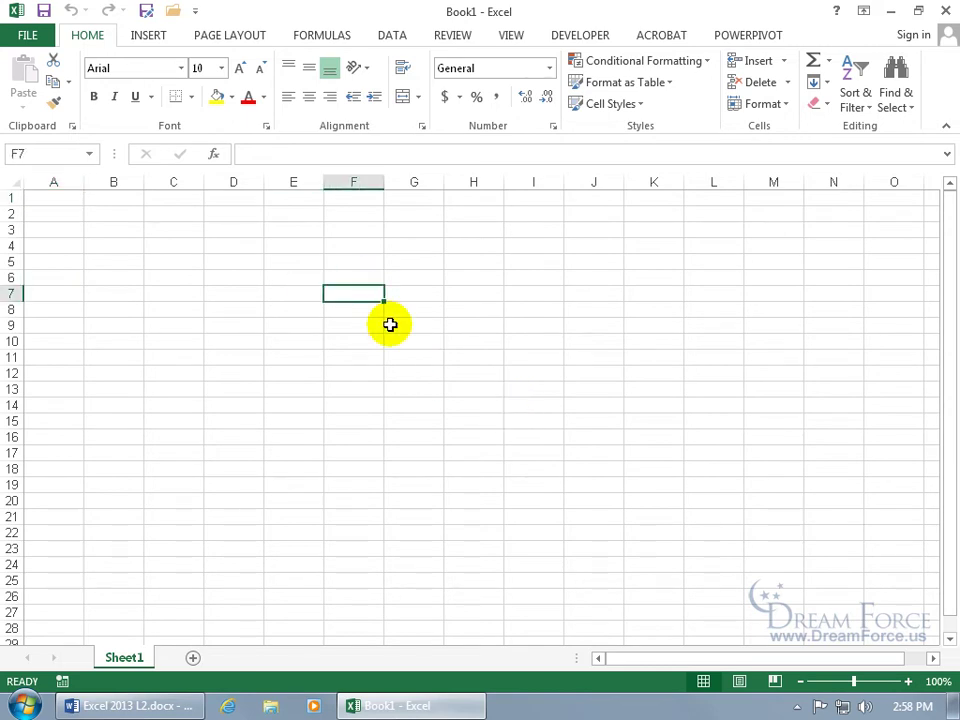
pyautogui.click(337, 340)
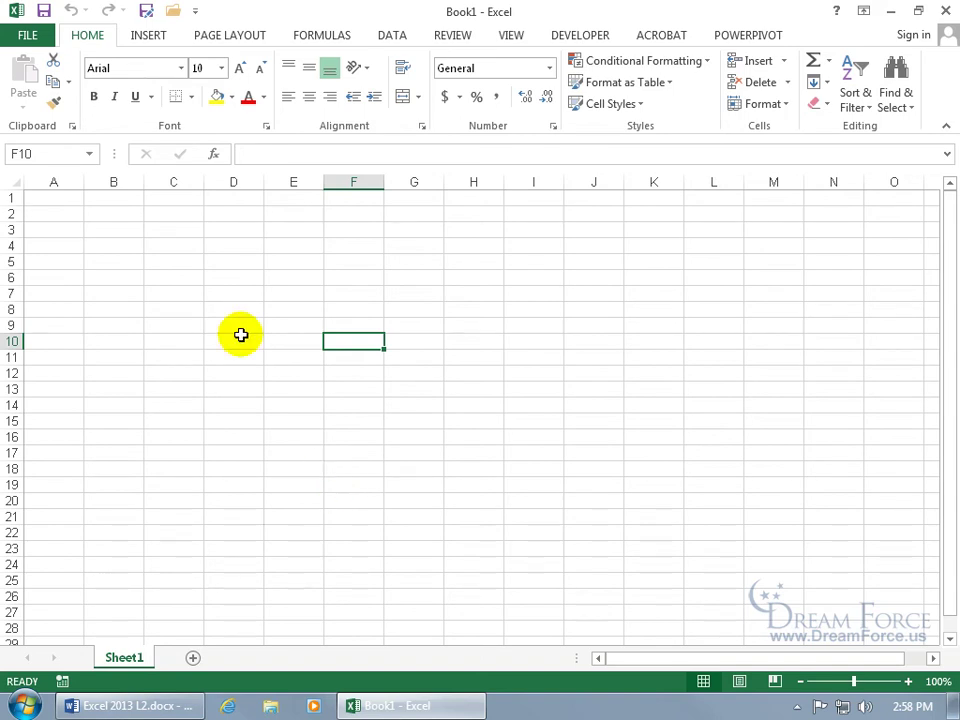
pyautogui.click(148, 38)
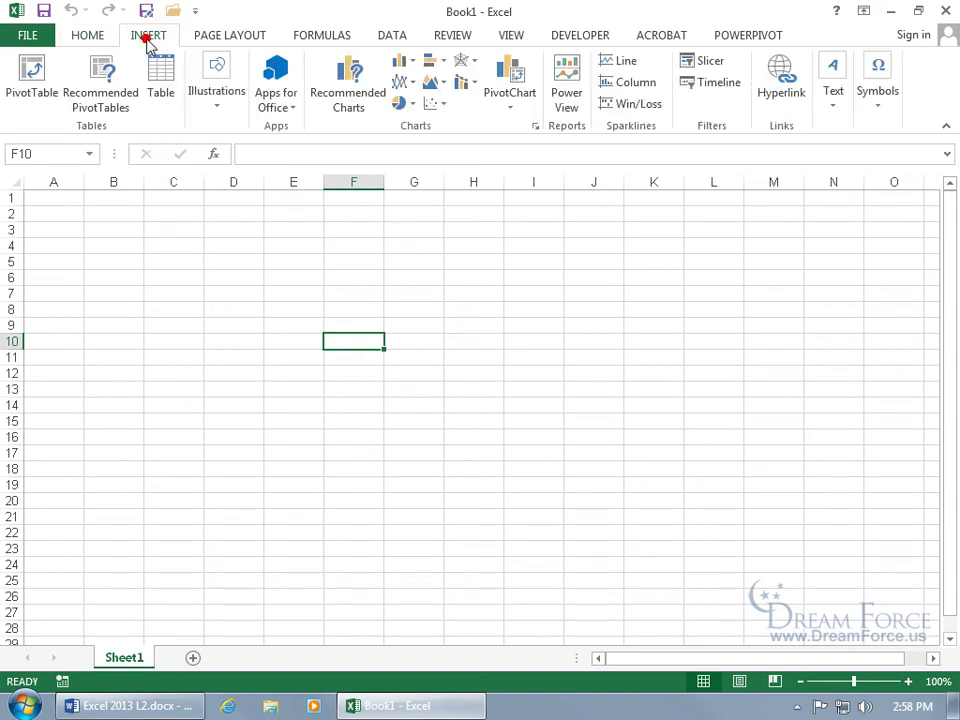
# Step: Insert a Basic Process SmartArt diagram from the Process category
pyautogui.click(212, 118)
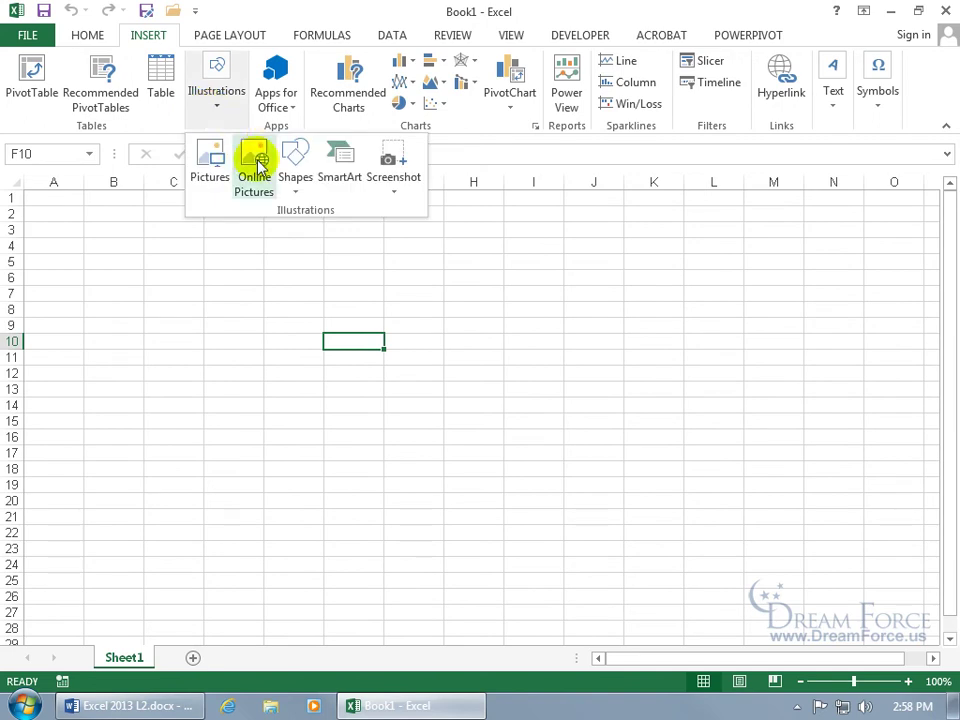
pyautogui.click(346, 176)
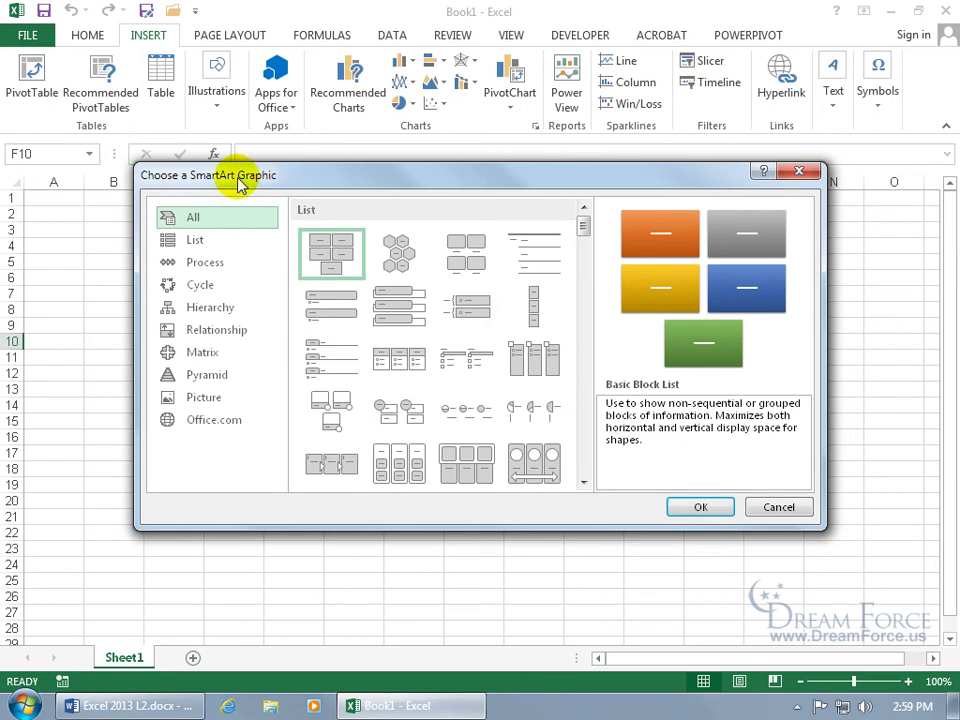
pyautogui.click(208, 263)
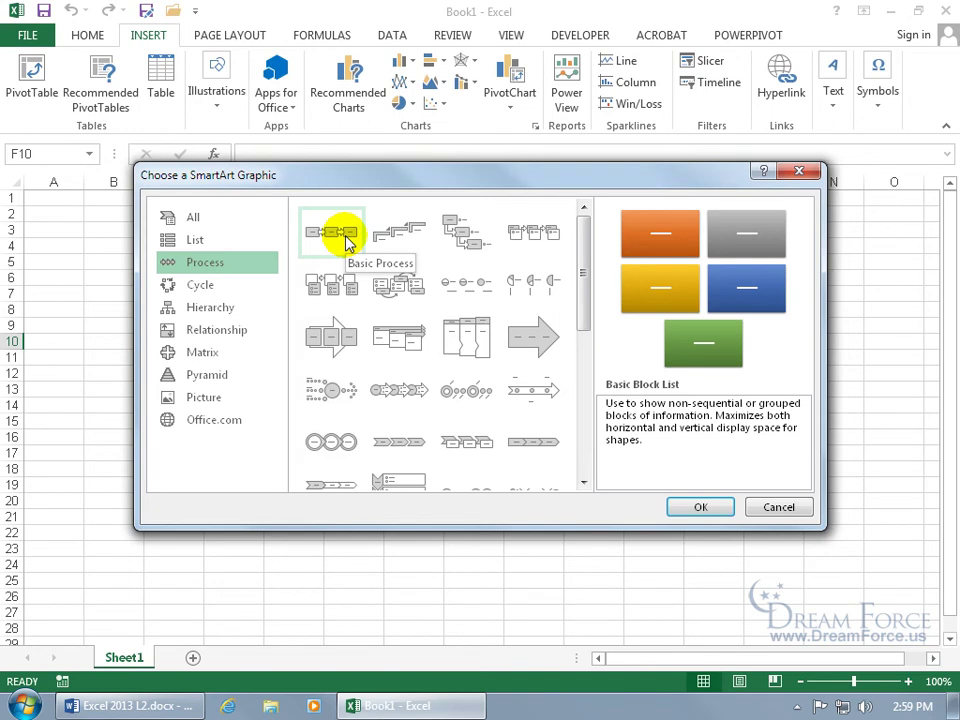
pyautogui.click(349, 243)
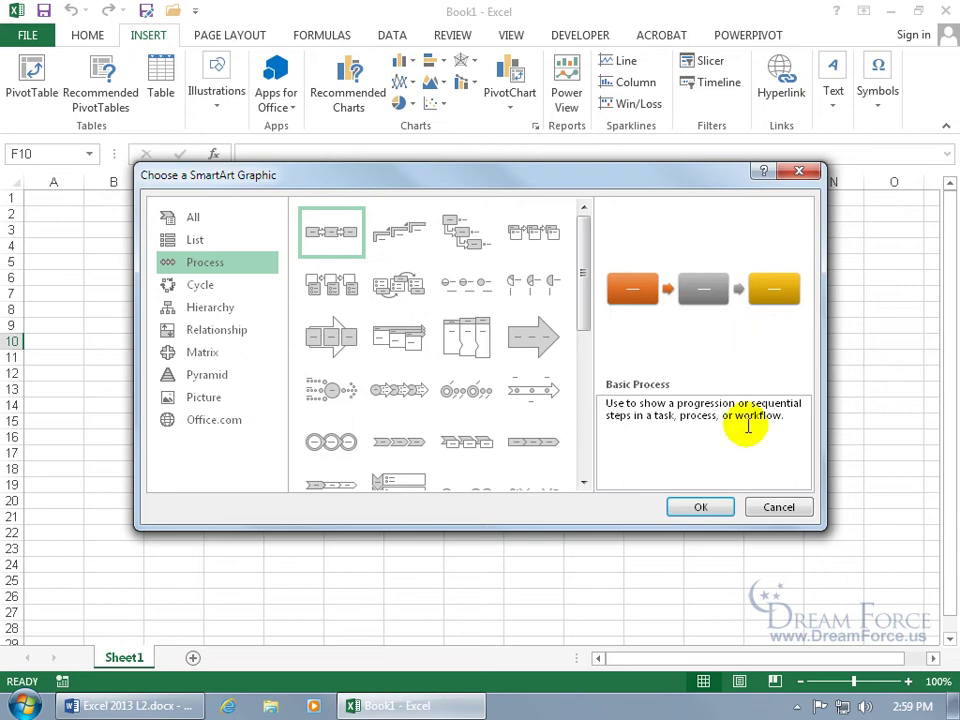
pyautogui.click(703, 508)
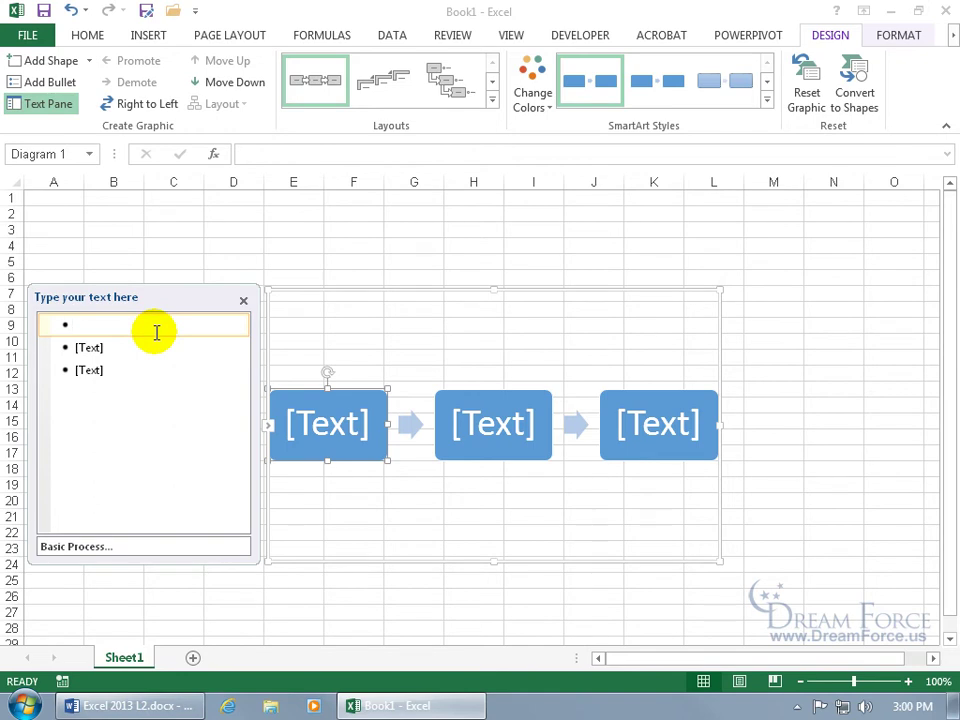
# Step: Type 'Enjoyable Work', 'Perseverance' and 'Success!' into the three process boxes
pyautogui.write('En')
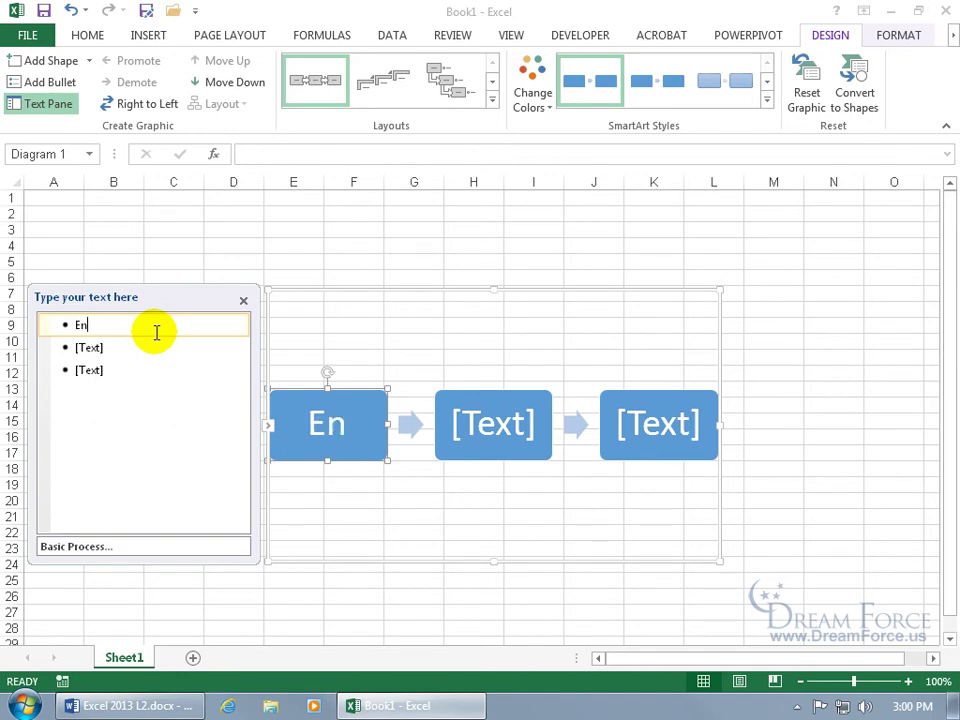
pyautogui.write('joyable Work')
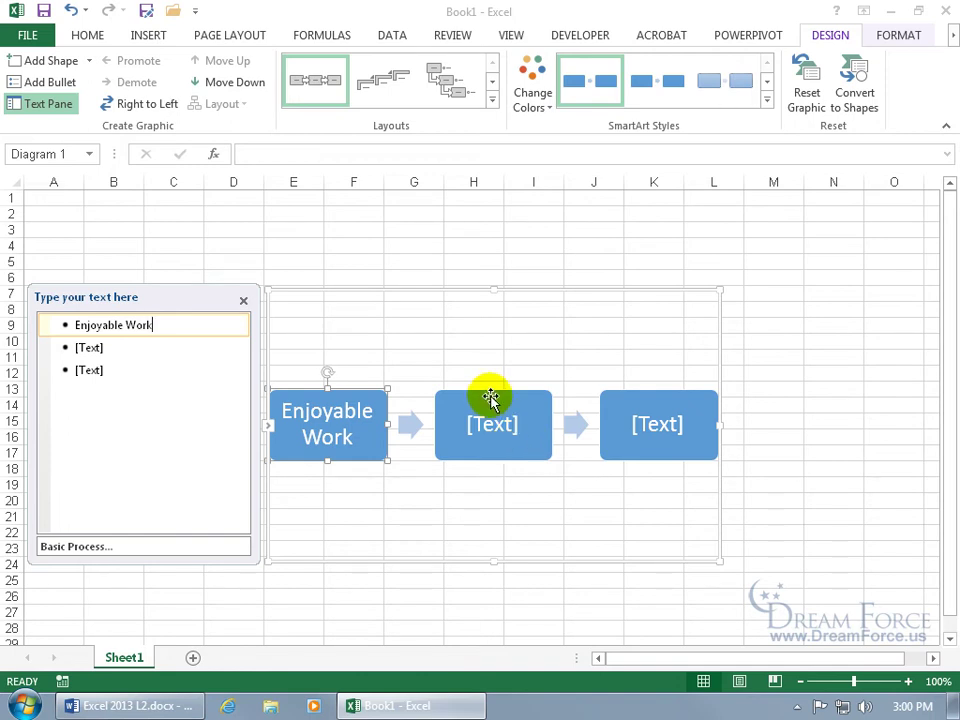
pyautogui.click(462, 396)
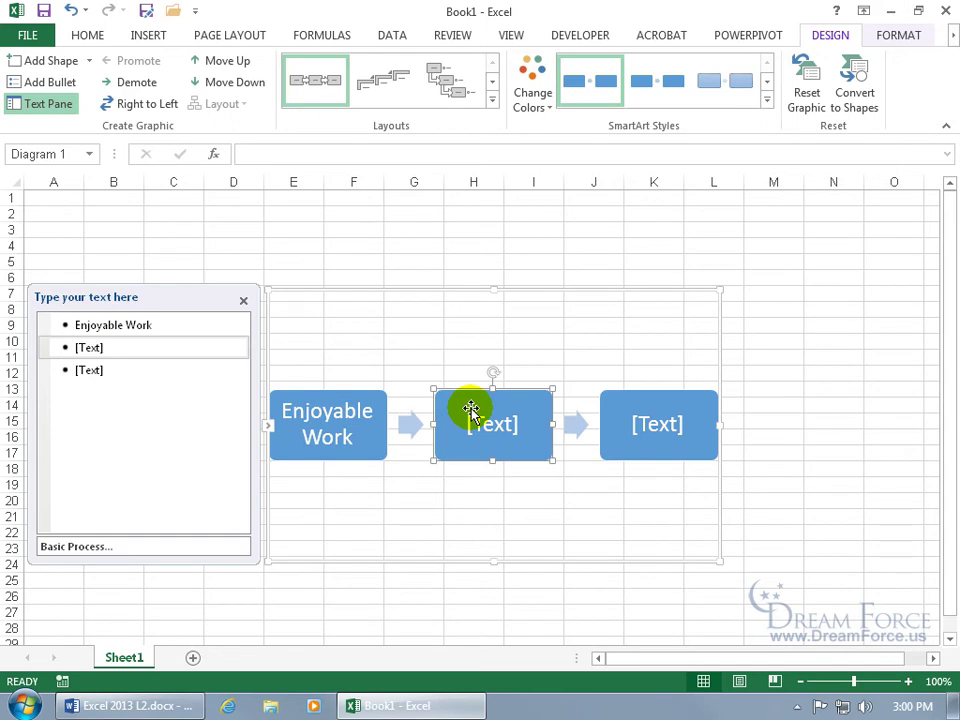
pyautogui.write('Perseverance')
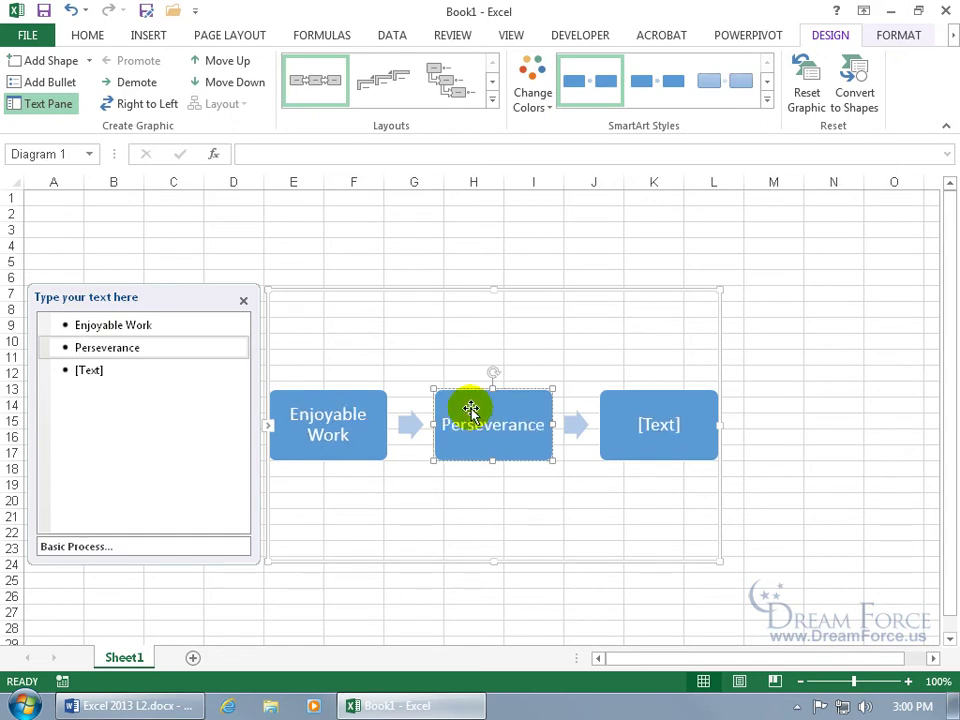
pyautogui.click(665, 406)
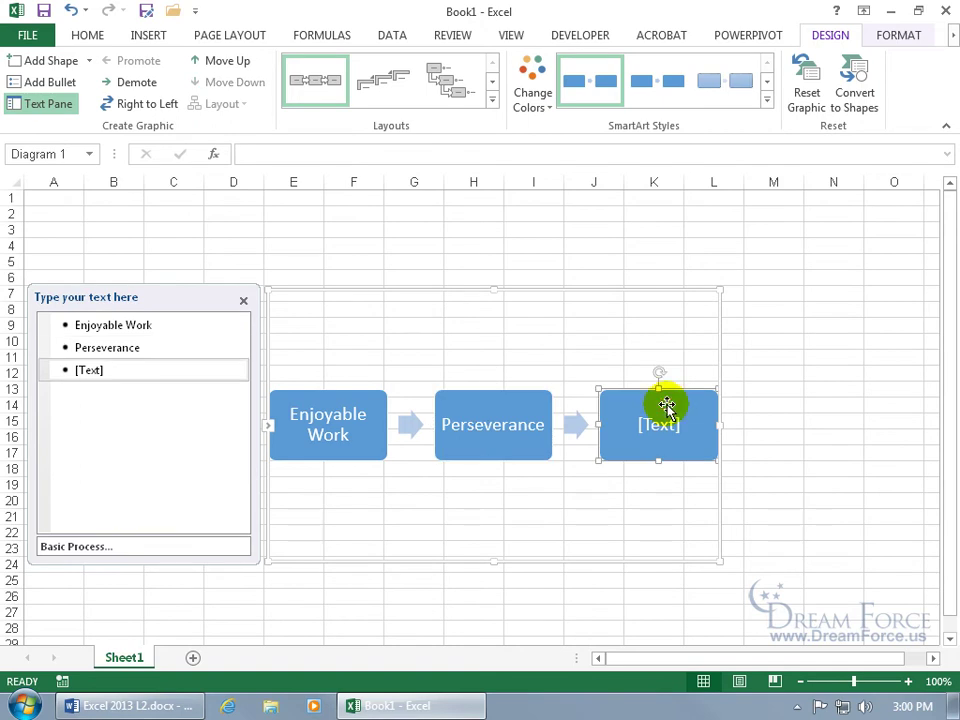
pyautogui.write('Success!')
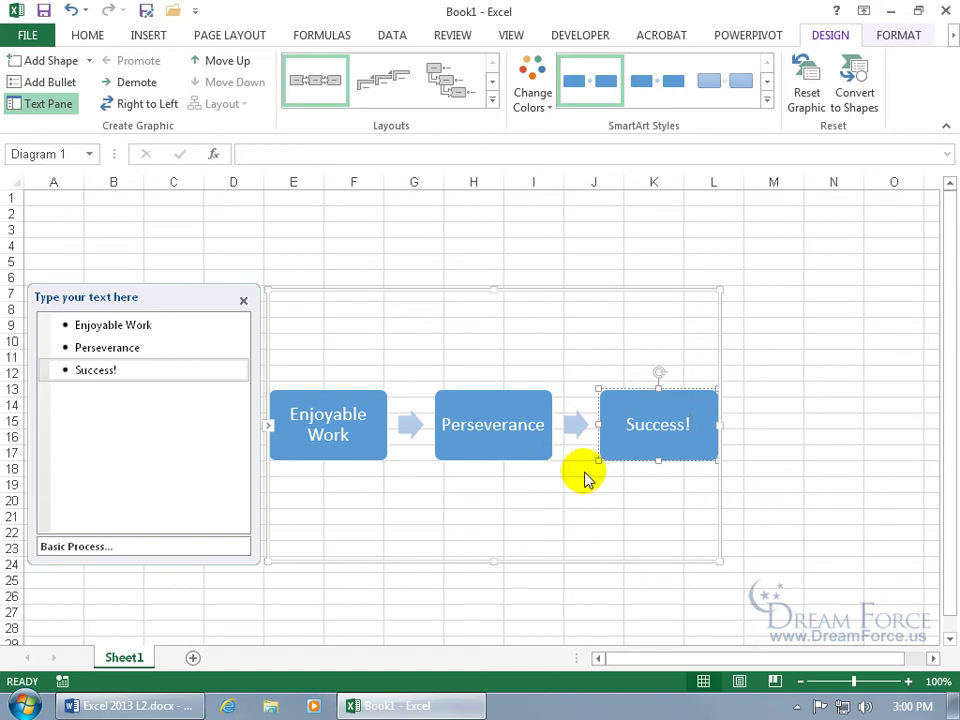
pyautogui.click(152, 347)
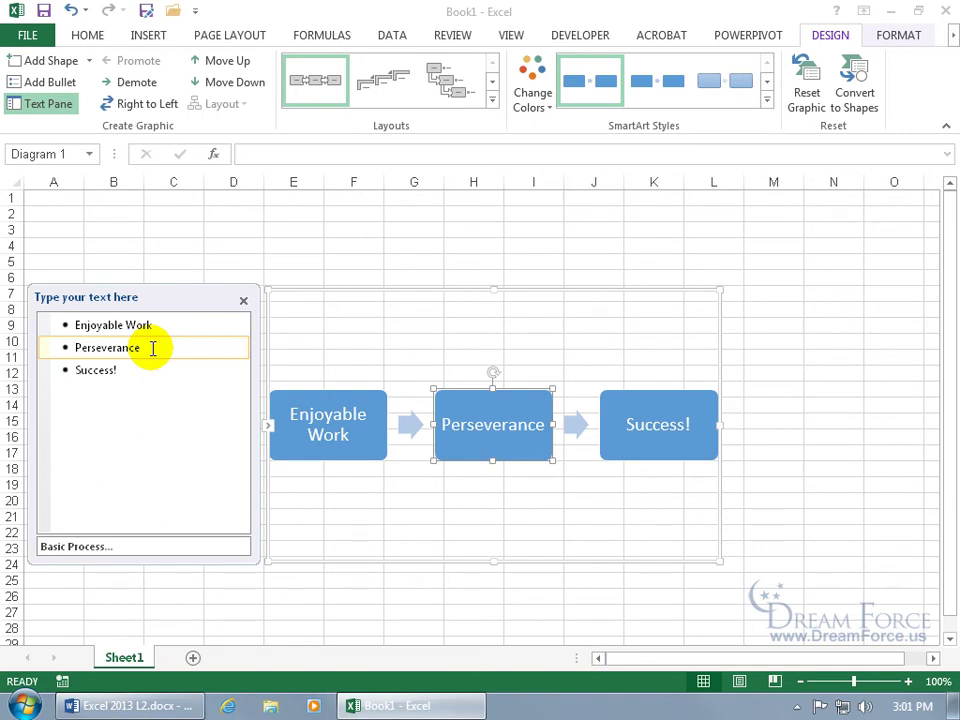
# Step: Add a 'Luck' step after Perseverance with the sub-point 'Harder I work, luckier I get.'
pyautogui.press('Return')
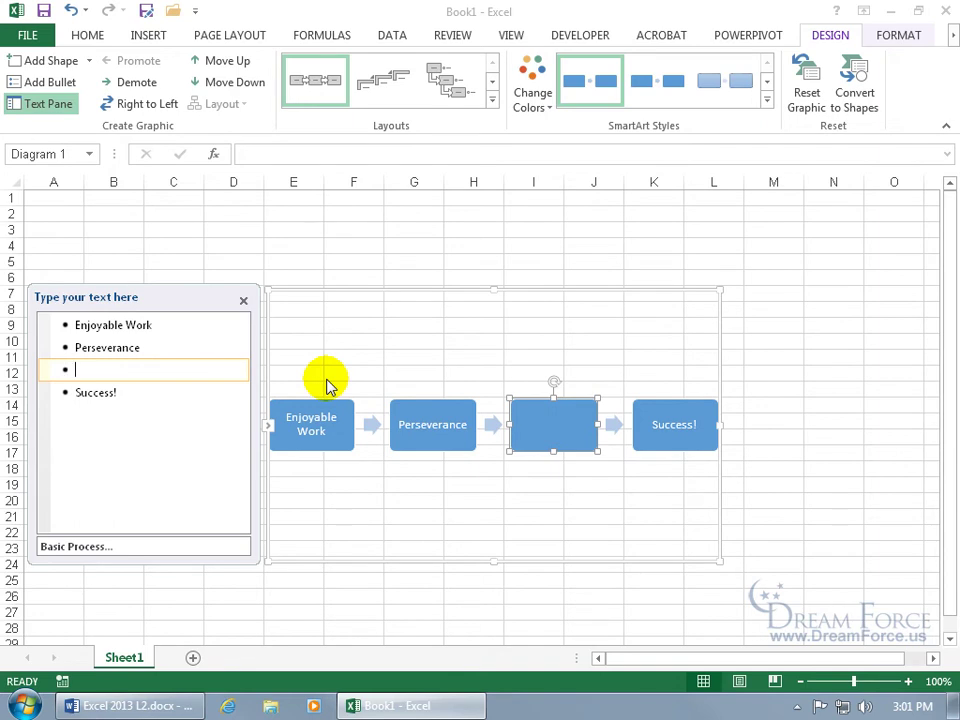
pyautogui.write('Luck')
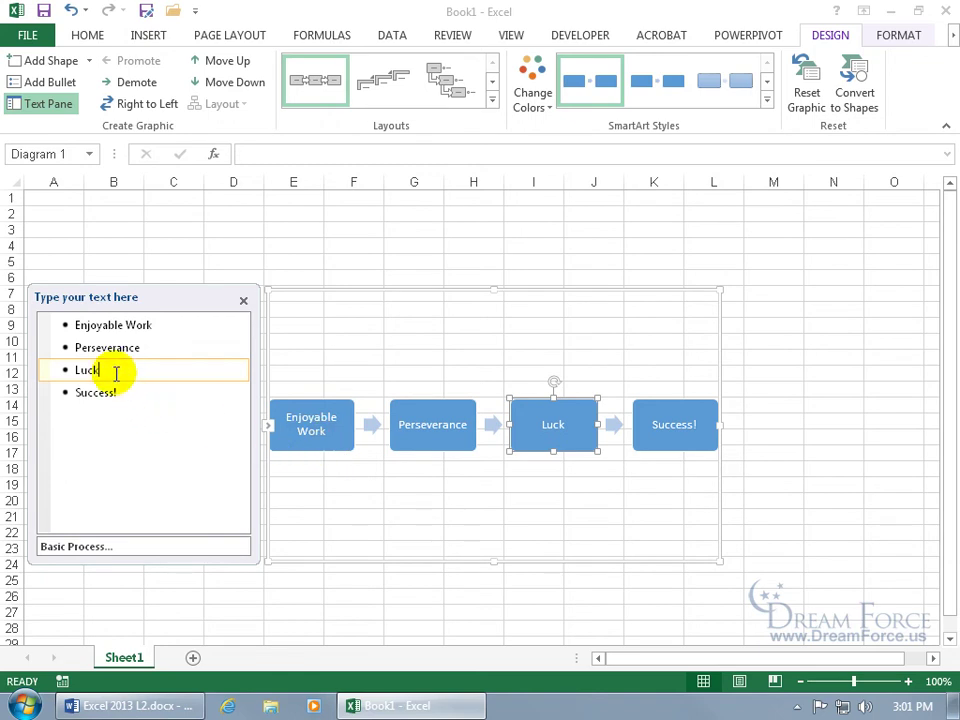
pyautogui.press('Return')
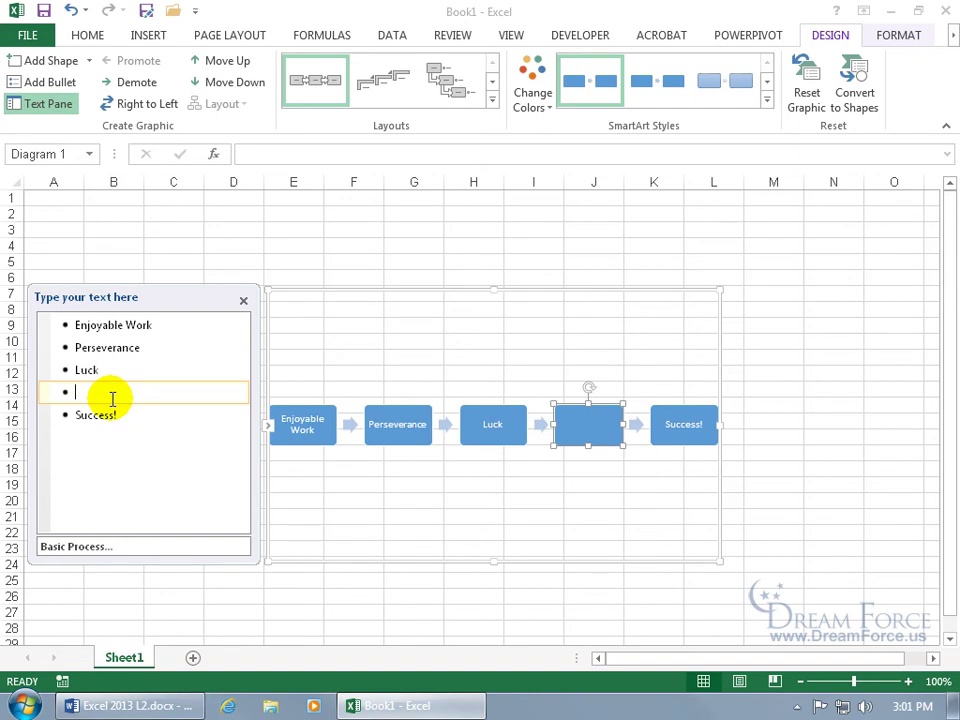
pyautogui.press('Tab')
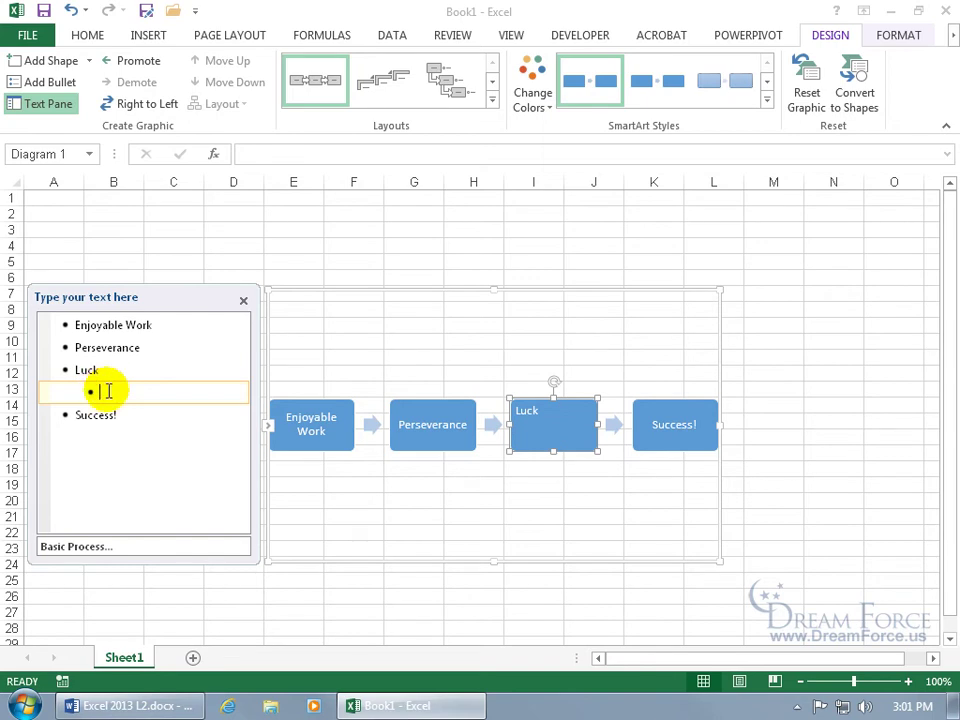
pyautogui.write('Harder I work, luckier I get.')
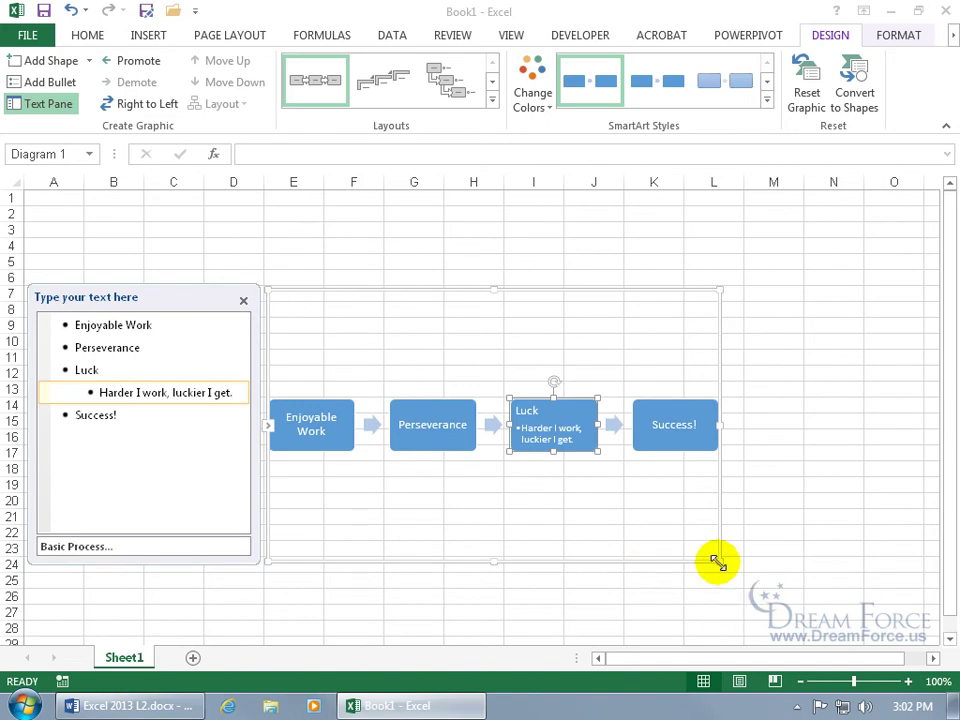
# Step: Enlarge the diagram across to column N and hide its text pane
pyautogui.moveTo(718, 563); pyautogui.dragTo(858, 626)
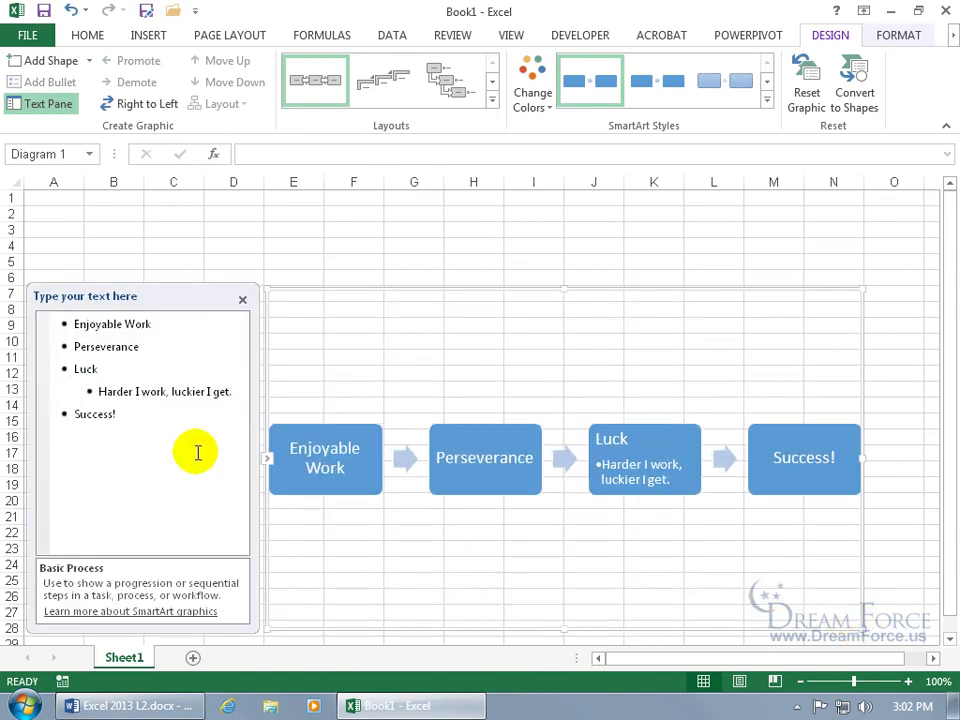
pyautogui.click(242, 299)
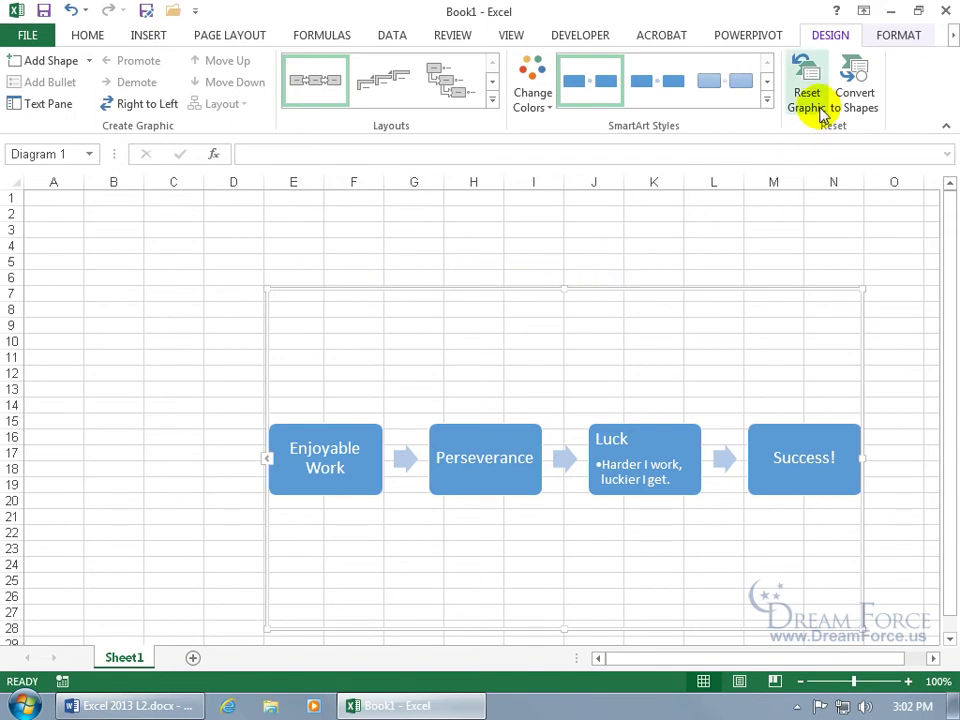
pyautogui.click(509, 241)
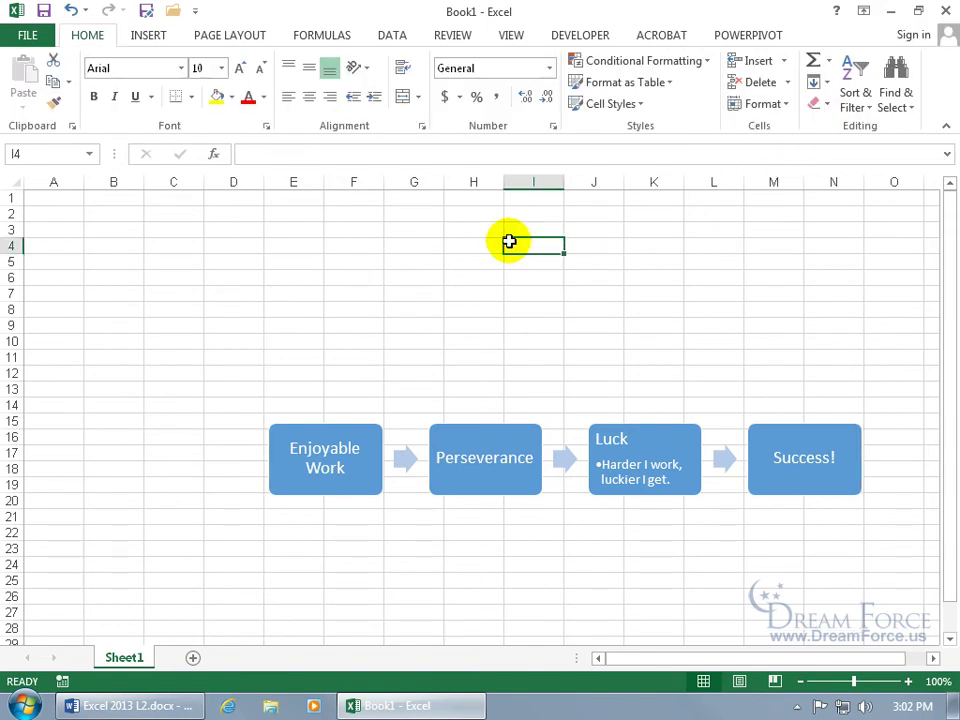
pyautogui.click(479, 416)
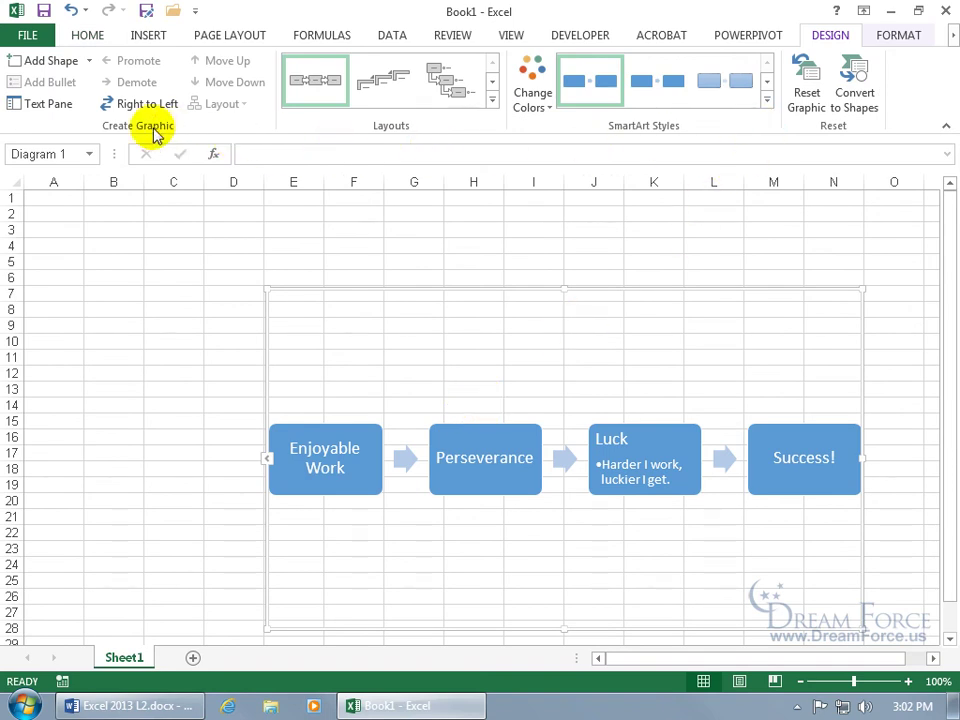
pyautogui.click(50, 108)
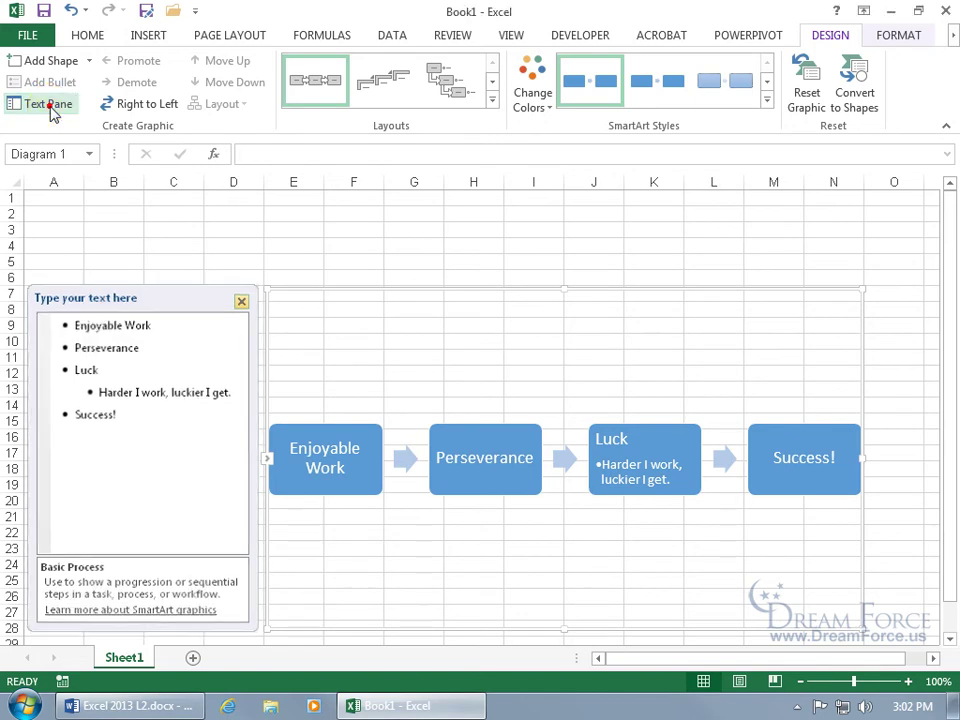
pyautogui.click(50, 108)
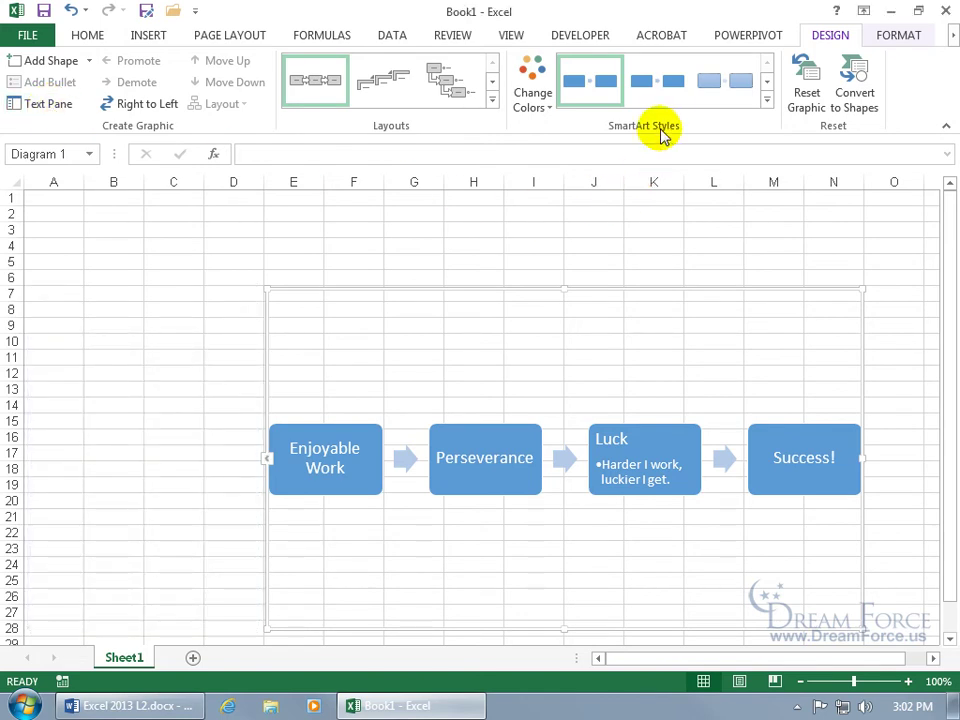
# Step: Apply the Polished 3-D style and the Colorful - Accent Colors scheme to the diagram
pyautogui.click(768, 104)
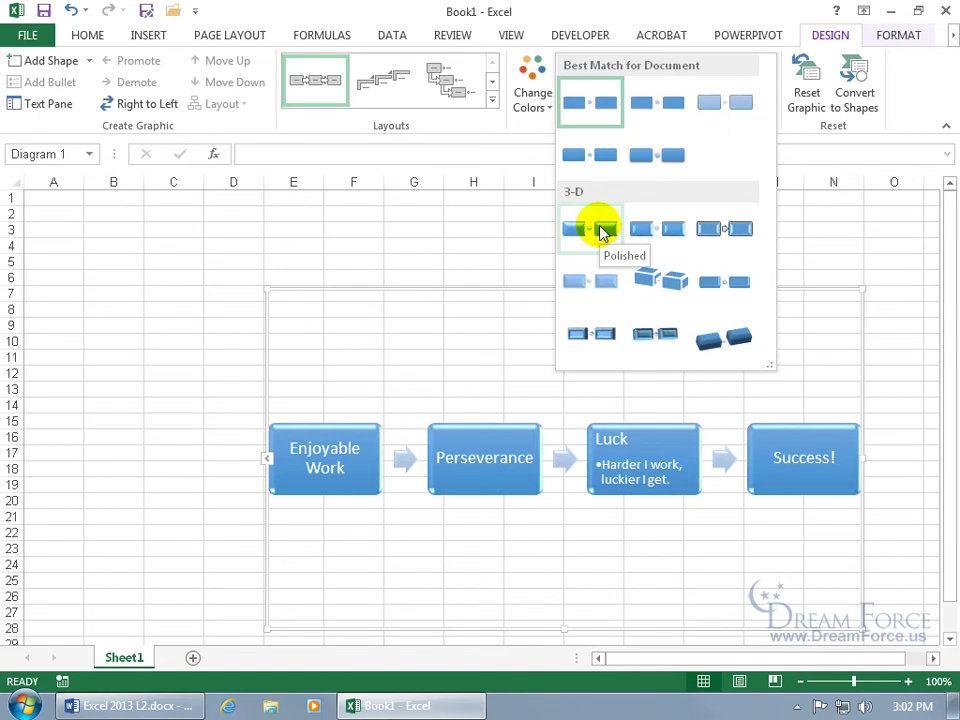
pyautogui.click(603, 231)
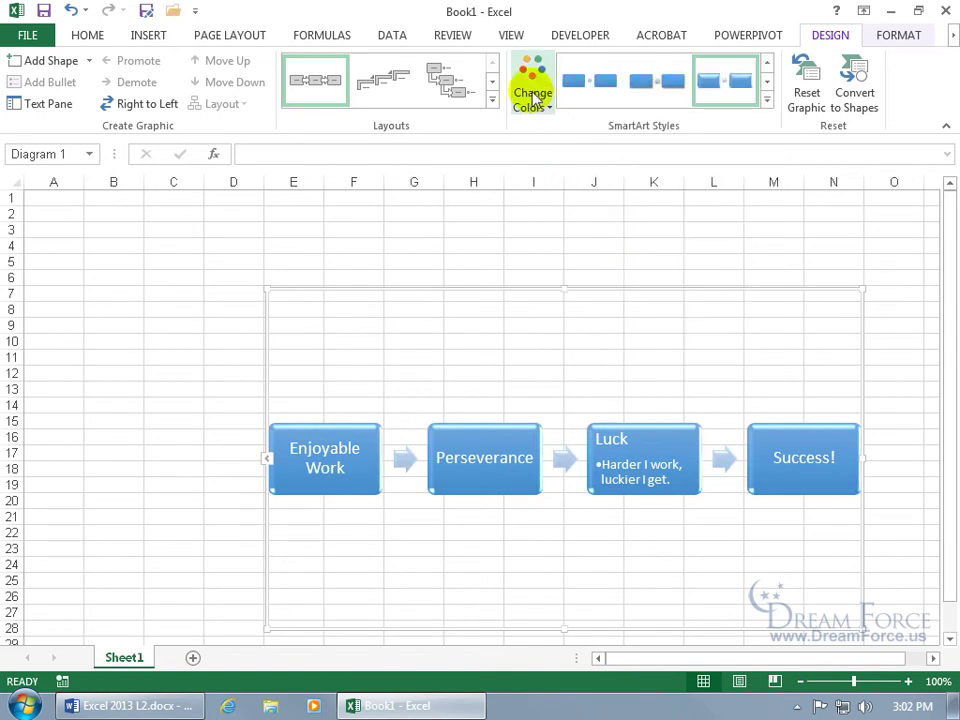
pyautogui.click(535, 98)
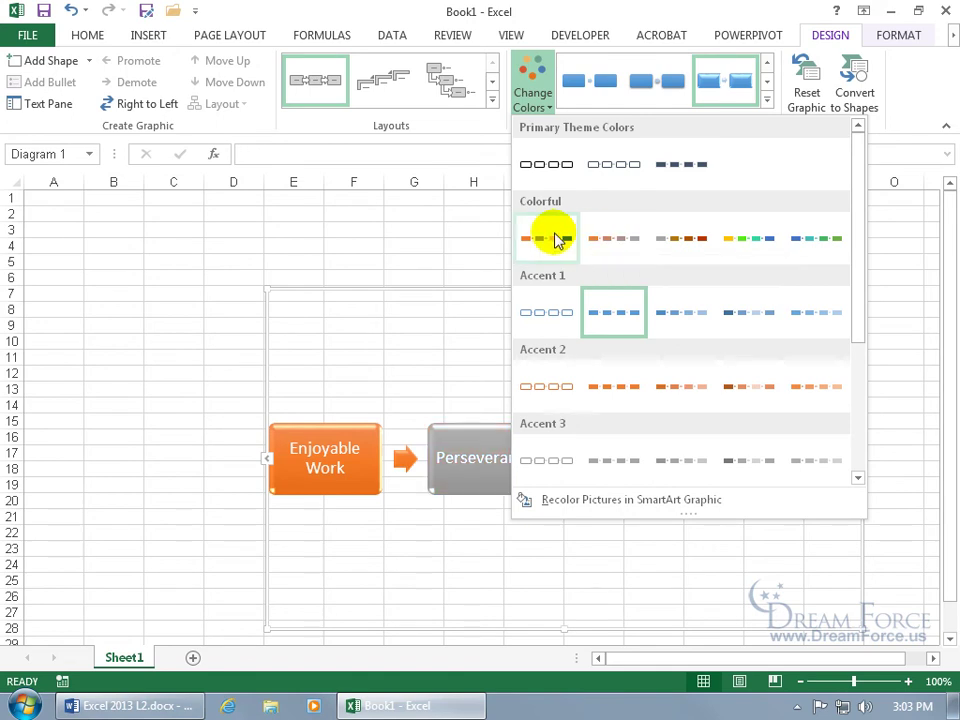
pyautogui.click(555, 237)
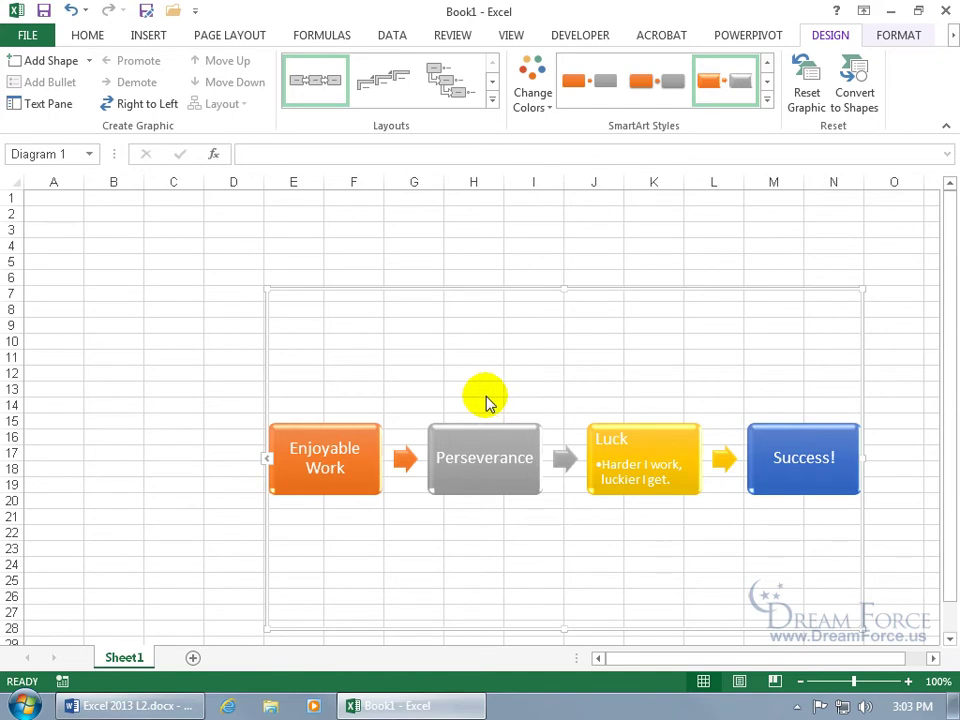
pyautogui.click(490, 429)
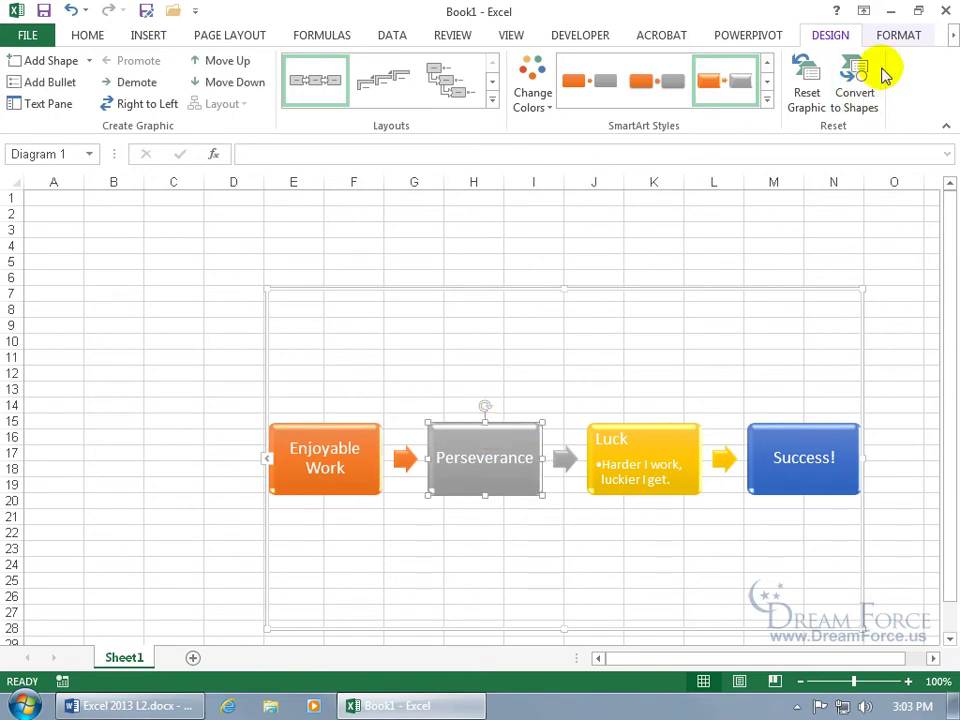
# Step: Fill the Perseverance box green, give it an orange glow, and move it upward
pyautogui.click(898, 36)
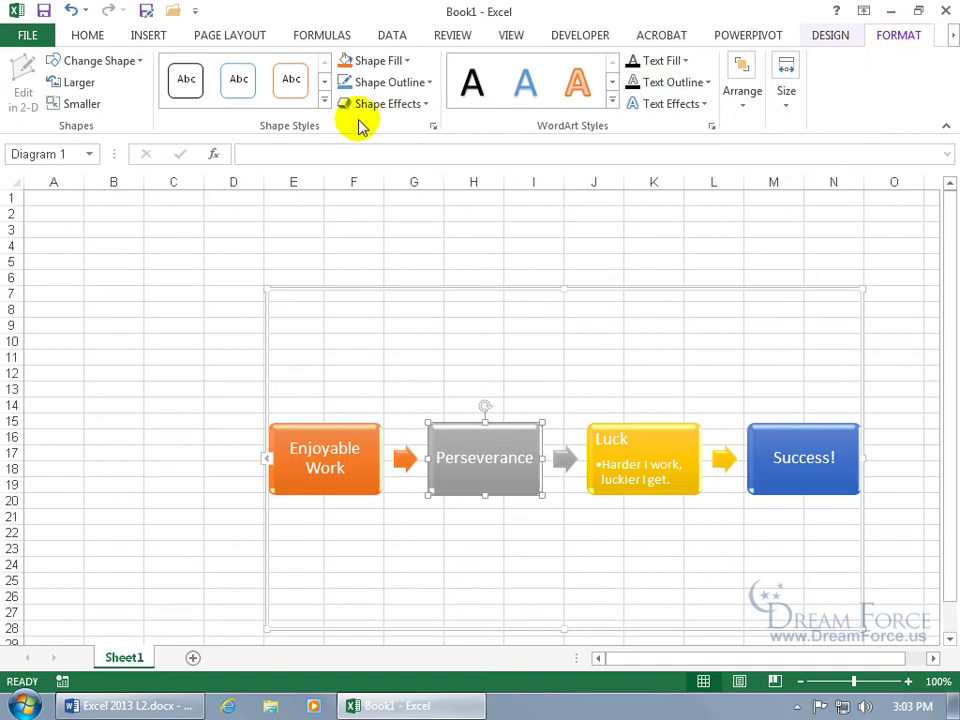
pyautogui.click(404, 63)
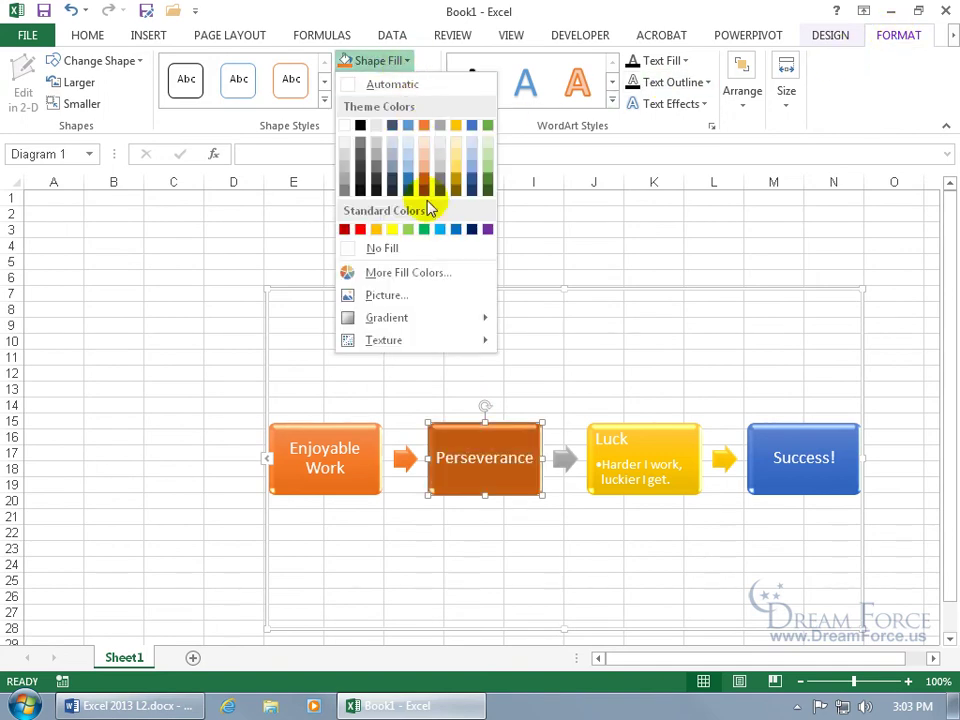
pyautogui.click(425, 229)
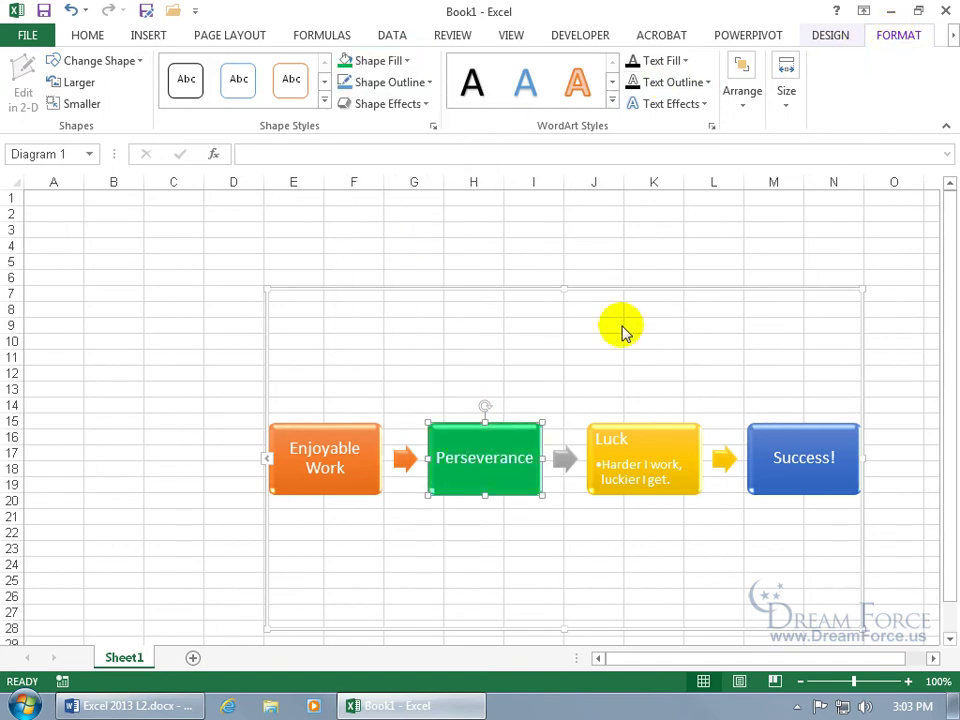
pyautogui.click(413, 105)
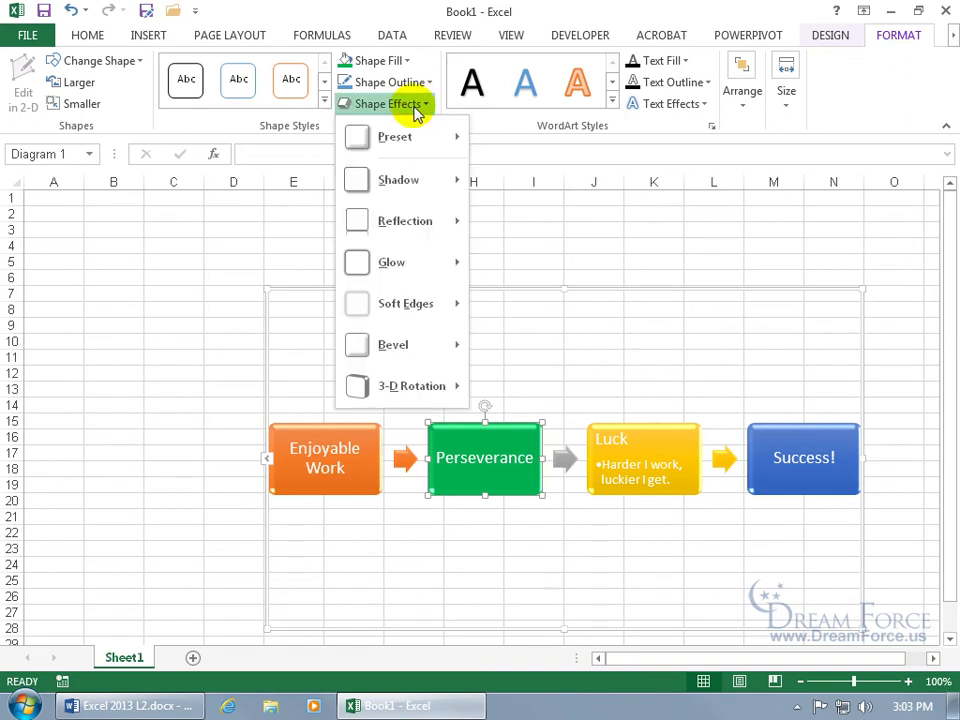
pyautogui.moveTo(429, 264)
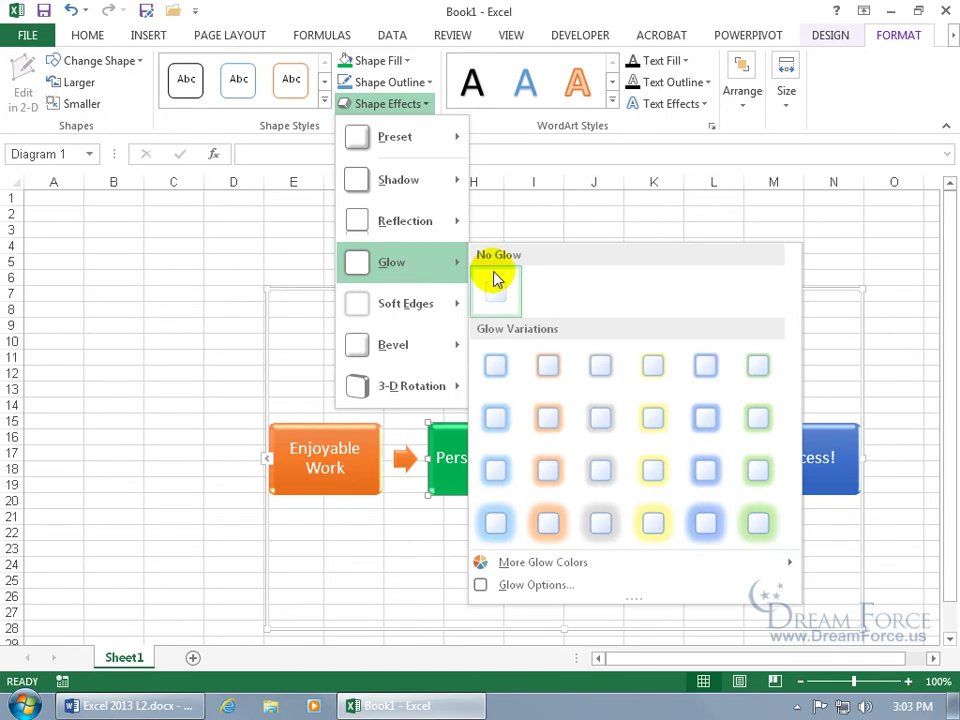
pyautogui.click(553, 522)
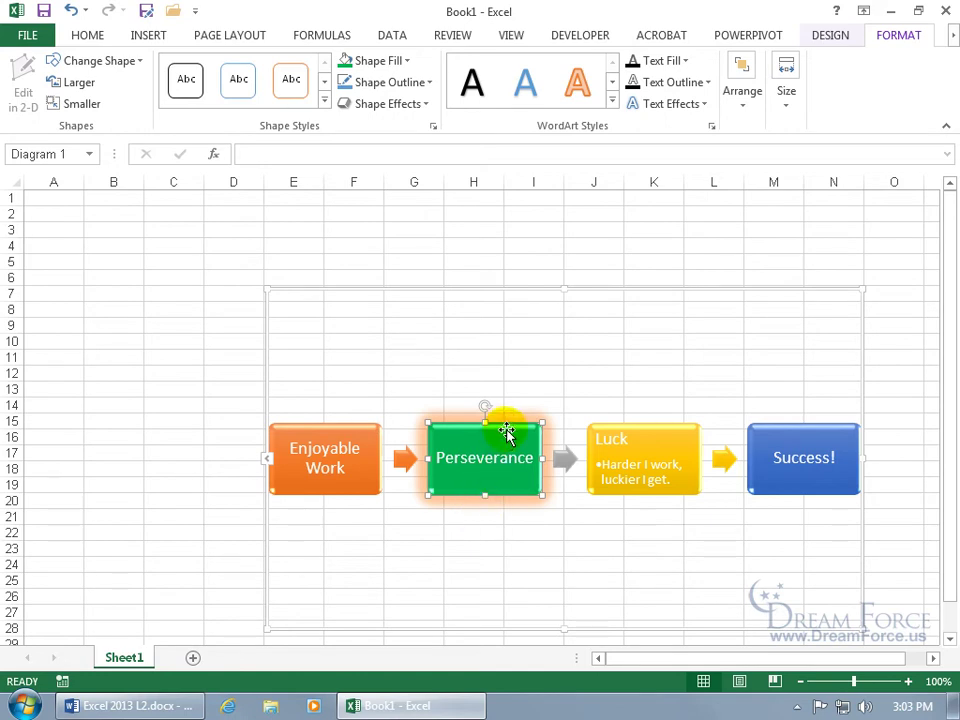
pyautogui.moveTo(506, 436); pyautogui.dragTo(504, 328)
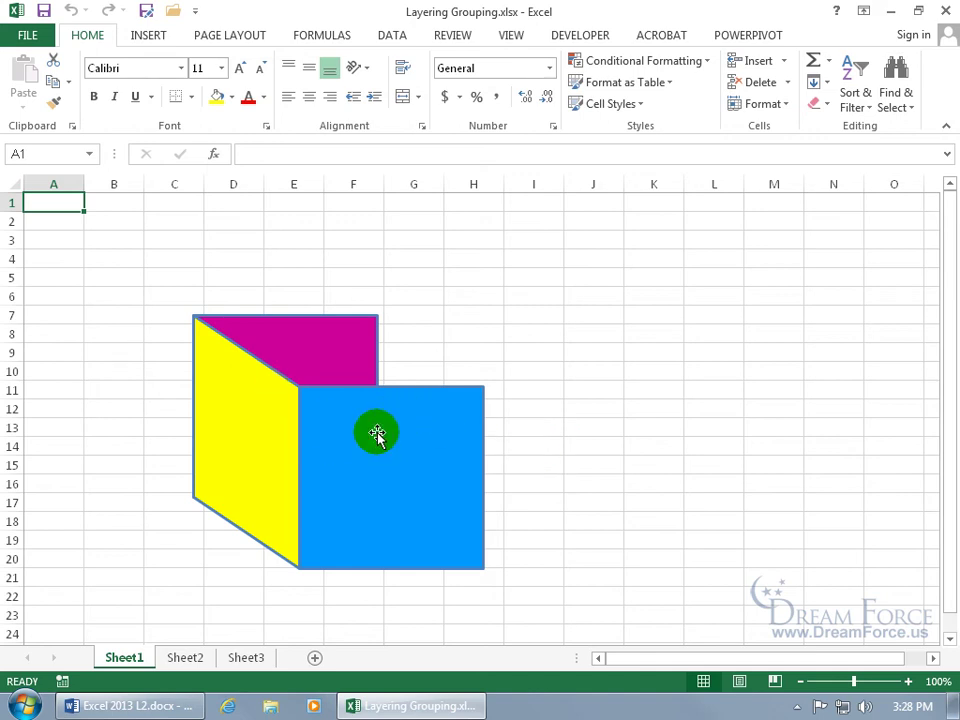
pyautogui.click(316, 349)
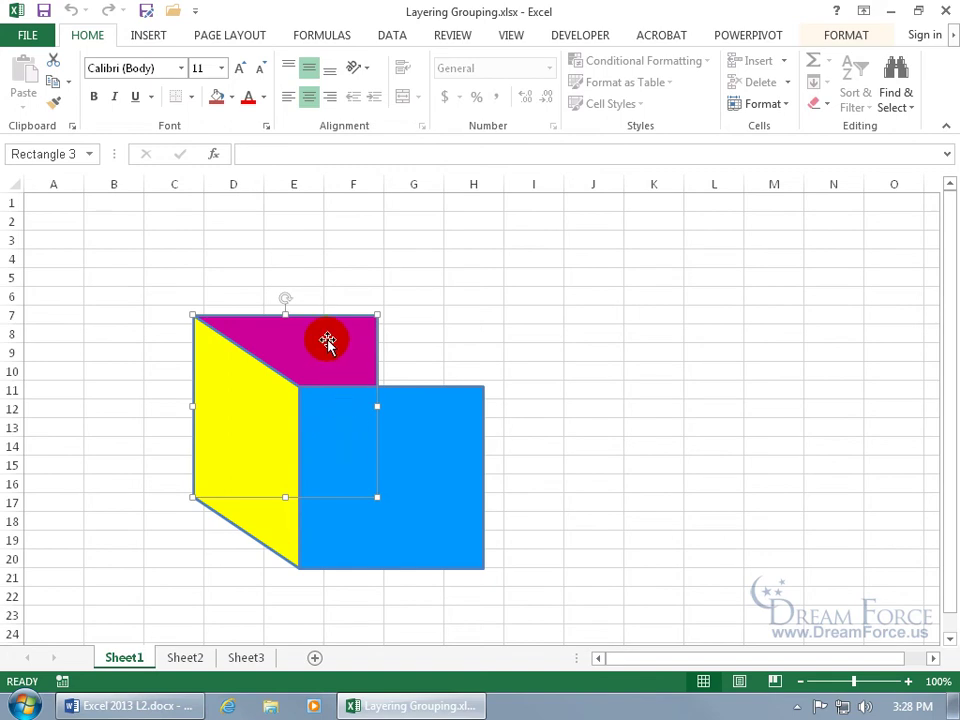
pyautogui.click(862, 39)
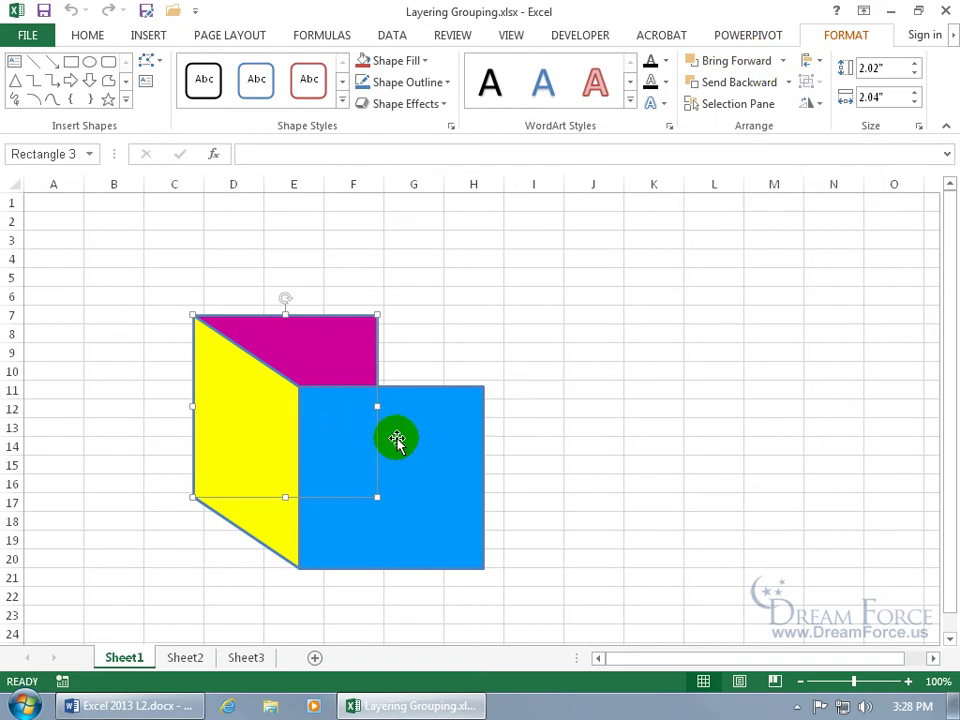
pyautogui.click(333, 362)
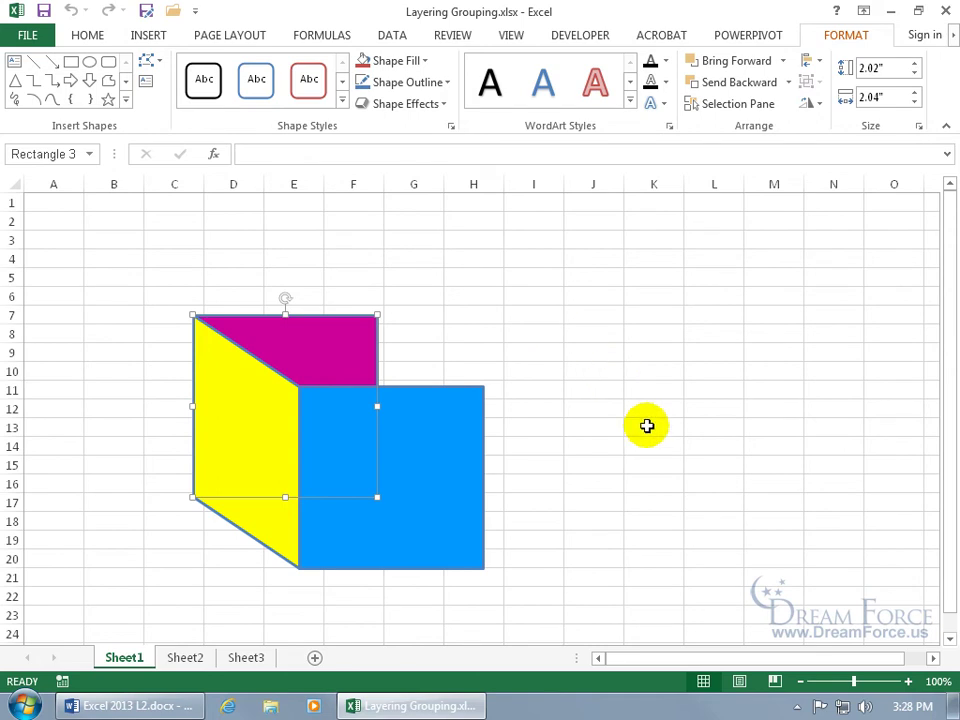
pyautogui.click(345, 366)
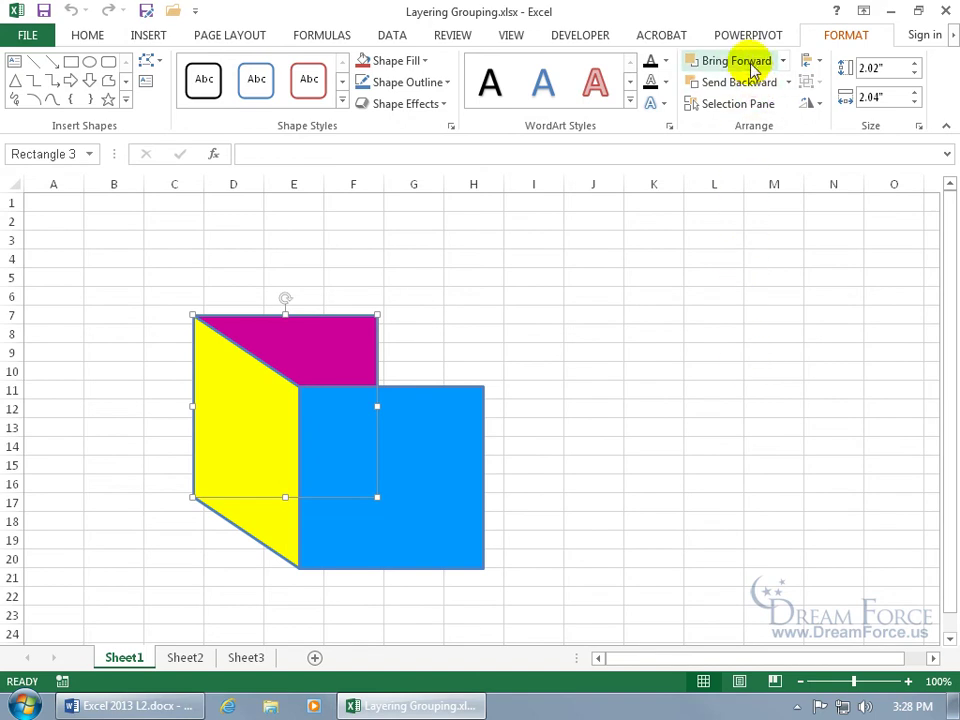
pyautogui.click(749, 62)
pyautogui.click(345, 344)
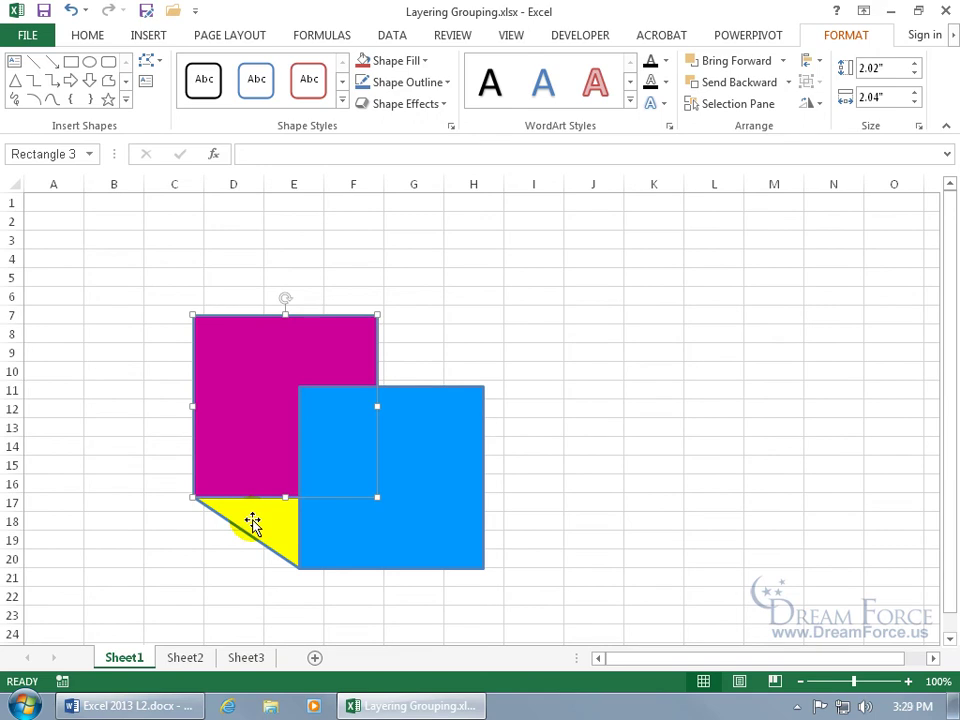
pyautogui.click(758, 68)
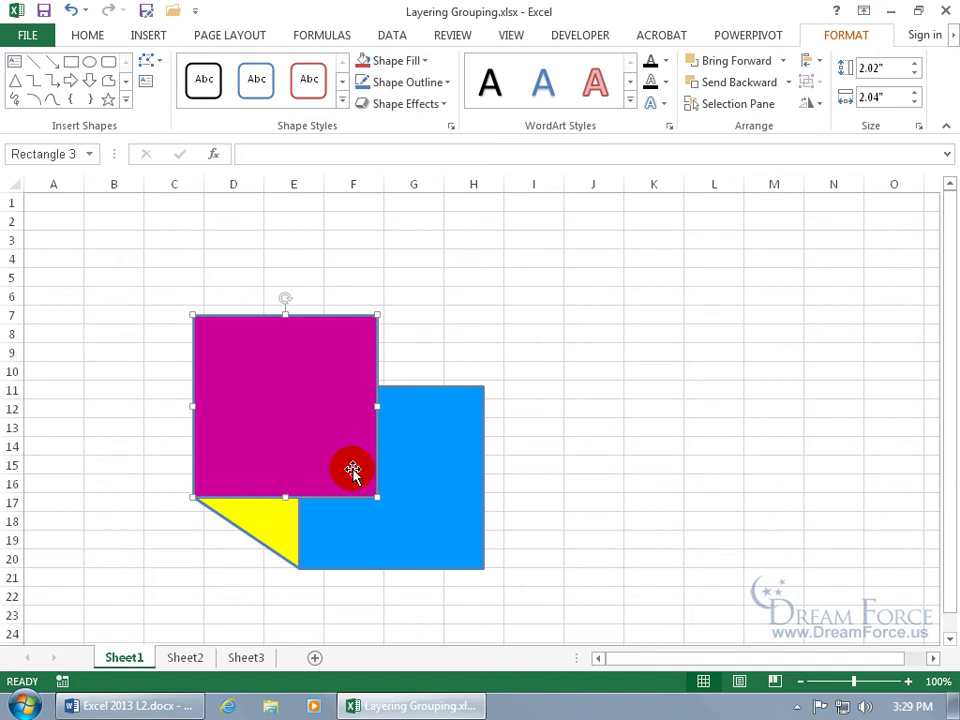
pyautogui.click(748, 82)
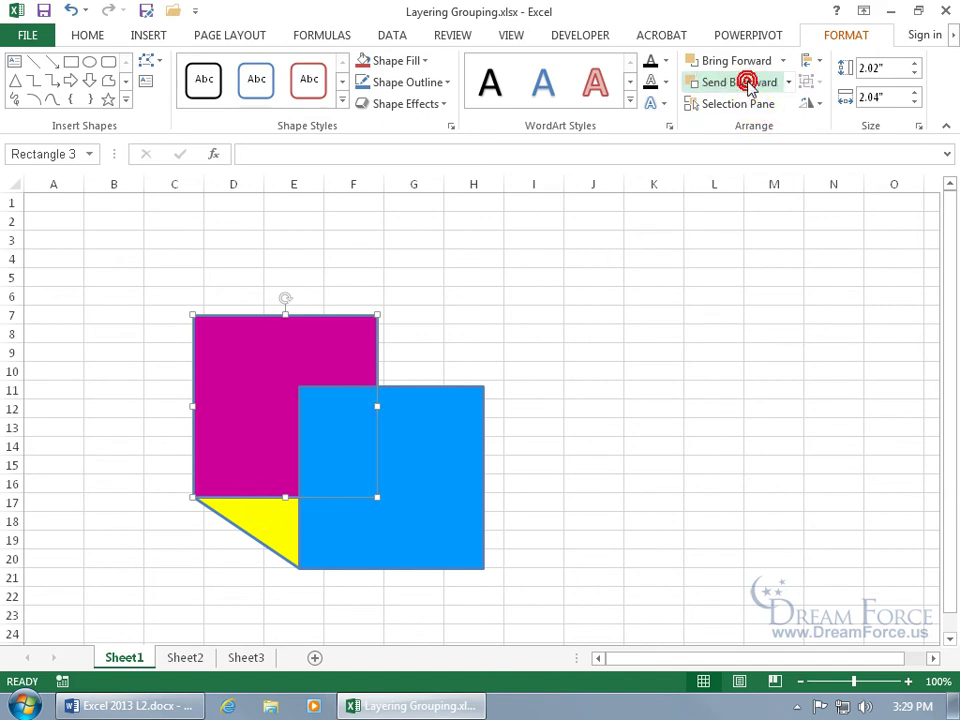
pyautogui.click(748, 82)
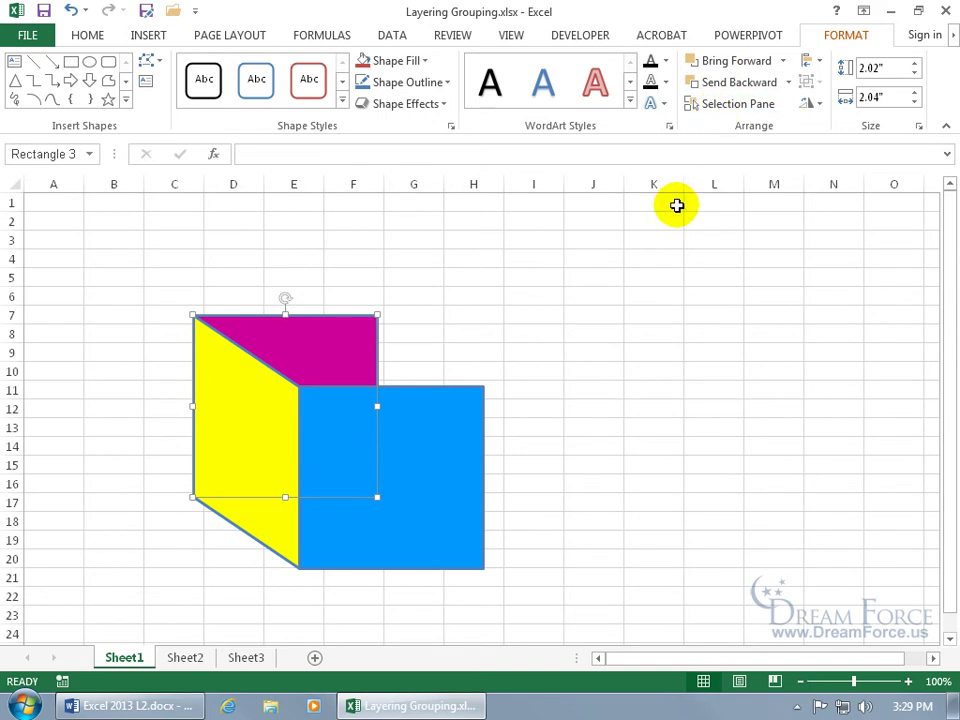
pyautogui.click(783, 62)
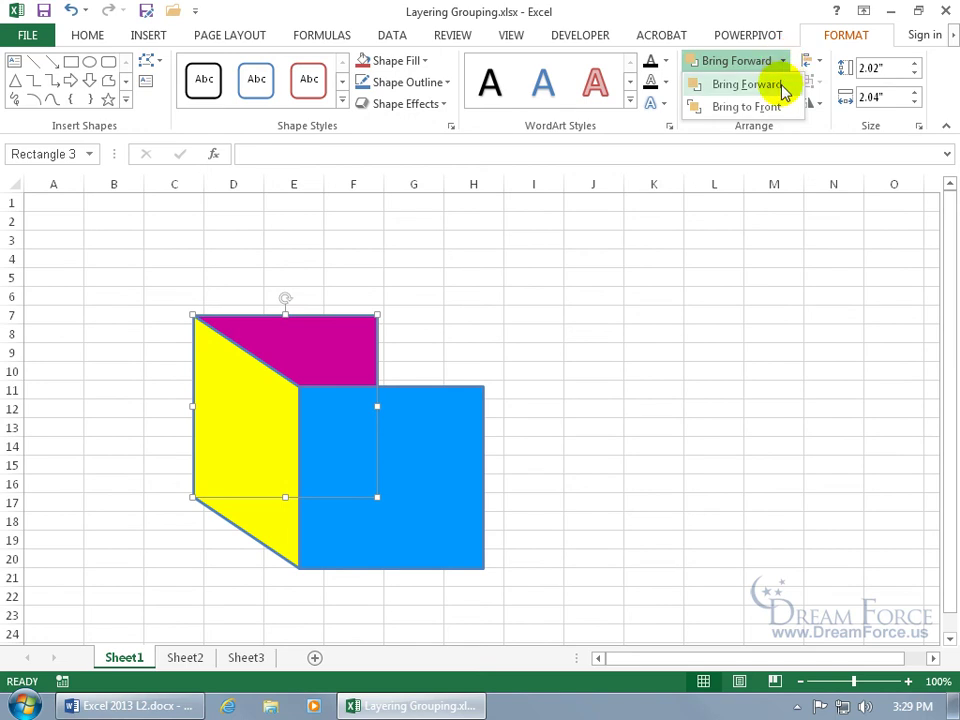
pyautogui.click(780, 107)
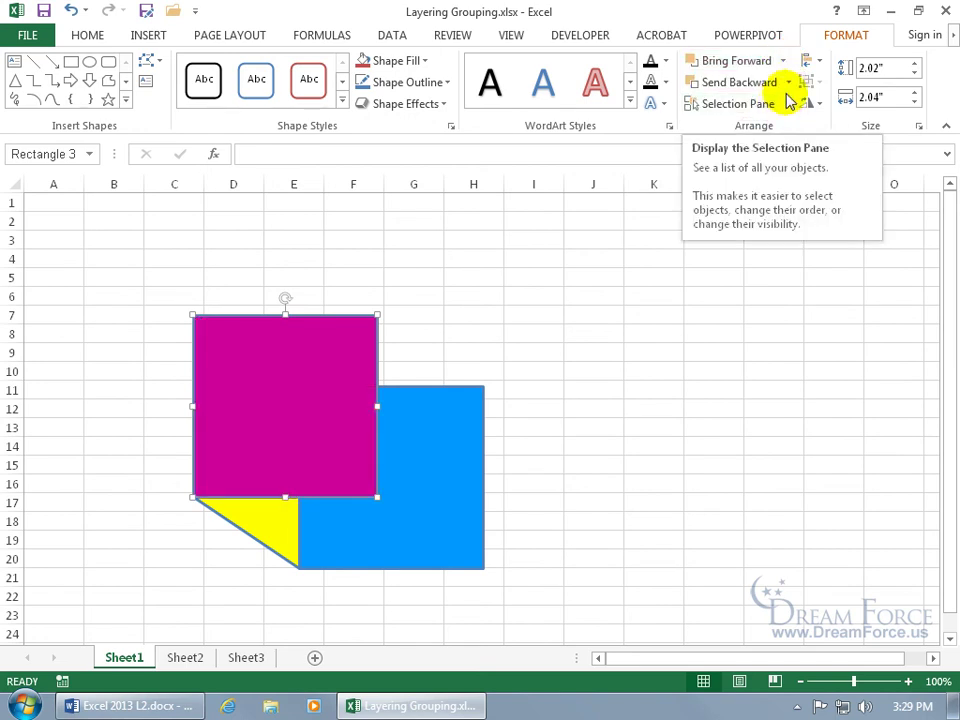
pyautogui.click(788, 83)
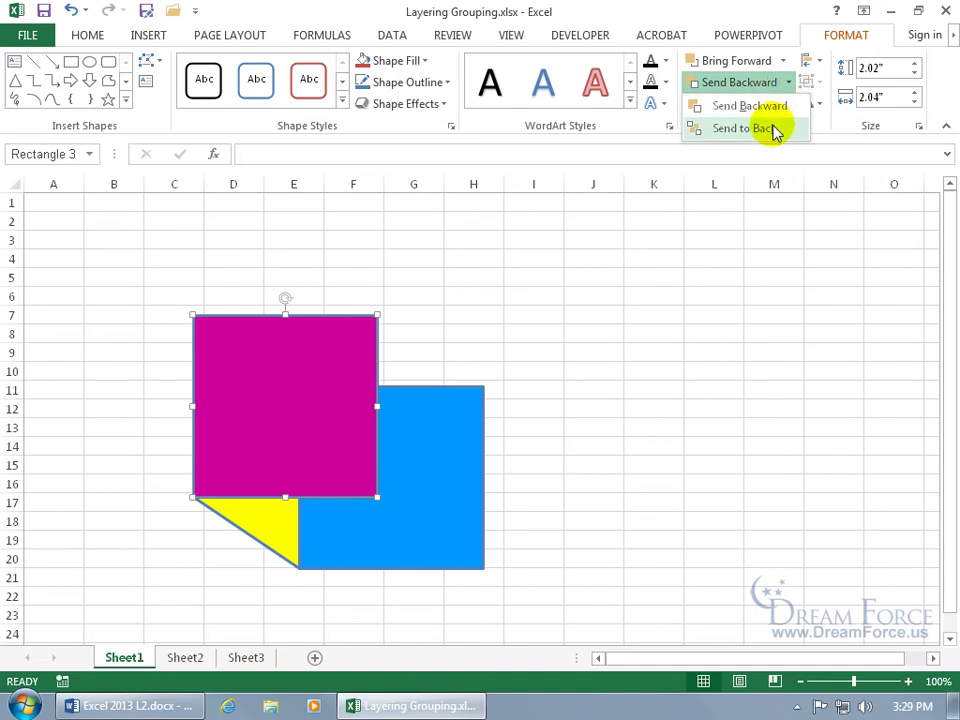
pyautogui.click(774, 130)
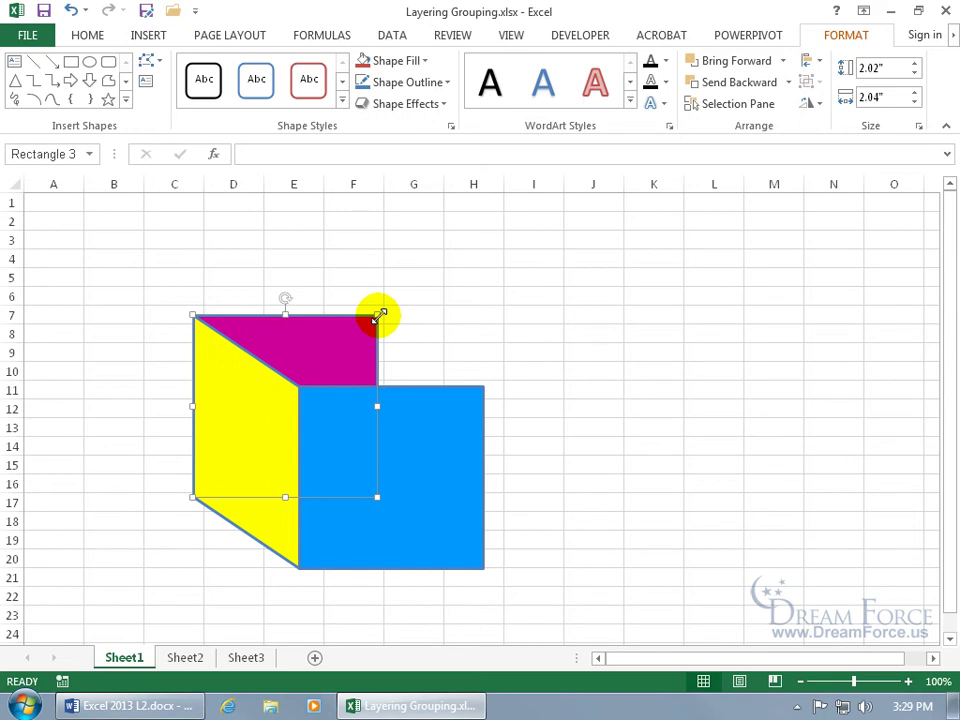
pyautogui.moveTo(380, 316); pyautogui.dragTo(279, 401)
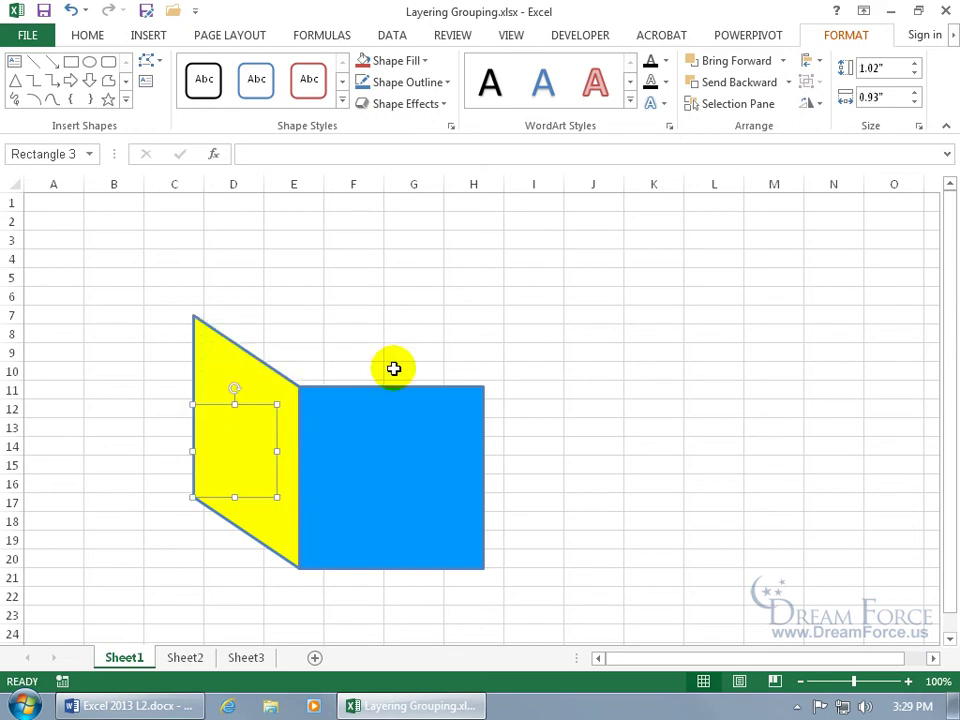
pyautogui.click(390, 298)
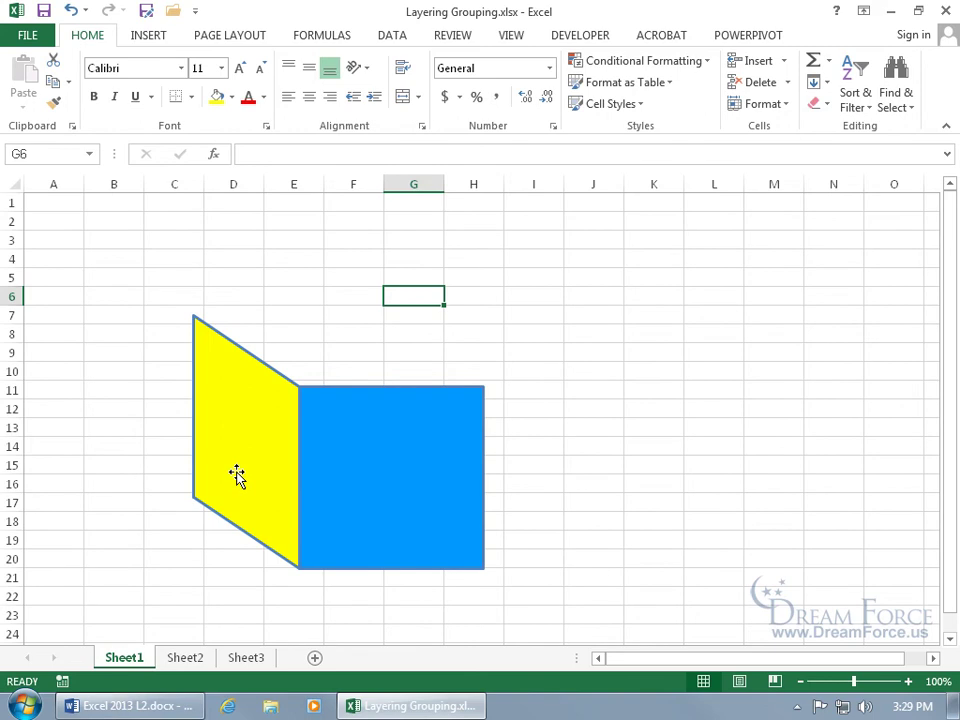
pyautogui.moveTo(351, 486); pyautogui.dragTo(389, 450)
pyautogui.click(389, 450)
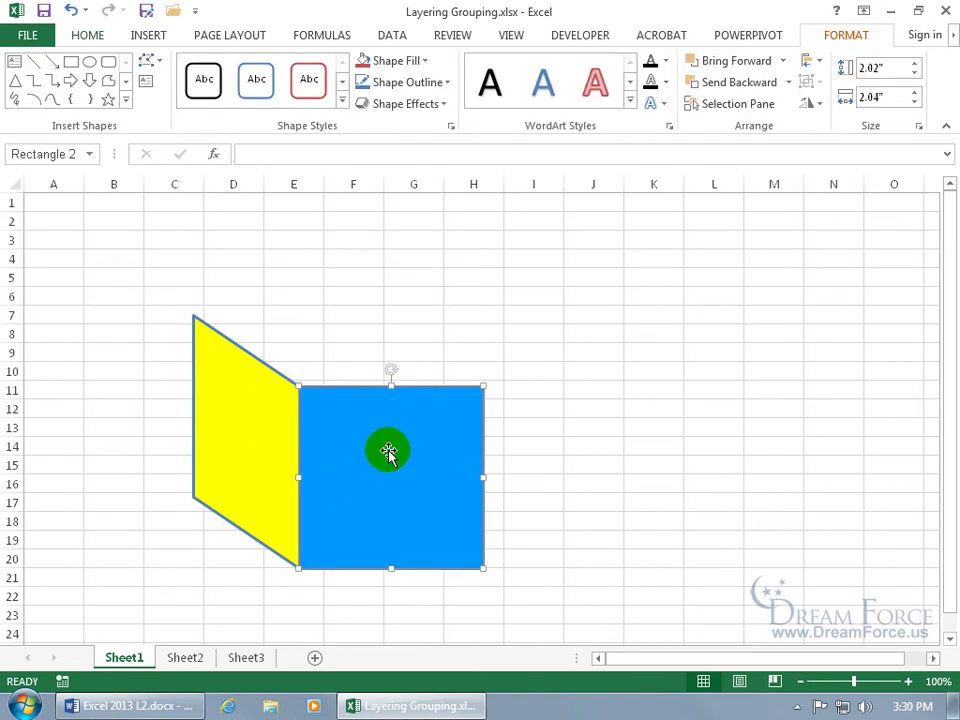
pyautogui.press('Tab')
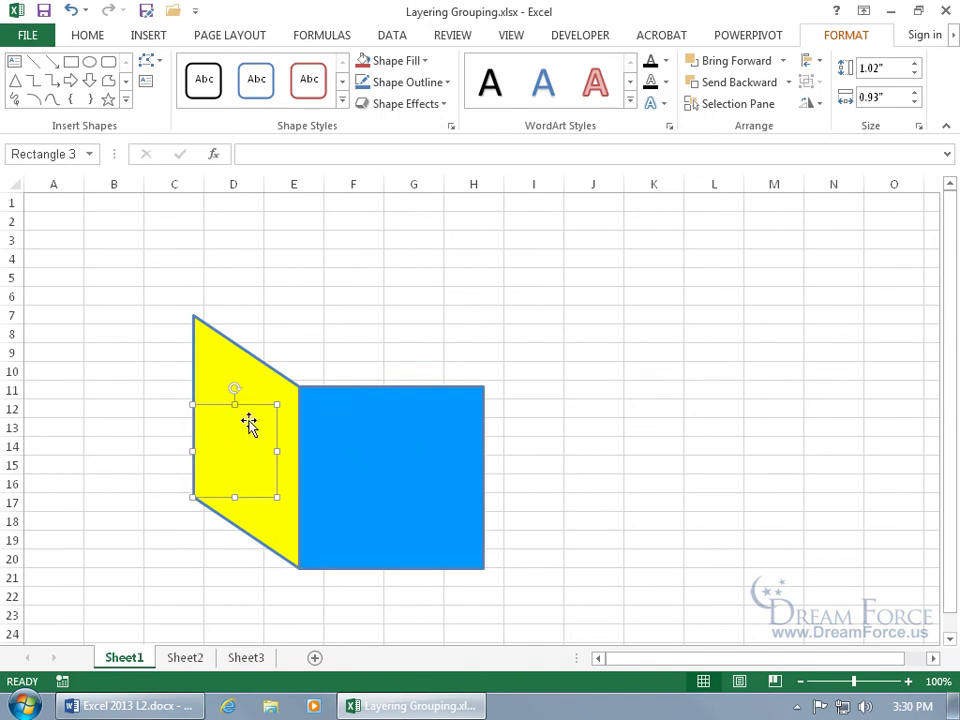
pyautogui.click(743, 62)
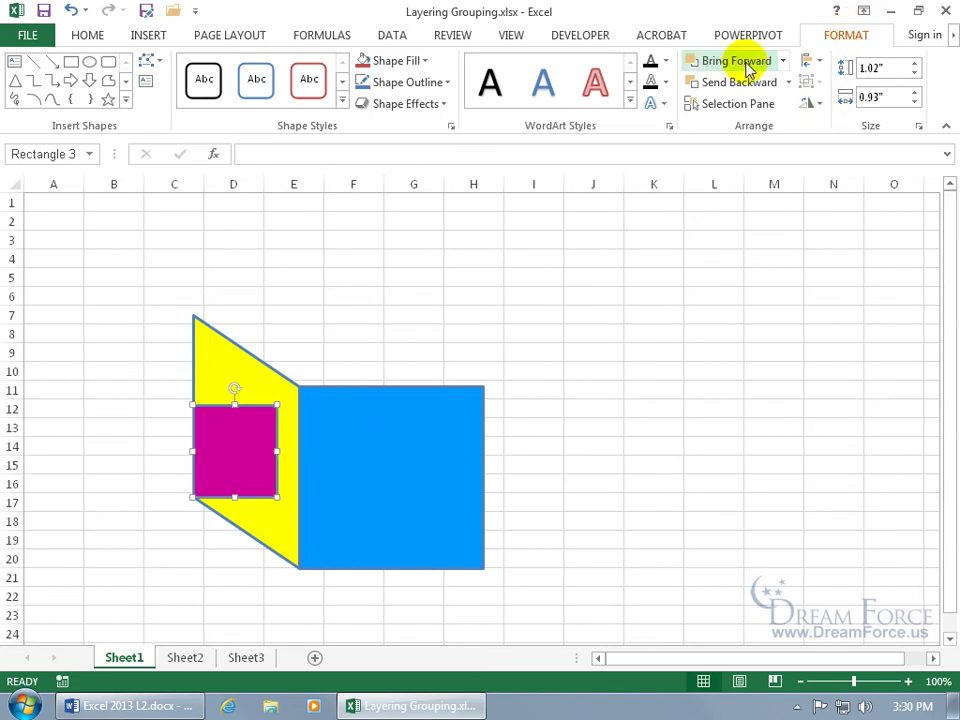
pyautogui.click(71, 11)
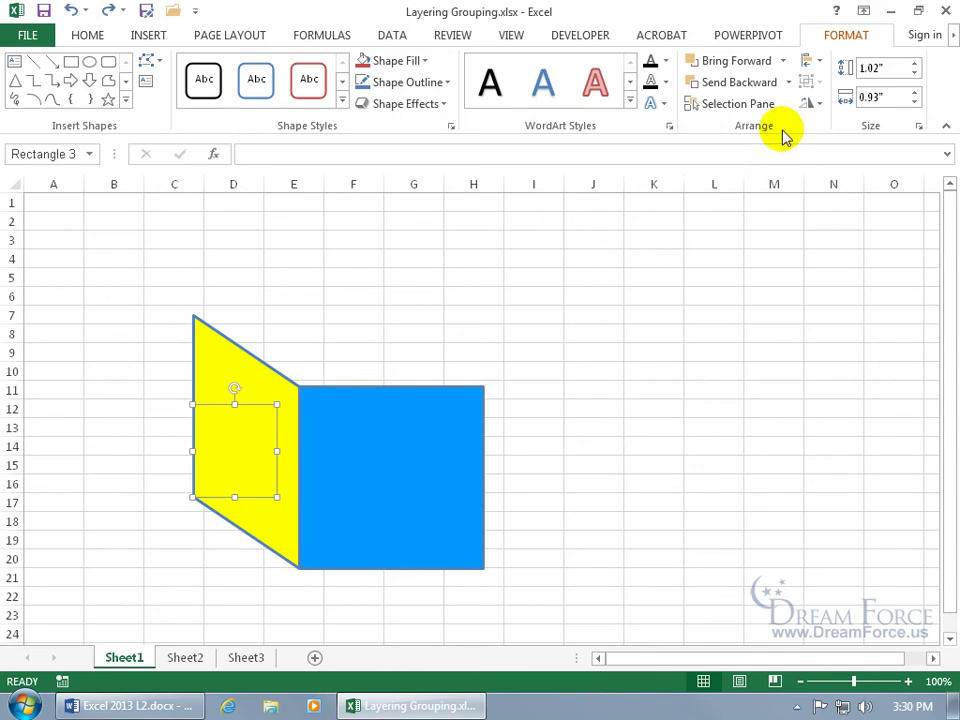
pyautogui.click(739, 104)
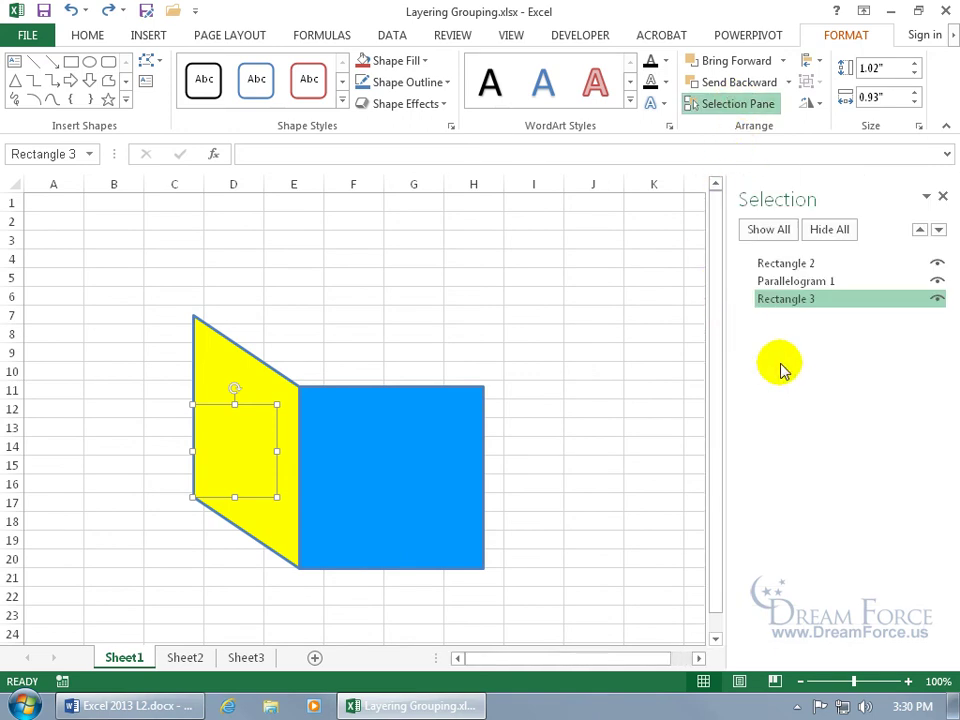
pyautogui.click(794, 283)
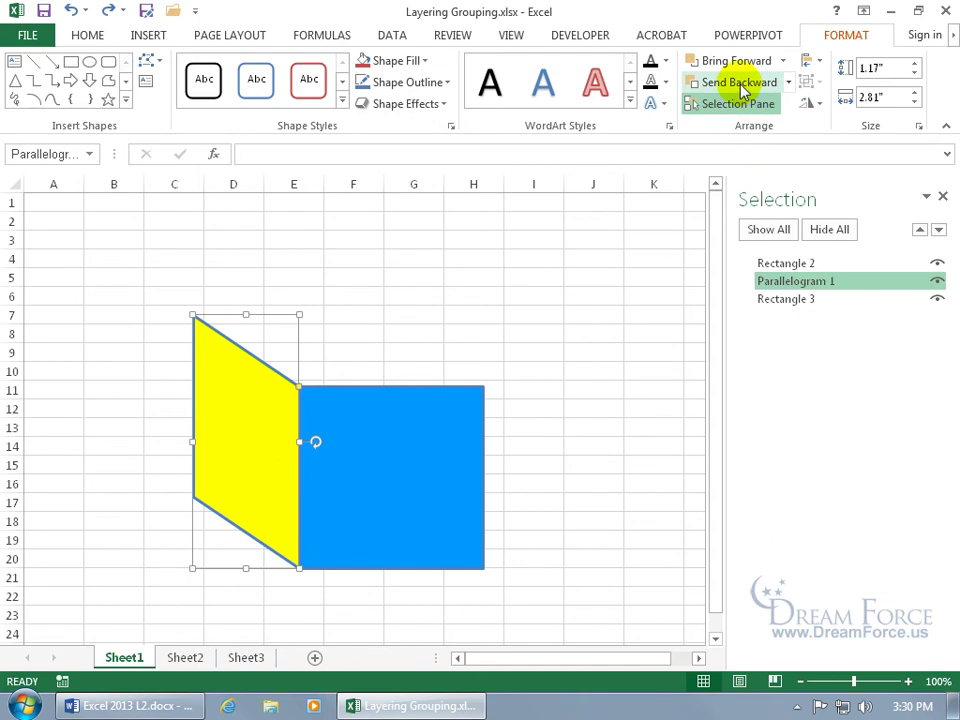
pyautogui.click(811, 304)
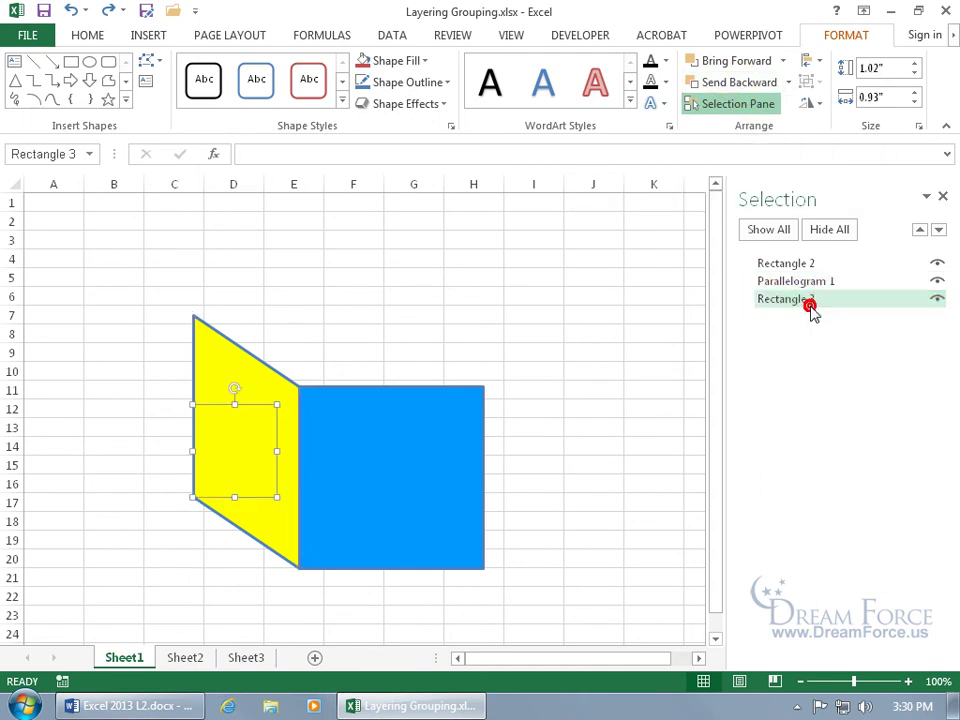
pyautogui.click(736, 62)
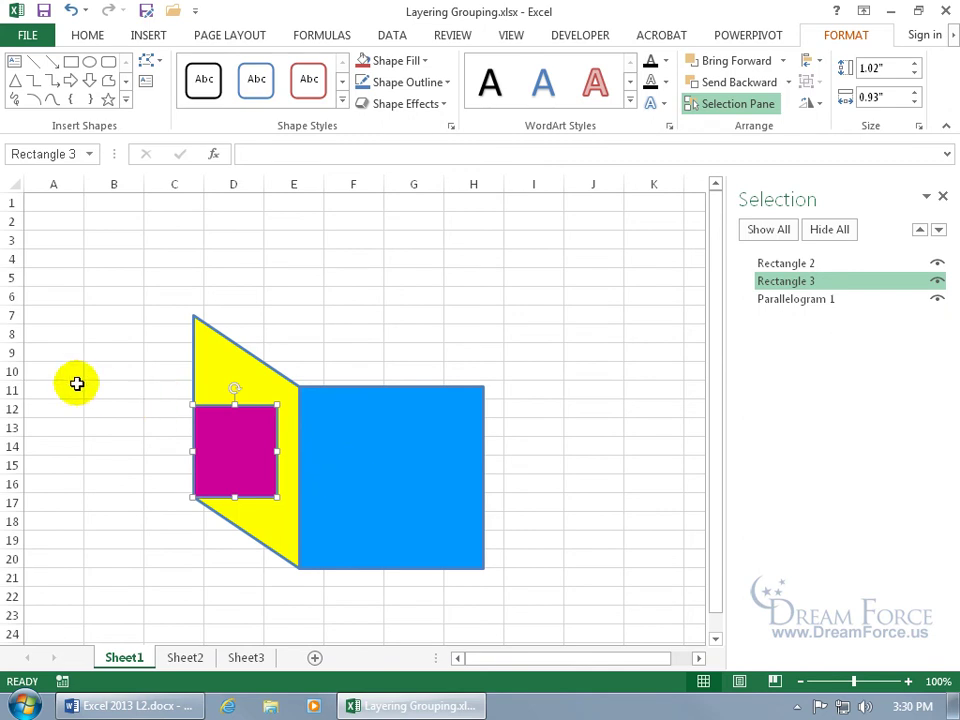
pyautogui.moveTo(448, 434); pyautogui.dragTo(675, 396)
pyautogui.moveTo(247, 393); pyautogui.dragTo(390, 386)
pyautogui.click(942, 196)
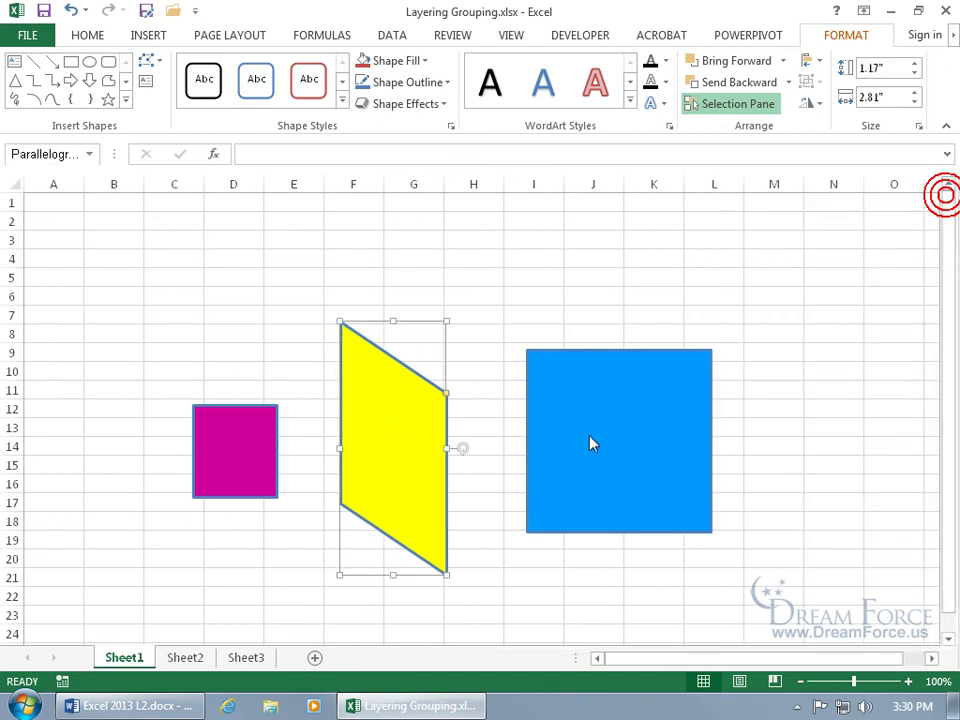
pyautogui.press('Tab')
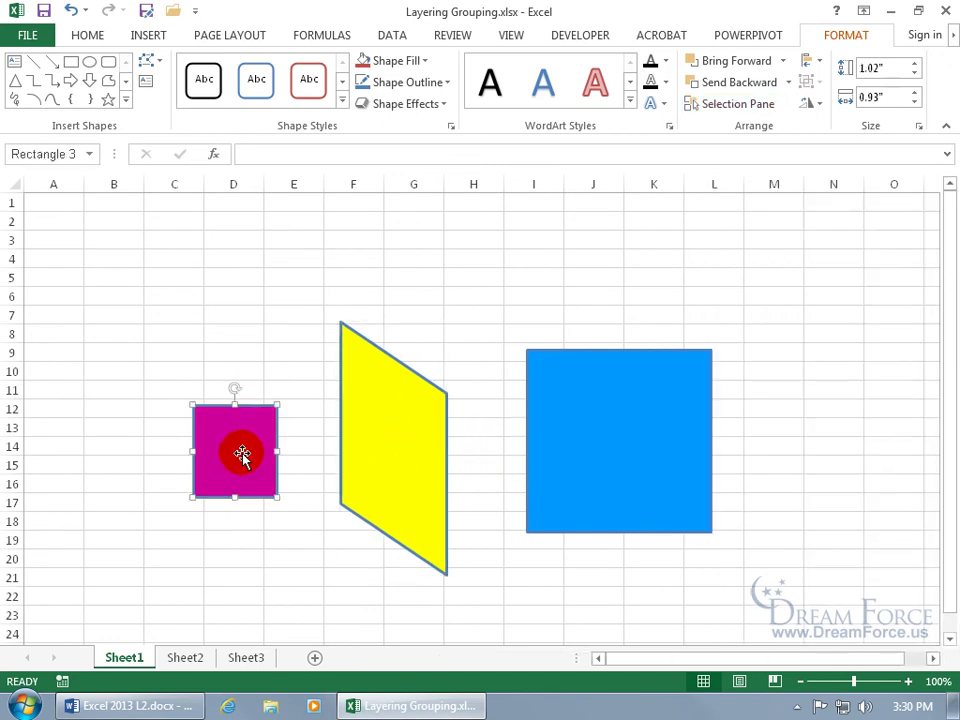
pyautogui.press('Tab')
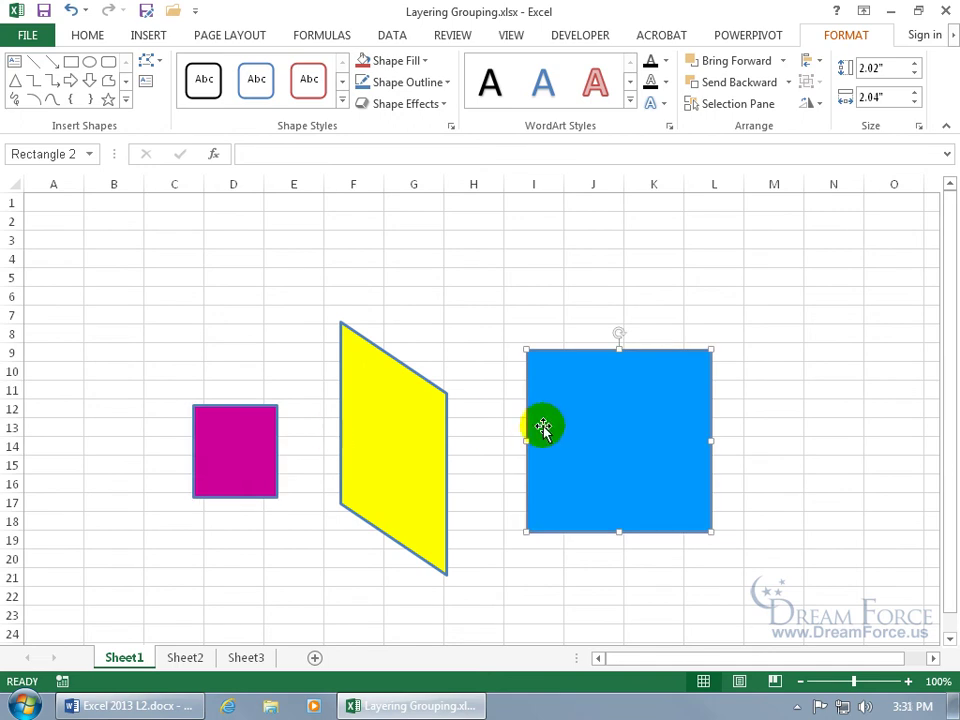
pyautogui.press('Tab')
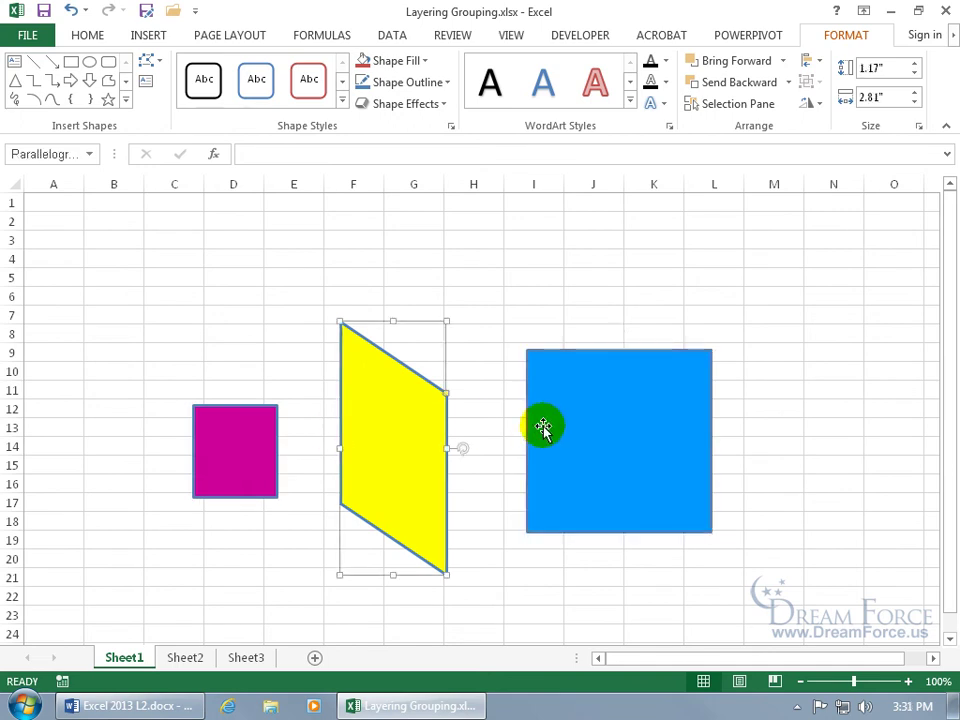
pyautogui.hotkey('shift', 'Tab')
pyautogui.hotkey('shift', 'Tab')
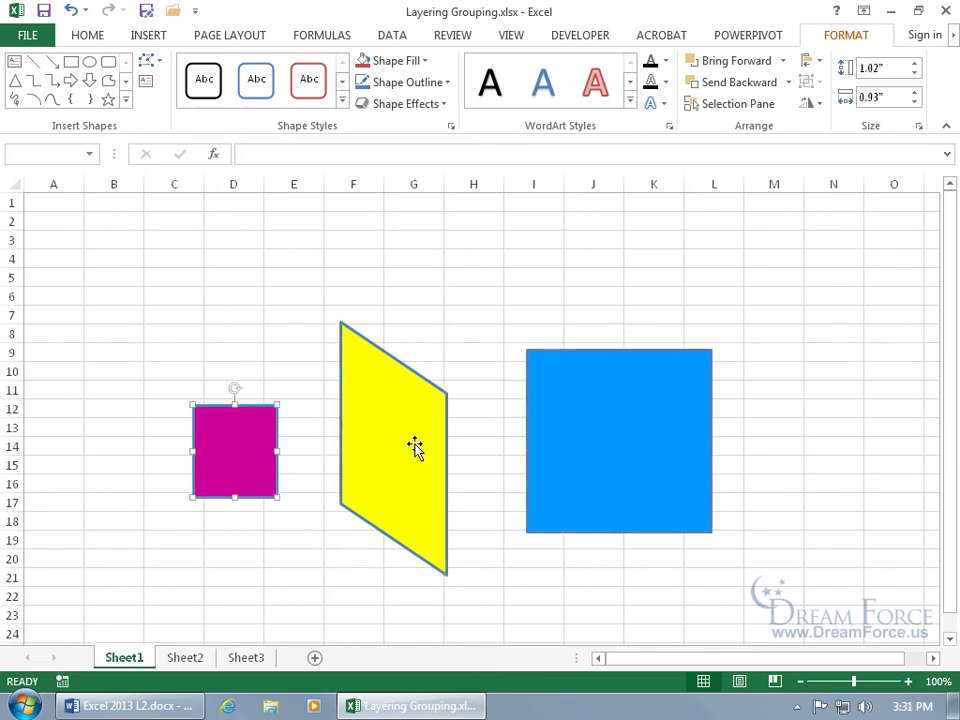
pyautogui.click(70, 10)
pyautogui.click(70, 10)
pyautogui.click(70, 10)
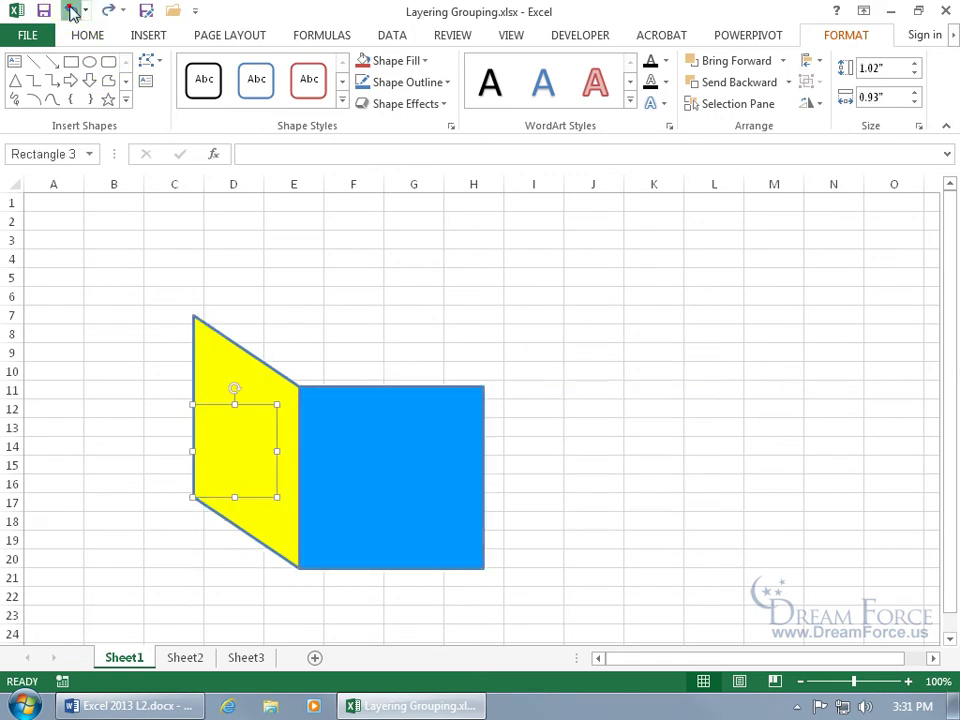
pyautogui.click(70, 10)
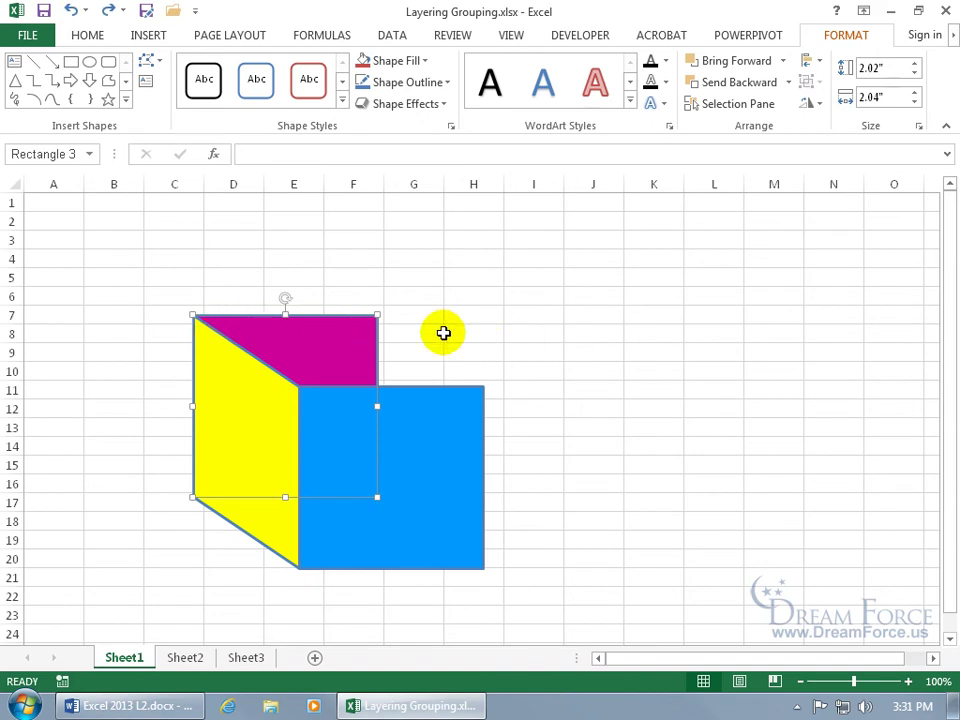
# Step: Select the magenta rectangle, yellow parallelogram and blue rectangle, and open the Selection pane listing them
pyautogui.moveTo(359, 330); pyautogui.dragTo(379, 330)
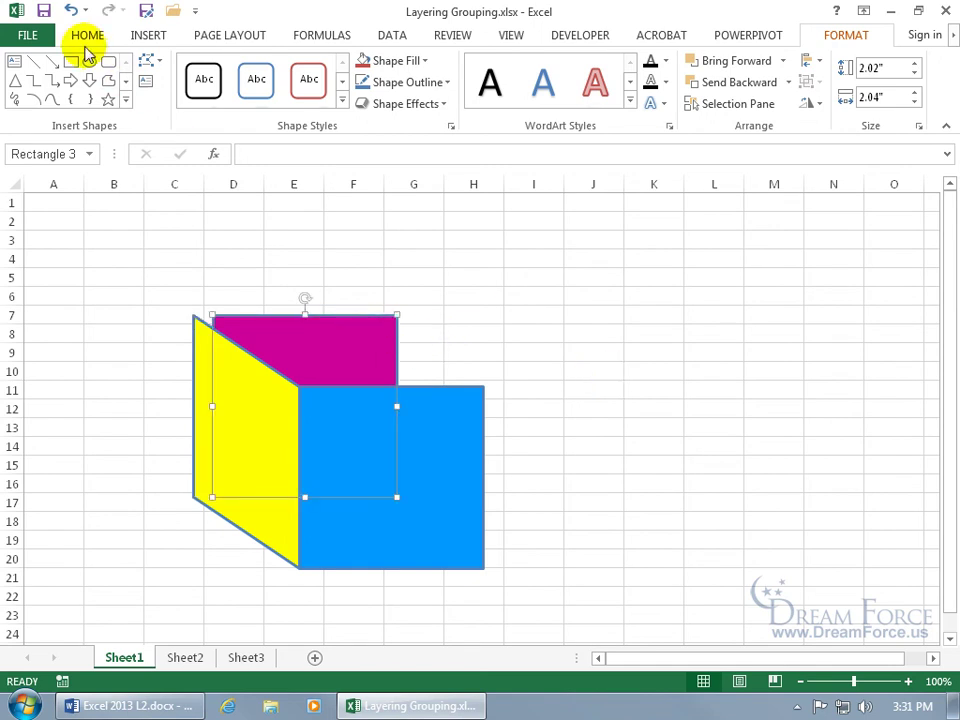
pyautogui.click(70, 11)
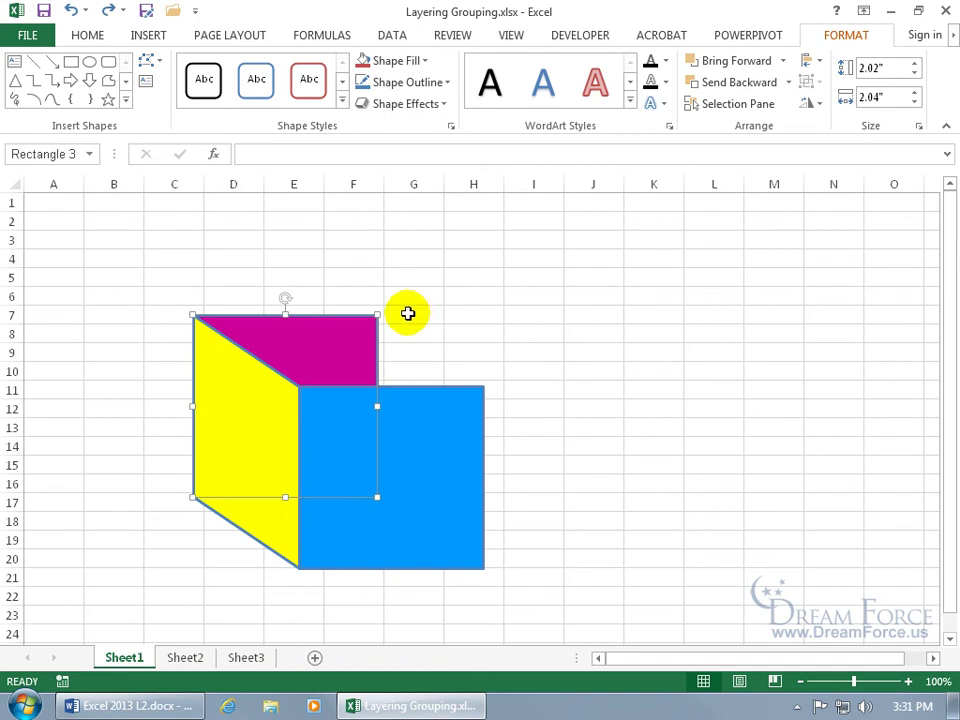
pyautogui.keyDown('ctrl'); pyautogui.click(237, 398); pyautogui.keyUp('ctrl')
pyautogui.keyDown('ctrl'); pyautogui.click(344, 424); pyautogui.keyUp('ctrl')
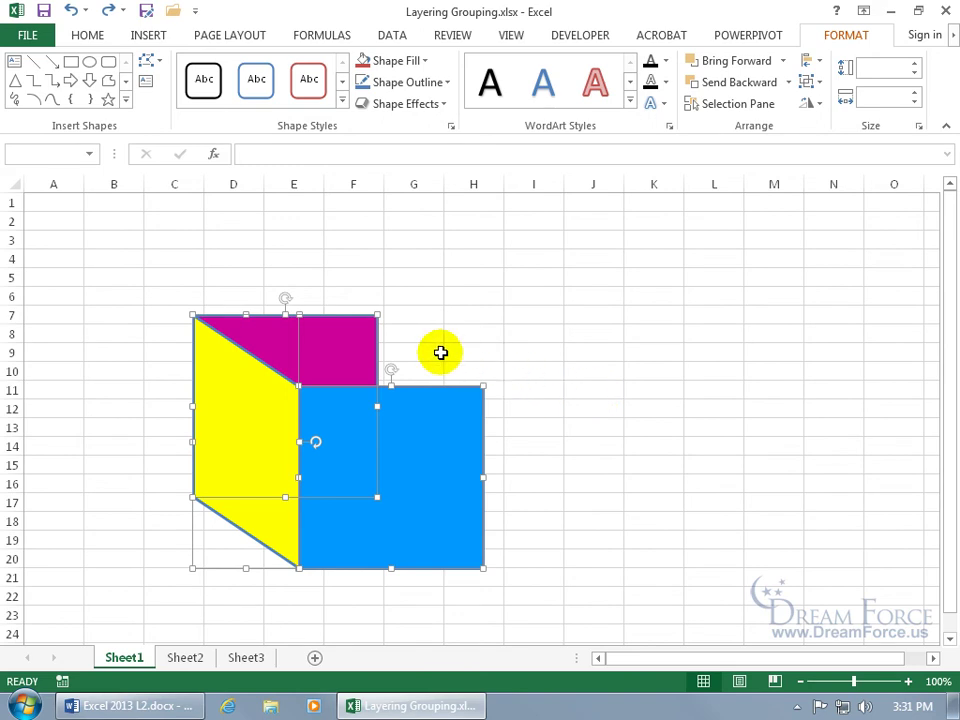
pyautogui.click(738, 104)
pyautogui.doubleClick(816, 263)
pyautogui.click(812, 296)
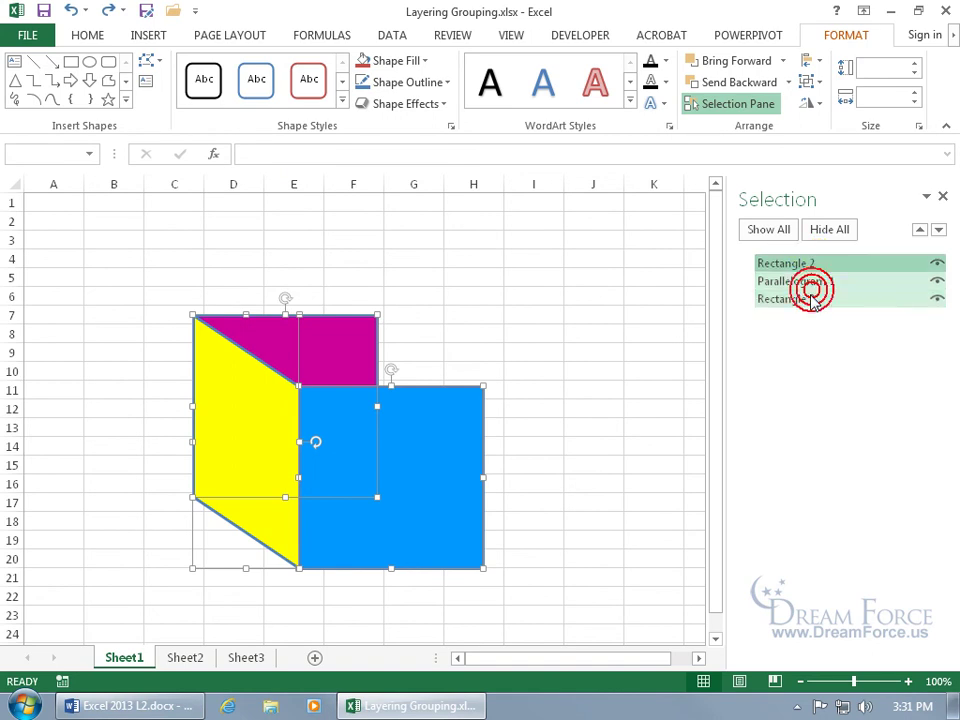
# Step: In the Selection pane, hide and reshow the three shapes, then make blue Rectangle 2 visible again
pyautogui.click(534, 405)
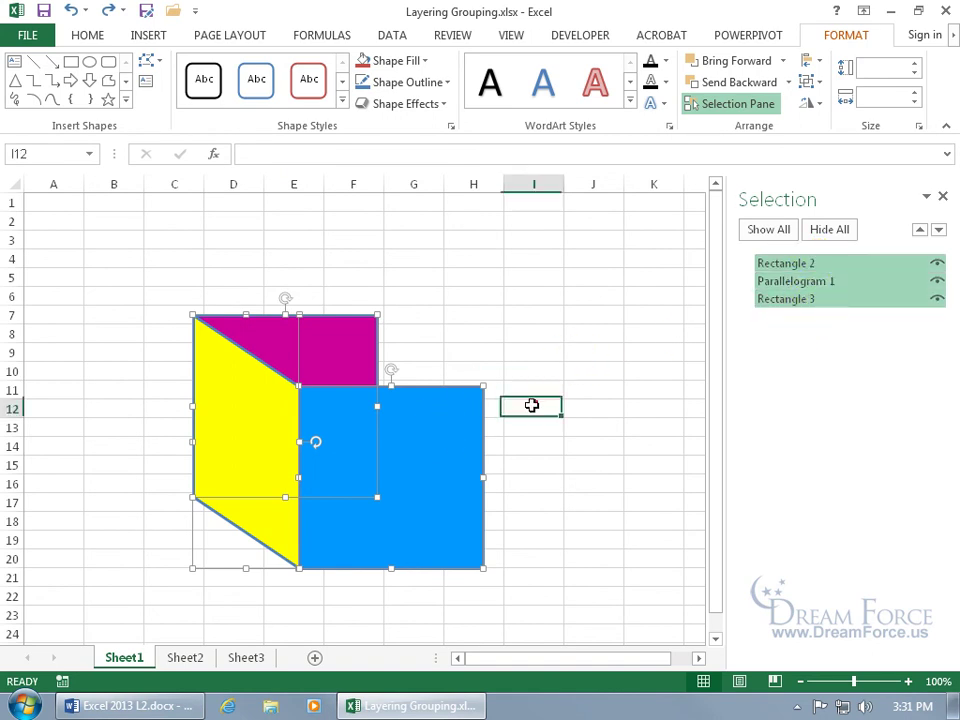
pyautogui.click(777, 263)
pyautogui.click(786, 299)
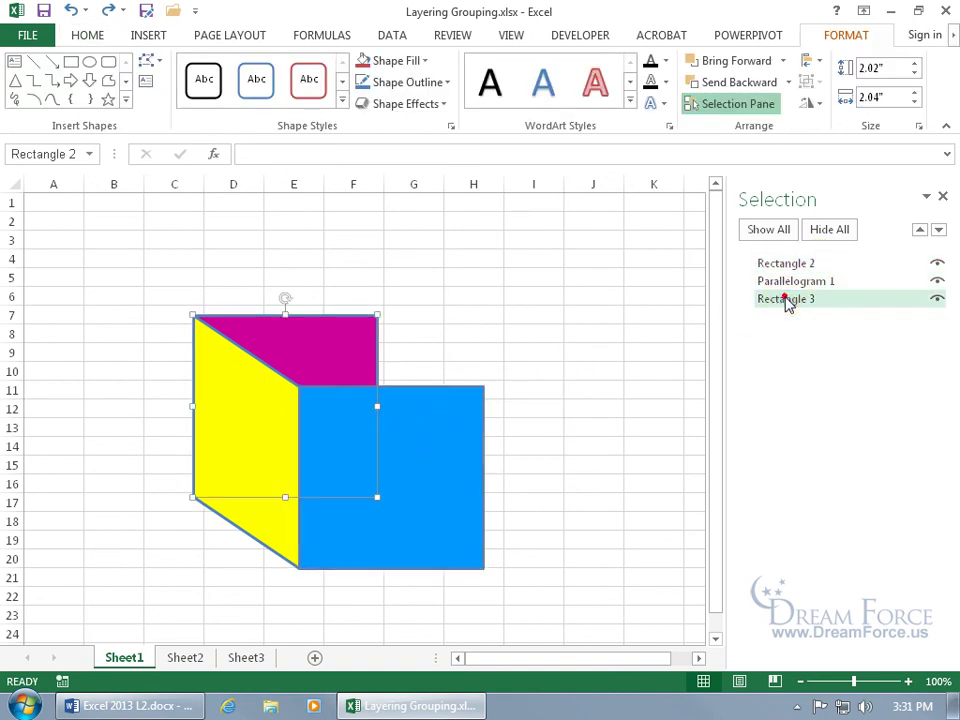
pyautogui.keyDown('ctrl'); pyautogui.click(789, 280); pyautogui.keyUp('ctrl')
pyautogui.keyDown('ctrl'); pyautogui.click(800, 264); pyautogui.keyUp('ctrl')
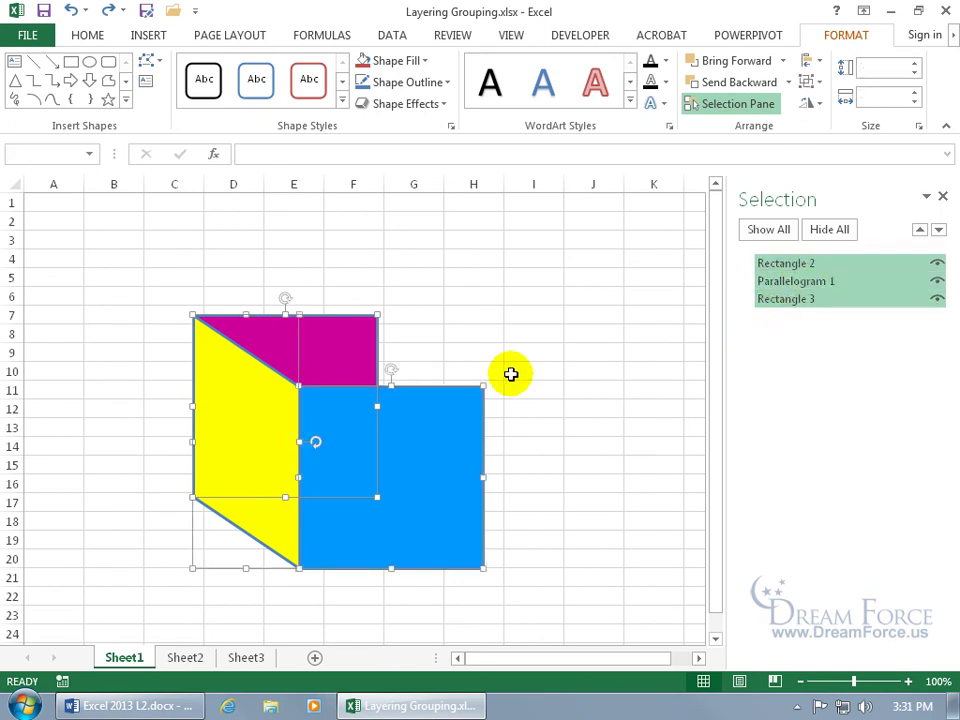
pyautogui.click(836, 230)
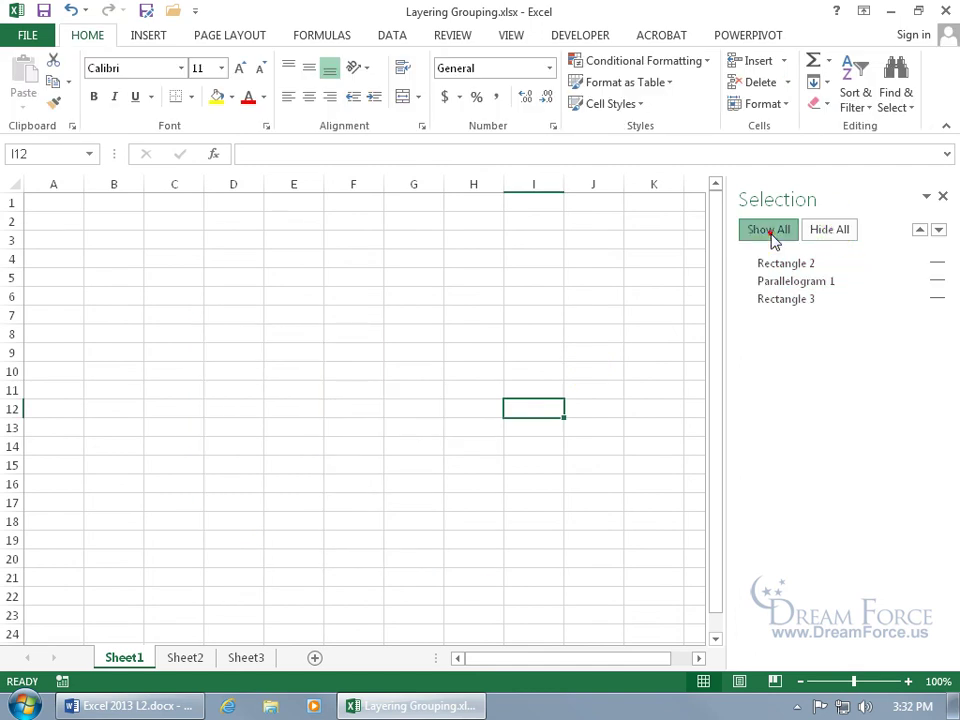
pyautogui.click(768, 231)
pyautogui.click(937, 265)
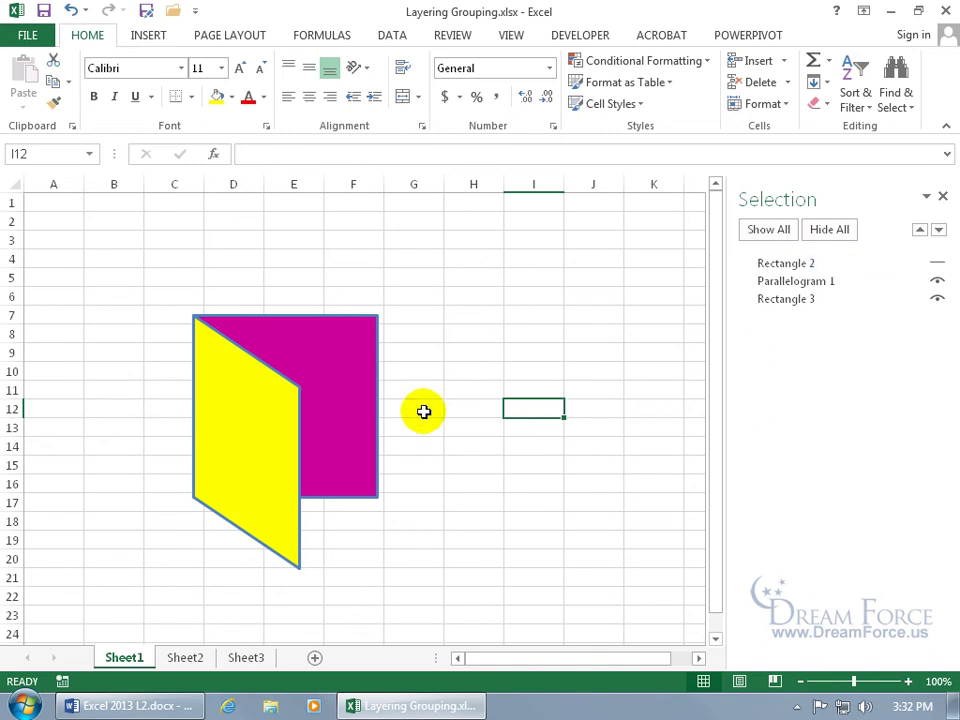
pyautogui.click(937, 264)
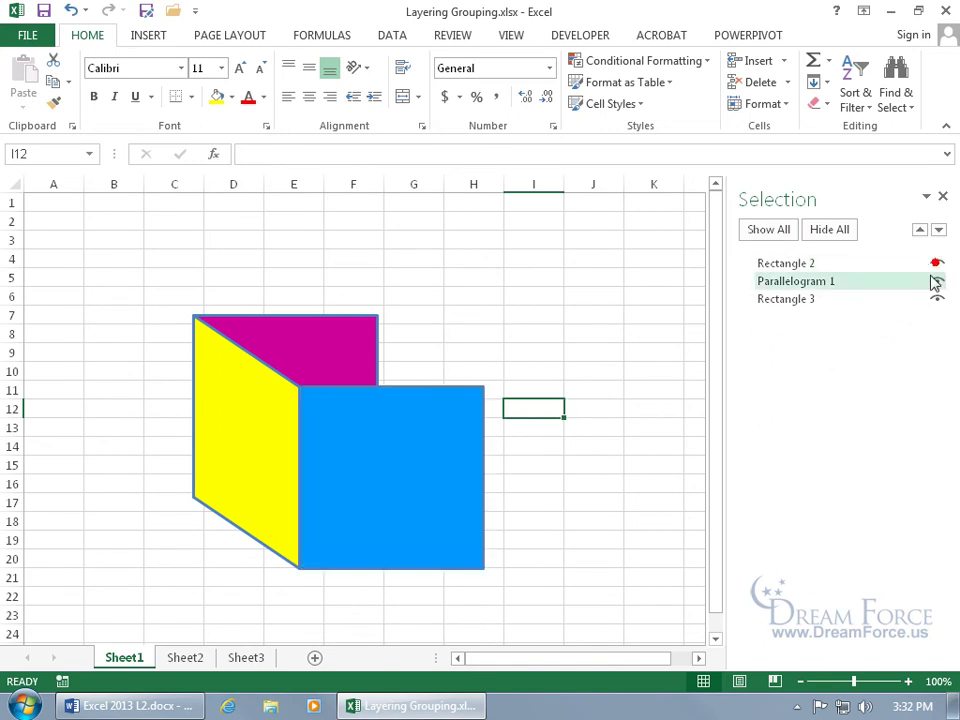
# Step: Close the Selection pane and select the magenta and yellow cube faces
pyautogui.click(942, 196)
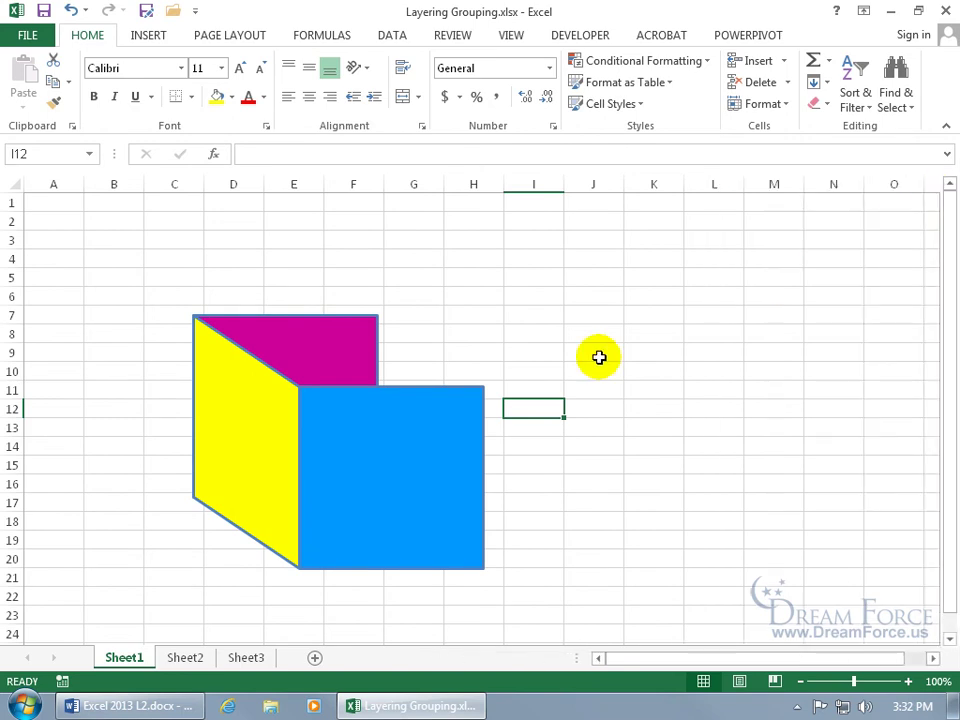
pyautogui.click(336, 347)
pyautogui.keyDown('ctrl'); pyautogui.click(252, 409); pyautogui.keyUp('ctrl')
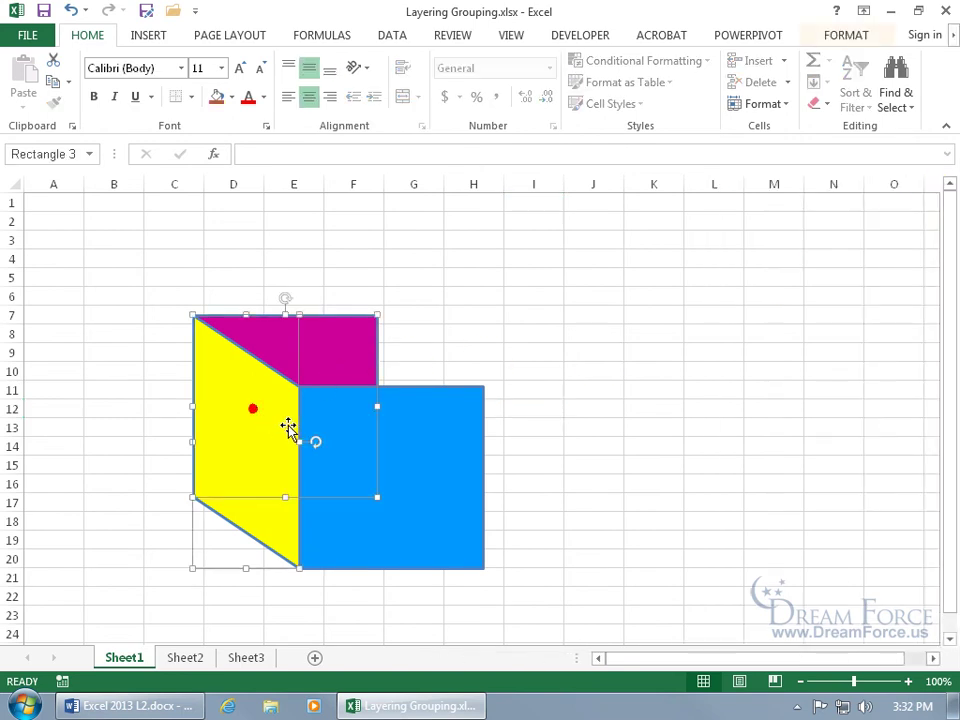
# Step: Move the three selected cube faces right to about columns G–K
pyautogui.keyDown('ctrl'); pyautogui.click(406, 447); pyautogui.keyUp('ctrl')
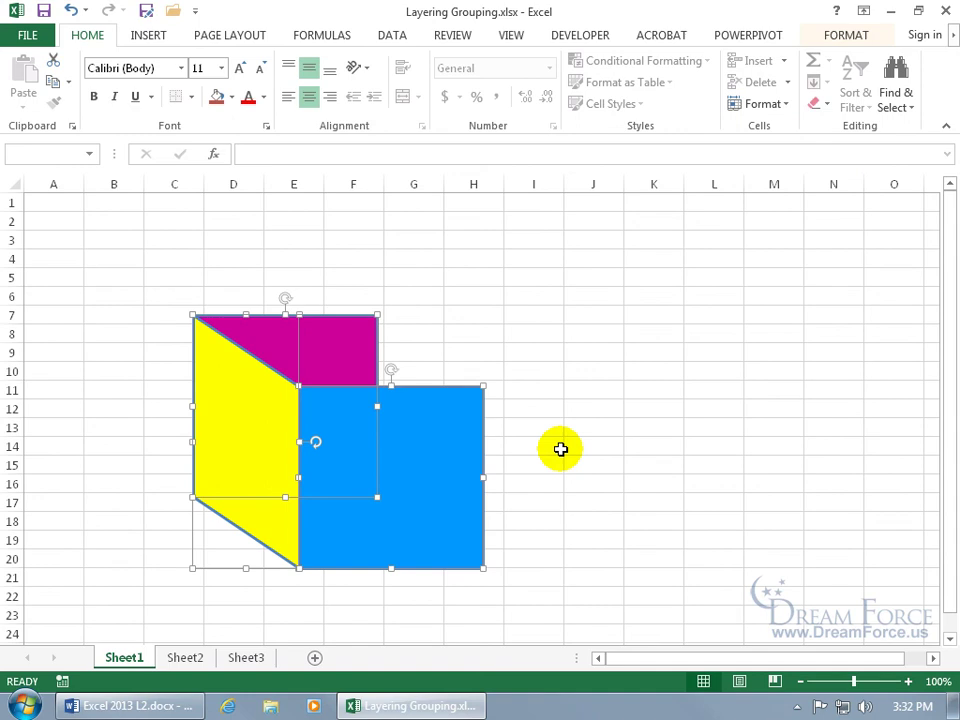
pyautogui.moveTo(433, 433); pyautogui.dragTo(619, 420)
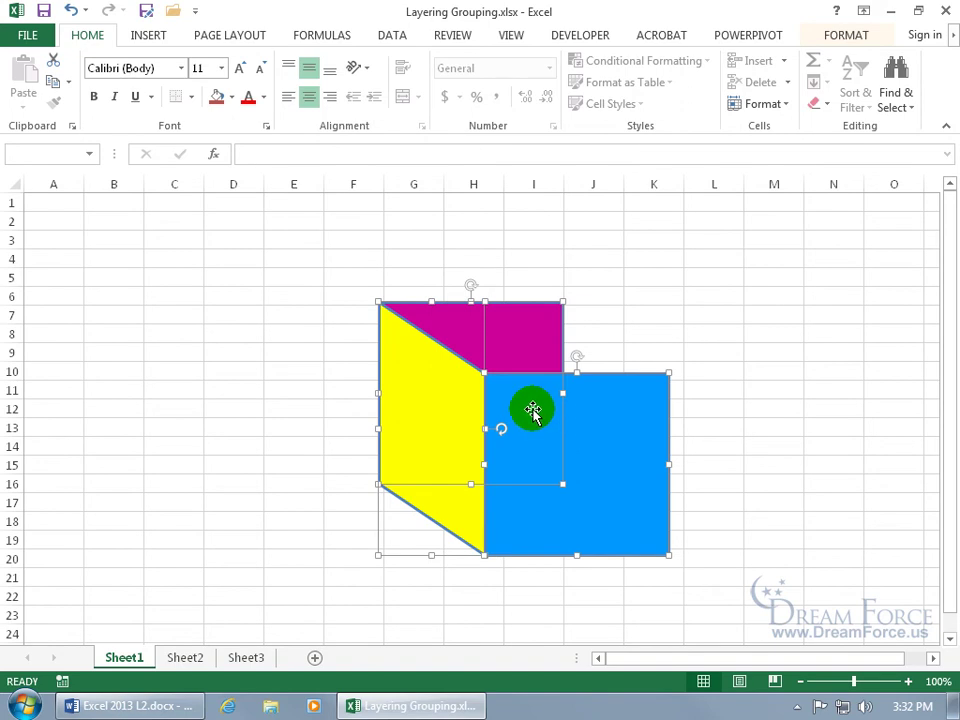
pyautogui.click(843, 36)
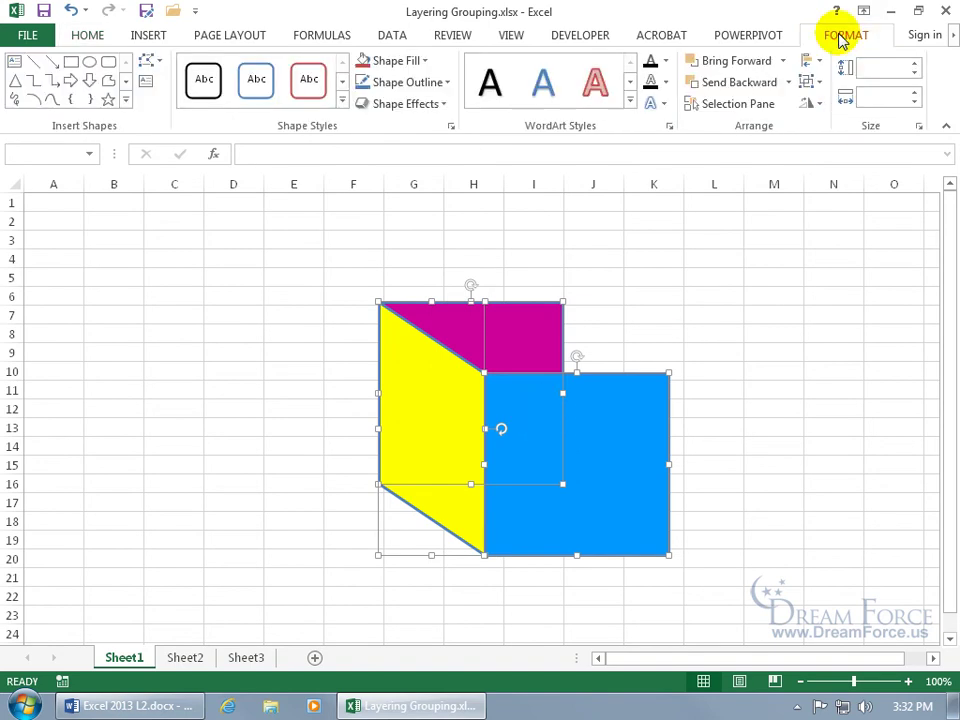
pyautogui.click(819, 85)
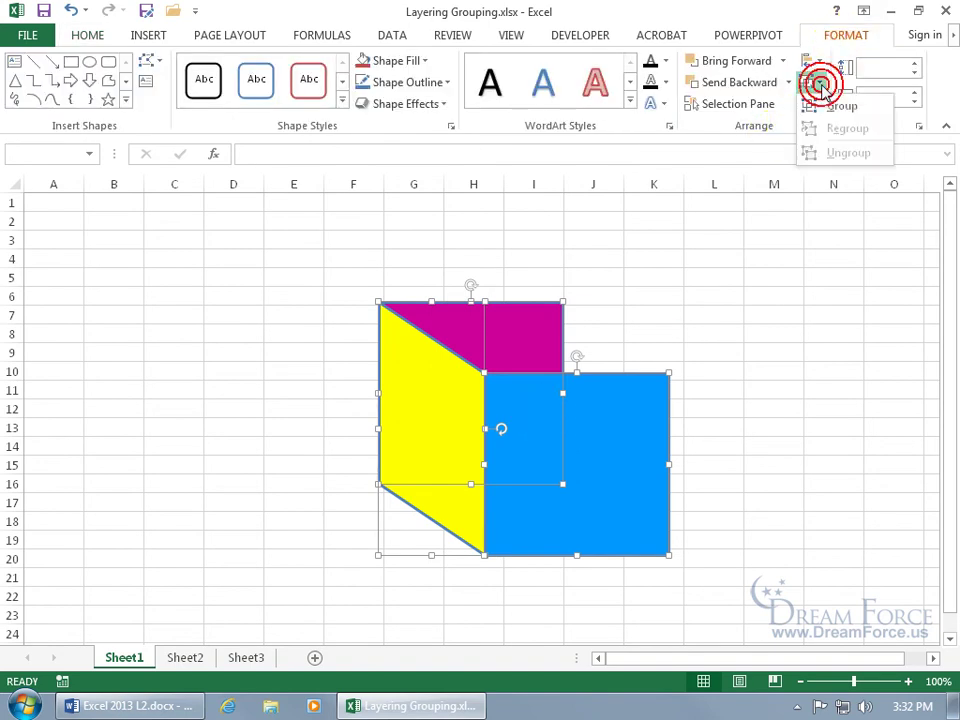
pyautogui.click(530, 395)
# Step: Group the magenta, yellow and blue faces into a single group, Group 4
pyautogui.rightClick(523, 403)
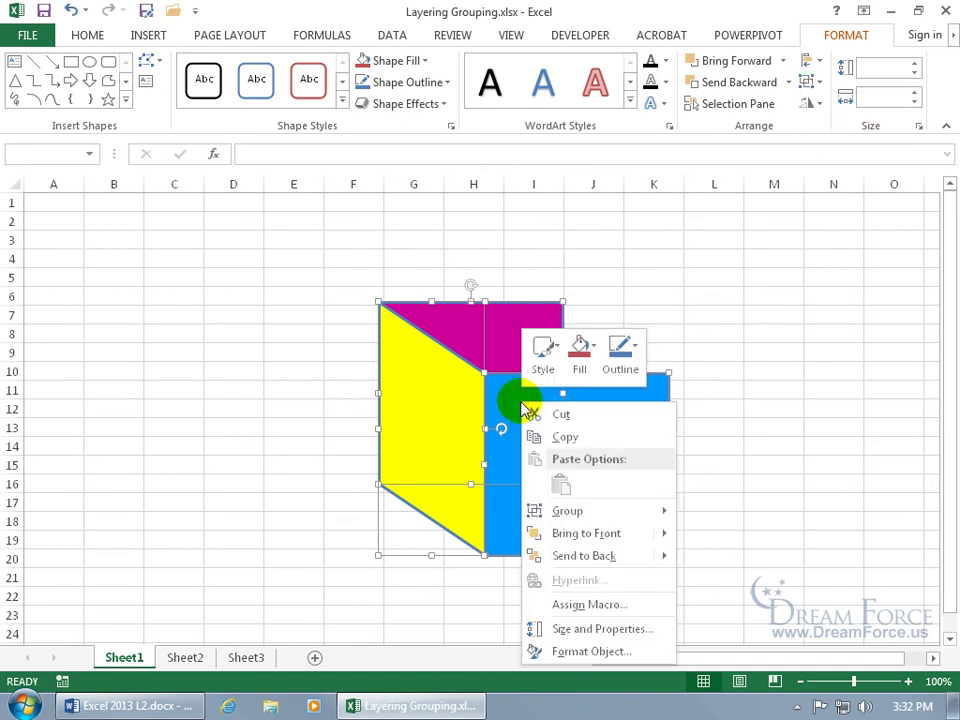
pyautogui.rightClick(505, 395)
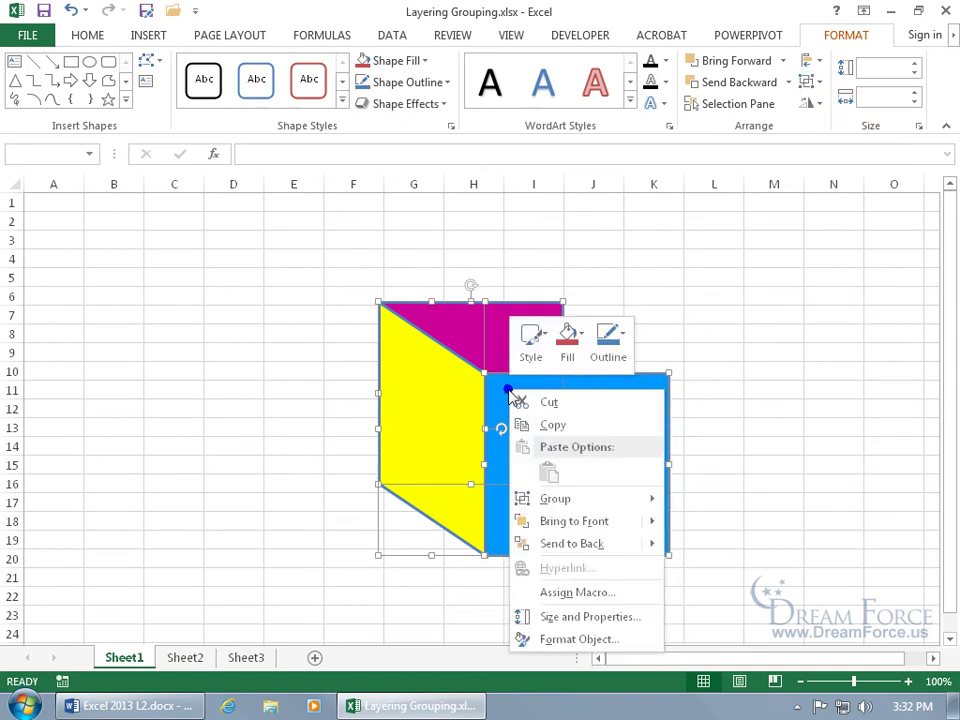
pyautogui.moveTo(462, 400); pyautogui.dragTo(378, 400)
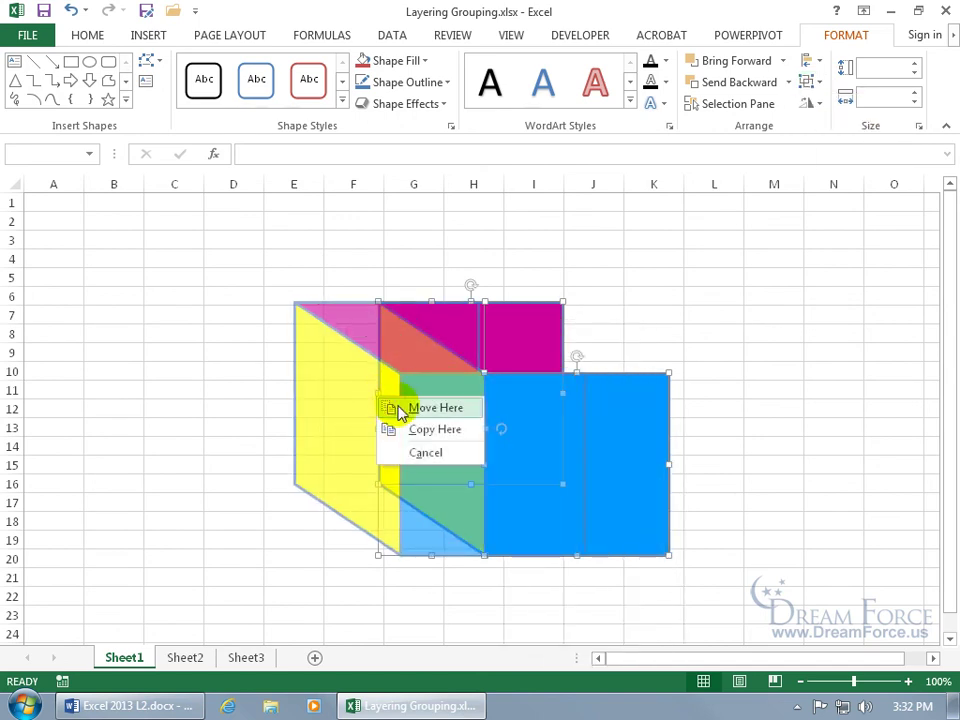
pyautogui.click(437, 456)
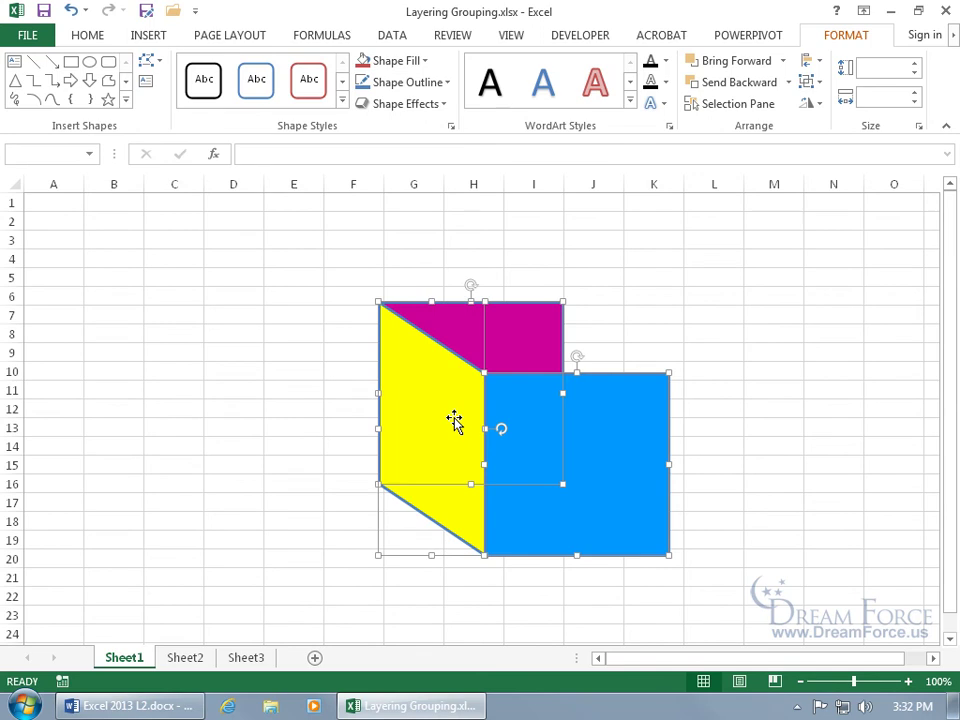
pyautogui.rightClick(457, 423)
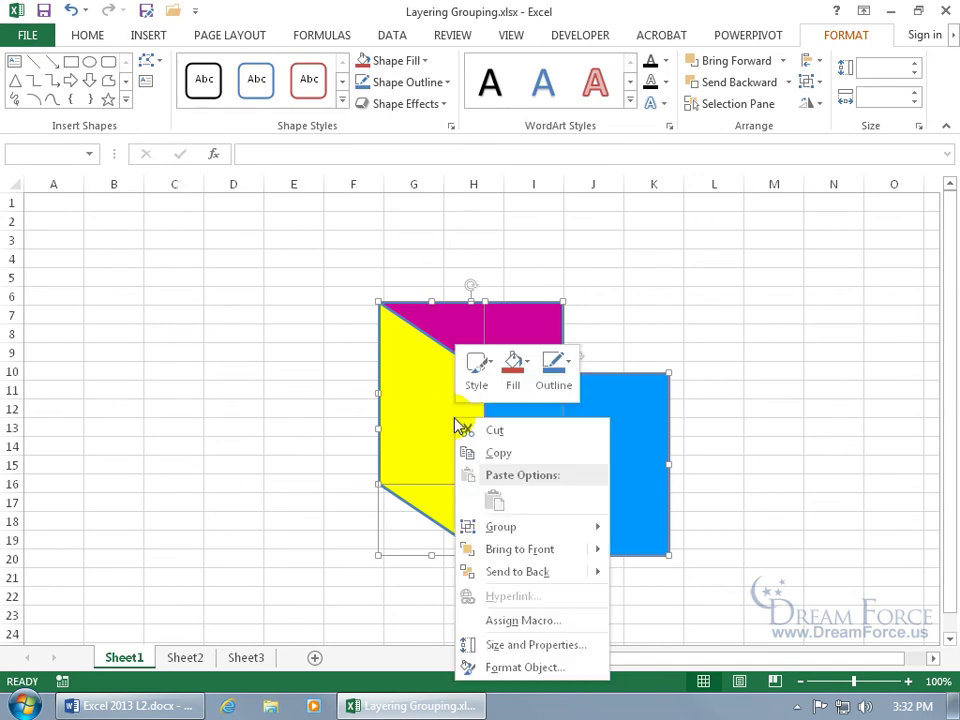
pyautogui.moveTo(493, 525)
pyautogui.click(651, 527)
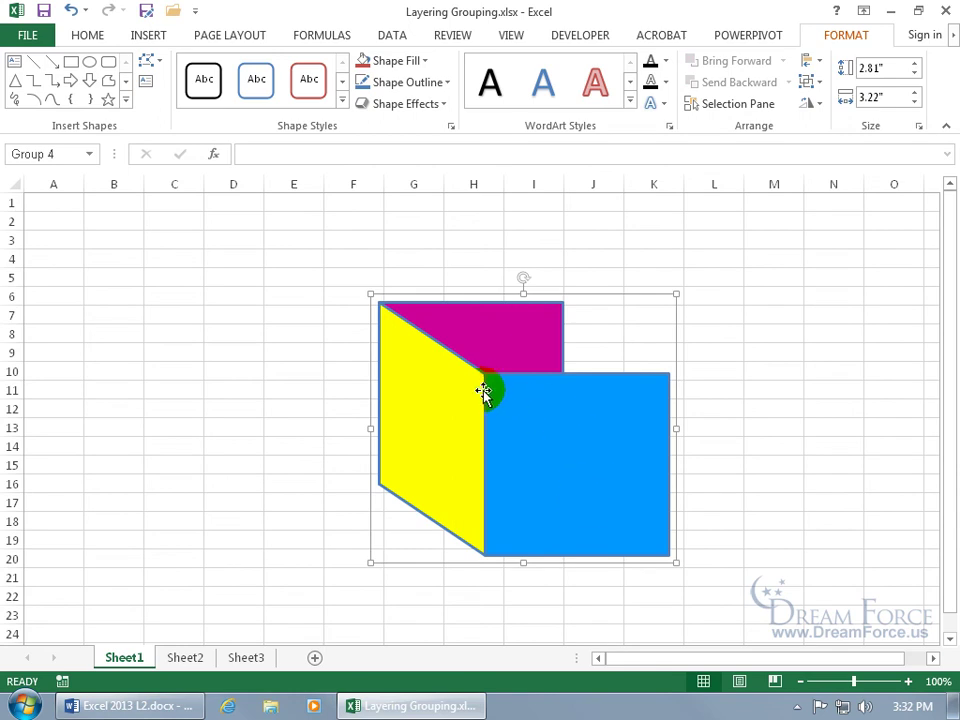
# Step: Move the grouped cube left so it sits over columns C–F
pyautogui.moveTo(540, 445); pyautogui.dragTo(638, 398)
pyautogui.click(676, 424)
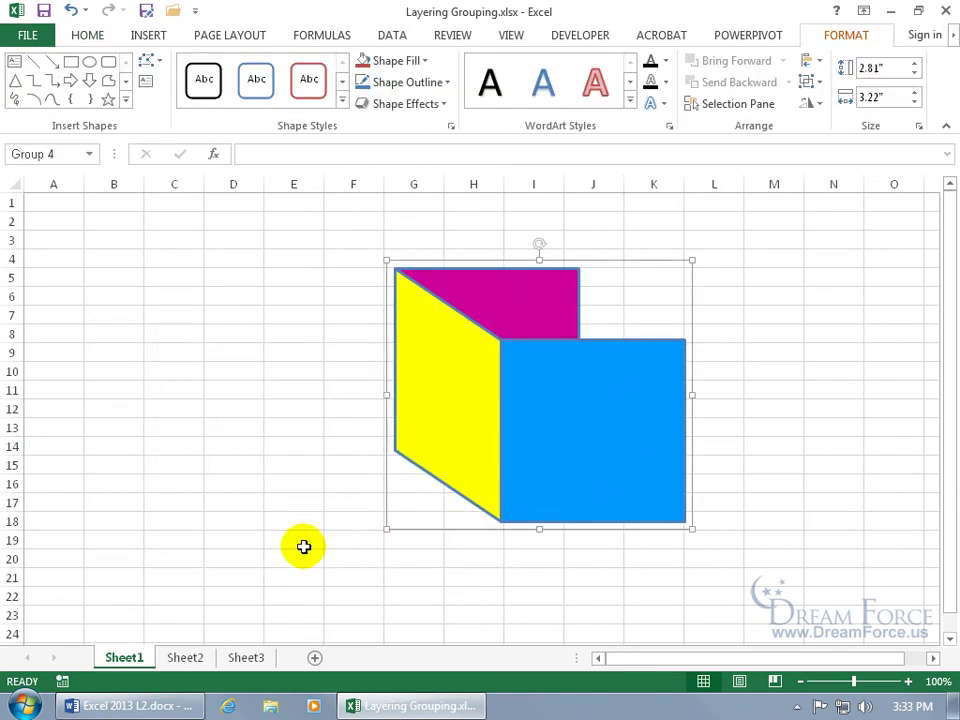
pyautogui.click(298, 545)
# Step: Ungroup the cube into separate shapes and select the yellow side face alone
pyautogui.rightClick(515, 414)
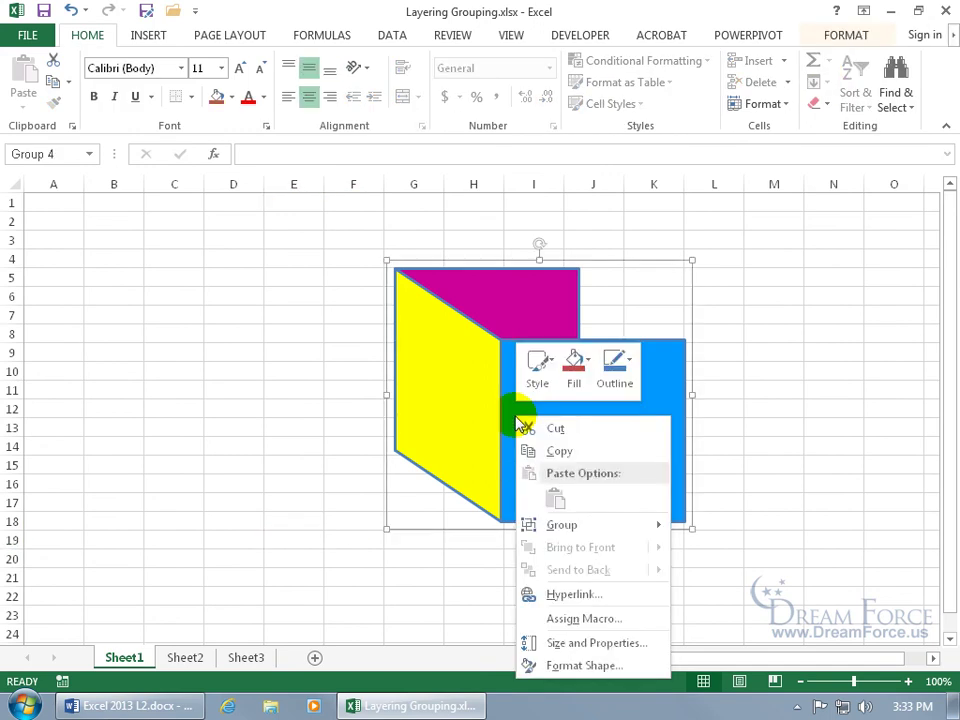
pyautogui.moveTo(561, 527)
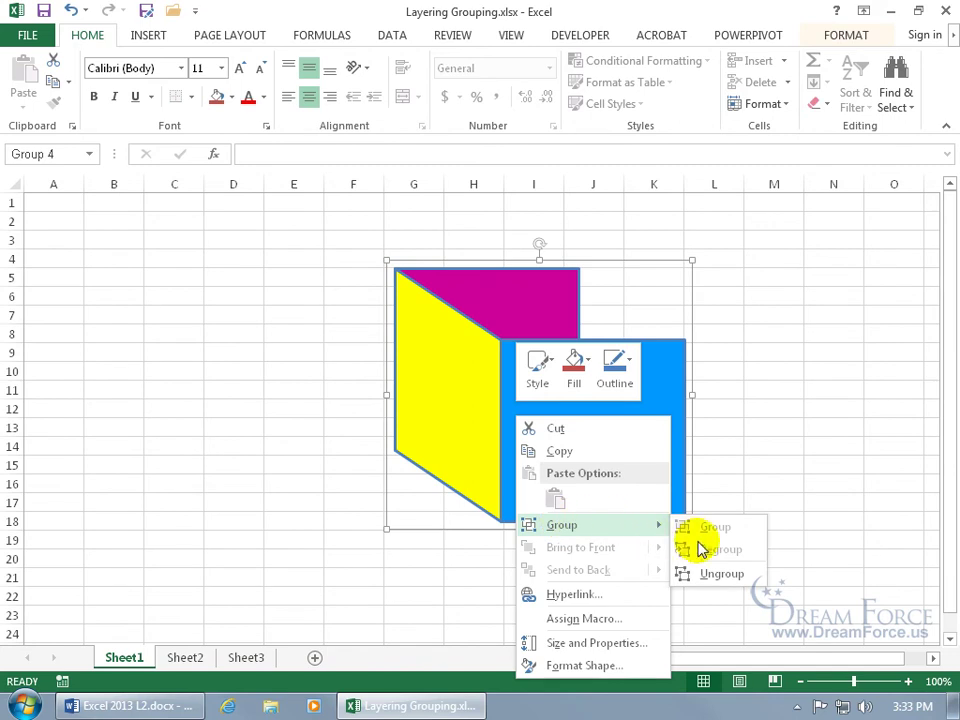
pyautogui.click(714, 574)
pyautogui.click(253, 448)
pyautogui.click(456, 401)
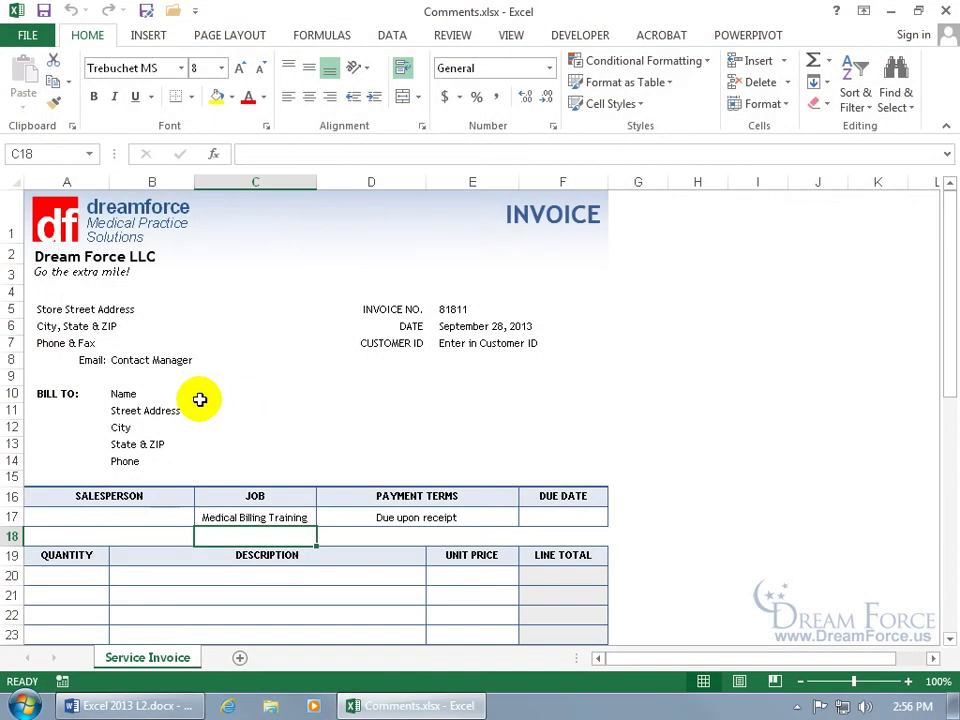
# Step: Select the Bill To Name cell B10 on the Service Invoice sheet and show the REVIEW commands
pyautogui.click(157, 396)
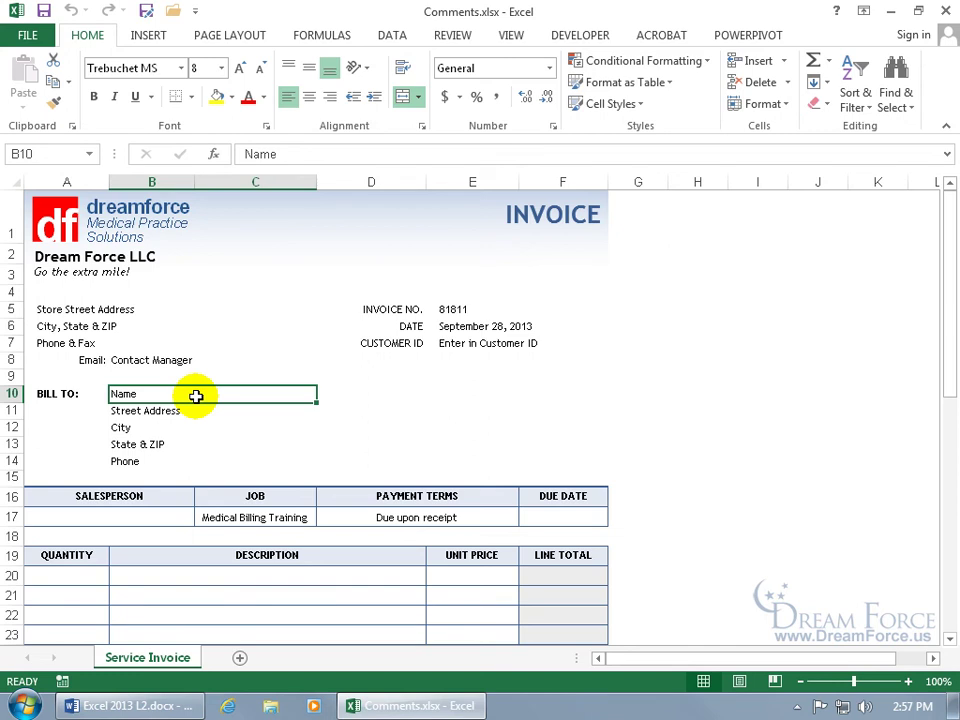
pyautogui.click(451, 35)
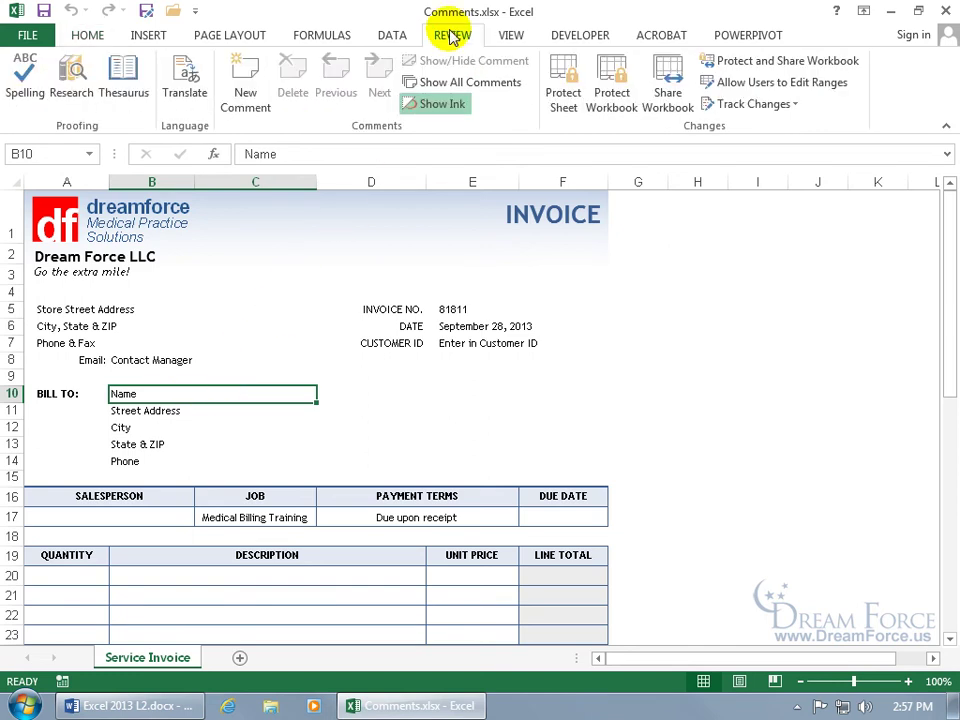
# Step: Add a comment to B10, undo it, then open Excel Options from the FILE view
pyautogui.click(246, 90)
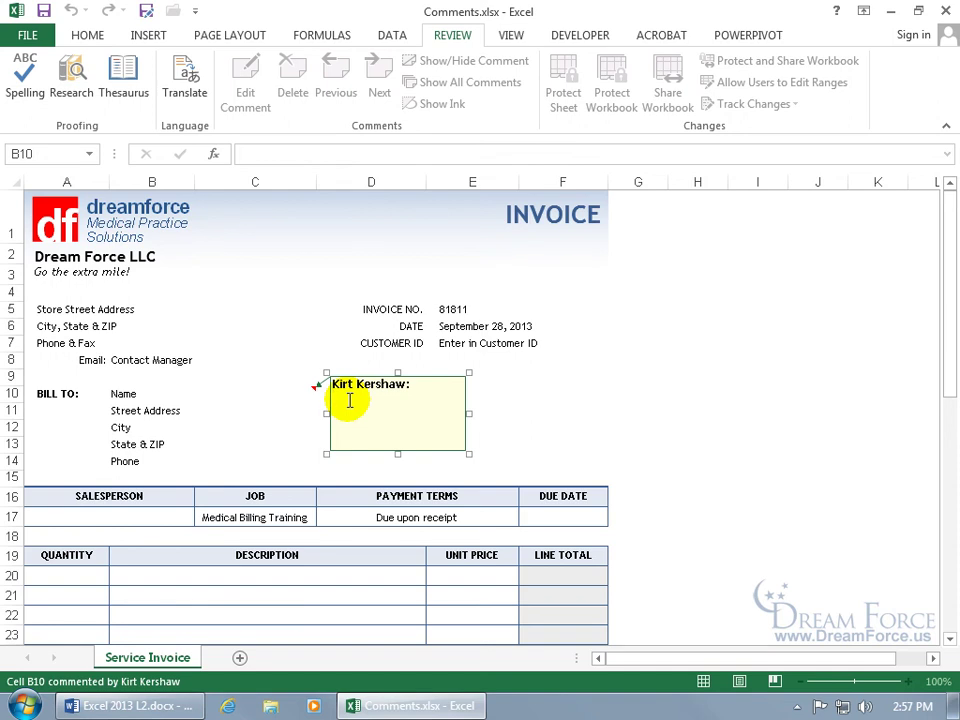
pyautogui.click(254, 323)
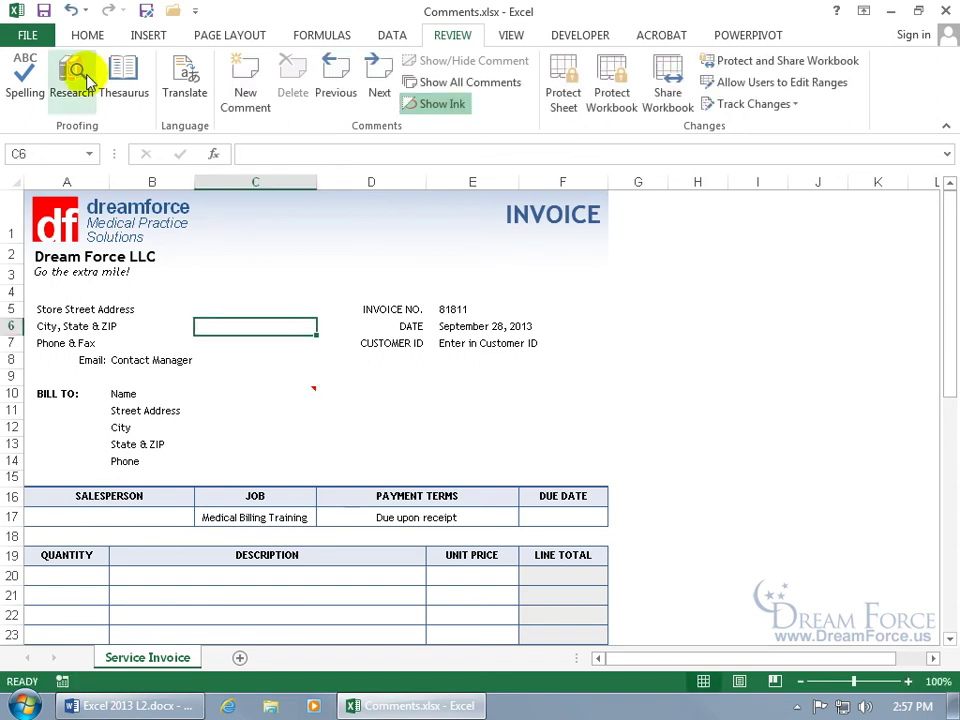
pyautogui.click(70, 10)
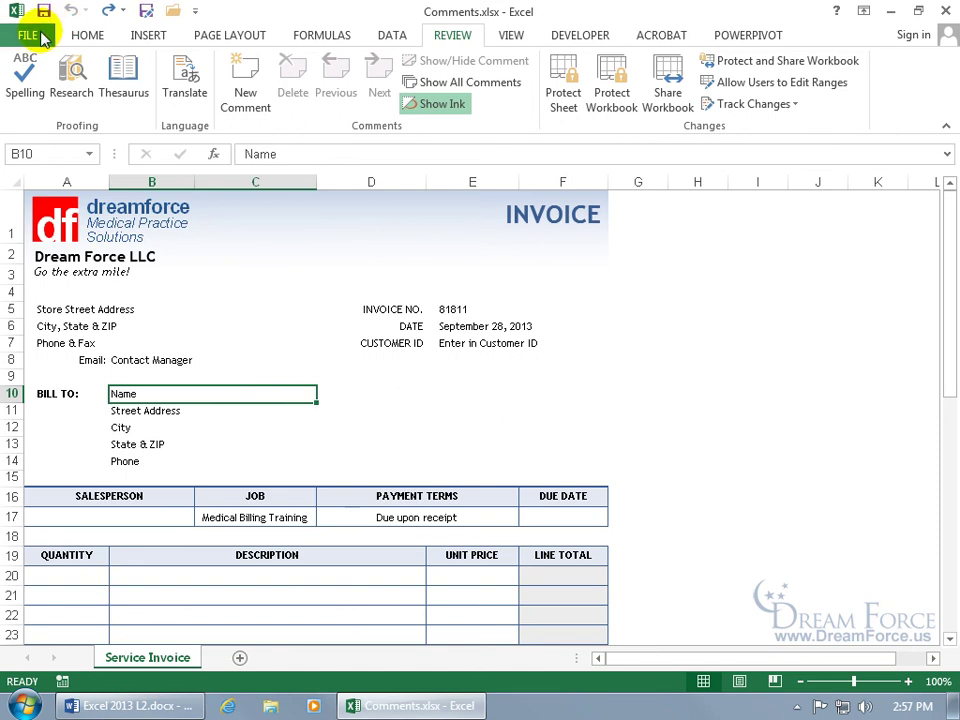
pyautogui.click(28, 32)
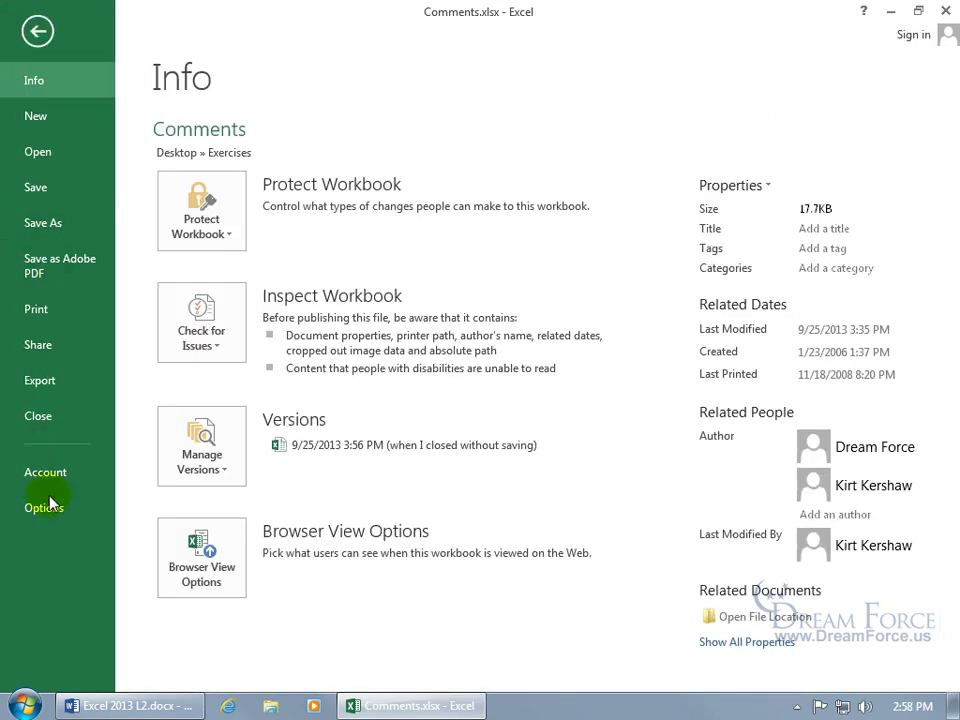
pyautogui.click(44, 508)
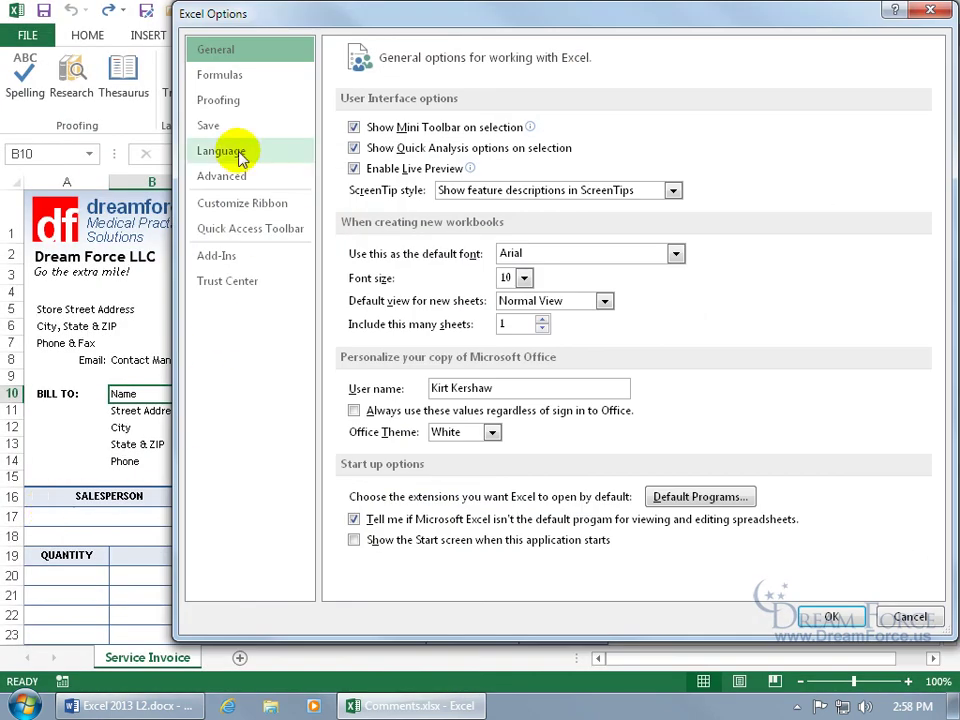
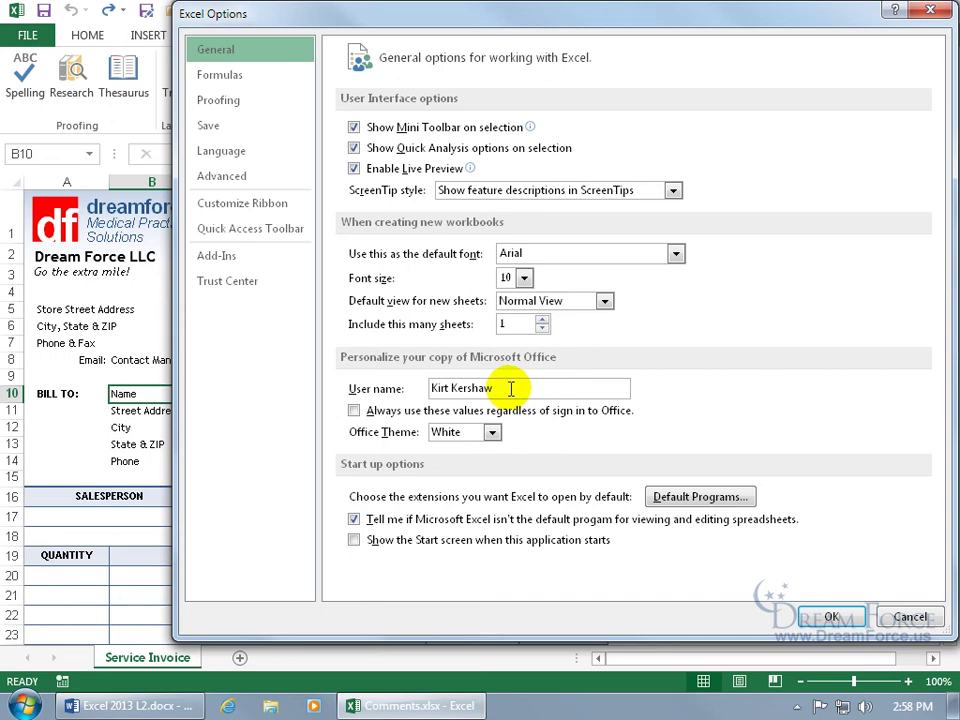
# Step: Cancel the Excel Options dialog so no settings change
pyautogui.click(908, 616)
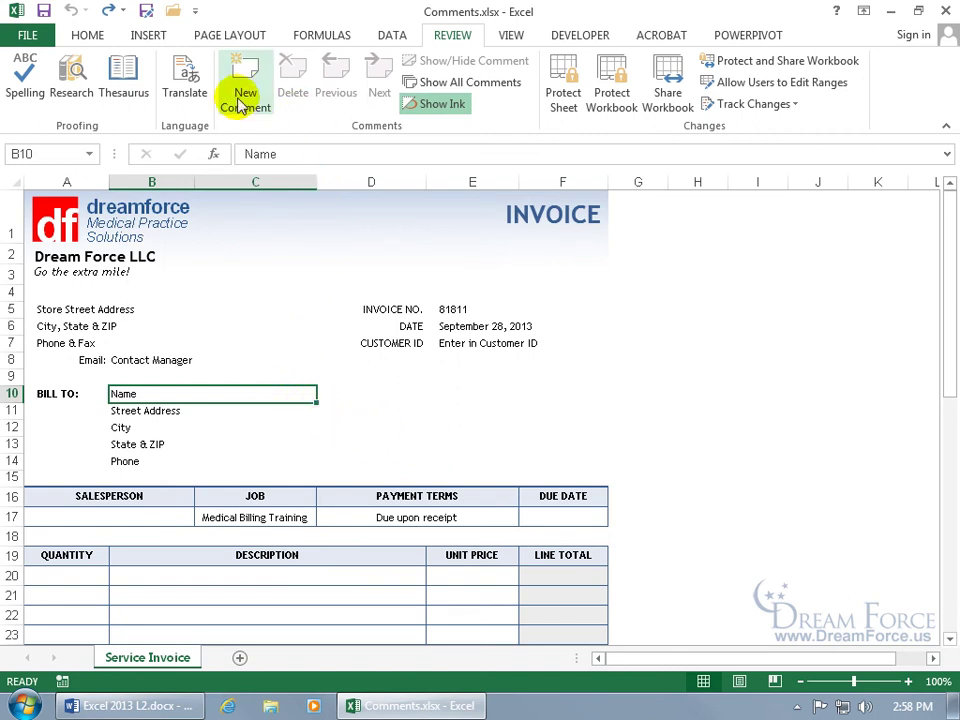
# Step: Comment on B10 to get an actual person's name, not the company's, and enlarge the box
pyautogui.rightClick(195, 393)
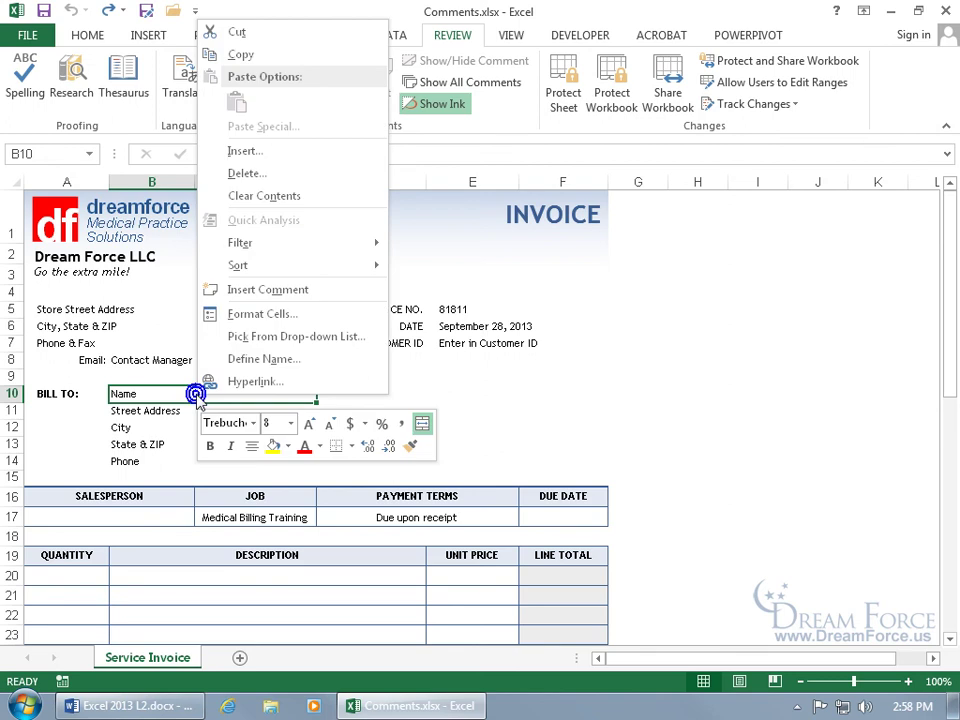
pyautogui.click(285, 292)
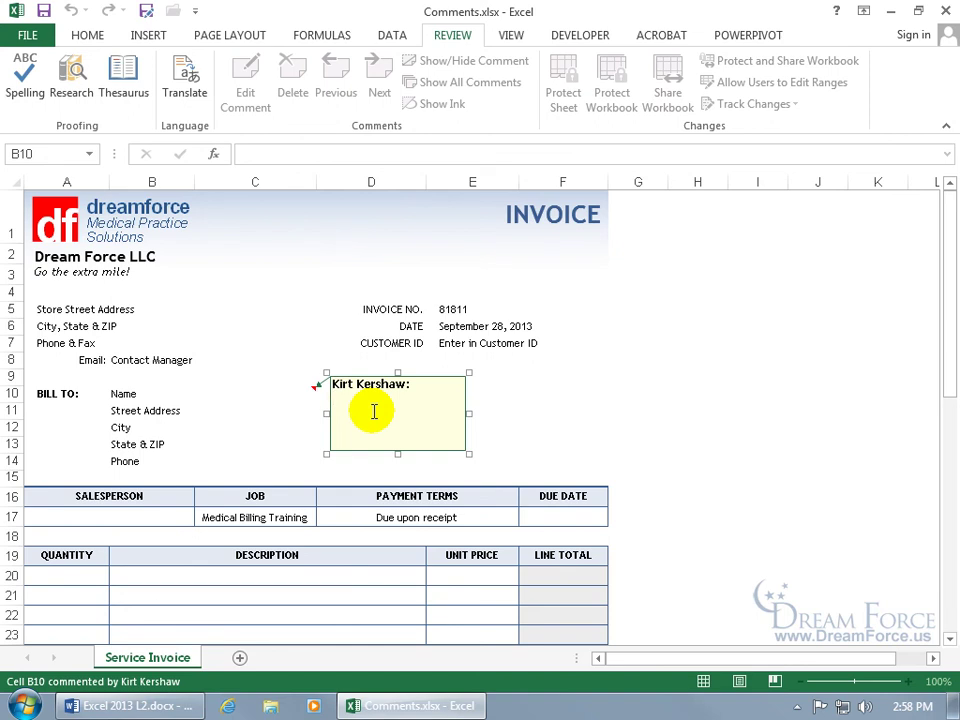
pyautogui.write('Please be sure')
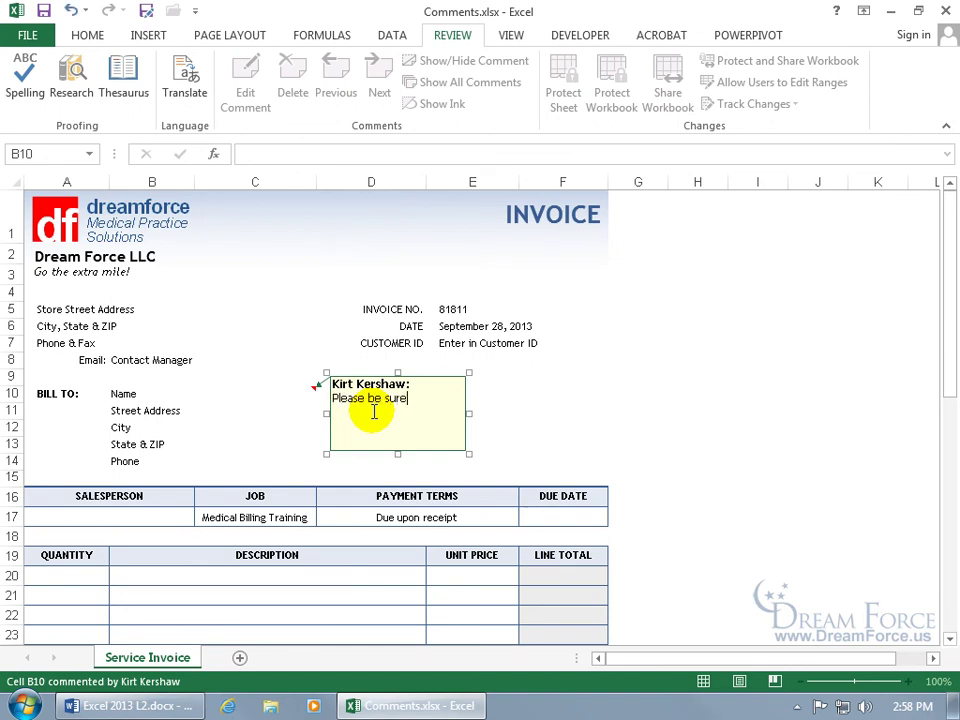
pyautogui.write(" to get an actual name of someone and not the company's name so we can have an actual person to collect on this account.")
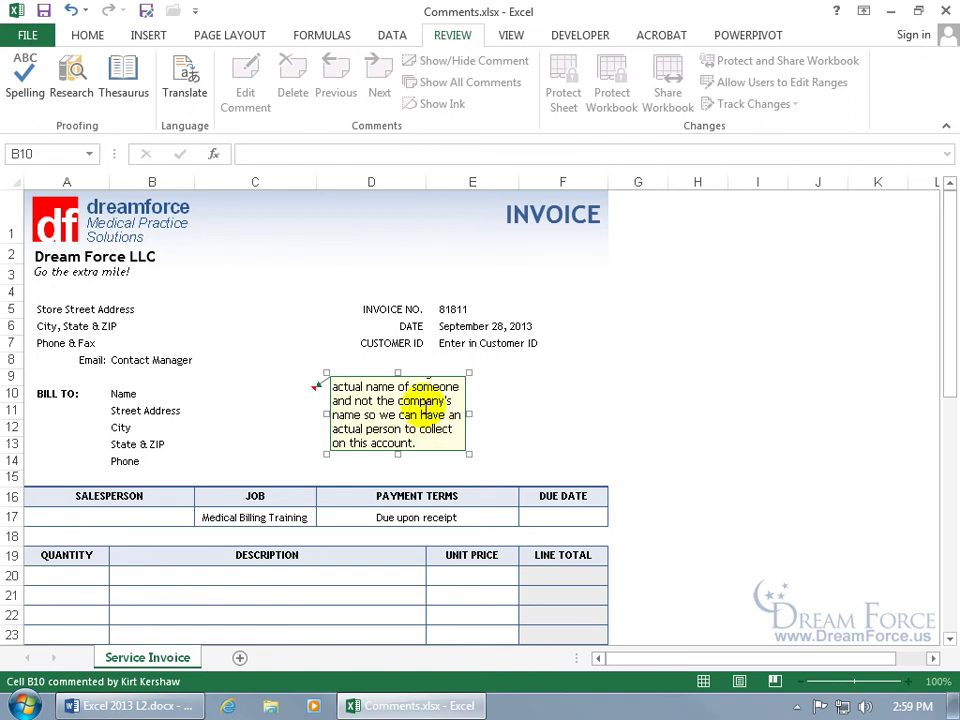
pyautogui.press('Up')
pyautogui.press('Up')
pyautogui.press('Up')
pyautogui.press('Up')
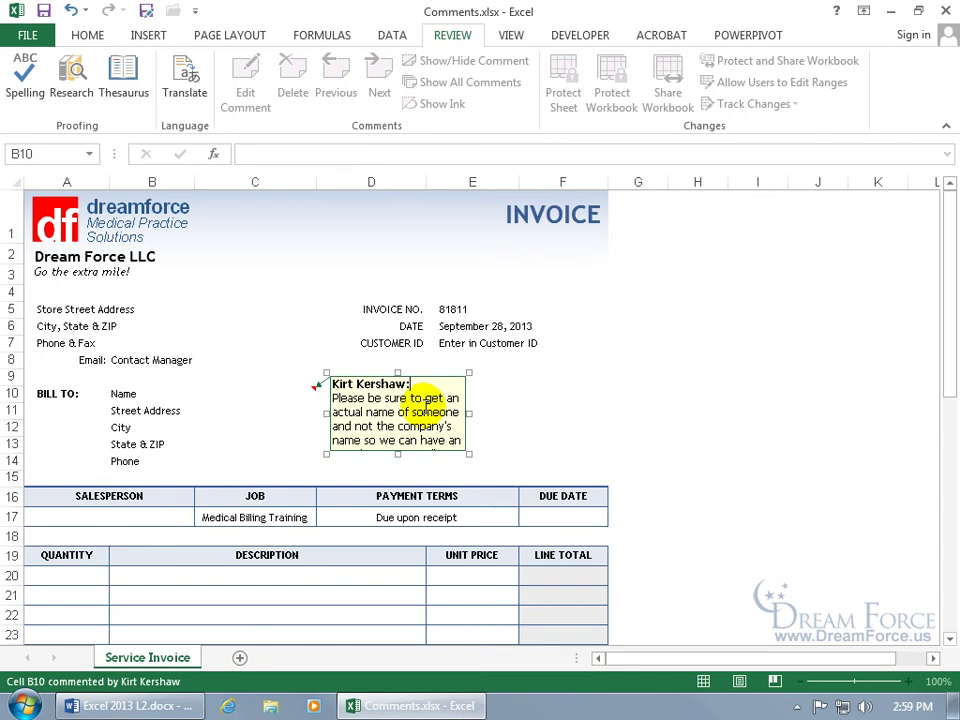
pyautogui.press('Down')
pyautogui.press('Down')
pyautogui.press('Down')
pyautogui.press('Down')
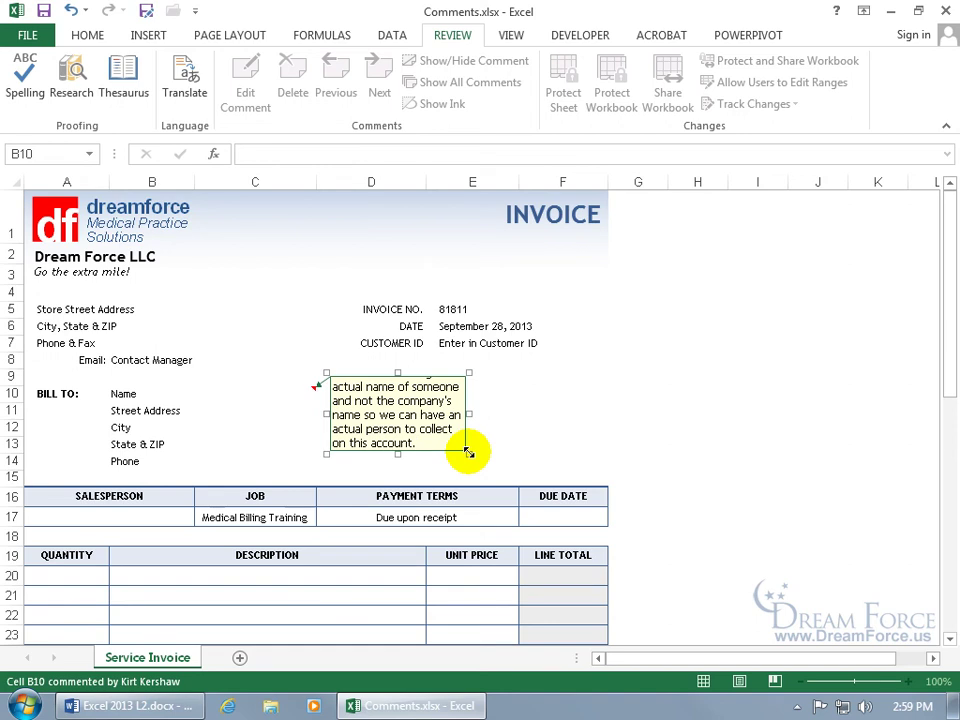
pyautogui.moveTo(468, 453); pyautogui.dragTo(511, 478)
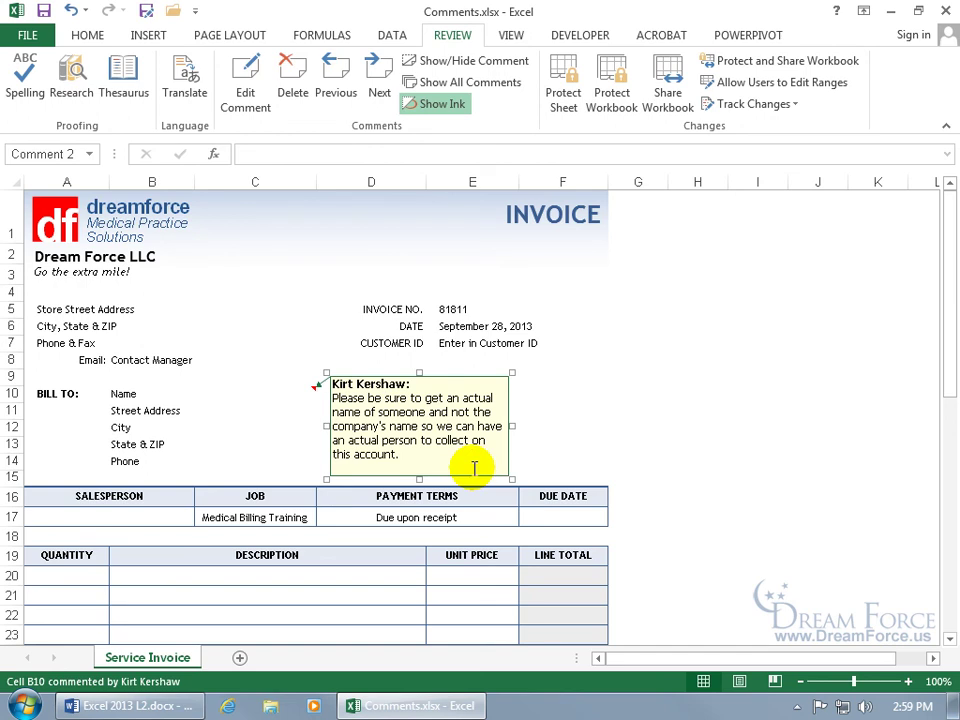
# Step: Finish the B10 comment, leaving its red marker, then select the Customer ID cell E7
pyautogui.click(274, 339)
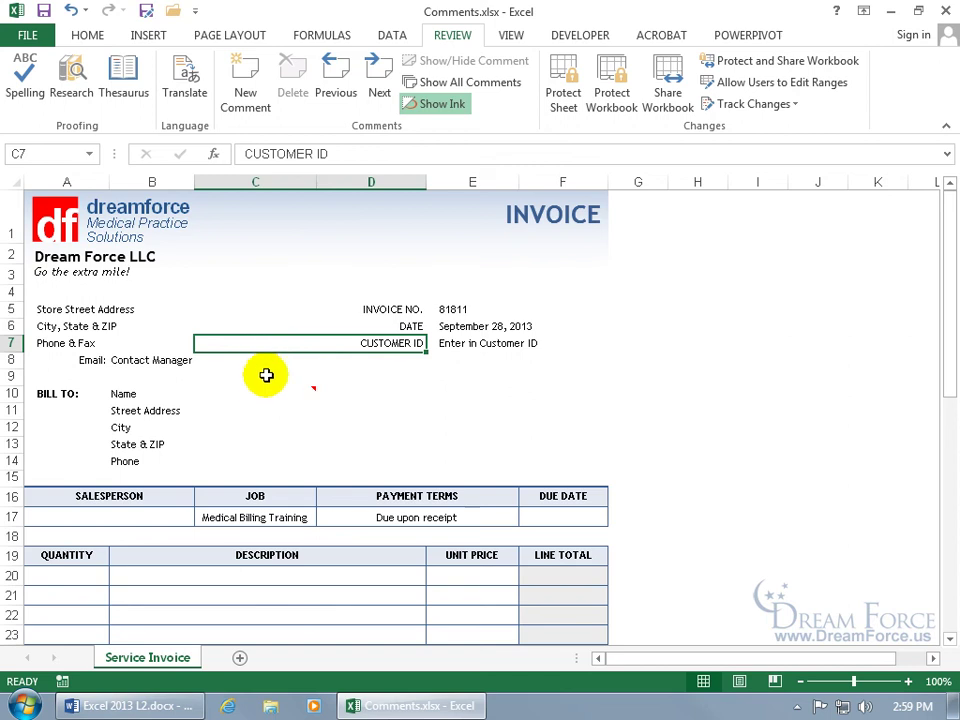
pyautogui.moveTo(257, 395)
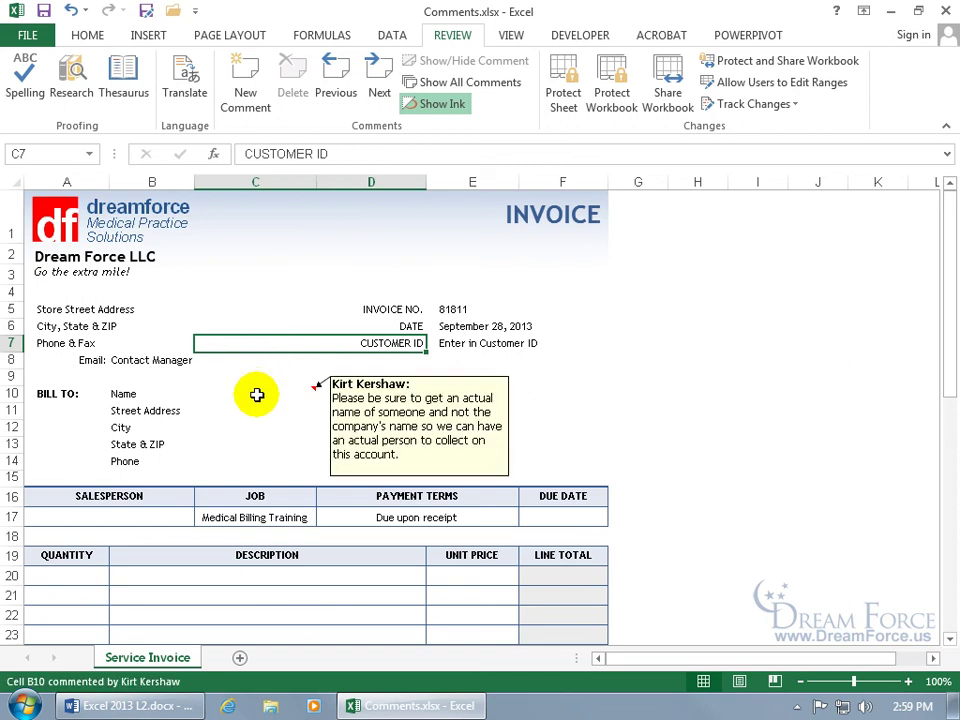
pyautogui.click(140, 394)
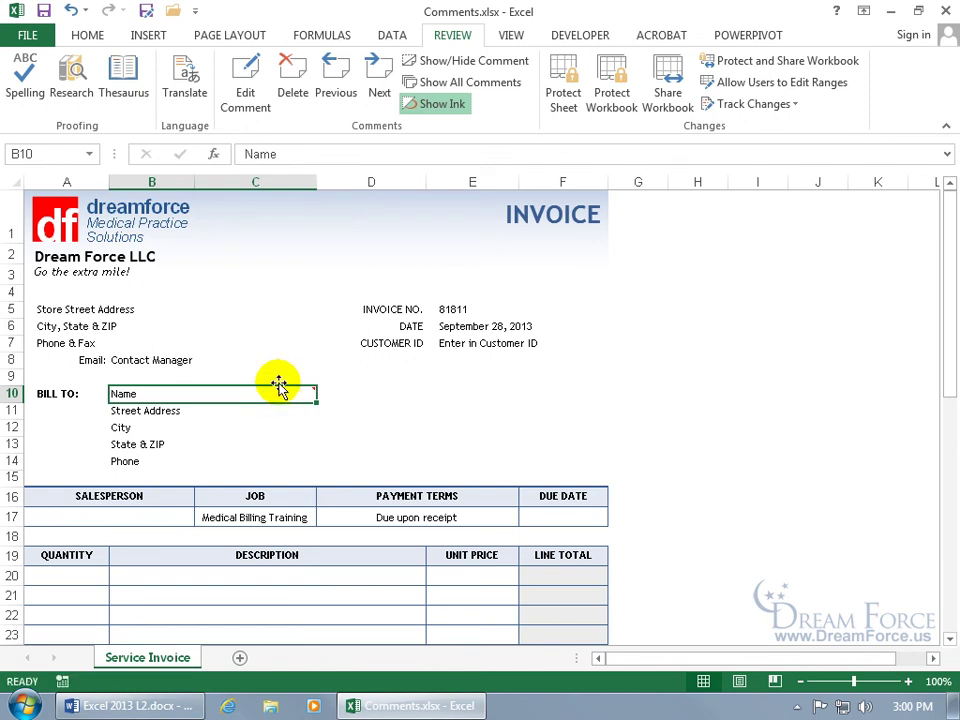
pyautogui.moveTo(278, 395)
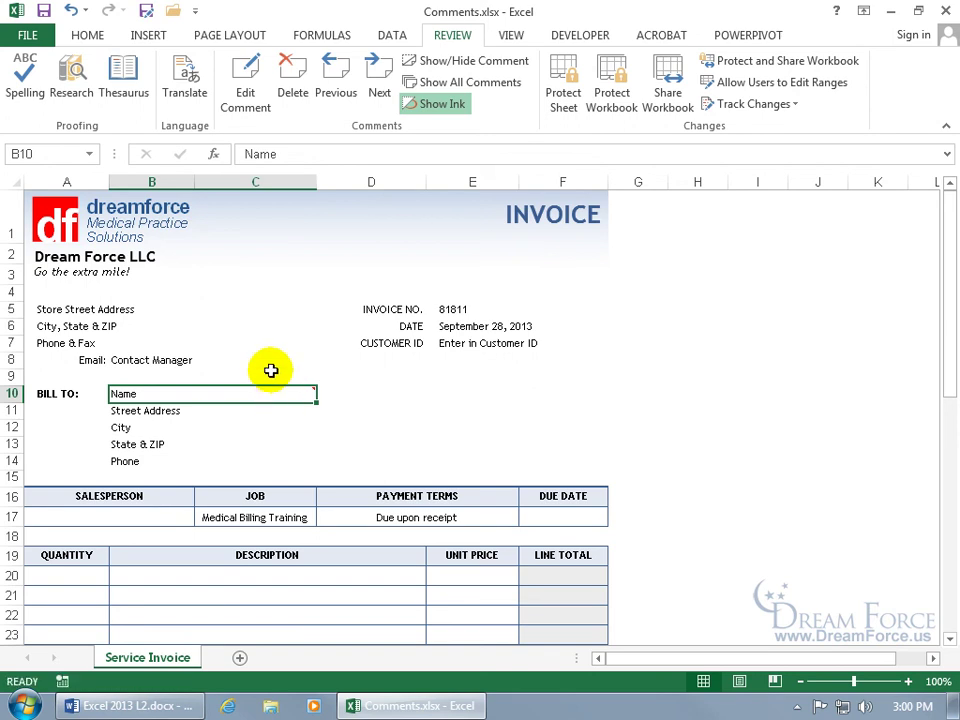
pyautogui.click(457, 344)
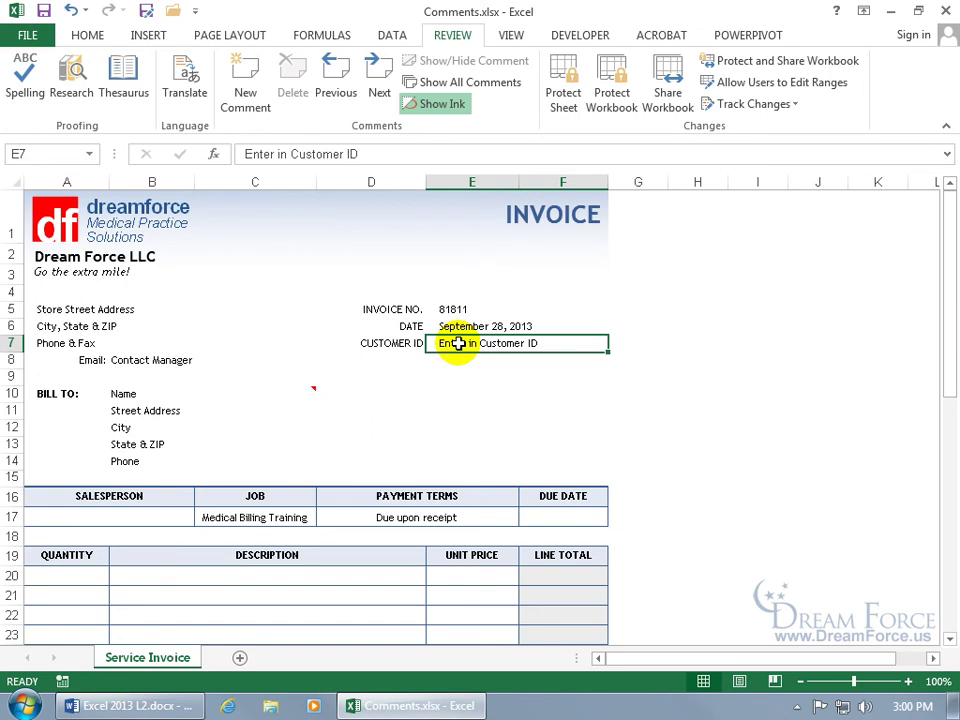
# Step: Add an E7 comment: 'We can look that up in a database. It's on the server called Client DB'
pyautogui.rightClick(457, 344)
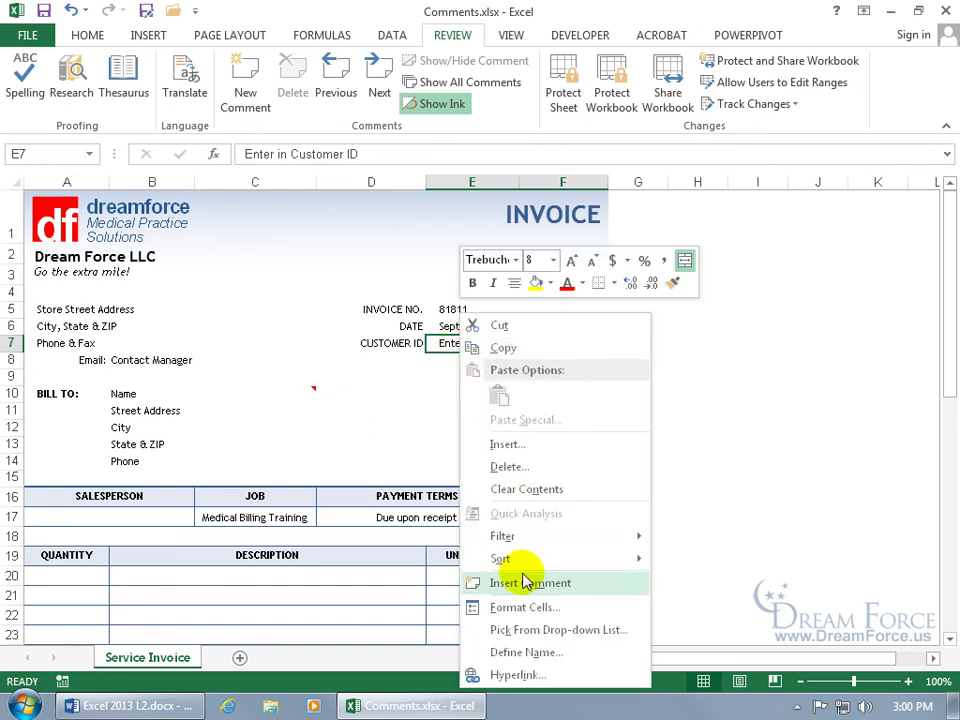
pyautogui.click(528, 582)
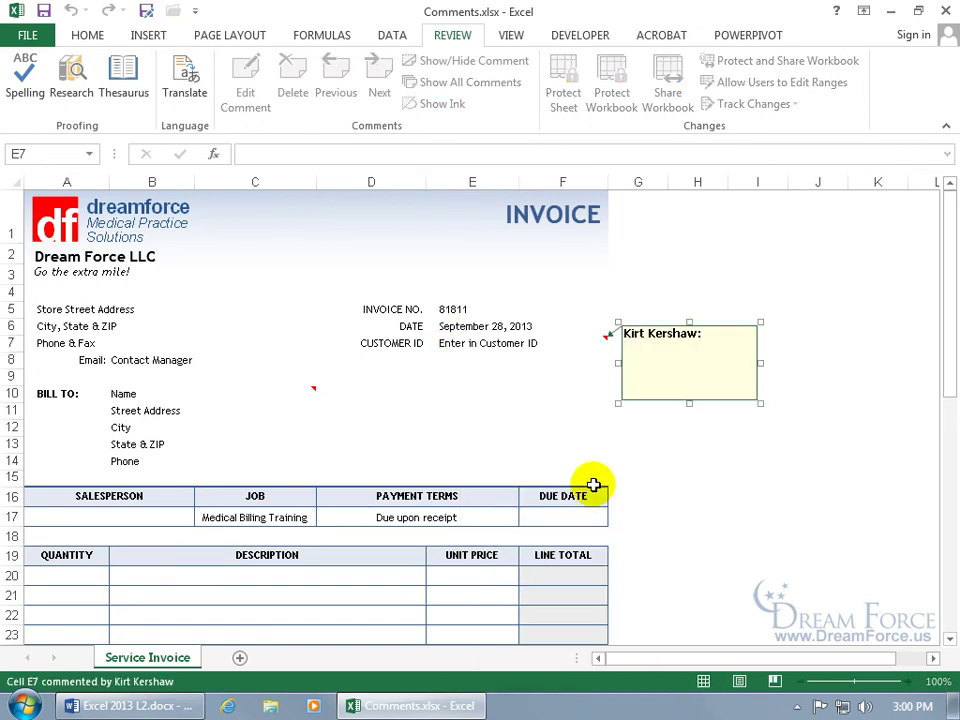
pyautogui.write("We can look that up in a database.  It's on the server called Client DB")
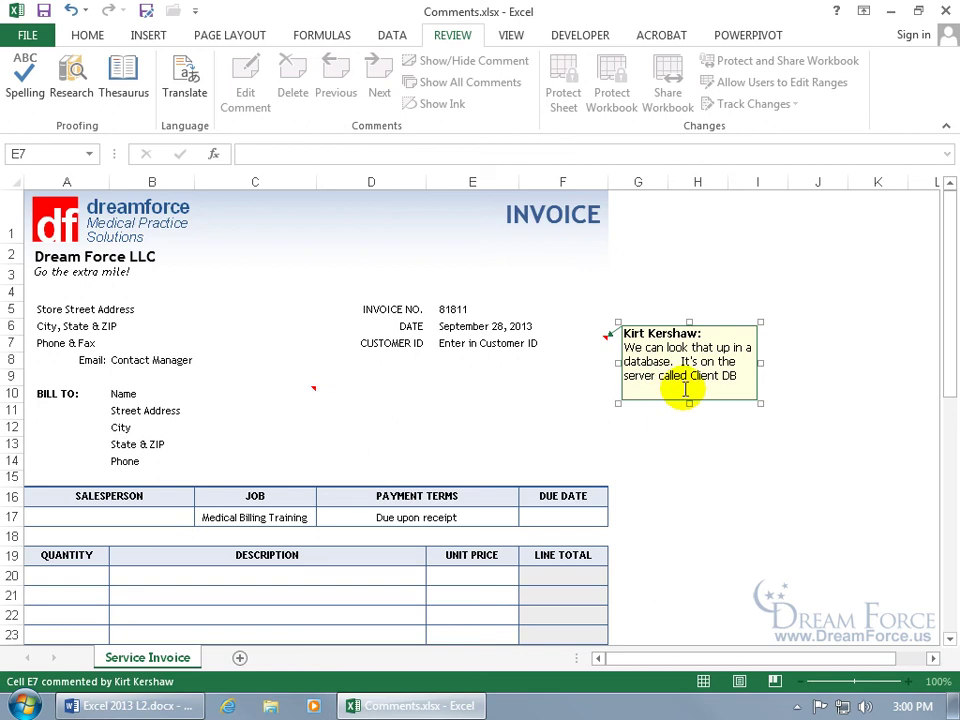
pyautogui.click(550, 374)
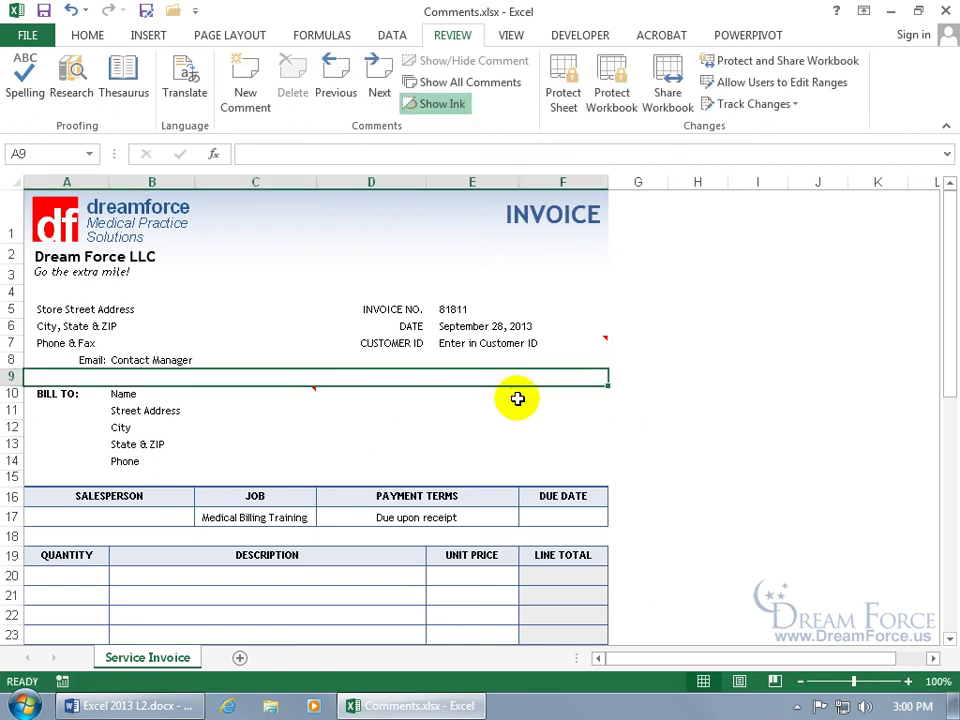
pyautogui.moveTo(508, 343)
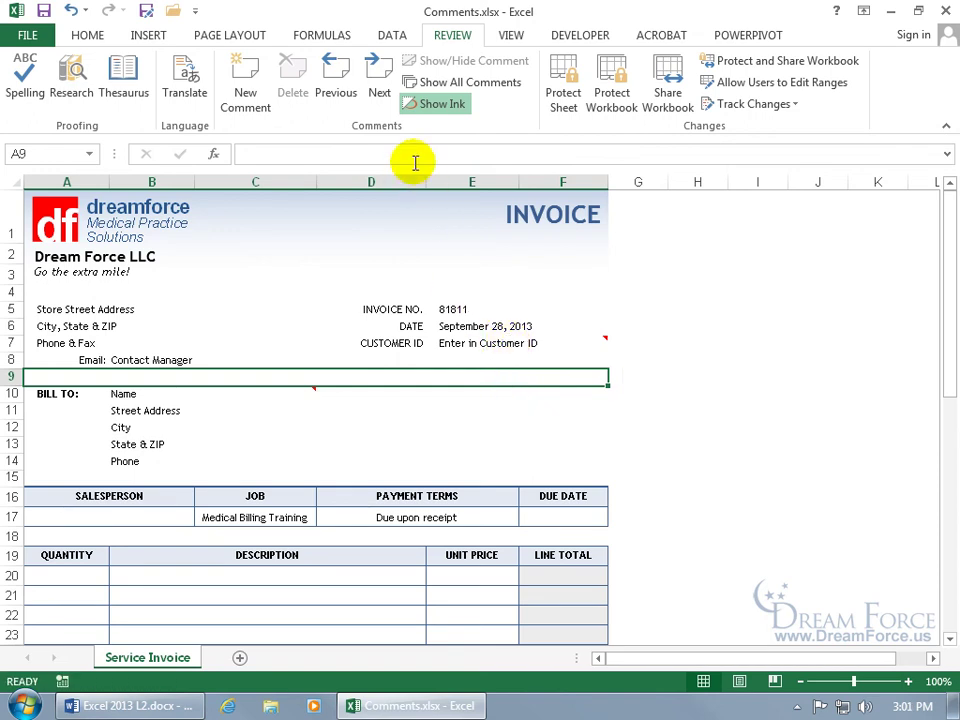
pyautogui.click(377, 82)
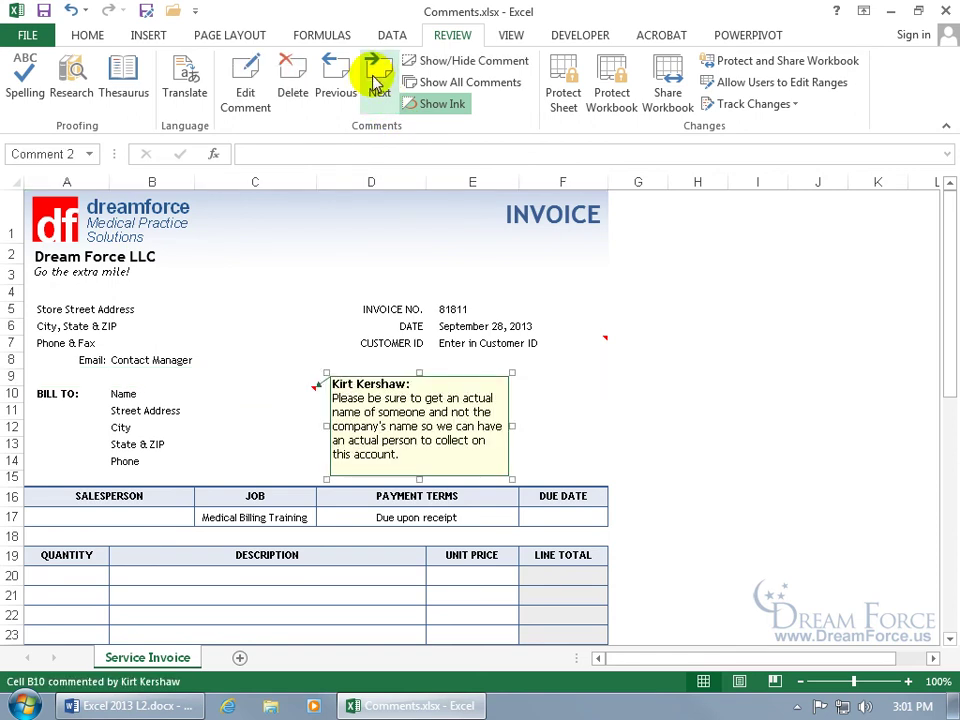
pyautogui.click(377, 82)
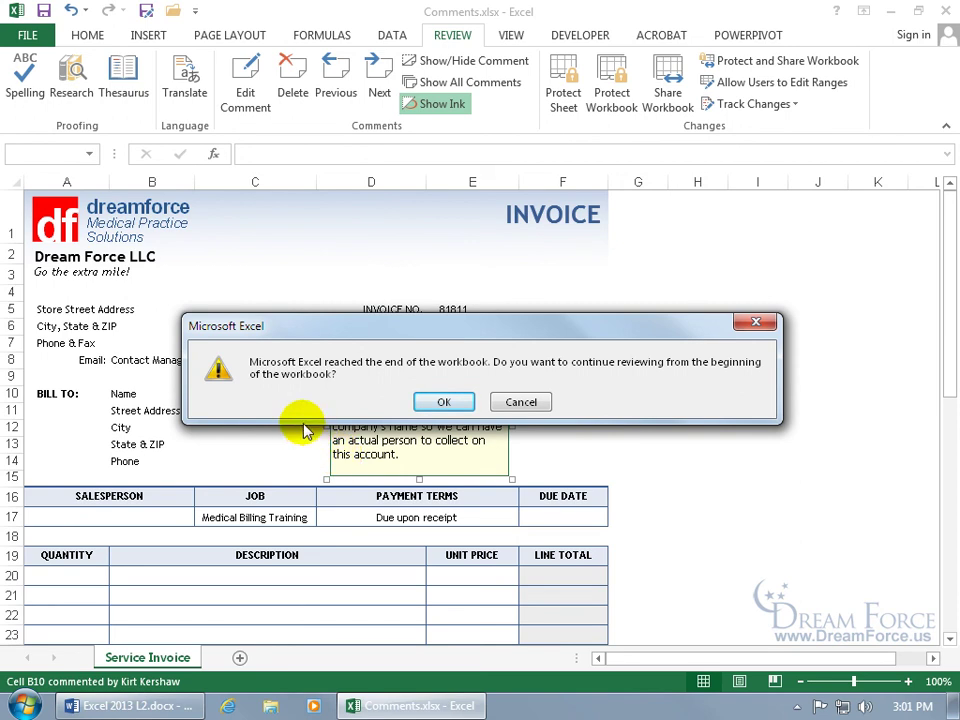
pyautogui.click(446, 400)
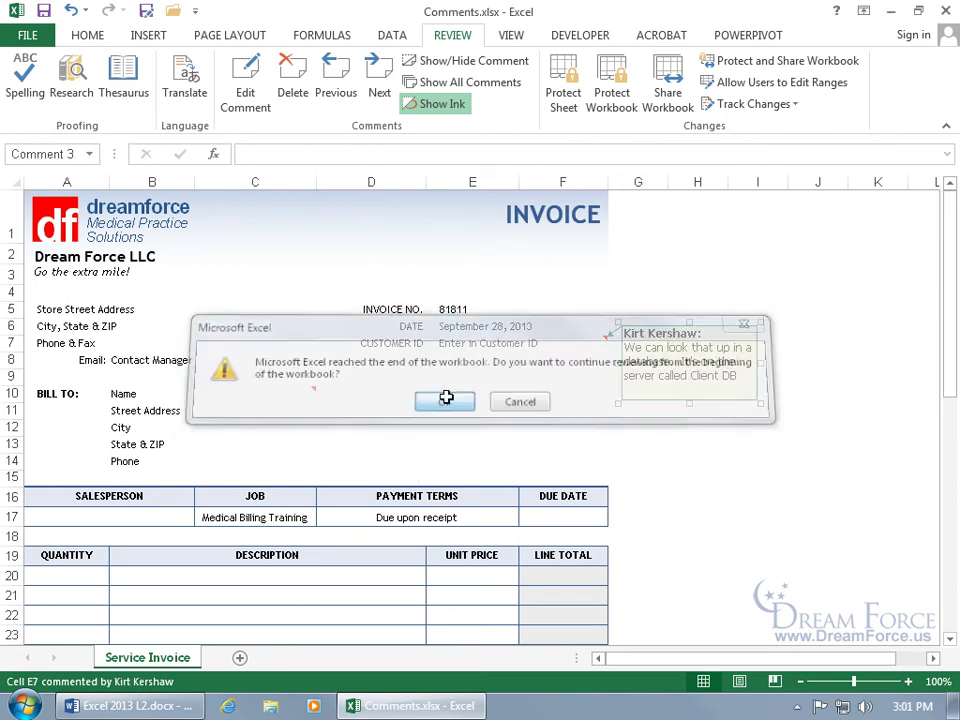
pyautogui.click(377, 88)
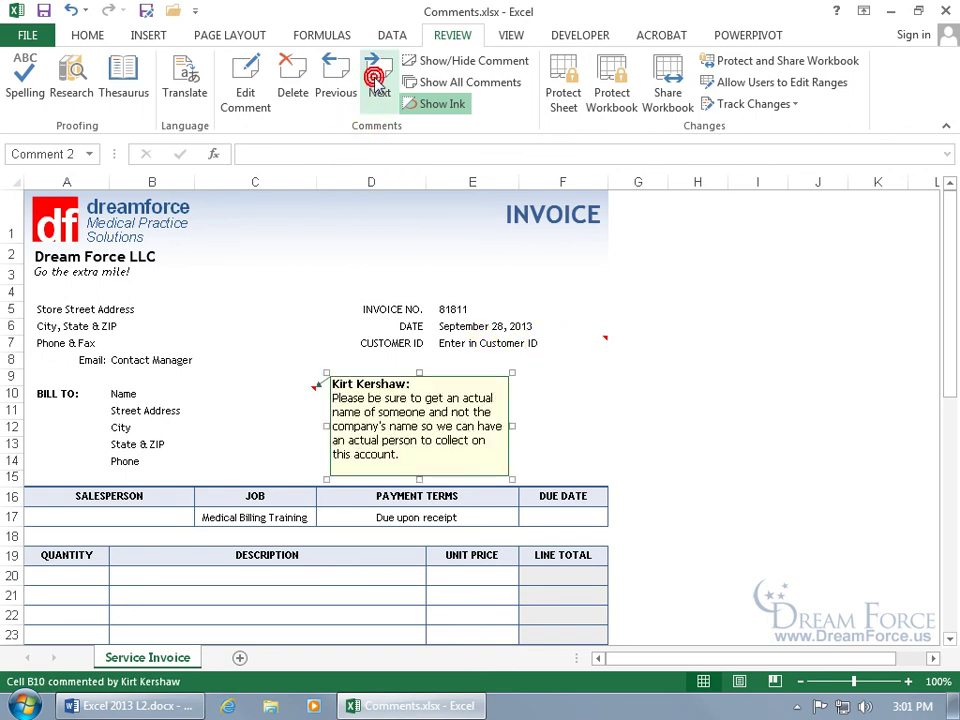
pyautogui.click(338, 84)
pyautogui.click(378, 72)
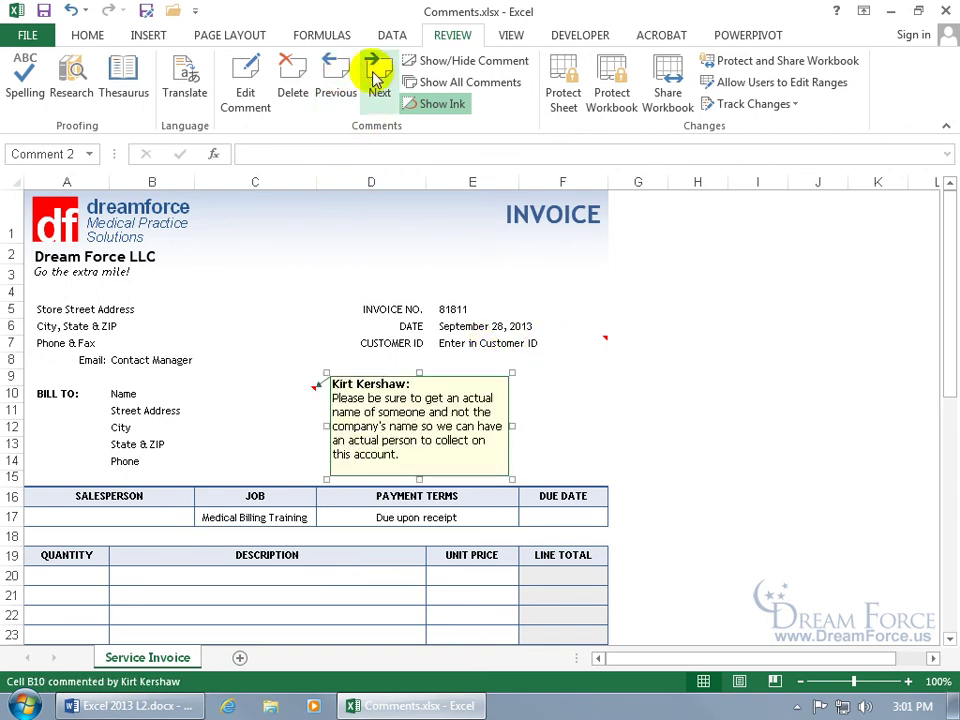
pyautogui.click(262, 110)
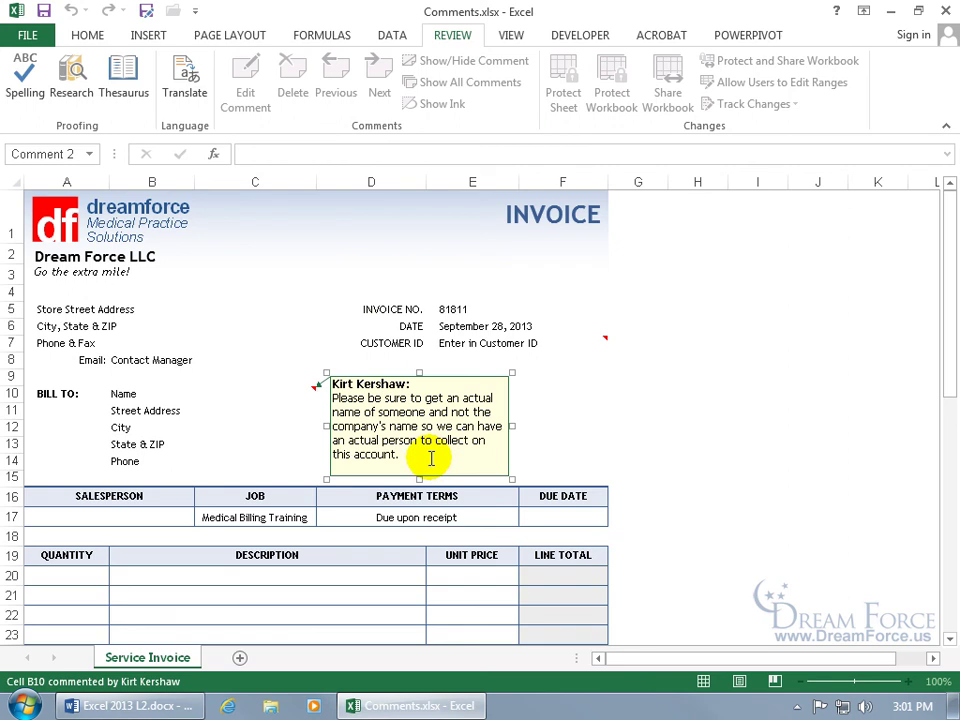
pyautogui.click(306, 321)
pyautogui.click(378, 95)
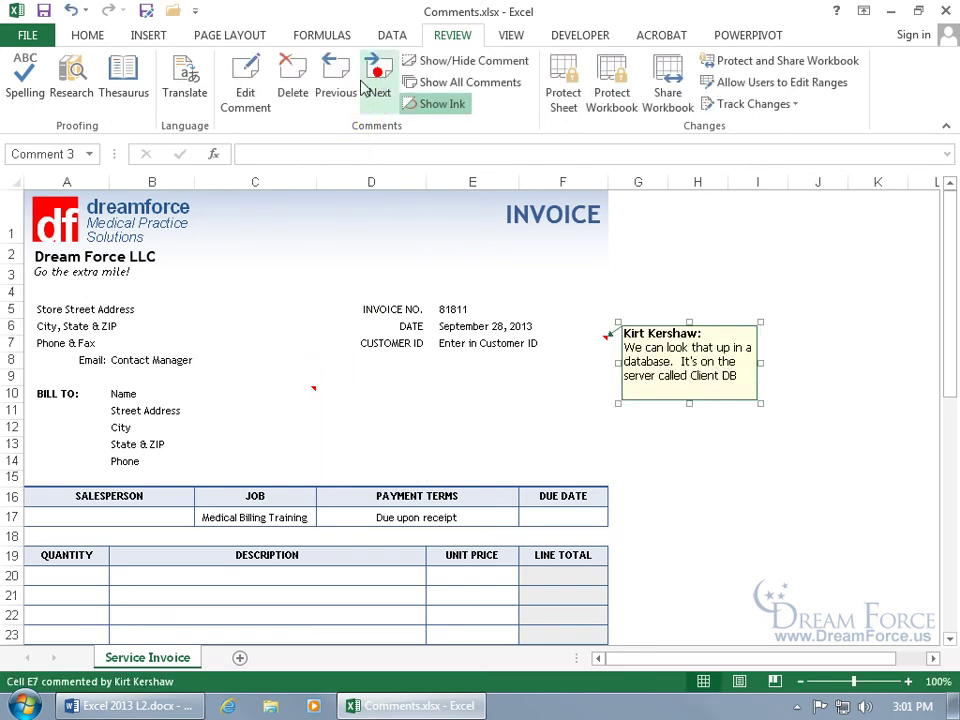
pyautogui.click(378, 95)
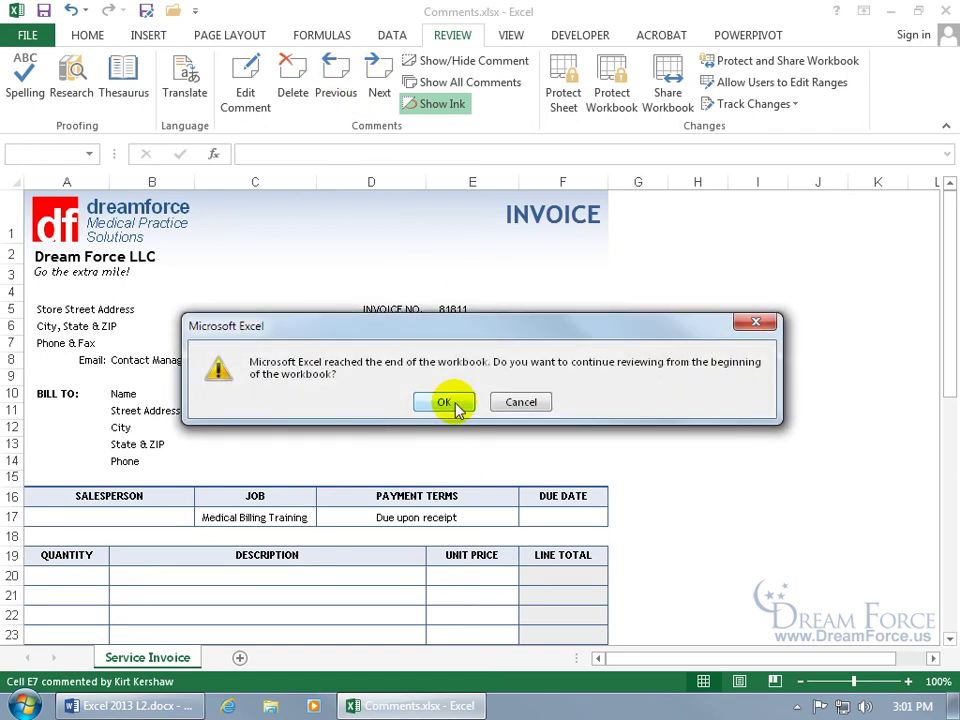
pyautogui.click(446, 402)
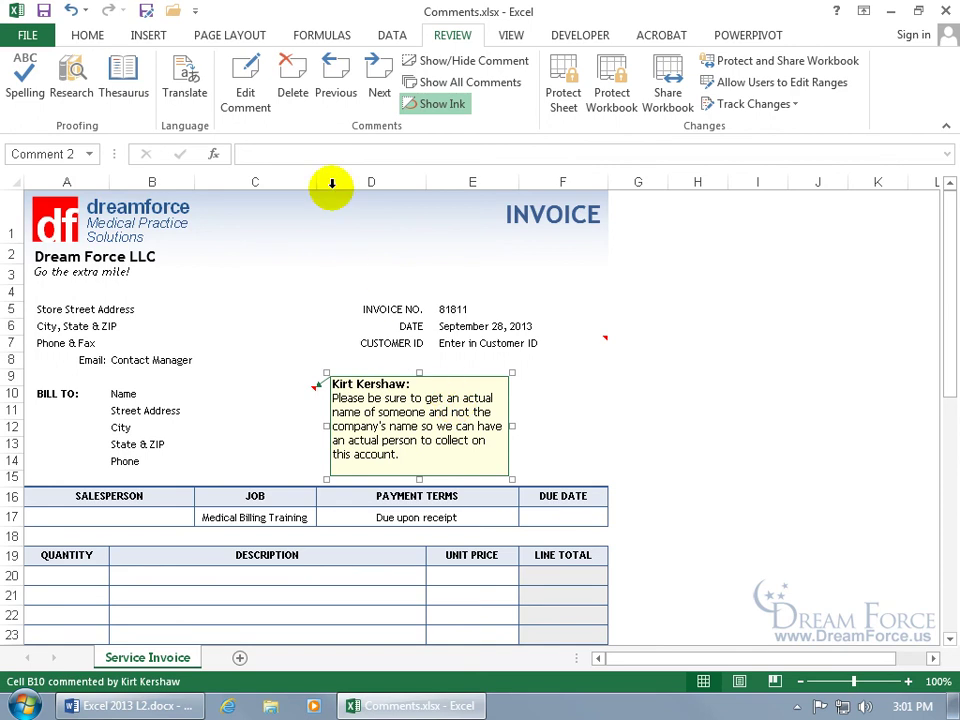
pyautogui.click(291, 78)
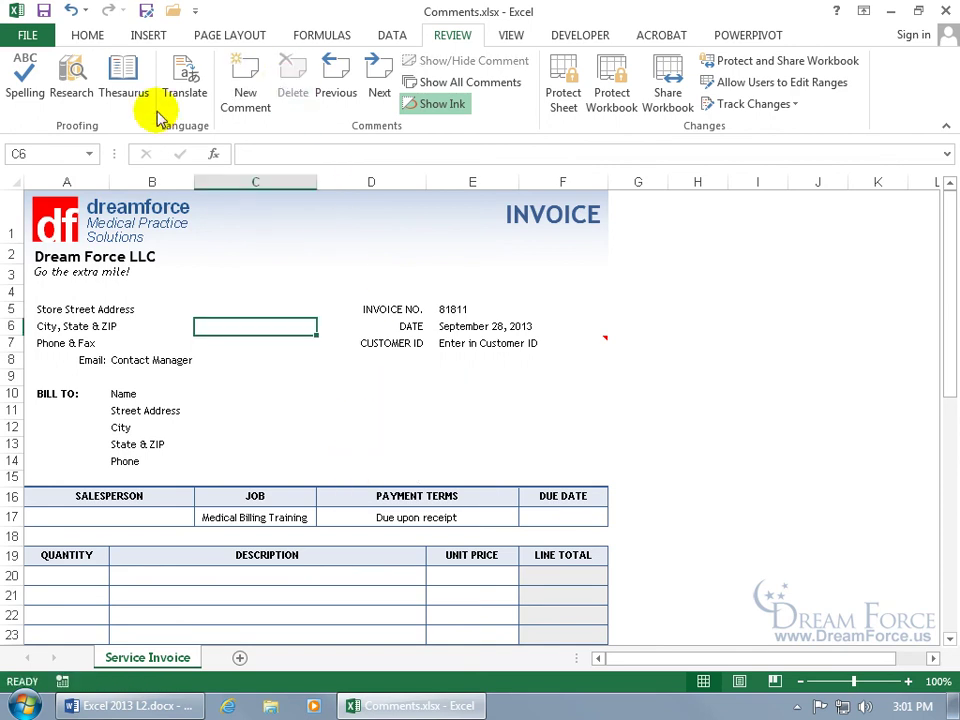
pyautogui.click(71, 10)
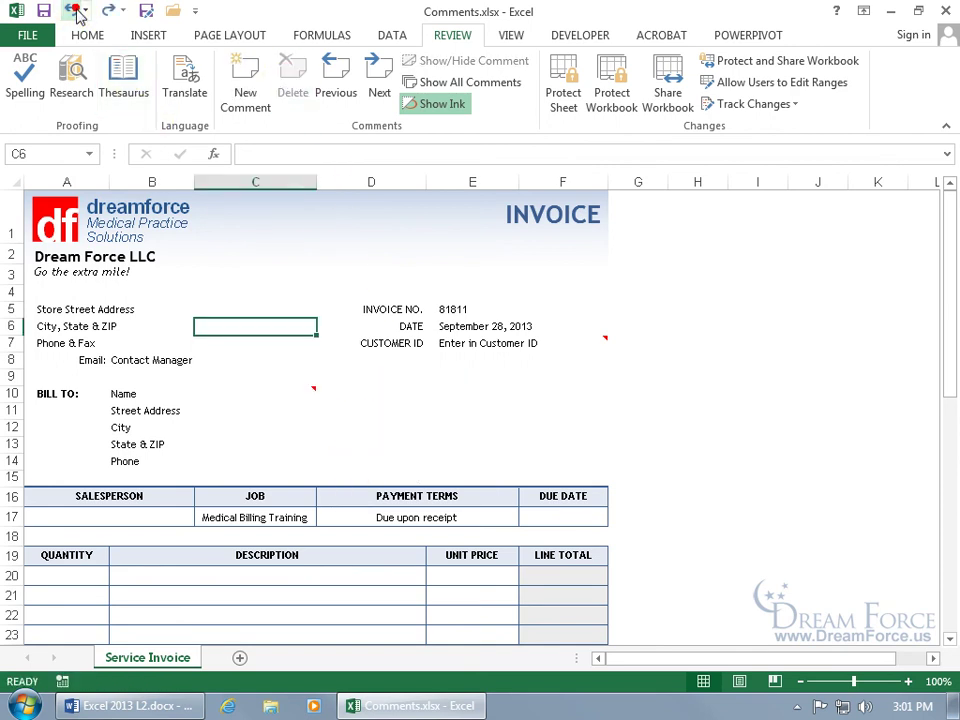
# Step: Hide the B10 name comment, then toggle Show All Comments on and off
pyautogui.rightClick(262, 396)
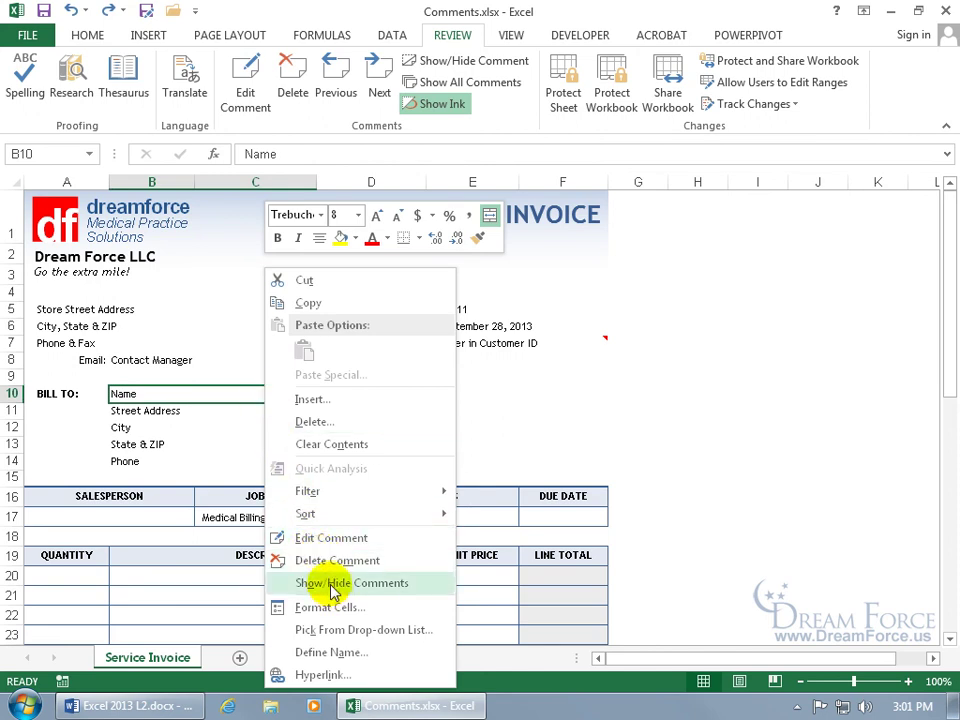
pyautogui.click(333, 591)
pyautogui.click(231, 290)
pyautogui.click(208, 313)
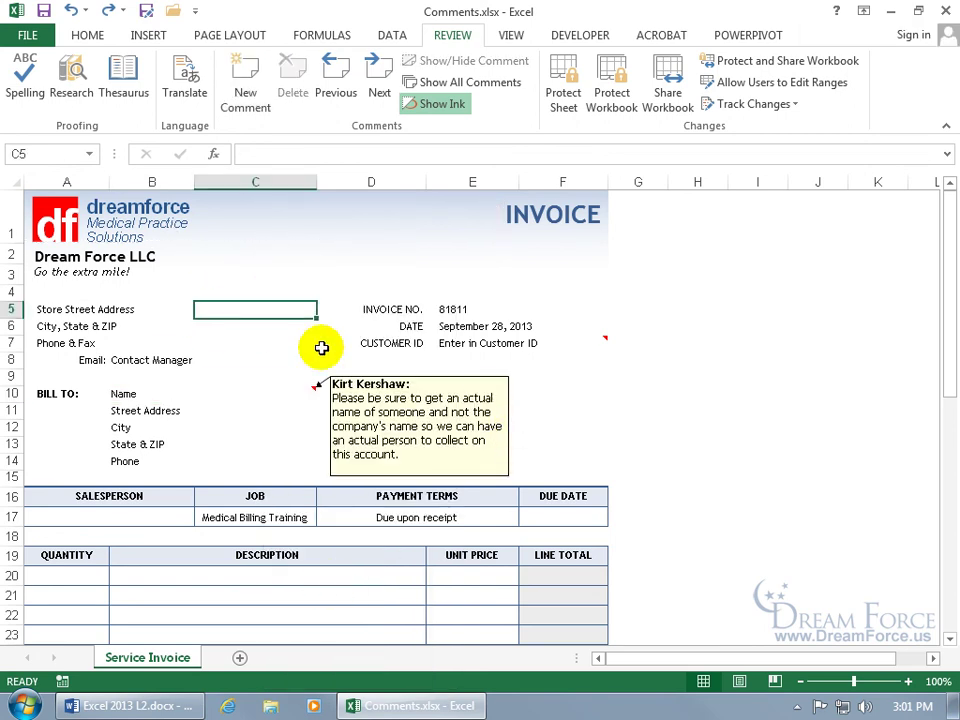
pyautogui.rightClick(276, 402)
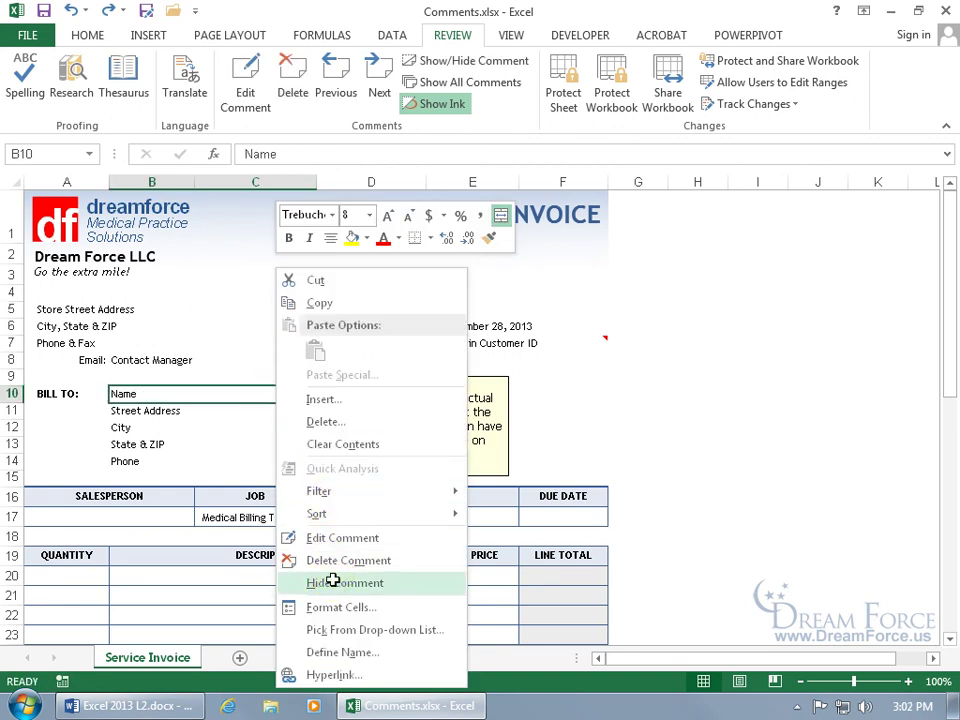
pyautogui.click(305, 583)
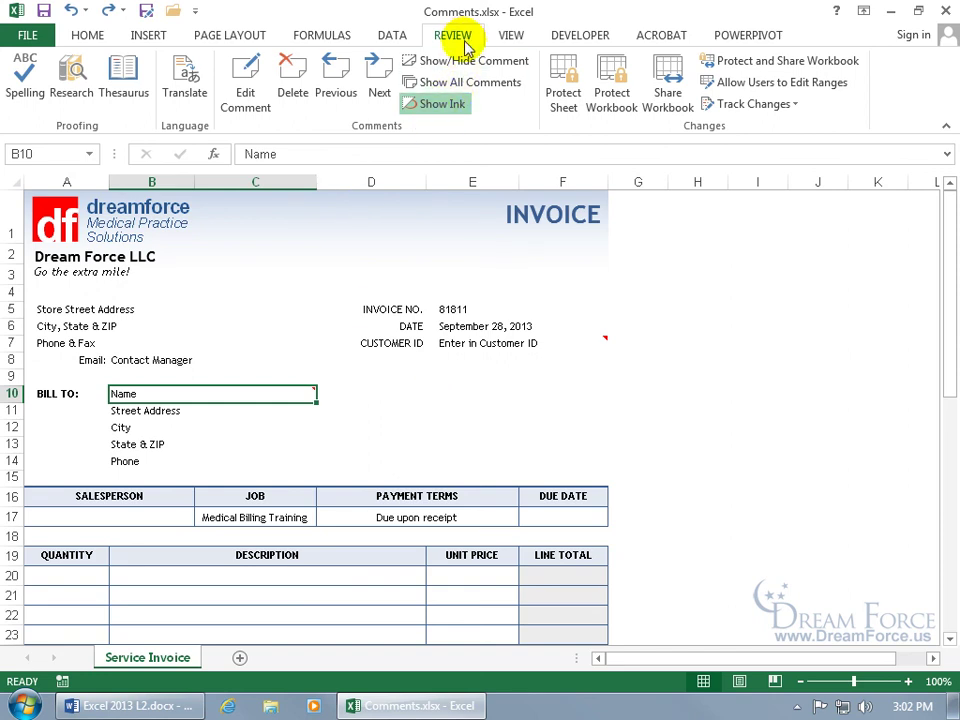
pyautogui.click(476, 88)
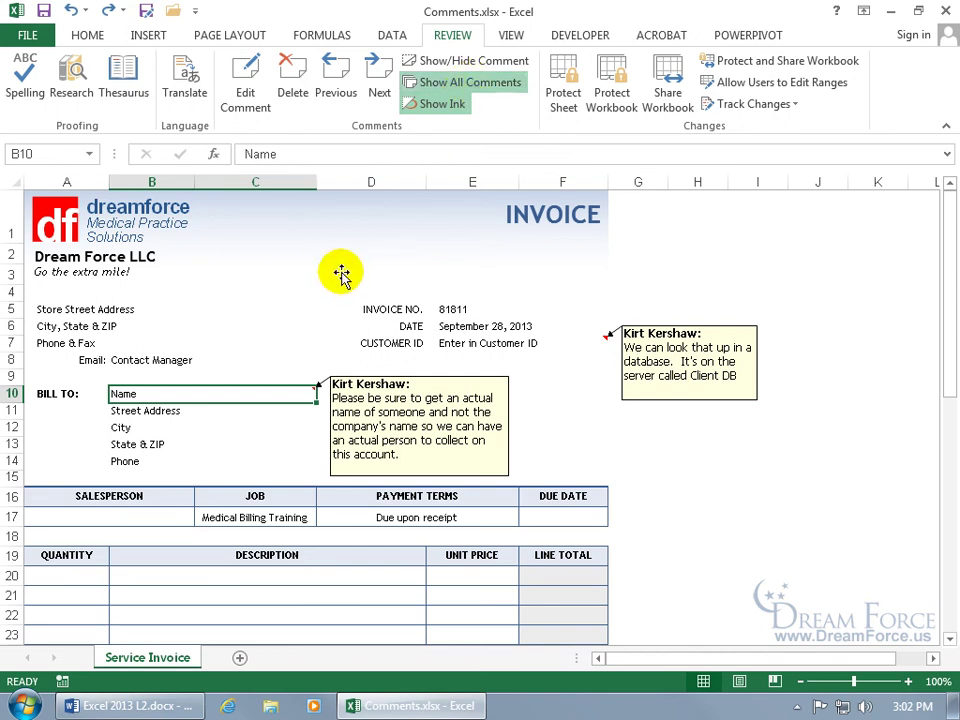
pyautogui.click(470, 82)
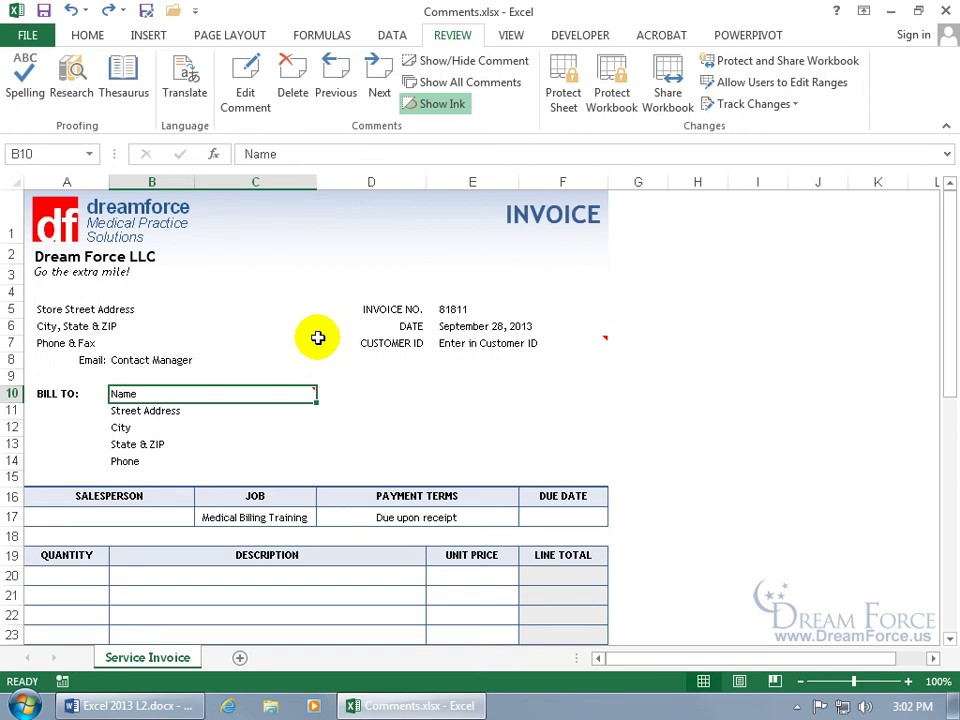
# Step: Check the print preview, then turn on Show All Comments on the sheet
pyautogui.click(27, 35)
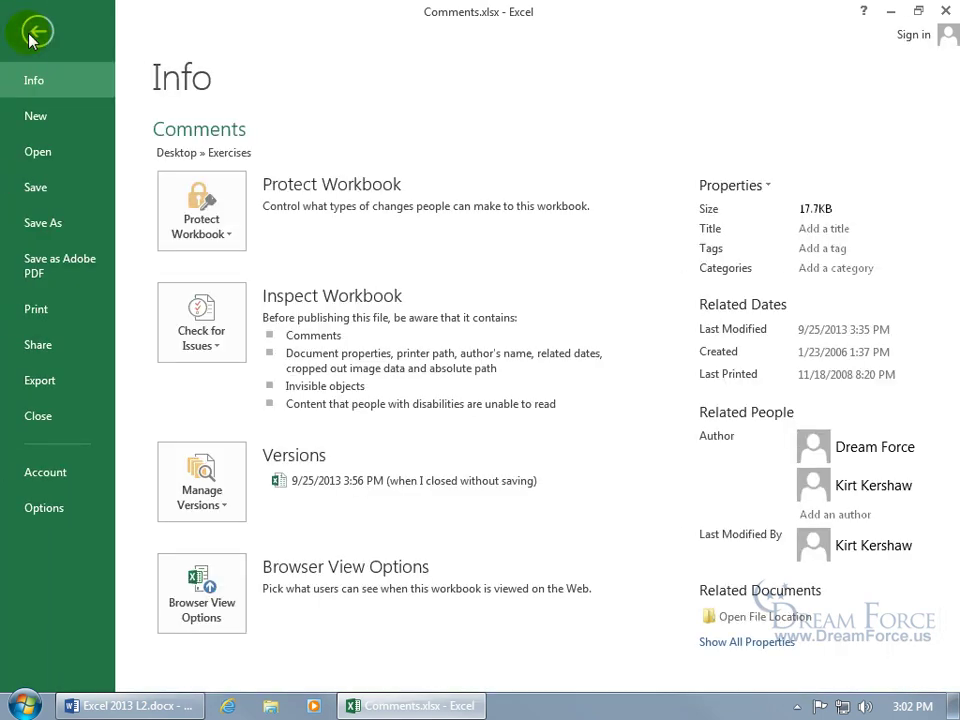
pyautogui.click(56, 313)
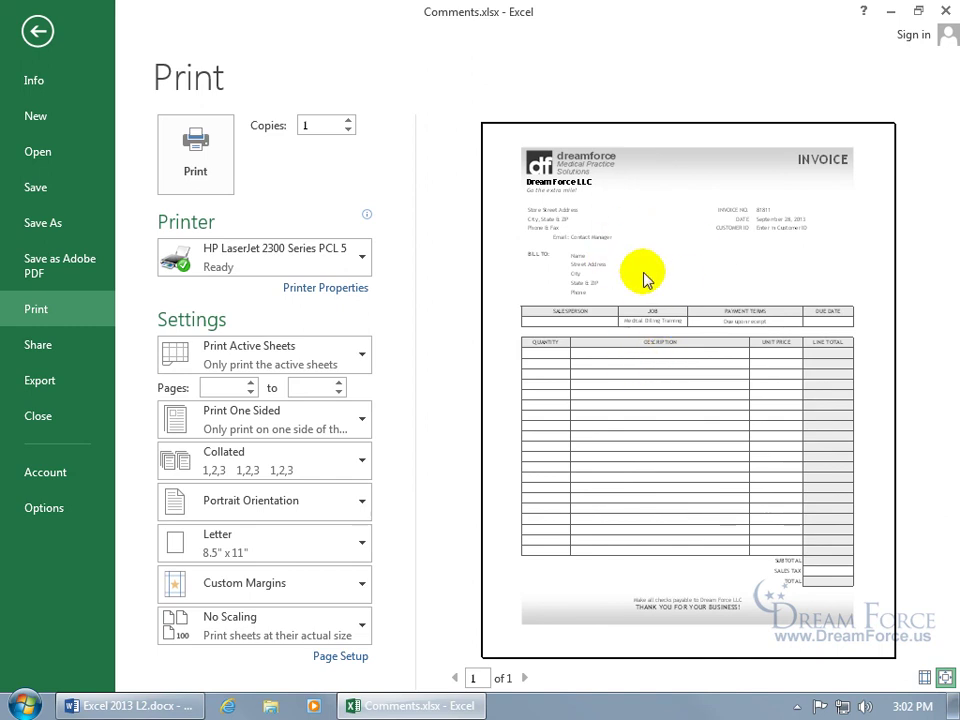
pyautogui.click(37, 31)
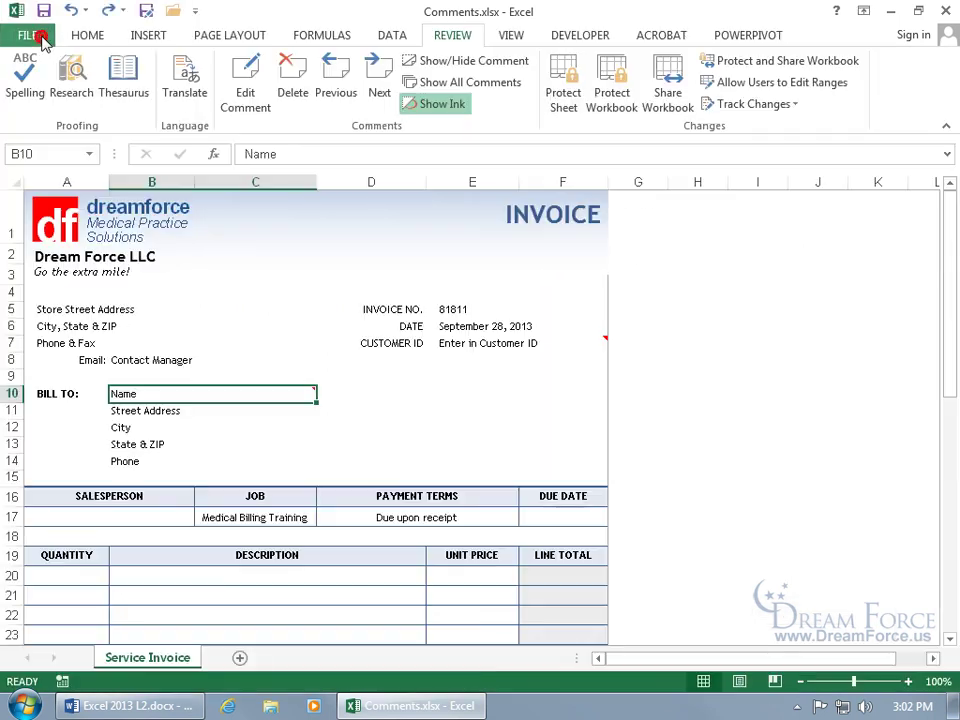
pyautogui.click(457, 88)
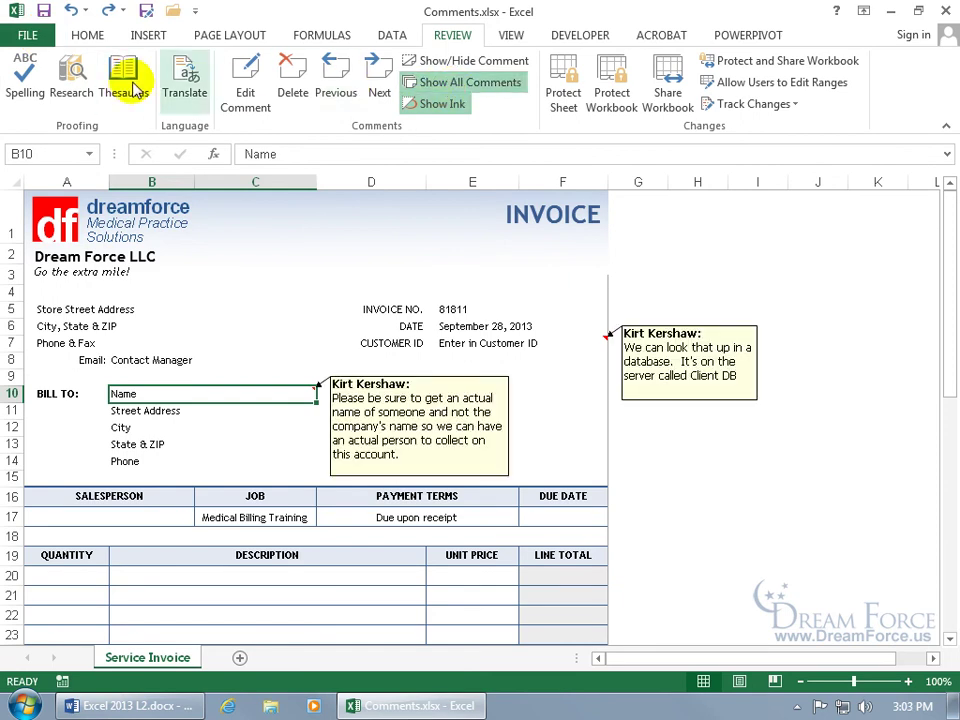
# Step: In Page Setup's Sheet options, set Comments to print As displayed on sheet
pyautogui.click(28, 35)
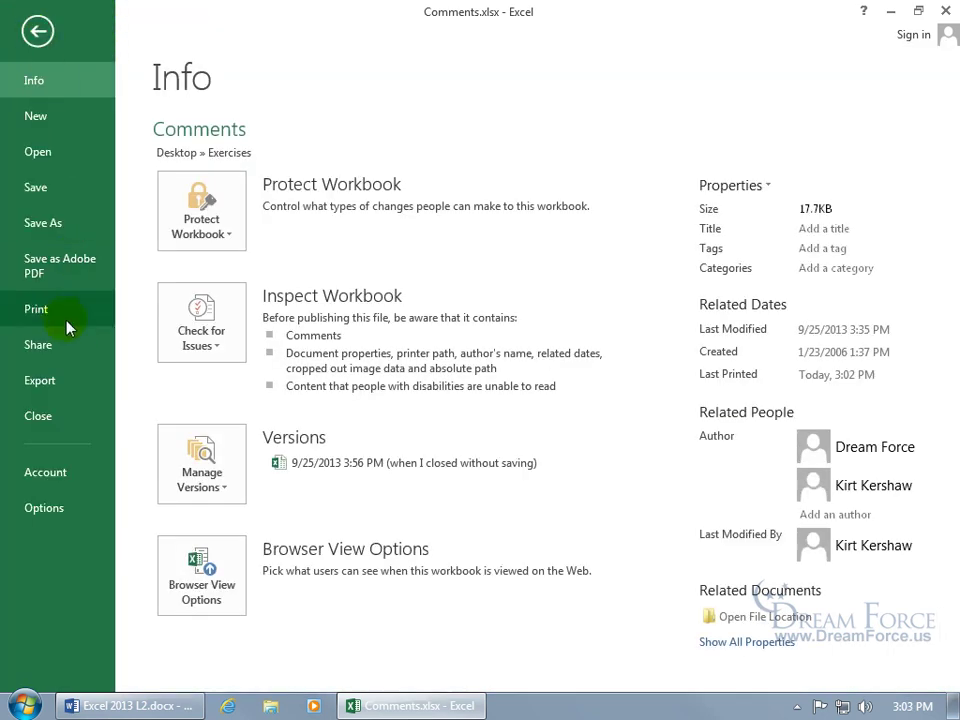
pyautogui.click(66, 316)
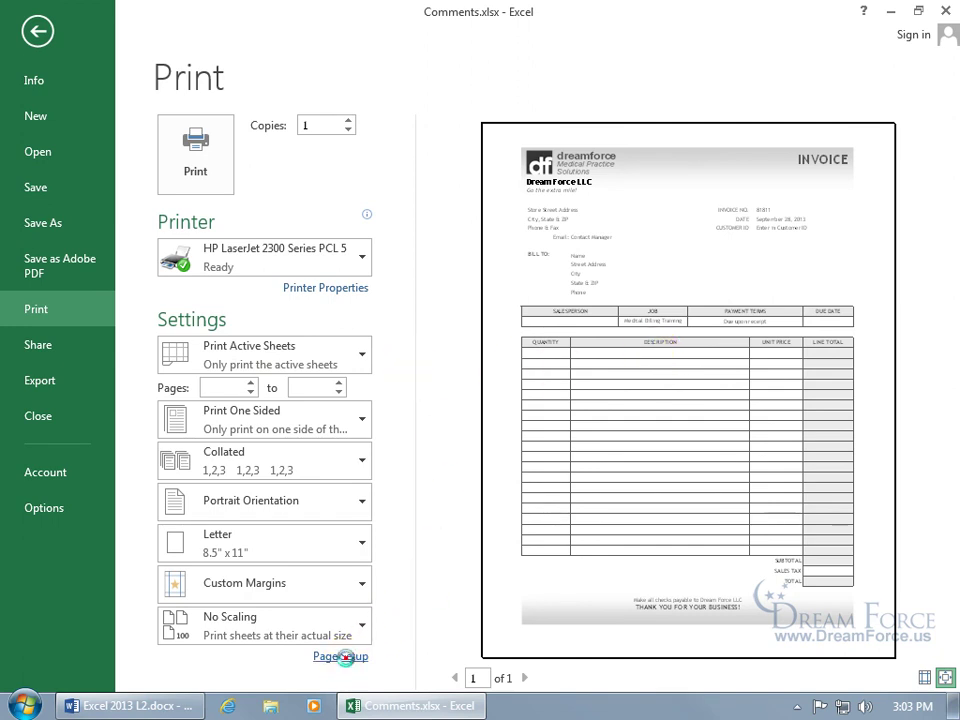
pyautogui.click(346, 660)
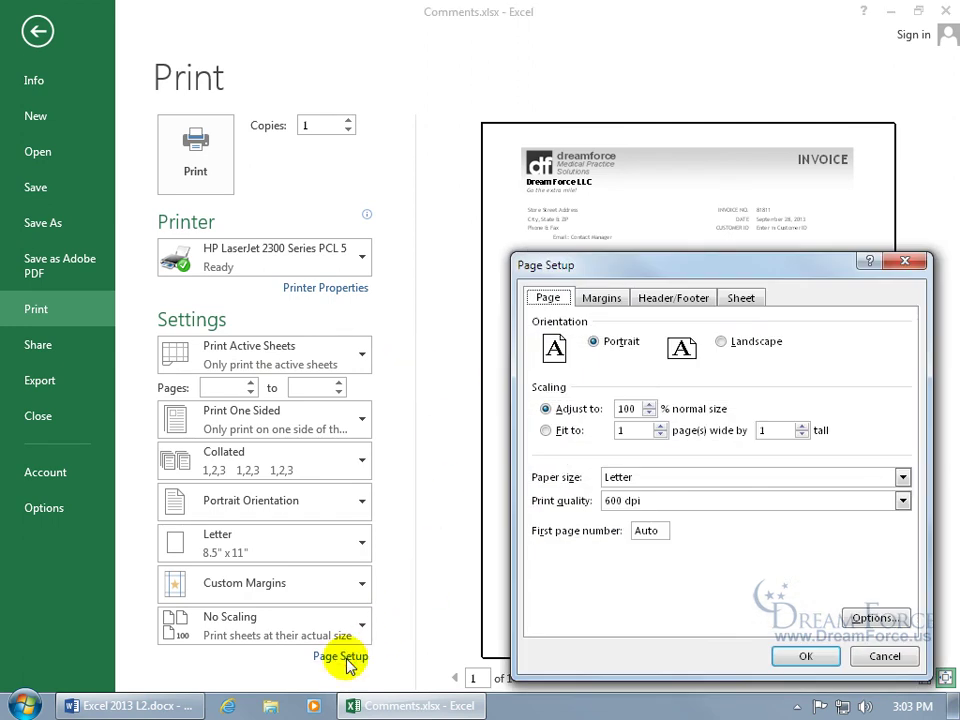
pyautogui.click(741, 298)
pyautogui.moveTo(737, 272); pyautogui.dragTo(518, 213)
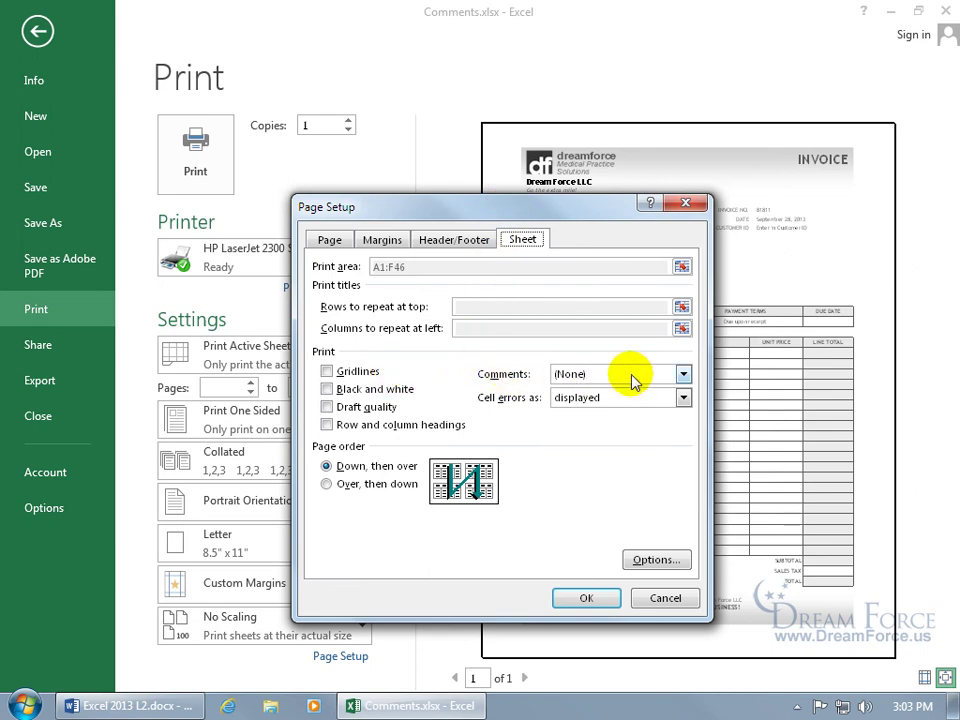
pyautogui.click(683, 375)
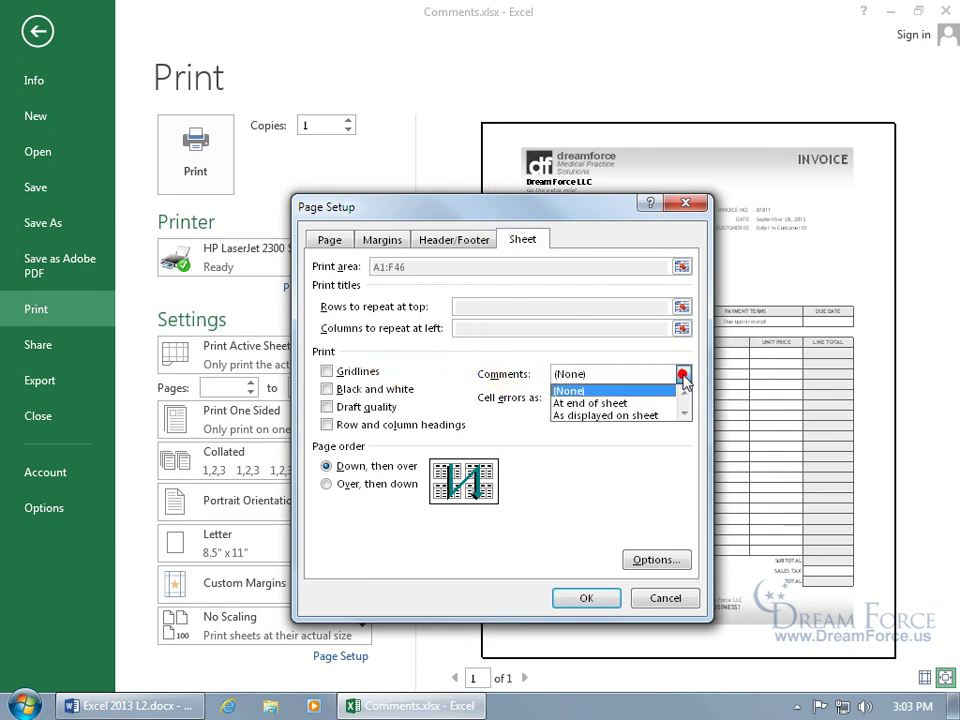
pyautogui.click(637, 418)
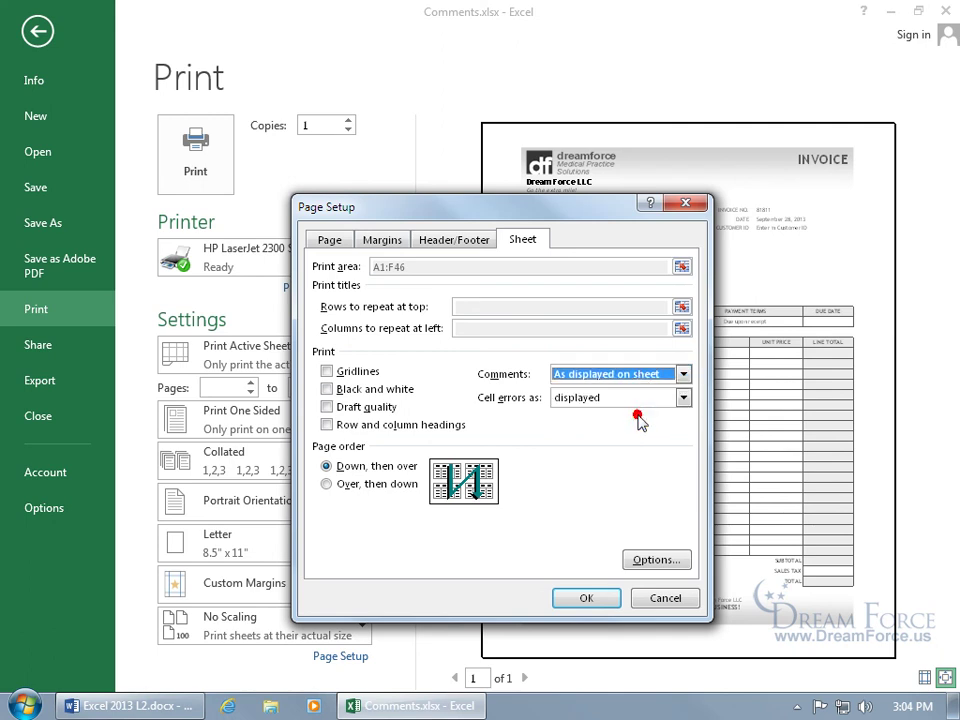
pyautogui.click(588, 598)
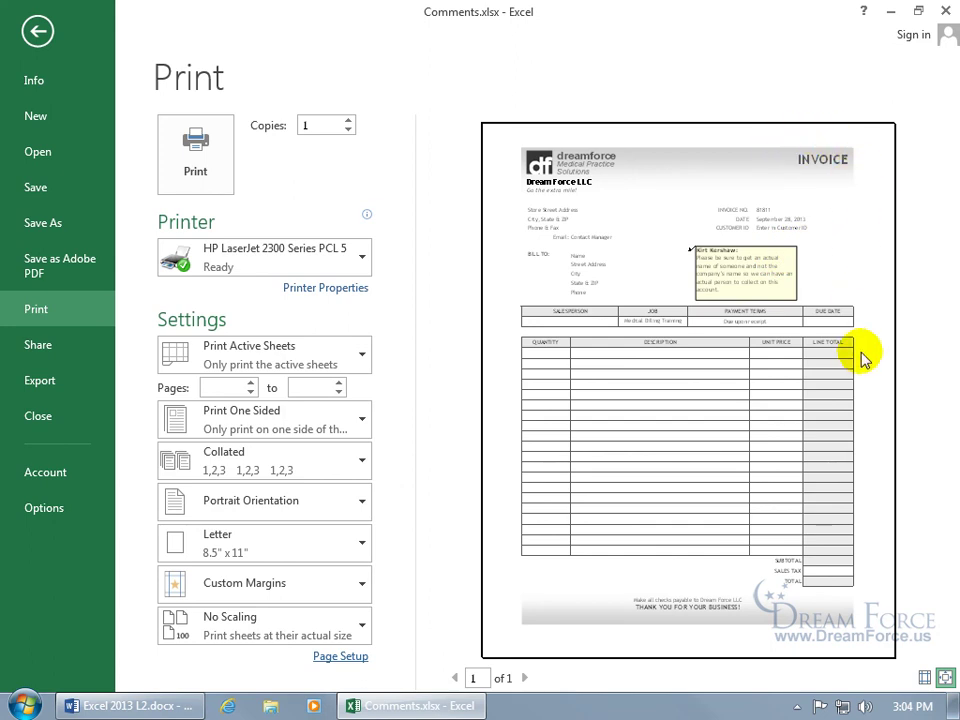
# Step: Drag the Client DB comment box up over D1:D4 beside the INVOICE title, then open the File view
pyautogui.click(38, 31)
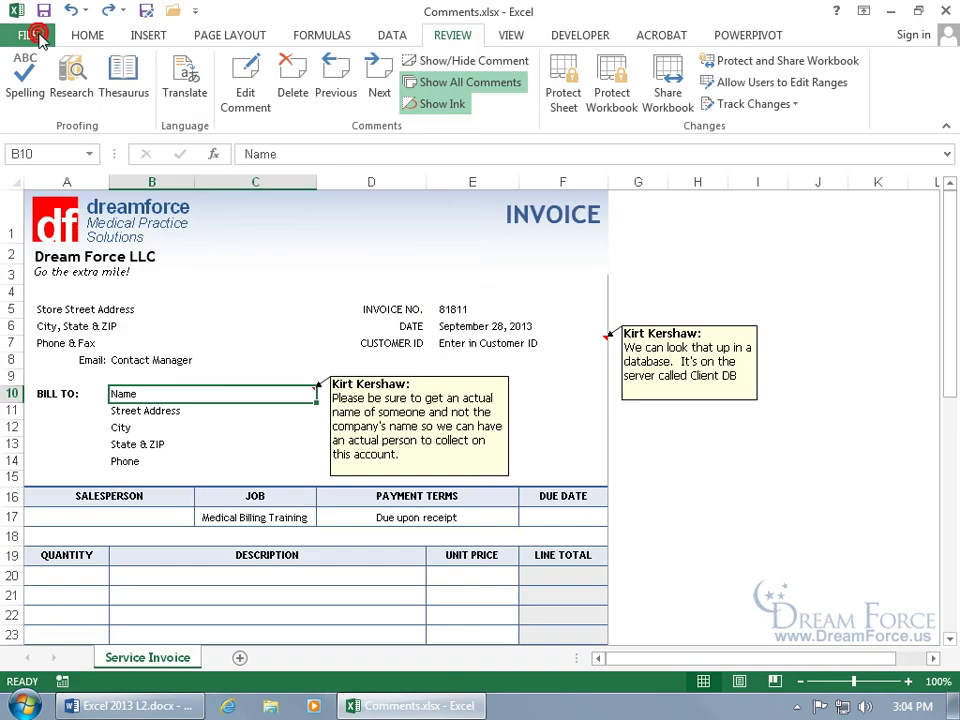
pyautogui.click(677, 326)
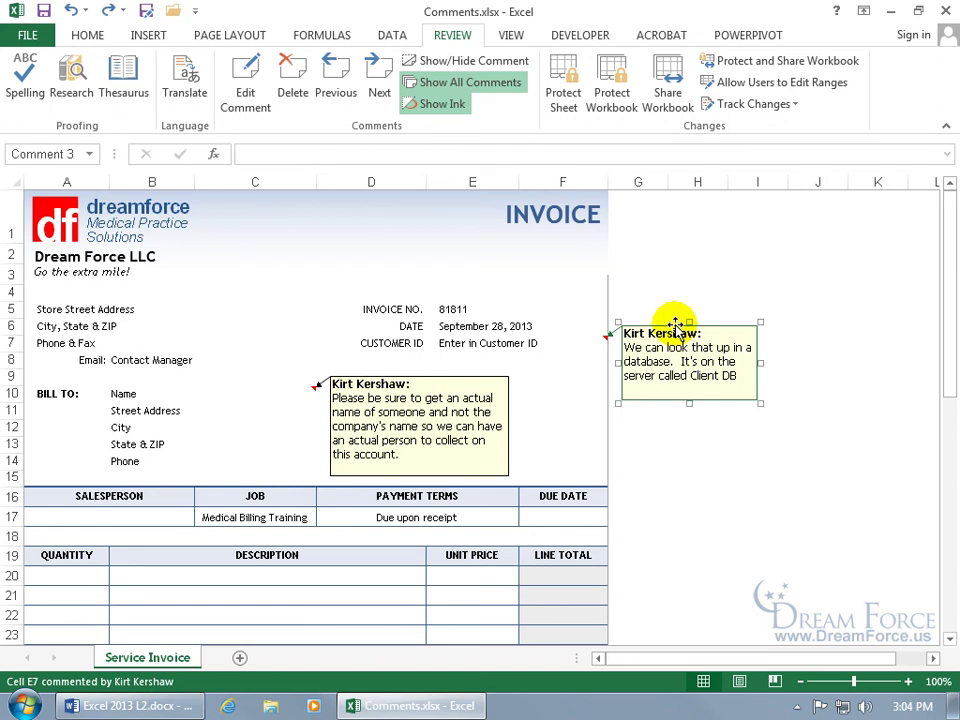
pyautogui.moveTo(676, 325); pyautogui.dragTo(363, 217)
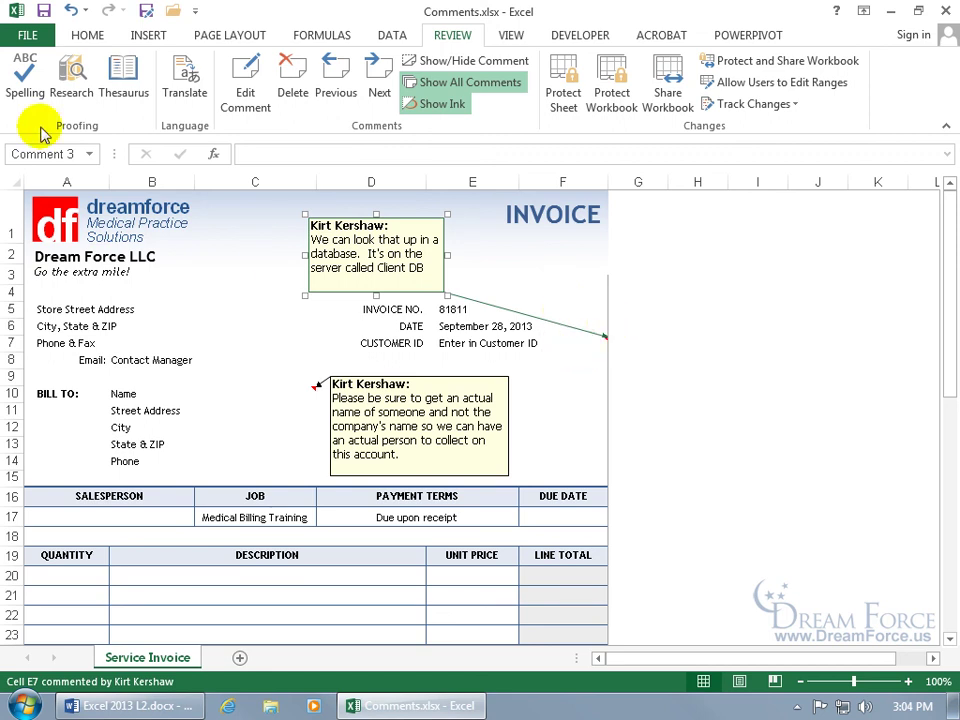
pyautogui.click(27, 35)
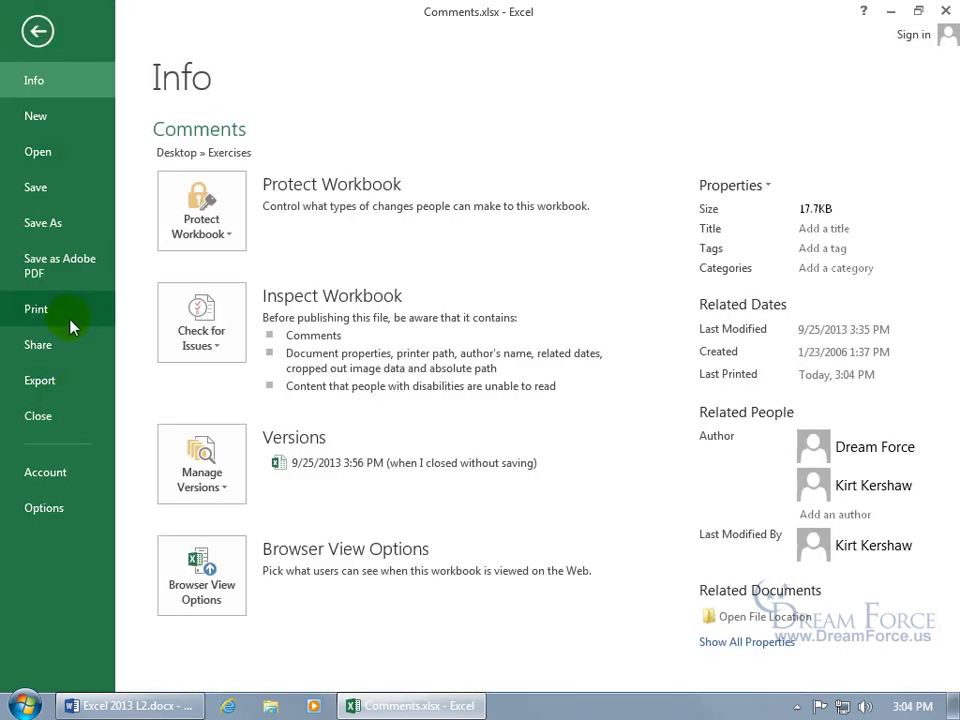
# Step: Set comments to print At end of sheet and inspect the extra comments page in the preview
pyautogui.click(69, 312)
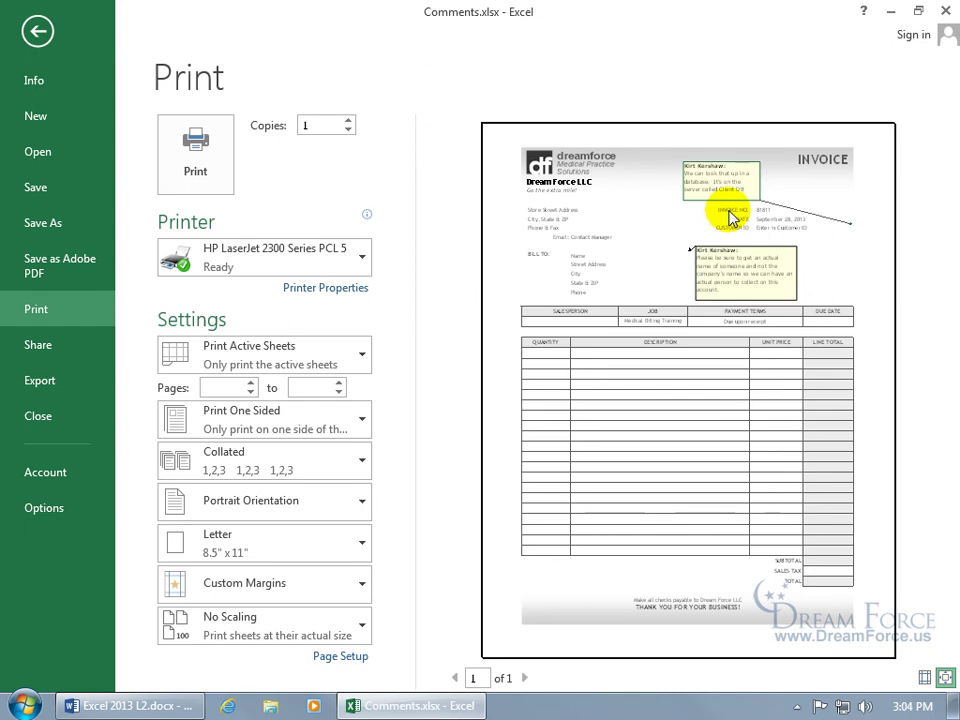
pyautogui.click(332, 657)
pyautogui.click(522, 240)
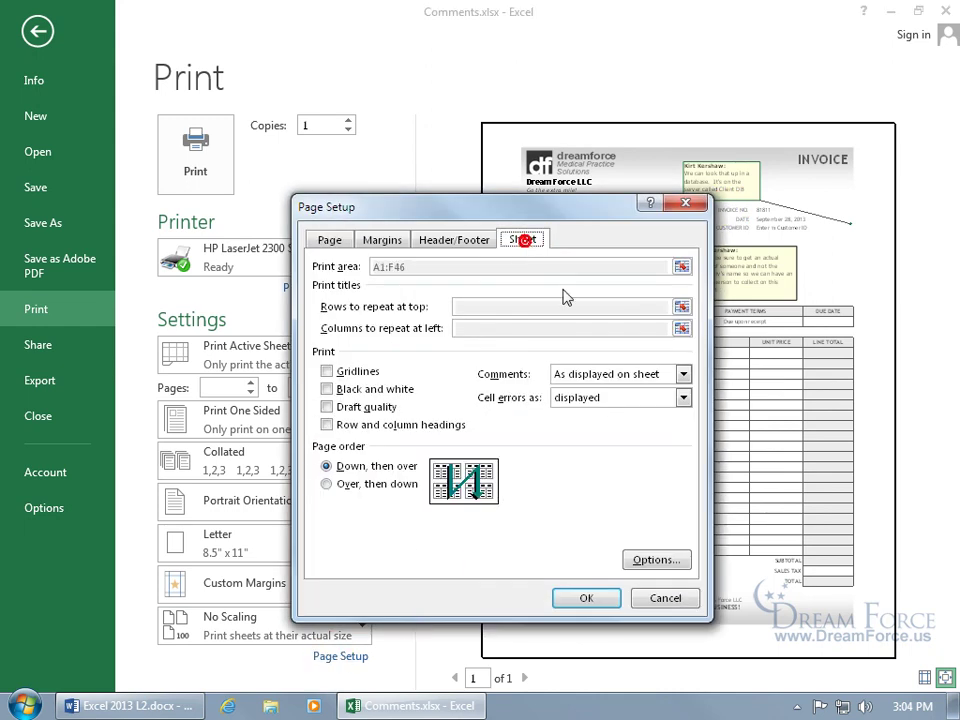
pyautogui.click(682, 374)
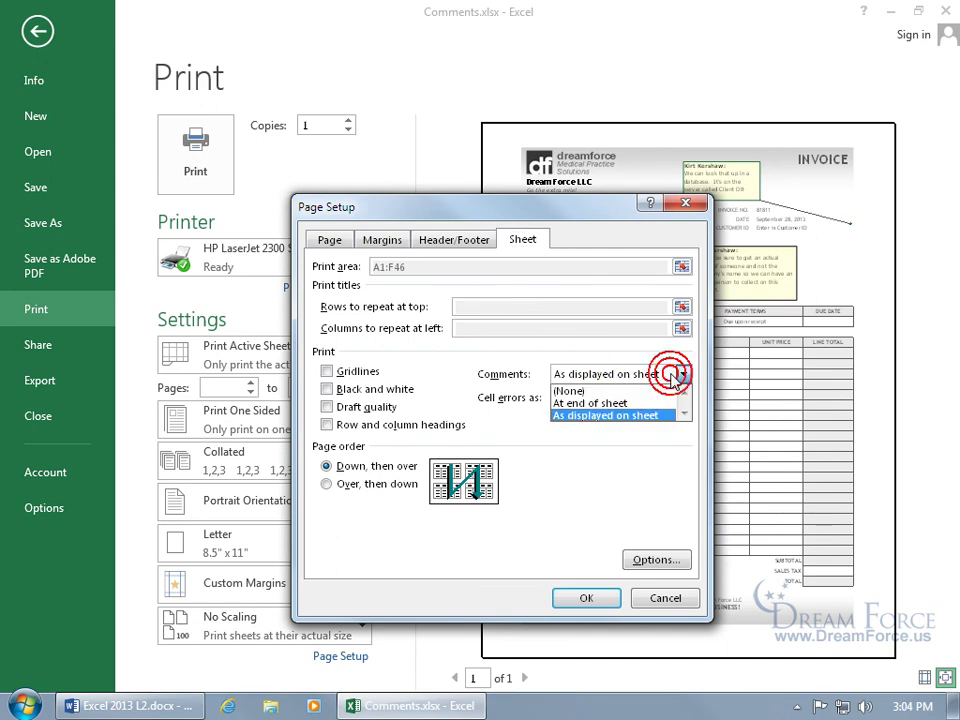
pyautogui.click(641, 404)
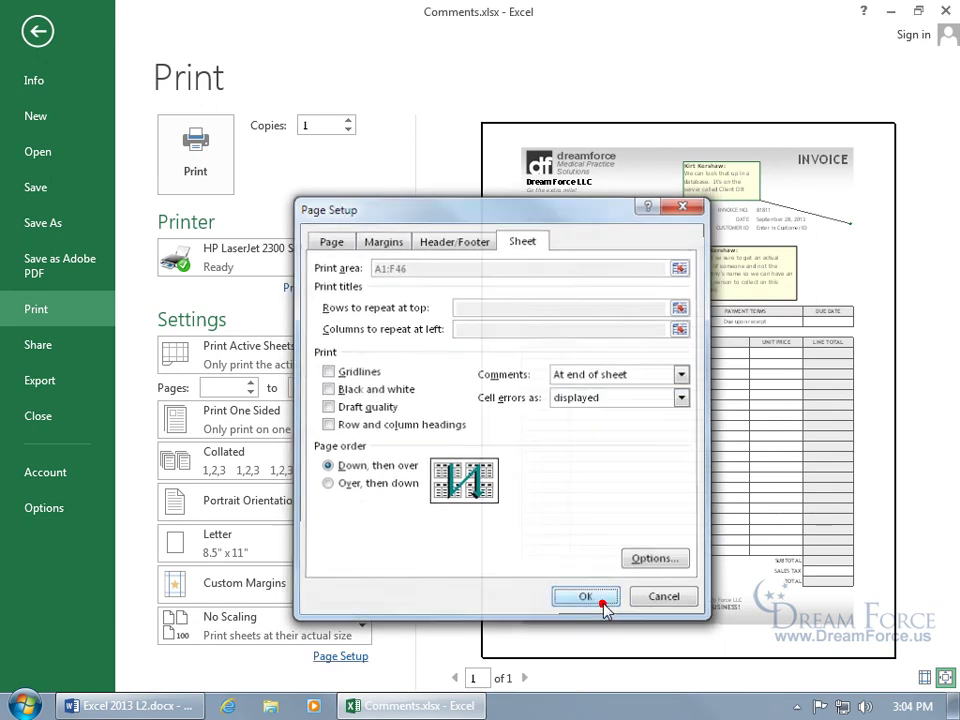
pyautogui.click(602, 600)
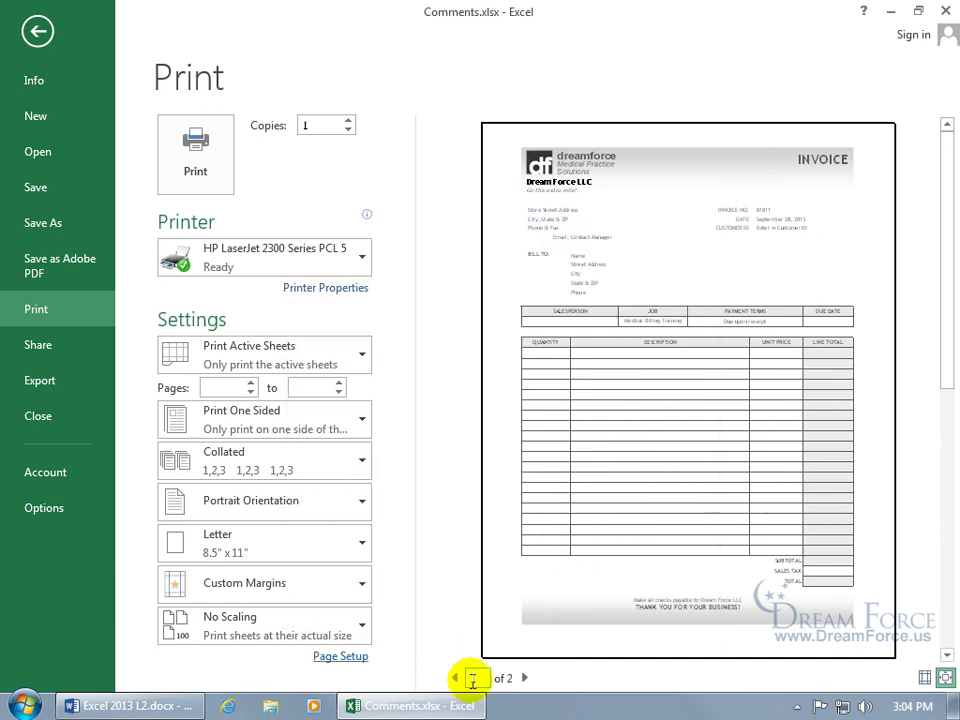
pyautogui.click(523, 678)
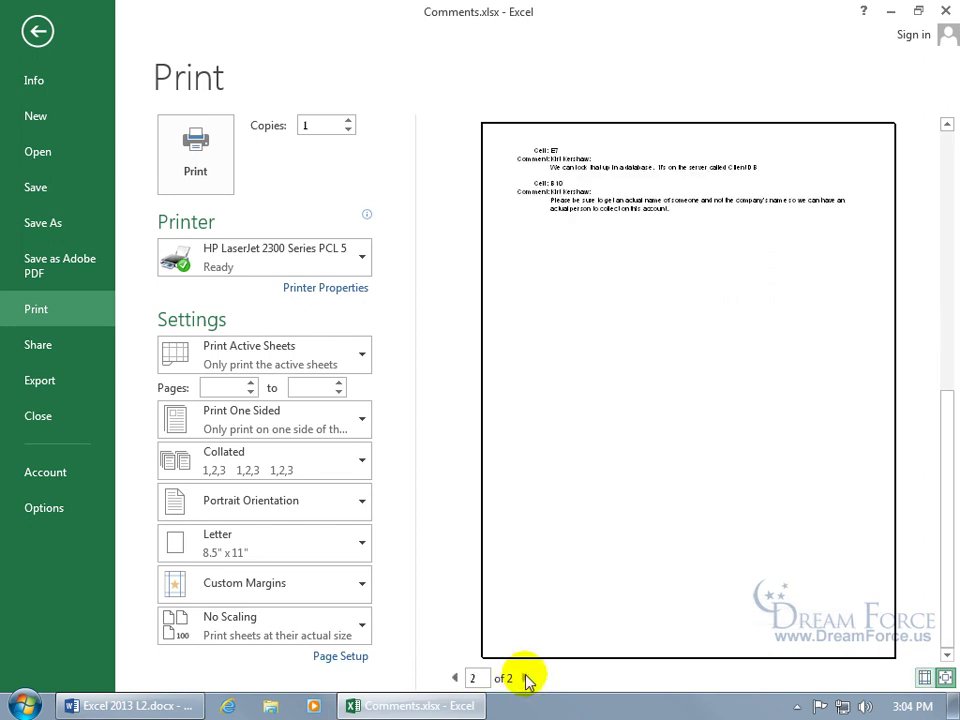
pyautogui.click(945, 679)
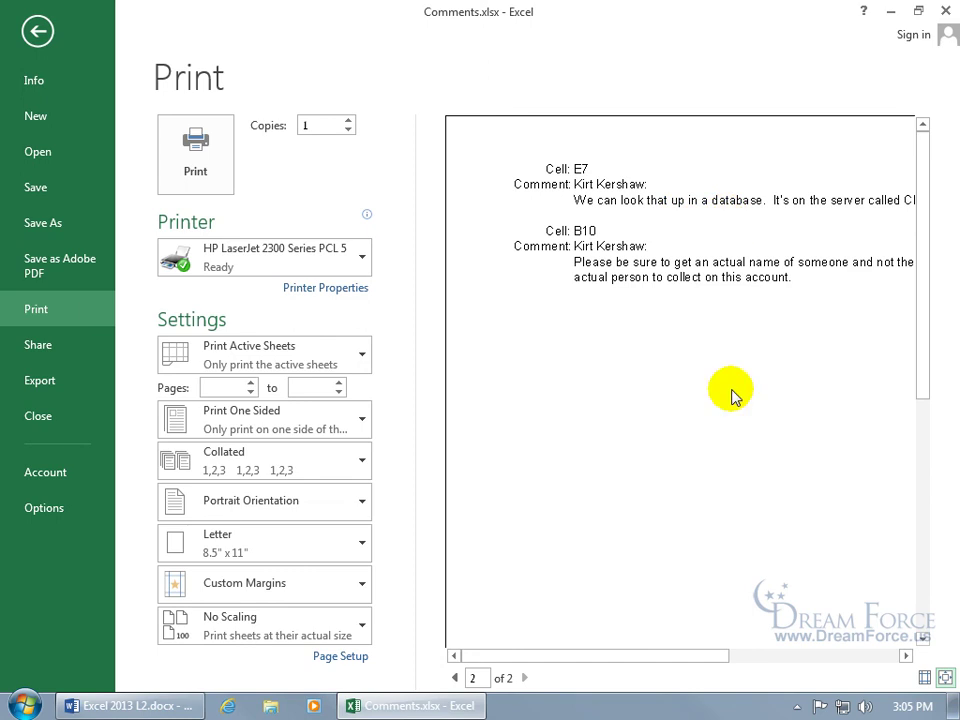
pyautogui.moveTo(636, 656); pyautogui.dragTo(762, 660)
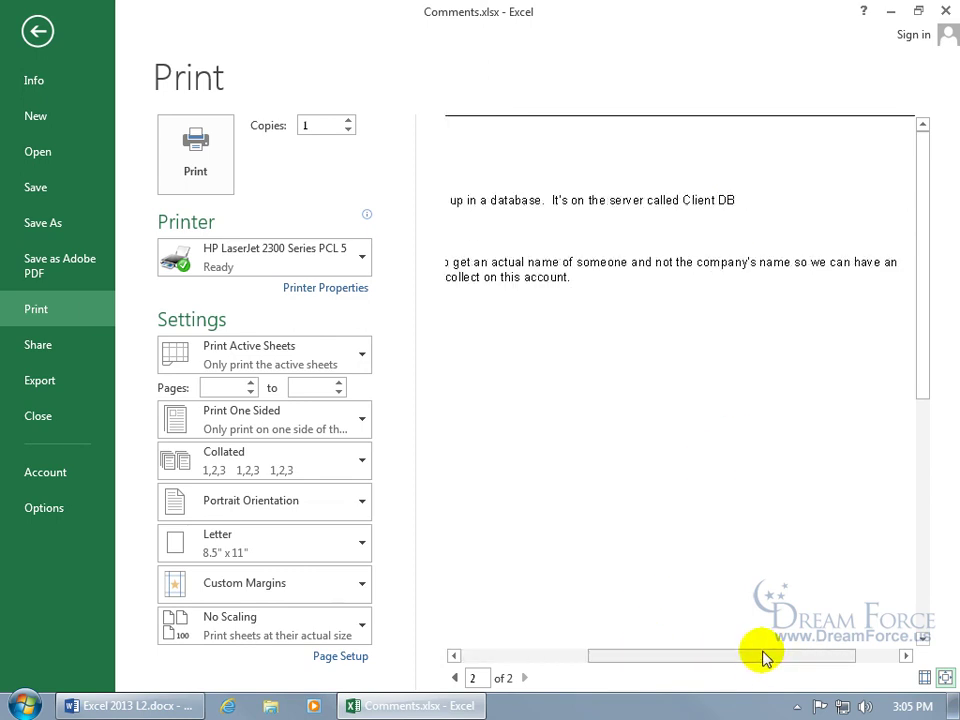
pyautogui.click(454, 678)
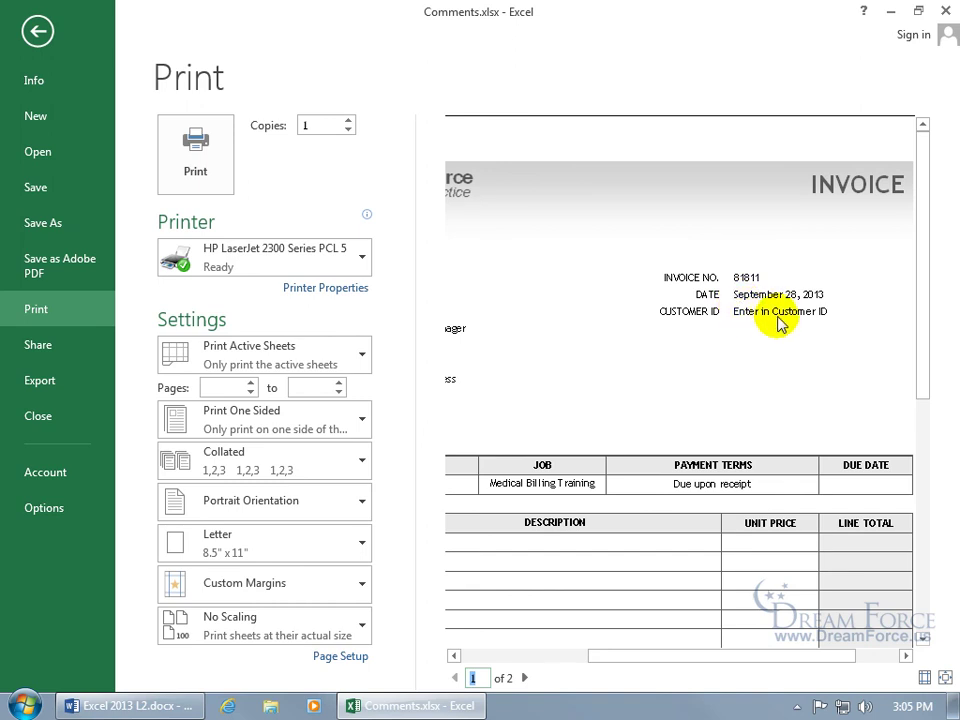
# Step: Change the Page Setup Comments option to (None) so the invoice fits one page
pyautogui.click(345, 656)
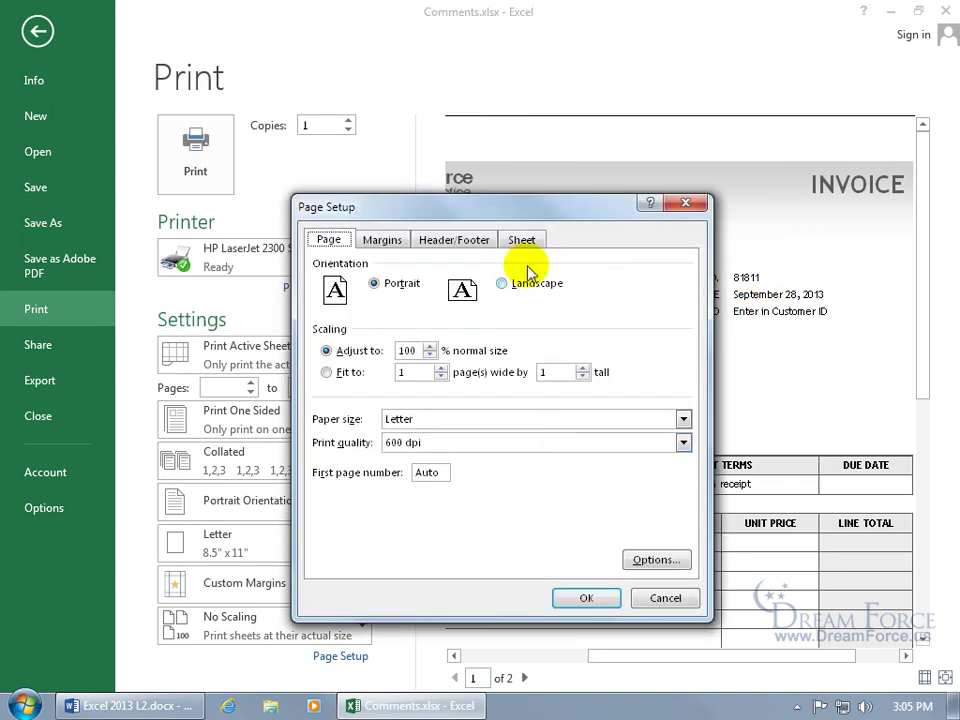
pyautogui.click(523, 241)
pyautogui.click(683, 373)
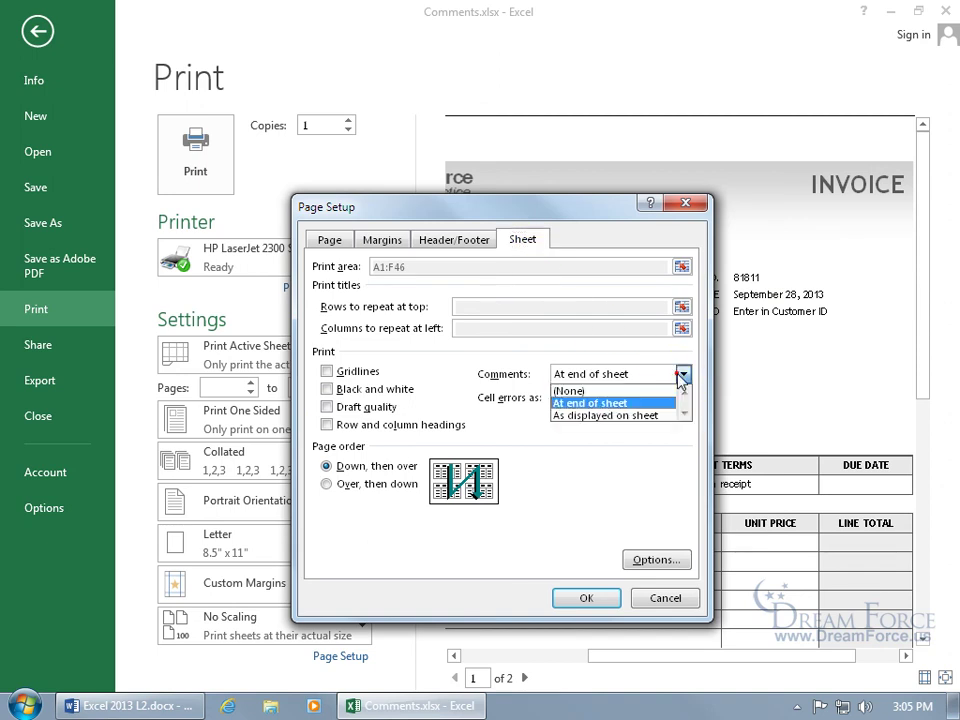
pyautogui.click(634, 388)
pyautogui.click(596, 598)
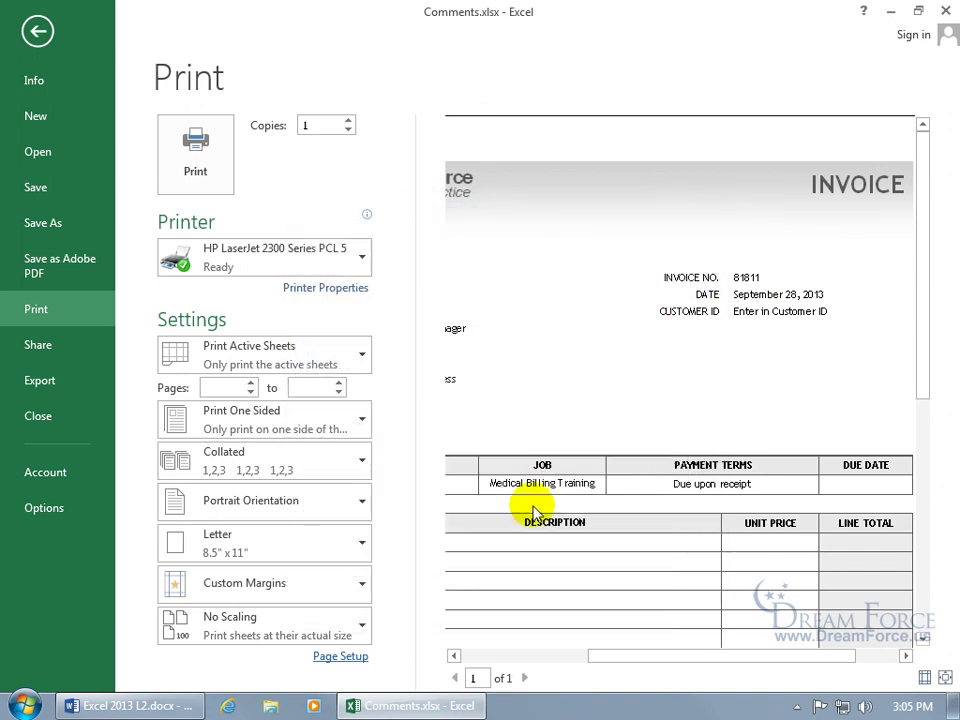
pyautogui.click(944, 678)
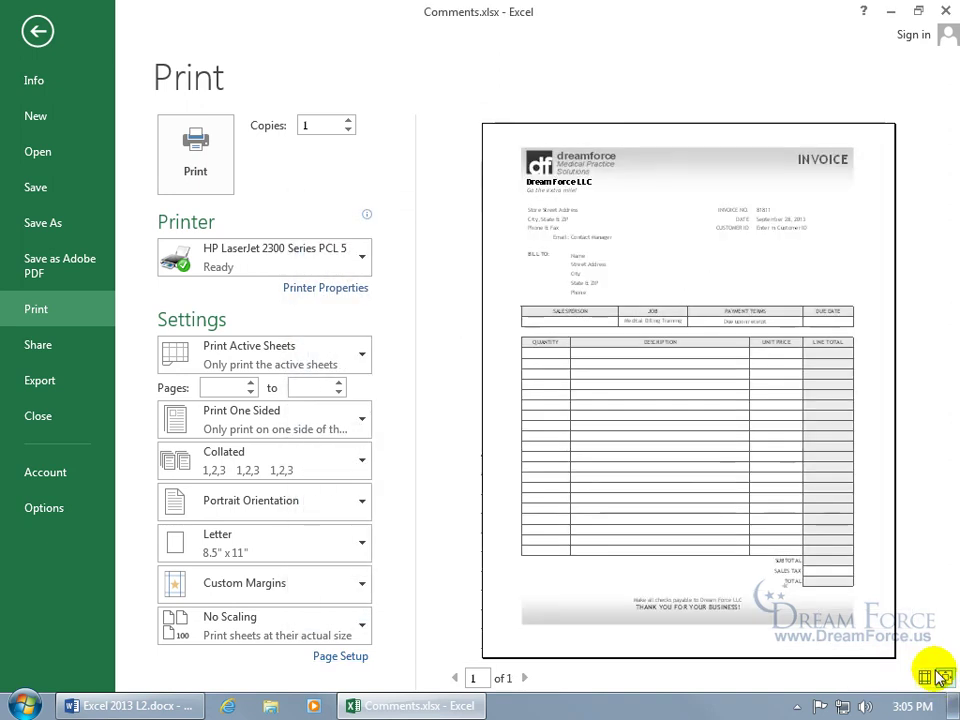
# Step: Open the Format Comment Colors and Lines fill colour list for the Client DB comment
pyautogui.click(37, 31)
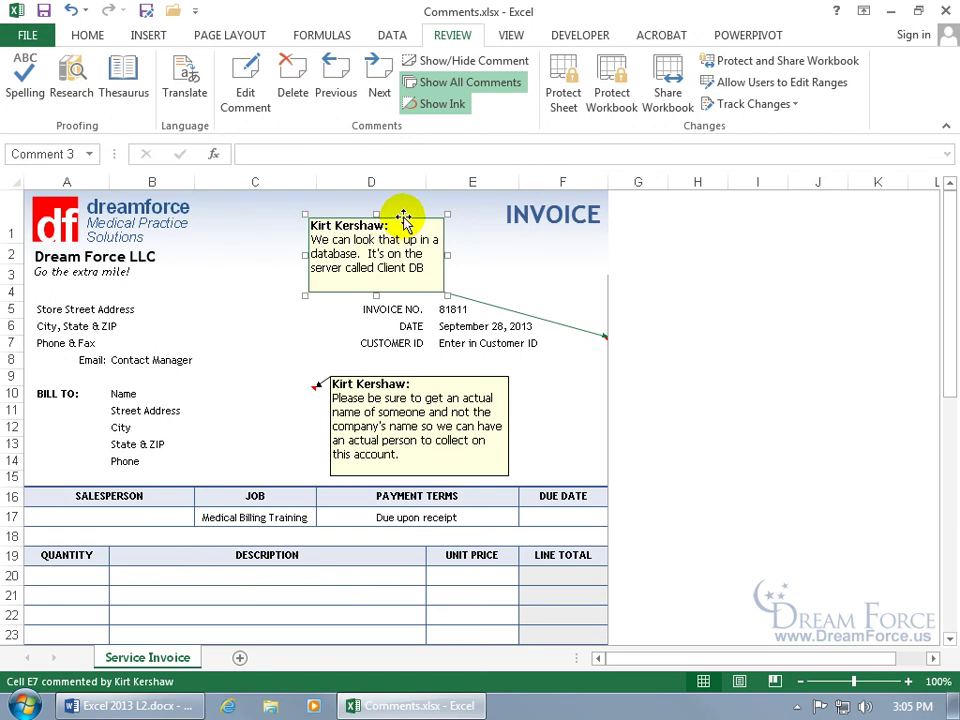
pyautogui.rightClick(404, 216)
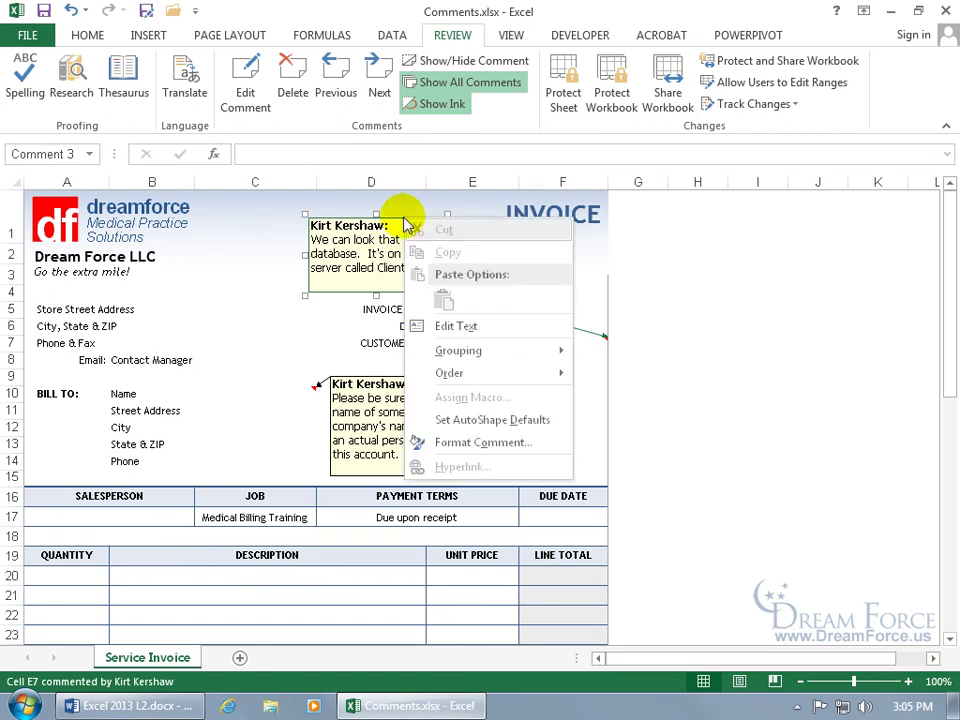
pyautogui.click(458, 442)
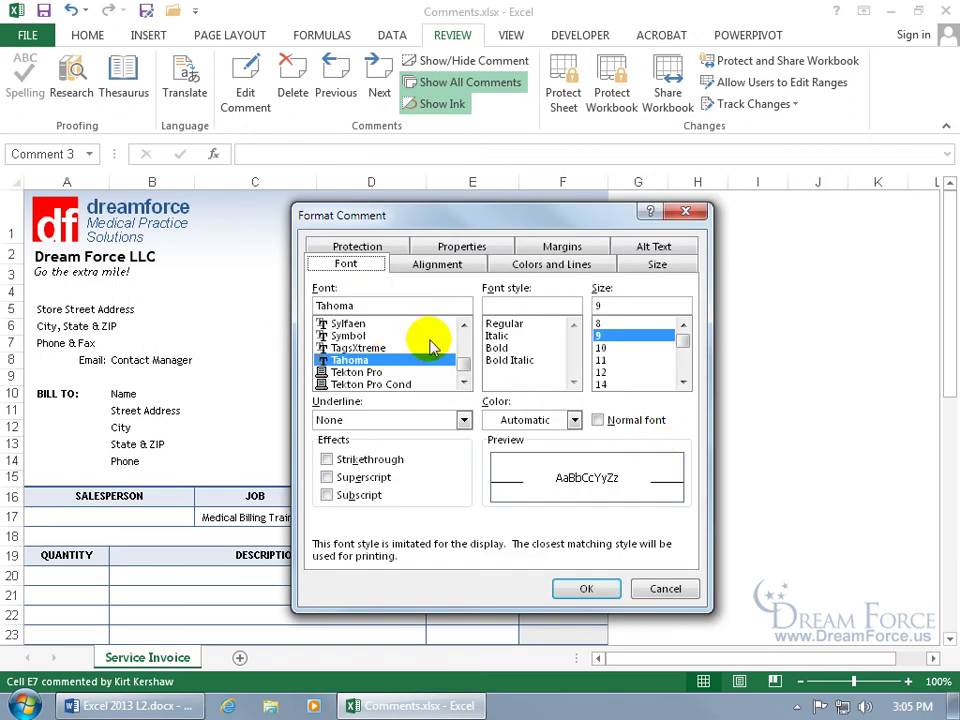
pyautogui.click(537, 264)
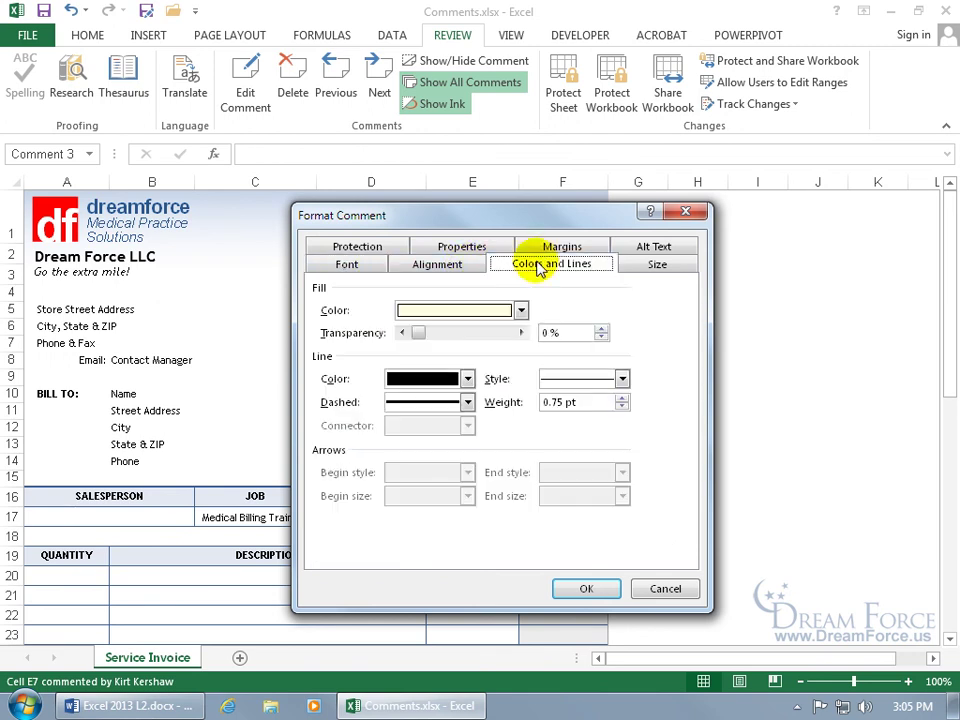
pyautogui.click(521, 311)
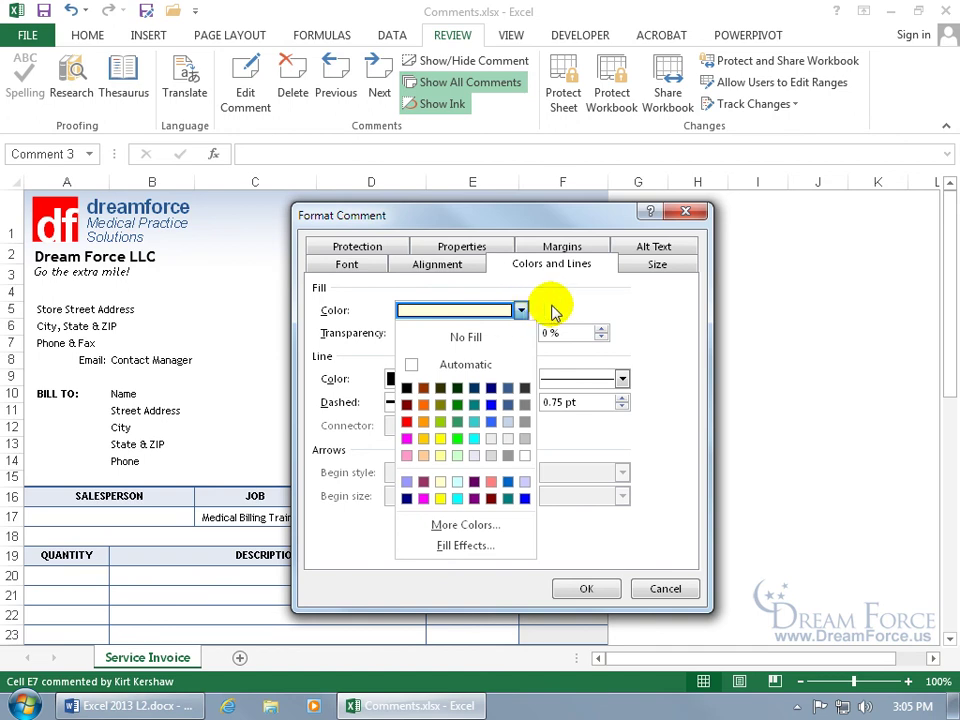
# Step: Fill the E7 comment with the blue ghost clip art found by searching Office.com for 'gho'
pyautogui.click(480, 546)
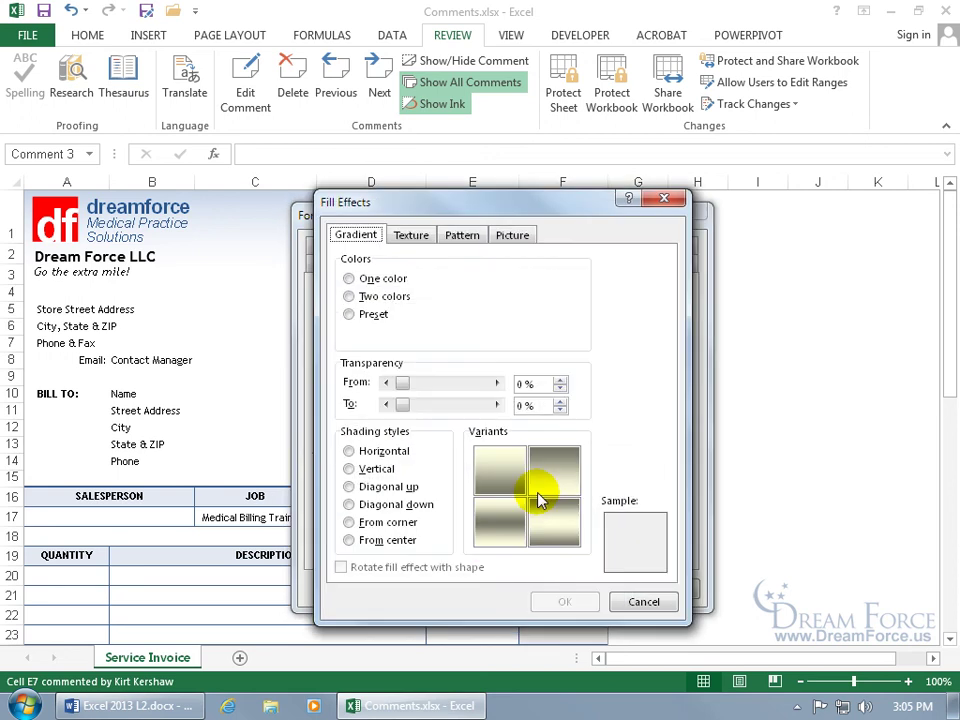
pyautogui.click(507, 238)
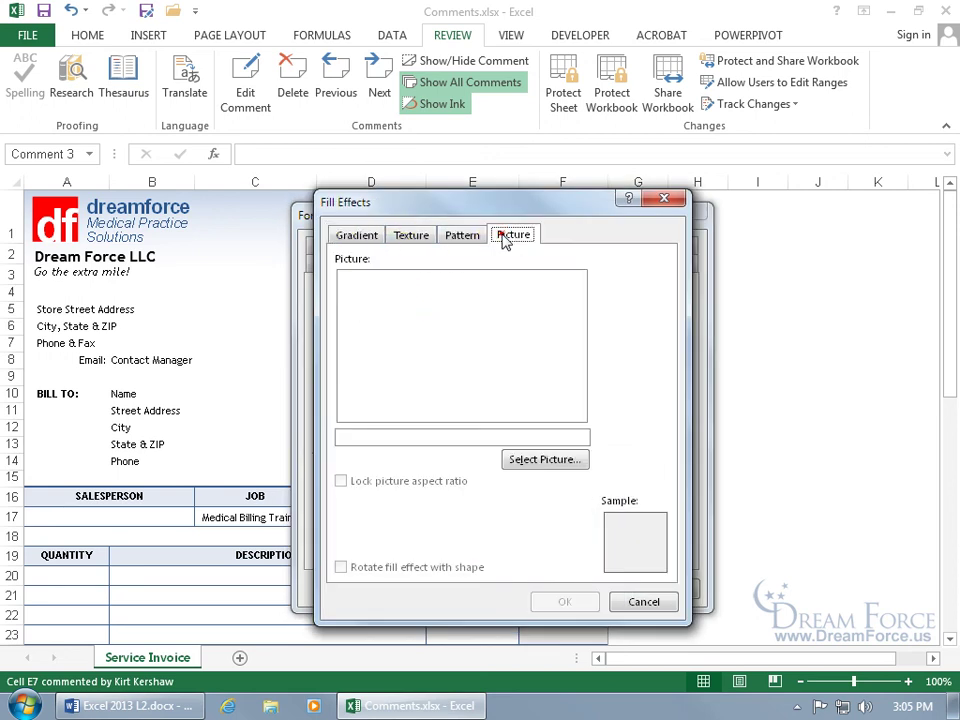
pyautogui.click(546, 464)
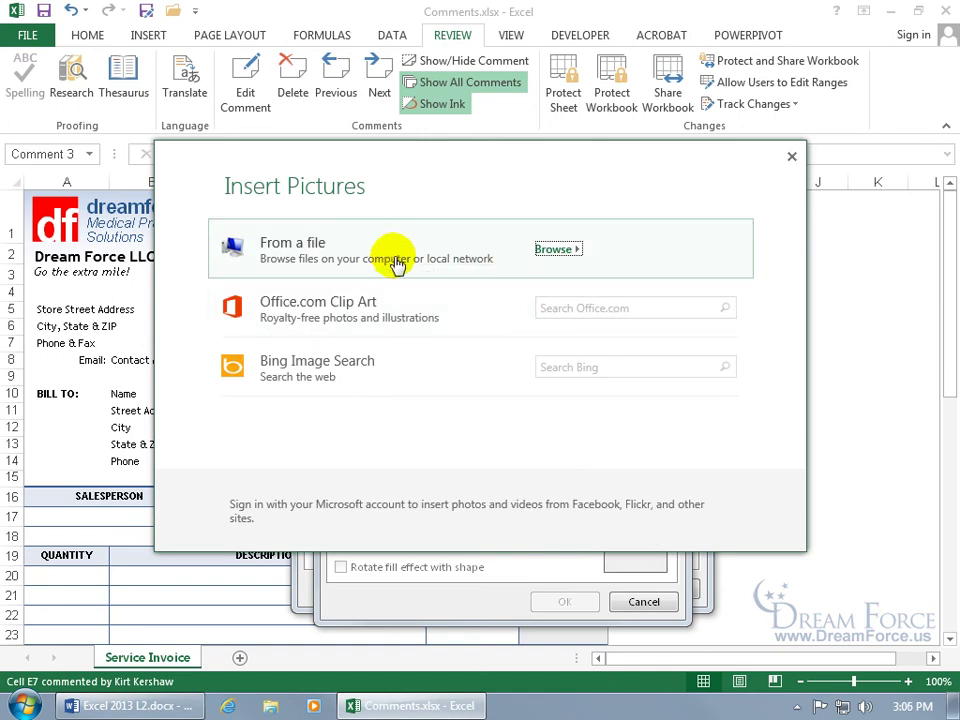
pyautogui.click(581, 307)
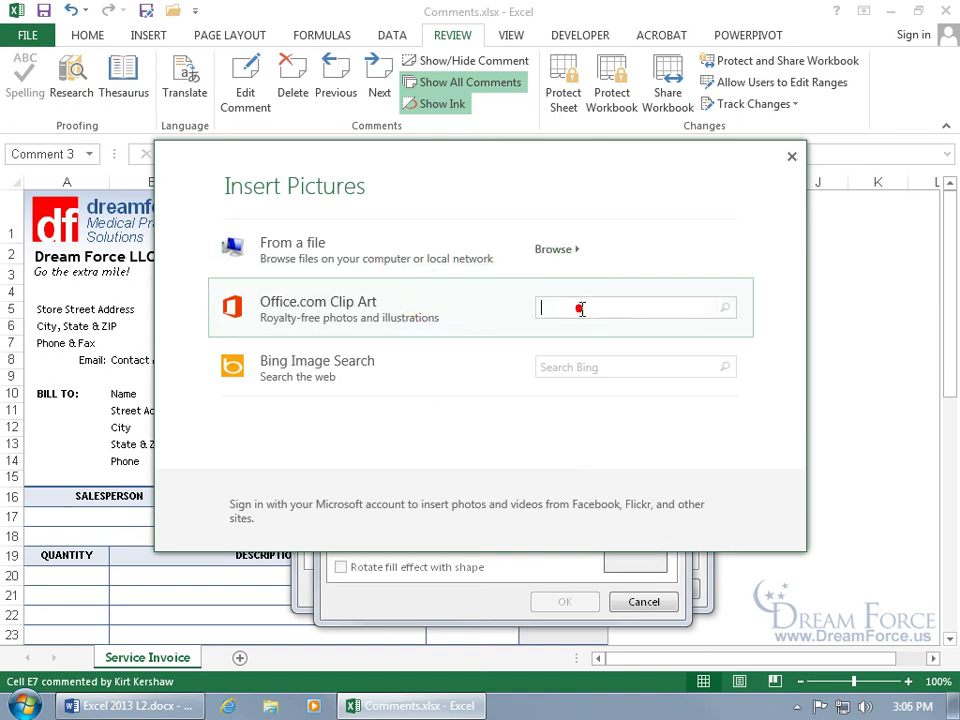
pyautogui.write('ghost')
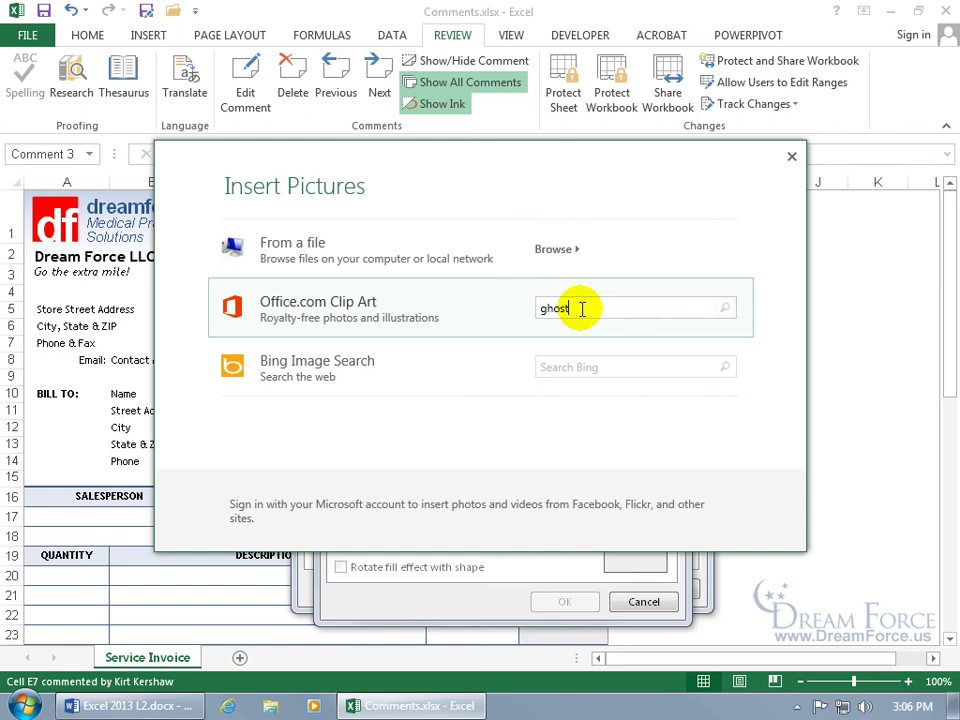
pyautogui.press('Return')
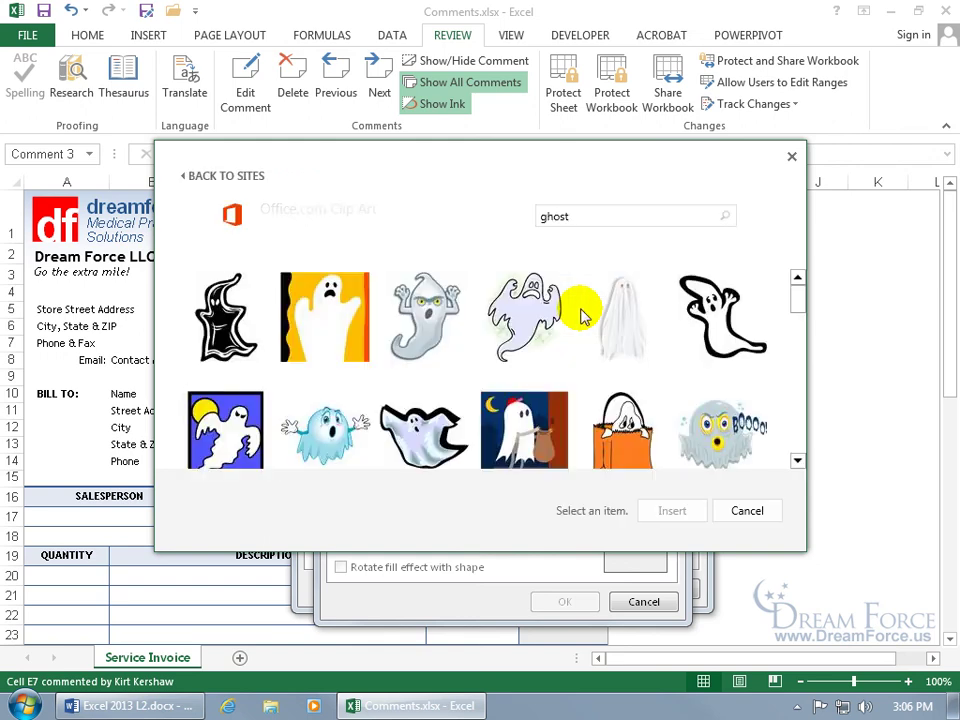
pyautogui.click(328, 440)
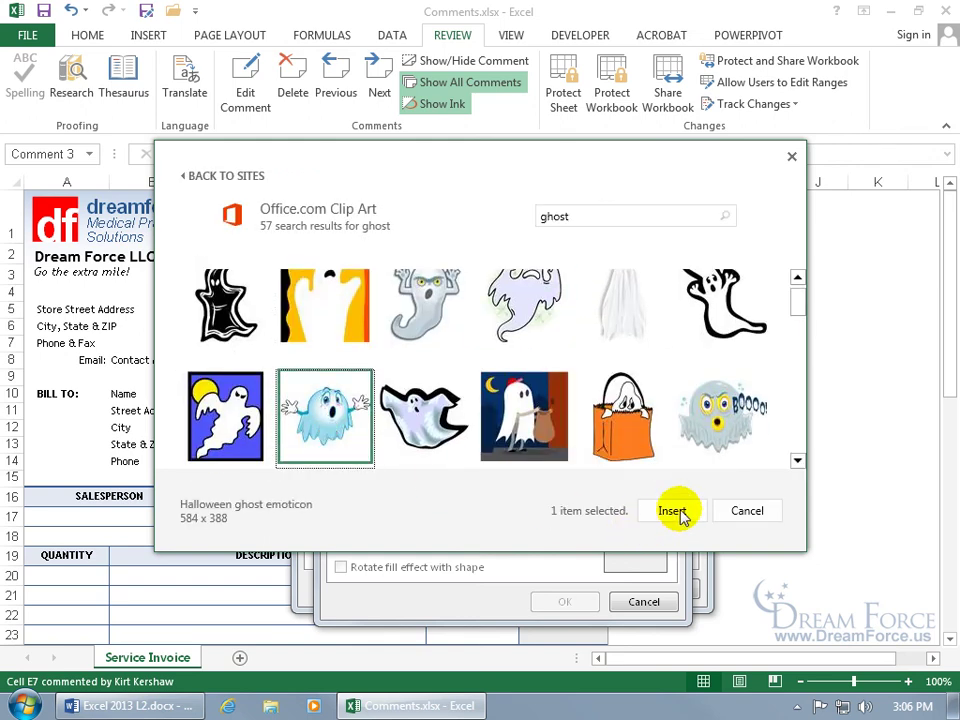
pyautogui.click(671, 510)
pyautogui.click(585, 602)
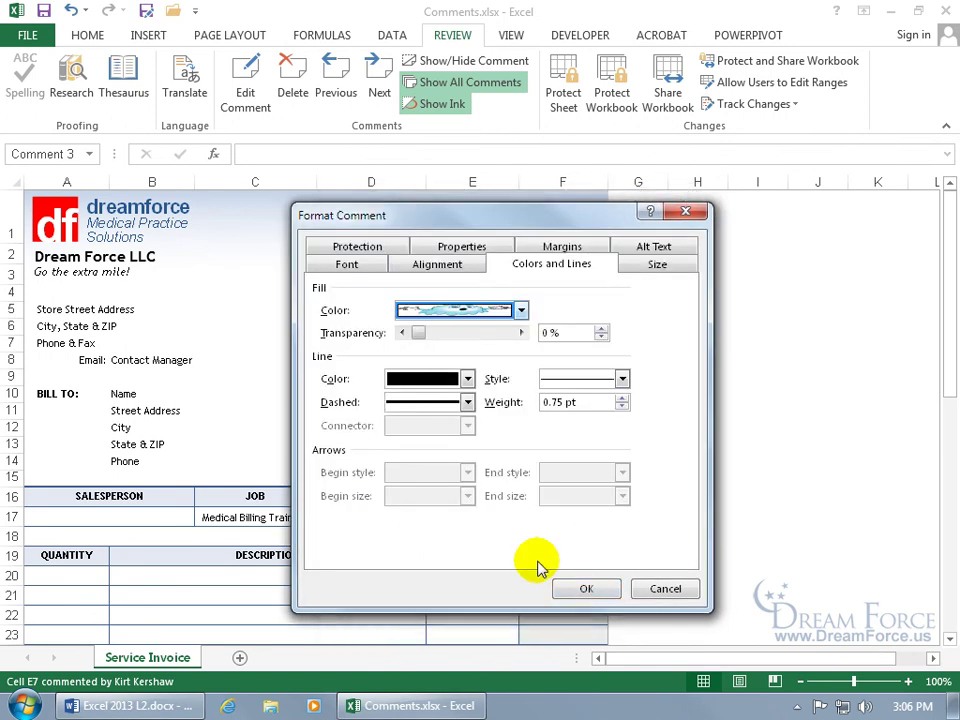
pyautogui.click(586, 589)
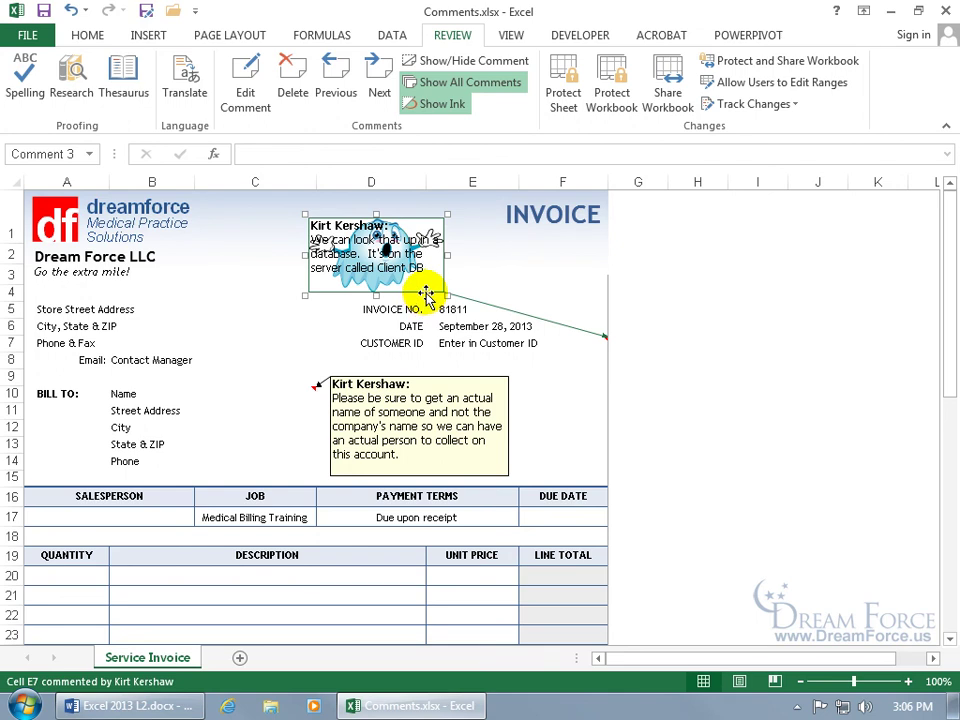
# Step: Hide all comments to their red indicators and move the E7 comment box down over E10–F14
pyautogui.click(537, 367)
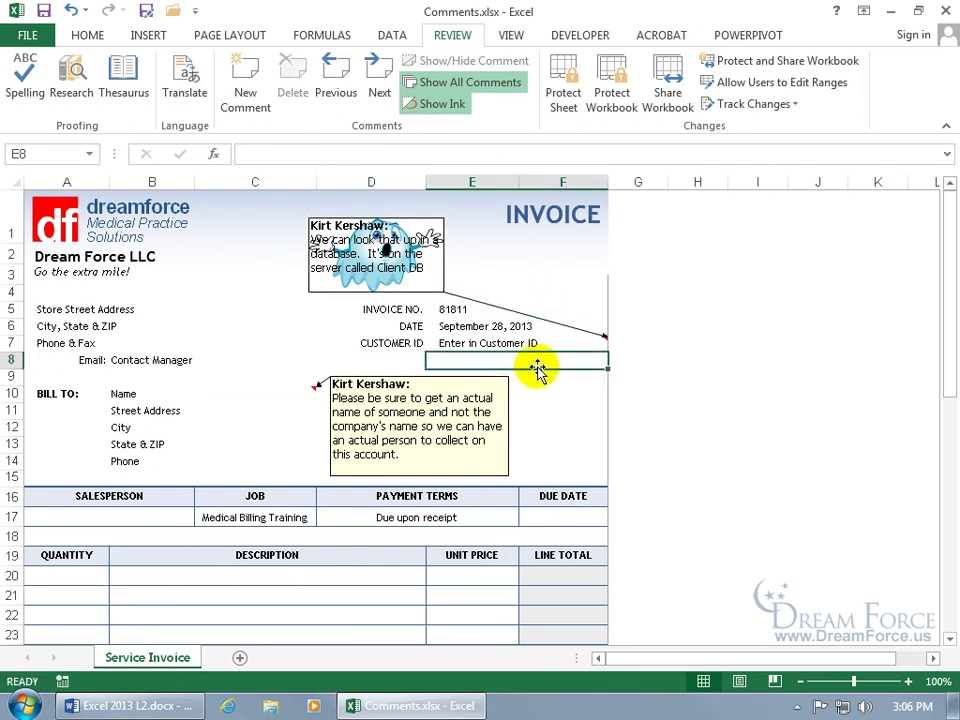
pyautogui.click(478, 80)
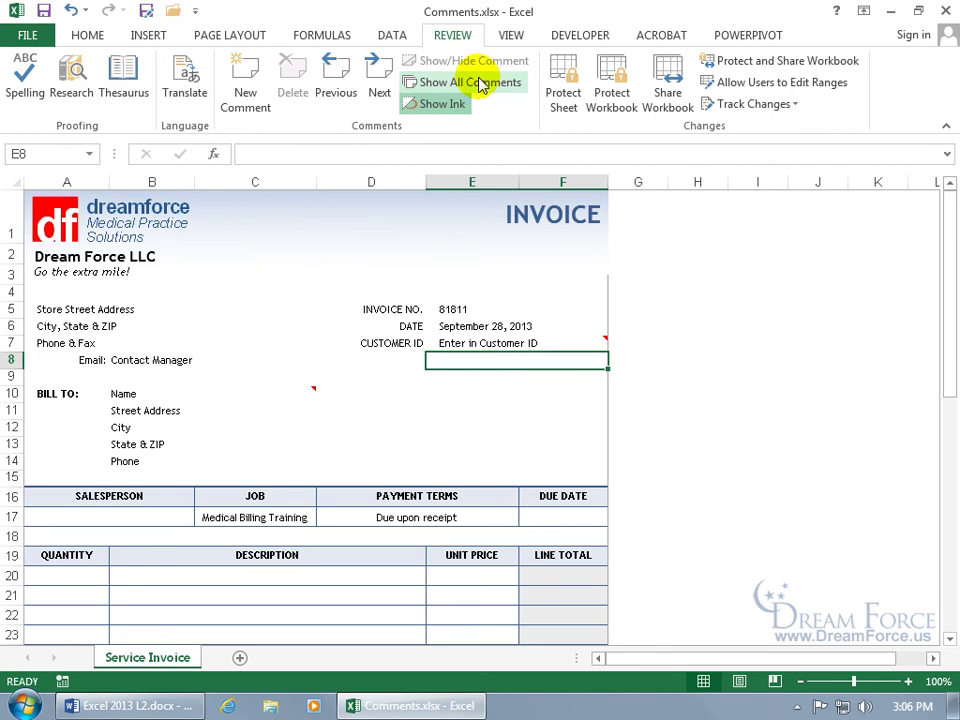
pyautogui.moveTo(535, 345)
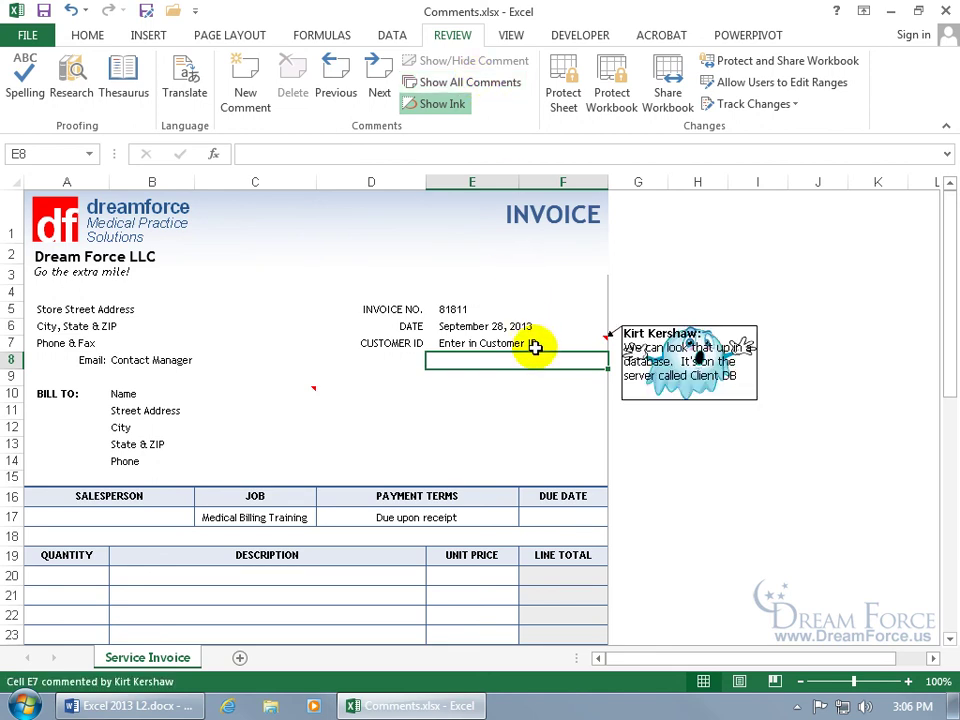
pyautogui.rightClick(535, 346)
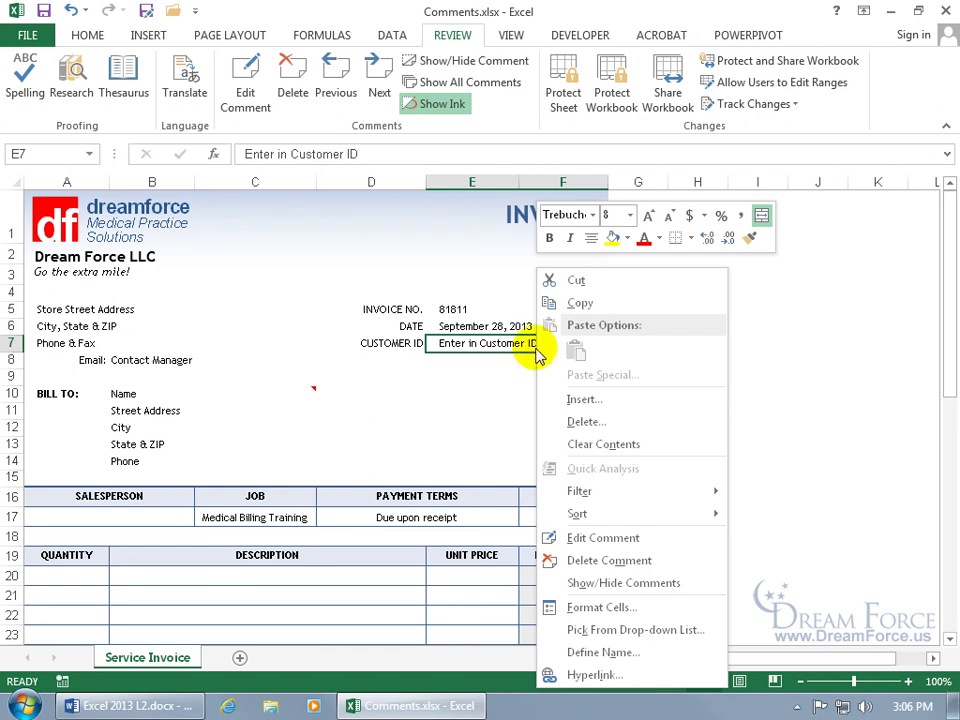
pyautogui.click(620, 538)
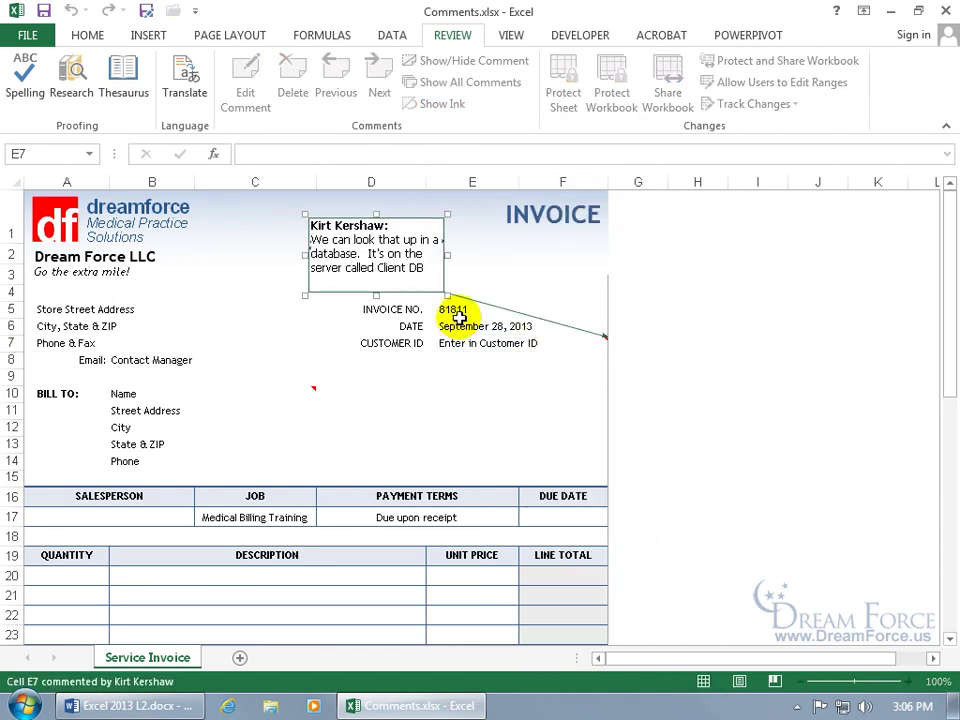
pyautogui.moveTo(413, 297); pyautogui.dragTo(546, 449)
pyautogui.click(303, 322)
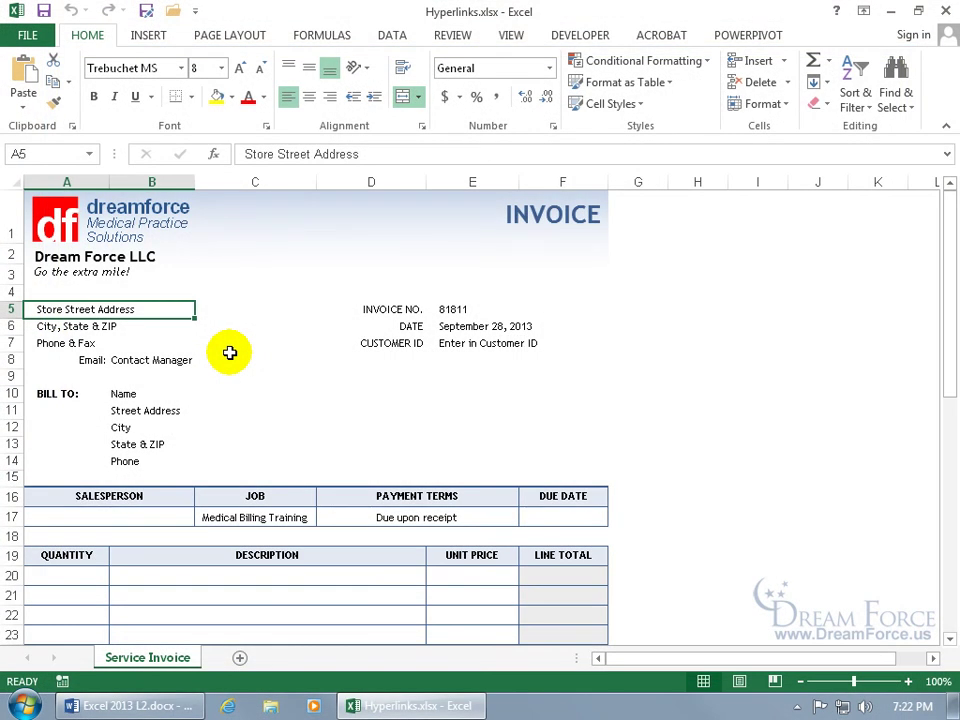
pyautogui.click(170, 289)
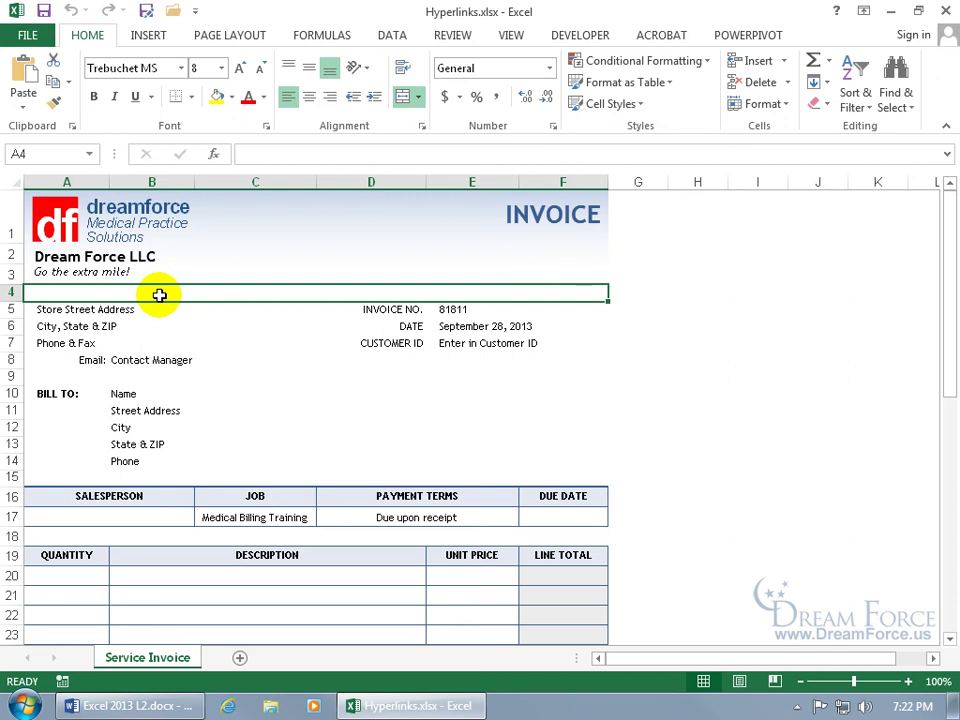
pyautogui.write('www.')
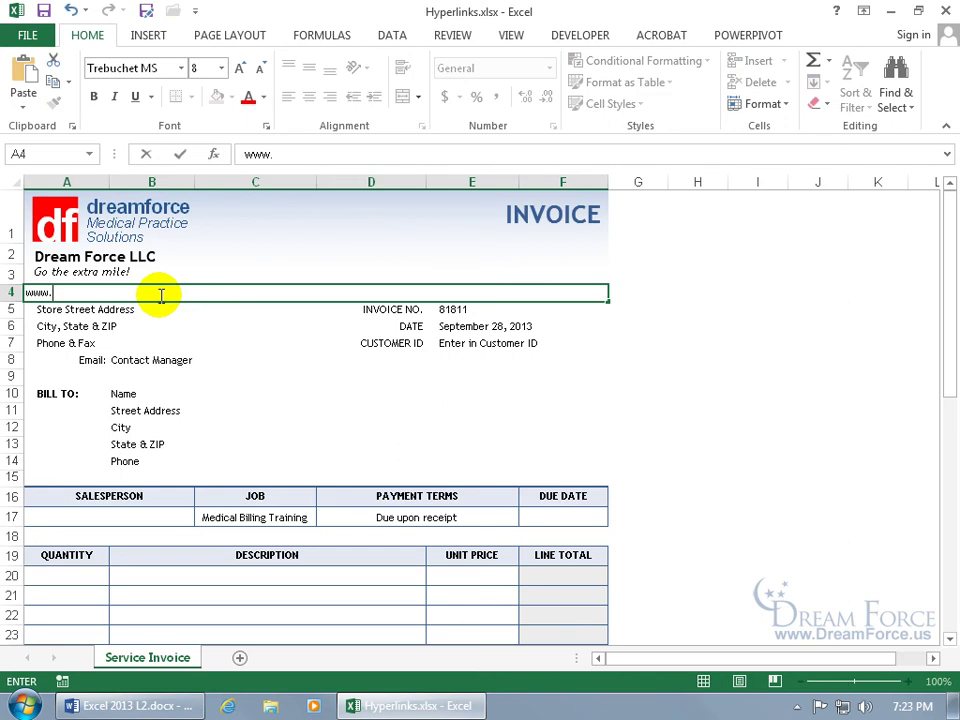
pyautogui.write('medicalbillingsoftwarepro.com')
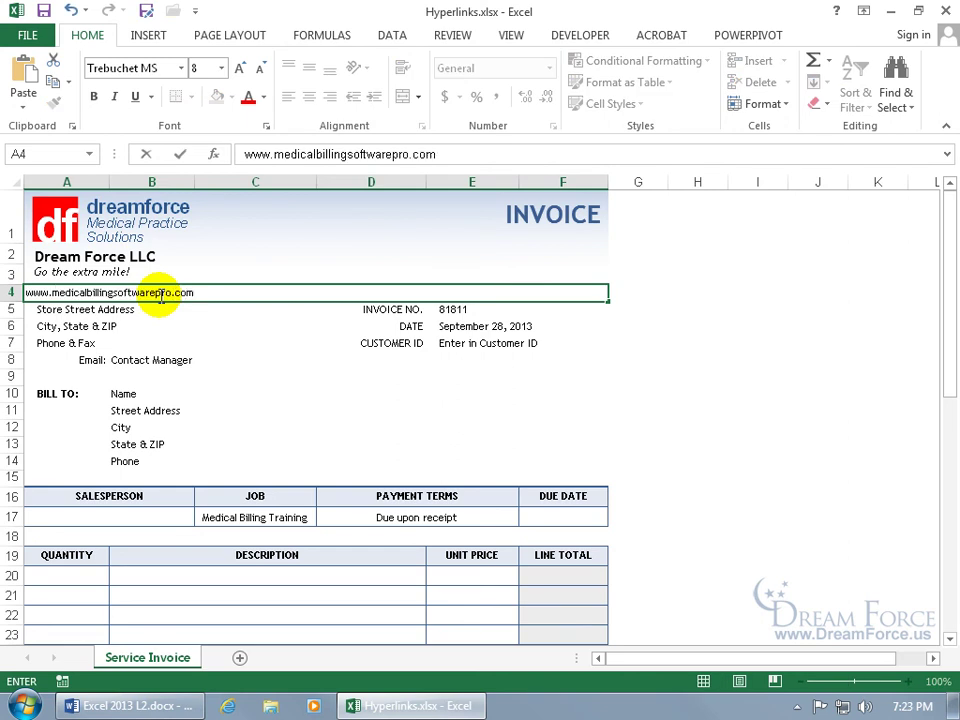
pyautogui.press('Return')
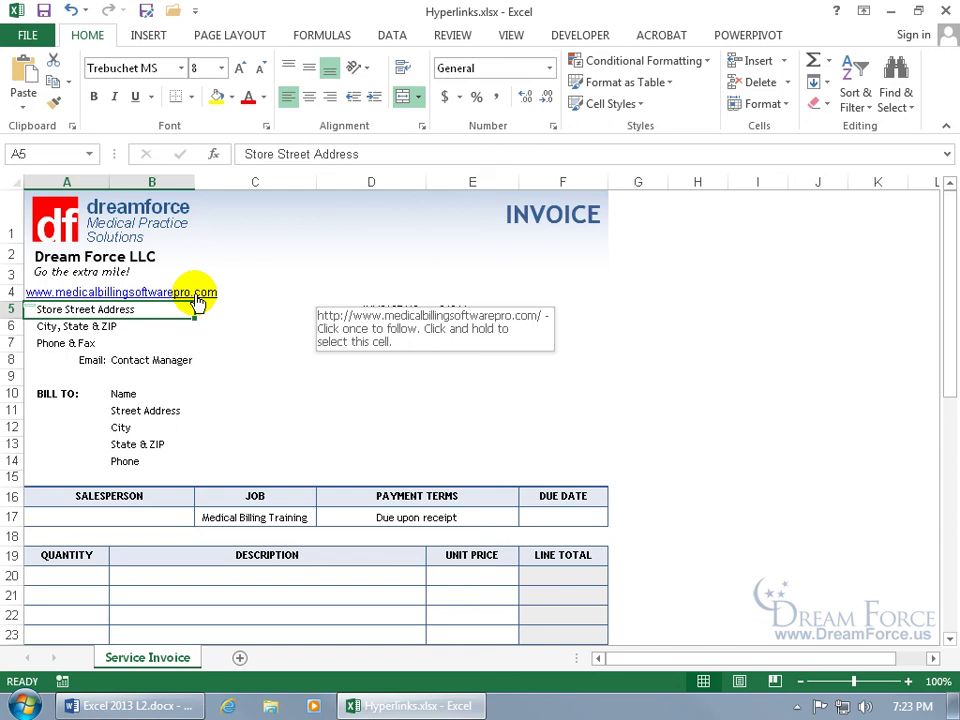
pyautogui.click(197, 296)
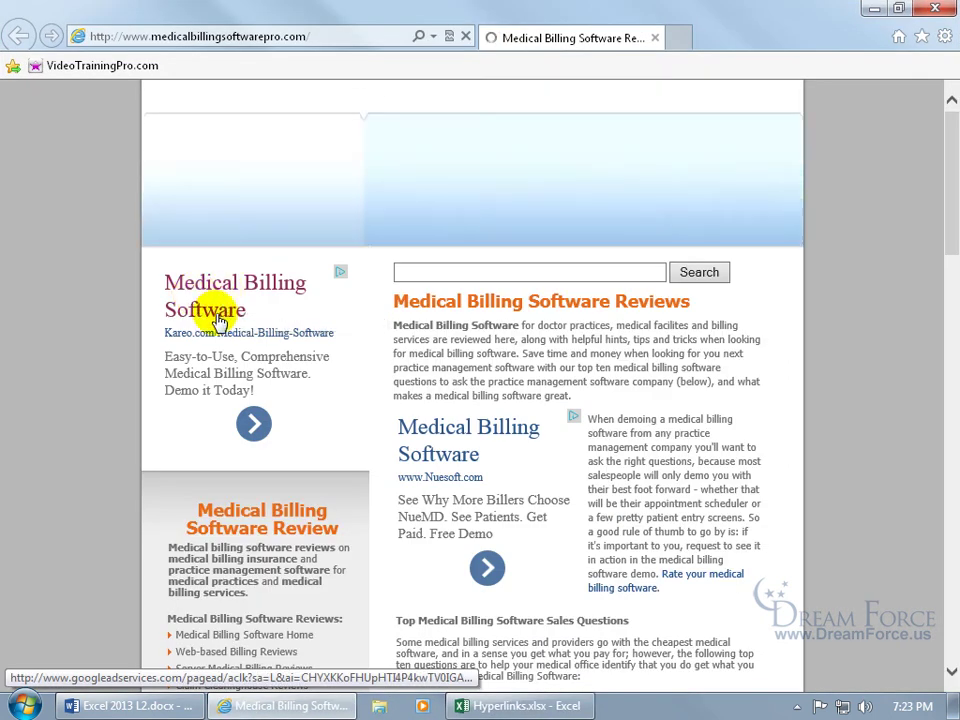
# Step: Close Internet Explorer to return to the Hyperlinks.xlsx invoice
pyautogui.click(940, 10)
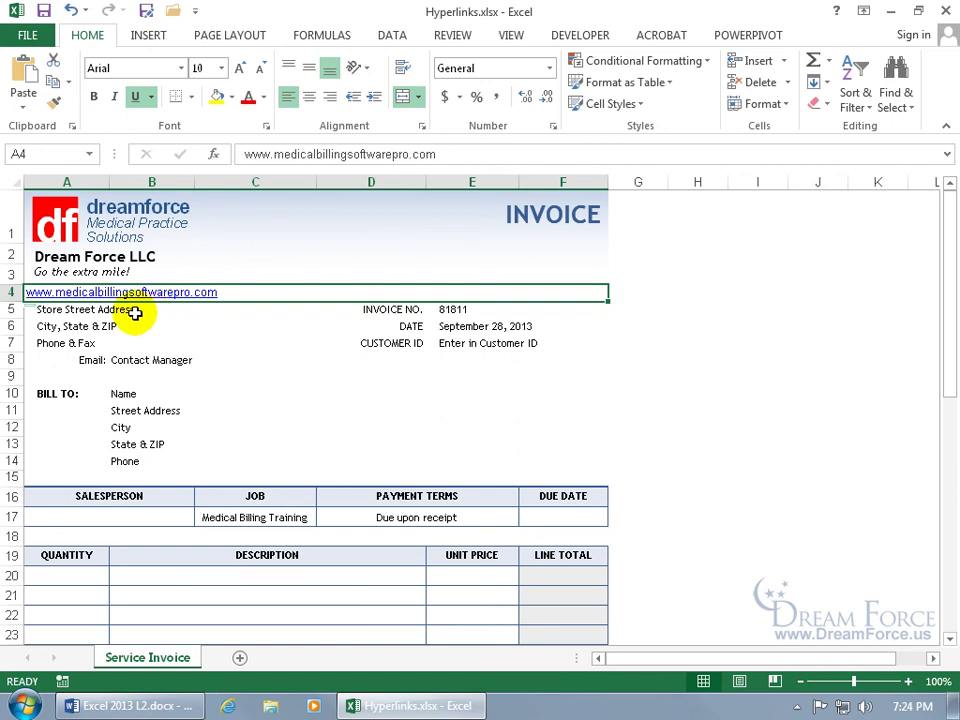
# Step: Compare the A4 link cell with the address line's Trebuchet MS 8 font
pyautogui.click(134, 312)
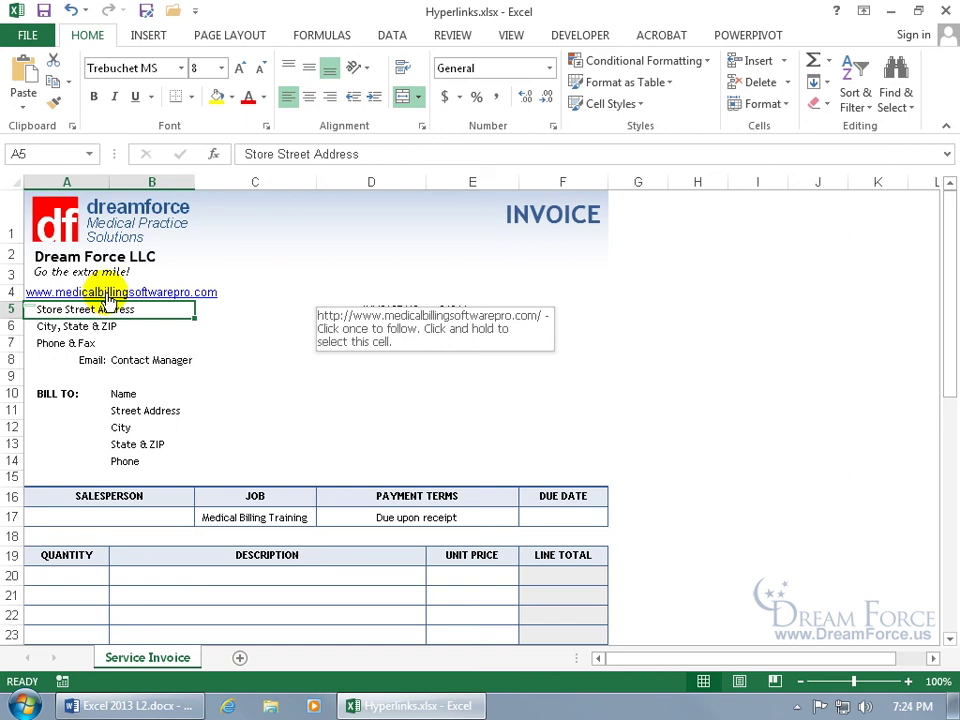
pyautogui.click(107, 293)
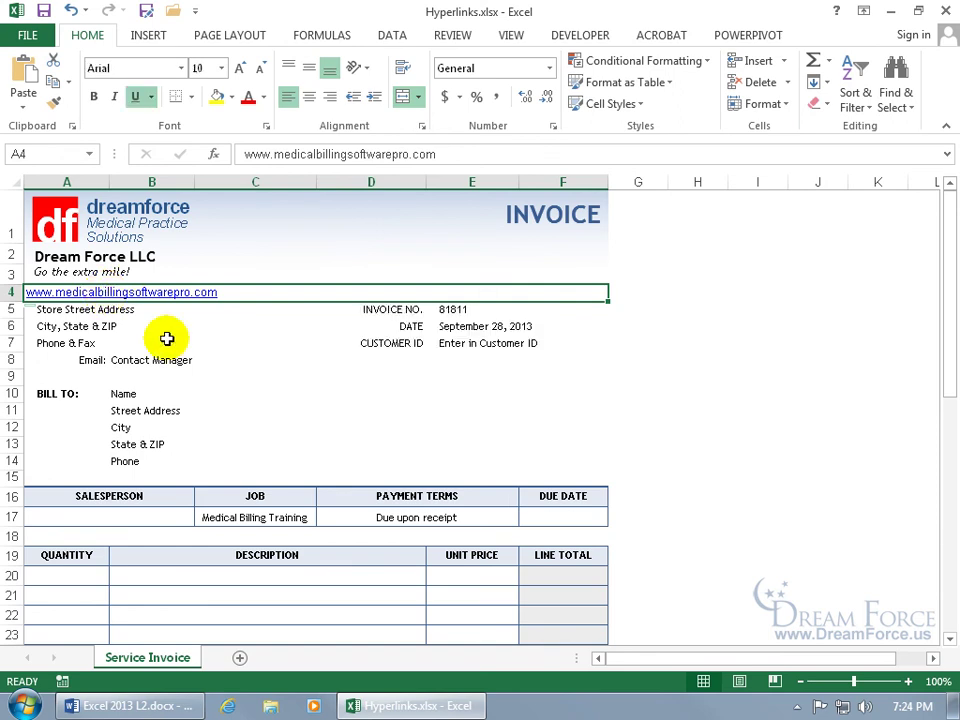
pyautogui.click(129, 310)
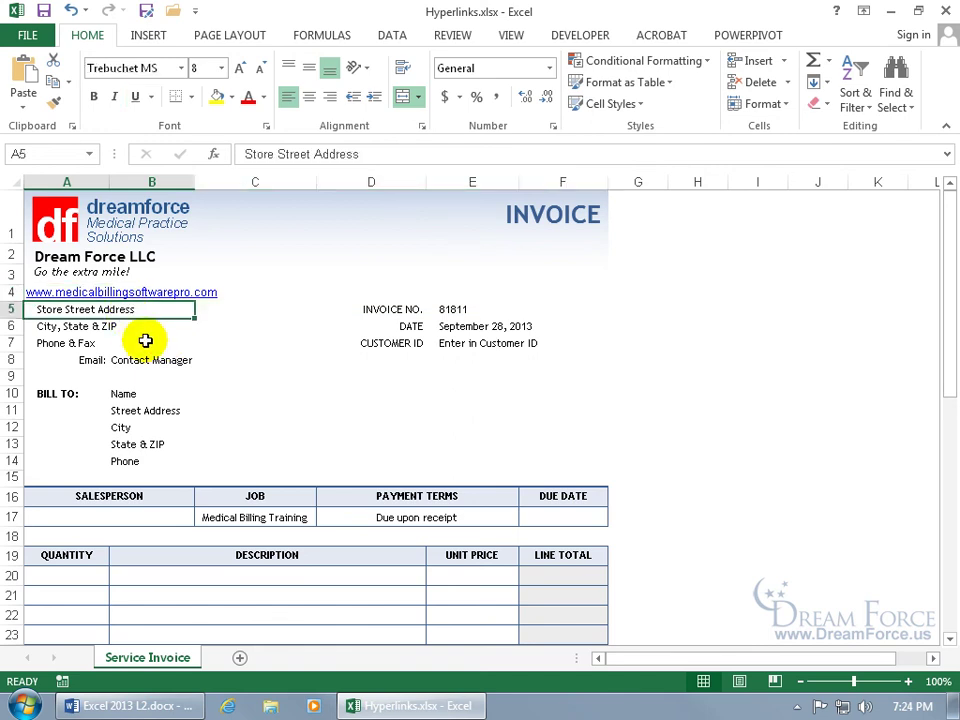
pyautogui.rightClick(135, 292)
pyautogui.press('Escape')
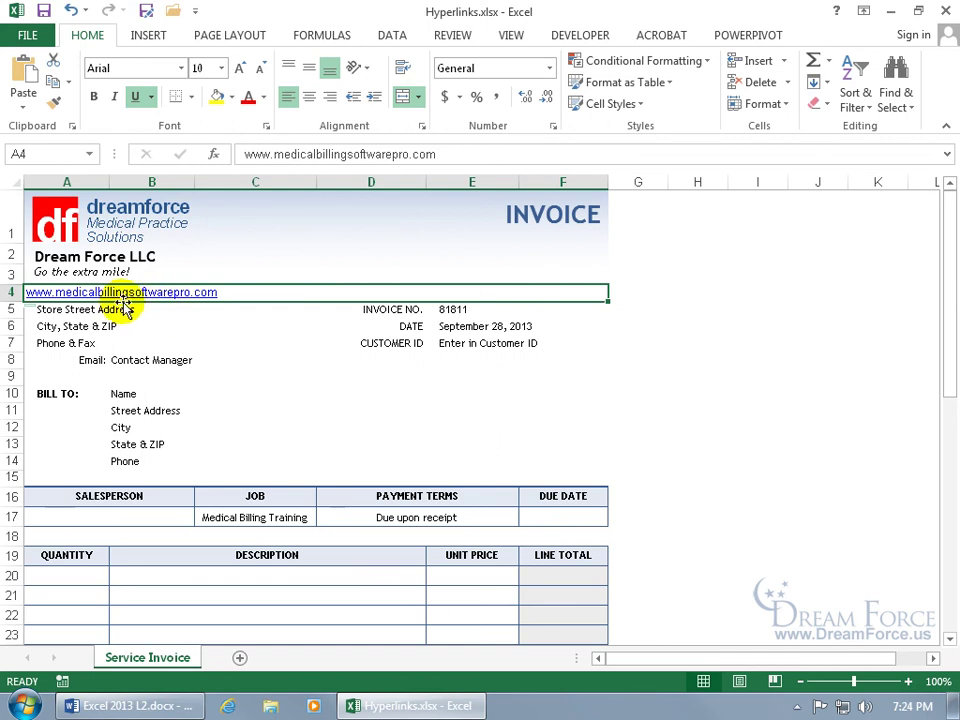
pyautogui.click(119, 310)
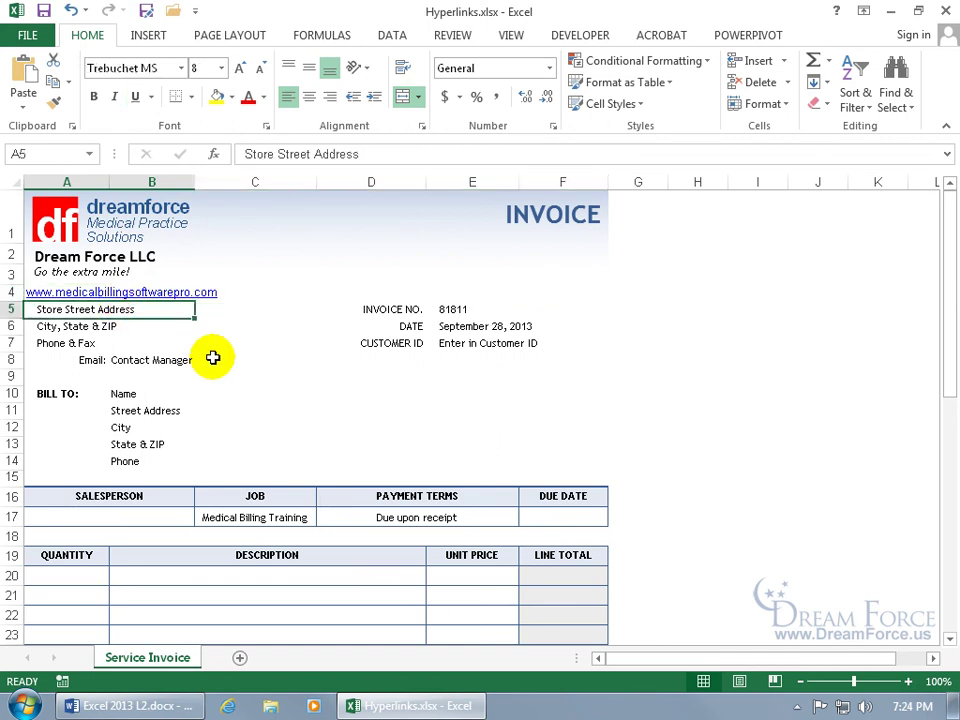
pyautogui.press('Up')
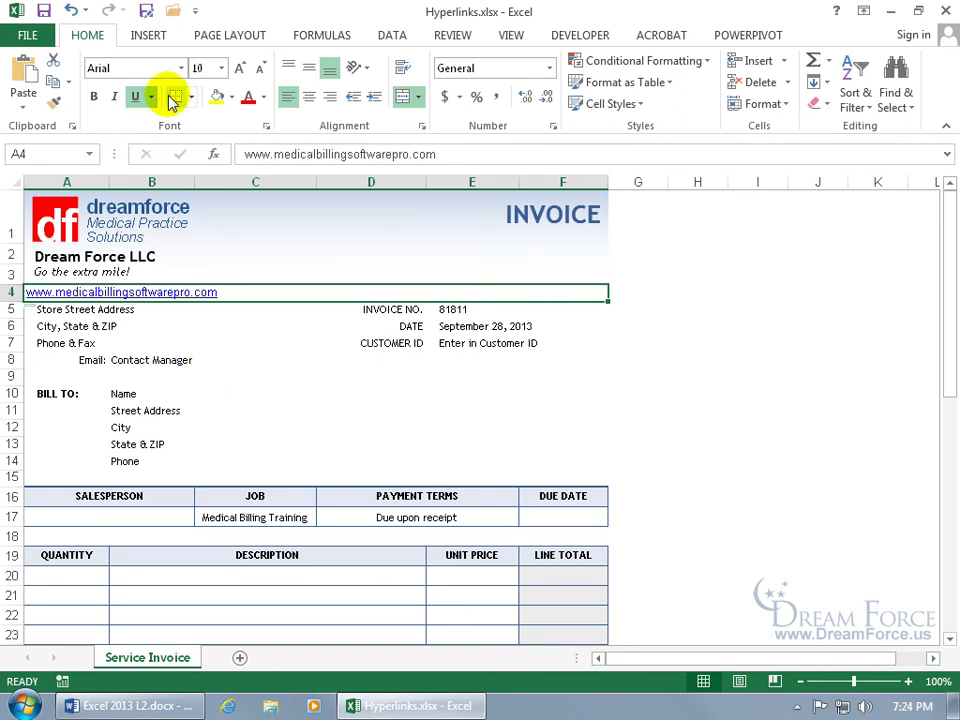
# Step: Set the A4 link text to Trebuchet MS, size 8
pyautogui.click(166, 67)
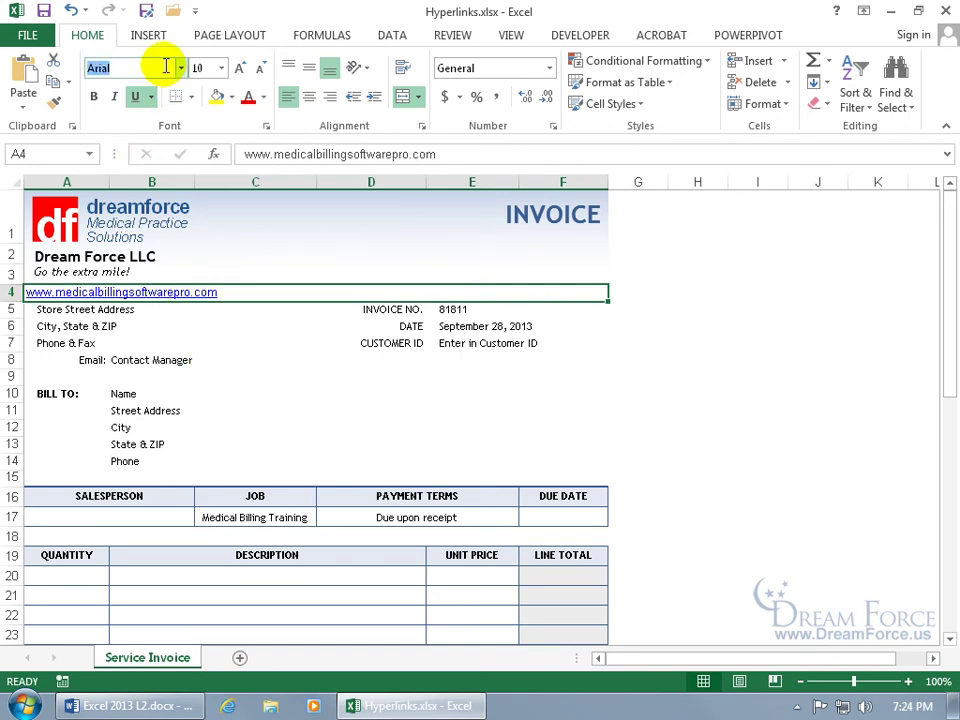
pyautogui.write('Trebuchet MS')
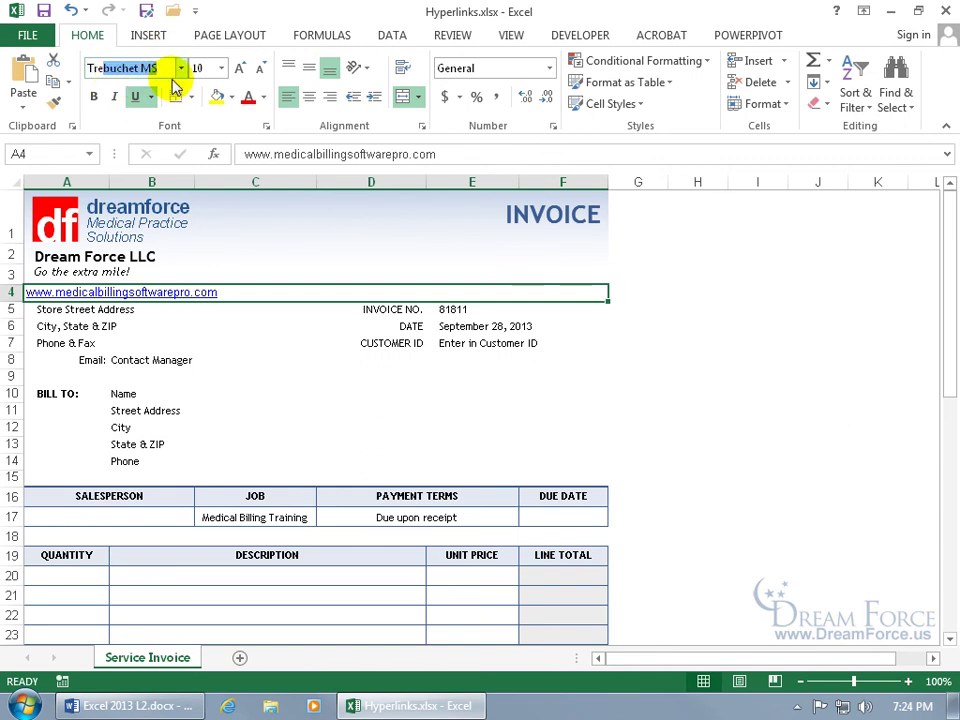
pyautogui.press('Return')
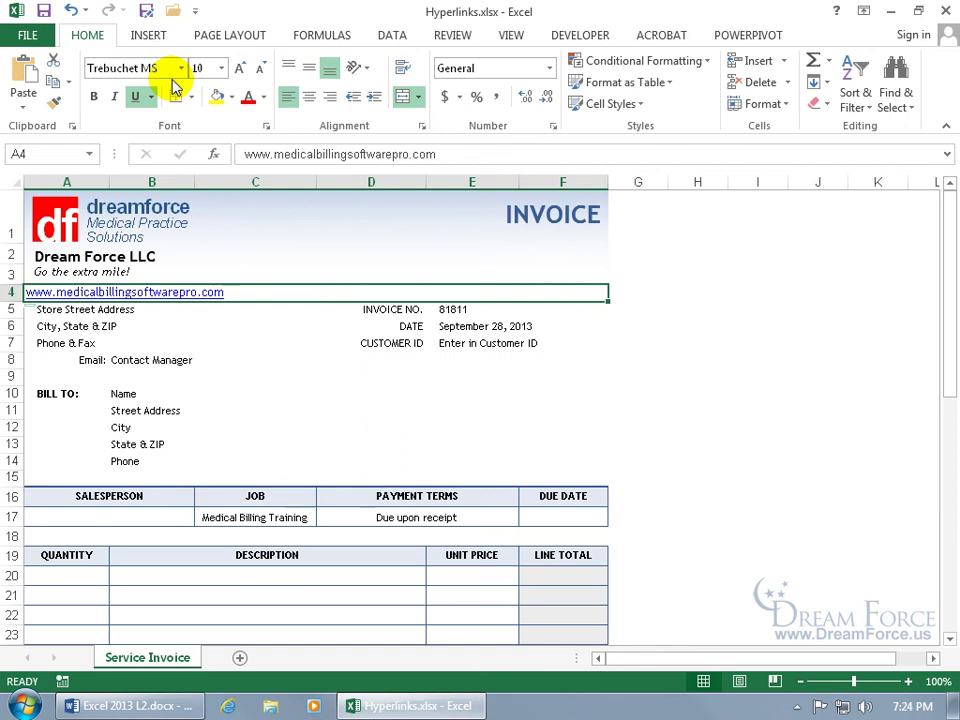
pyautogui.click(205, 68)
pyautogui.write('8')
pyautogui.press('Return')
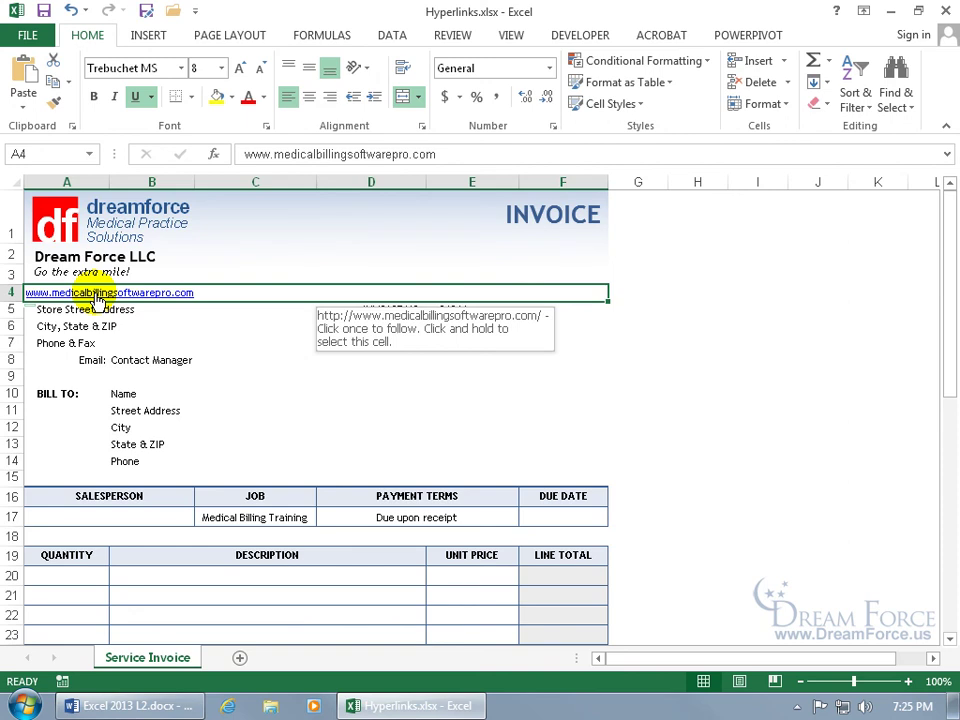
pyautogui.rightClick(96, 294)
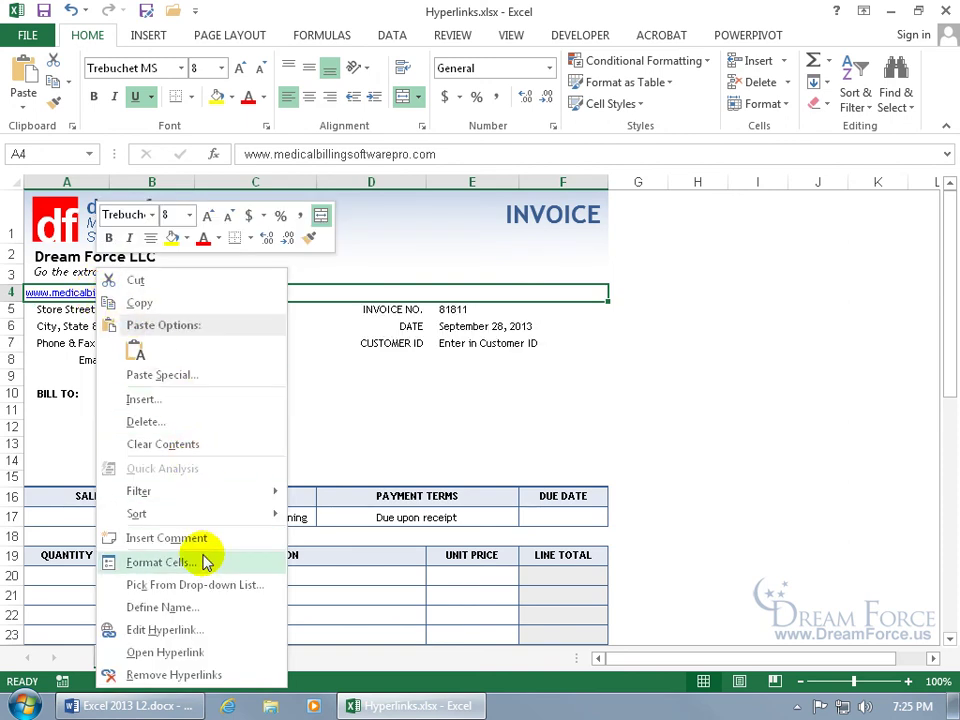
pyautogui.click(186, 630)
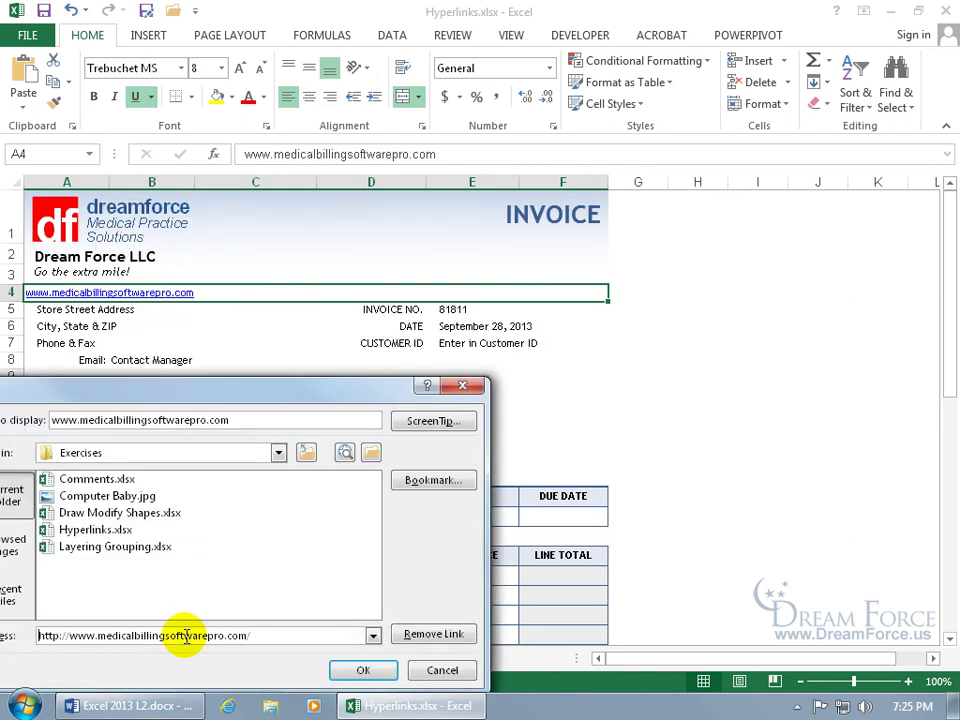
pyautogui.moveTo(125, 395); pyautogui.dragTo(415, 236)
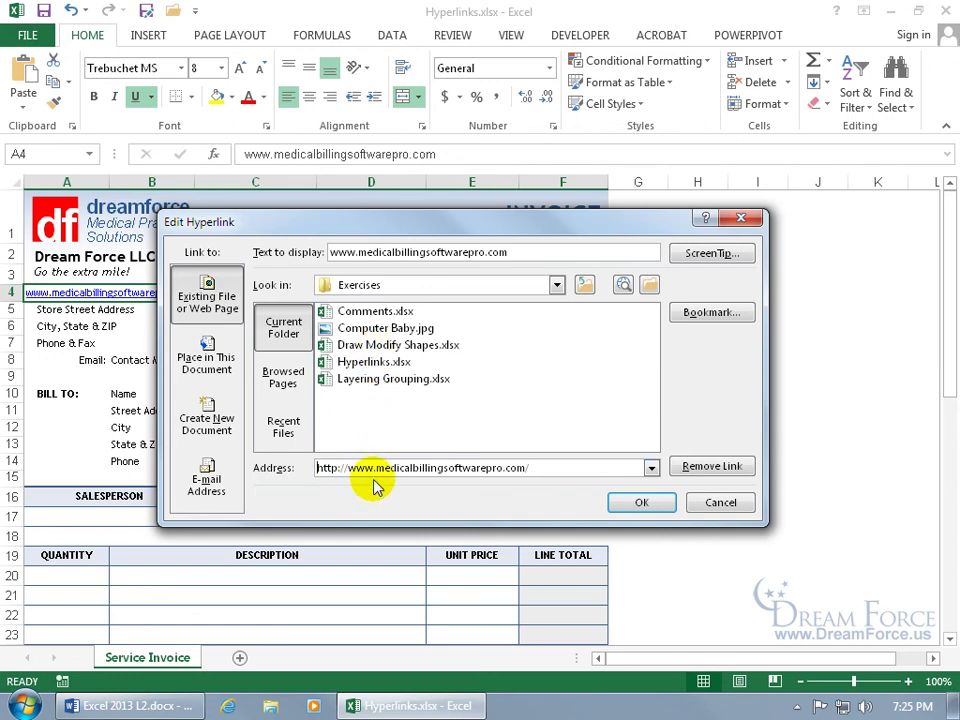
pyautogui.click(357, 252)
pyautogui.press('BackSpace')
pyautogui.press('BackSpace')
pyautogui.press('BackSpace')
pyautogui.press('BackSpace')
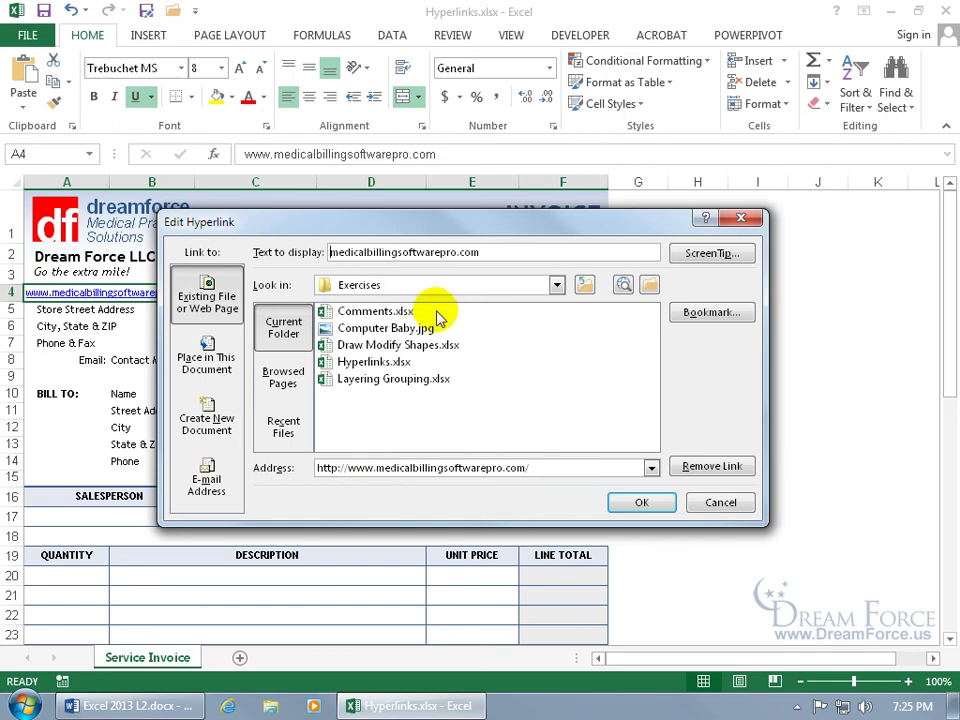
# Step: Add the ScreenTip 'Click here to go to our website' and apply the edited hyperlink
pyautogui.click(694, 254)
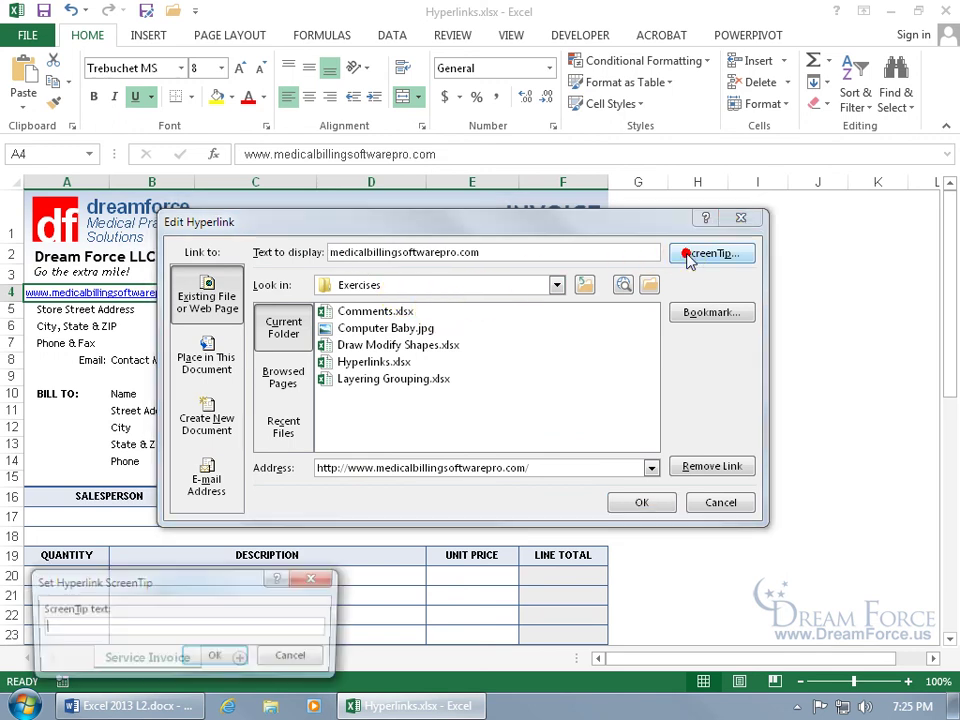
pyautogui.moveTo(180, 586); pyautogui.dragTo(462, 309)
pyautogui.click(454, 351)
pyautogui.write('Click here to ')
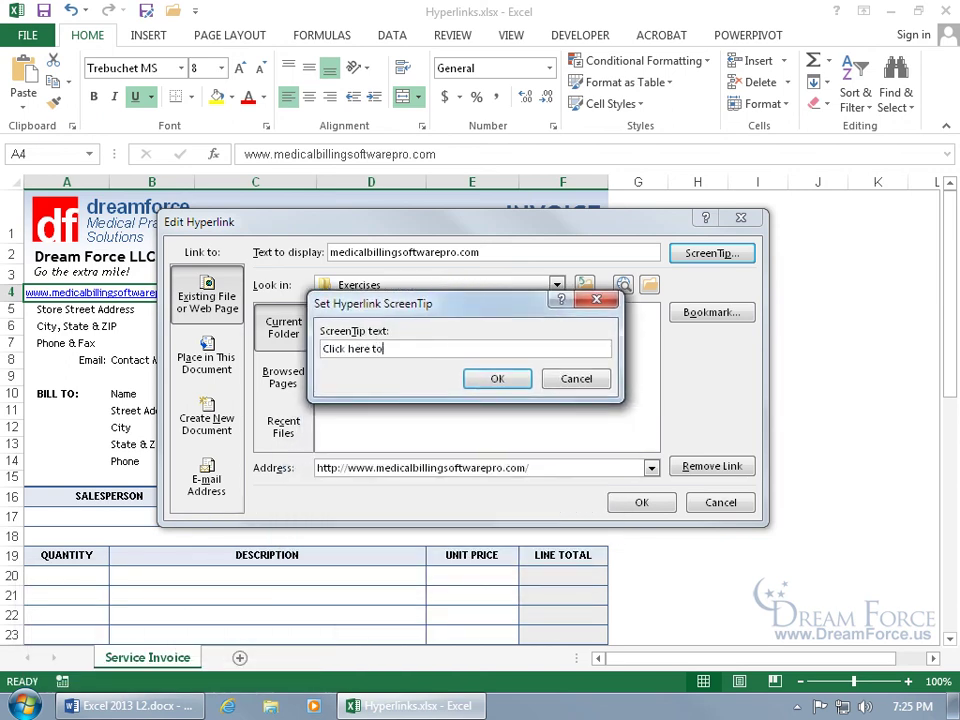
pyautogui.write('go to our website')
pyautogui.click(497, 381)
pyautogui.click(638, 503)
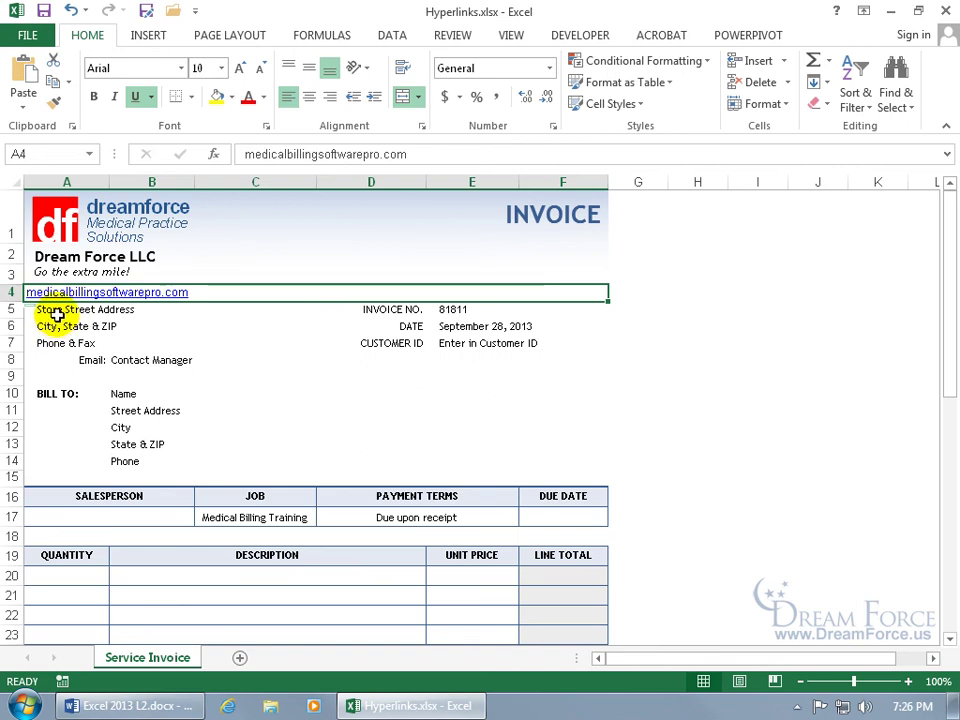
# Step: Check the Store Street Address cell A5 unchanged, then reselect the A4 link
pyautogui.click(58, 312)
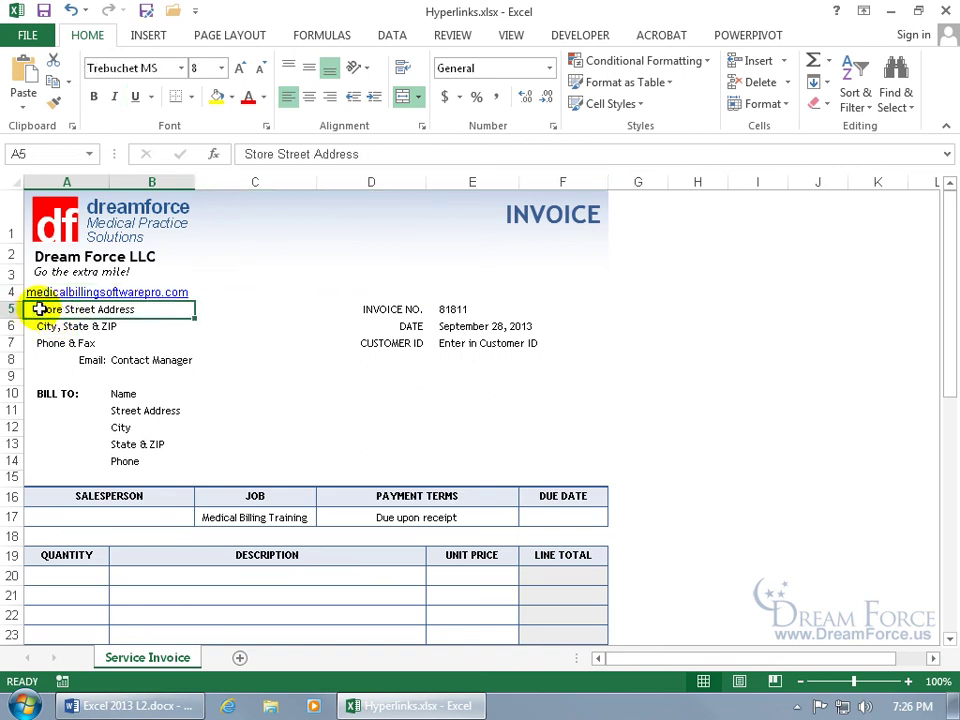
pyautogui.doubleClick(32, 309)
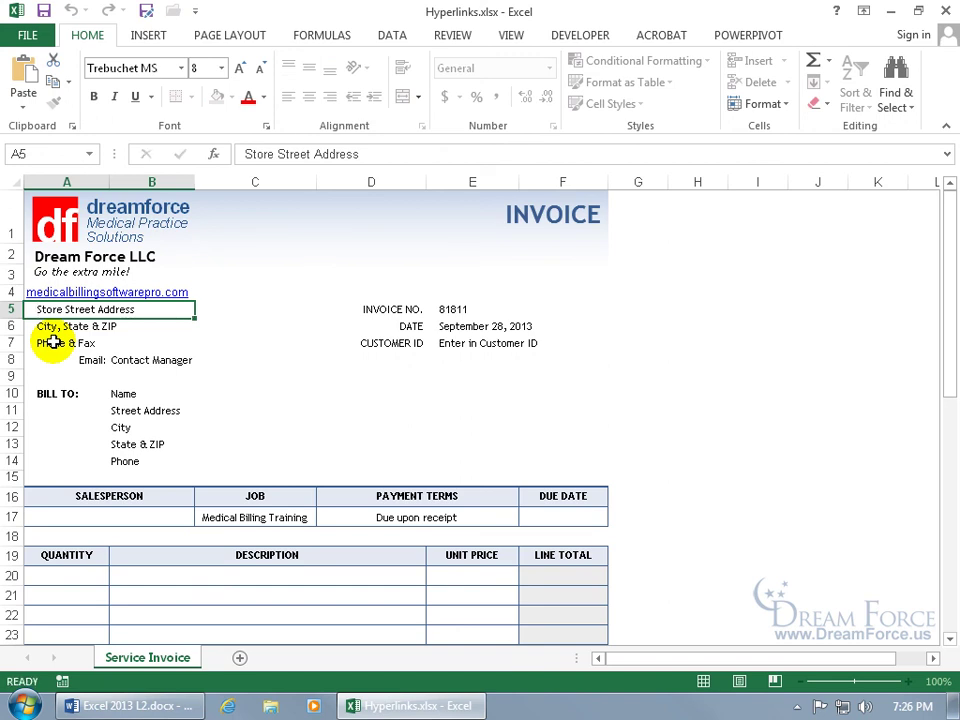
pyautogui.press('Escape')
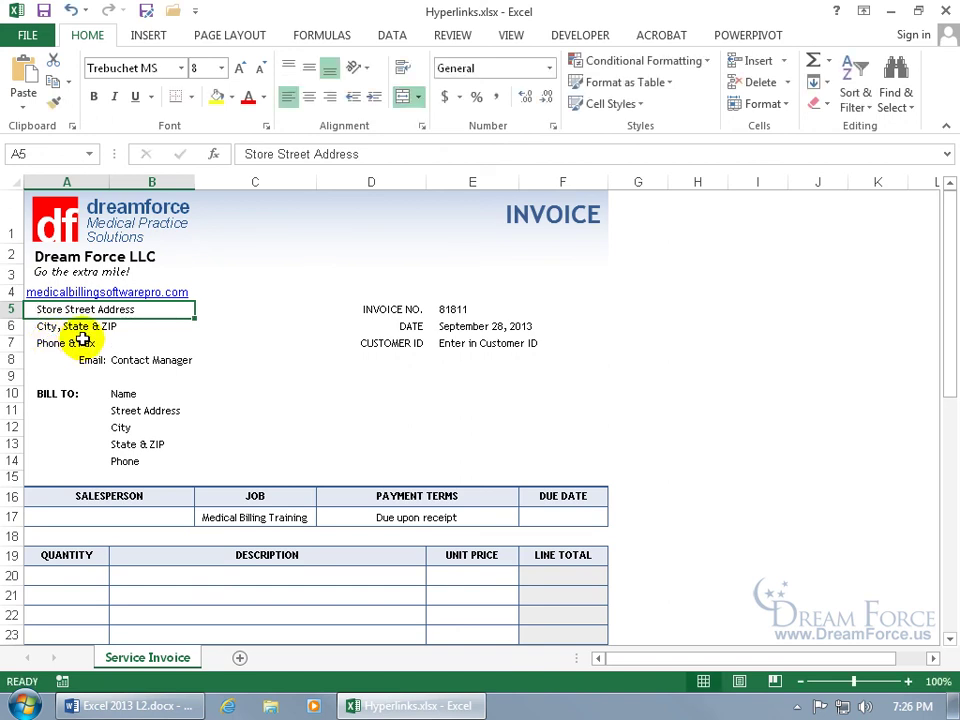
pyautogui.moveTo(105, 300)
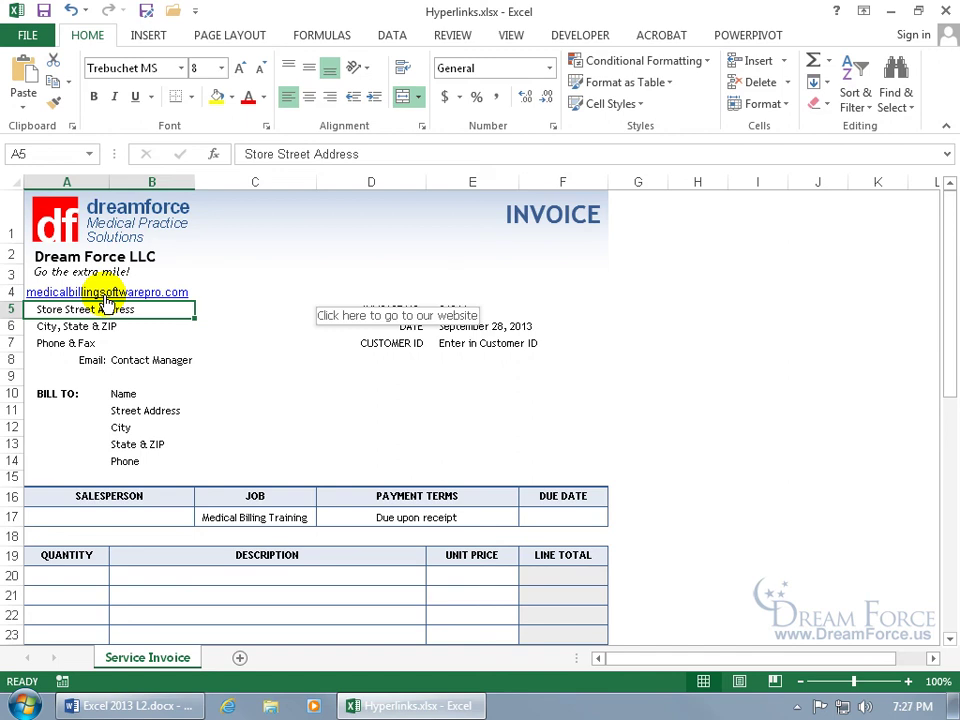
pyautogui.click(104, 293)
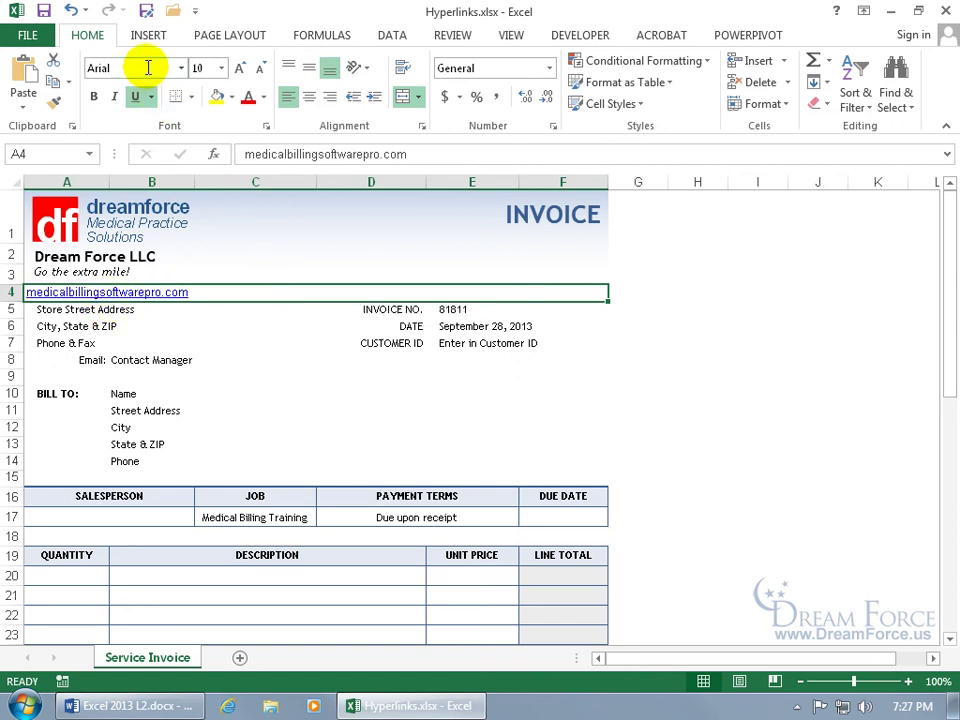
# Step: Reapply Trebuchet MS at size 8 to the A4 link text
pyautogui.click(148, 67)
pyautogui.write('Trebuchet MS')
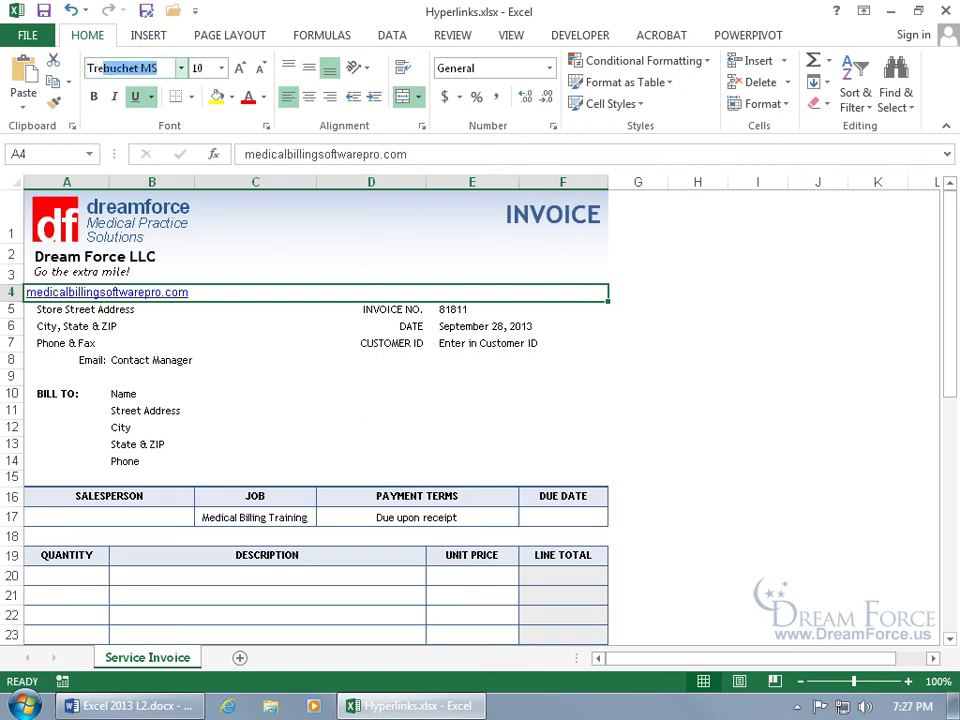
pyautogui.press('Return')
pyautogui.click(199, 67)
pyautogui.write('8')
pyautogui.press('Return')
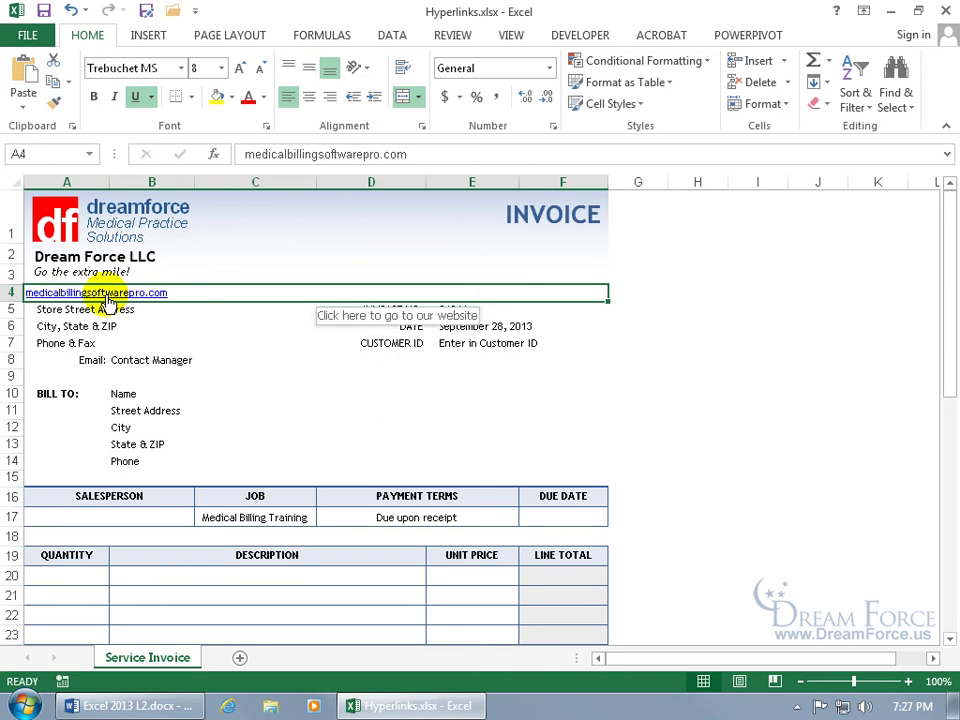
# Step: Set the A4 link's indent to 1 in the Format Cells alignment options
pyautogui.rightClick(108, 303)
pyautogui.click(164, 564)
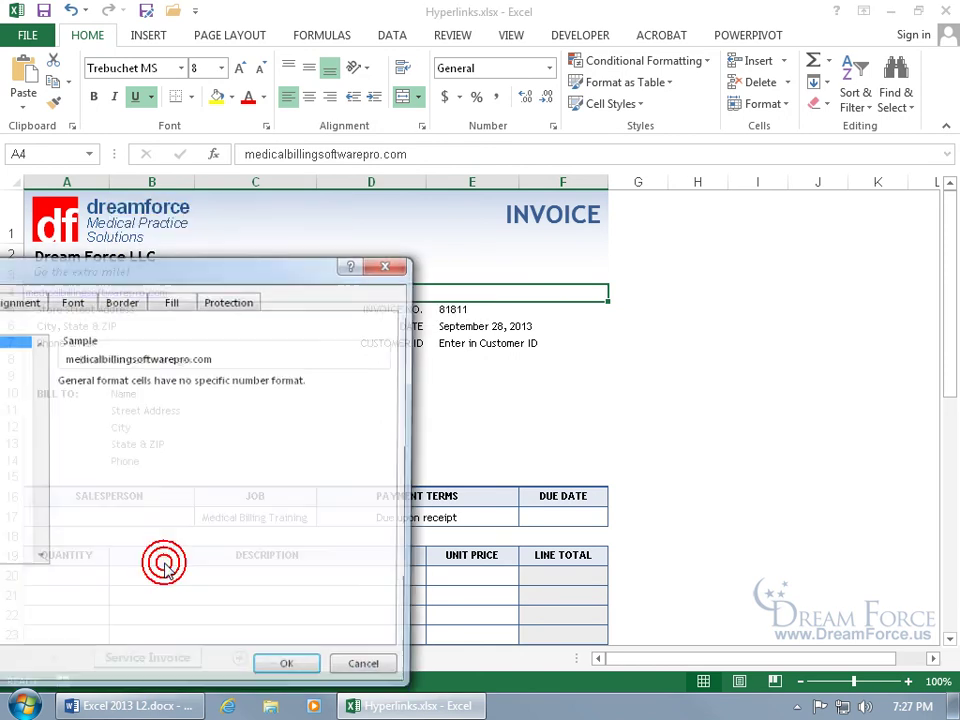
pyautogui.moveTo(169, 268); pyautogui.dragTo(393, 212)
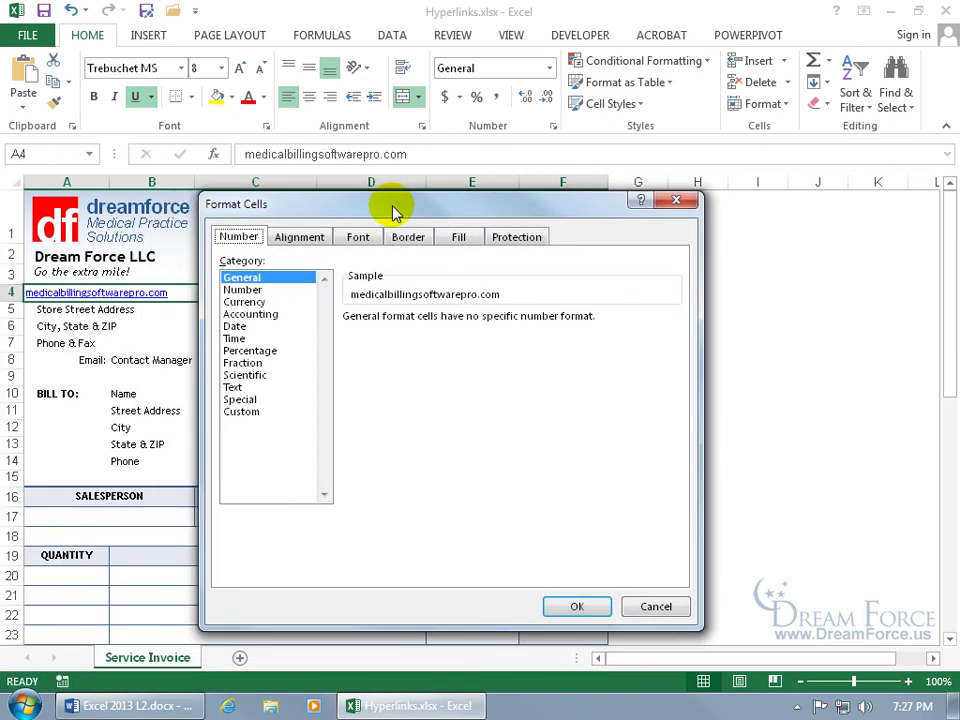
pyautogui.click(318, 241)
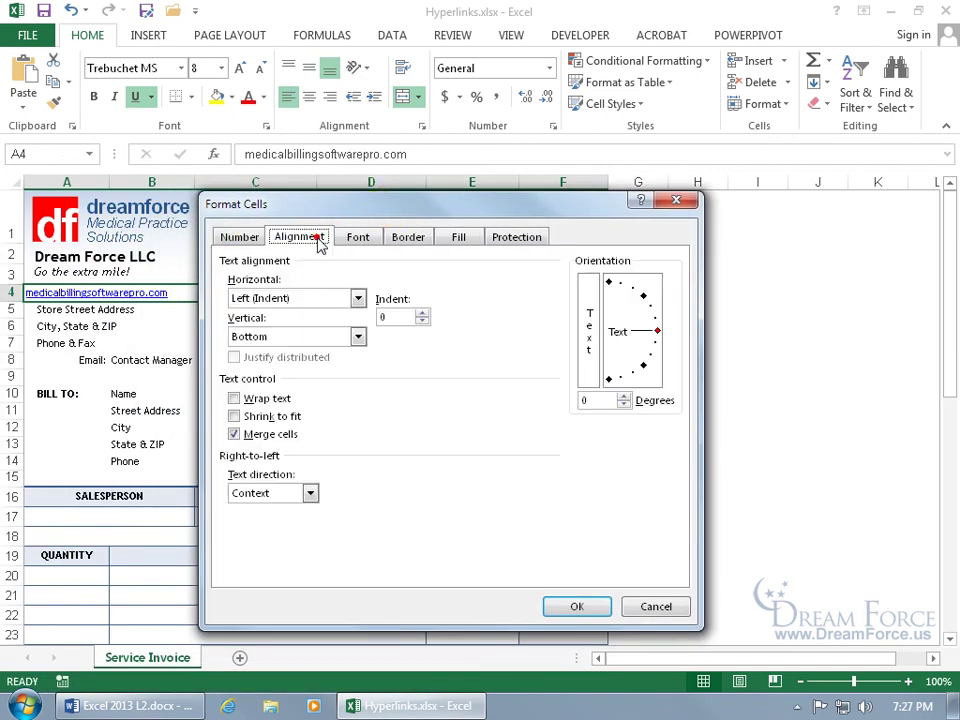
pyautogui.click(421, 313)
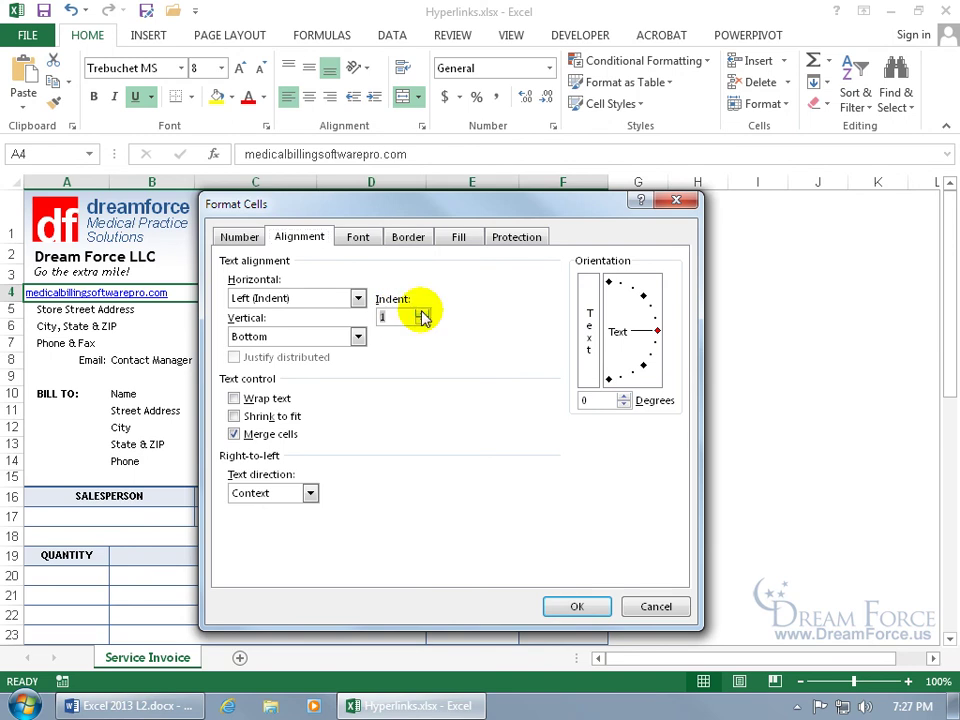
pyautogui.click(578, 605)
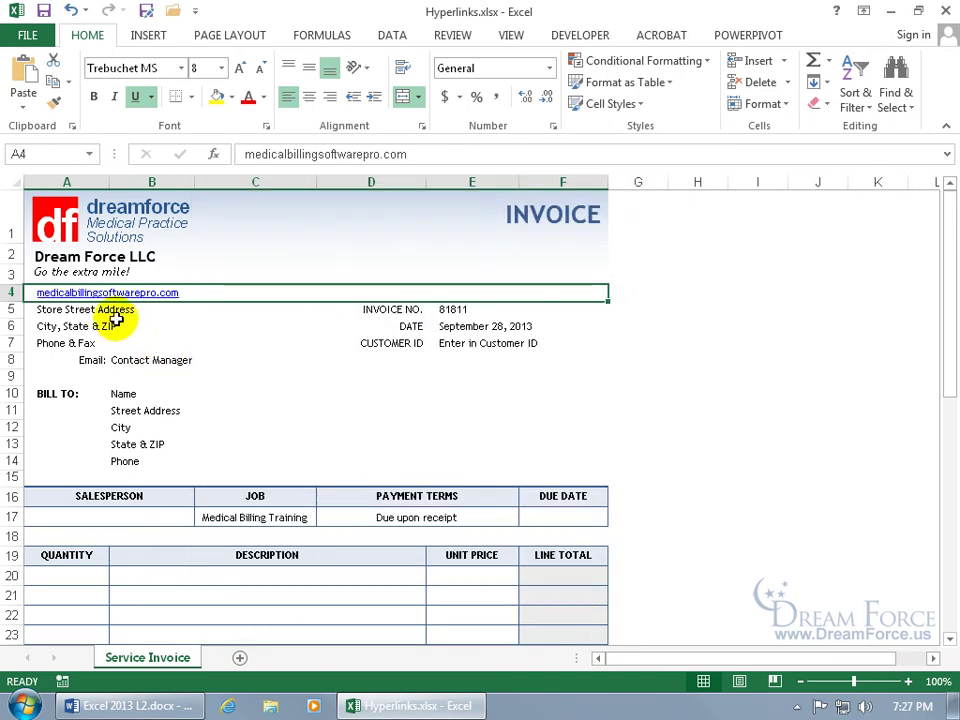
pyautogui.click(175, 311)
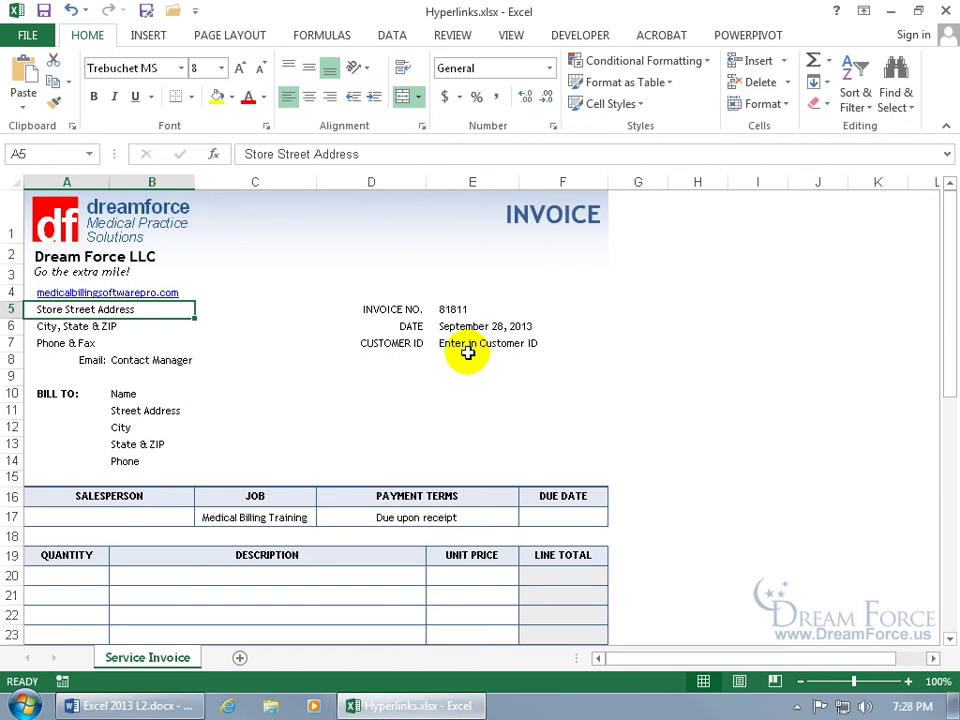
# Step: Hyperlink the Customer ID cell E7 to Layering Grouping.xlsx in the Exercises folder
pyautogui.click(469, 344)
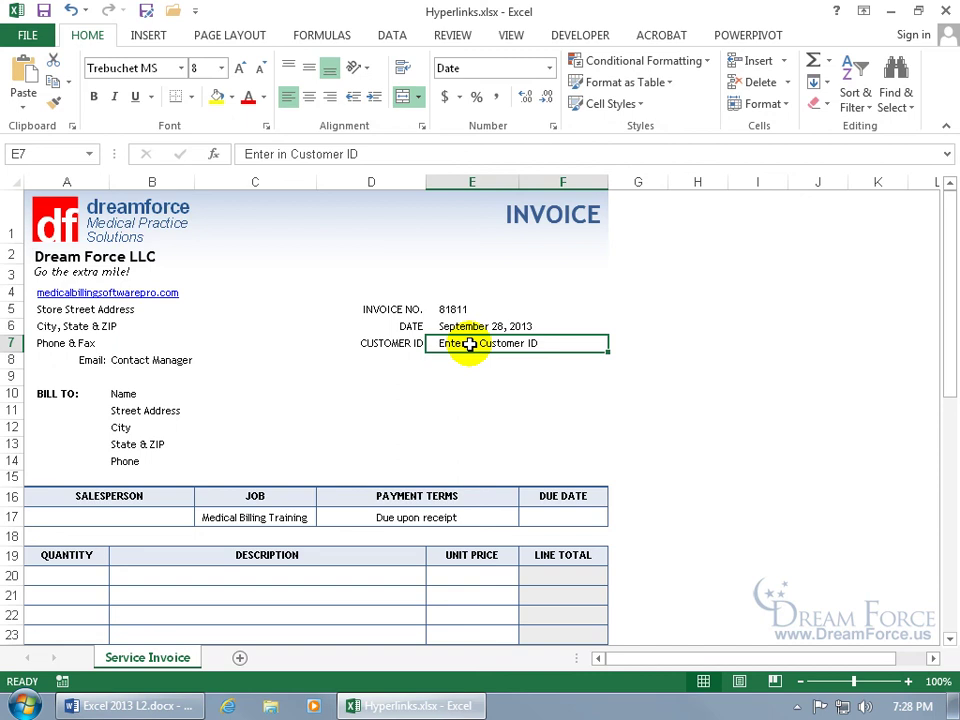
pyautogui.rightClick(470, 344)
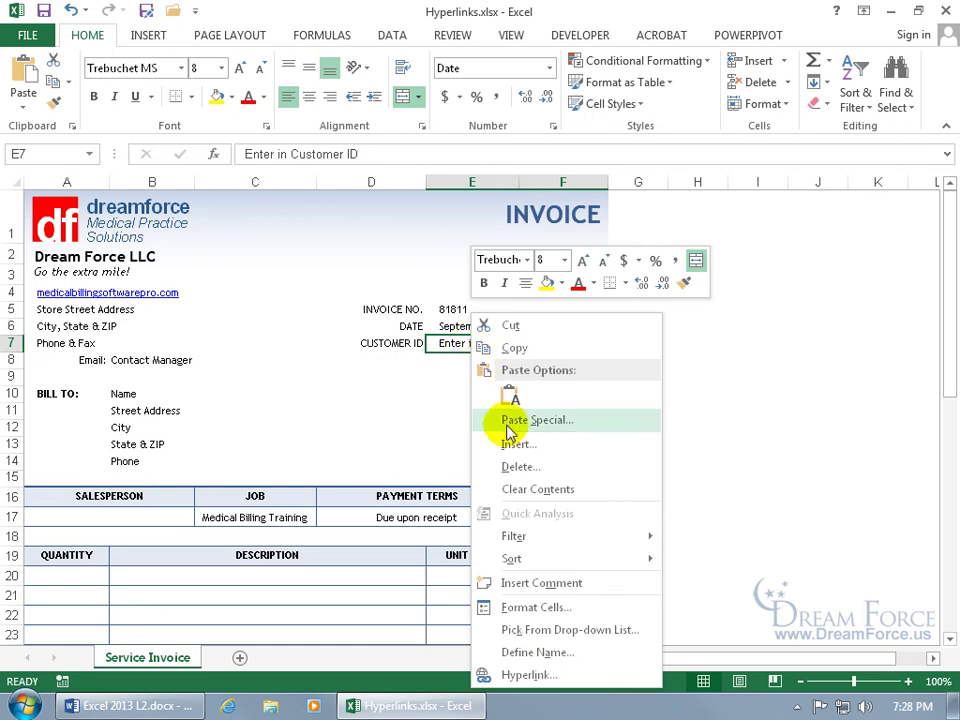
pyautogui.click(545, 675)
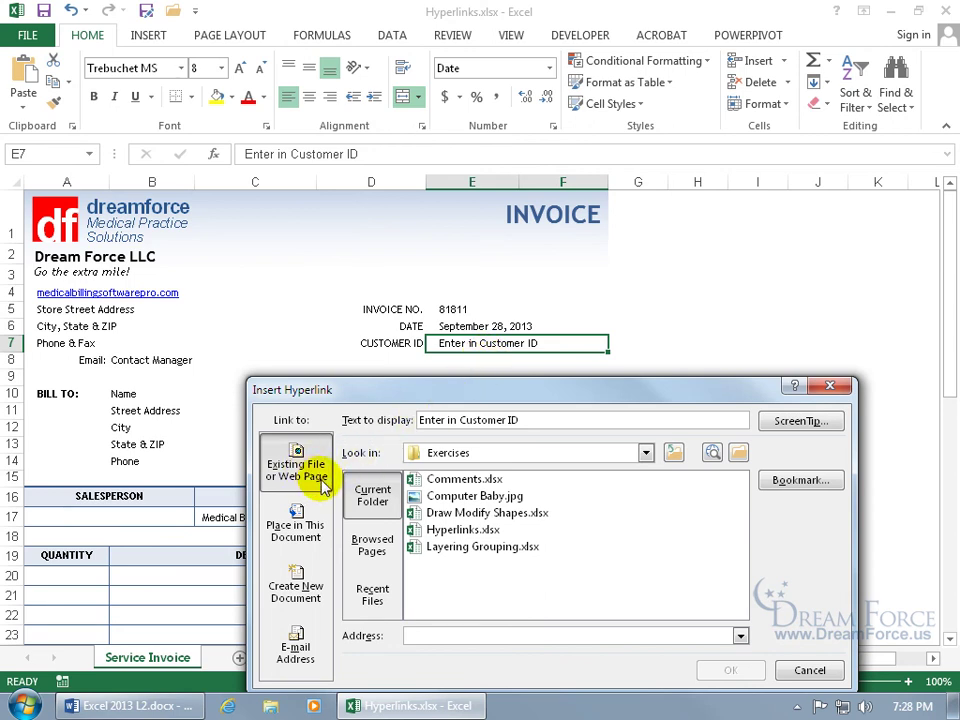
pyautogui.moveTo(429, 391); pyautogui.dragTo(392, 250)
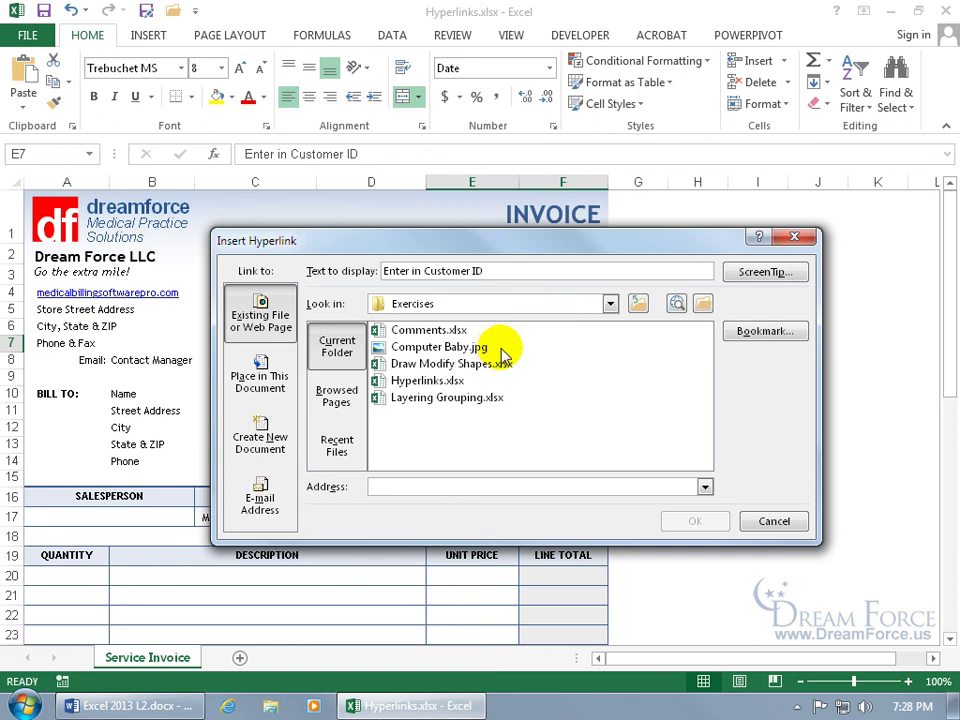
pyautogui.click(610, 303)
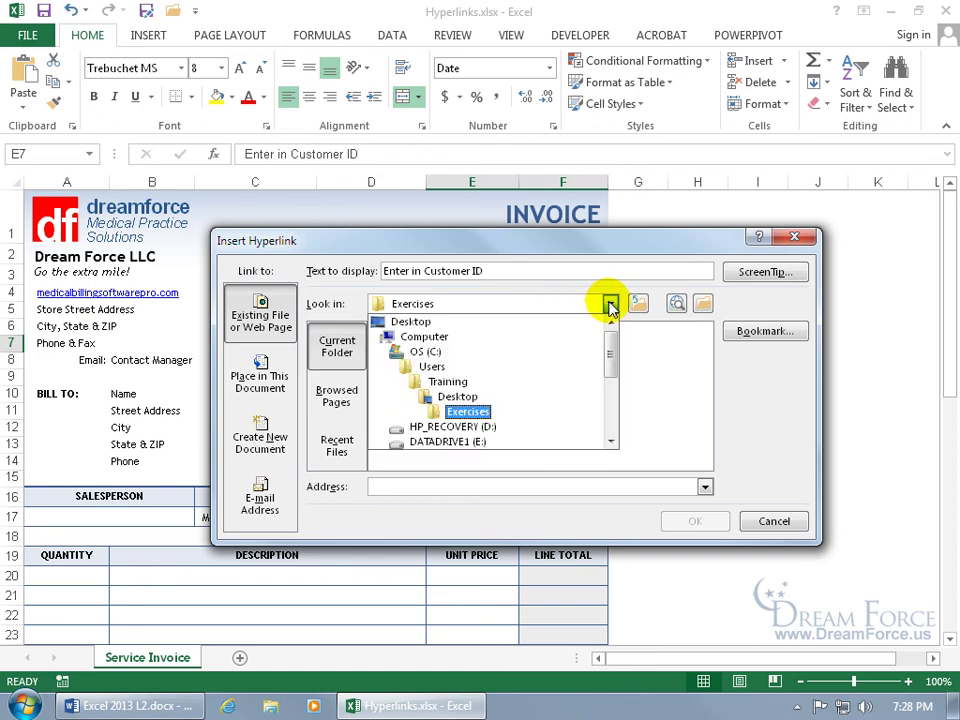
pyautogui.click(482, 411)
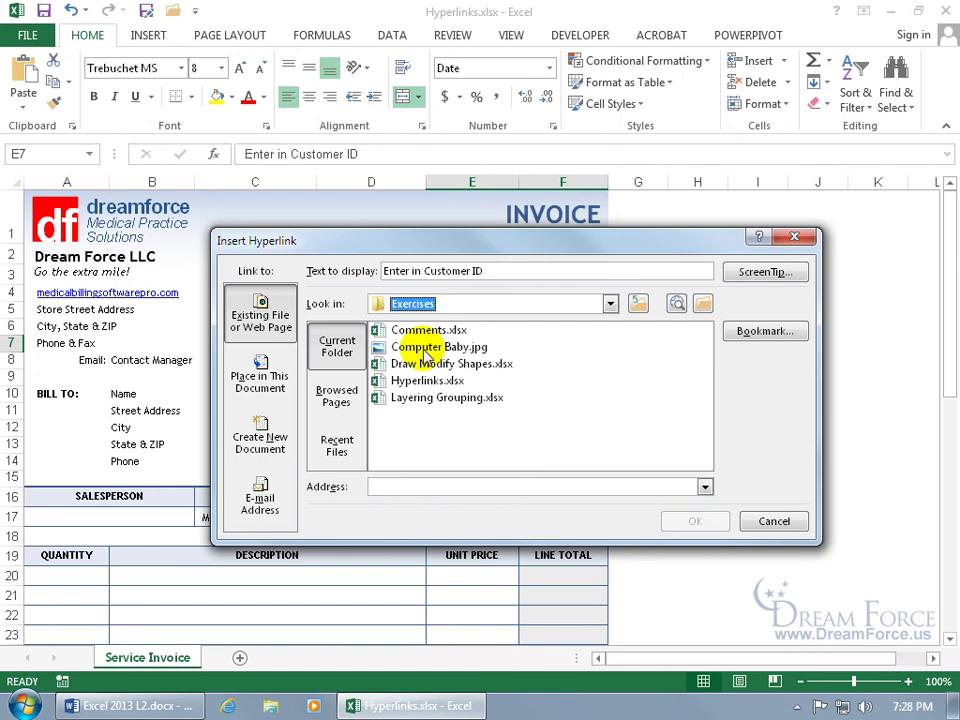
pyautogui.doubleClick(437, 400)
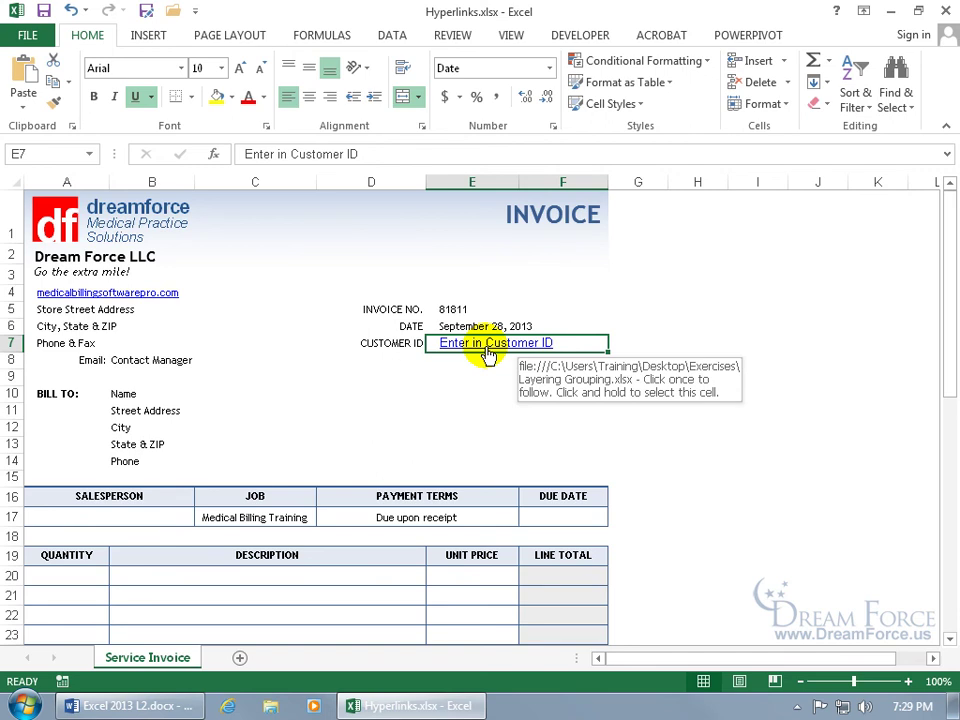
pyautogui.click(488, 356)
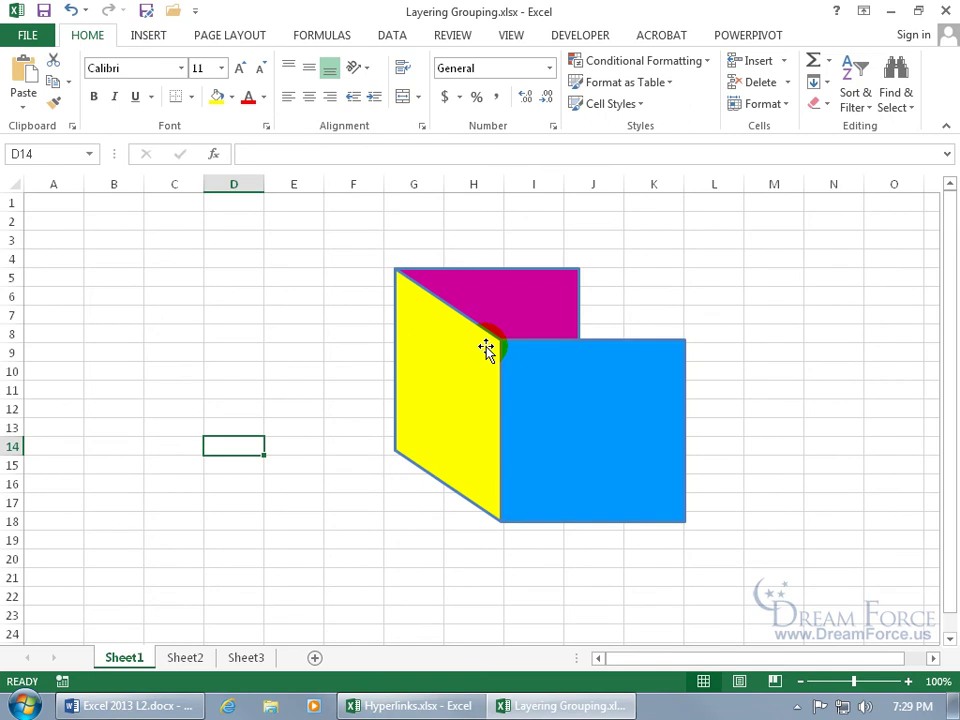
pyautogui.click(945, 10)
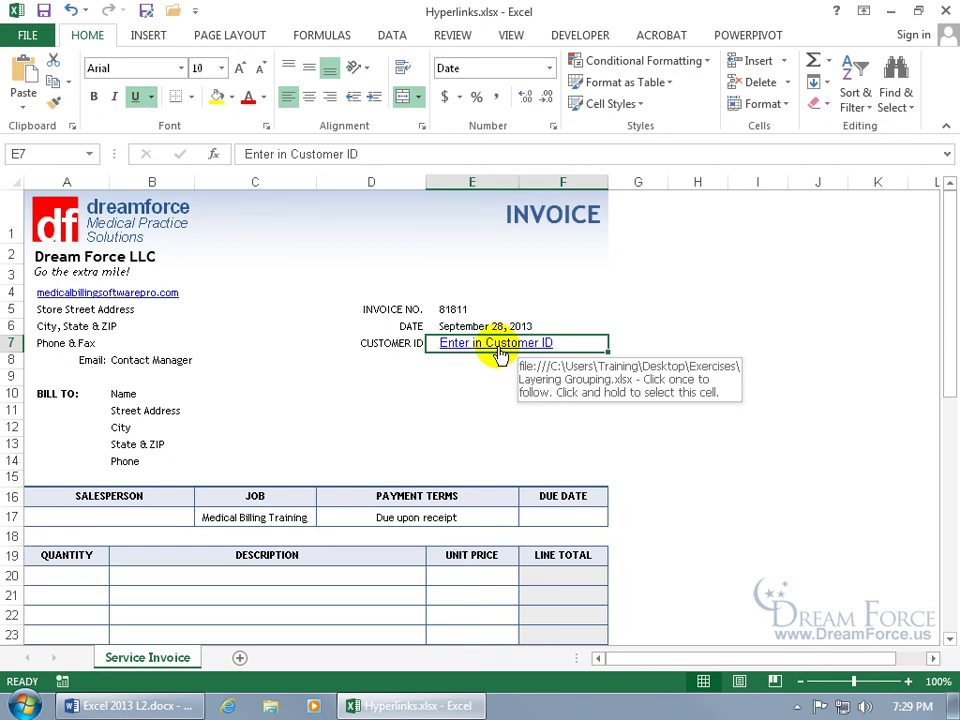
pyautogui.rightClick(497, 344)
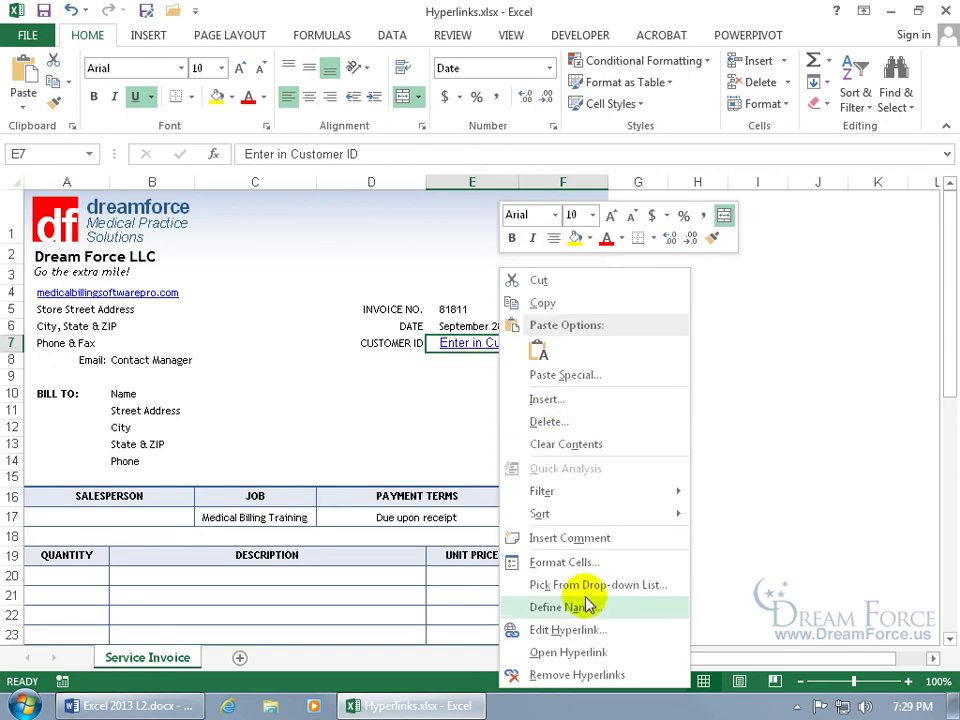
pyautogui.click(578, 628)
pyautogui.moveTo(583, 410); pyautogui.dragTo(525, 259)
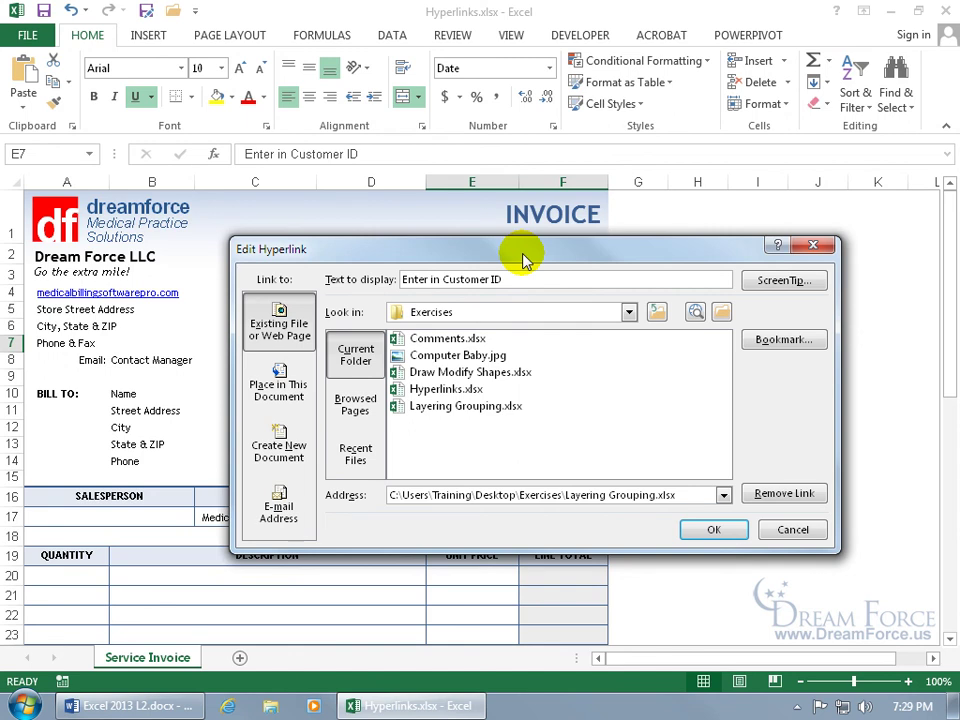
pyautogui.click(629, 312)
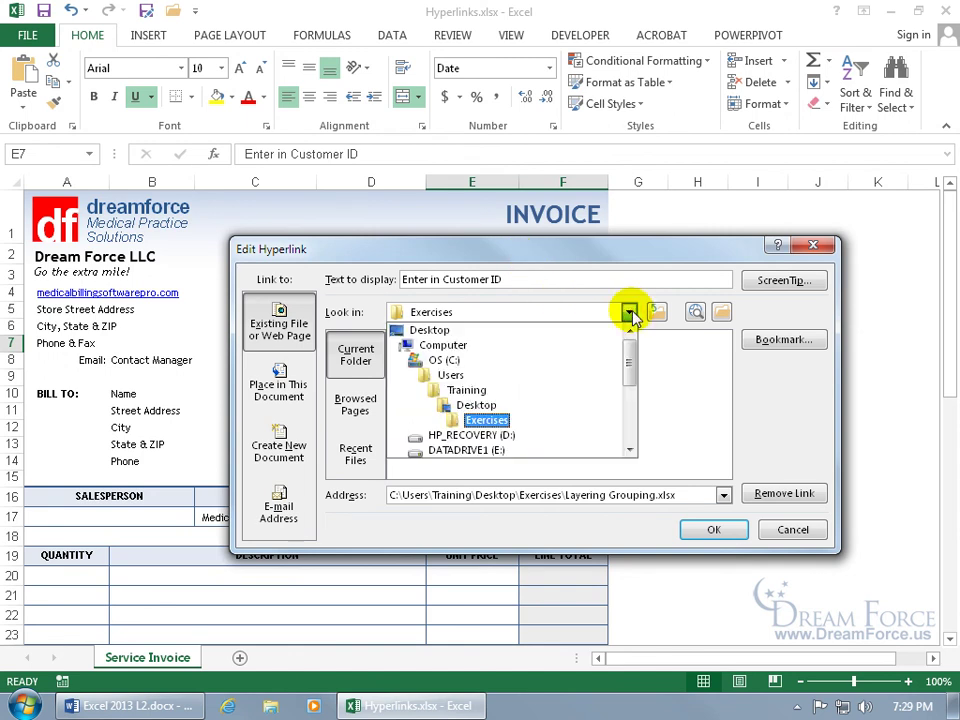
pyautogui.click(628, 306)
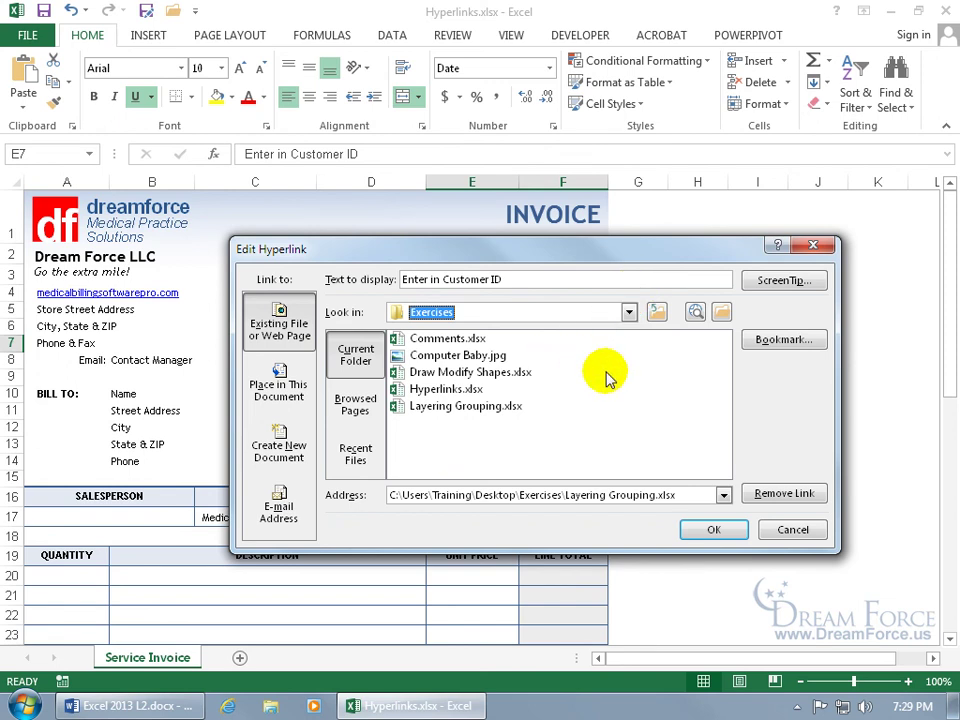
pyautogui.click(784, 532)
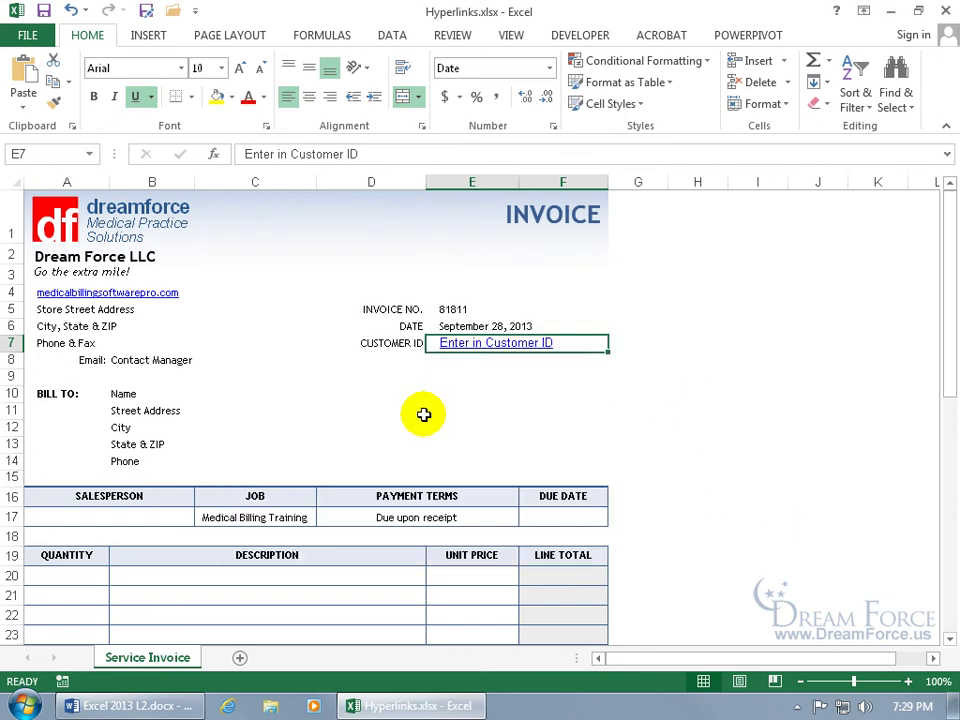
pyautogui.click(161, 359)
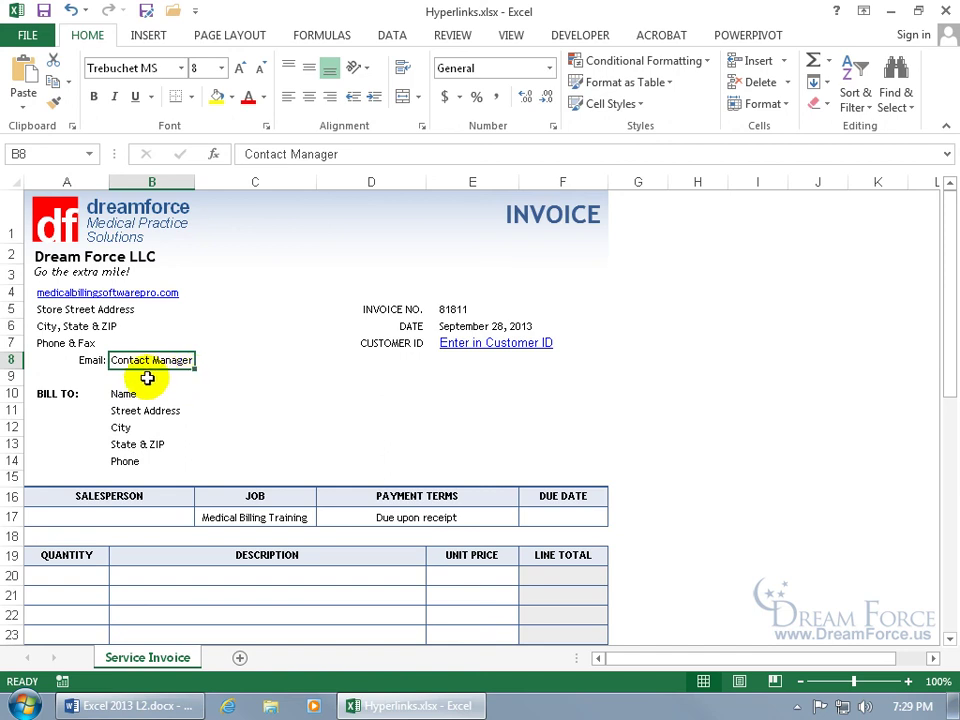
# Step: Open Insert Hyperlink for Contact Manager cell B8 with E-mail Address chosen as the link type
pyautogui.rightClick(157, 362)
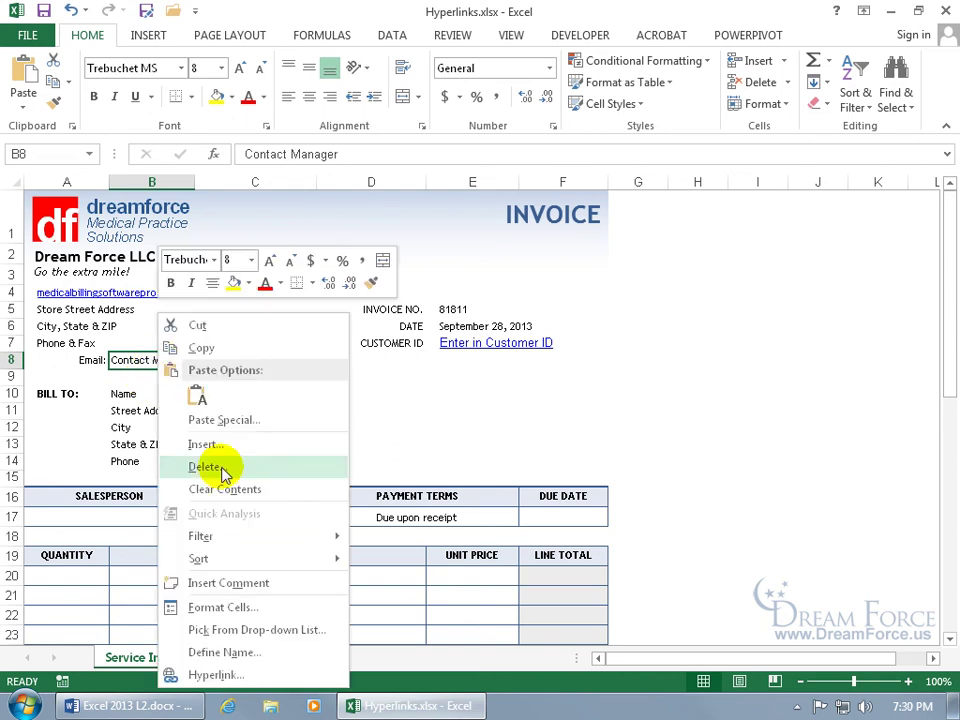
pyautogui.click(214, 675)
pyautogui.moveTo(258, 392); pyautogui.dragTo(547, 236)
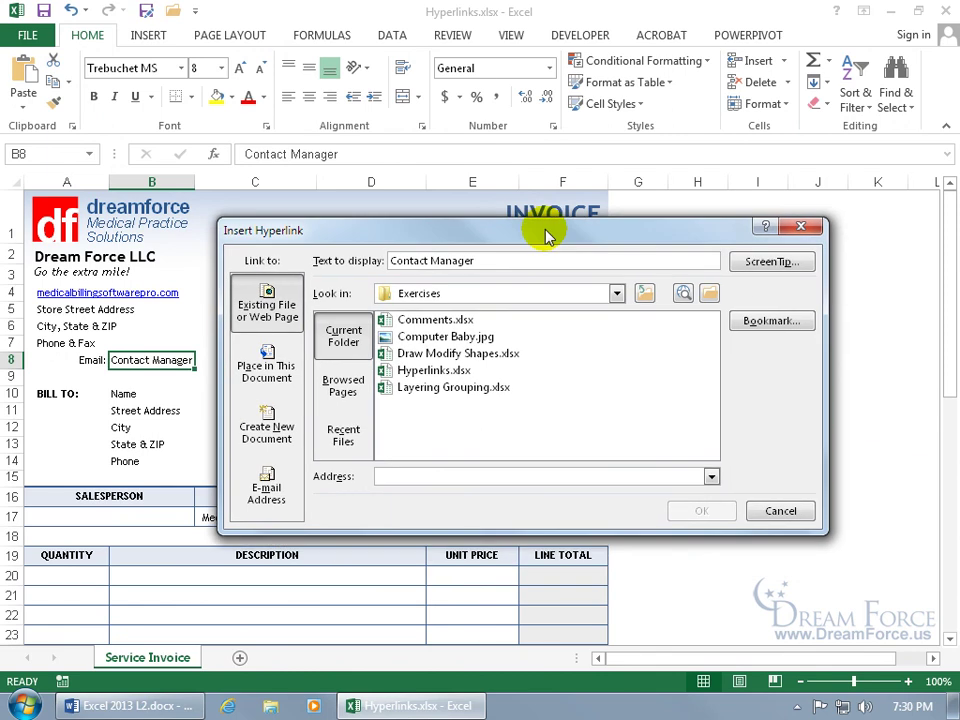
pyautogui.click(274, 496)
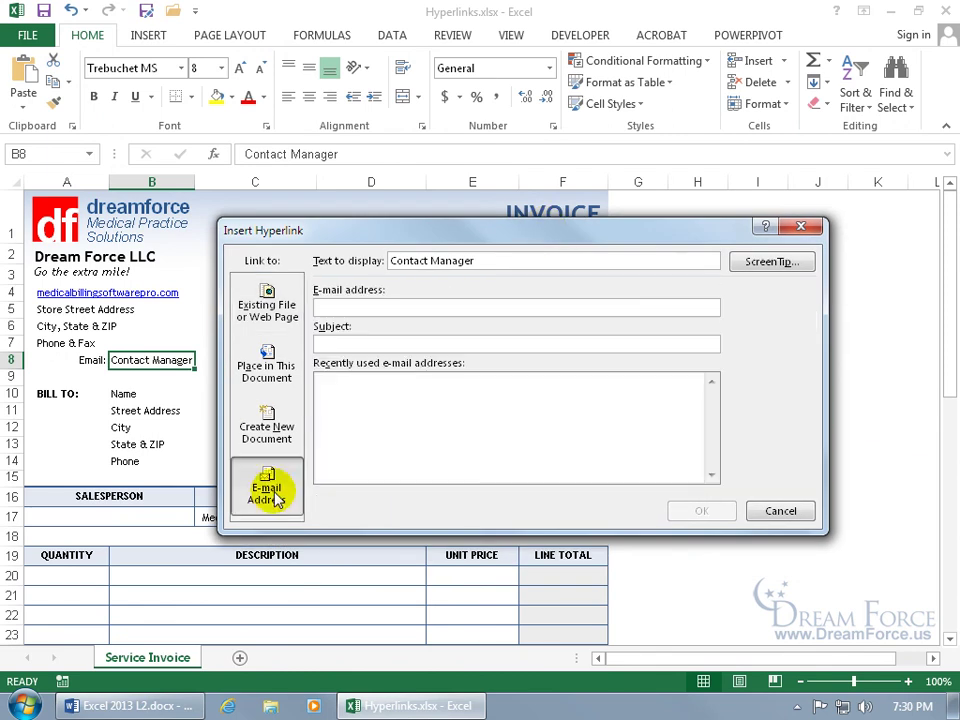
pyautogui.click(373, 305)
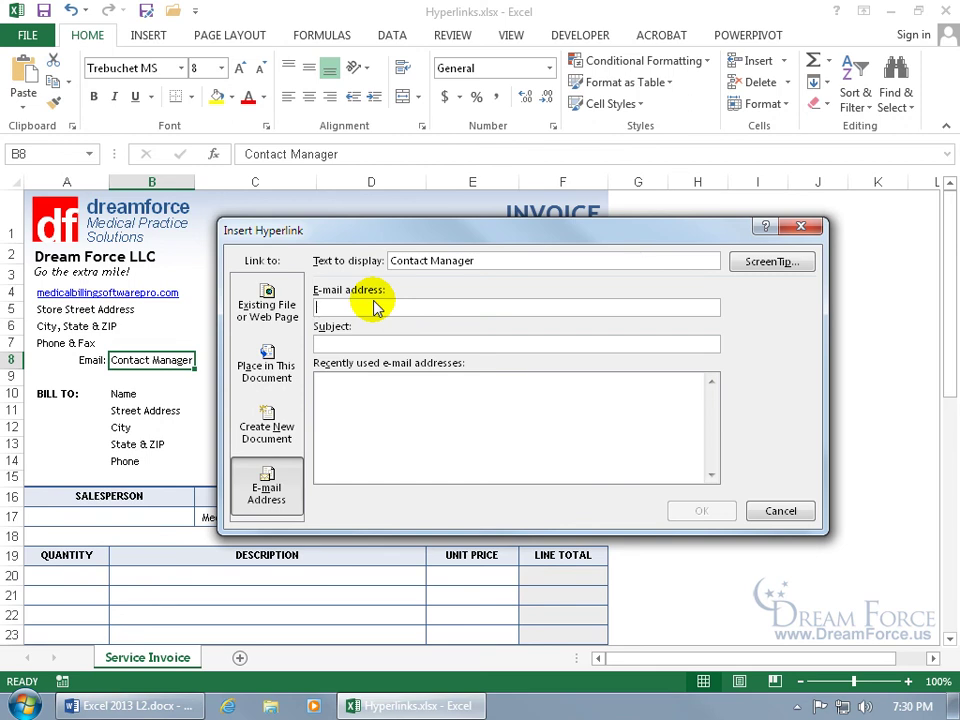
# Step: Enter the manager's e-mail address and subject 'Help!', then select the Contact Manager display text
pyautogui.write('kir')
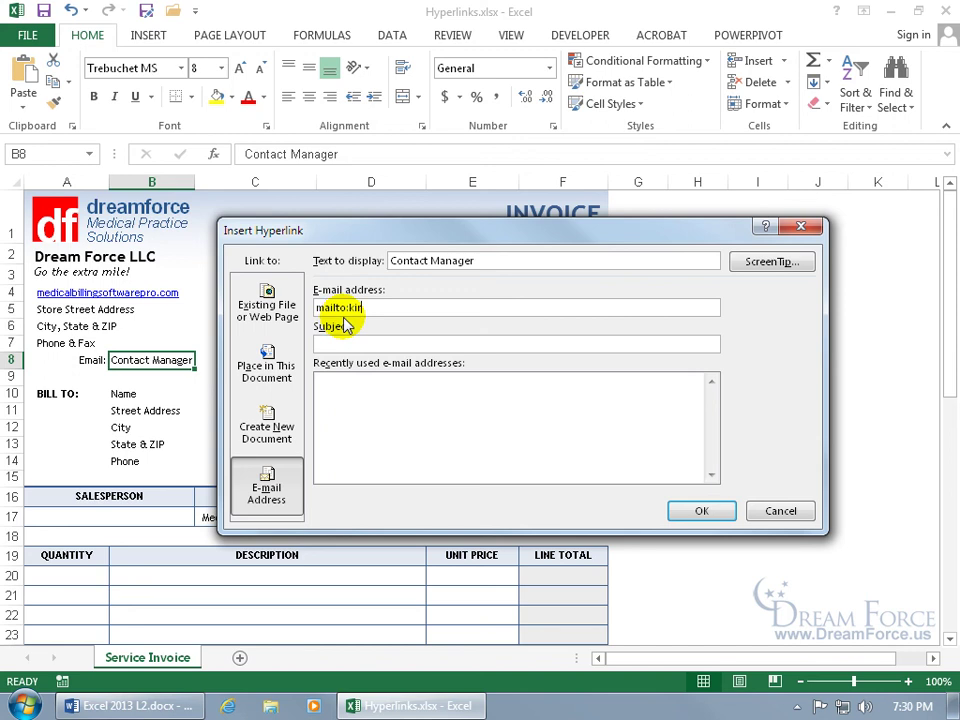
pyautogui.write('t')
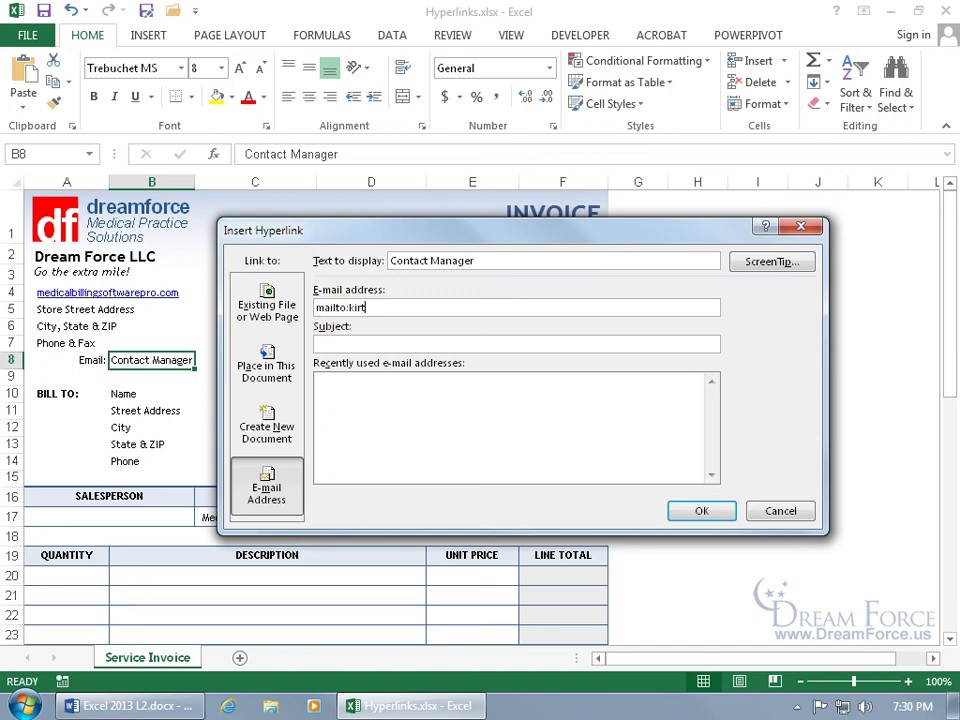
pyautogui.write('@example.com')
pyautogui.click(375, 343)
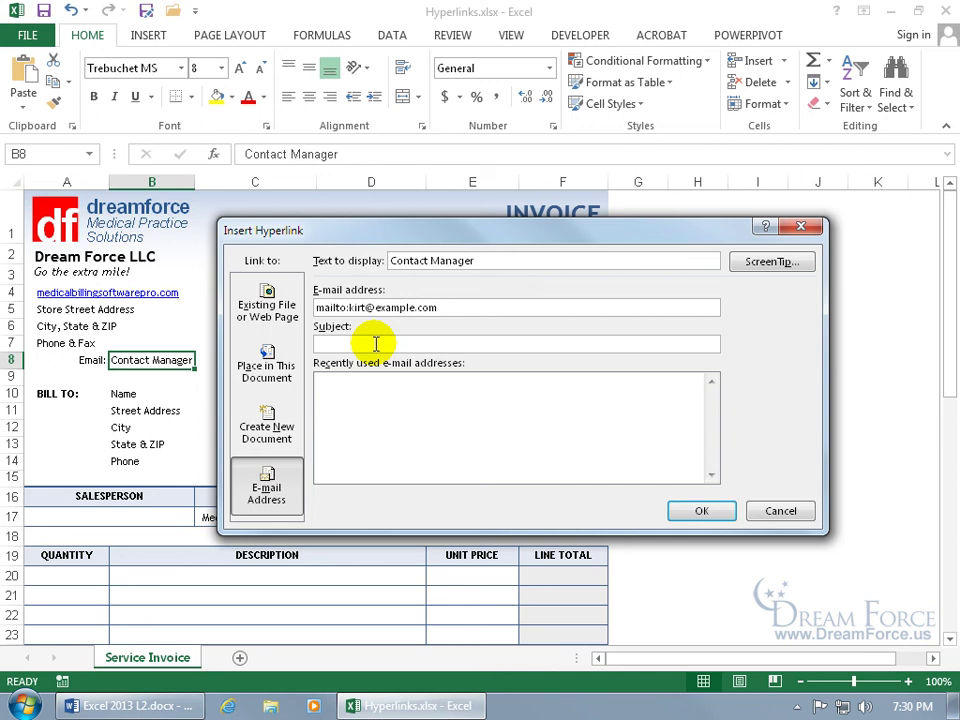
pyautogui.write('Help!')
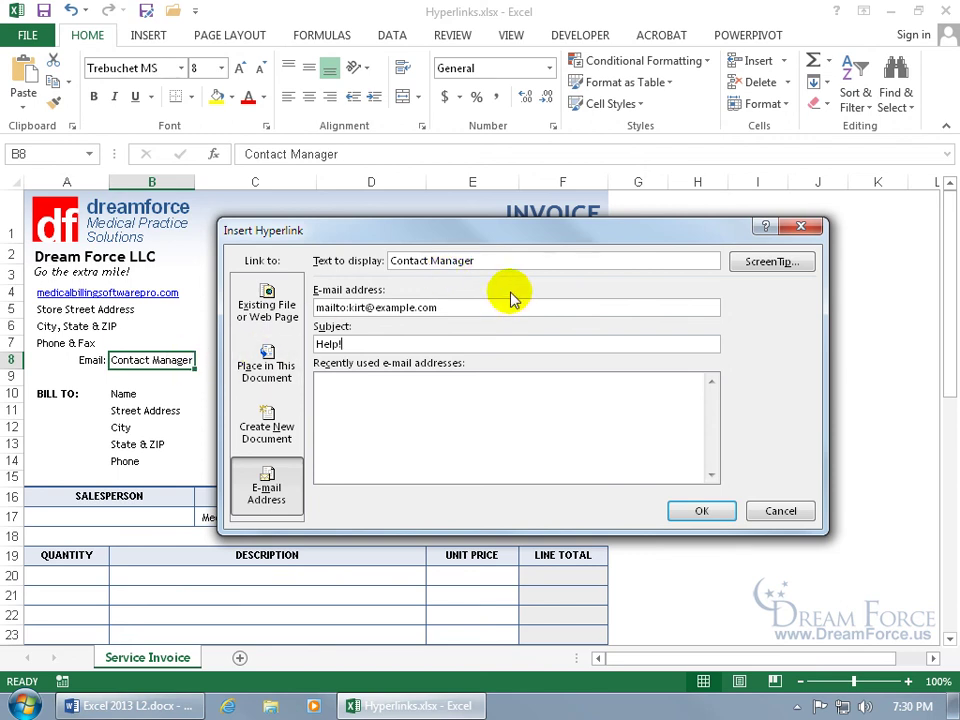
pyautogui.click(503, 261)
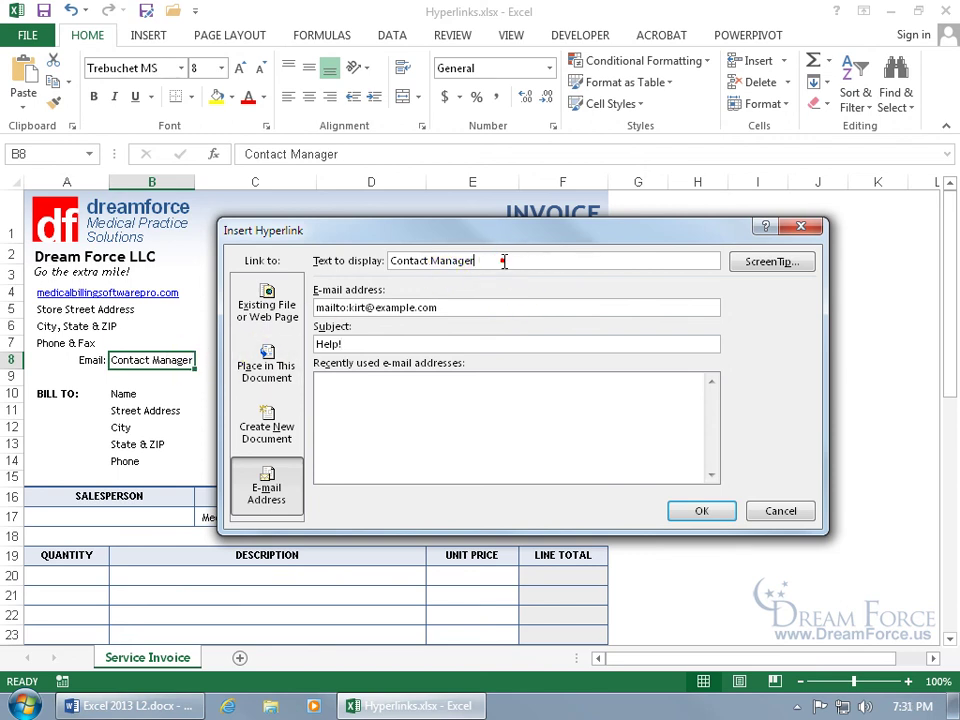
pyautogui.moveTo(503, 261); pyautogui.dragTo(383, 265)
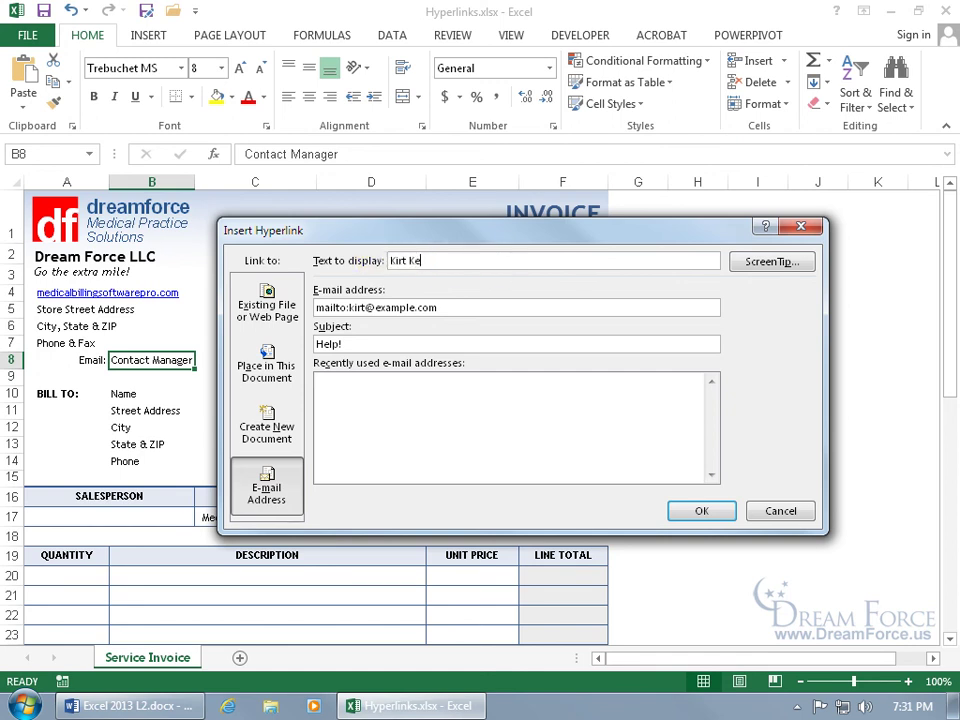
# Step: Show the manager's name with (MNGR) as the B8 link text, with ScreenTip 'Please! Contact me!'
pyautogui.click(762, 261)
pyautogui.moveTo(226, 580); pyautogui.dragTo(467, 321)
pyautogui.click(418, 366)
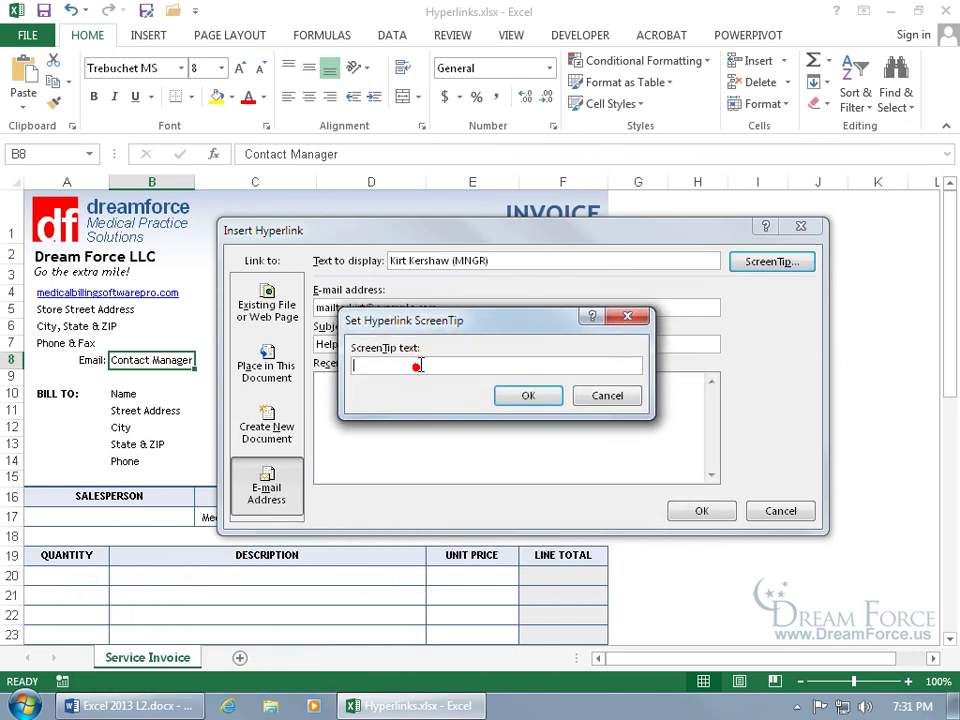
pyautogui.write('Please!  Contact me!')
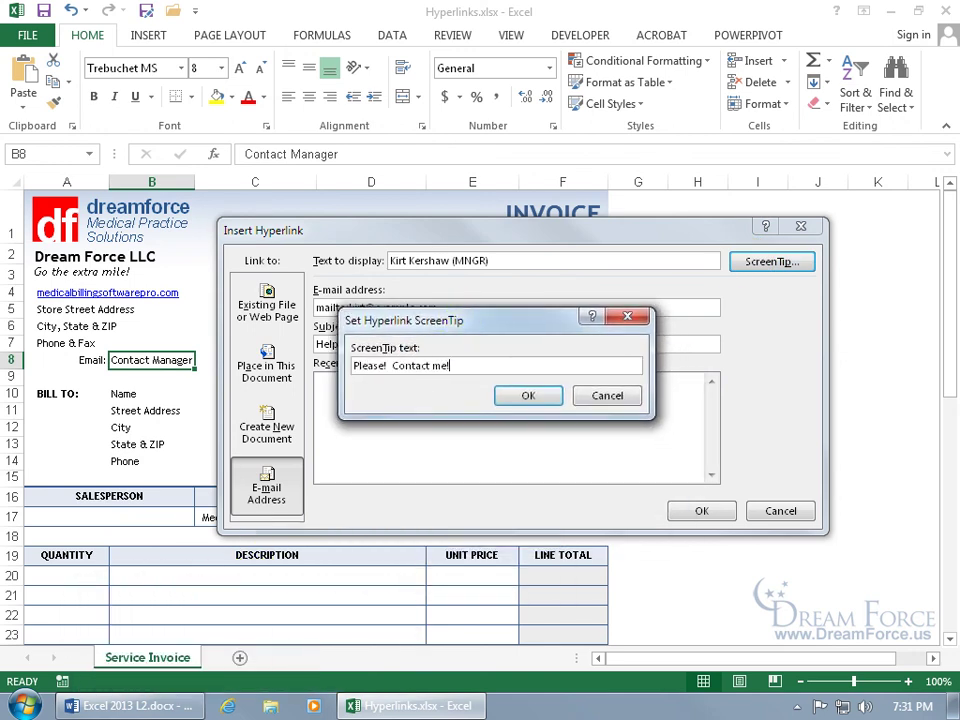
pyautogui.click(528, 396)
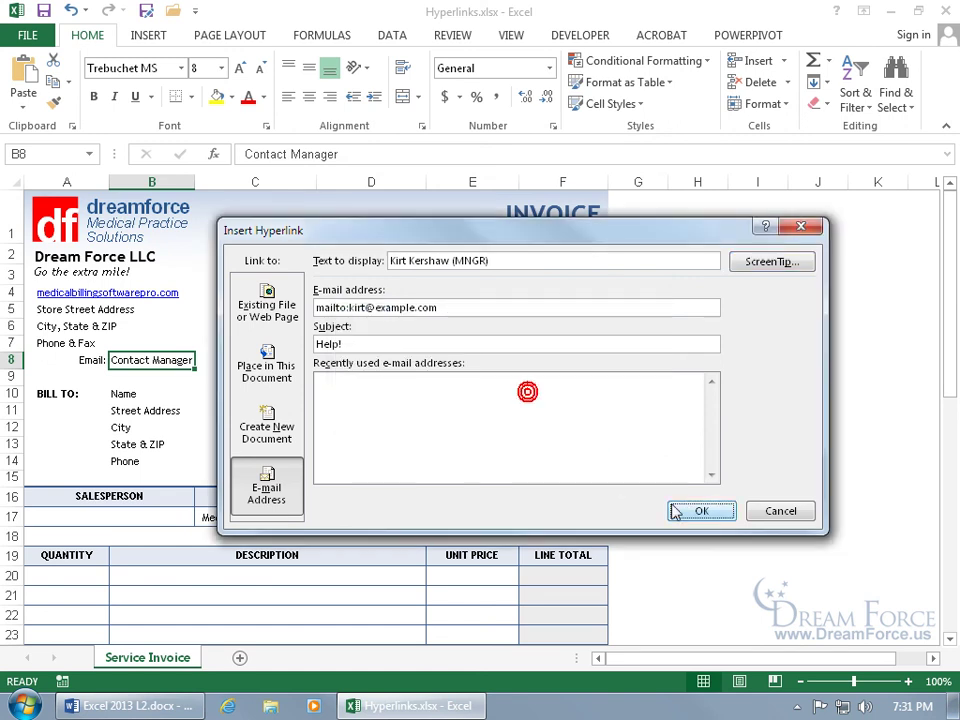
pyautogui.click(697, 511)
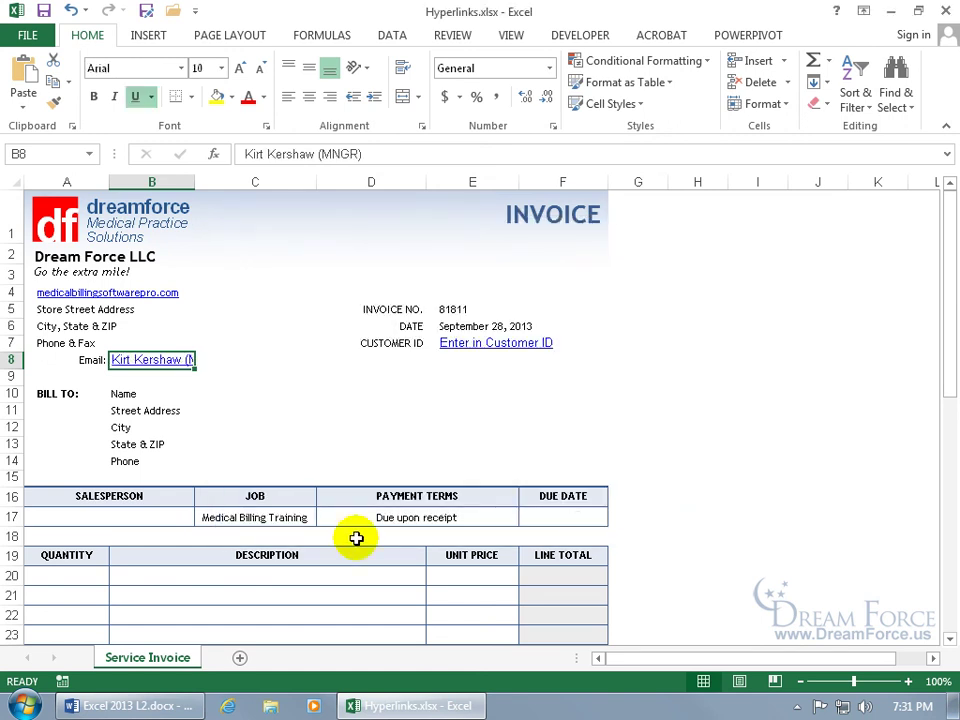
pyautogui.click(218, 360)
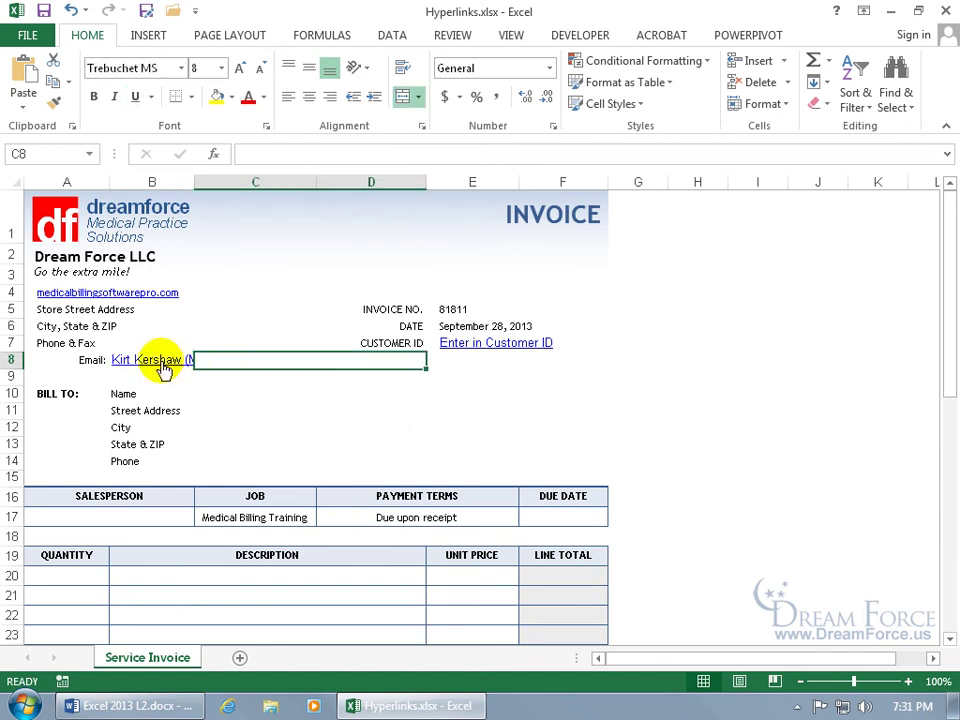
# Step: Merge B8:D8, left-align the manager e-mail link, and click it to test it
pyautogui.moveTo(193, 367)
pyautogui.moveTo(221, 360); pyautogui.dragTo(176, 364)
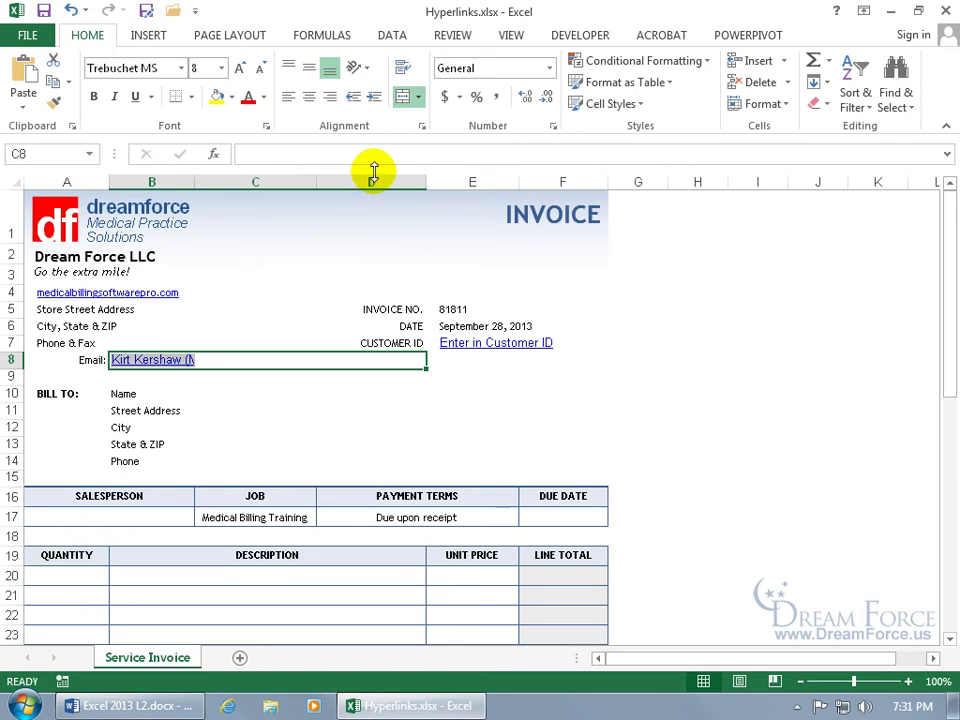
pyautogui.click(405, 99)
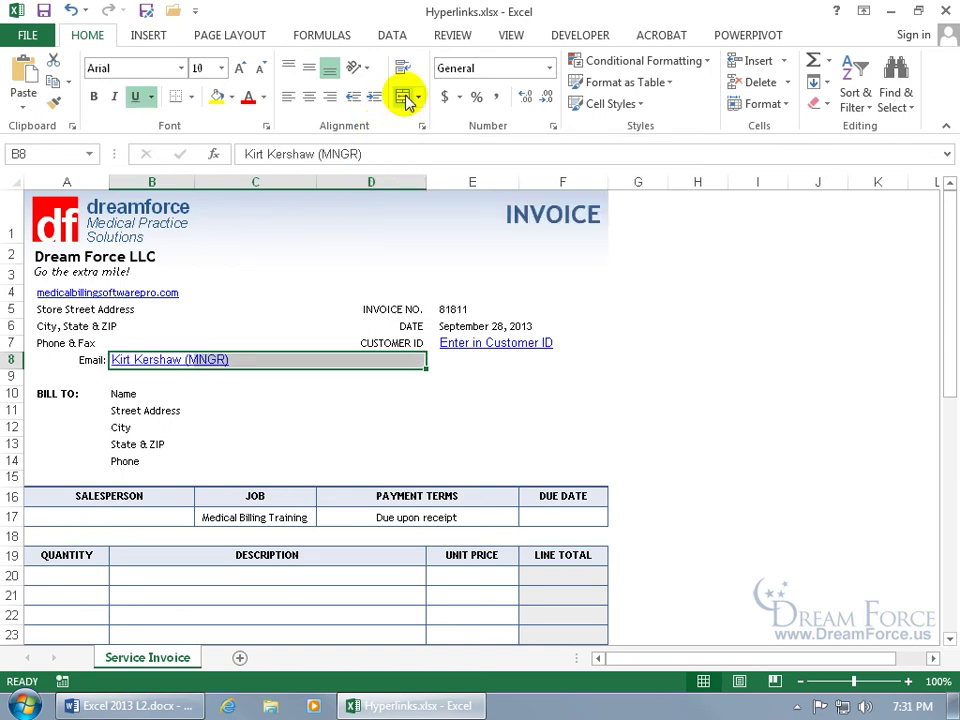
pyautogui.click(405, 99)
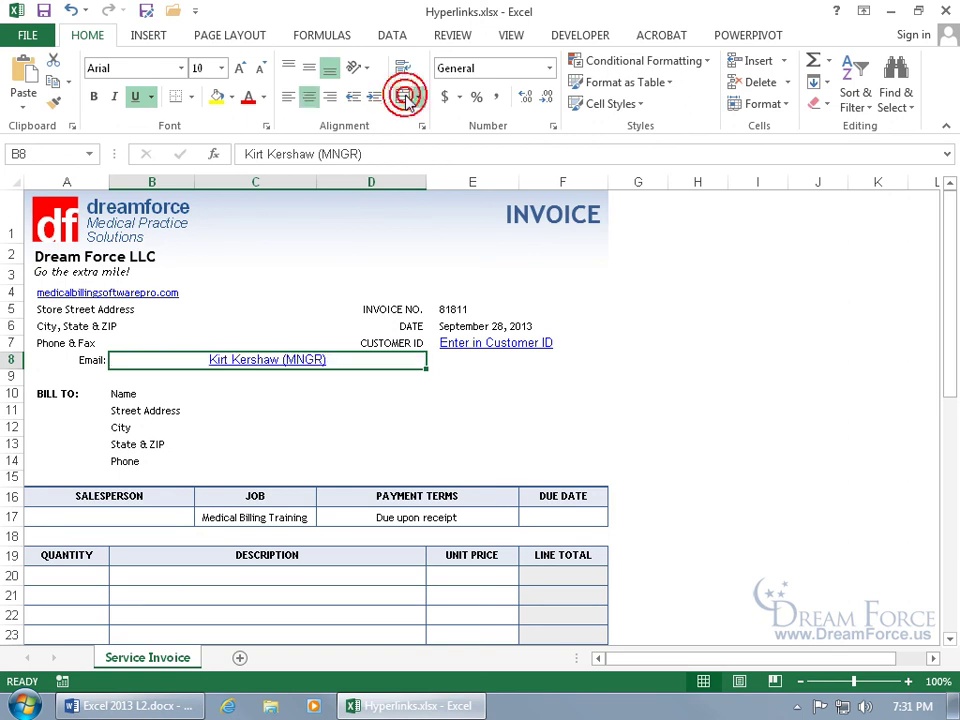
pyautogui.click(292, 100)
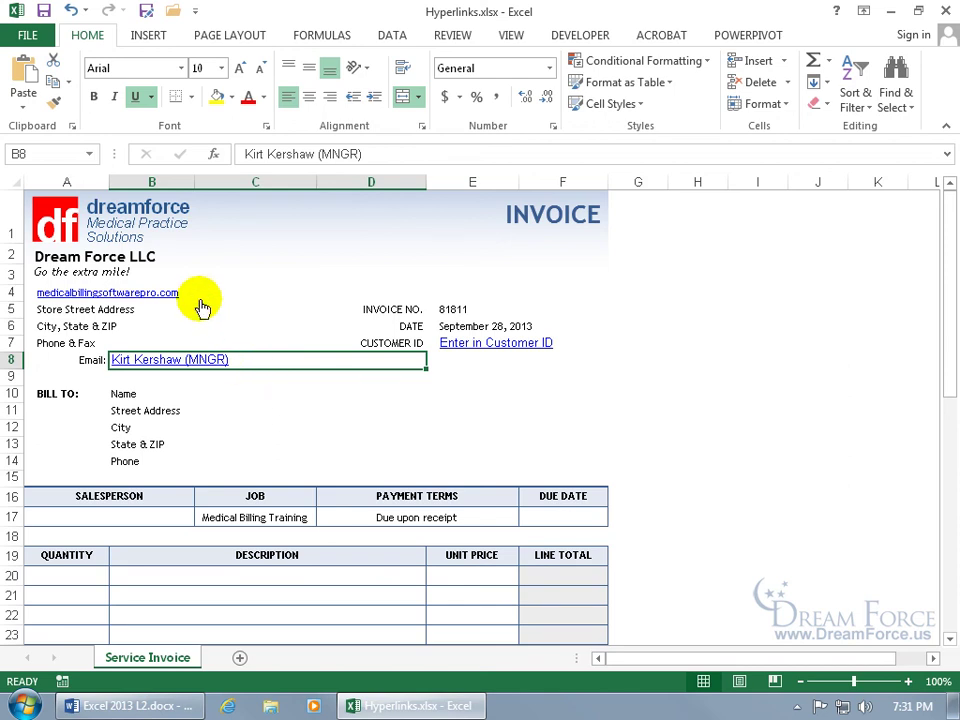
pyautogui.moveTo(202, 302)
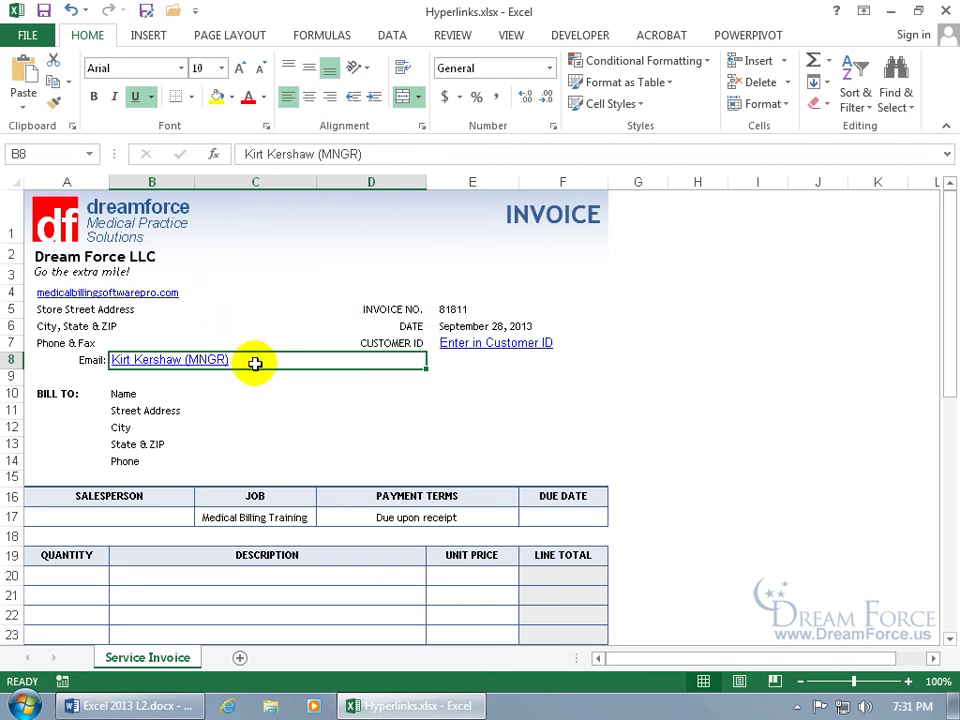
pyautogui.click(197, 364)
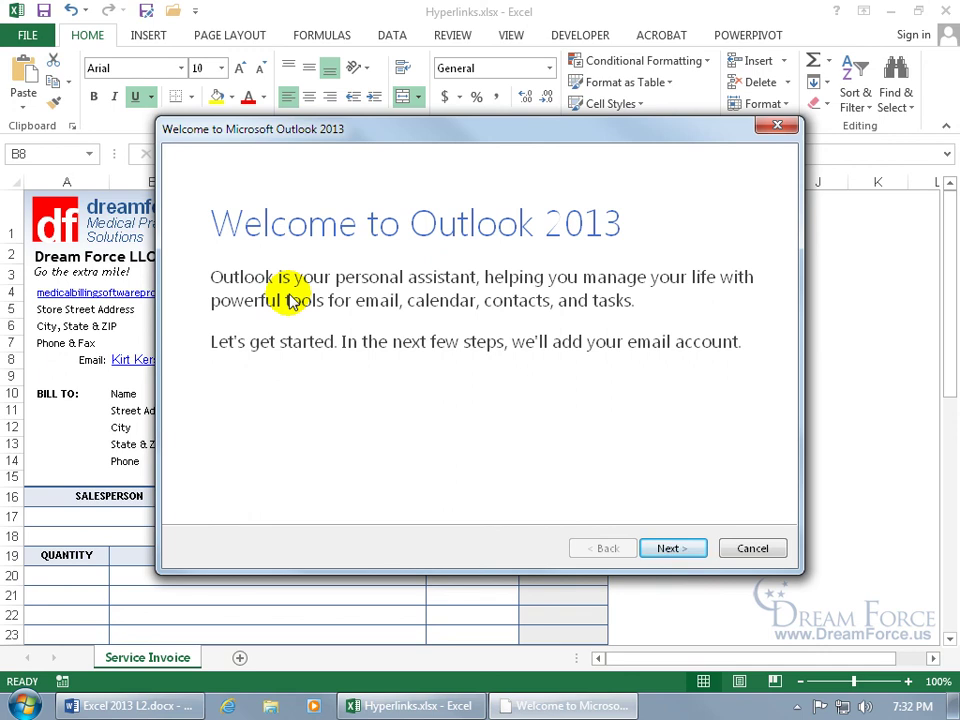
# Step: Cancel and exit the Outlook 2013 welcome wizard, then select the dreamforce logo in Excel
pyautogui.click(770, 549)
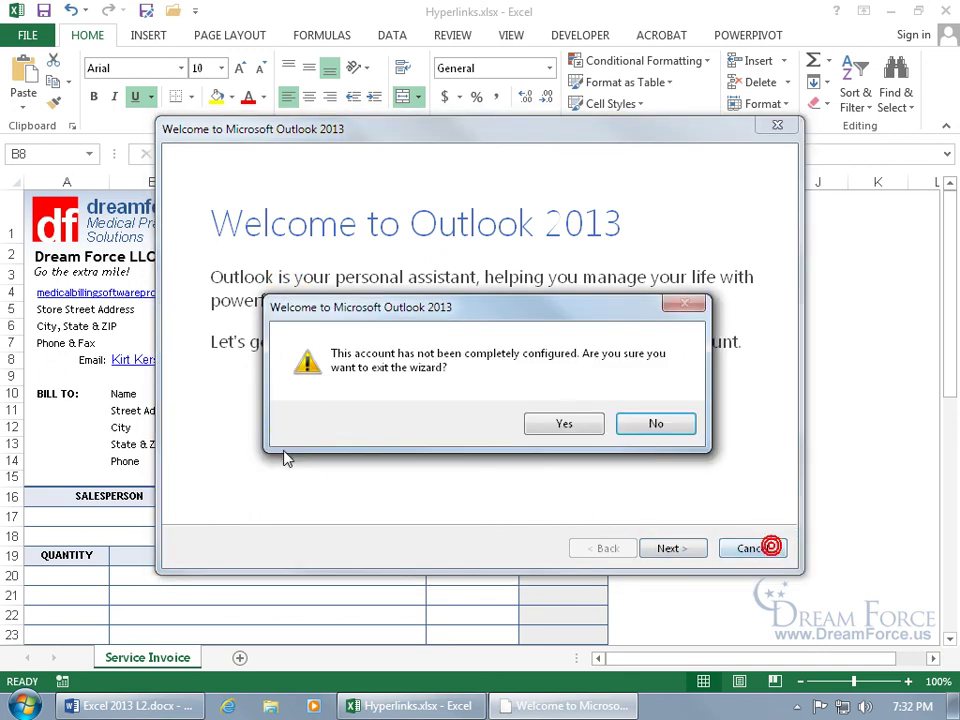
pyautogui.click(562, 426)
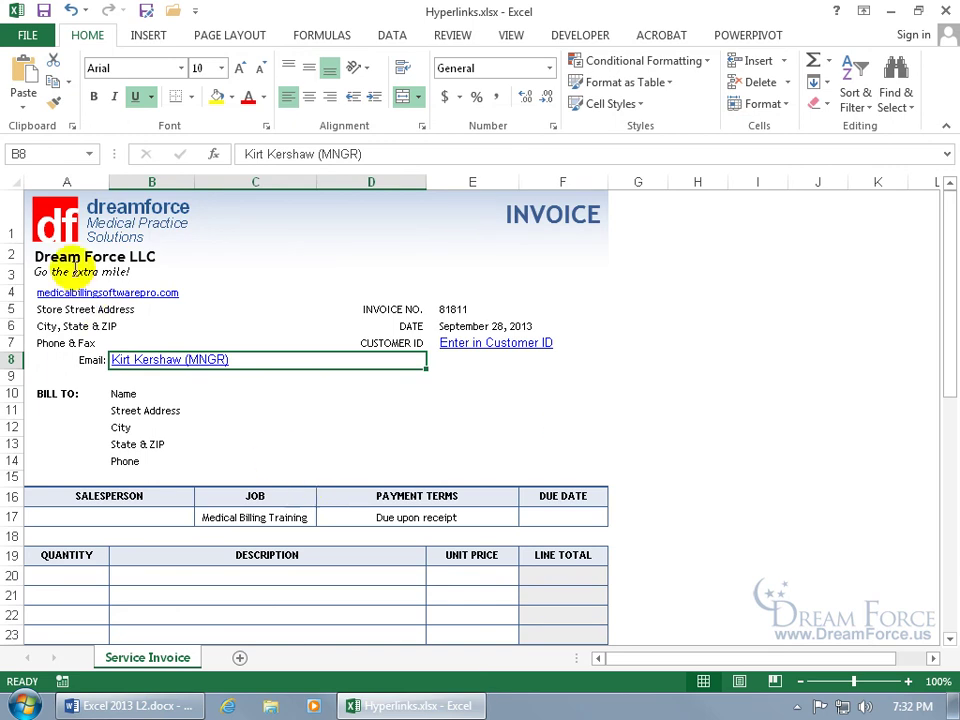
pyautogui.click(84, 226)
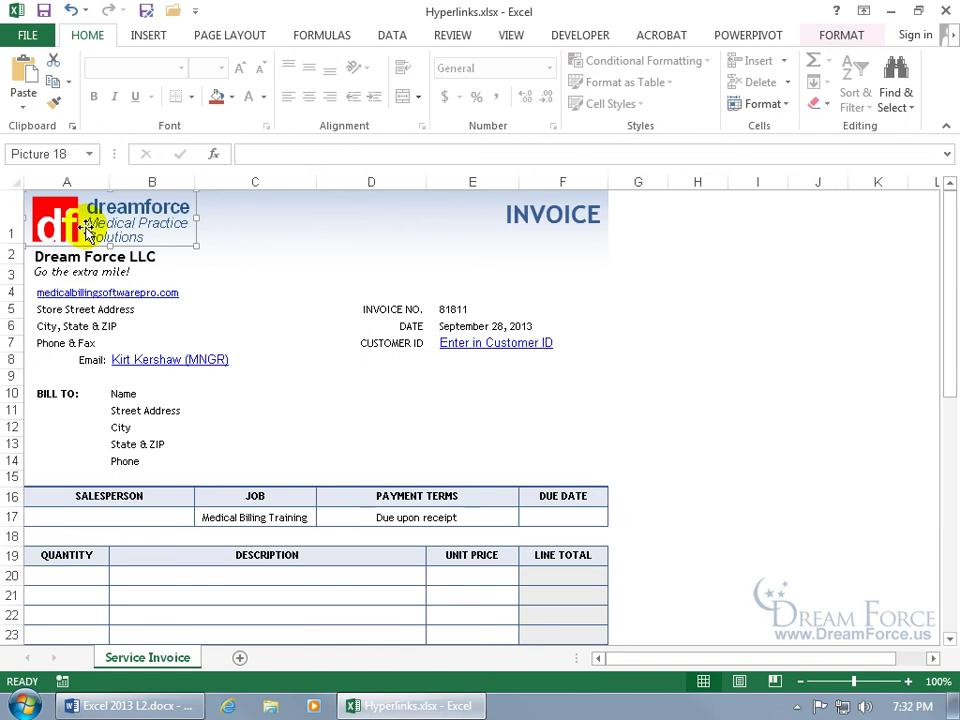
pyautogui.rightClick(86, 228)
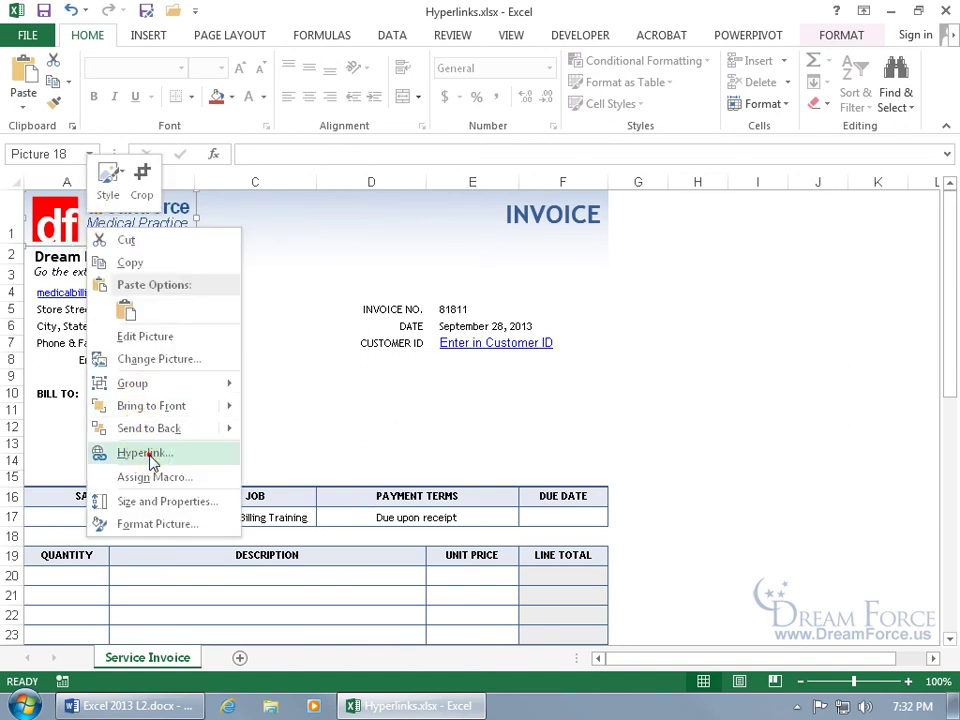
pyautogui.click(147, 454)
pyautogui.moveTo(200, 295); pyautogui.dragTo(460, 260)
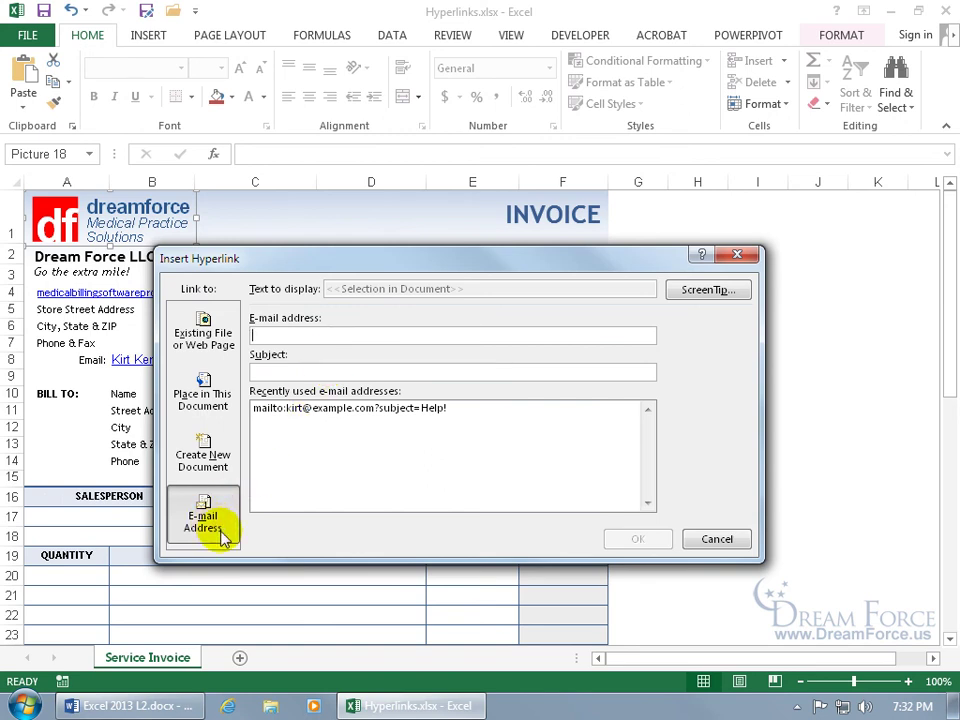
pyautogui.click(204, 332)
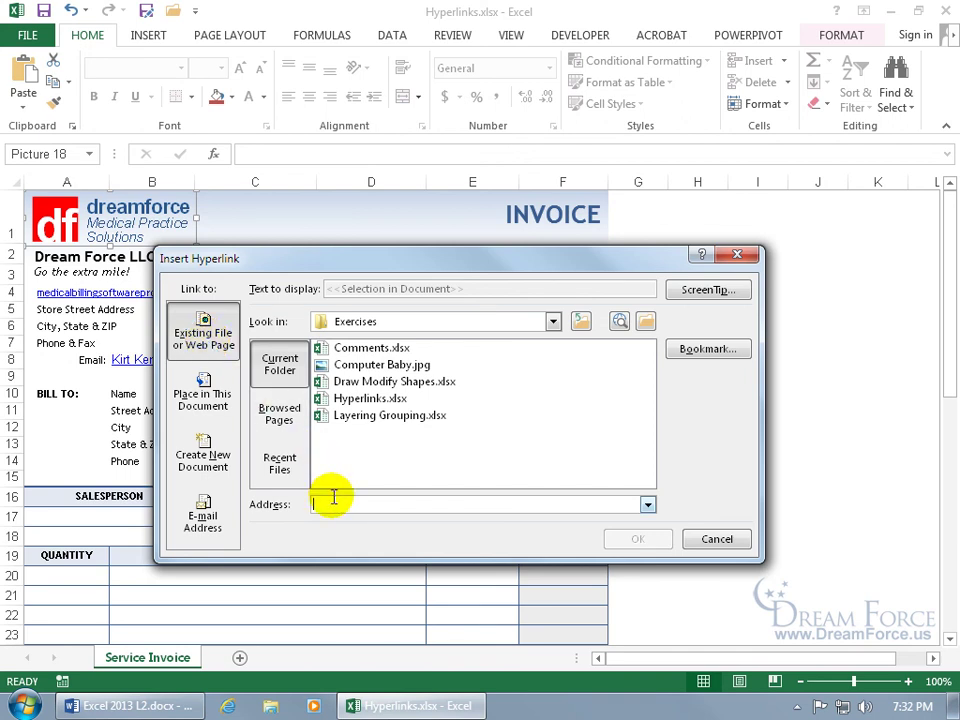
pyautogui.write('w')
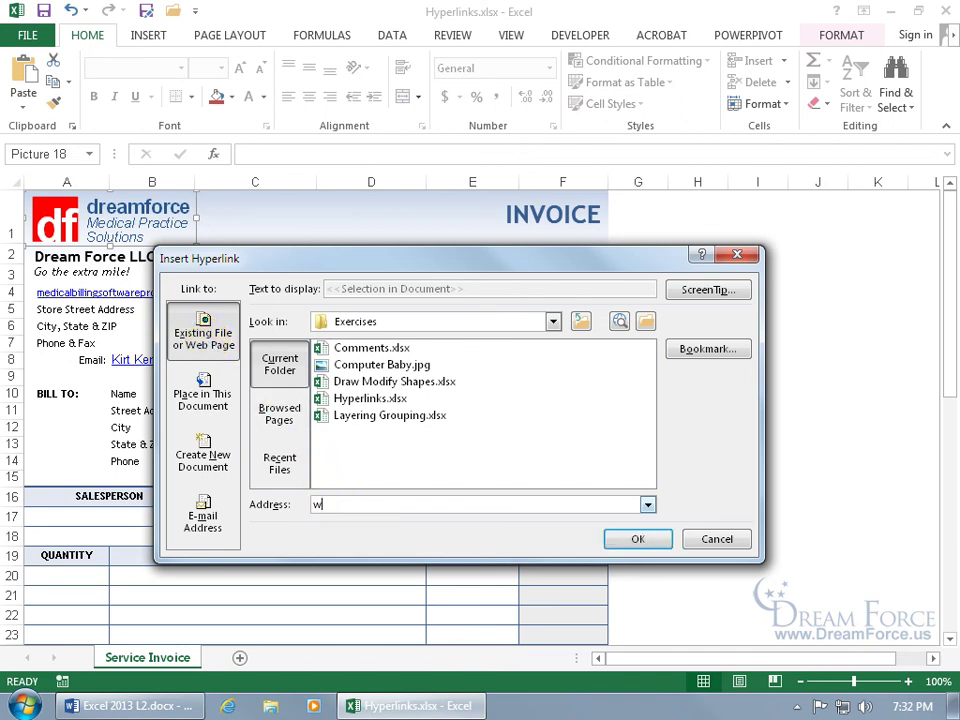
pyautogui.write('ww.vid')
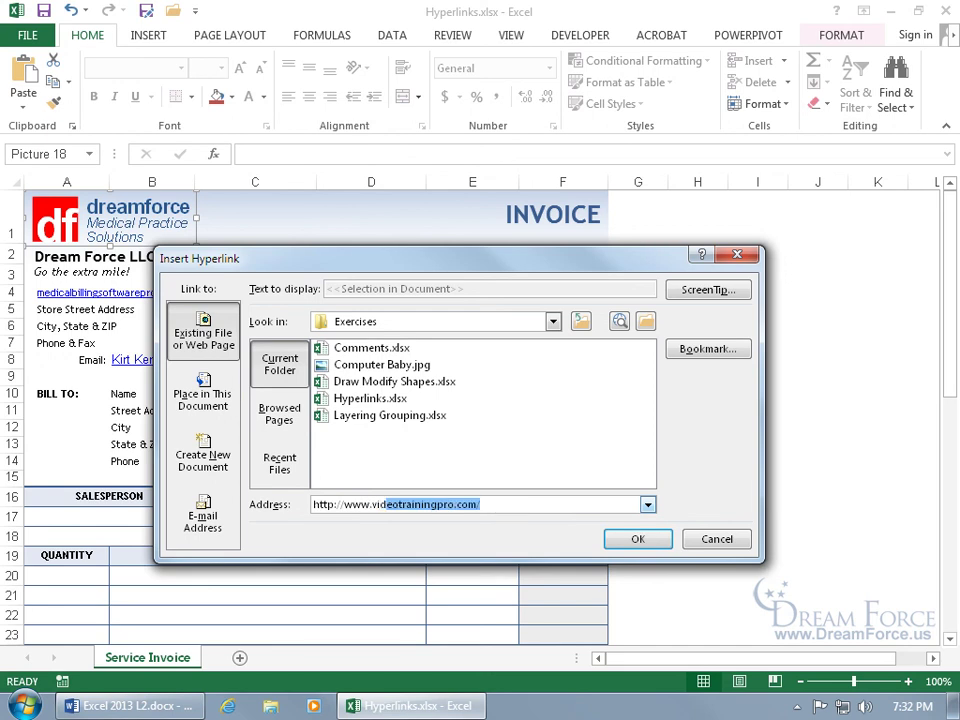
pyautogui.press('Return')
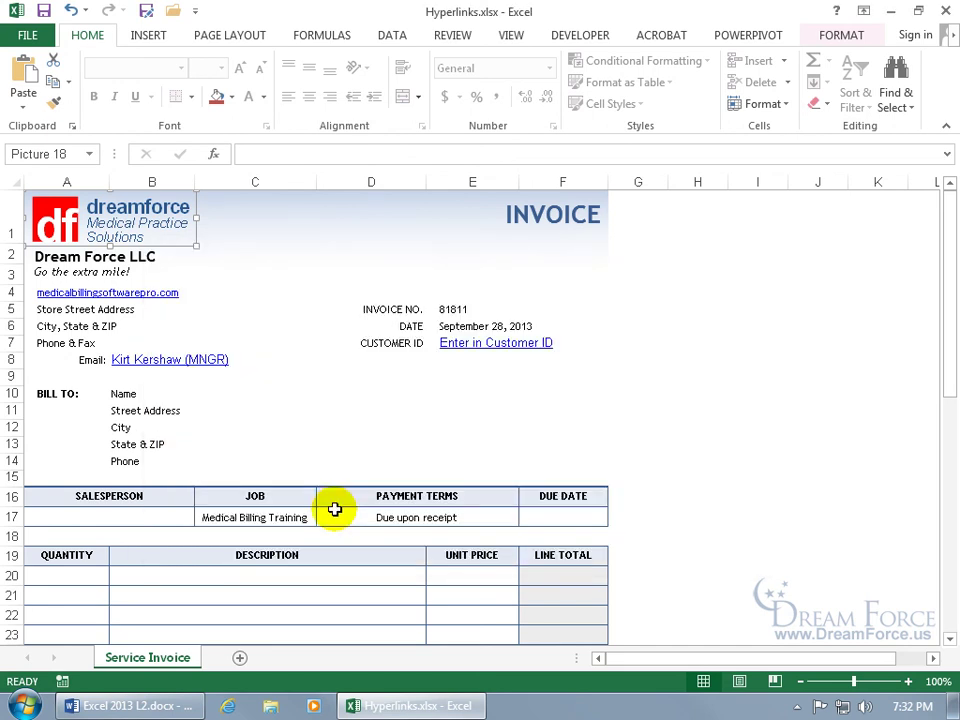
pyautogui.click(221, 272)
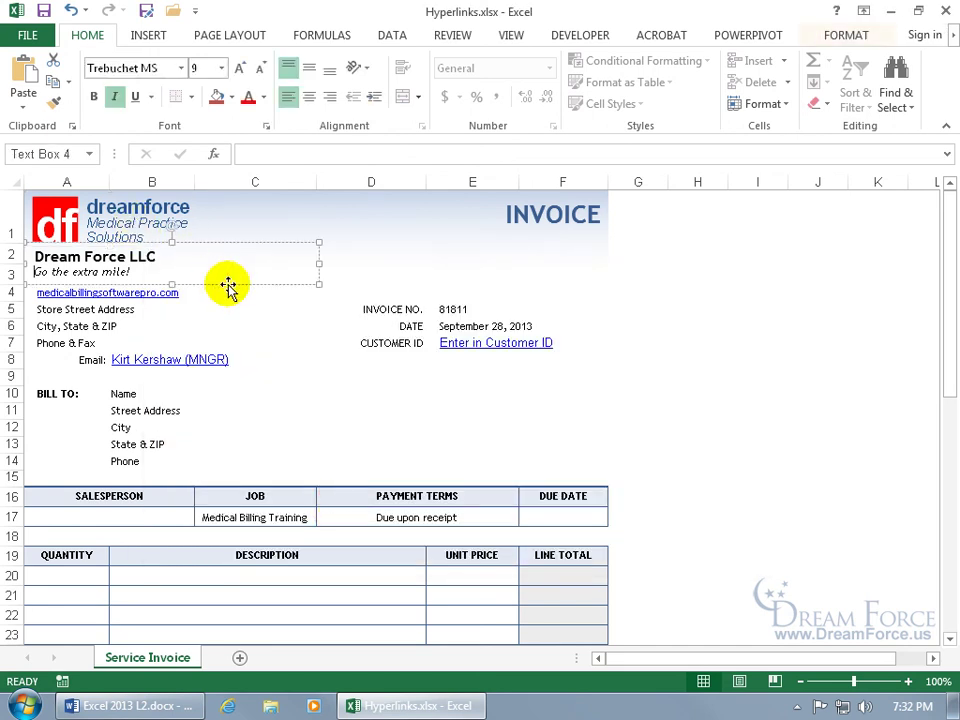
pyautogui.click(264, 312)
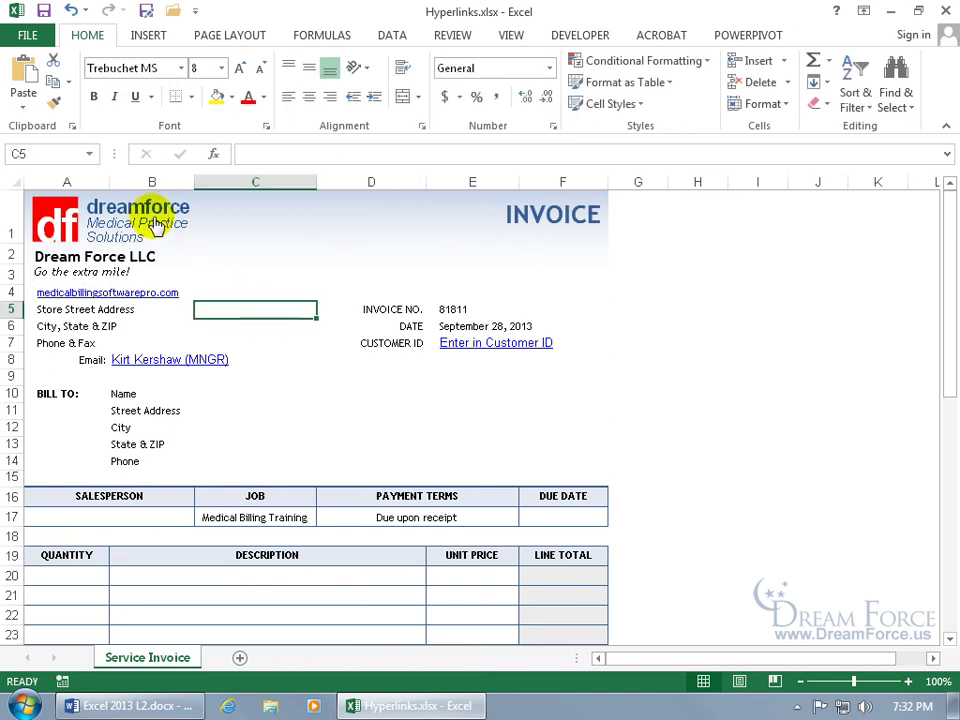
pyautogui.moveTo(157, 225)
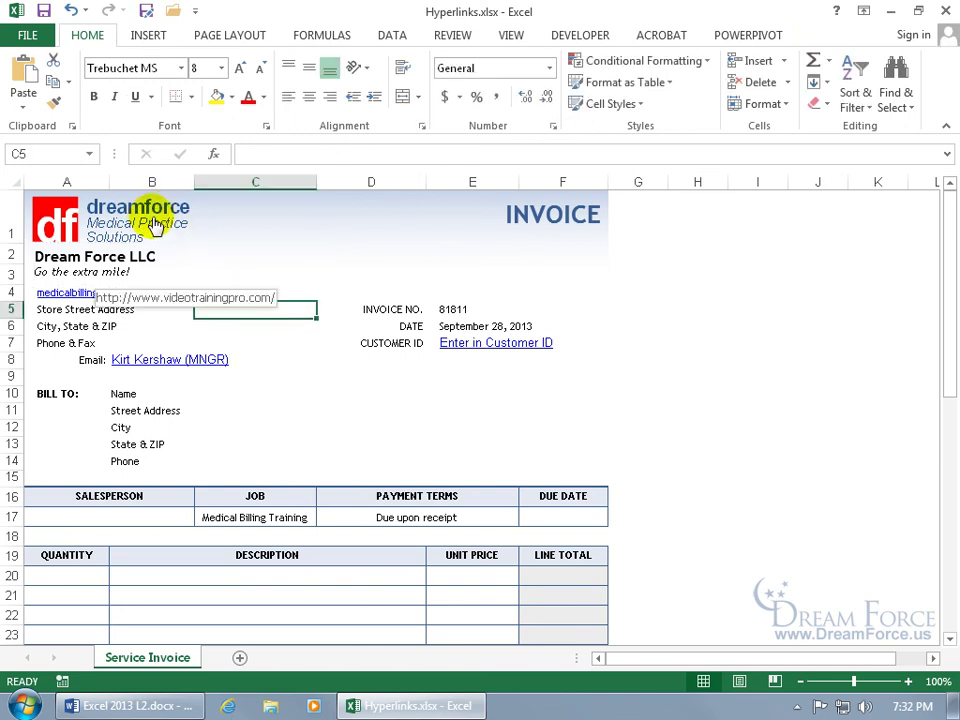
pyautogui.click(157, 225)
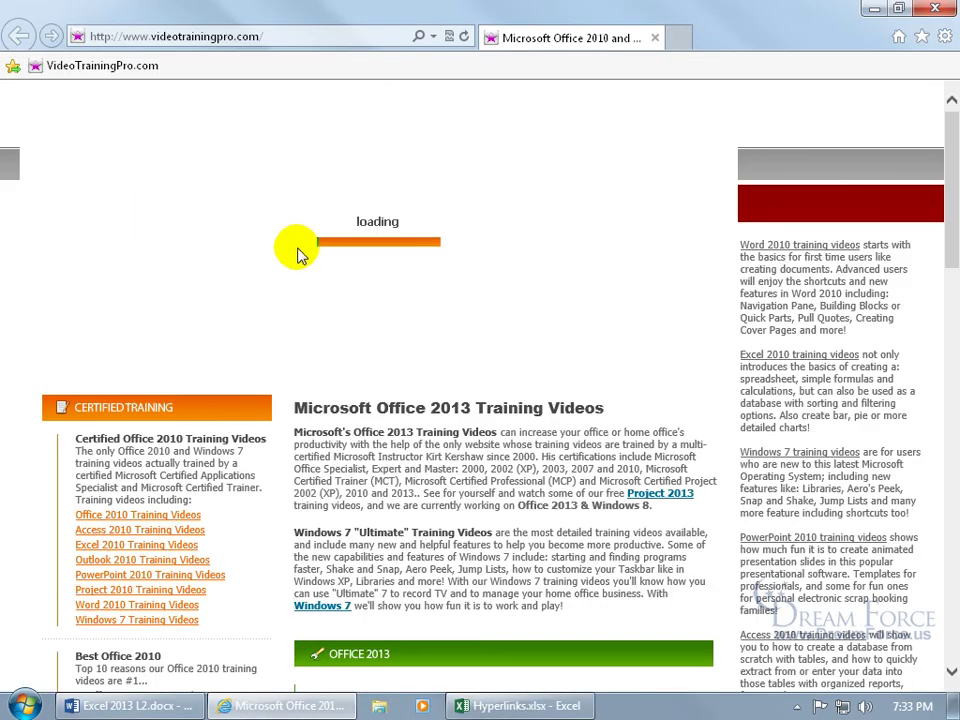
pyautogui.click(935, 9)
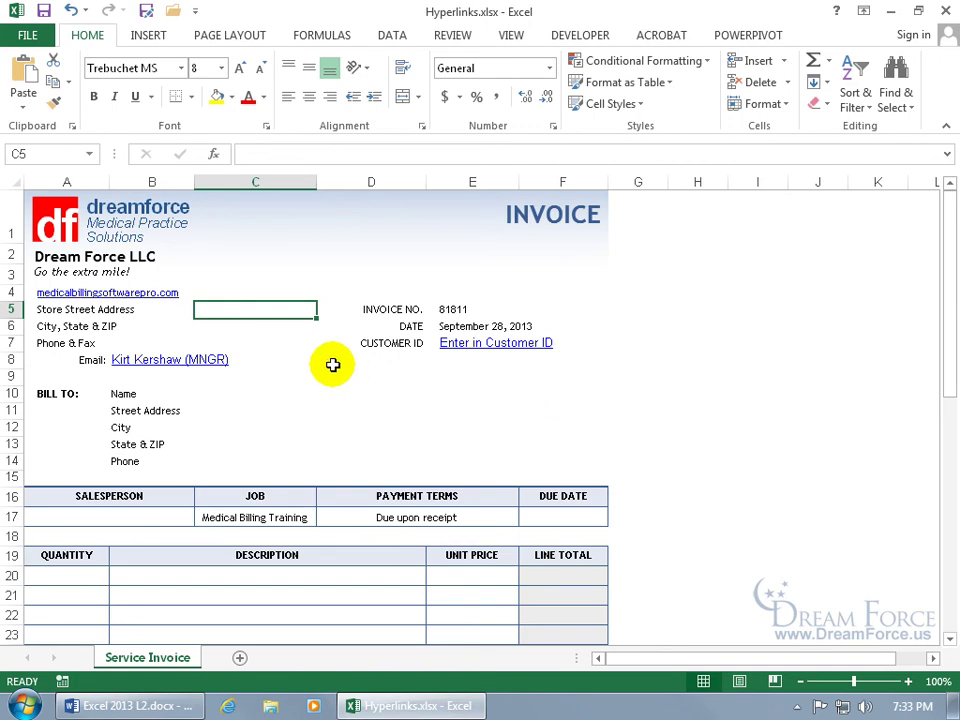
# Step: Remove the hyperlink from medicalbillingsoftwarepro.com in A4, leaving it as plain text
pyautogui.rightClick(158, 296)
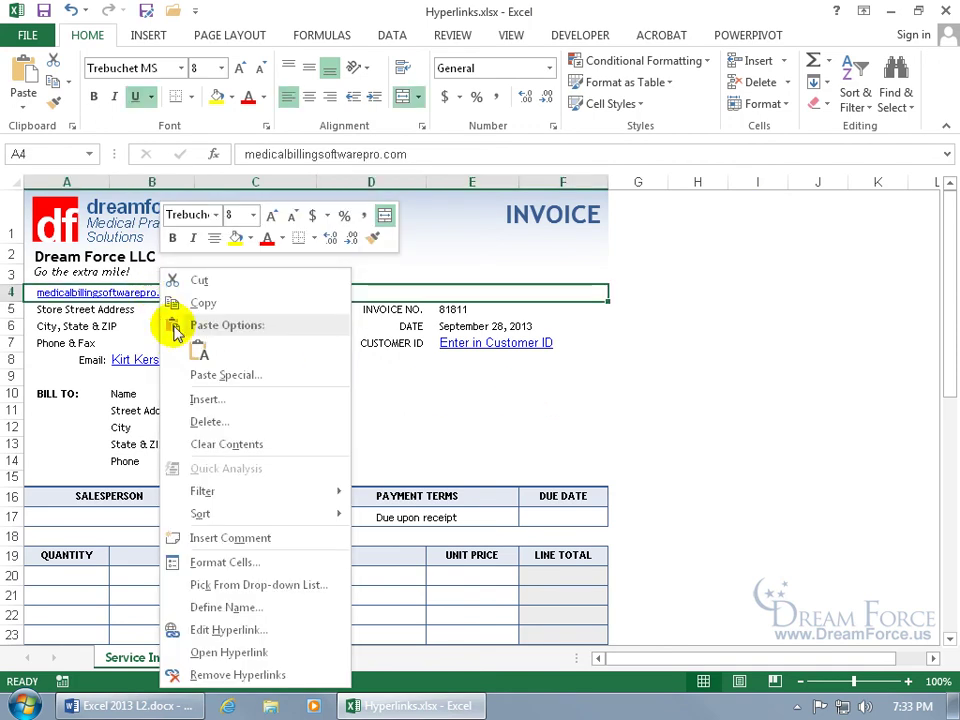
pyautogui.click(251, 680)
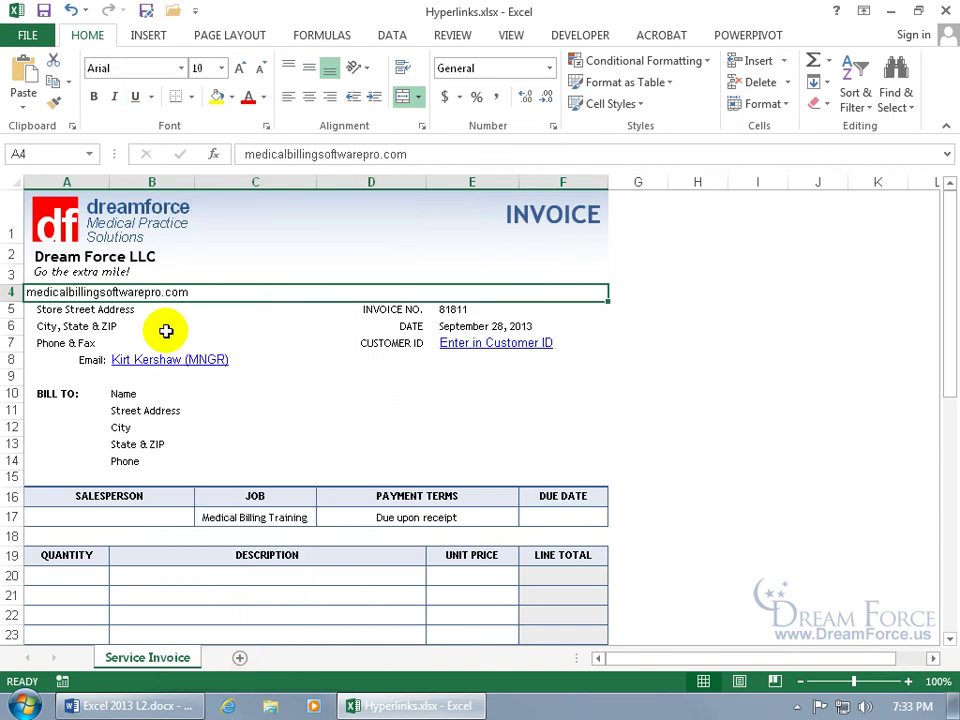